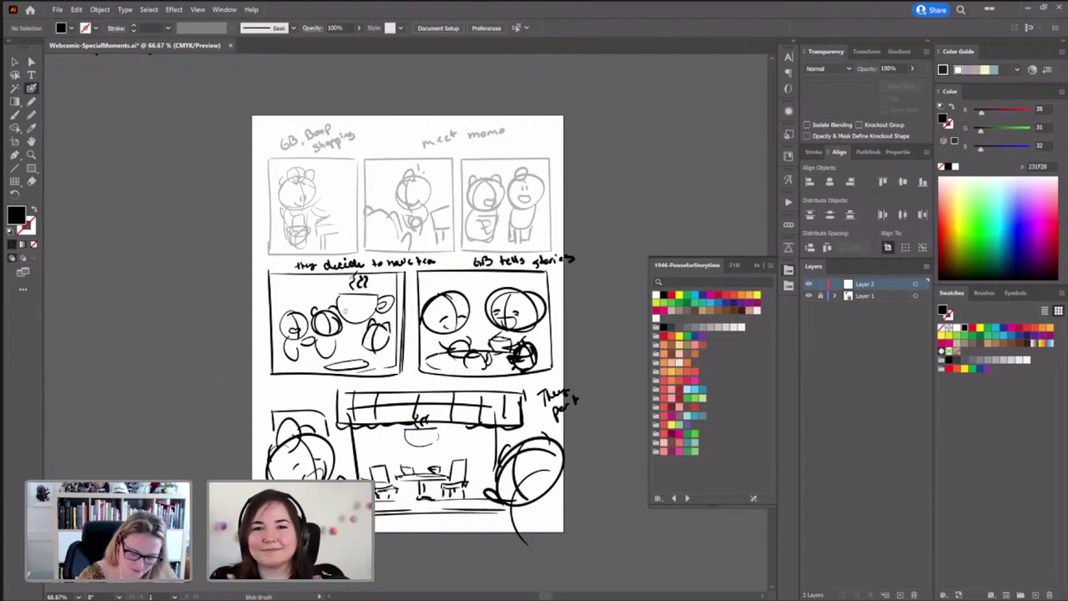
Pan up from the storyboard page to the rotated handwritten note about special moments
key(v)
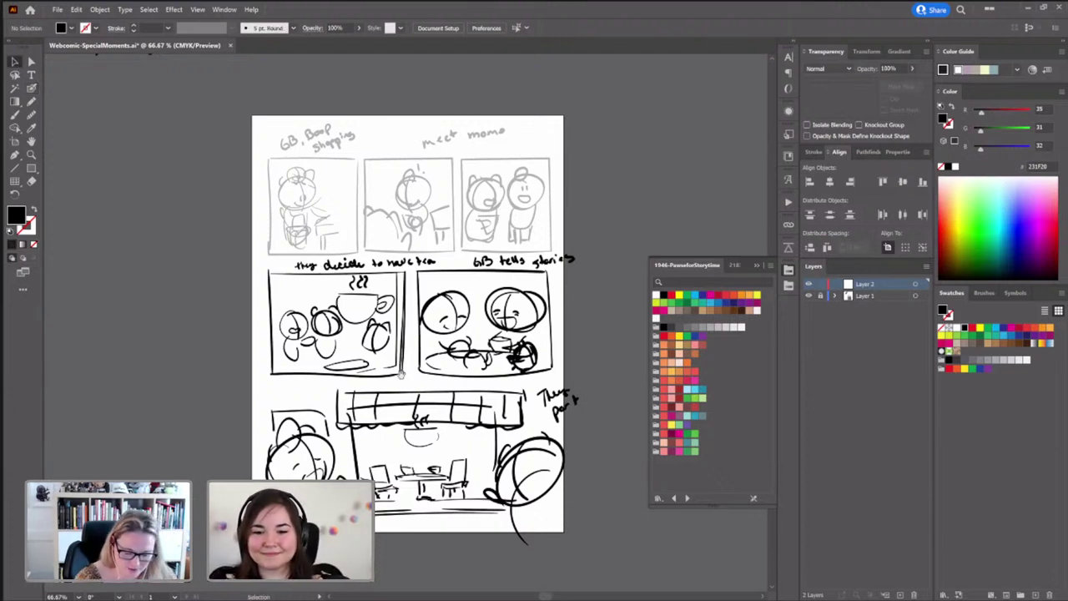
drag(402, 375, 432, 347)
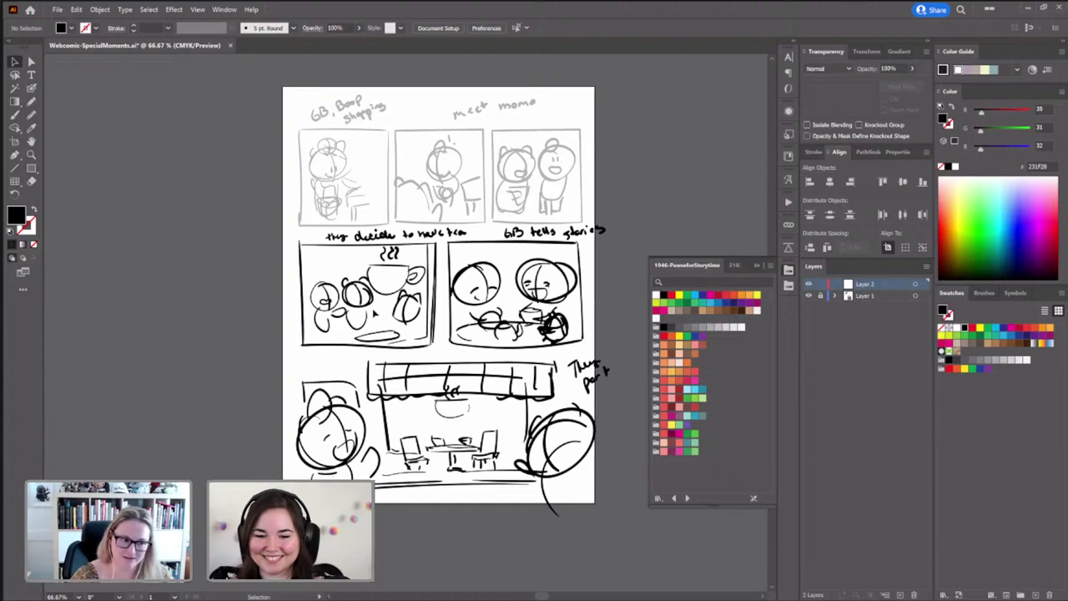
drag(379, 280, 440, 375)
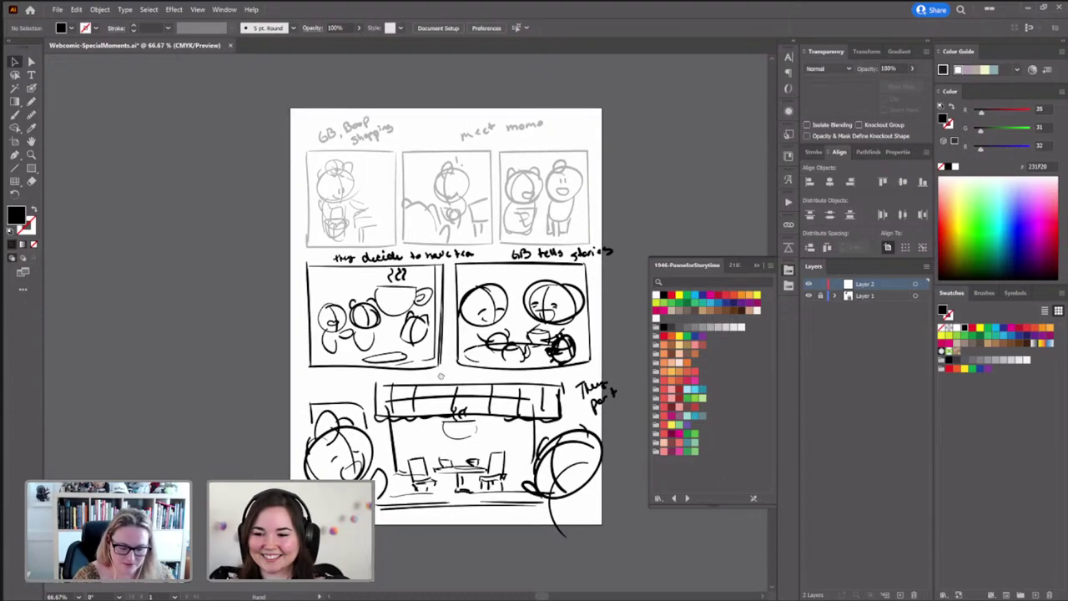
drag(343, 75, 425, 298)
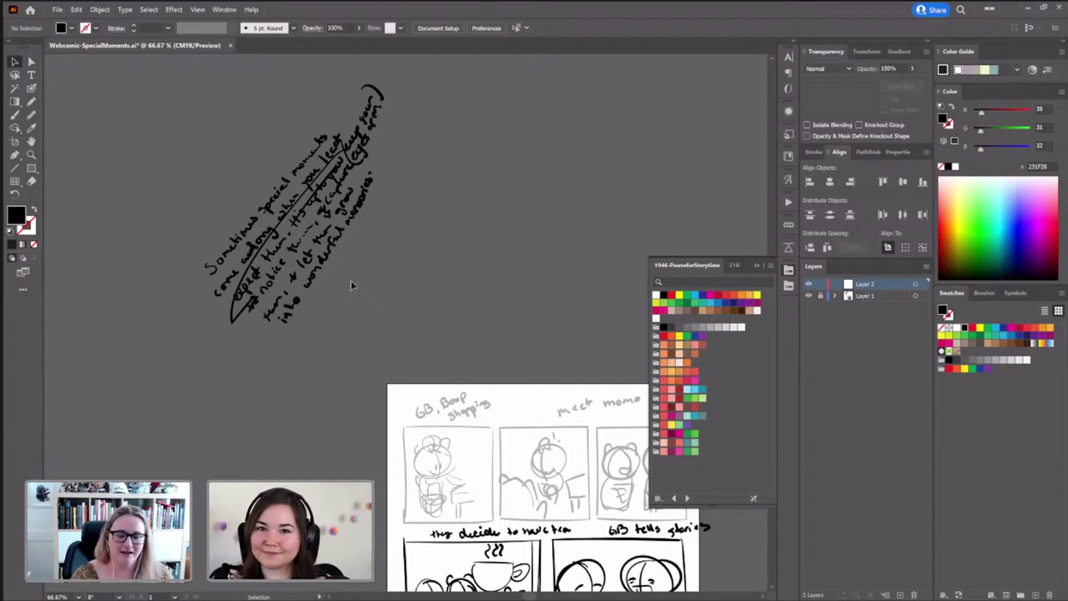
Scroll to recentre the full storyboard page with its 'GB, Boop shopping' and 'meet momo' panels
scroll(351, 285, down, 5)
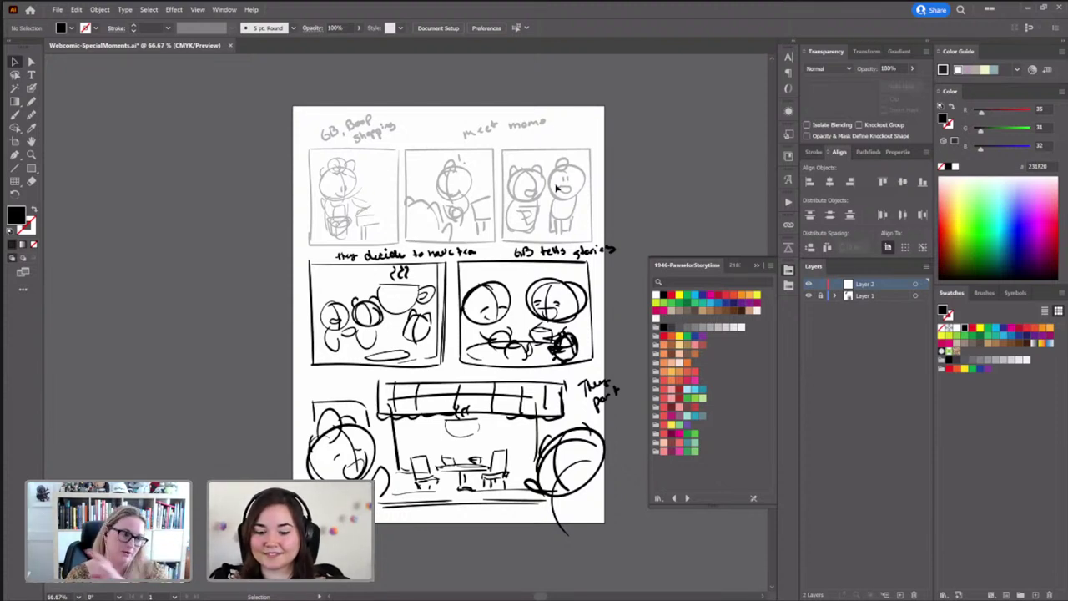
With the Blob Brush at 100% zoom, ink a bold black line down the first panel's left edge
key(a)
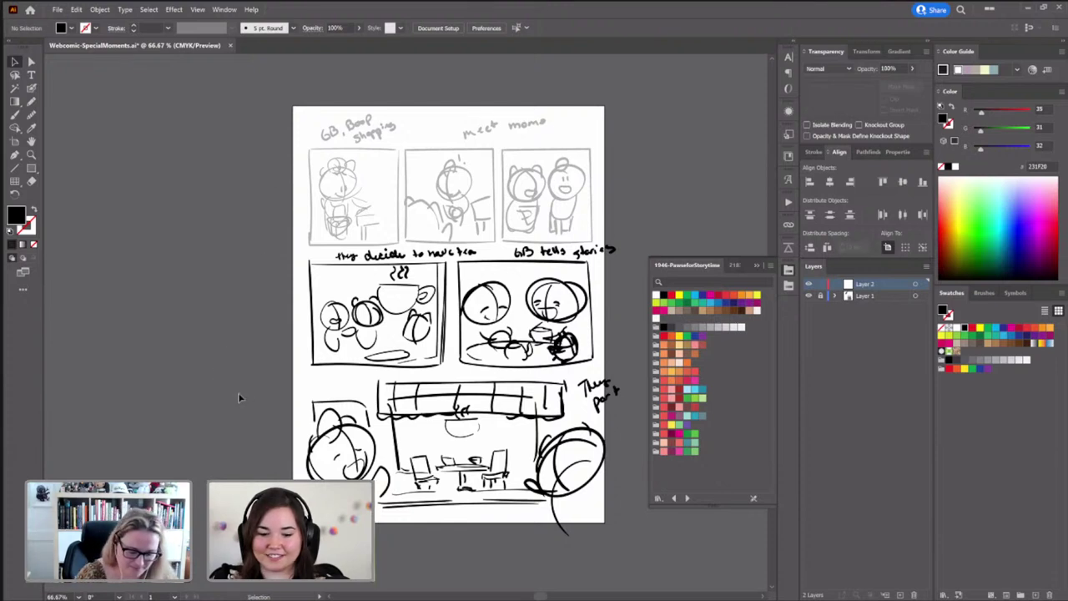
key(n)
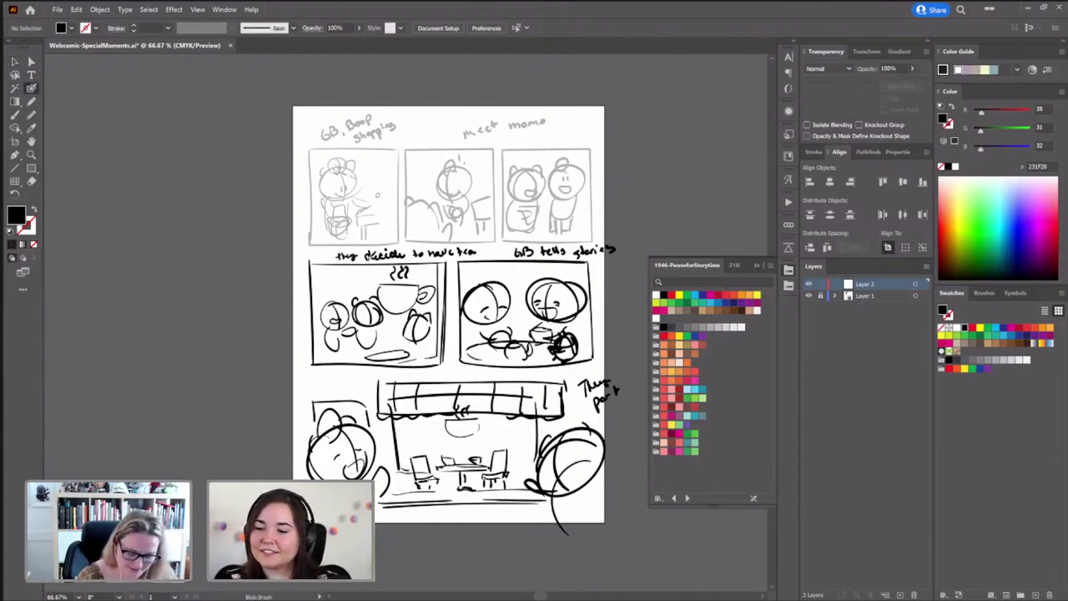
key(shift+b)
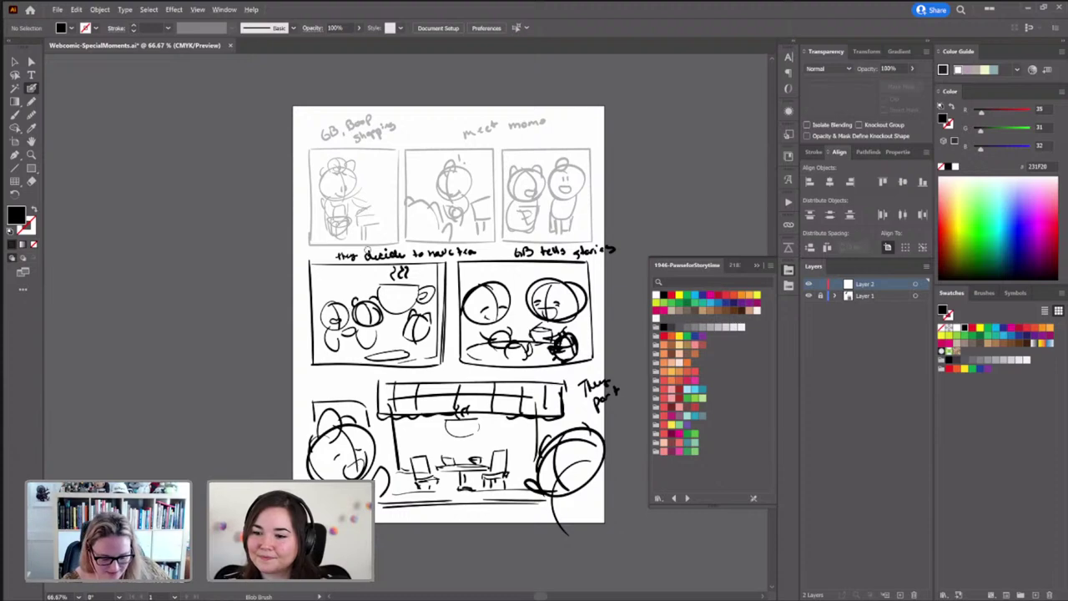
scroll(365, 213, up, 1)
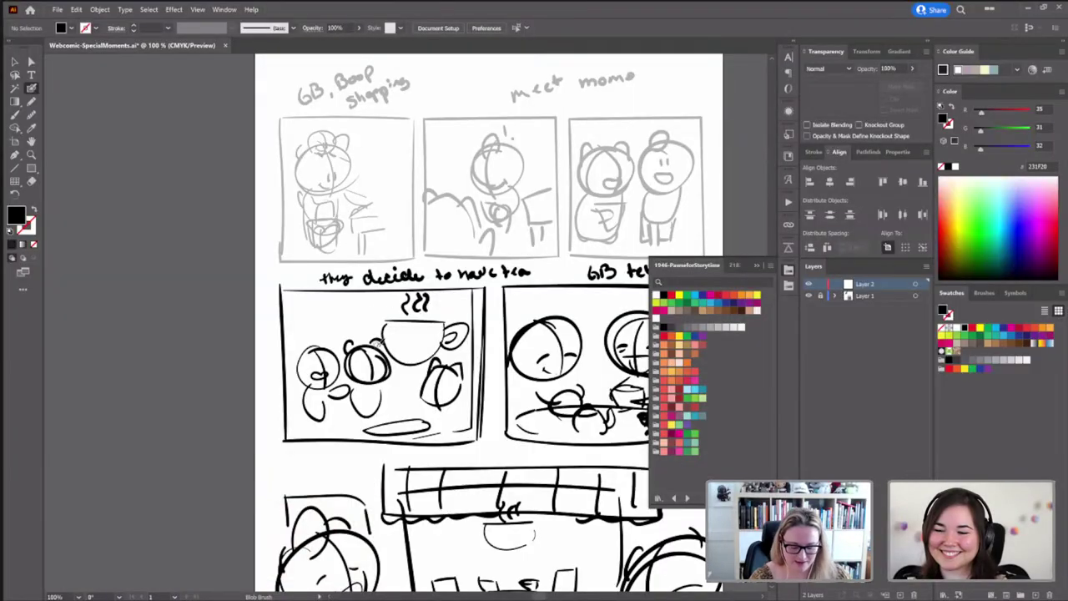
key(v)
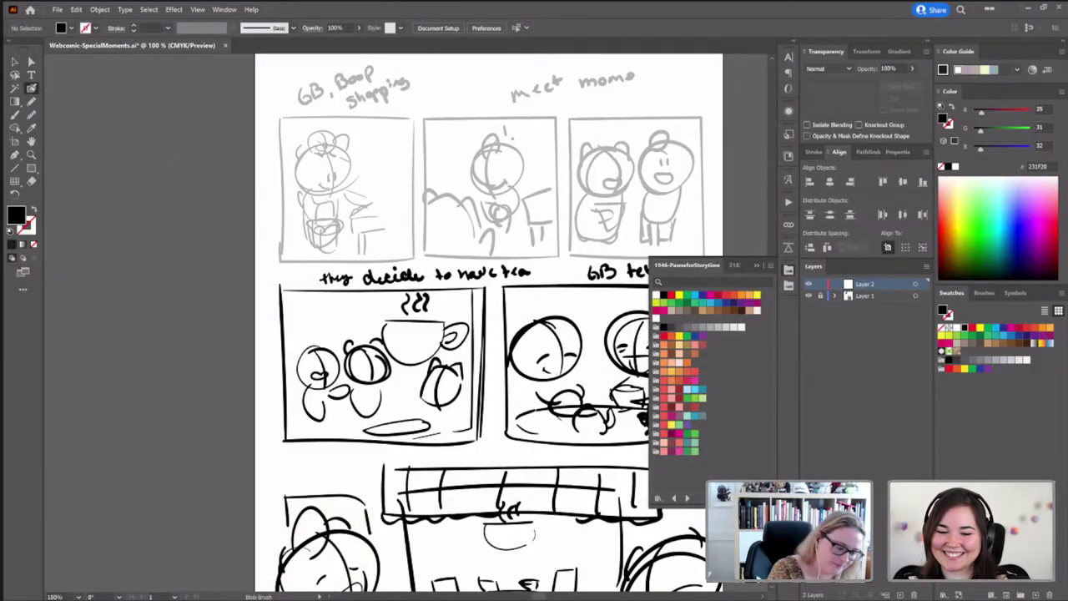
key(shift+b)
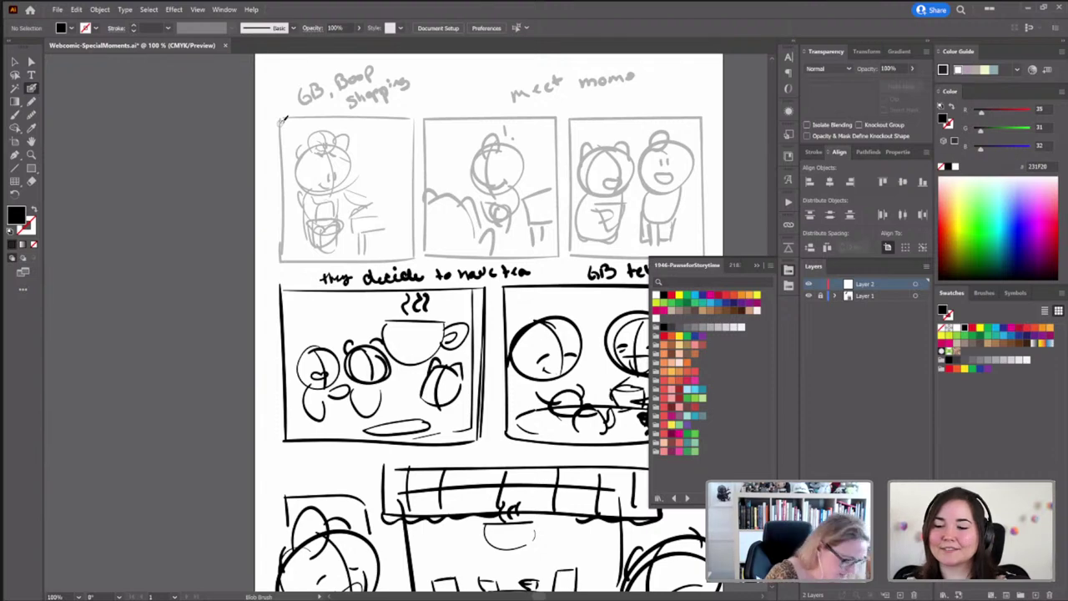
drag(280, 117, 292, 249)
Ink a bold line along the first panel's top edge, then select the panel's frame group
key(shift+x)
mouse_move(302, 115)
mouse_down()
mouse_move(326, 165)
mouse_move(439, 172)
mouse_up()
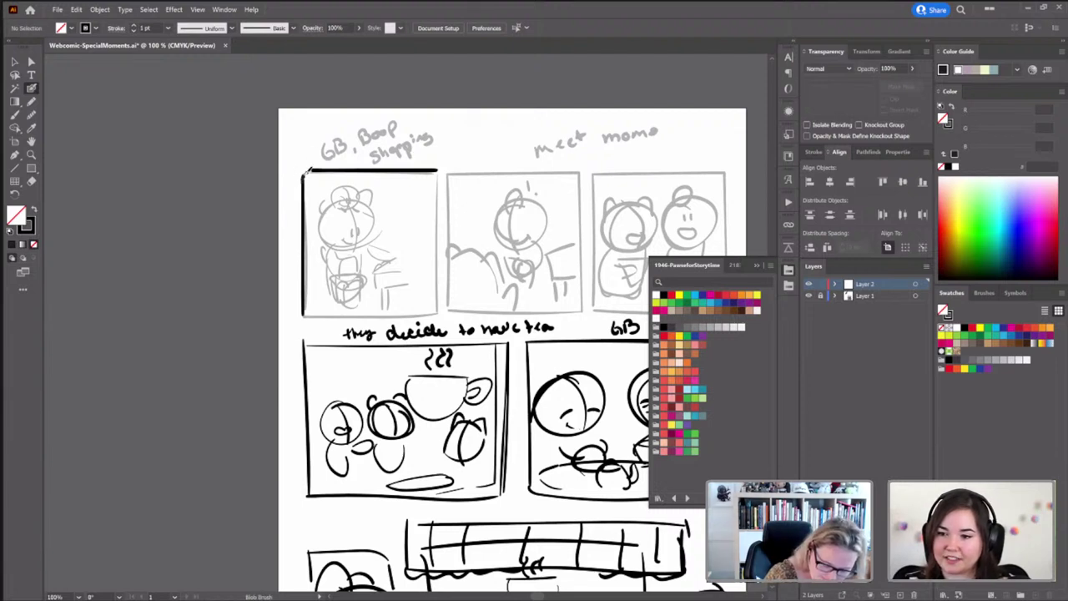
drag(310, 167, 339, 167)
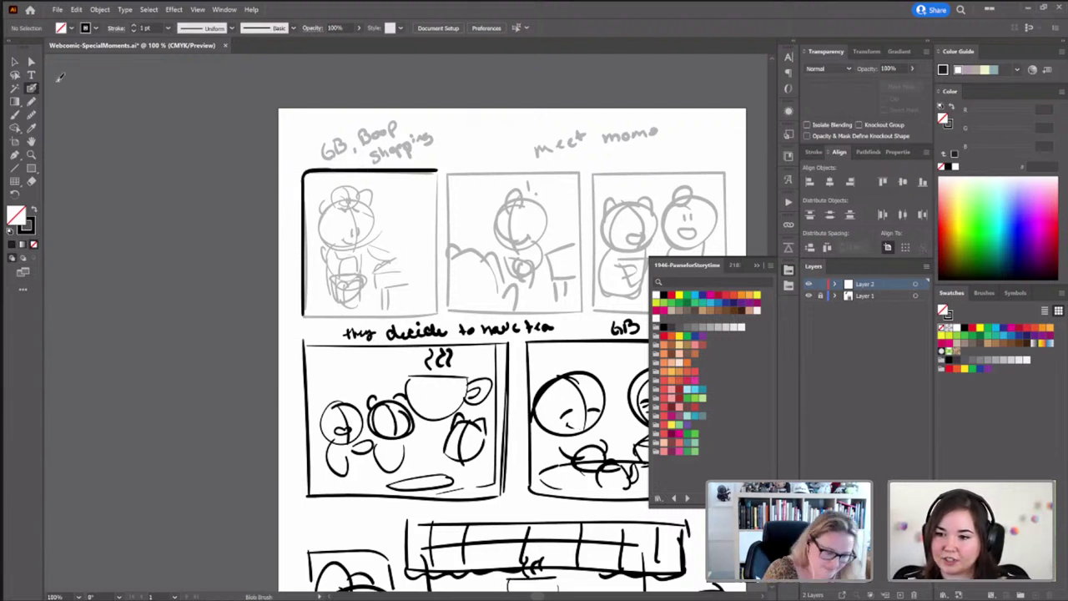
click(14, 61)
click(302, 250)
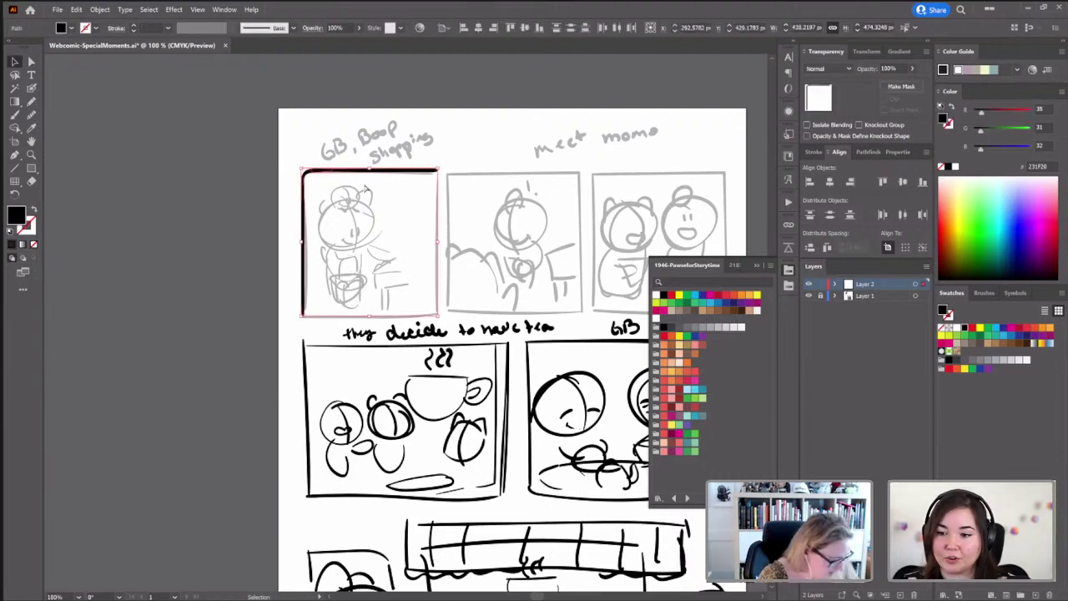
Reposition and slightly widen the first panel's bold frame, then duplicate it over the second panel
drag(385, 175, 441, 205)
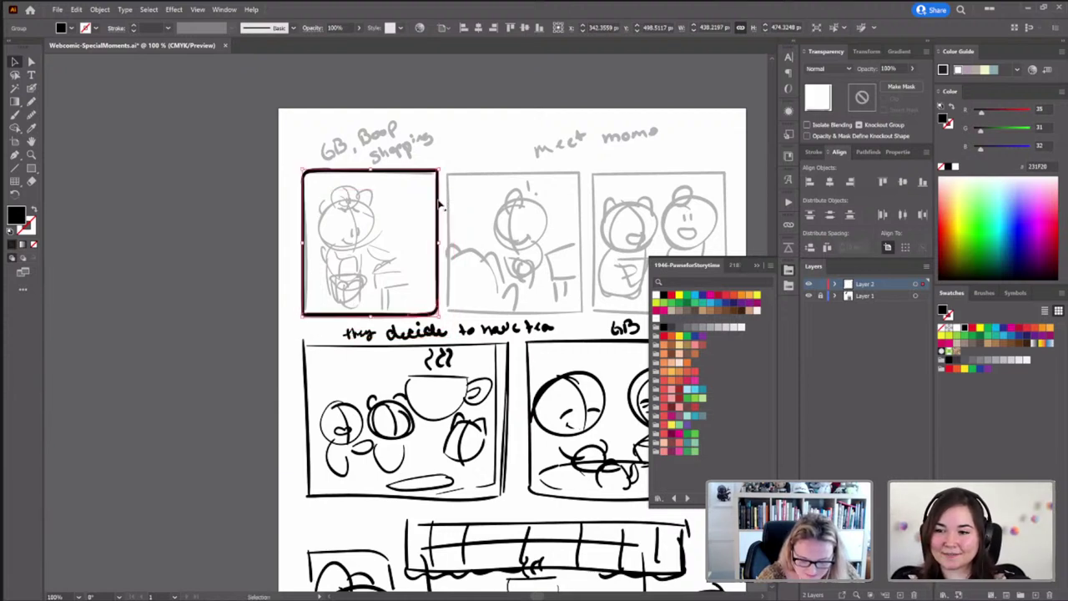
click(417, 172)
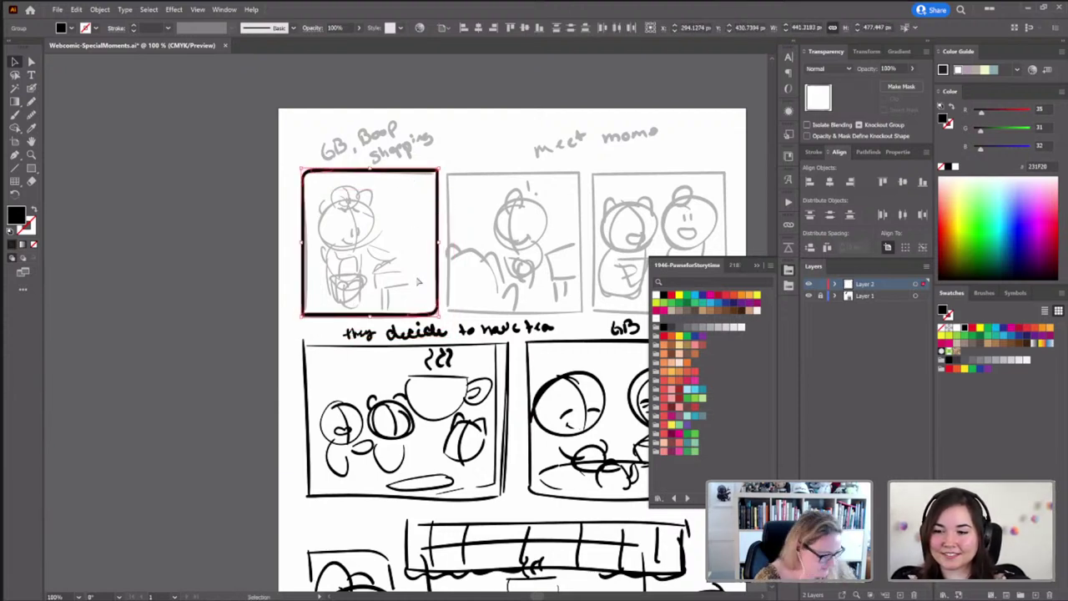
drag(438, 242, 442, 245)
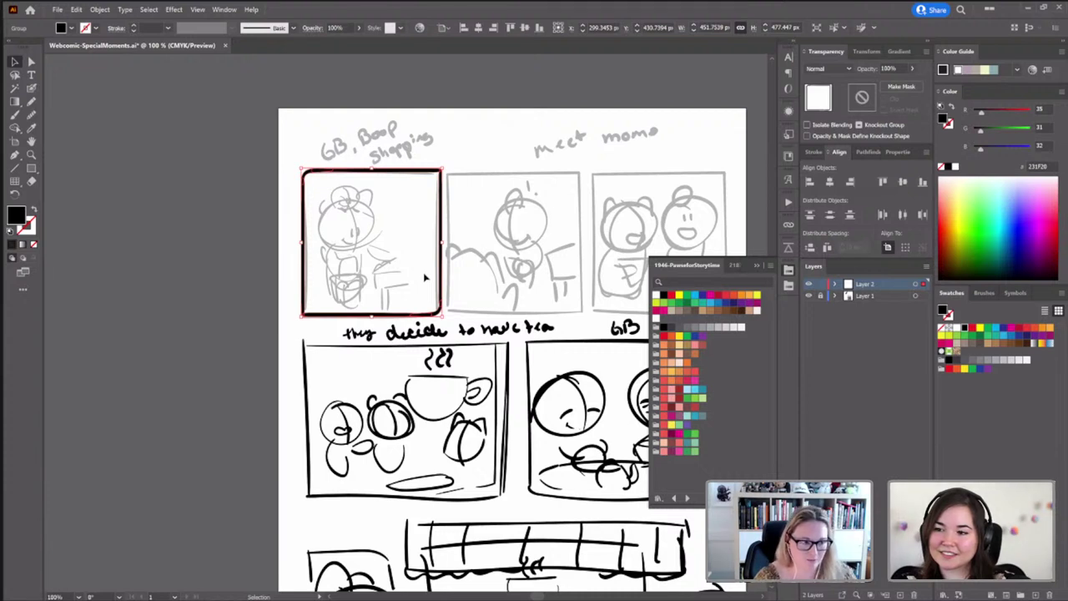
drag(386, 314, 689, 315)
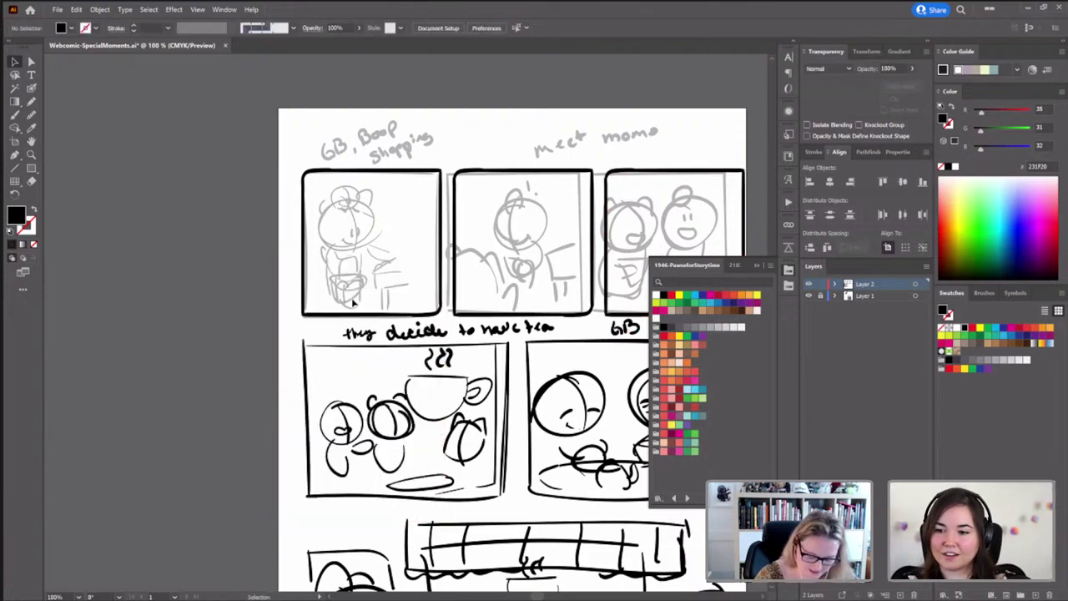
key(Delete)
Select all three top frames, narrow them together, and set their X position to 750 px
click(607, 219)
shift+click(453, 227)
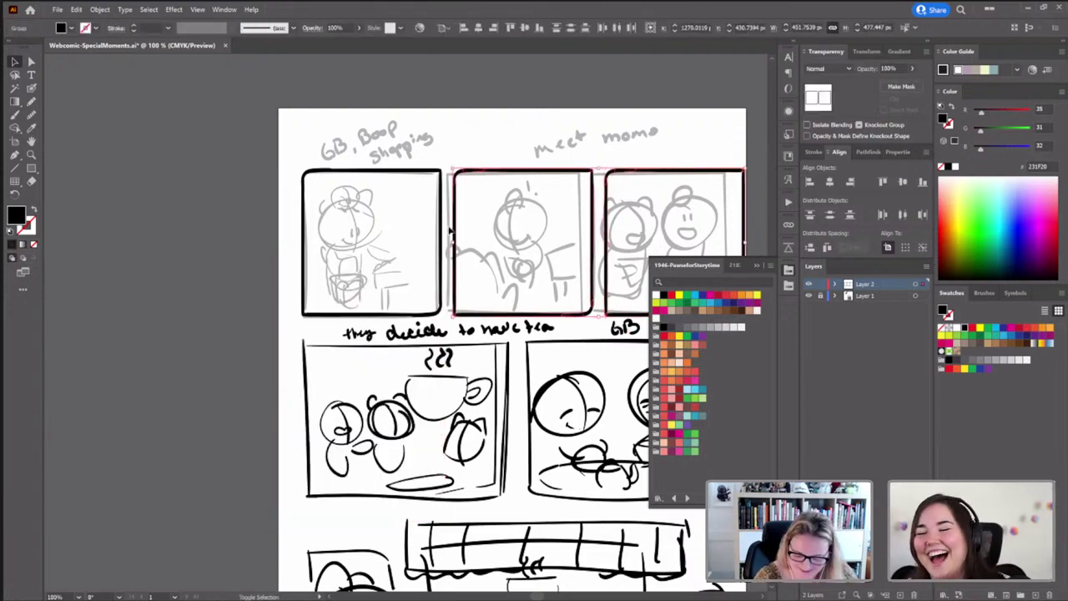
shift+click(441, 227)
drag(744, 170, 733, 174)
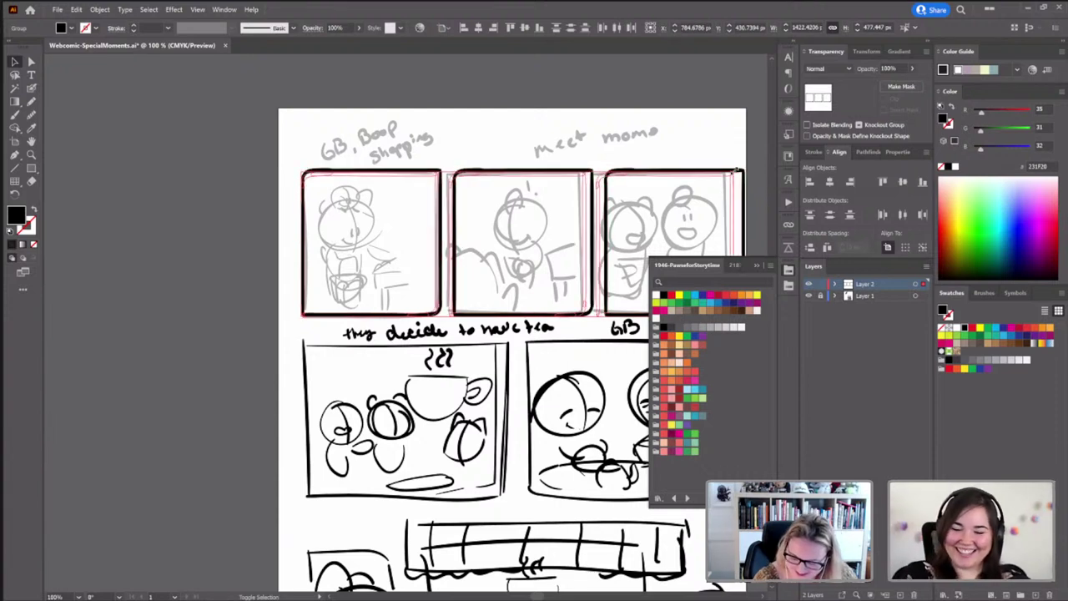
double_click(684, 27)
text(750)
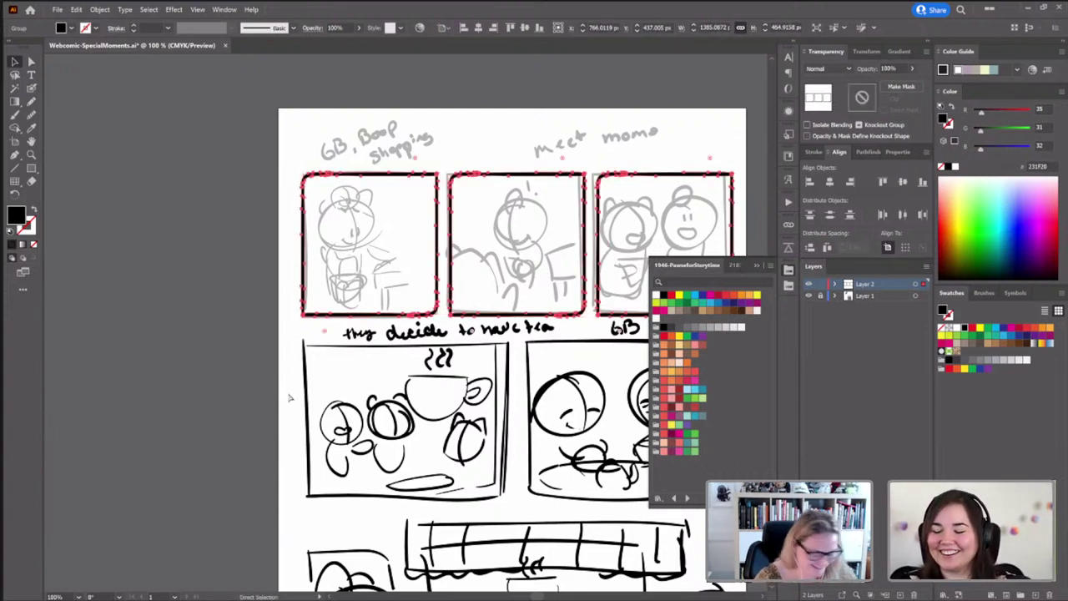
key(Return)
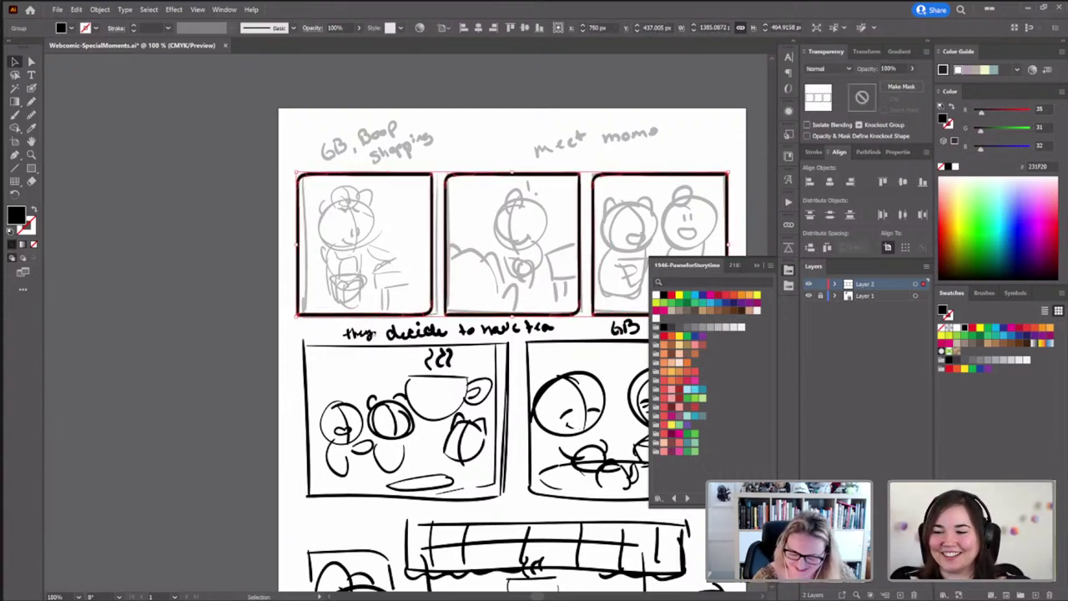
click(209, 307)
drag(479, 325, 394, 265)
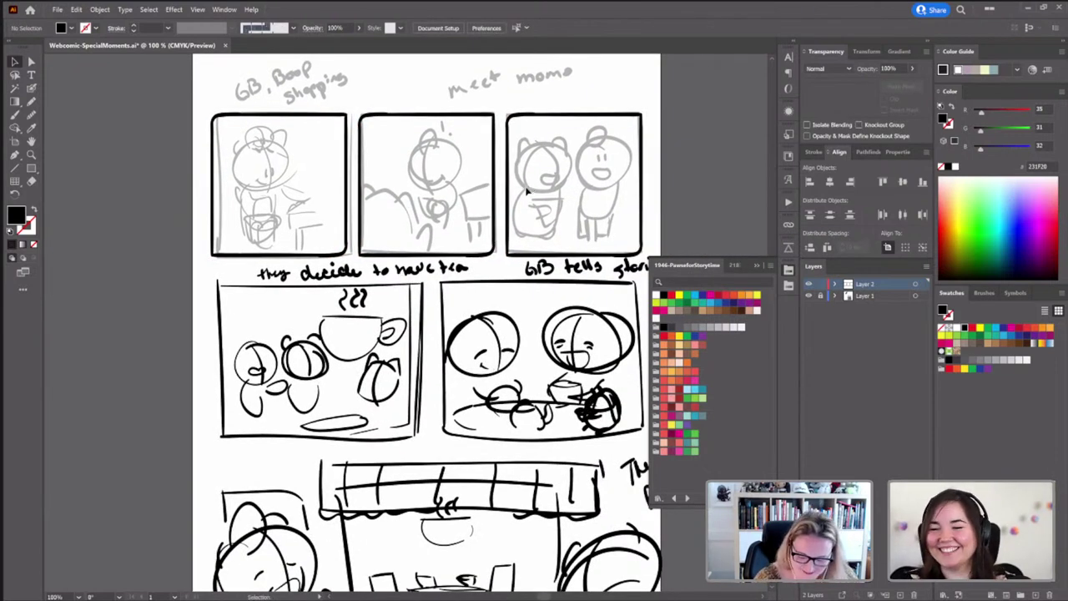
Deselect the frames and zoom to 200% on the first panel's bear sketch
click(362, 222)
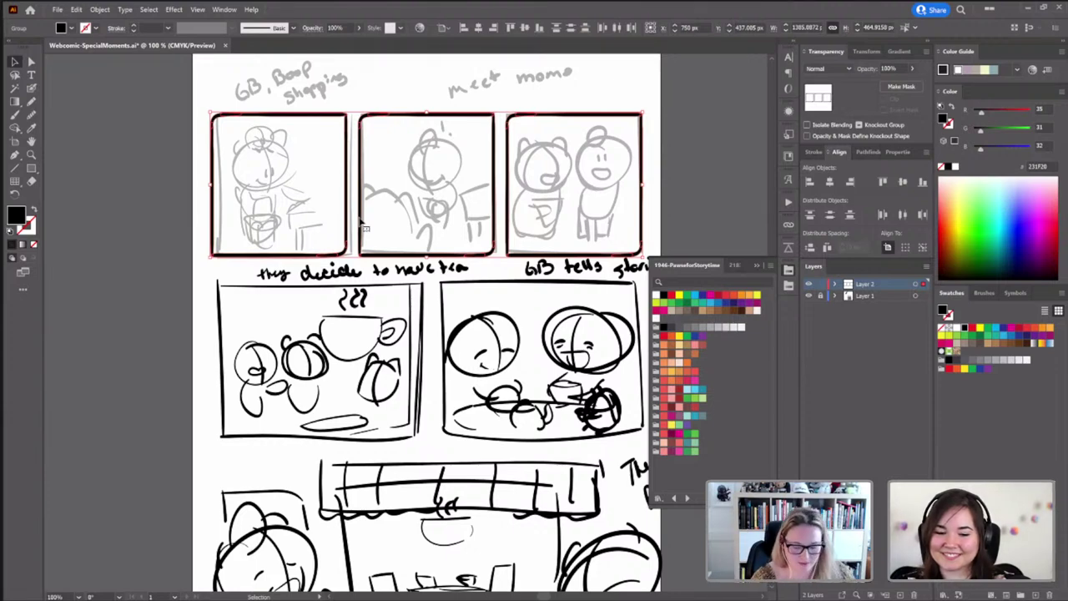
click(169, 288)
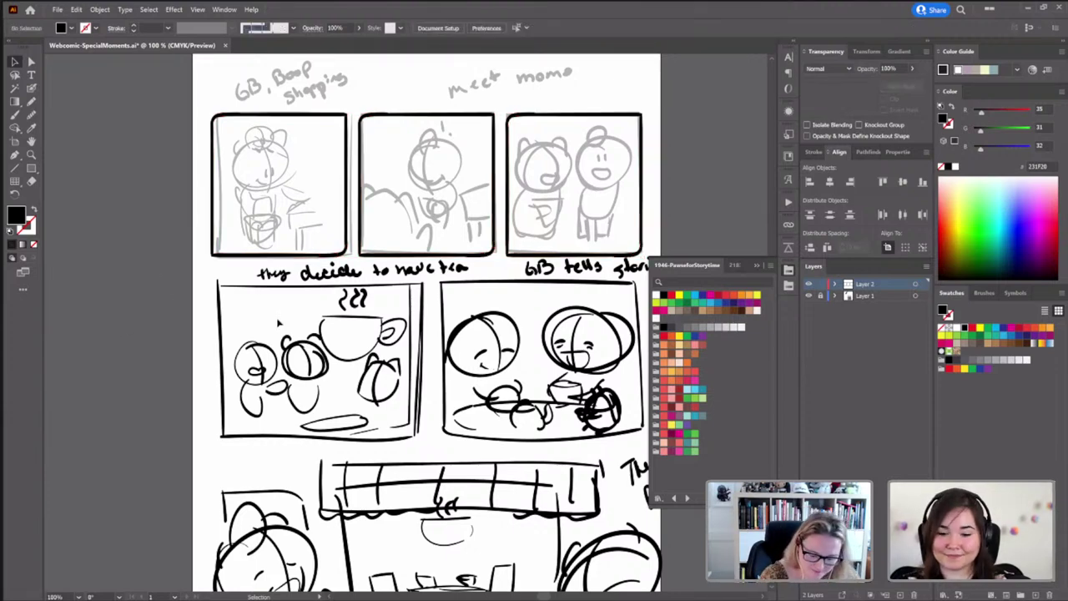
scroll(375, 292, left, 3)
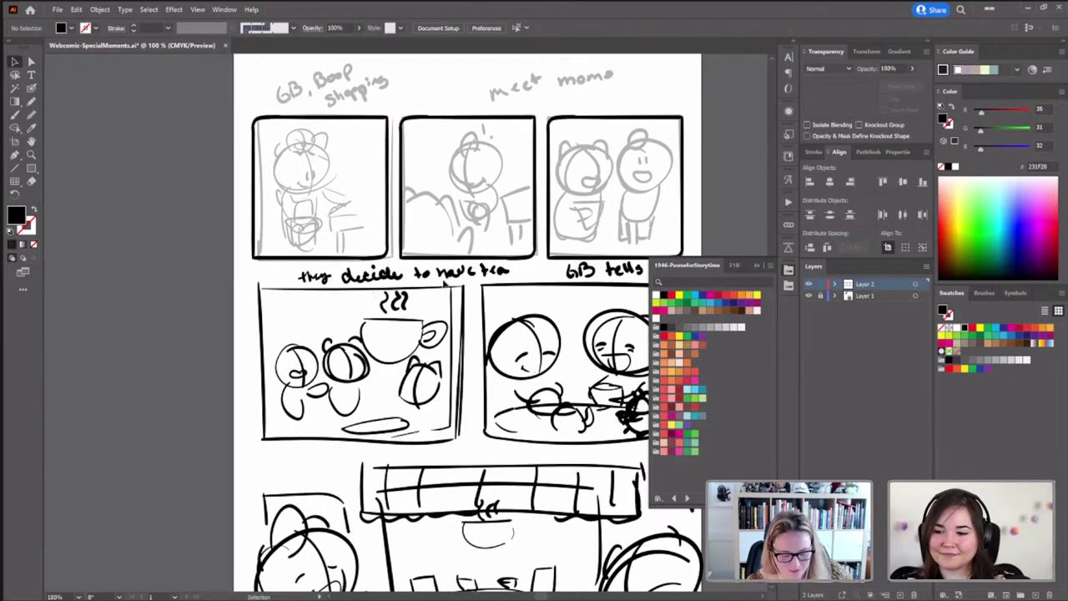
scroll(322, 164, up, 2)
Paint a Blob Brush diagonal stroke from the bear's arm up to the panel's right border
scroll(315, 177, left, 5)
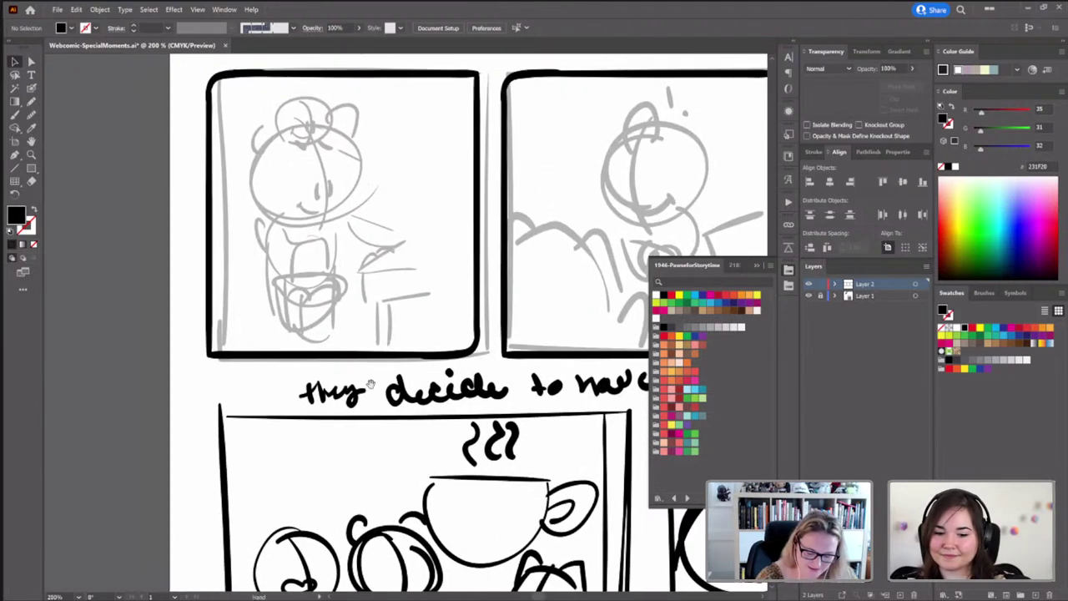
key(shift+b)
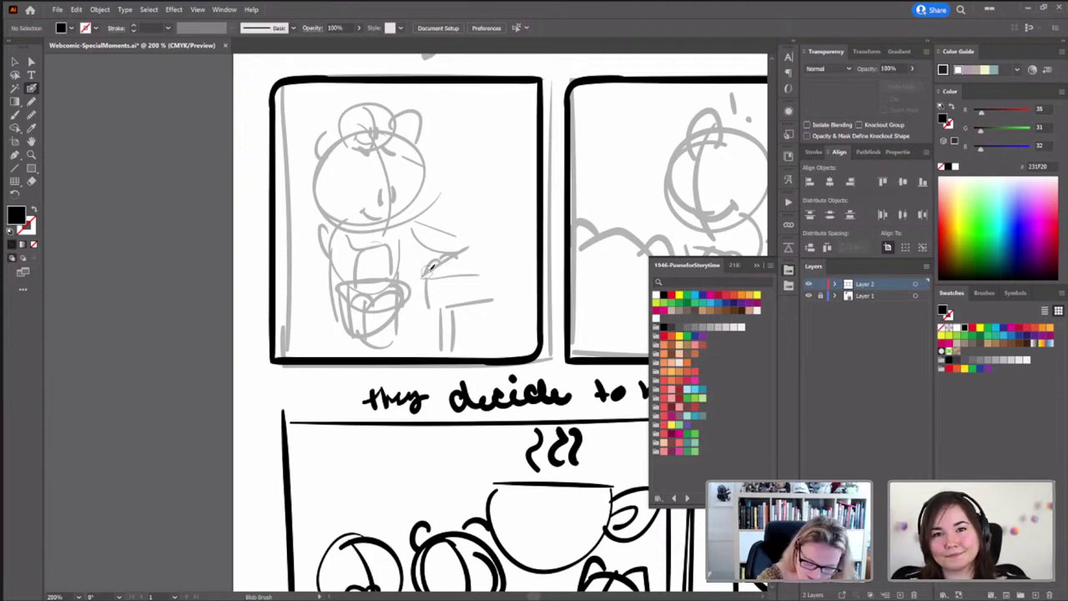
drag(425, 274, 537, 207)
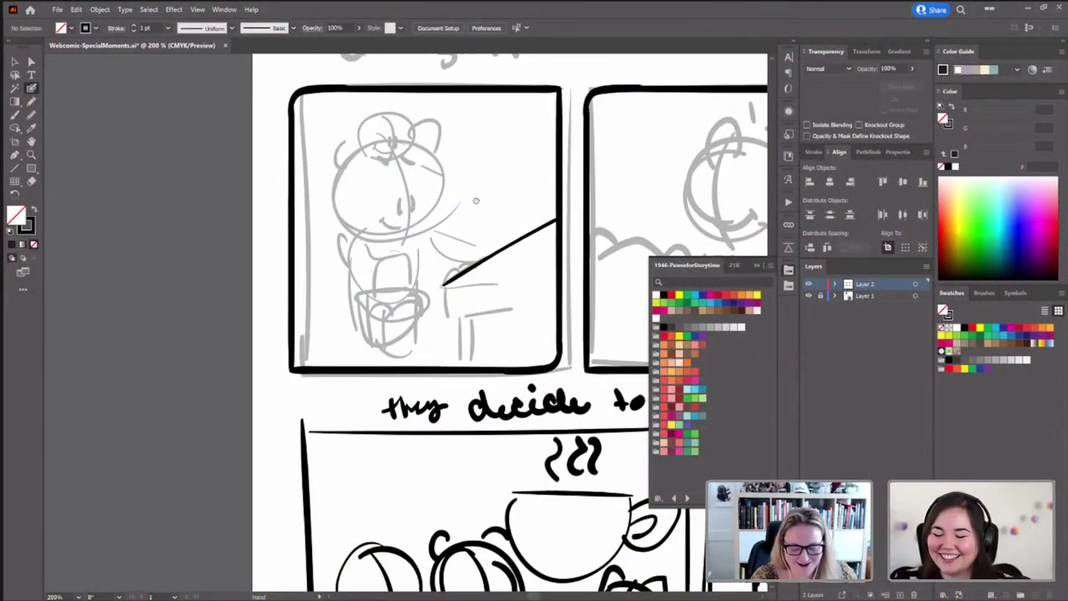
drag(475, 200, 484, 197)
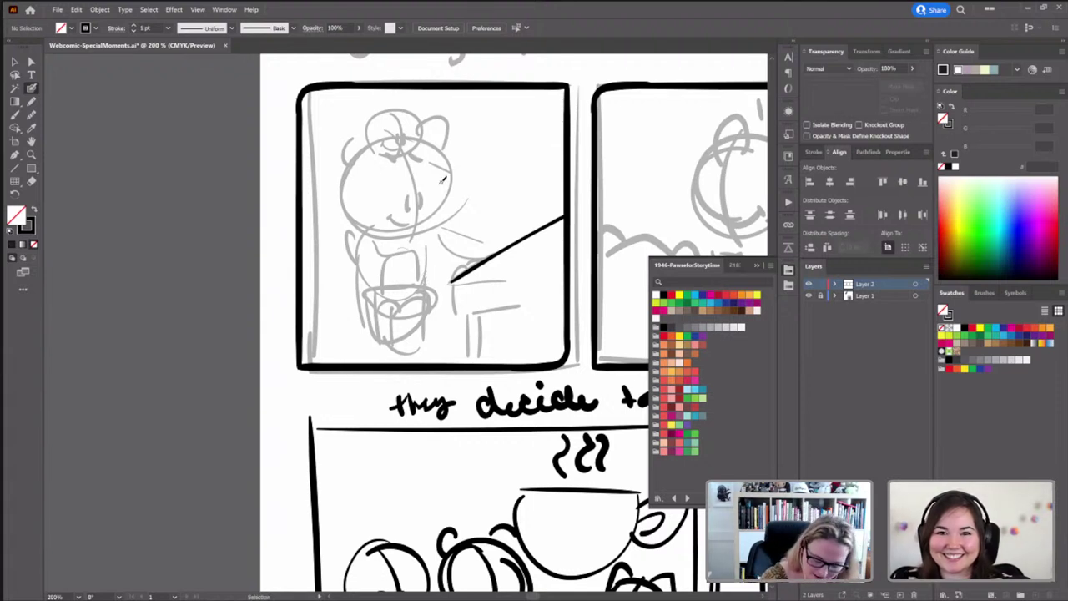
Ink an arc over the bear's head, then group the head oval and vertical stroke
mouse_move(448, 167)
mouse_down()
mouse_move(419, 144)
mouse_move(368, 157)
mouse_move(360, 174)
mouse_move(348, 211)
mouse_move(359, 234)
mouse_move(437, 239)
mouse_move(464, 222)
mouse_move(458, 171)
mouse_move(429, 145)
mouse_move(412, 258)
mouse_up()
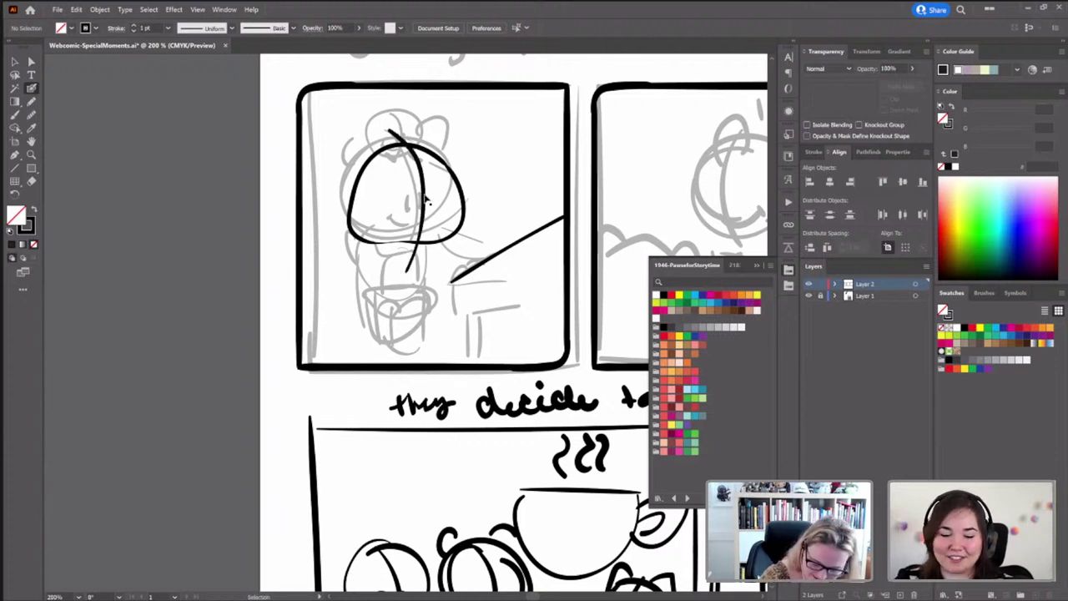
key(ctrl+a)
key(ctrl+g)
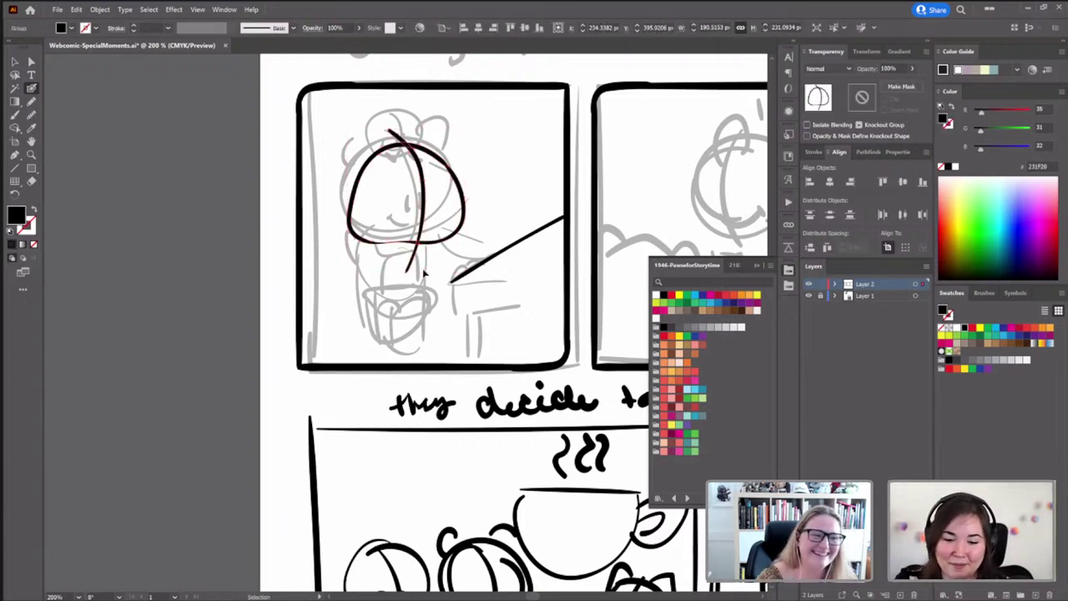
Isolate the head group, test-select its oval and vertical stroke, then deselect everything
double_click(438, 241)
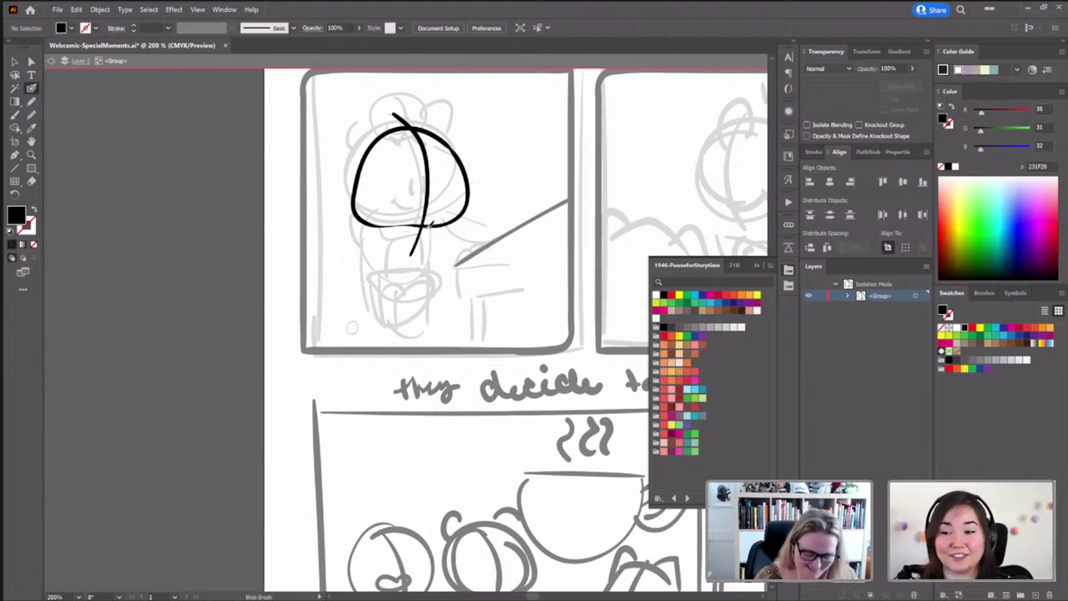
ctrl+click(434, 225)
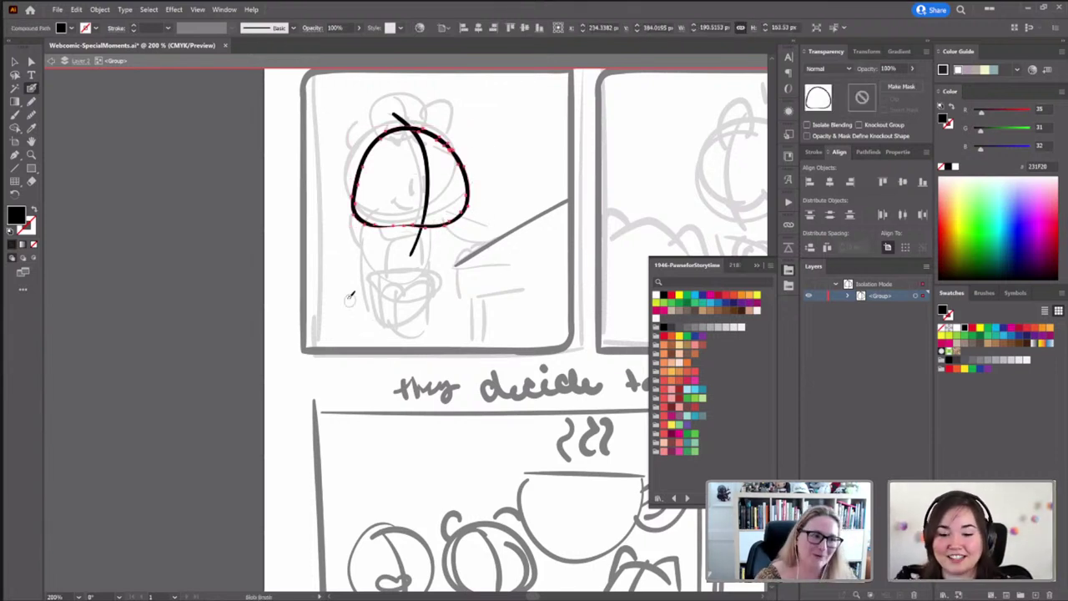
key(v)
shift+click(410, 124)
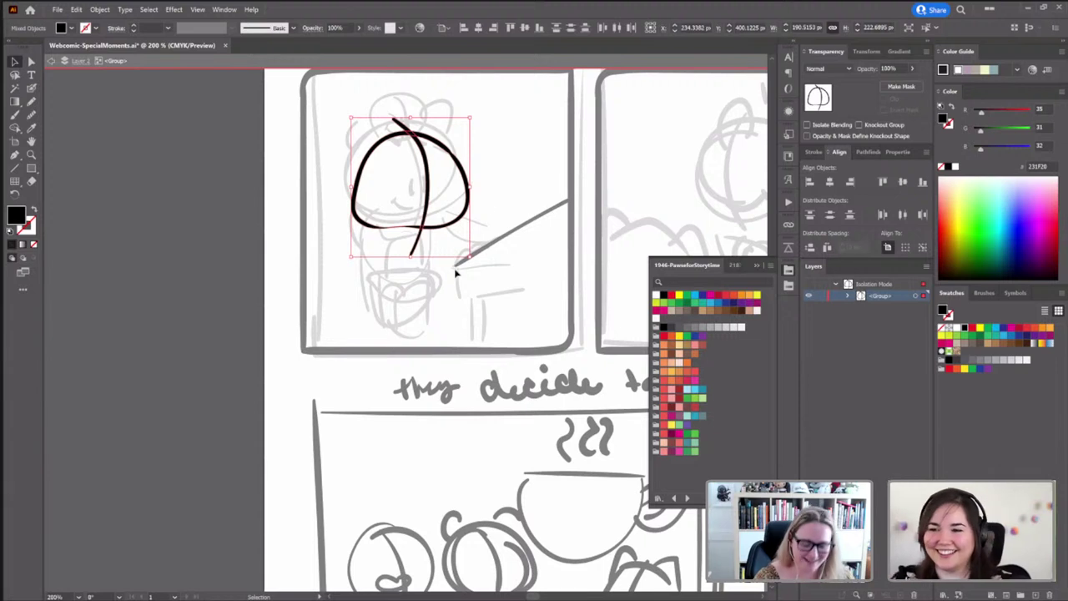
key(ctrl+shift+a)
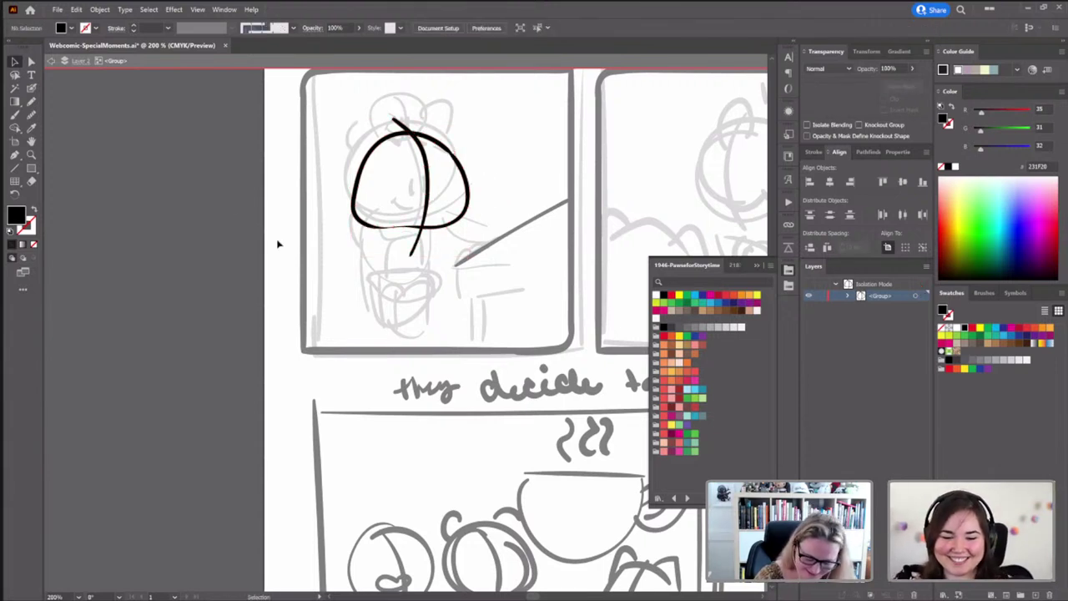
key(b)
key(ctrl+a)
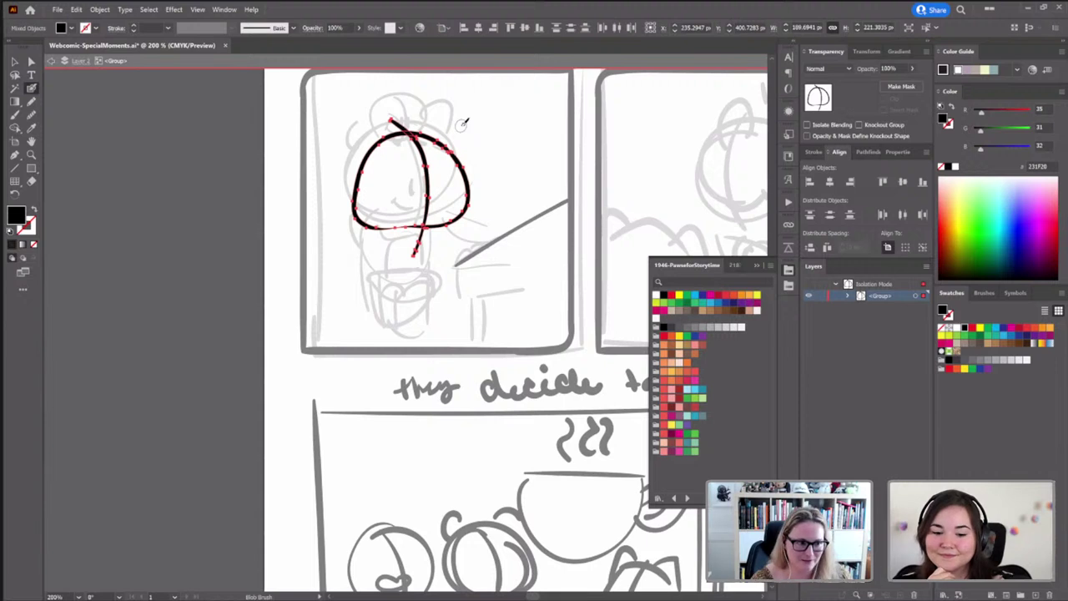
key(ctrl+shift+a)
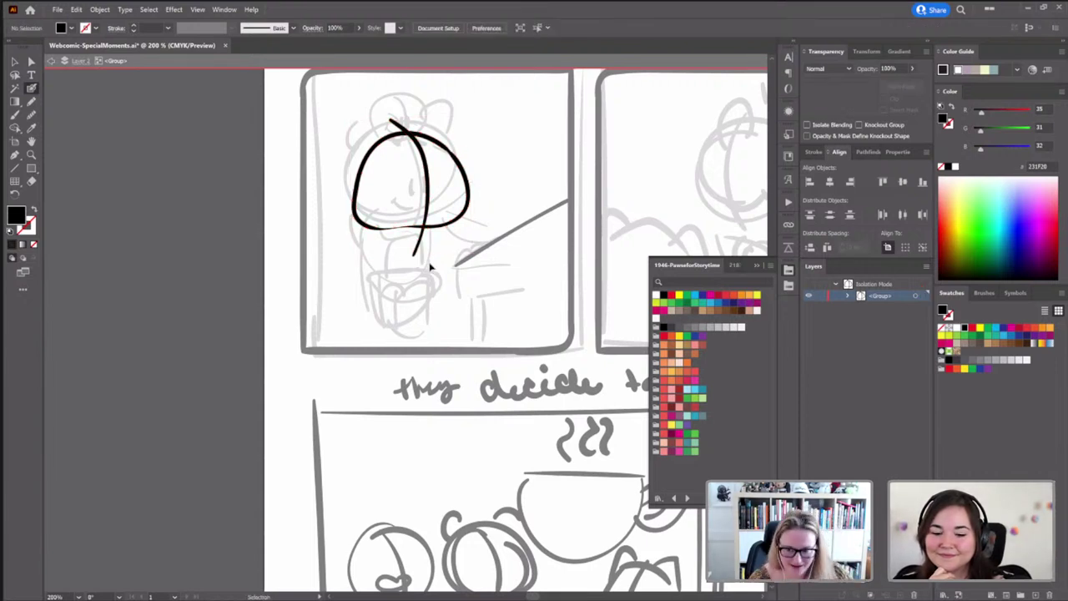
Draw round ear arcs on both sides of the head and reshape each one
key(shift+b)
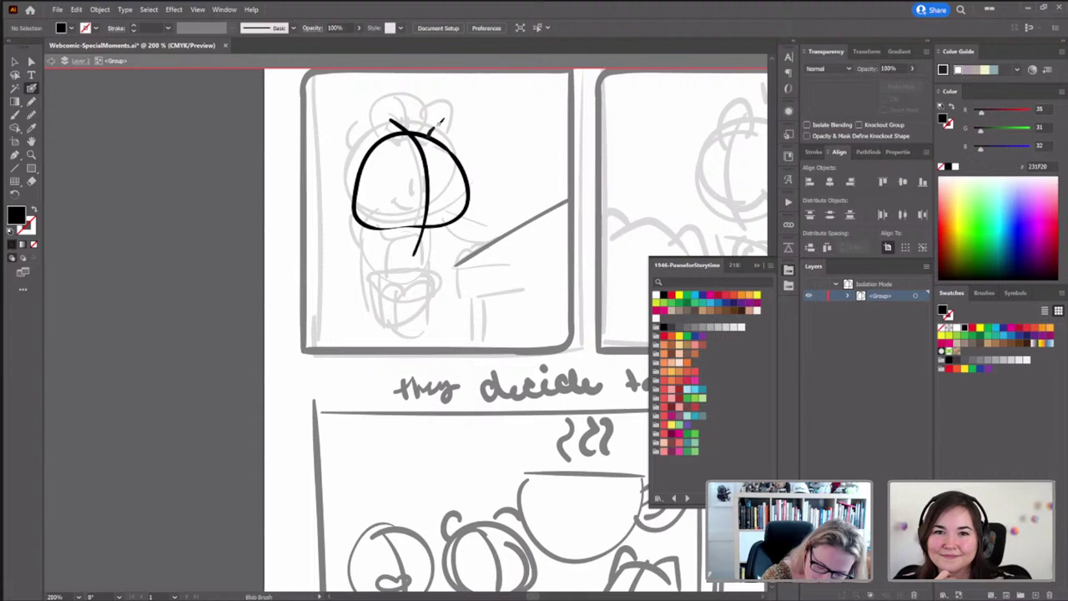
mouse_move(441, 123)
mouse_down()
mouse_move(460, 125)
mouse_move(466, 167)
mouse_up()
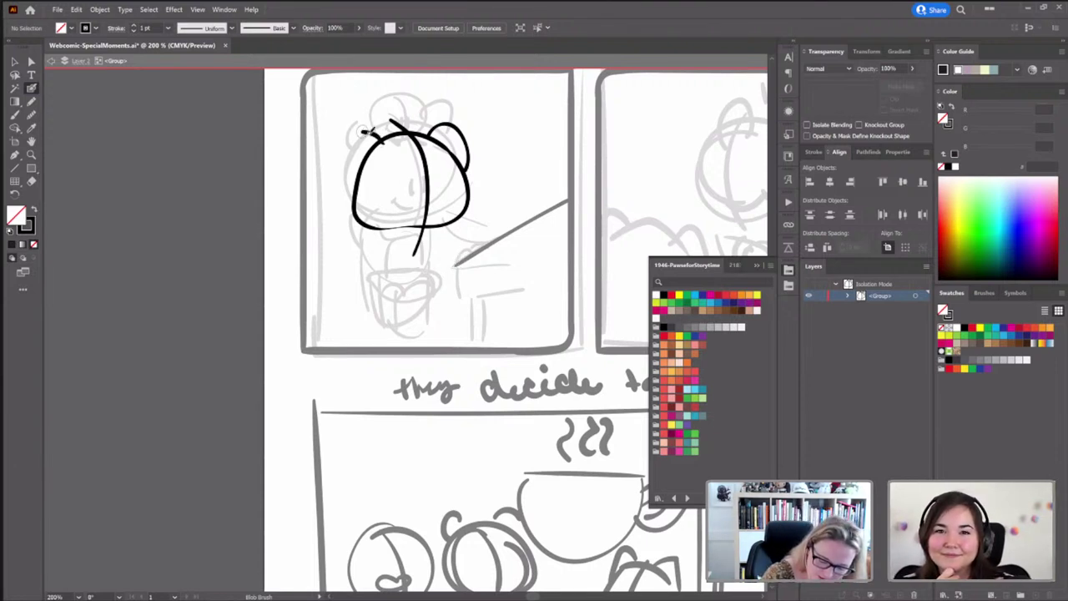
mouse_move(390, 146)
mouse_down()
mouse_move(360, 126)
mouse_move(345, 148)
mouse_move(344, 179)
mouse_move(358, 190)
mouse_move(377, 177)
mouse_move(385, 145)
mouse_up()
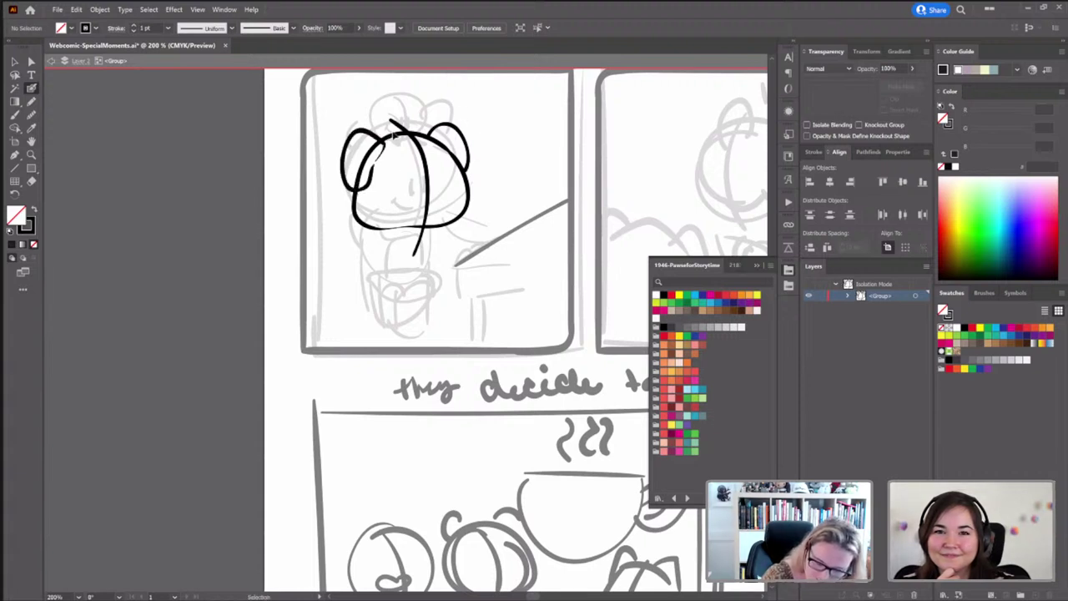
click(372, 172)
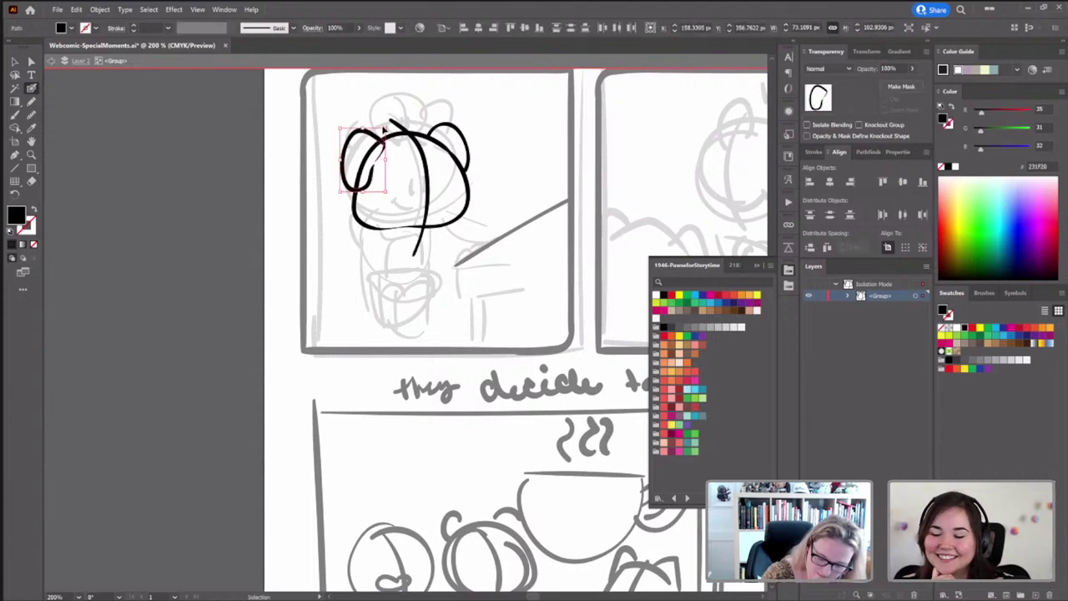
mouse_move(385, 132)
mouse_down()
mouse_move(385, 167)
mouse_move(362, 157)
mouse_up()
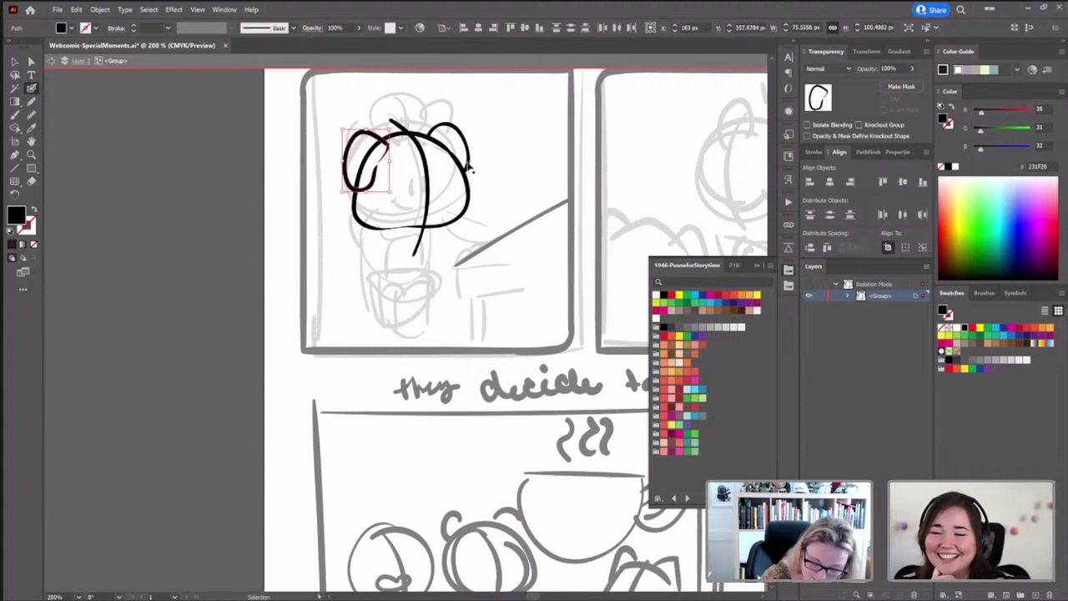
click(469, 167)
mouse_move(473, 184)
mouse_down()
mouse_move(451, 125)
mouse_move(470, 177)
mouse_up()
click(377, 223)
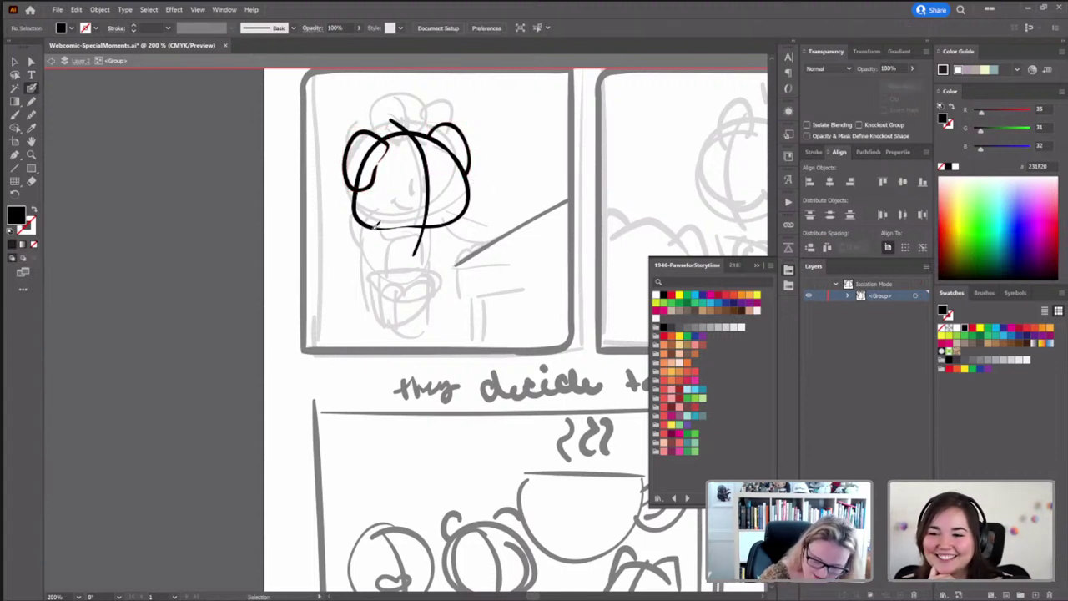
Add an inner-ear curve inside the left ear
key(shift+x)
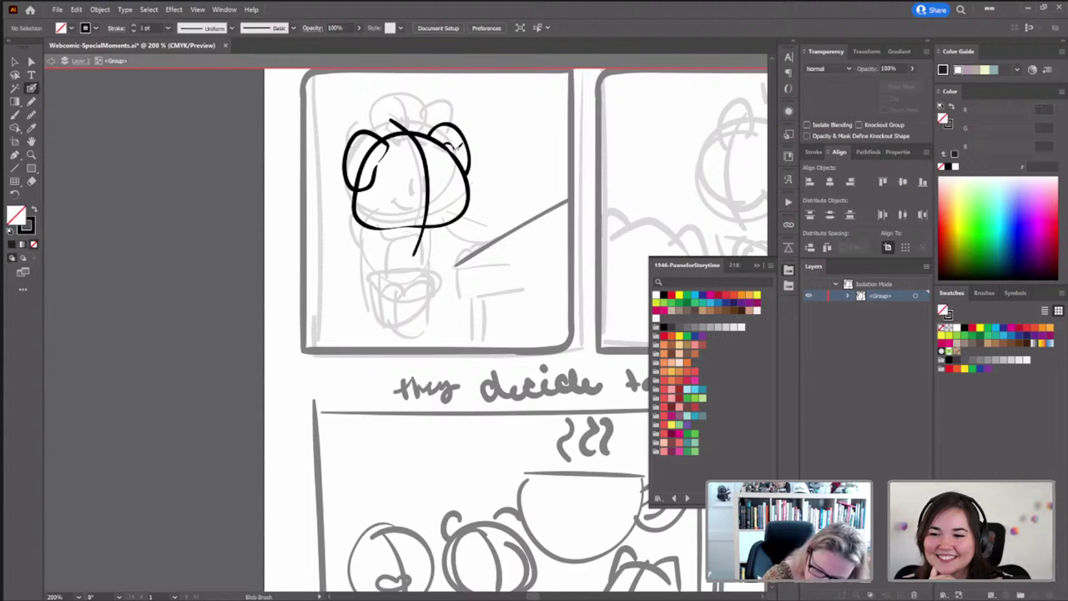
drag(385, 149, 372, 167)
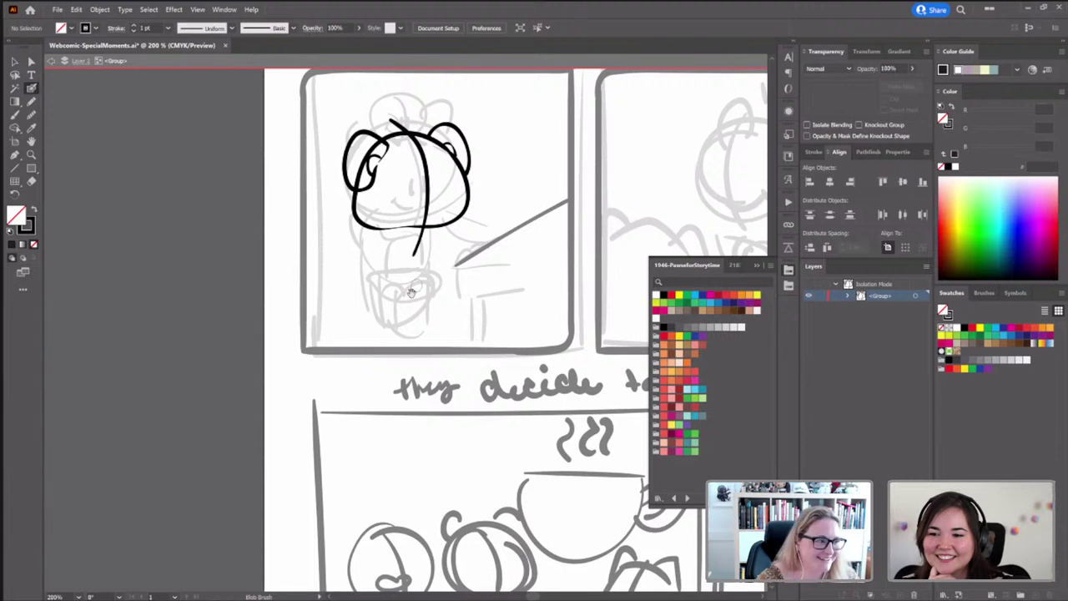
mouse_move(413, 289)
mouse_down()
mouse_move(431, 251)
mouse_move(409, 251)
mouse_move(403, 284)
mouse_up()
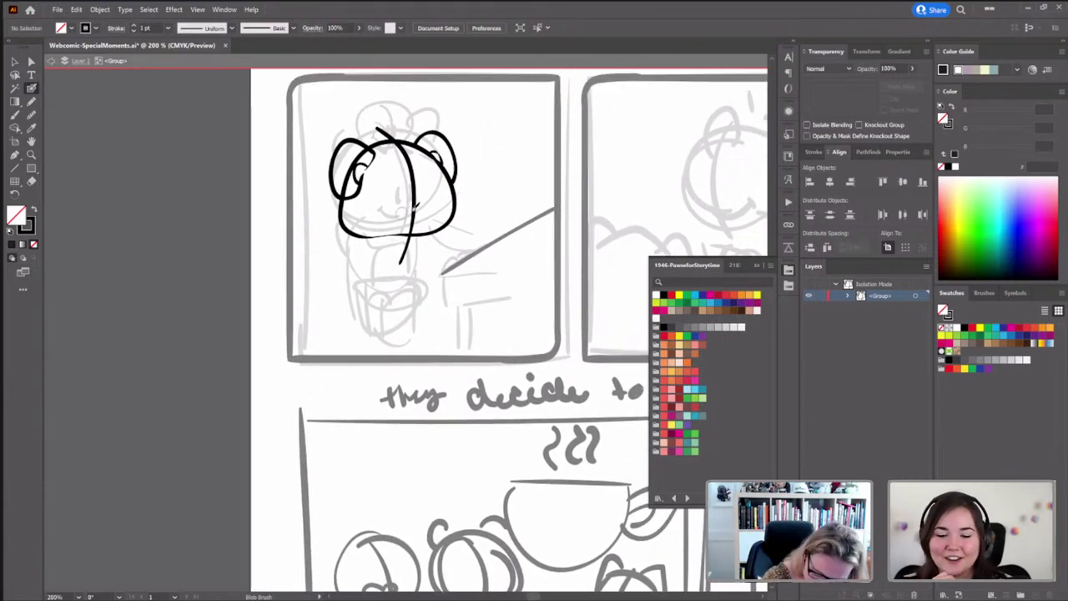
Draw the bear's rounded body, left arm and a leg below the head
mouse_move(425, 241)
mouse_down()
mouse_move(417, 293)
mouse_move(391, 306)
mouse_move(366, 295)
mouse_move(346, 266)
mouse_move(349, 245)
mouse_move(362, 231)
mouse_move(408, 232)
mouse_move(392, 305)
mouse_up()
mouse_move(354, 247)
mouse_down()
mouse_move(342, 234)
mouse_move(329, 254)
mouse_move(340, 272)
mouse_move(349, 265)
mouse_up()
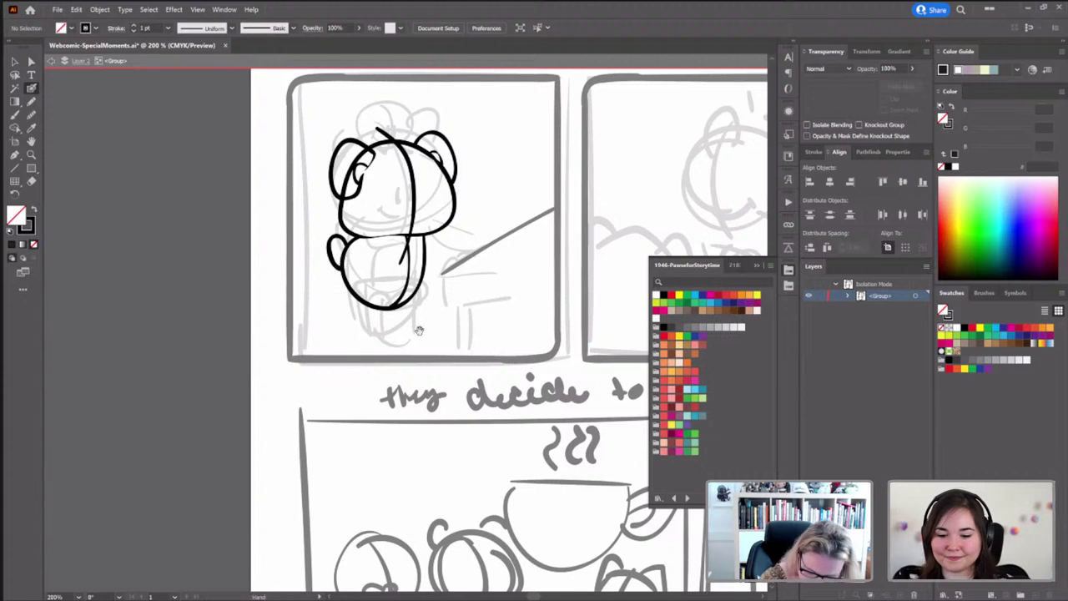
drag(399, 329, 393, 298)
drag(419, 250, 423, 279)
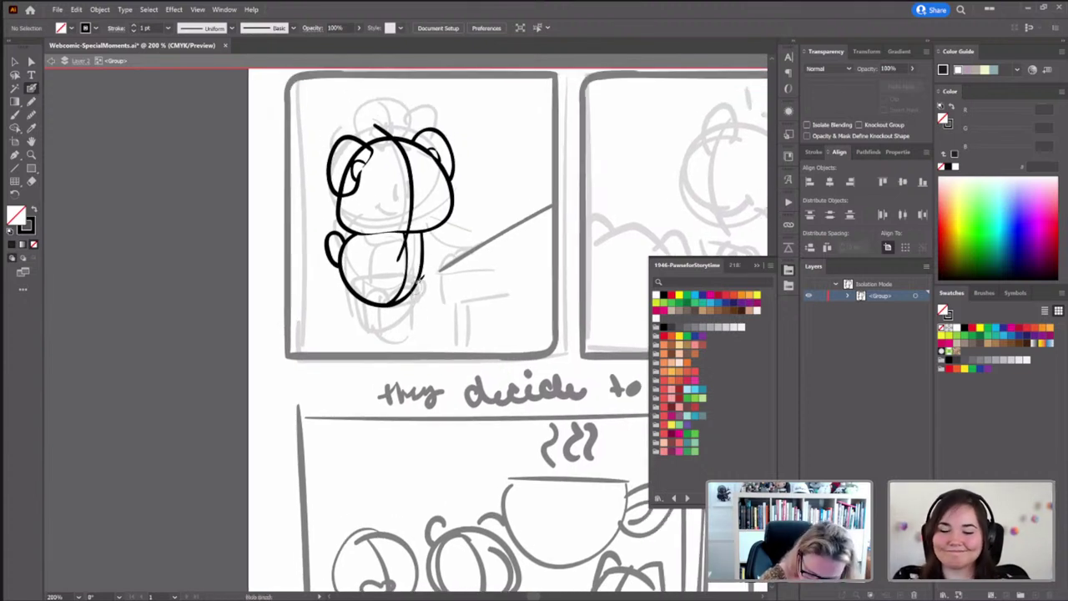
mouse_move(417, 276)
mouse_down()
mouse_move(412, 325)
mouse_move(422, 342)
mouse_move(393, 347)
mouse_move(384, 302)
mouse_move(381, 347)
mouse_move(354, 323)
mouse_move(338, 238)
mouse_up()
Give the bear's face oval eyes and a small smile, redrawing strokes as needed
scroll(398, 376, up, 1)
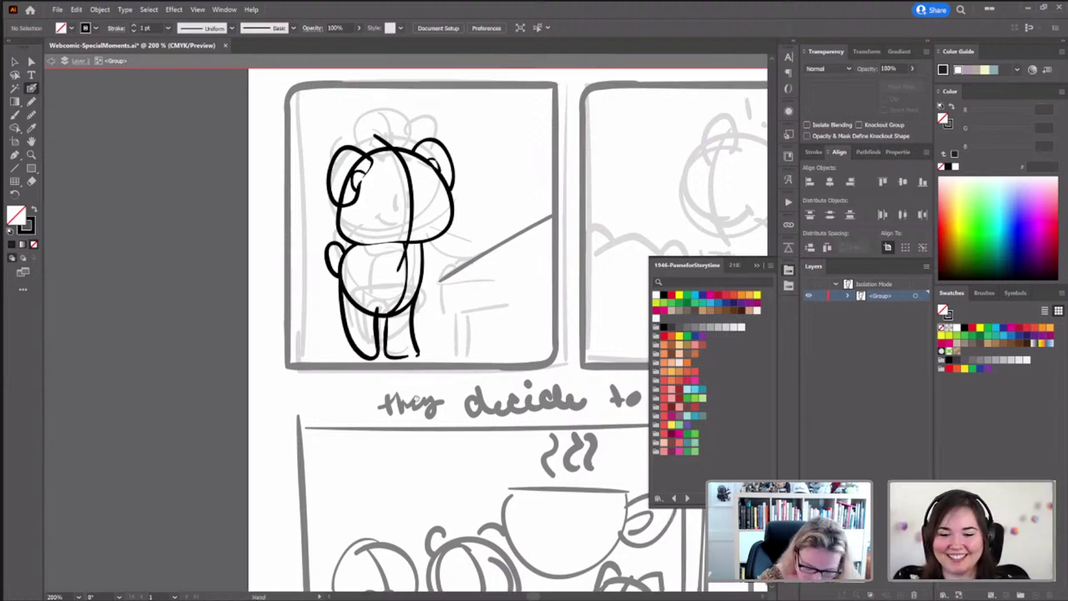
mouse_move(407, 207)
mouse_down()
mouse_move(404, 227)
mouse_move(405, 217)
mouse_move(417, 229)
mouse_up()
key(ctrl+z)
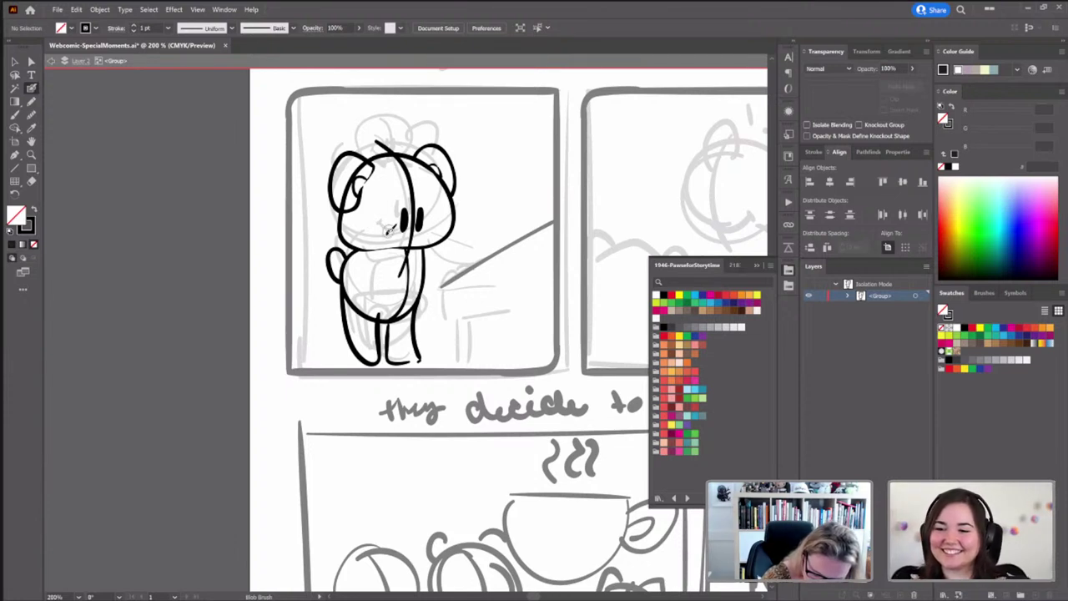
mouse_move(385, 228)
mouse_down()
mouse_move(400, 239)
mouse_move(432, 237)
mouse_up()
key(ctrl+z)
key(ctrl+z)
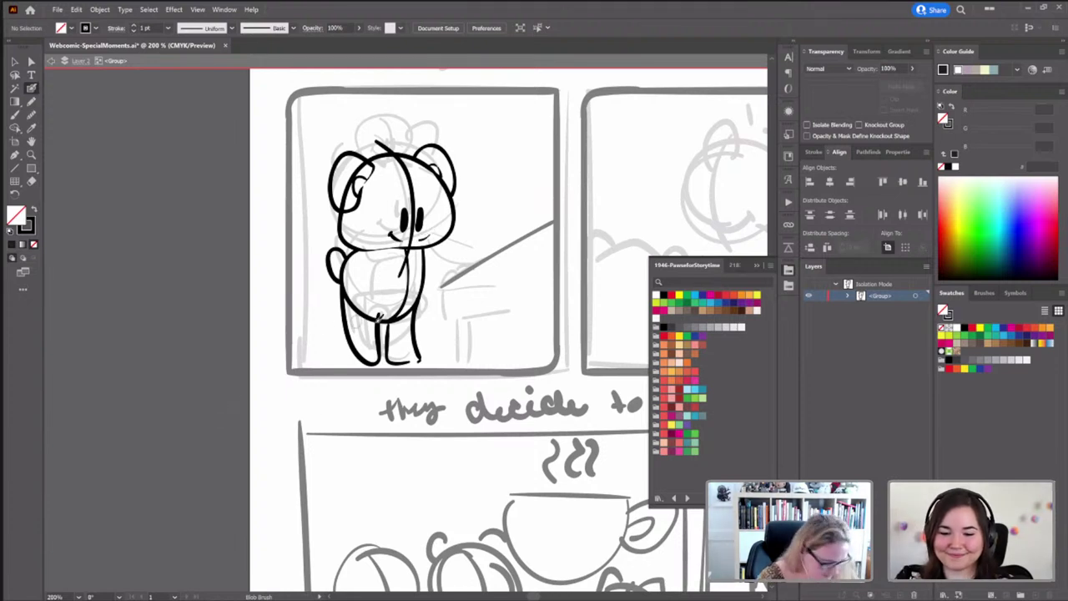
Open Blob Brush Tool Options, showing a 21 pt pressure brush, 68° angle, 84% roundness
key(Return)
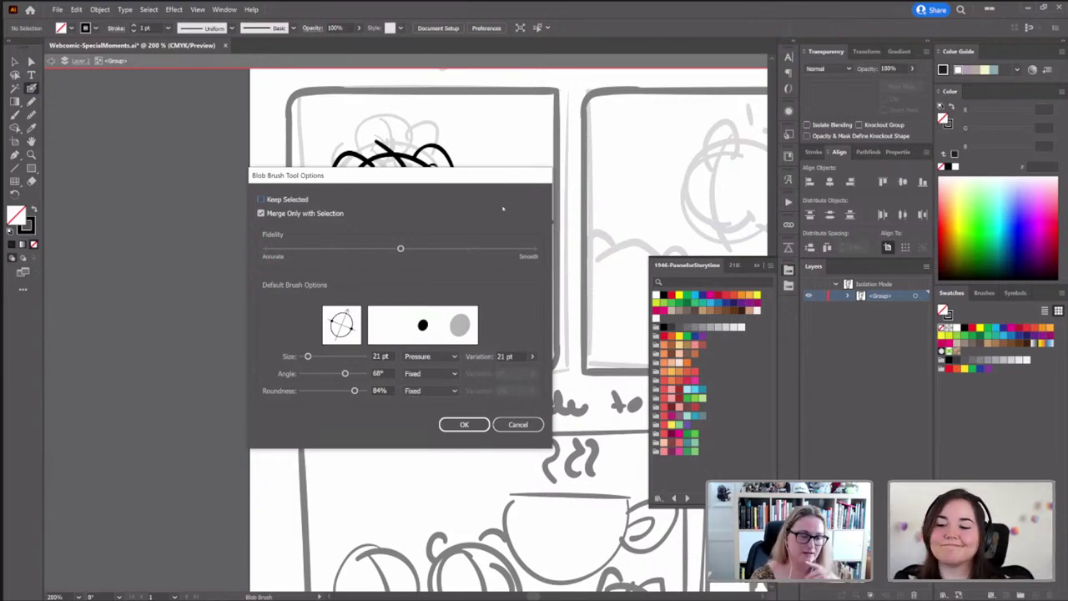
Cancel the brush options unchanged and zoom in on the bear panel
click(517, 424)
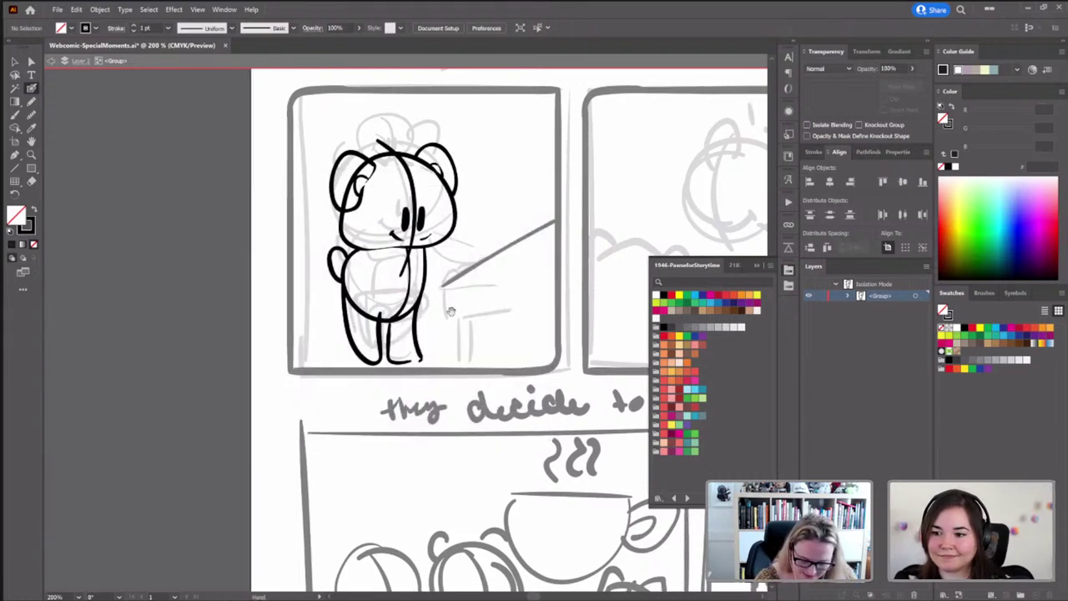
scroll(448, 292, down, 1)
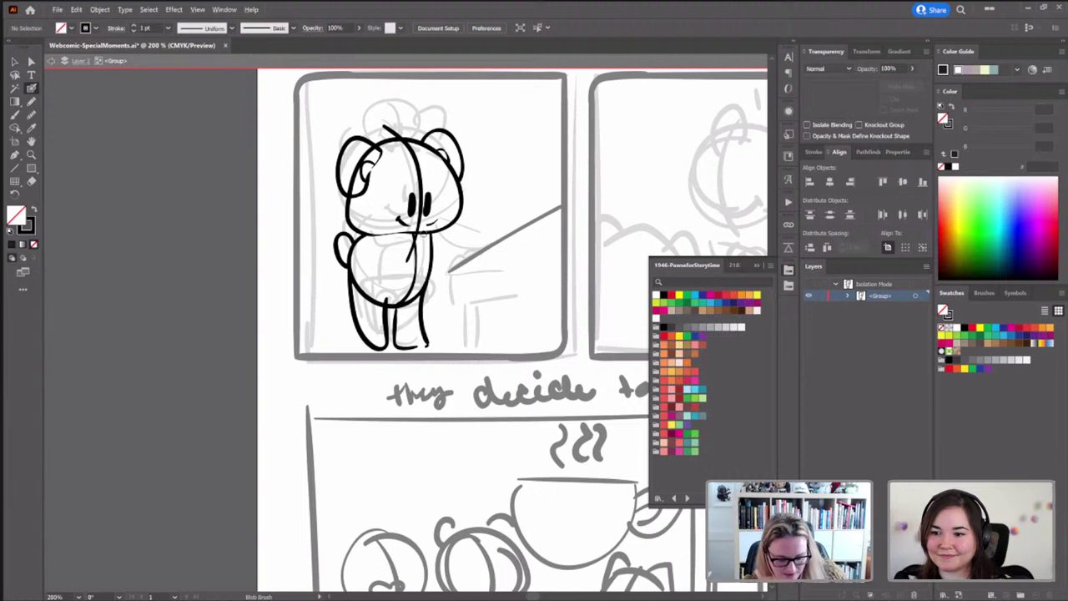
scroll(448, 231, up, 1)
drag(464, 317, 457, 360)
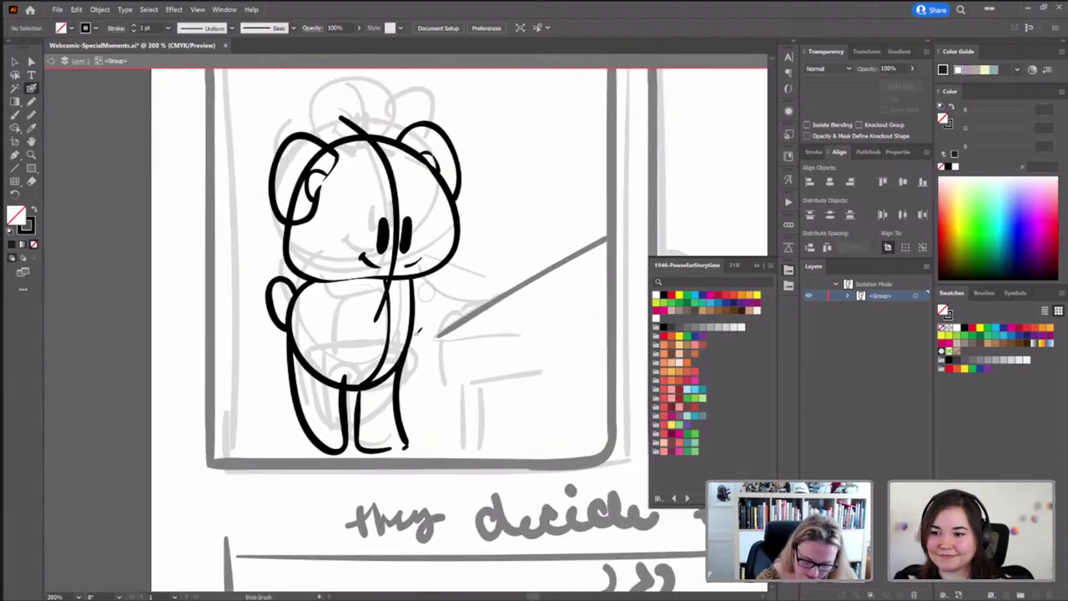
scroll(364, 152, up, 1)
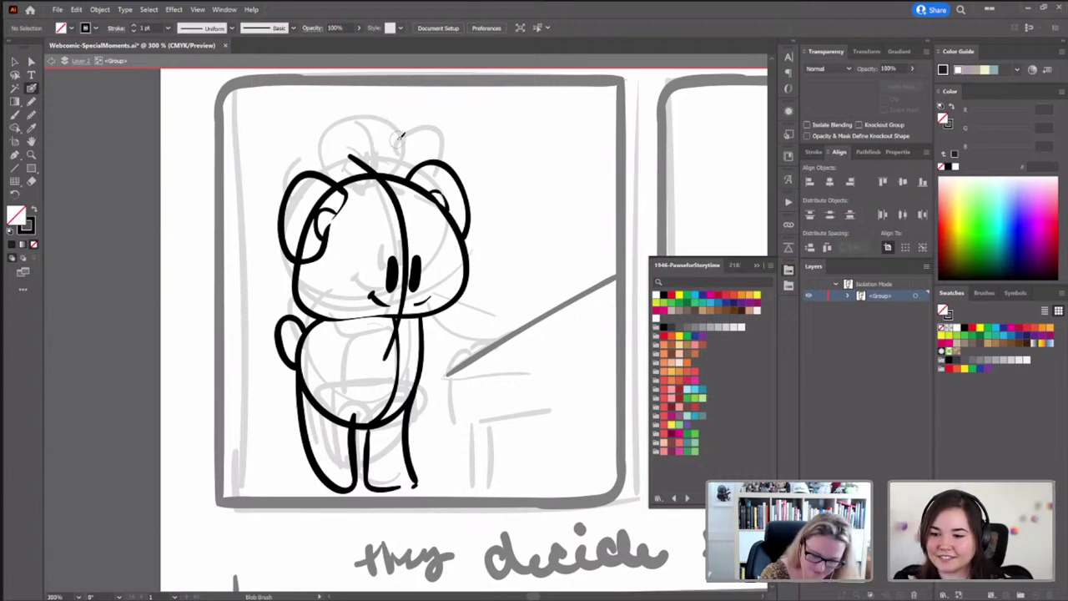
Draw test brackets above the bear's head, then undo them
mouse_move(485, 106)
mouse_down()
mouse_move(472, 119)
mouse_move(486, 144)
mouse_up()
mouse_move(520, 105)
mouse_down()
mouse_move(546, 126)
mouse_move(519, 144)
mouse_up()
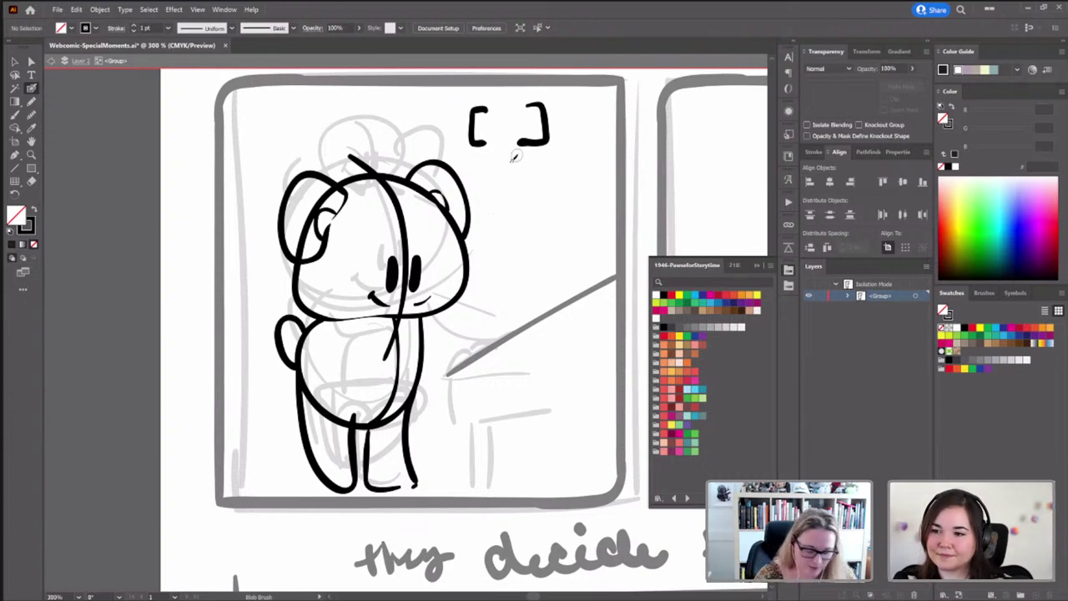
key(ctrl+z)
key(ctrl+z)
key(ctrl+z)
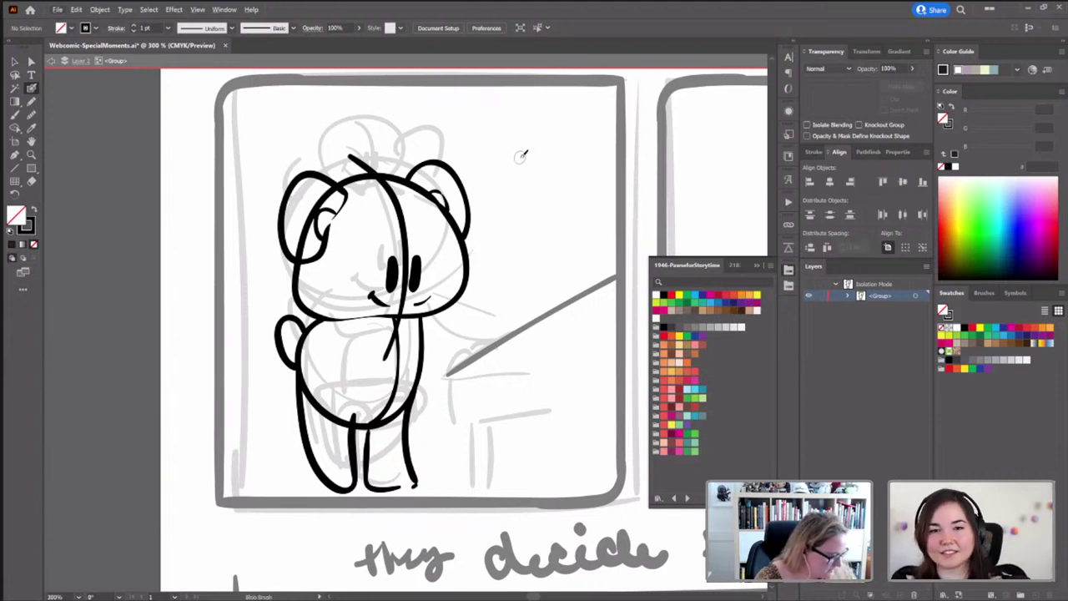
scroll(520, 158, down, 2)
mouse_move(530, 220)
mouse_down()
mouse_move(468, 313)
mouse_move(484, 279)
mouse_move(450, 298)
mouse_move(486, 308)
mouse_up()
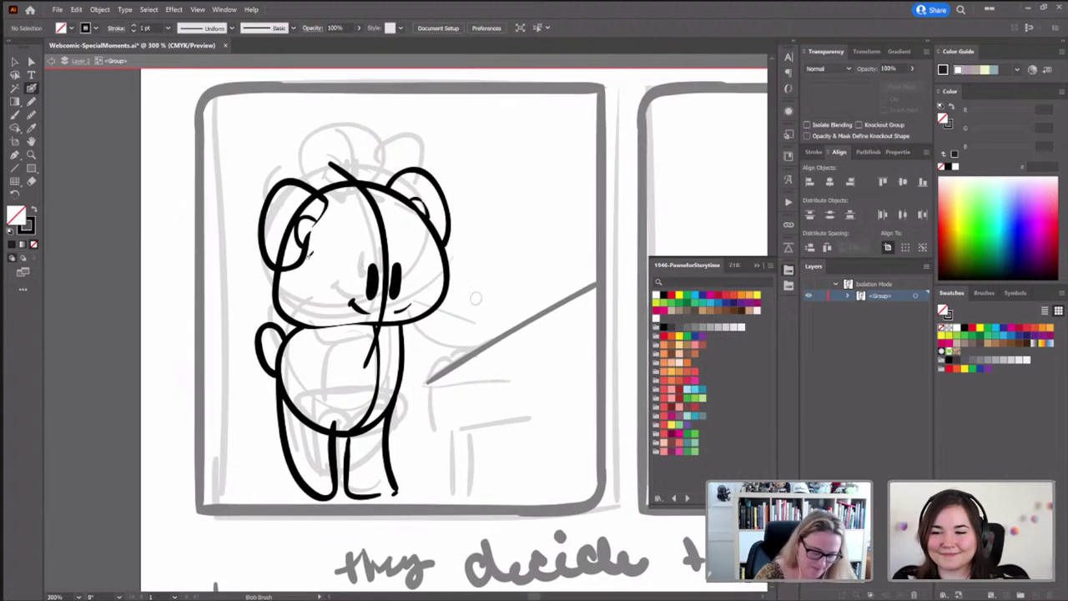
With the Blob Brush, ink a small collar mark and both of the bear's arms
click(32, 101)
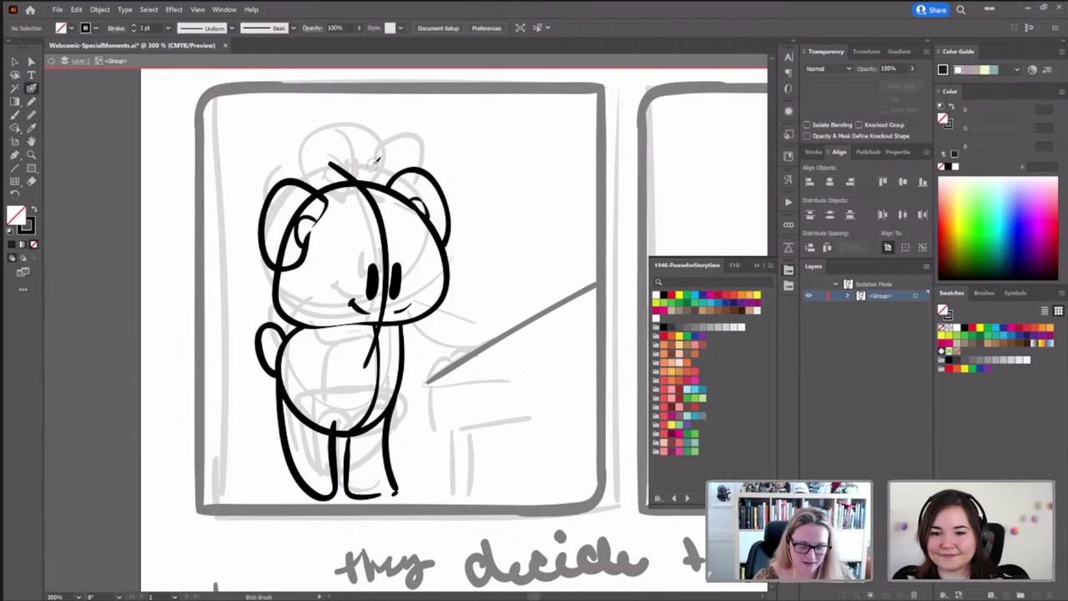
drag(436, 376, 439, 324)
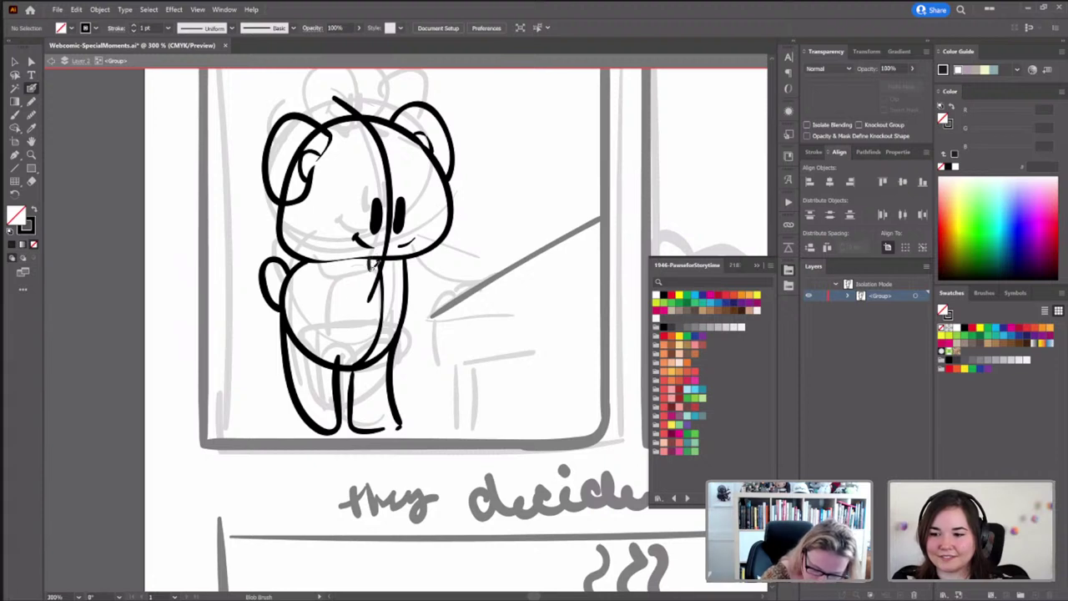
mouse_move(369, 262)
mouse_down()
mouse_move(383, 274)
mouse_move(388, 251)
mouse_up()
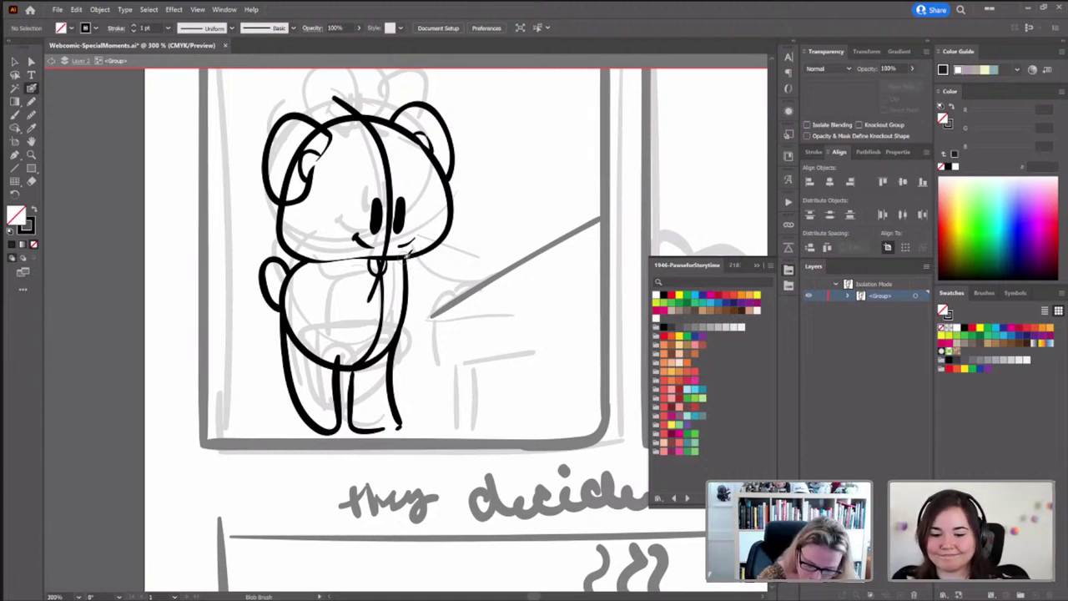
mouse_move(406, 264)
mouse_down()
mouse_move(464, 282)
mouse_move(458, 301)
mouse_up()
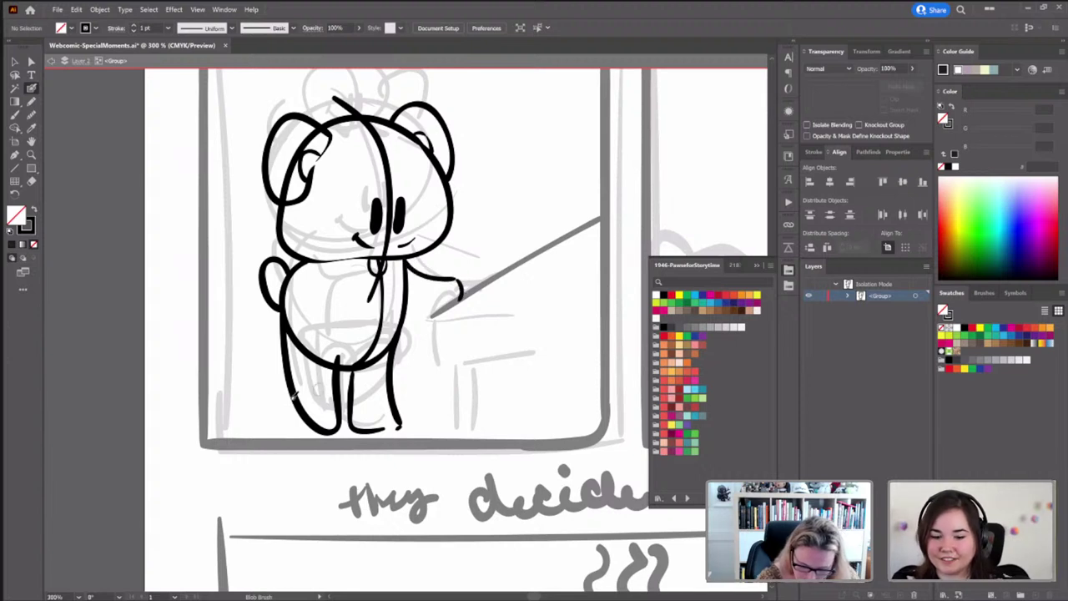
mouse_move(313, 267)
mouse_down()
mouse_move(378, 268)
mouse_move(377, 289)
mouse_move(362, 314)
mouse_move(295, 298)
mouse_up()
scroll(404, 370, up, 1)
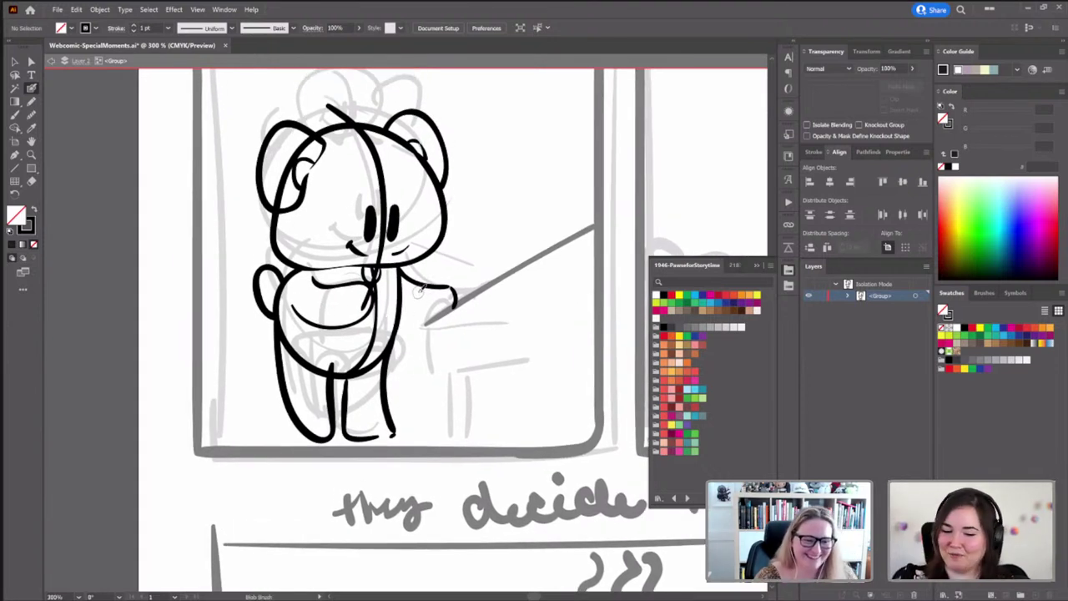
Delete the small chest stroke, then ink a curved chest line and short strokes by the hand
key(v)
click(369, 282)
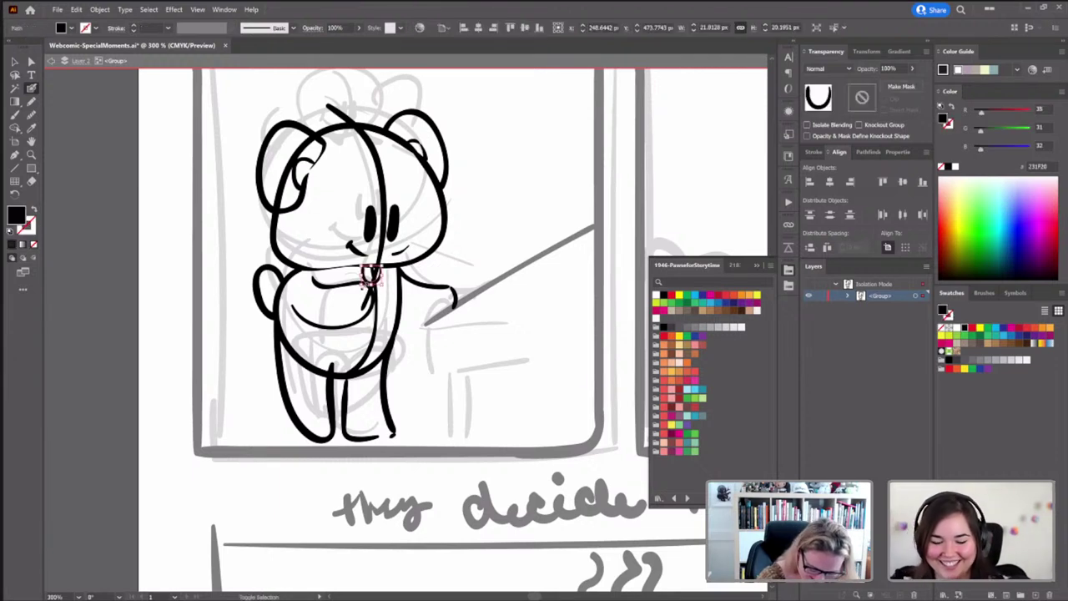
key(Delete)
key(shift+b)
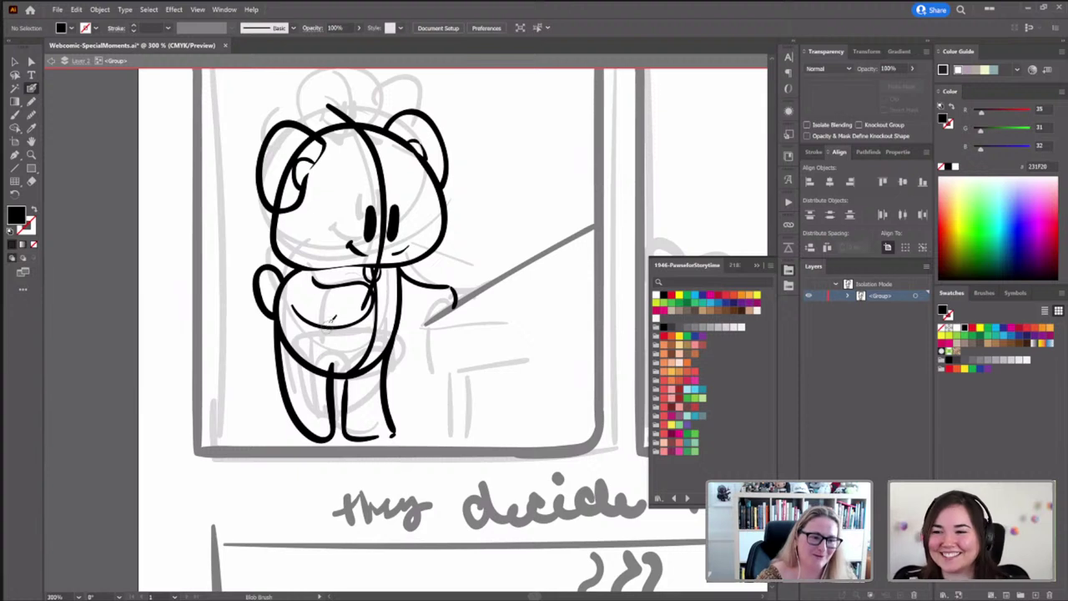
drag(400, 357, 412, 336)
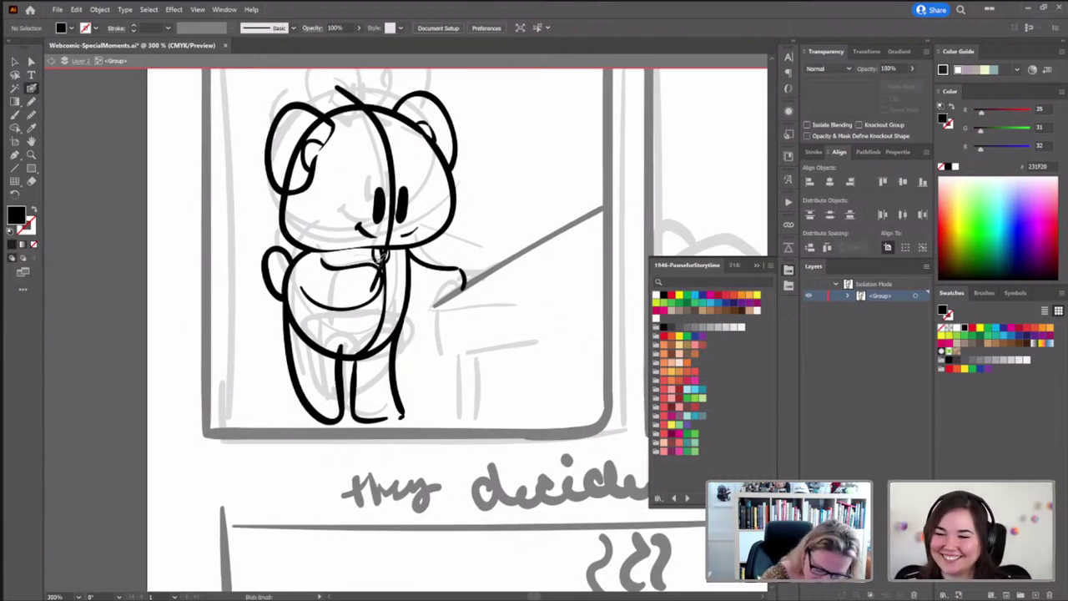
mouse_move(384, 258)
mouse_down()
mouse_move(334, 266)
mouse_move(317, 299)
mouse_move(320, 334)
mouse_move(297, 338)
mouse_move(278, 309)
mouse_move(292, 260)
mouse_move(310, 244)
mouse_up()
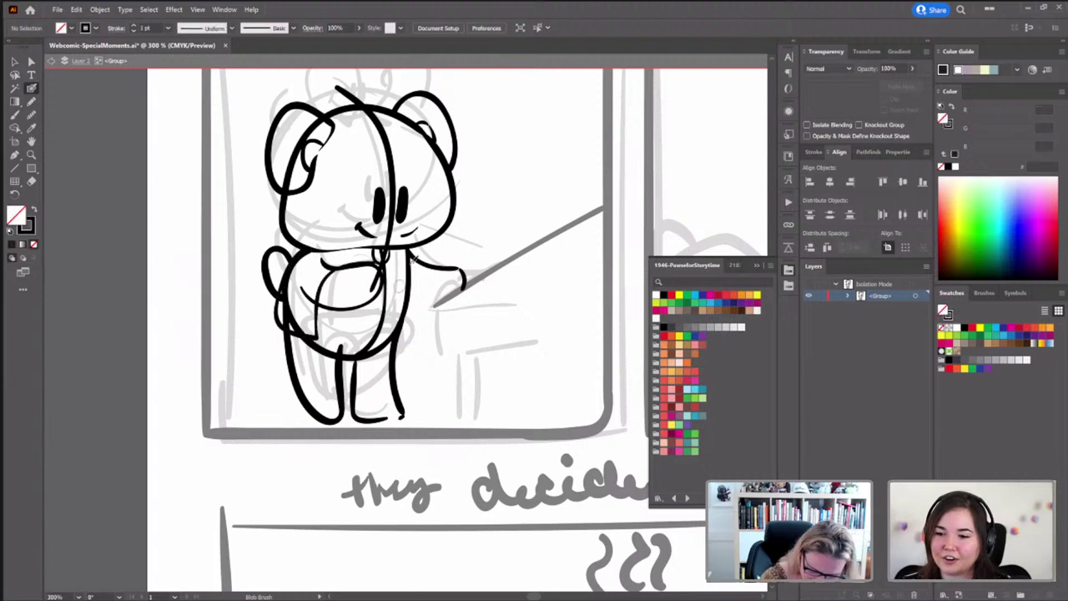
mouse_move(382, 255)
mouse_down()
mouse_move(437, 264)
mouse_move(427, 234)
mouse_up()
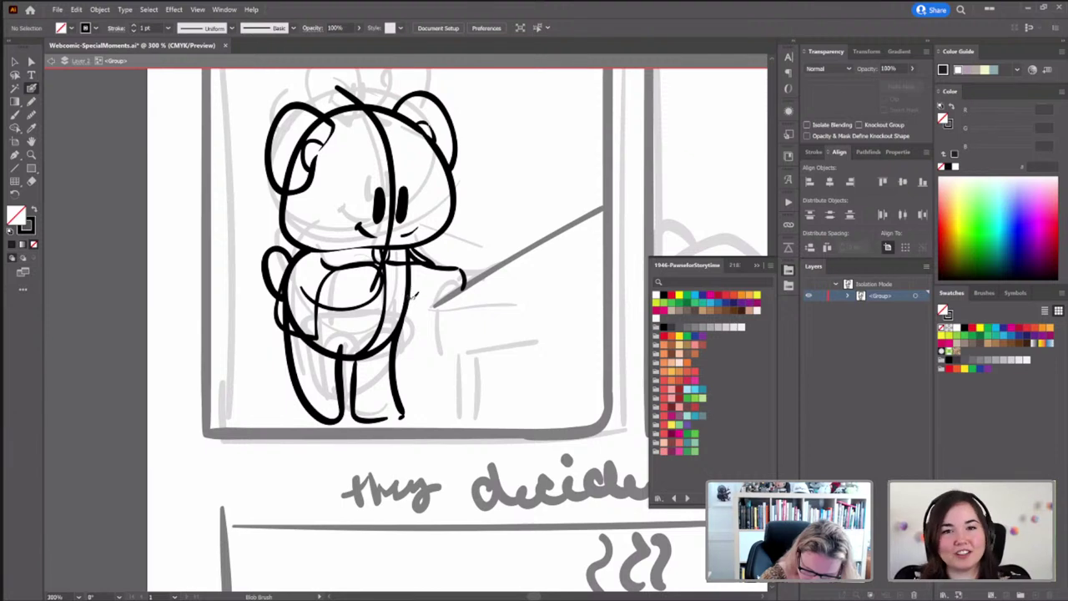
mouse_move(407, 296)
mouse_down()
mouse_move(443, 299)
mouse_move(489, 261)
mouse_move(430, 268)
mouse_move(437, 250)
mouse_move(432, 337)
mouse_move(408, 335)
mouse_move(392, 309)
mouse_up()
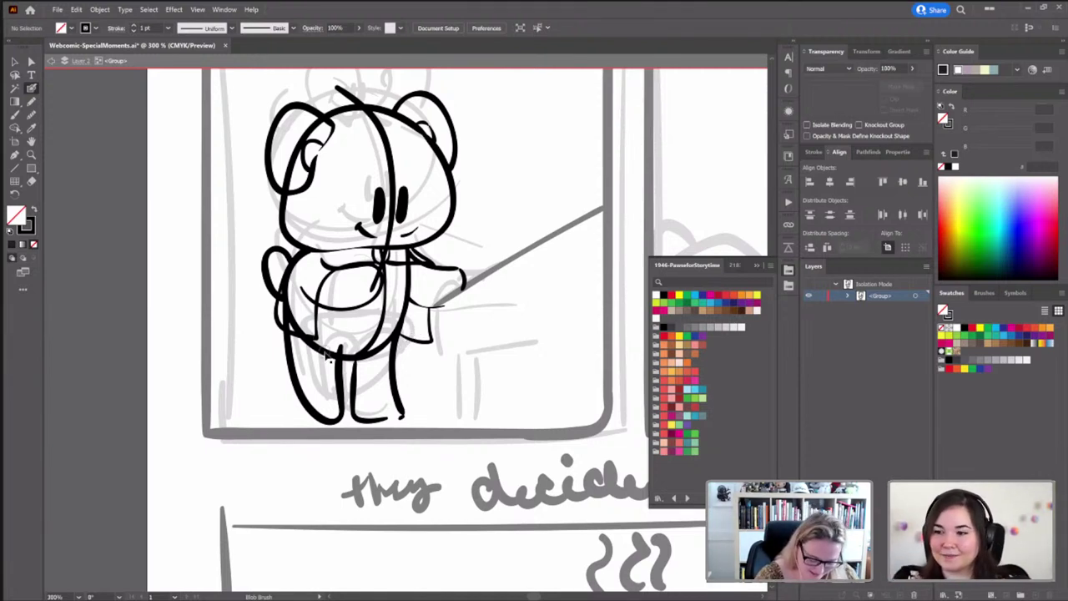
Select the belly oval and brush the left arm down the bear's side
ctrl+click(328, 356)
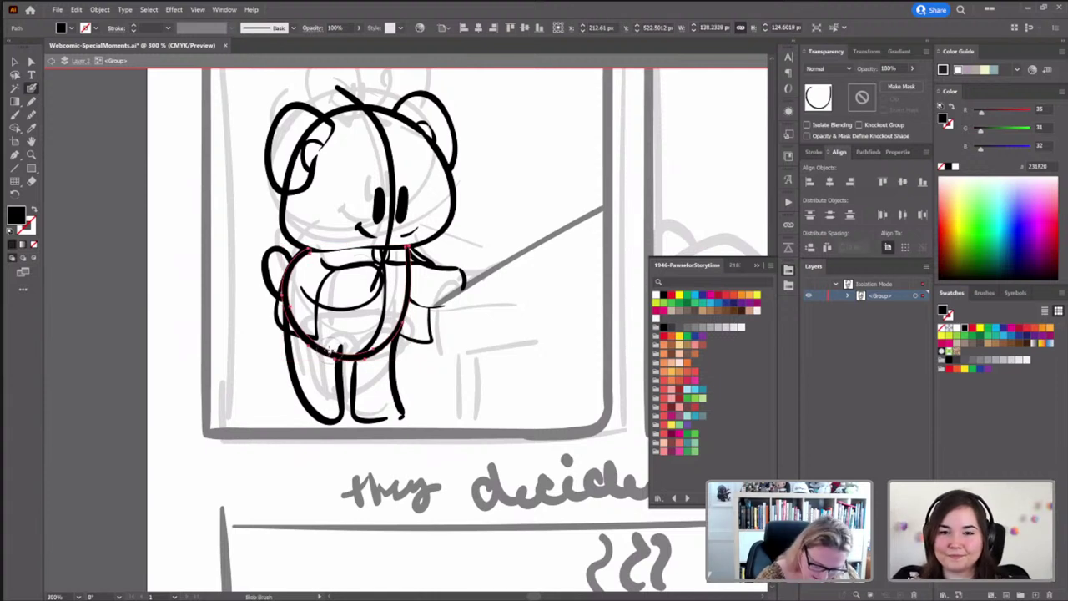
mouse_move(308, 342)
mouse_down()
mouse_move(292, 305)
mouse_move(288, 317)
mouse_move(290, 275)
mouse_move(311, 249)
mouse_up()
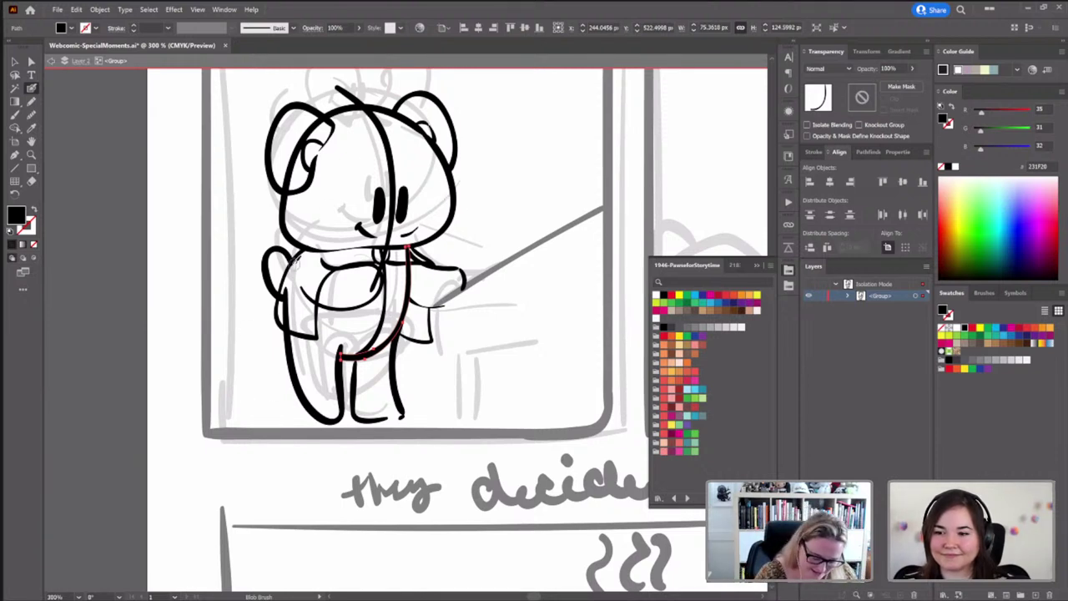
Redraw the bear's left arm and reshape its path near the shoulder
ctrl+click(292, 262)
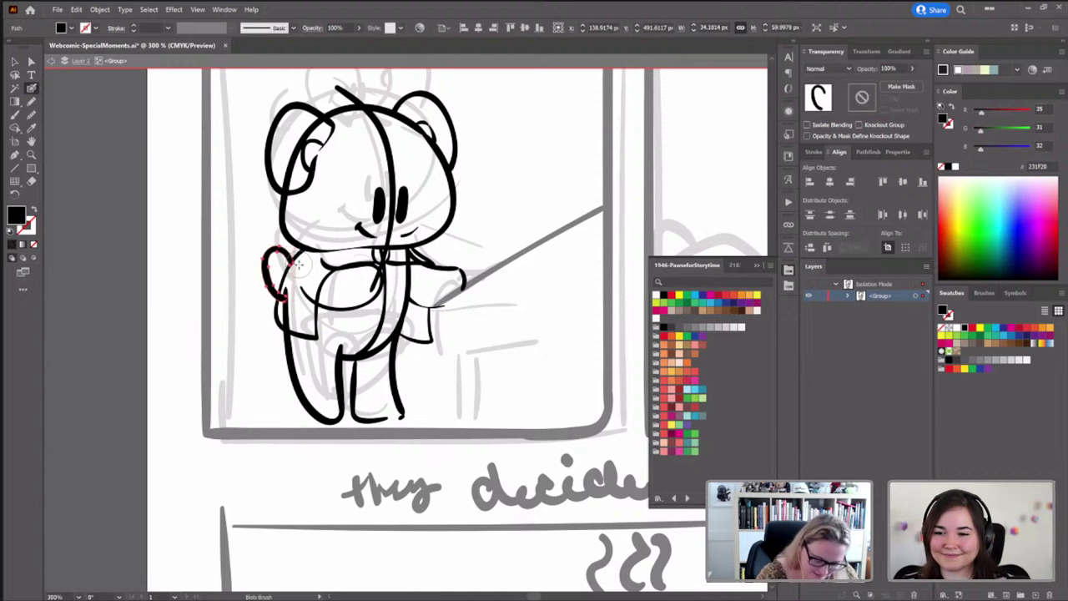
drag(284, 297, 294, 317)
ctrl+click(475, 257)
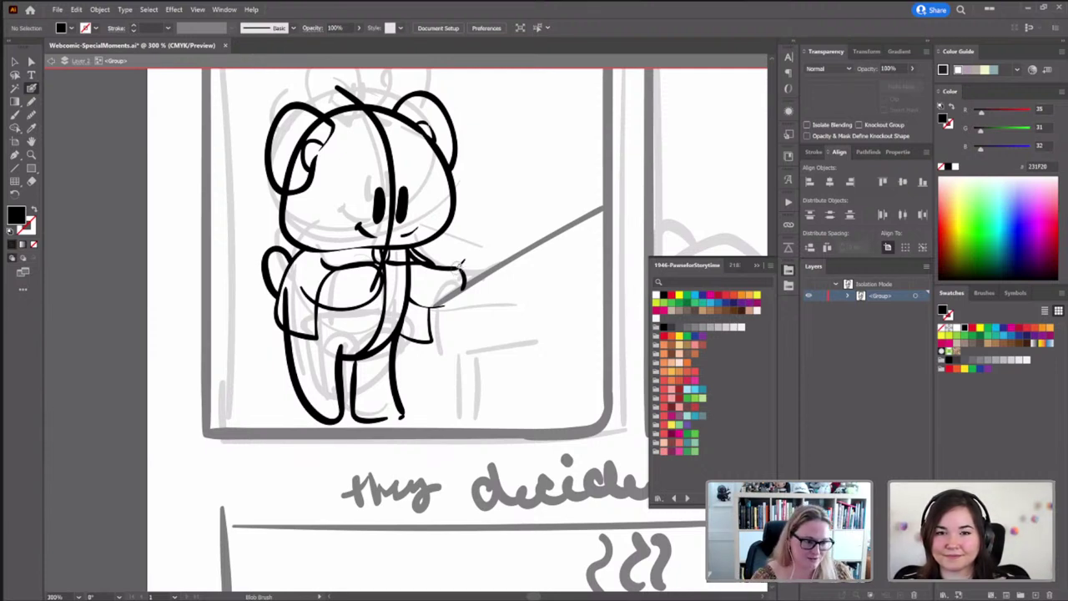
ctrl+click(302, 260)
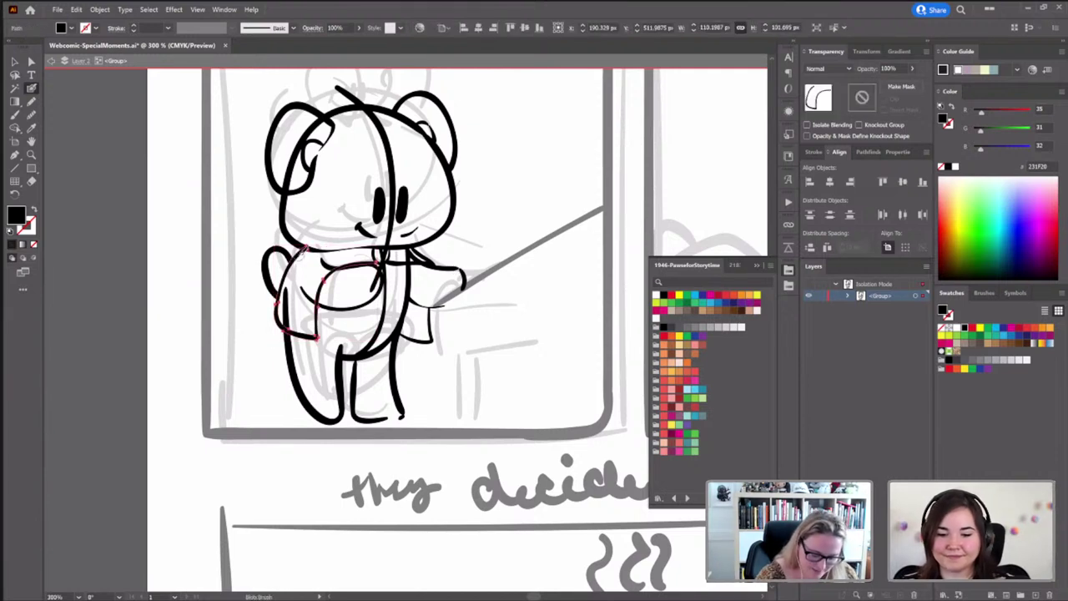
drag(304, 243, 317, 240)
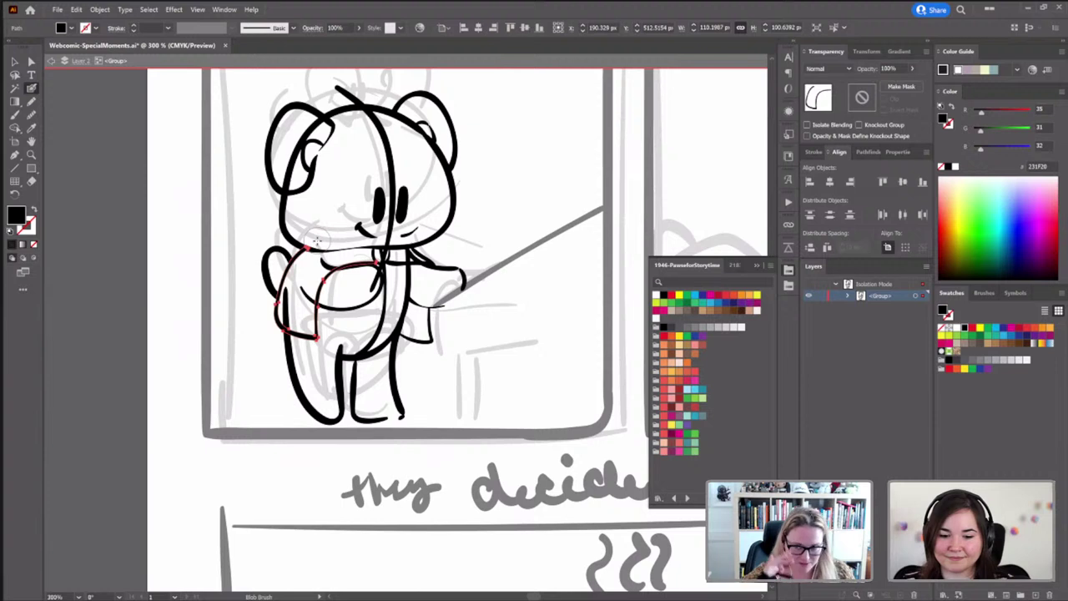
Select and check the chest, arm and hand strokes, then deselect
ctrl+click(484, 241)
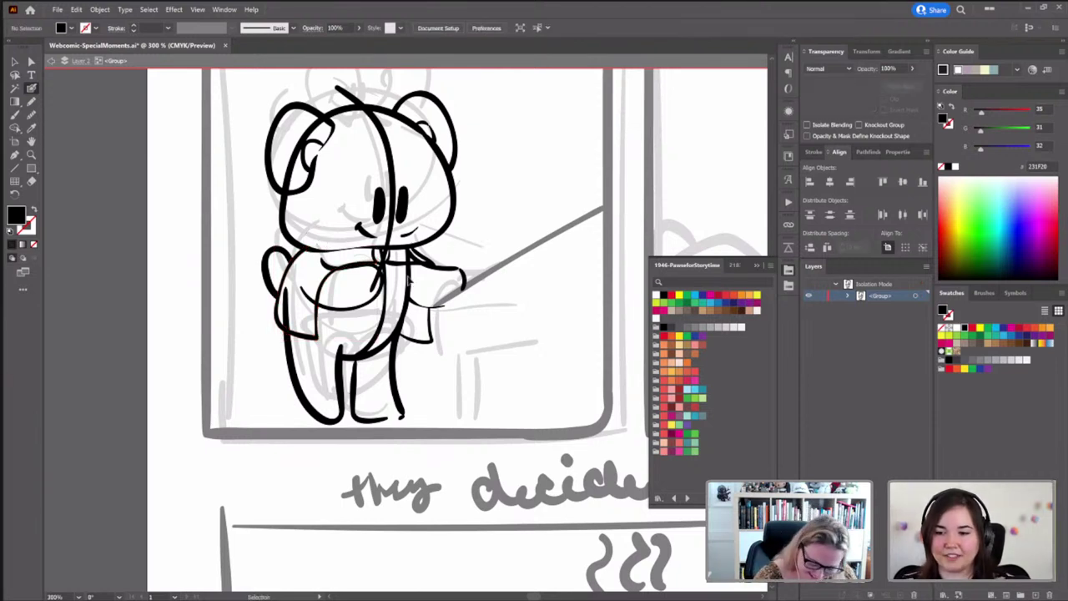
ctrl+click(438, 275)
ctrl+click(441, 271)
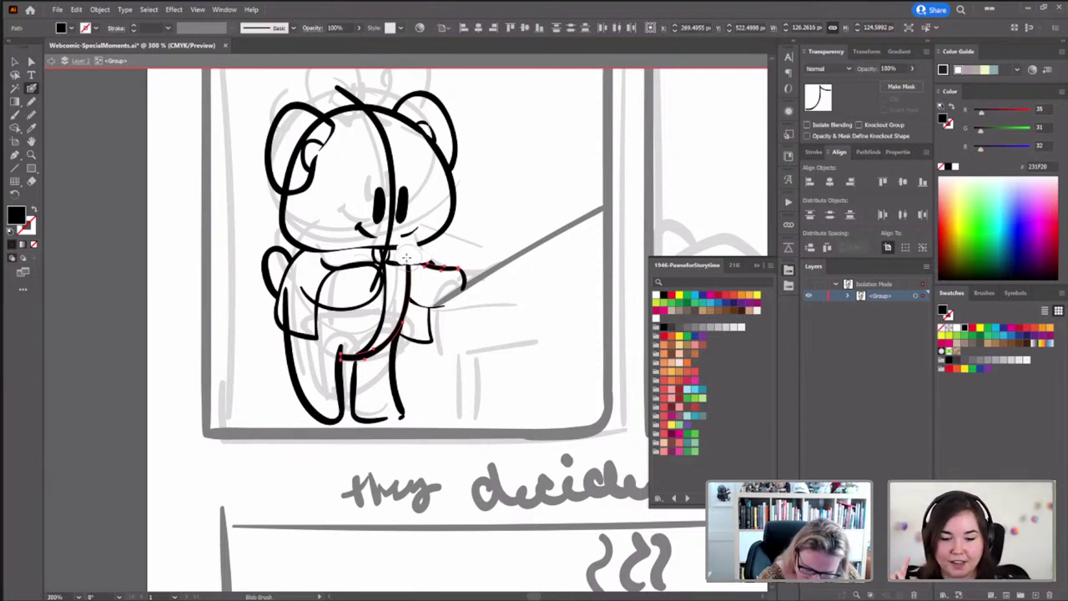
ctrl+click(442, 251)
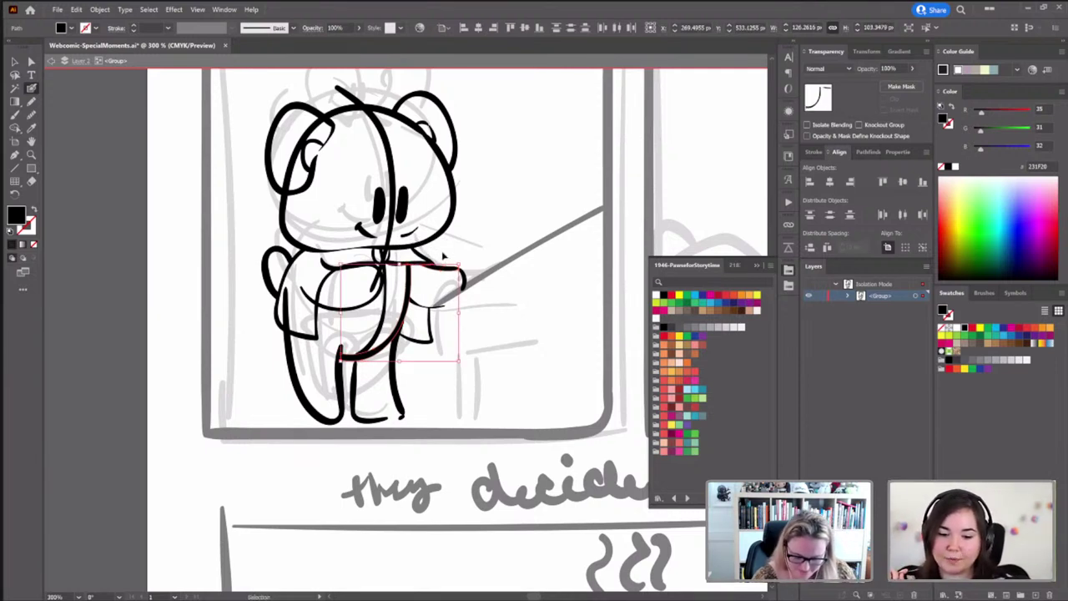
ctrl+click(439, 251)
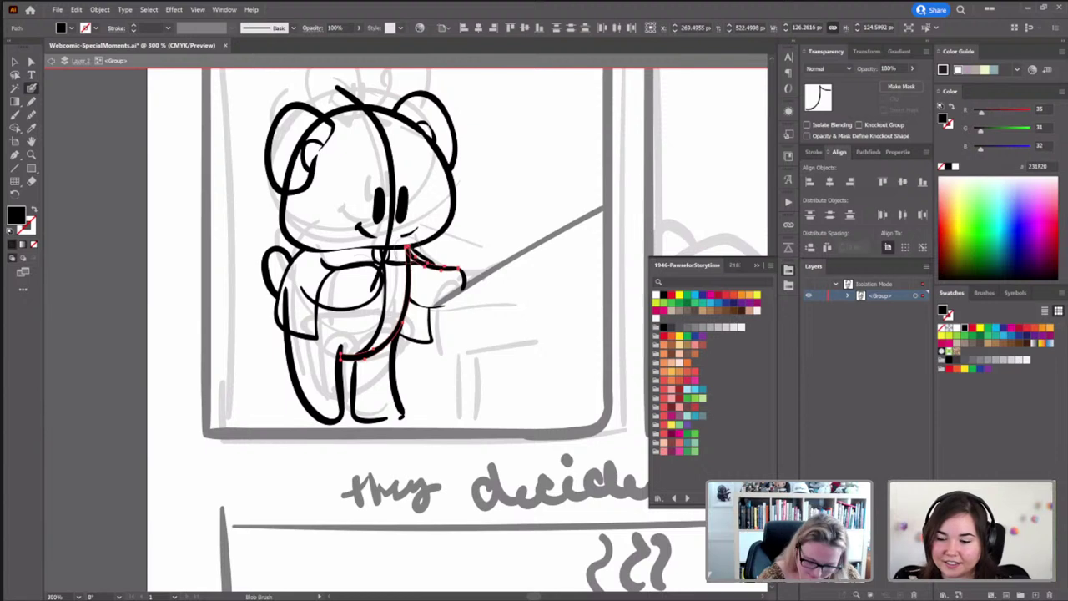
ctrl+click(426, 257)
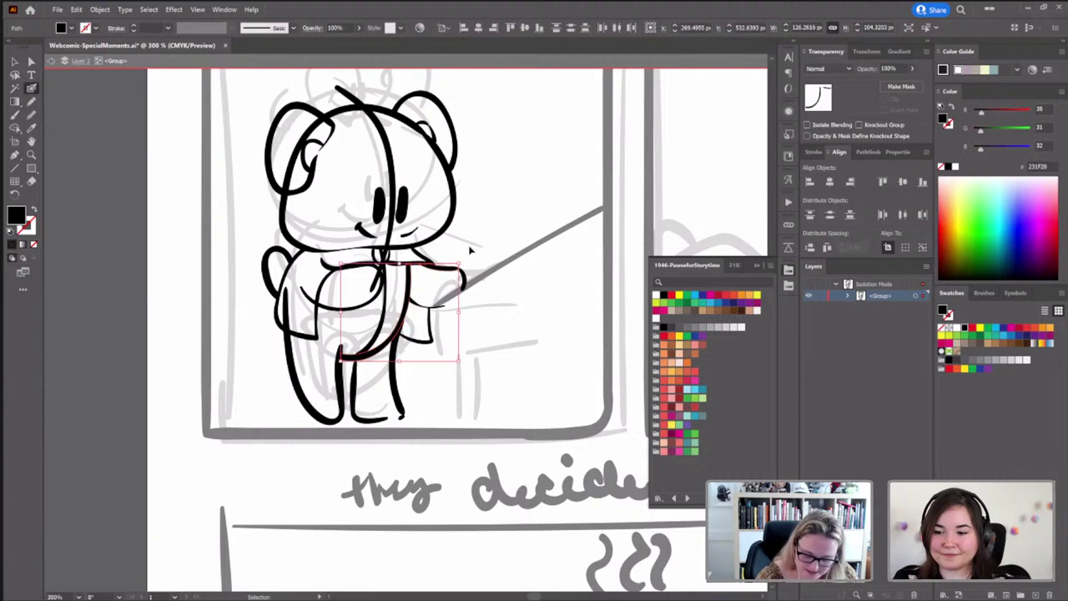
key(ctrl+shift+a)
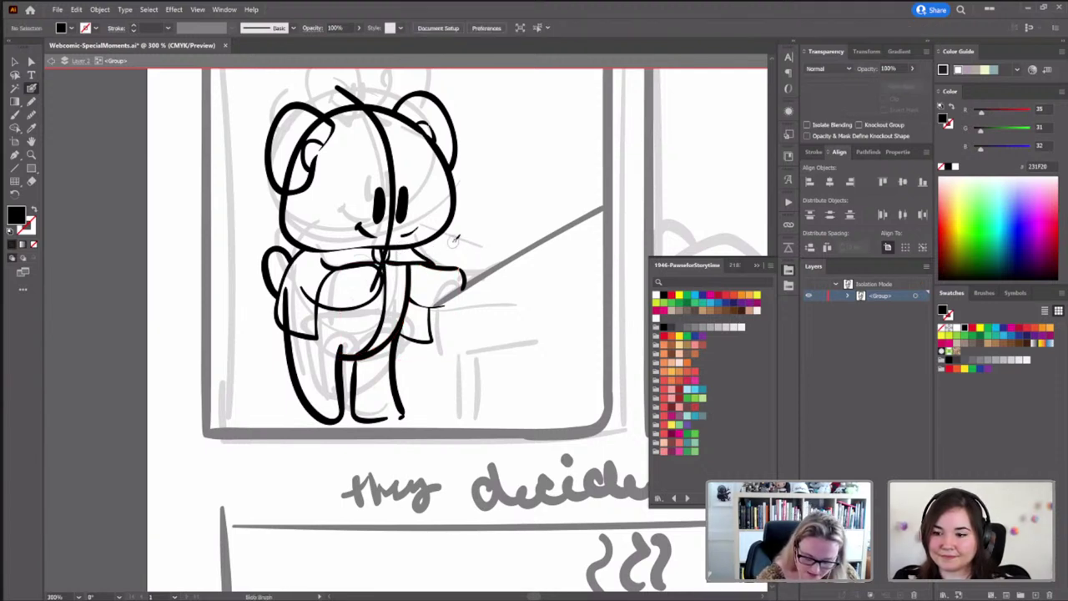
Erase the overlapping left leg outline and the dark inner-ear line
click(291, 367)
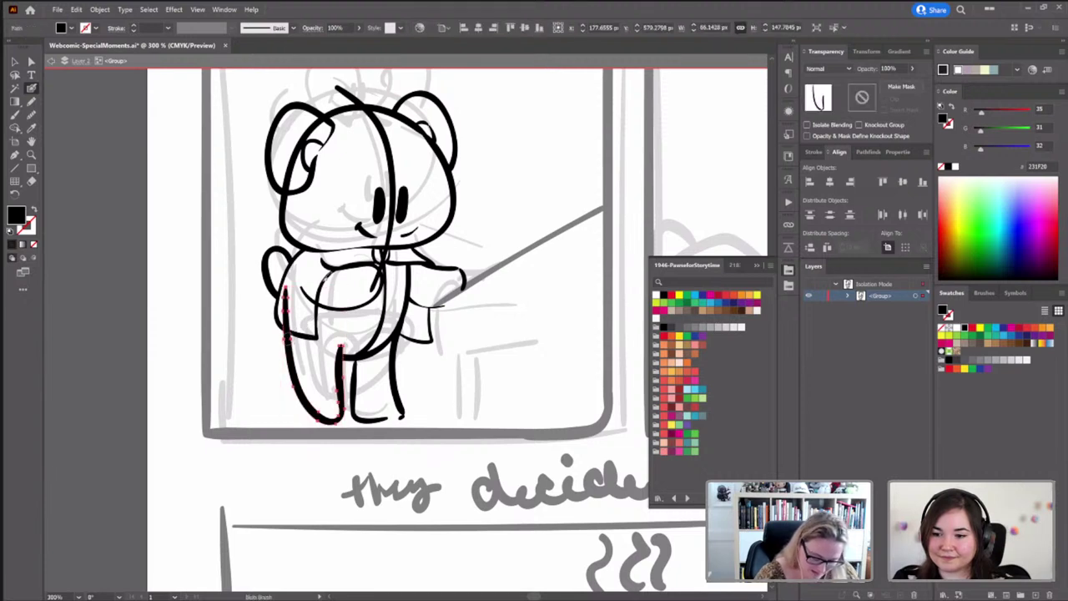
mouse_move(280, 277)
mouse_down()
mouse_move(284, 321)
mouse_move(302, 325)
mouse_up()
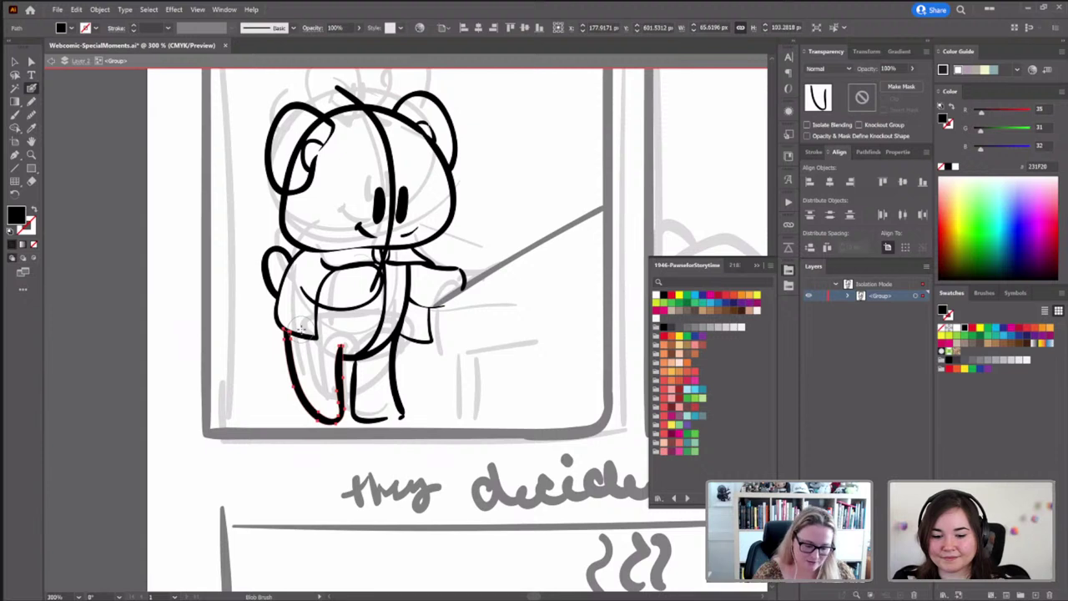
ctrl+click(286, 171)
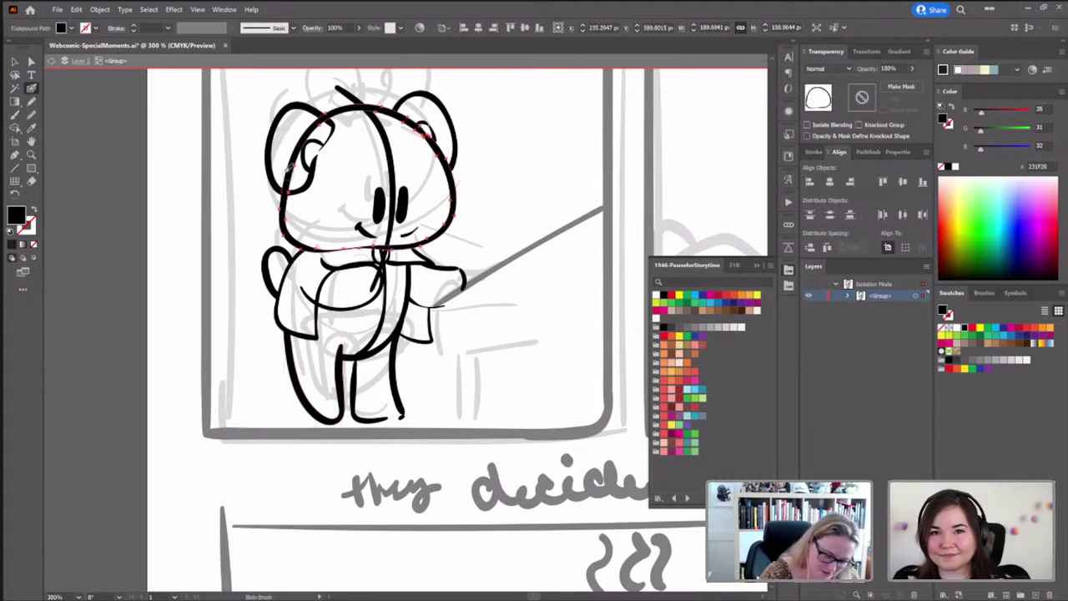
mouse_move(286, 171)
mouse_down()
mouse_move(287, 190)
mouse_move(308, 132)
mouse_move(315, 163)
mouse_up()
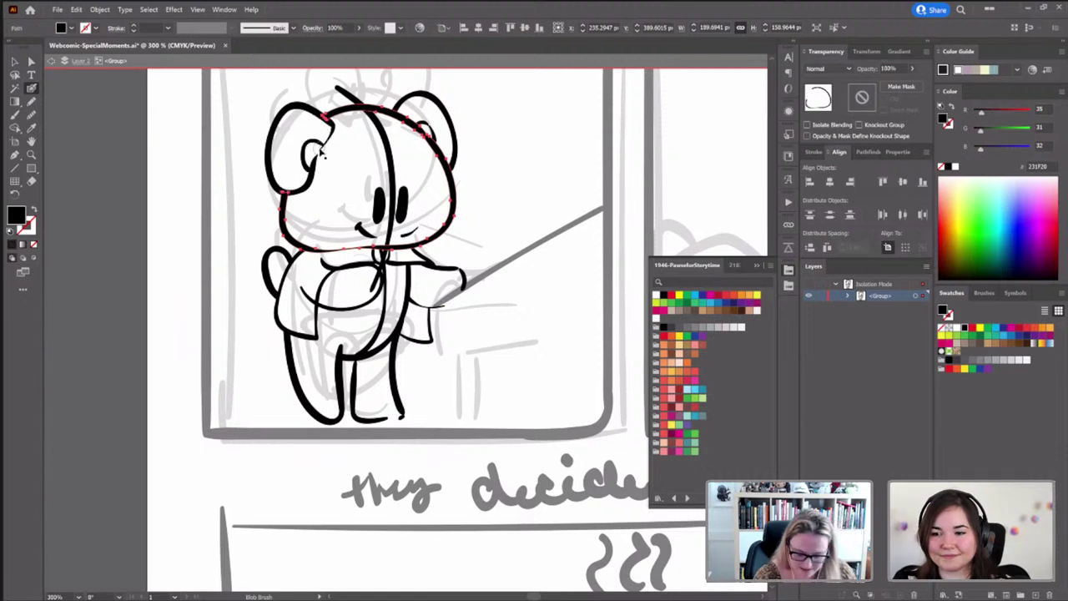
scroll(375, 250, down, 1)
ctrl+click(385, 192)
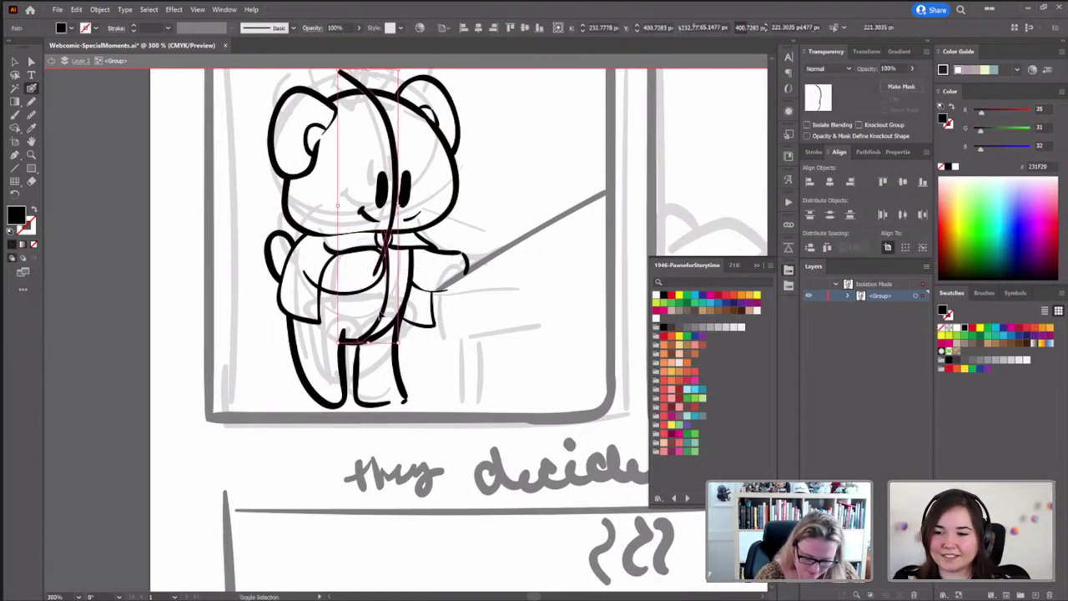
key(Delete)
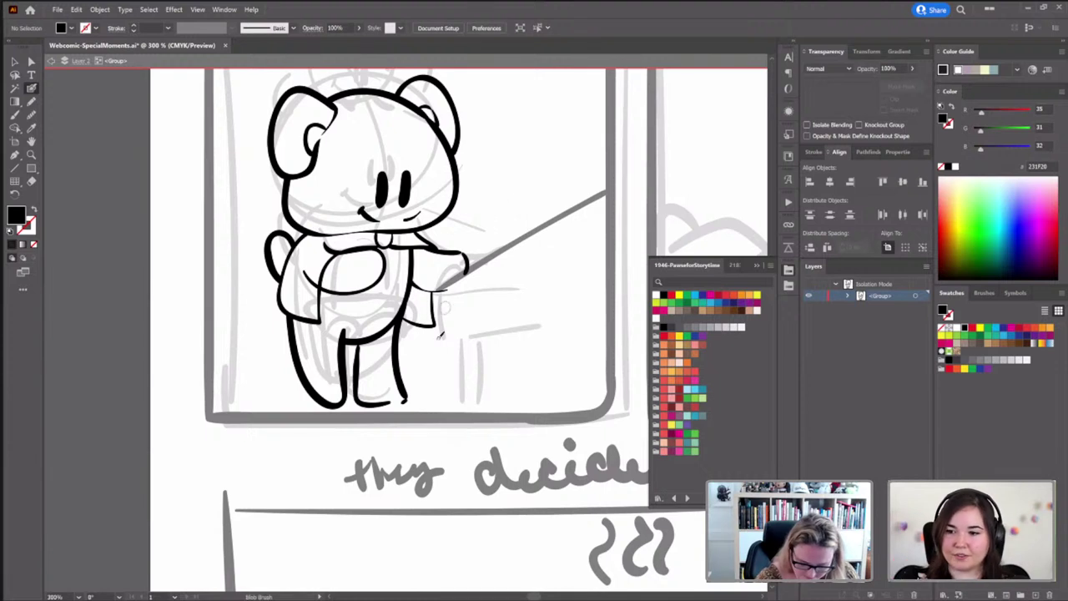
scroll(439, 336, up, 2)
scroll(439, 335, left, 1)
ctrl+click(327, 315)
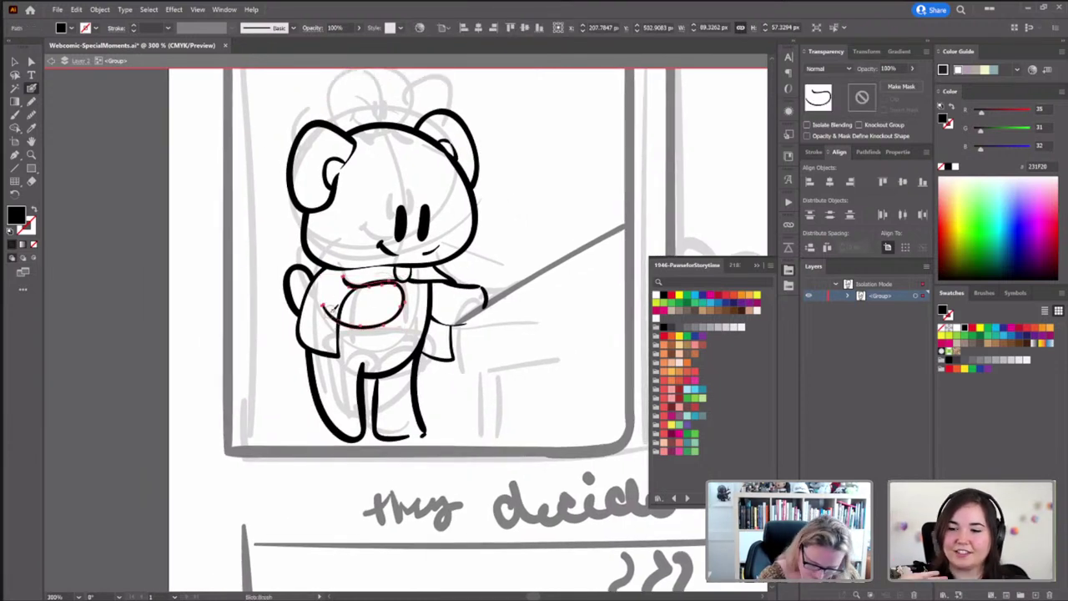
key(ctrl+shift+a)
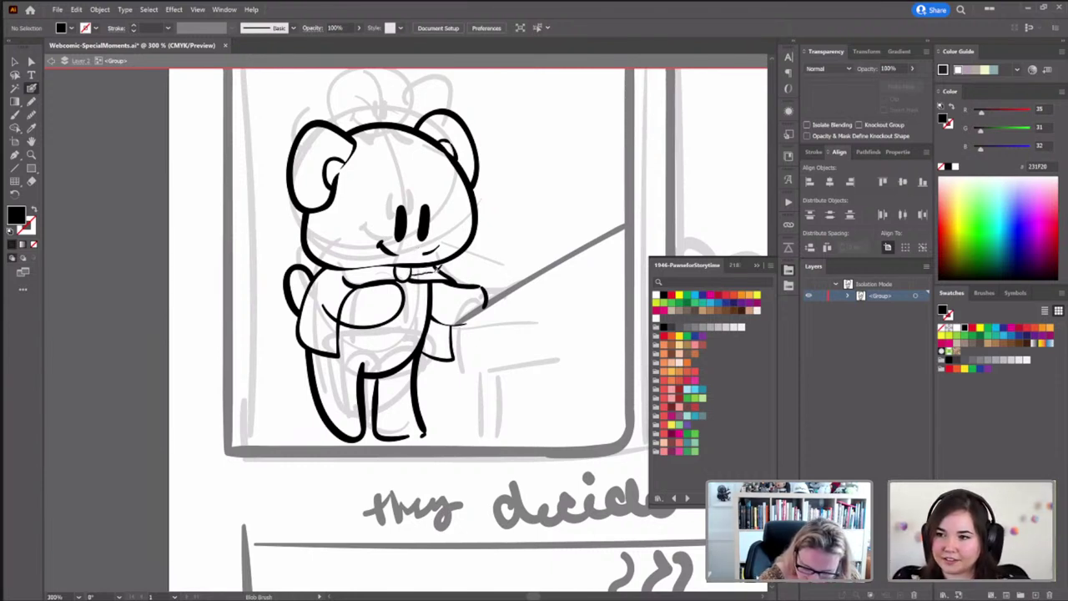
key(x)
key(x)
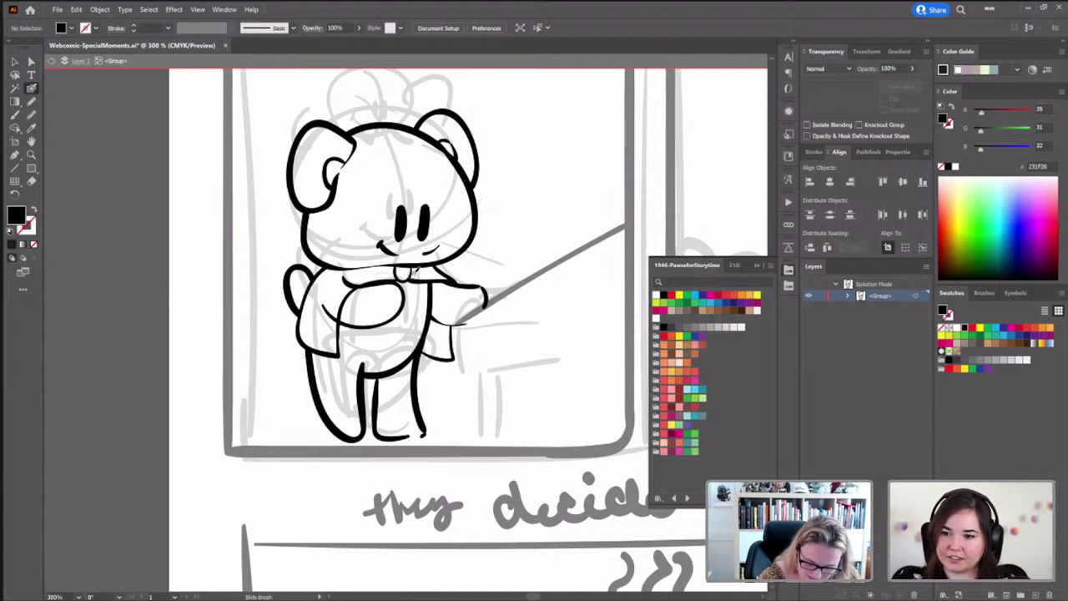
key(x)
key(x)
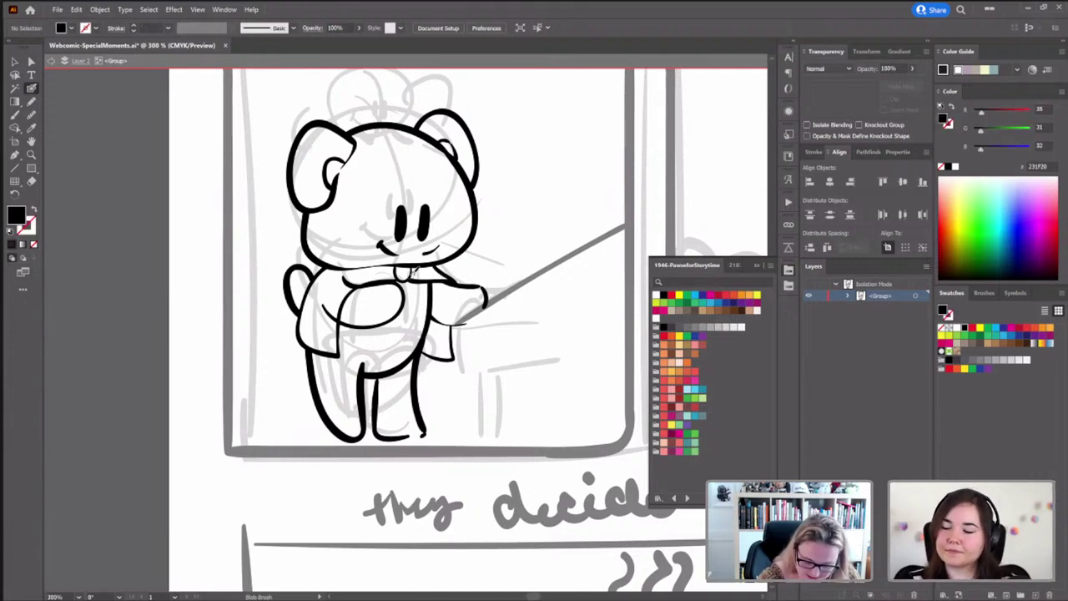
key(shift+x)
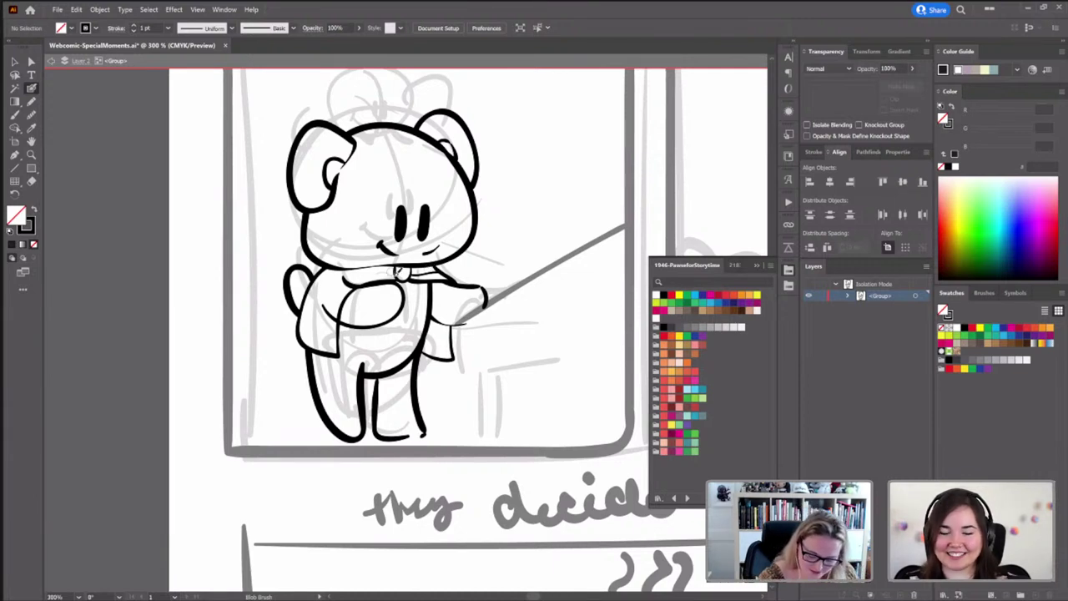
Ink the bear's collar and chest side, then deselect the stroke
mouse_move(399, 272)
mouse_down()
mouse_move(346, 277)
mouse_move(327, 307)
mouse_move(325, 346)
mouse_up()
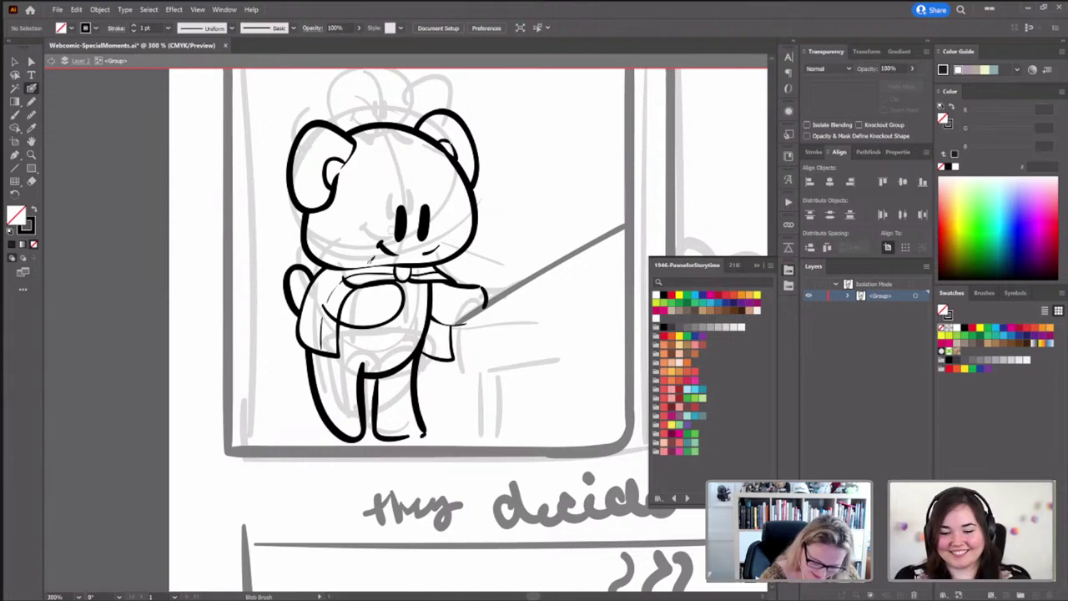
ctrl+click(396, 282)
ctrl+click(396, 282)
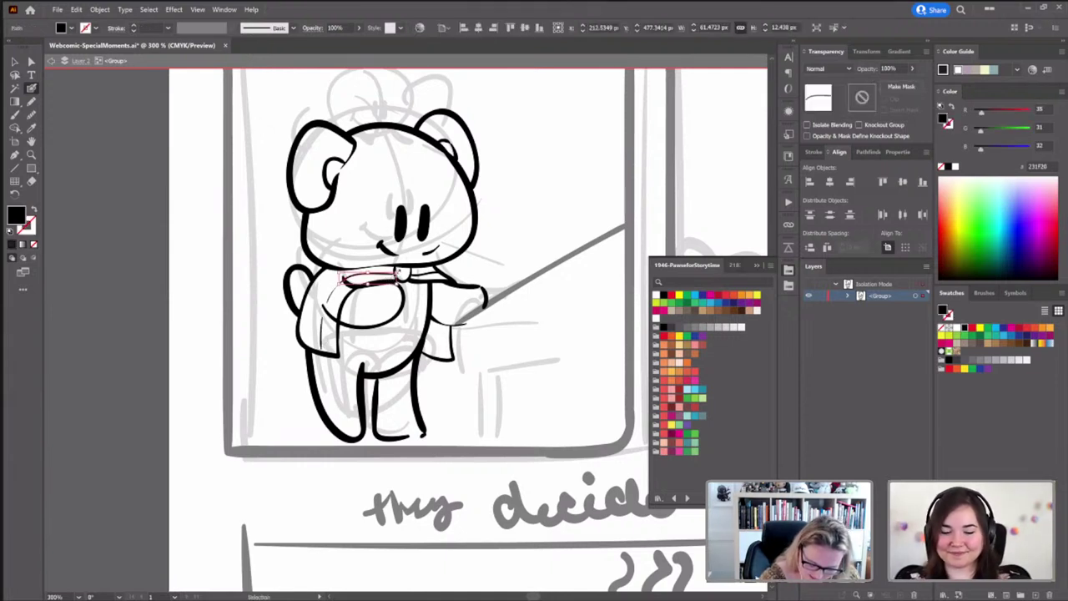
ctrl+click(498, 243)
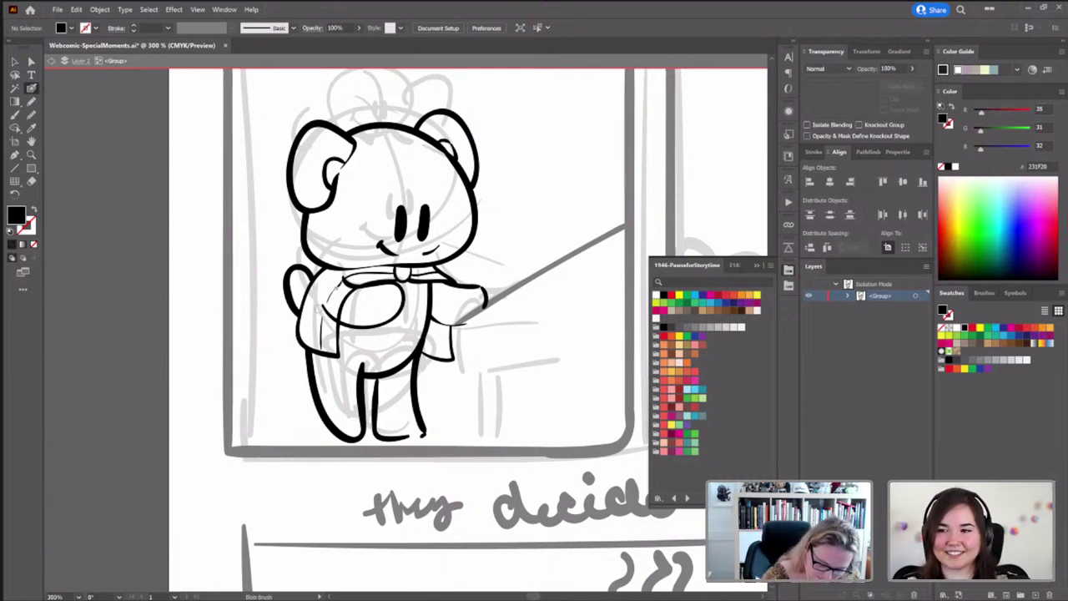
Ink plaid lines down and across the bear's scarf
mouse_move(344, 267)
mouse_down()
mouse_move(324, 282)
mouse_move(306, 335)
mouse_up()
key(shift+x)
drag(344, 382, 339, 363)
mouse_move(293, 289)
mouse_down()
mouse_move(302, 306)
mouse_move(337, 319)
mouse_up()
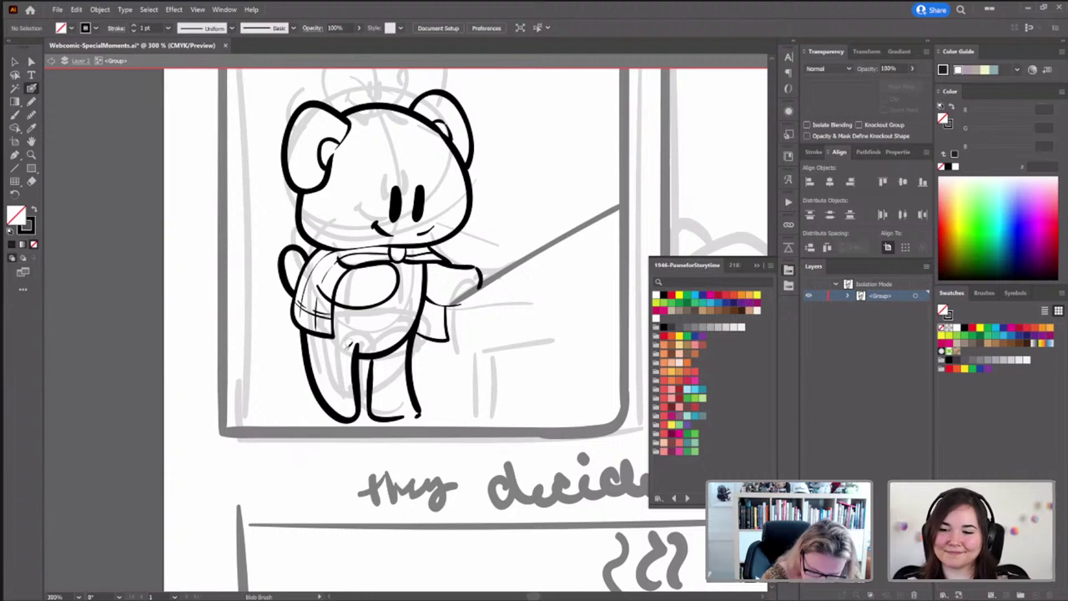
drag(400, 292, 418, 311)
Paint and thicken the belly outline, then deselect and restore black stroke, no fill
drag(347, 324, 333, 307)
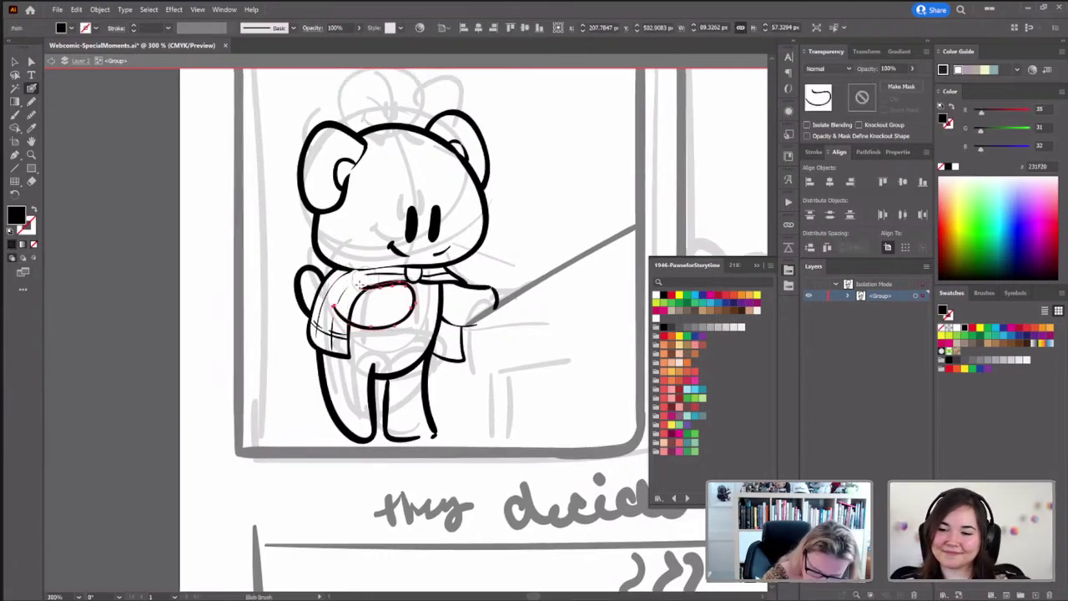
drag(332, 302, 347, 323)
key(ctrl+shift+a)
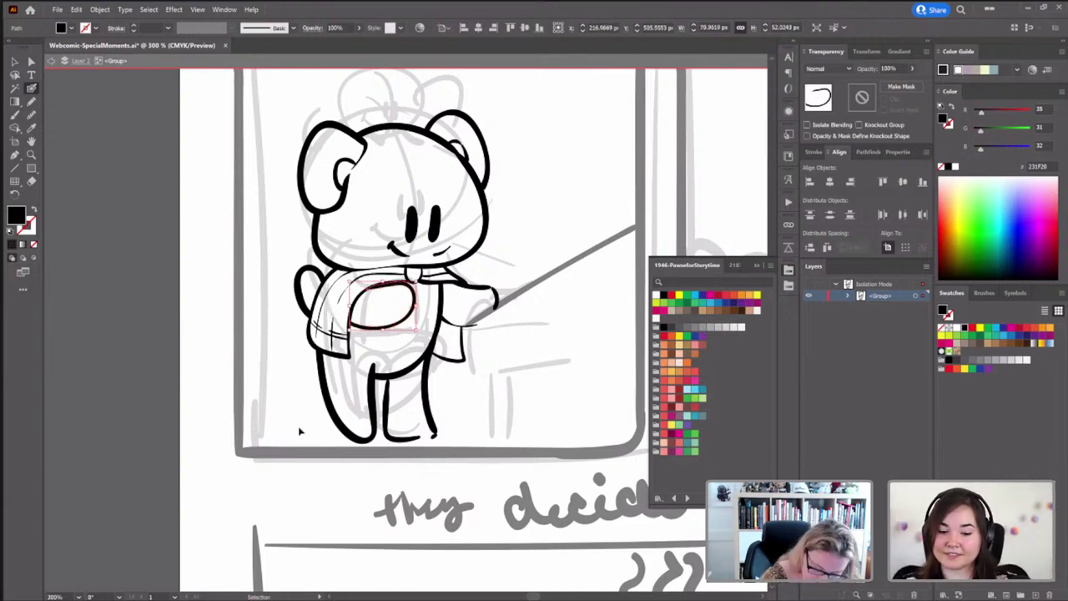
key(shift+x)
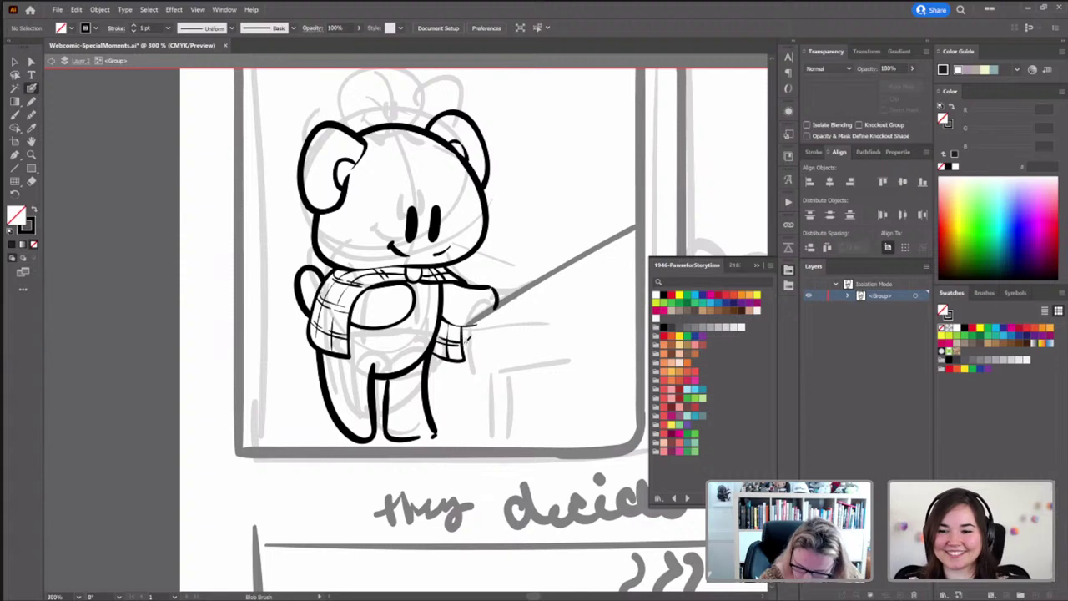
Exit Isolation Mode, select the bear drawing and nudge it up slightly
key(v)
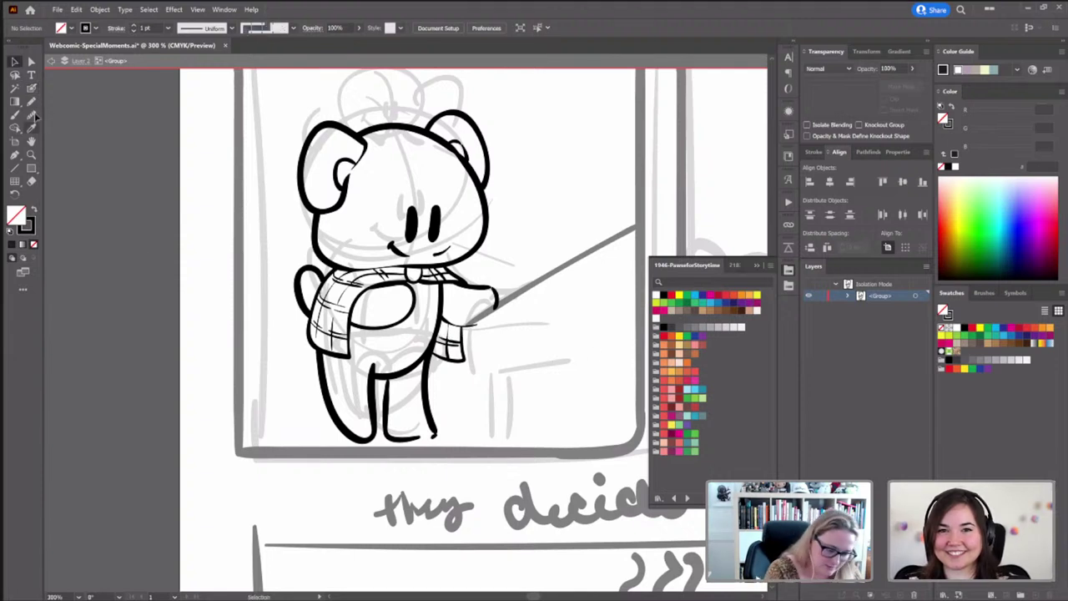
double_click(222, 301)
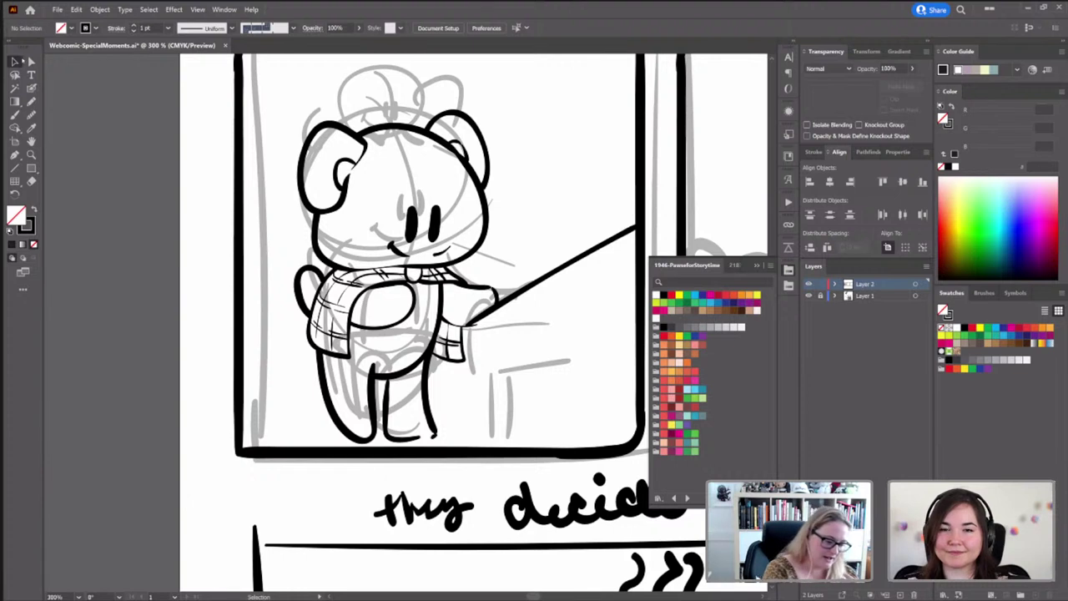
click(241, 278)
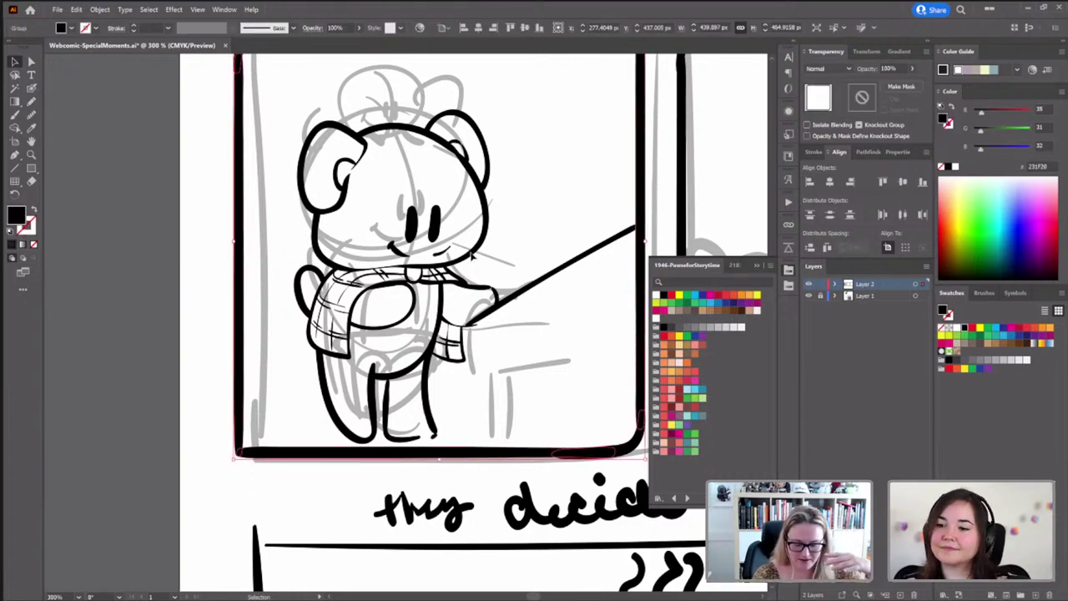
click(471, 262)
drag(455, 300, 455, 295)
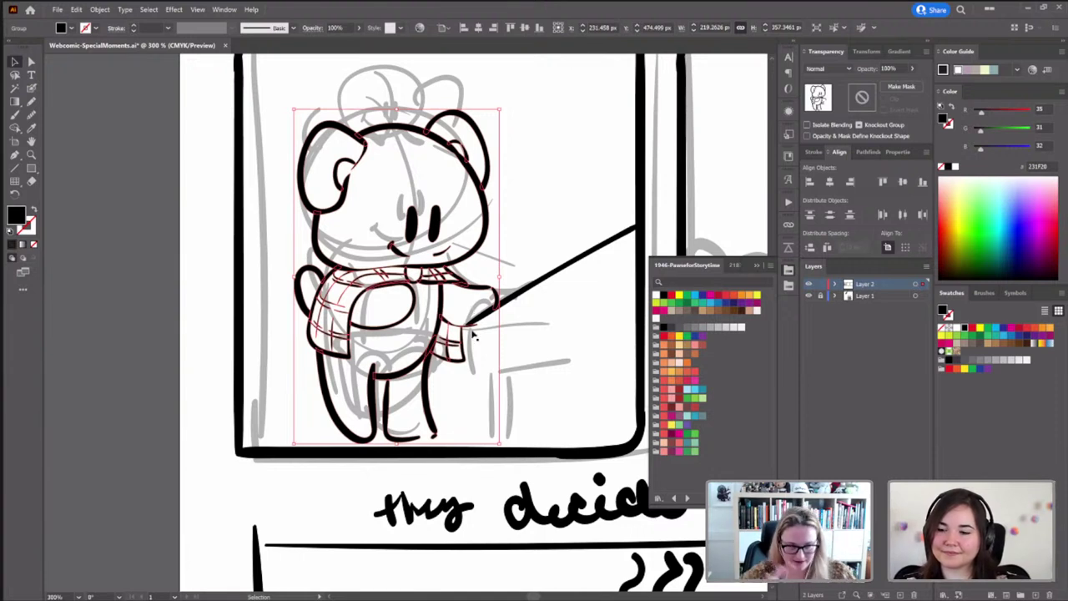
Select the piano lid line together with the bear and isolate them
click(527, 292)
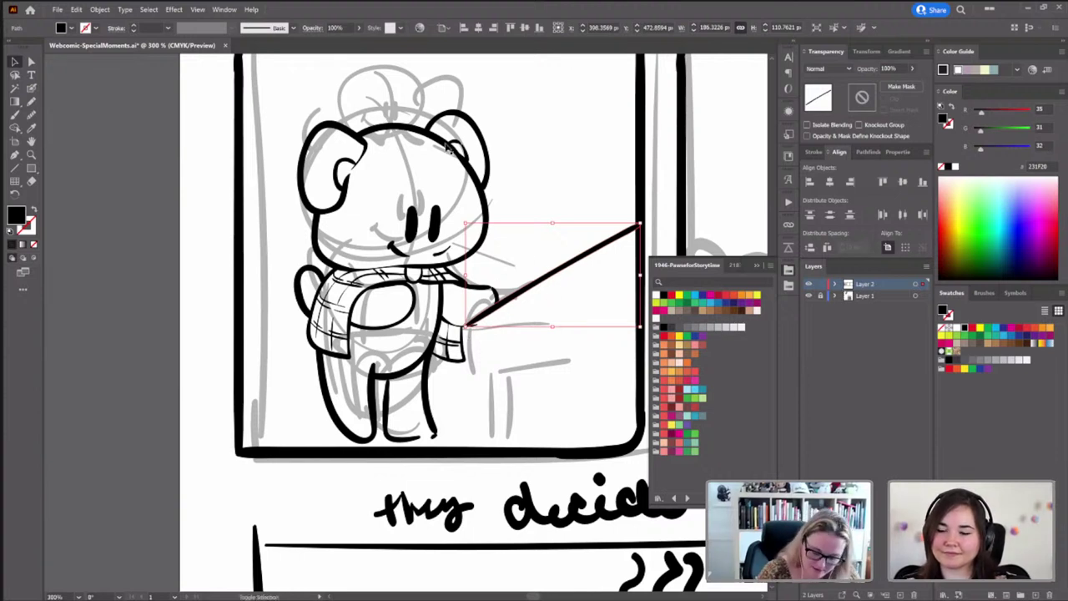
shift+click(494, 292)
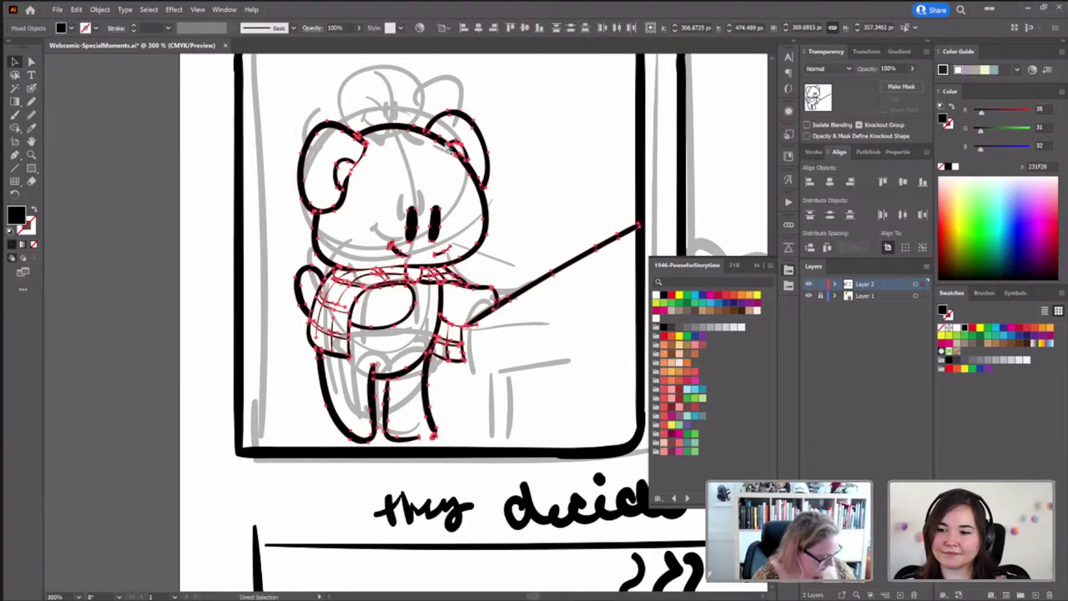
double_click(483, 319)
scroll(290, 257, down, 1)
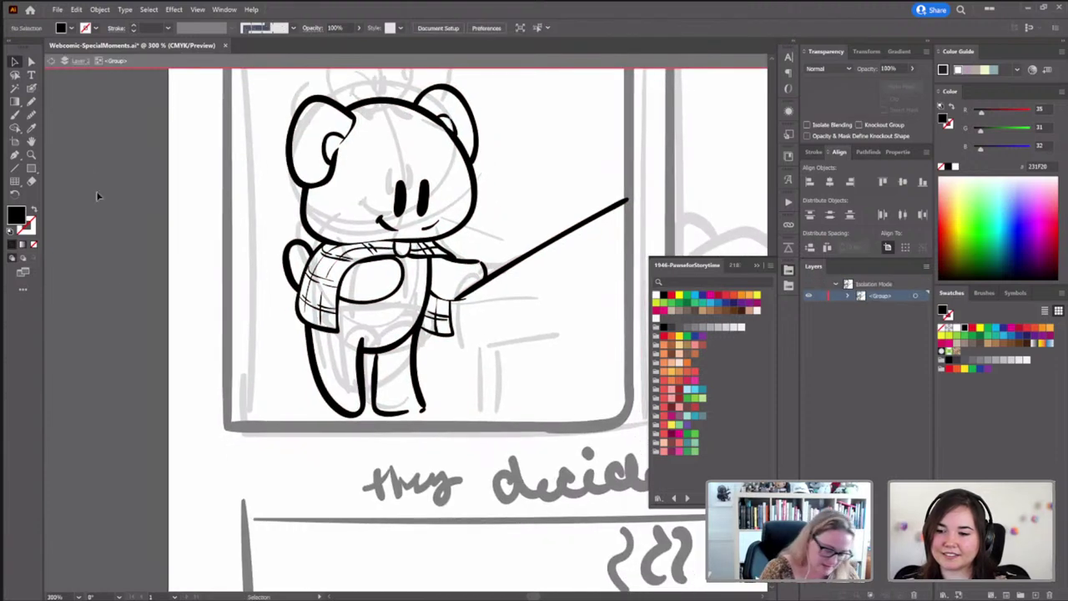
Blob Brush the piano's front edge and base line, selecting them with the lid line
key(shift+b)
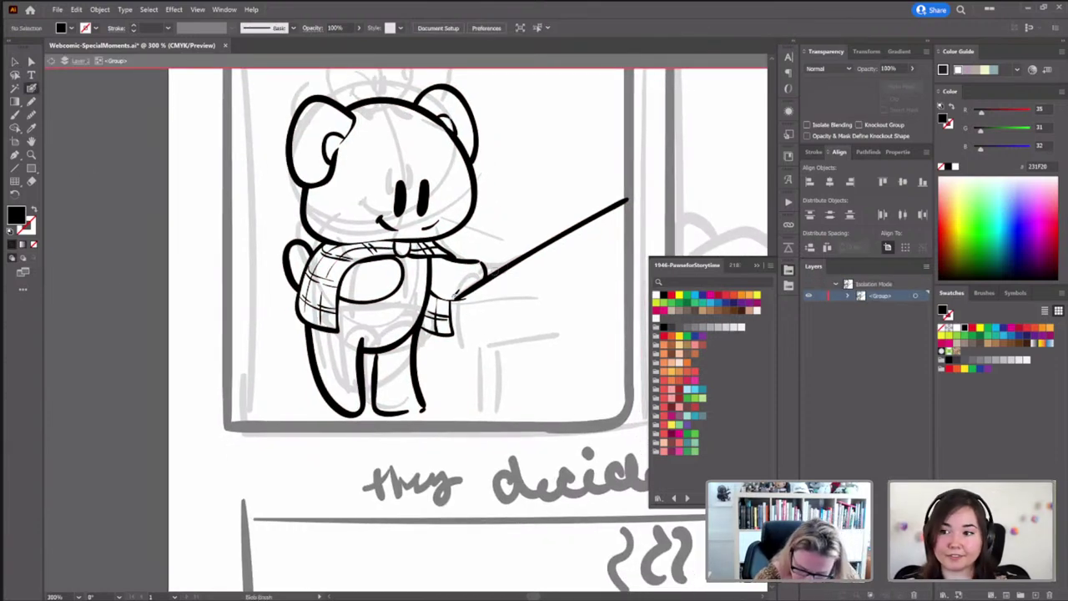
mouse_move(457, 296)
mouse_down()
mouse_move(455, 347)
mouse_move(632, 347)
mouse_up()
key(shift+x)
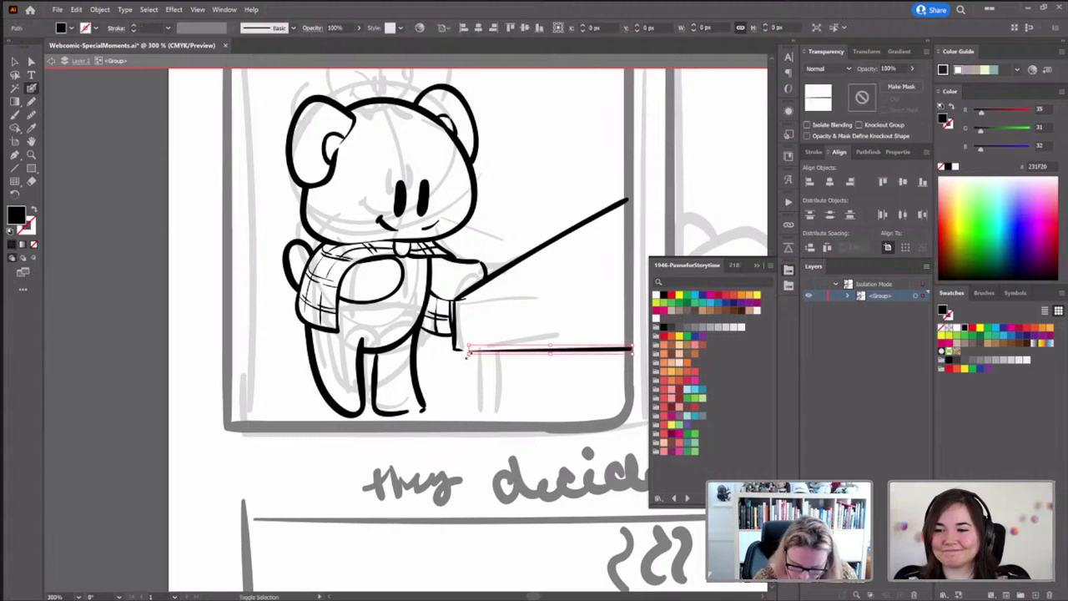
ctrl+shift+click(506, 270)
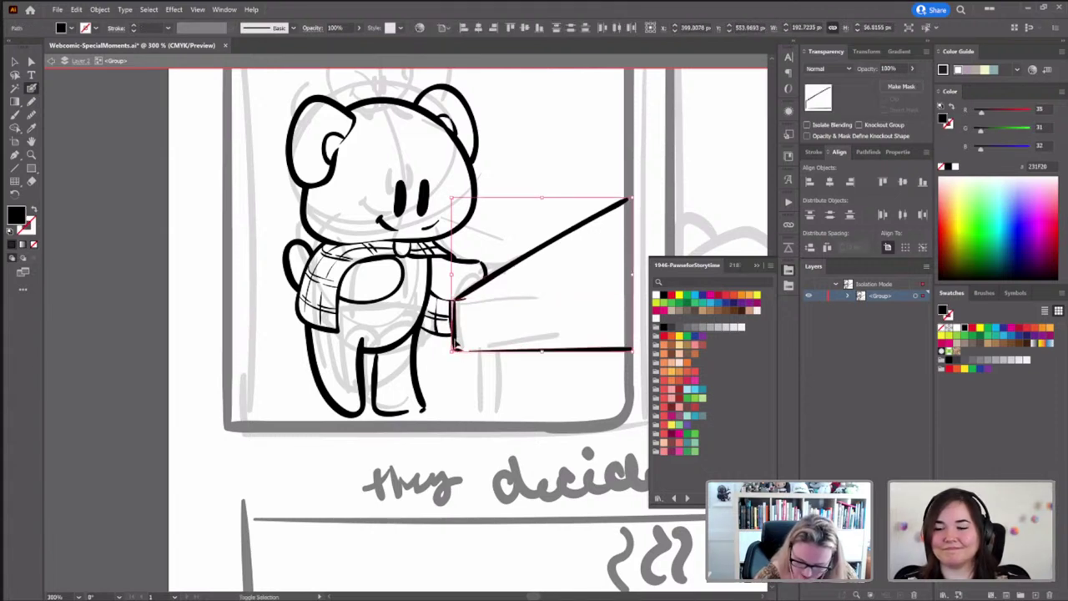
key(shift+b)
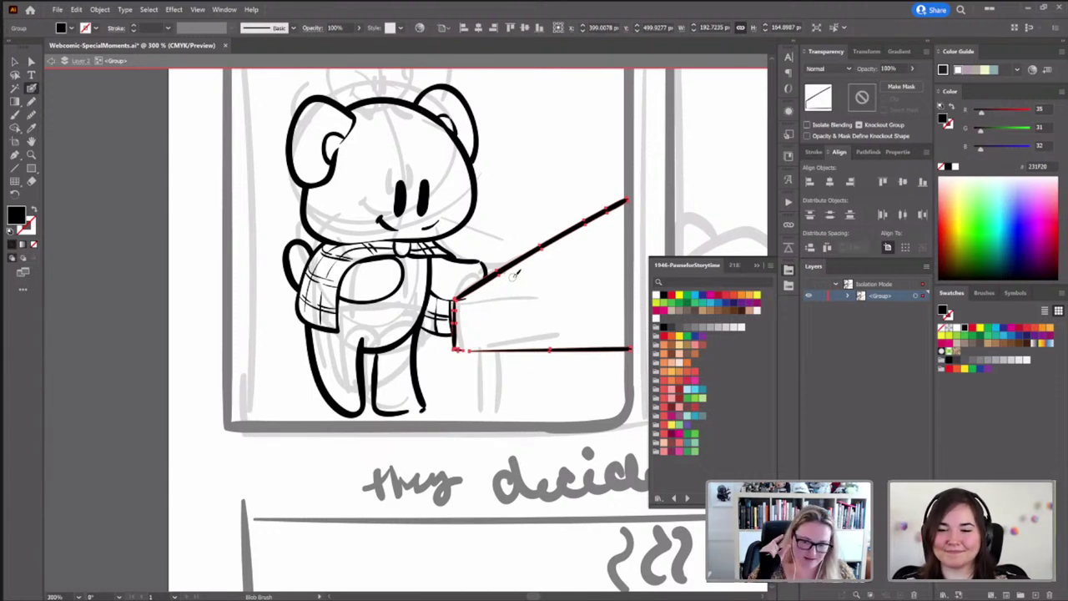
Clear the selection and select the piano line group
key(v)
click(478, 392)
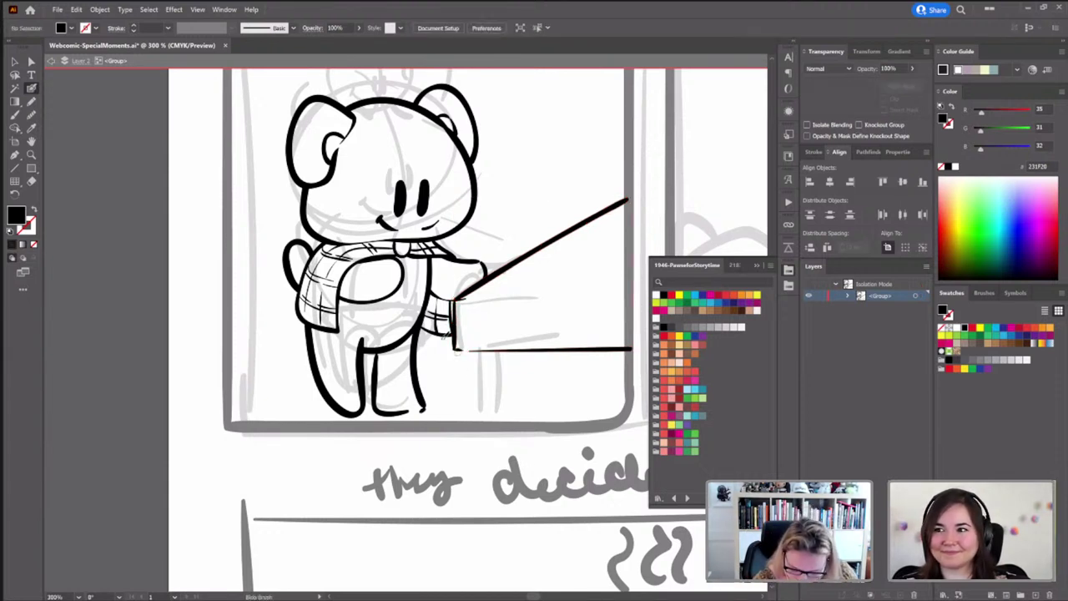
click(505, 269)
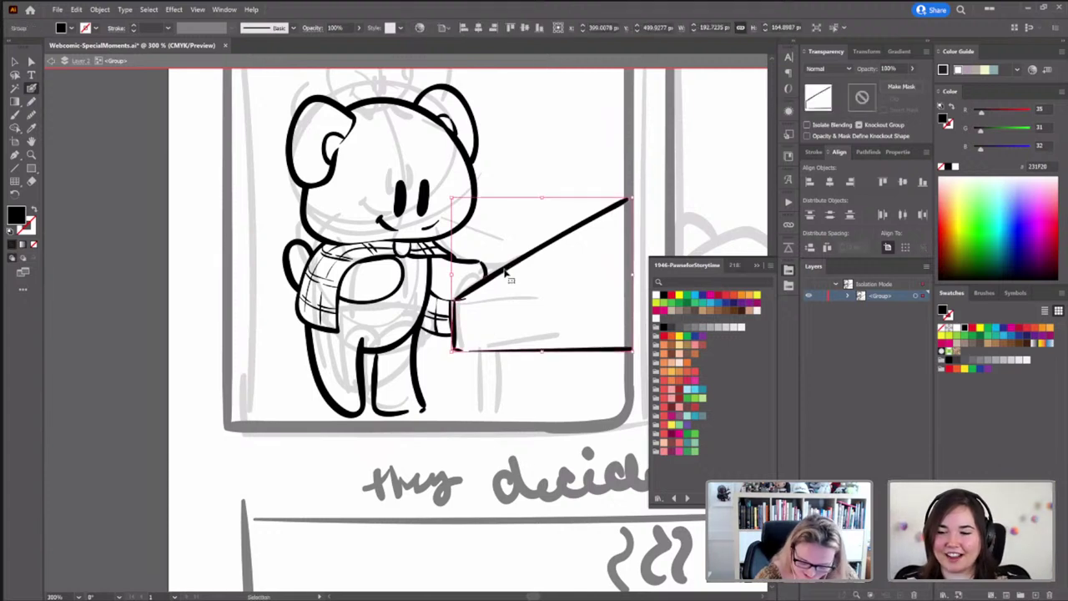
Isolate the piano lines and ink its two legs, undoing a stray stroke
double_click(512, 267)
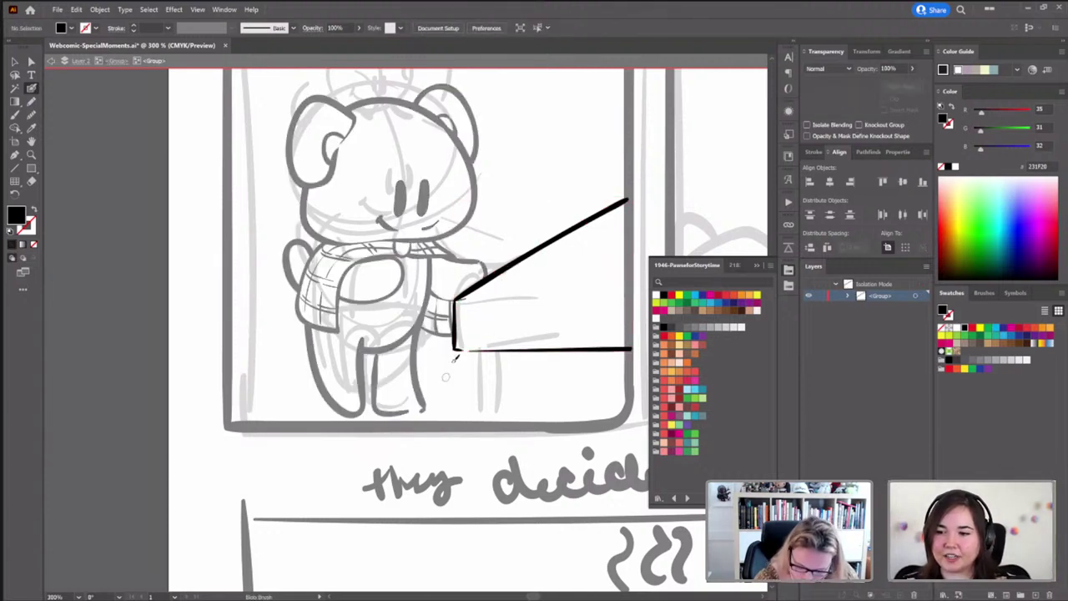
drag(465, 367, 459, 414)
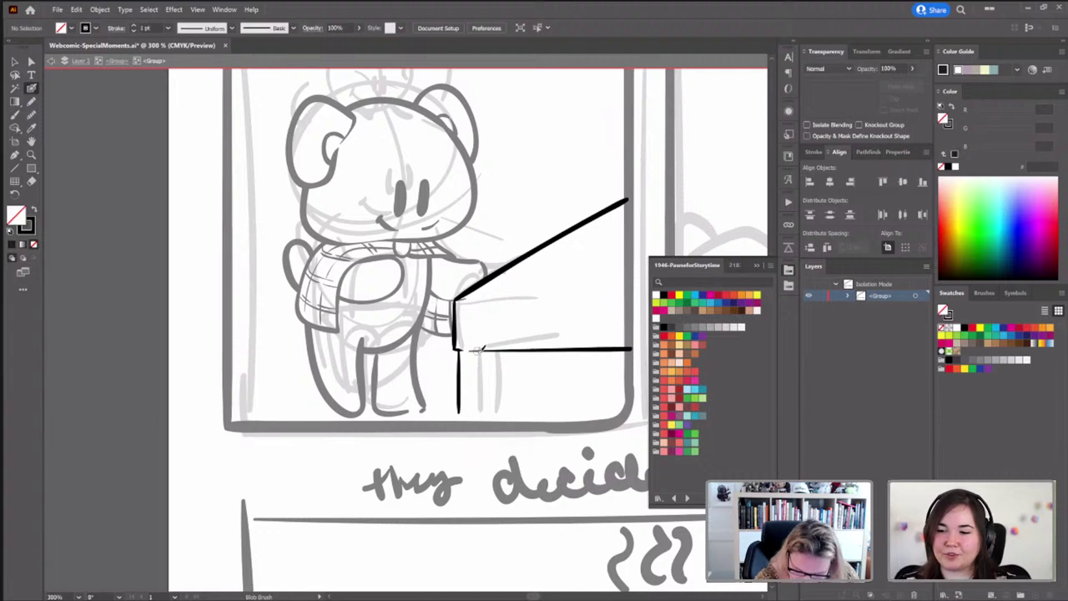
drag(482, 349, 478, 414)
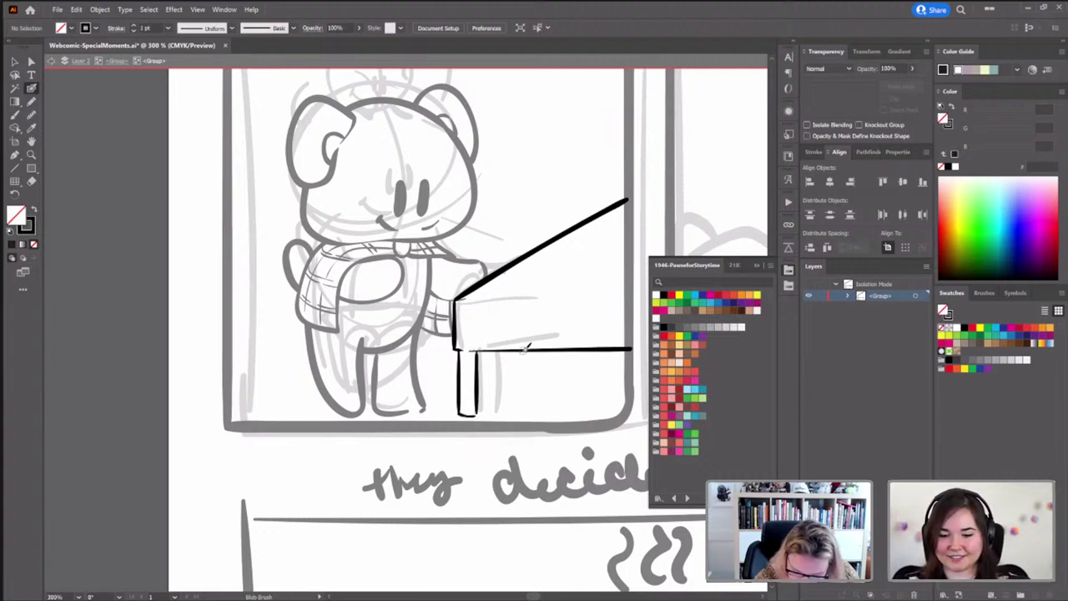
drag(523, 350, 539, 403)
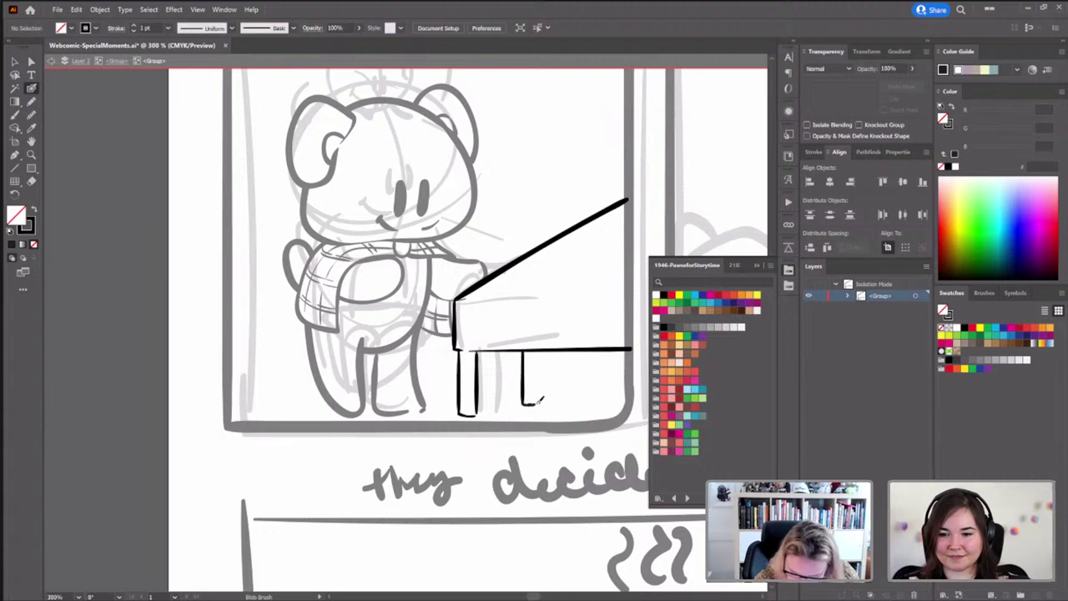
drag(537, 350, 539, 406)
key(ctrl+z)
scroll(489, 438, right, 2)
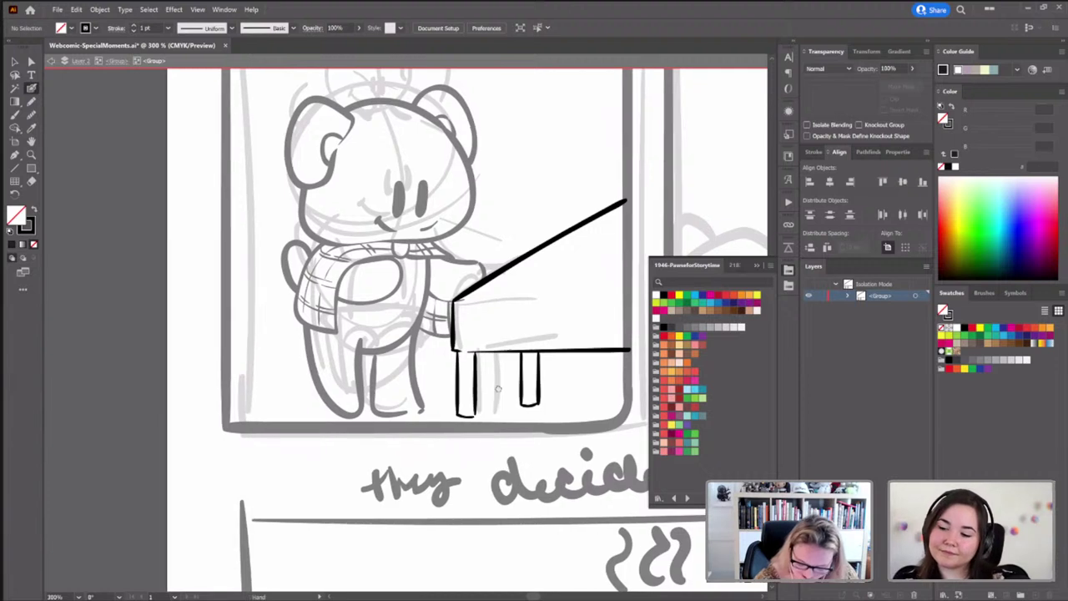
Ink the bear's hand and fingers on the piano lid, plus leaves at its left end
mouse_move(469, 265)
mouse_down()
mouse_move(487, 232)
mouse_move(498, 242)
mouse_up()
right_click(499, 243)
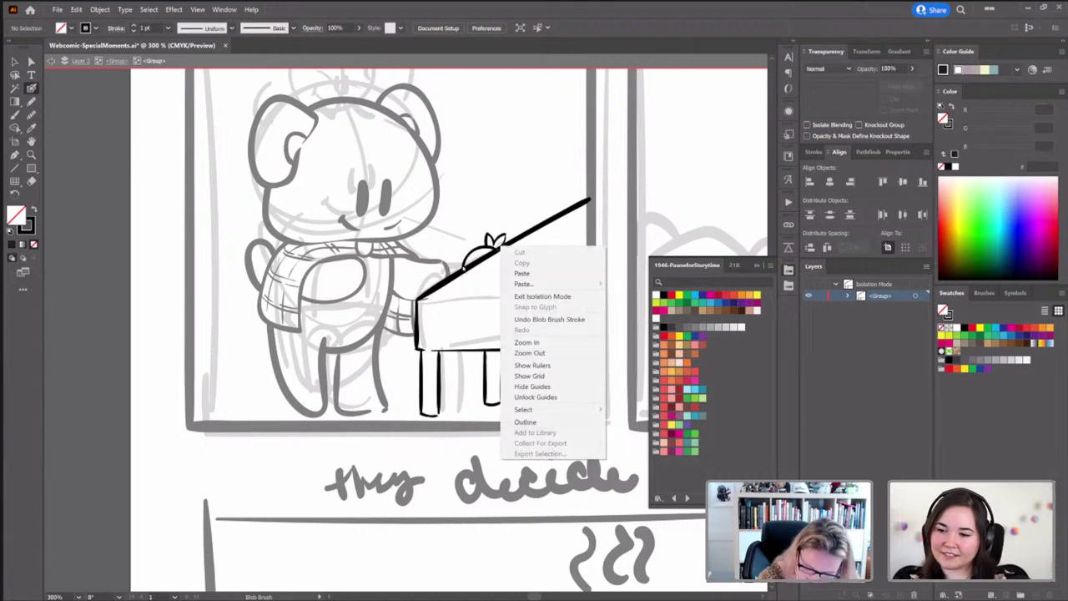
click(475, 212)
mouse_move(503, 284)
mouse_down()
mouse_move(432, 251)
mouse_move(399, 282)
mouse_up()
mouse_move(491, 202)
mouse_down()
mouse_move(427, 231)
mouse_move(455, 210)
mouse_move(458, 236)
mouse_move(475, 210)
mouse_move(461, 240)
mouse_move(447, 242)
mouse_move(449, 223)
mouse_move(440, 244)
mouse_up()
mouse_move(475, 226)
mouse_down()
mouse_move(489, 200)
mouse_move(485, 219)
mouse_move(495, 209)
mouse_move(503, 219)
mouse_up()
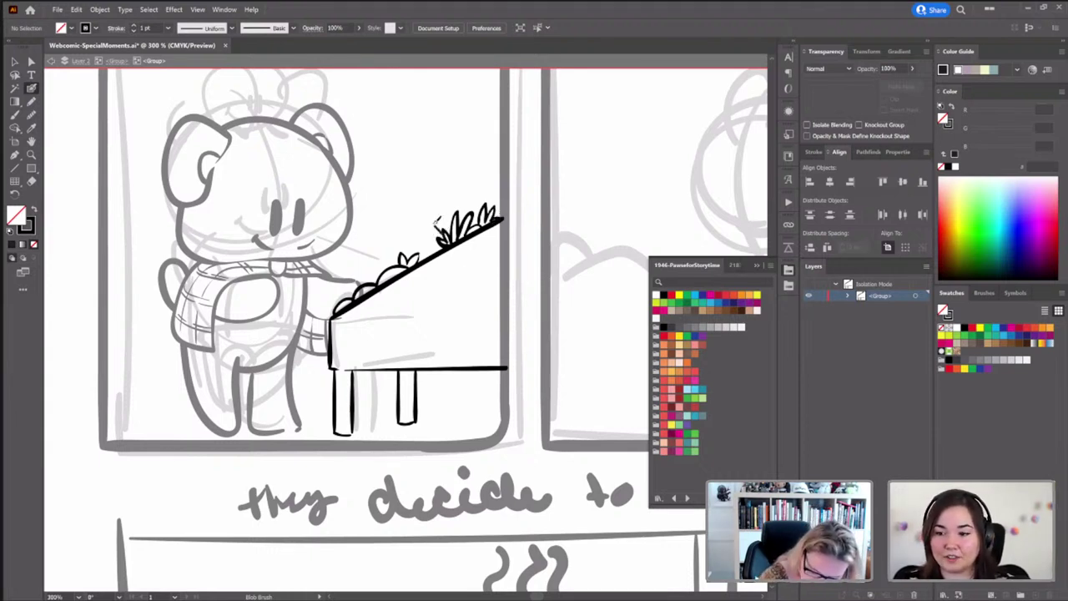
drag(433, 230, 432, 245)
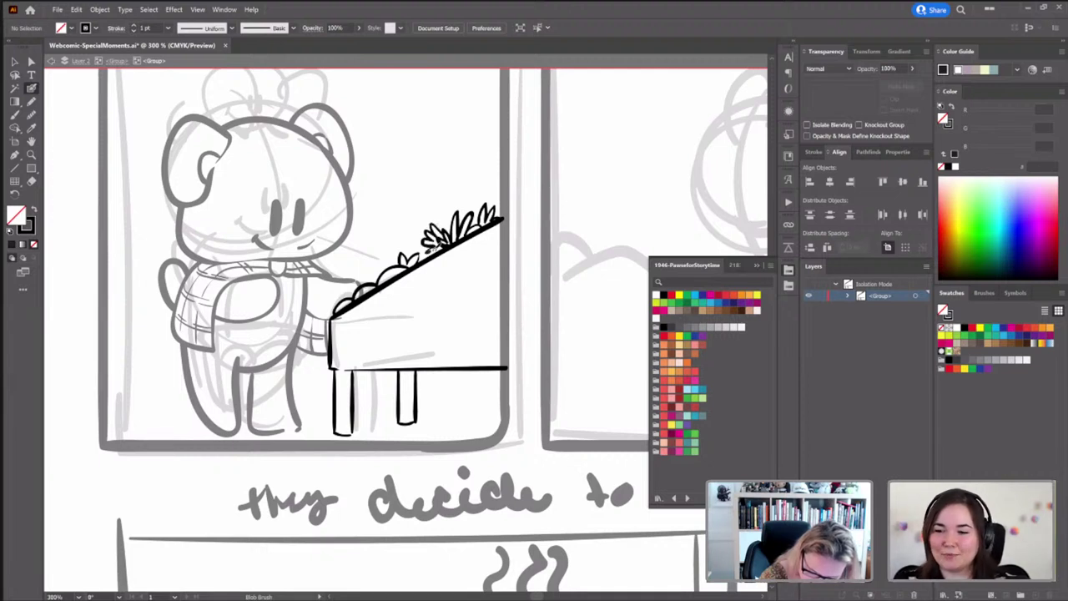
scroll(441, 241, left, 2)
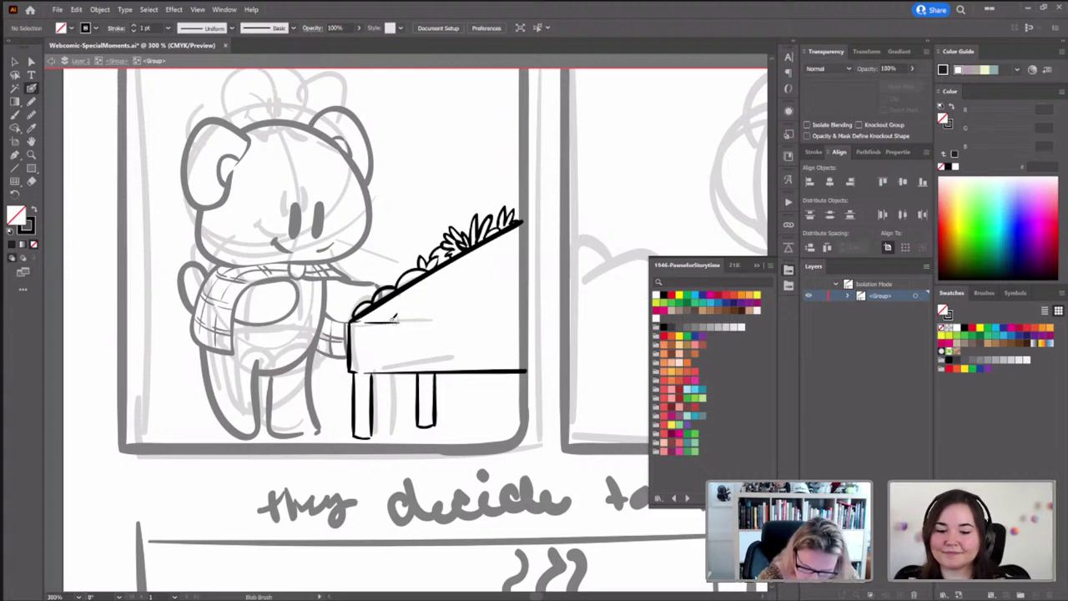
Draw the keyboard line and thicken the diagonal lid and the piano body's bottom edge
drag(353, 319, 522, 320)
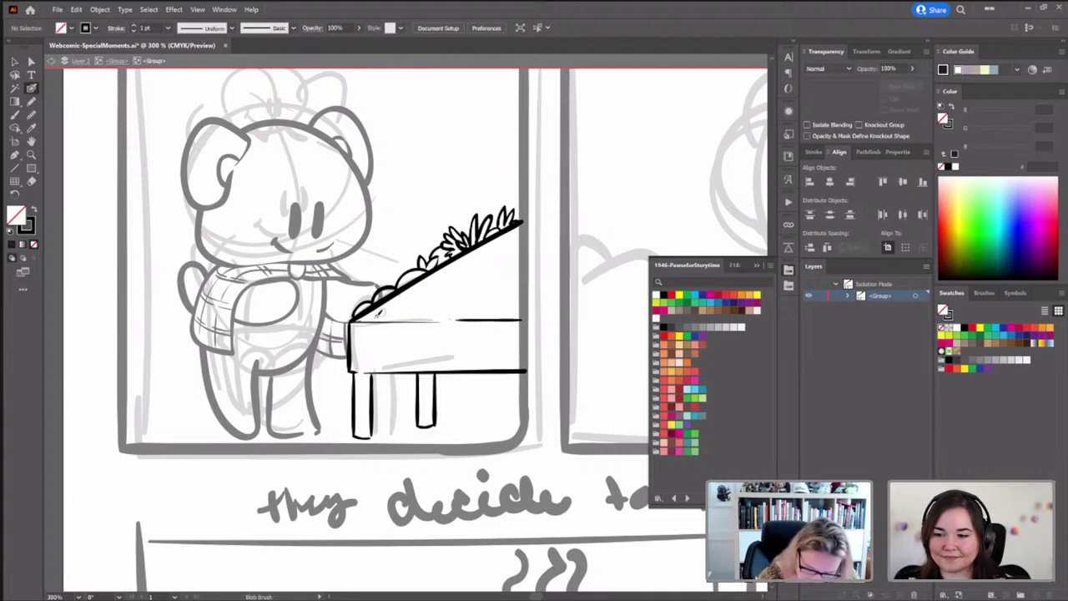
drag(358, 317, 514, 227)
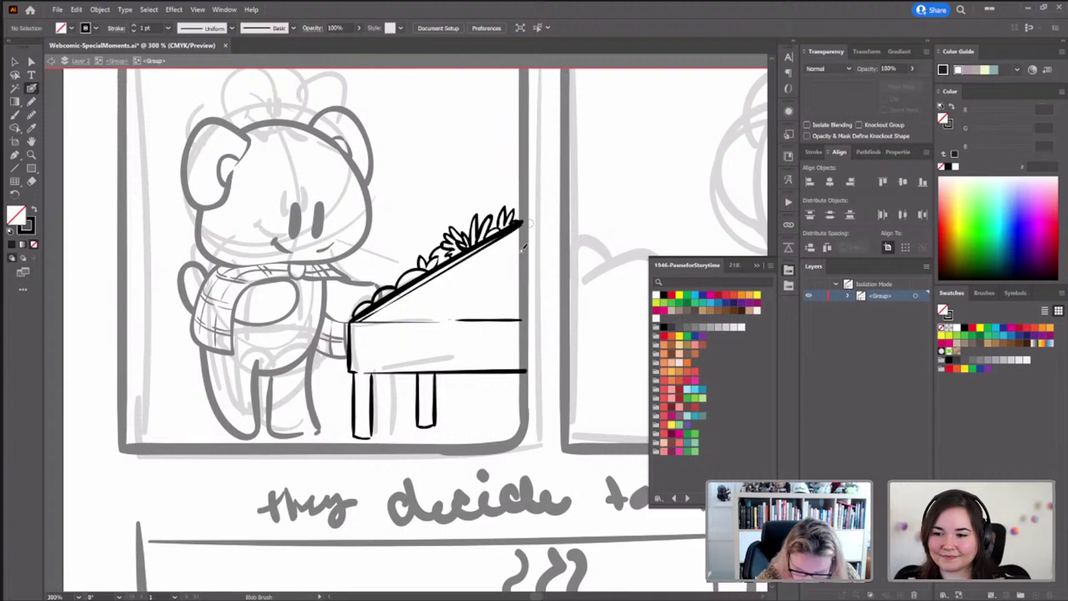
drag(471, 381, 474, 360)
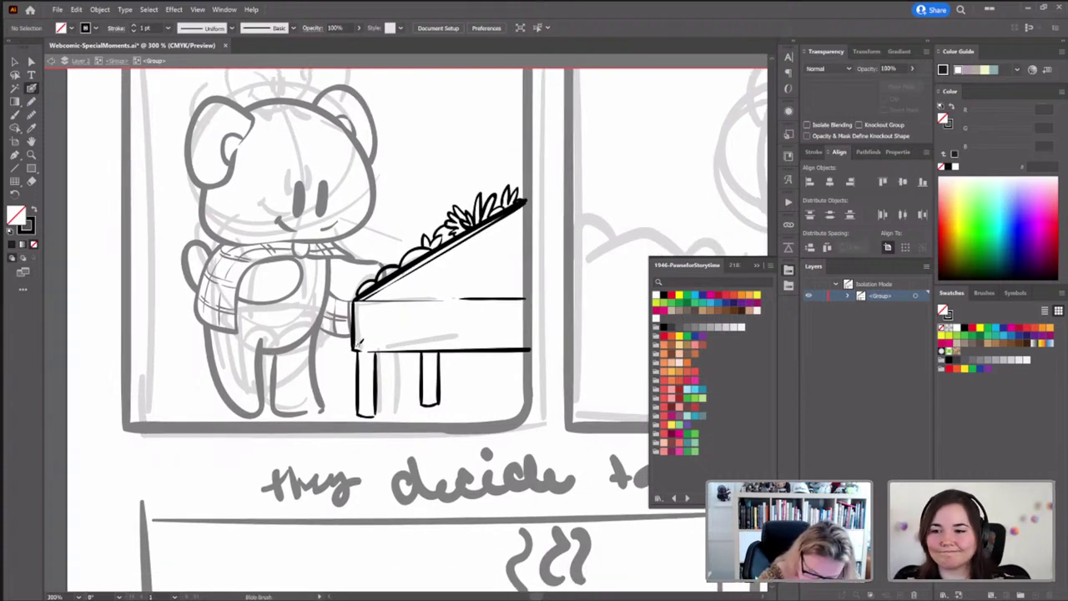
mouse_move(359, 342)
mouse_down()
mouse_move(532, 340)
mouse_move(498, 354)
mouse_up()
key(n)
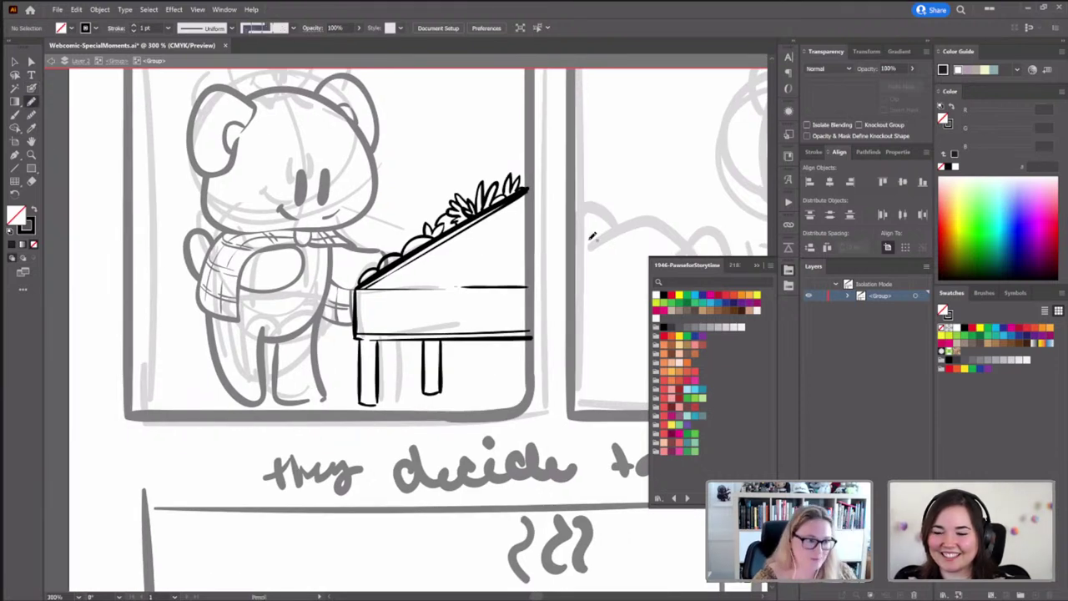
Swap to black fill, no stroke, set opacity to 30%, and shade the piano's right leg
key(shift+x)
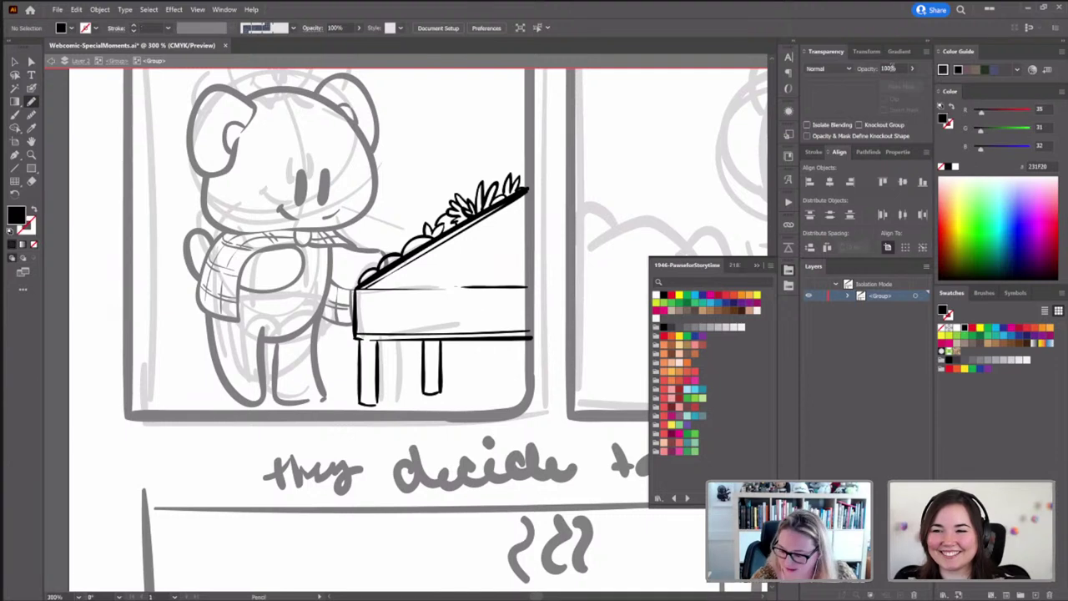
click(891, 68)
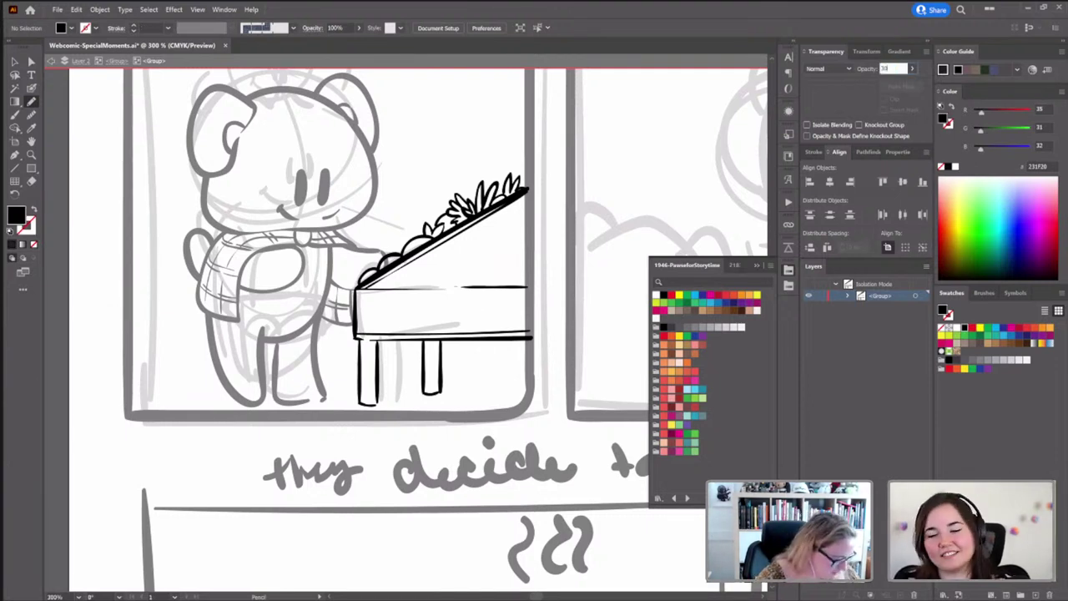
text(30)
key(Return)
mouse_move(431, 340)
mouse_down()
mouse_move(428, 392)
mouse_move(442, 392)
mouse_move(440, 338)
mouse_up()
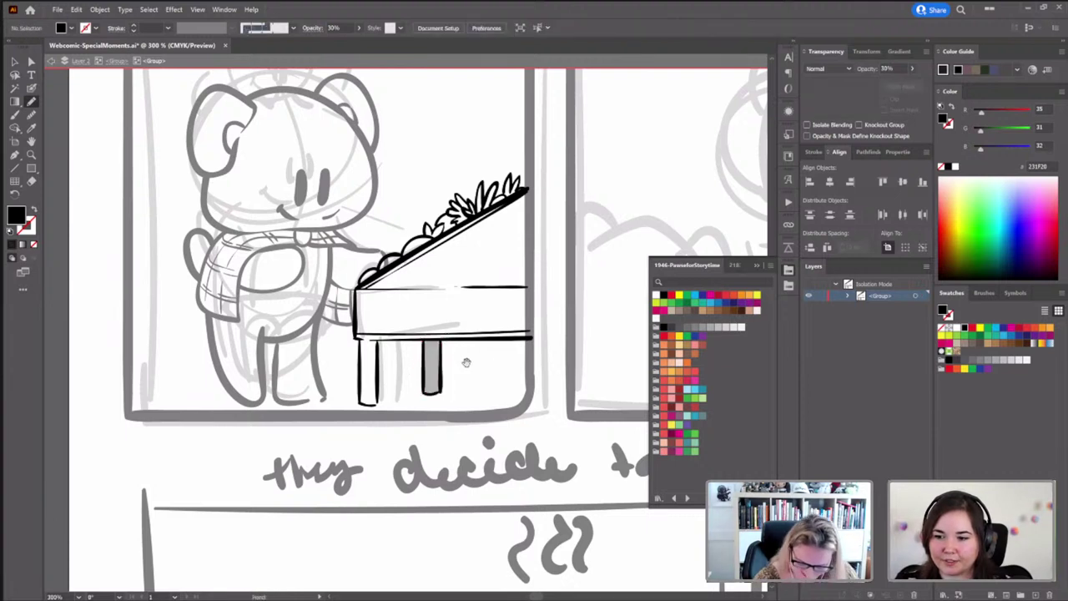
scroll(467, 360, up, 1)
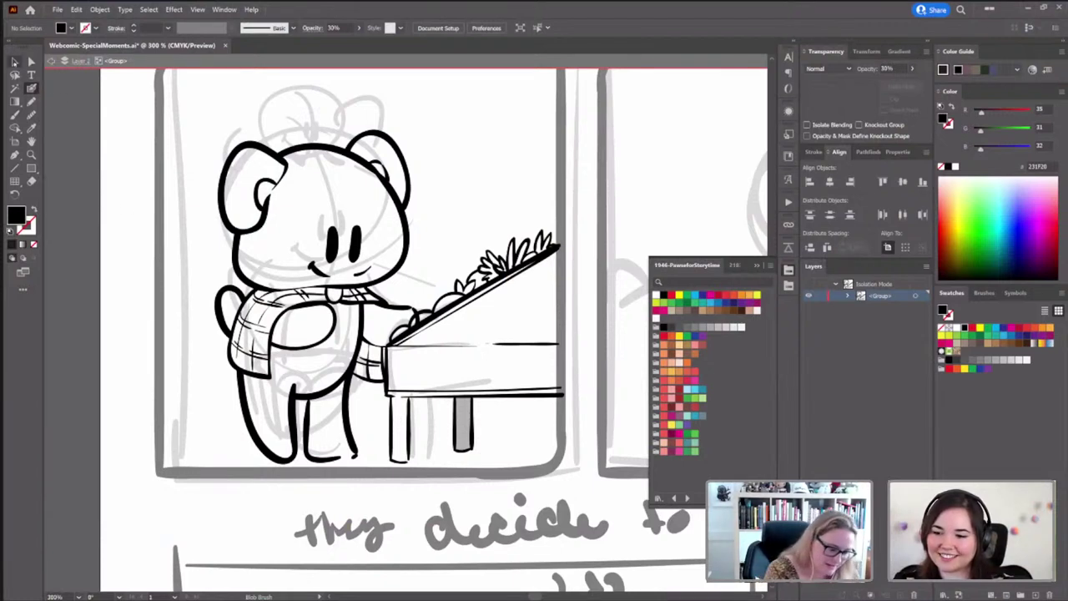
Select the piano group and enter its isolation mode so only the piano is editable
key(v)
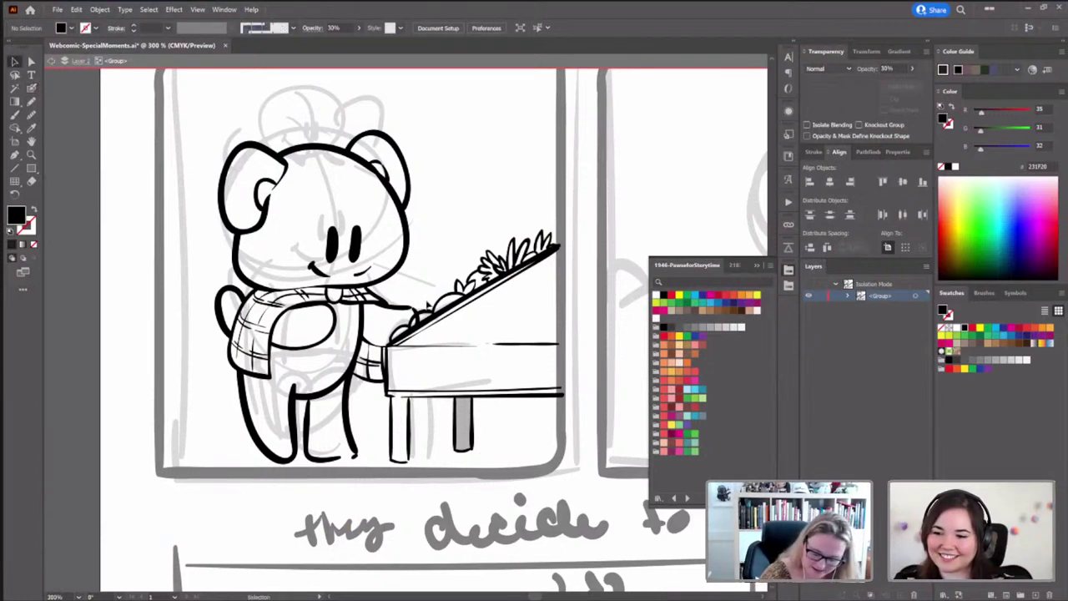
click(504, 279)
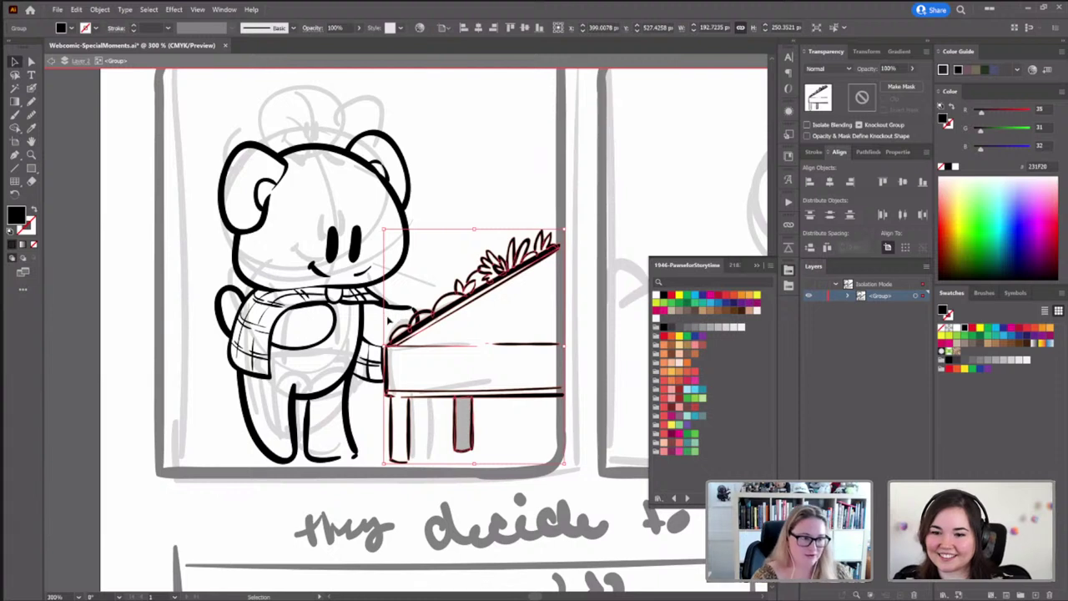
double_click(467, 309)
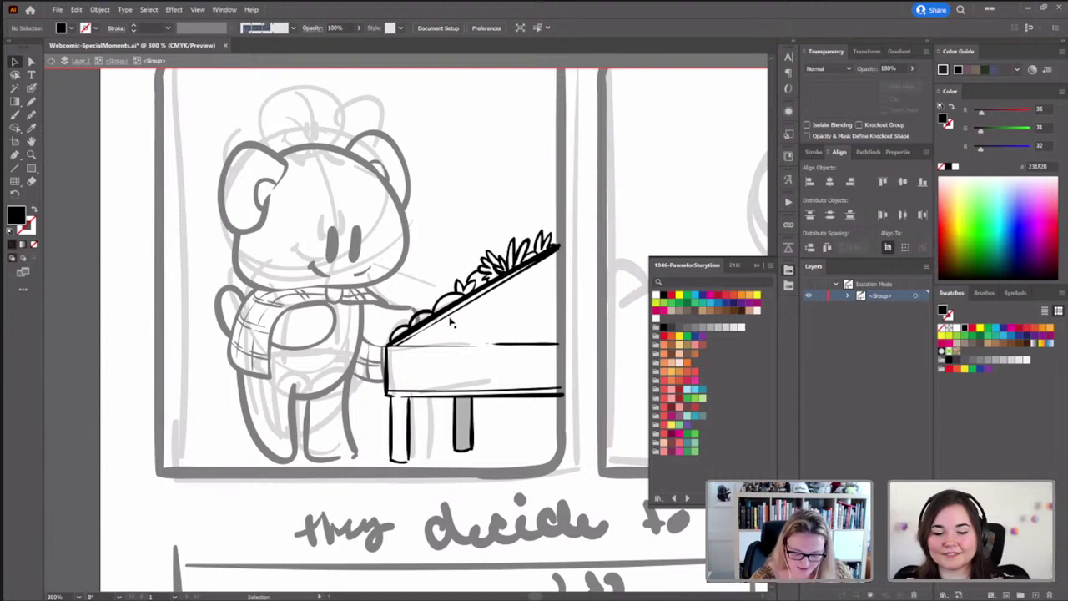
Deselect the right-leg shading and pencil translucent grey shading onto the piano's left leg
click(464, 419)
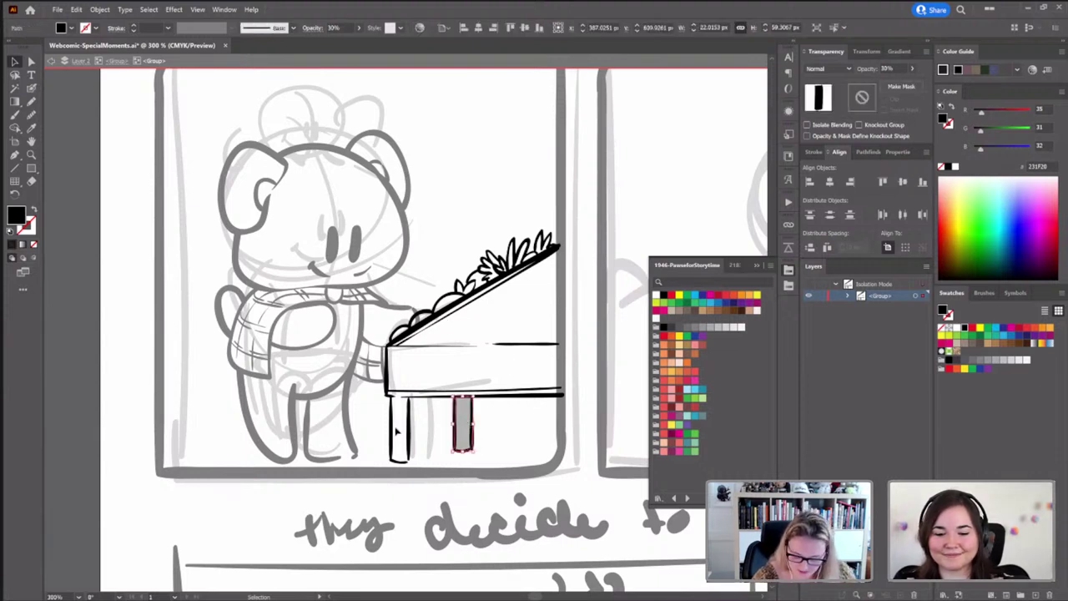
key(ctrl+shift+a)
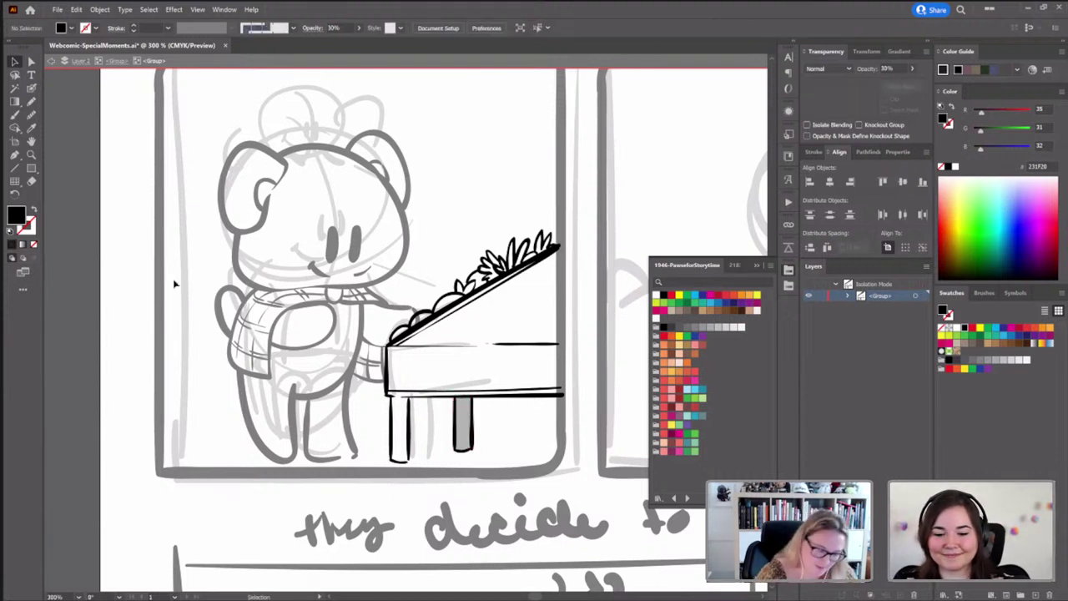
key(n)
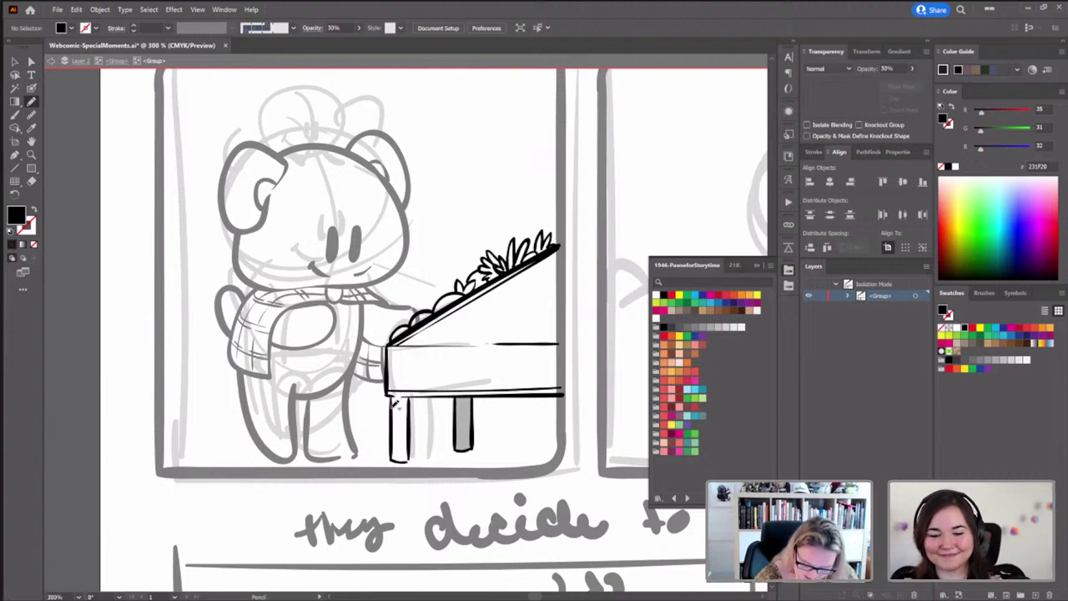
drag(415, 394, 392, 407)
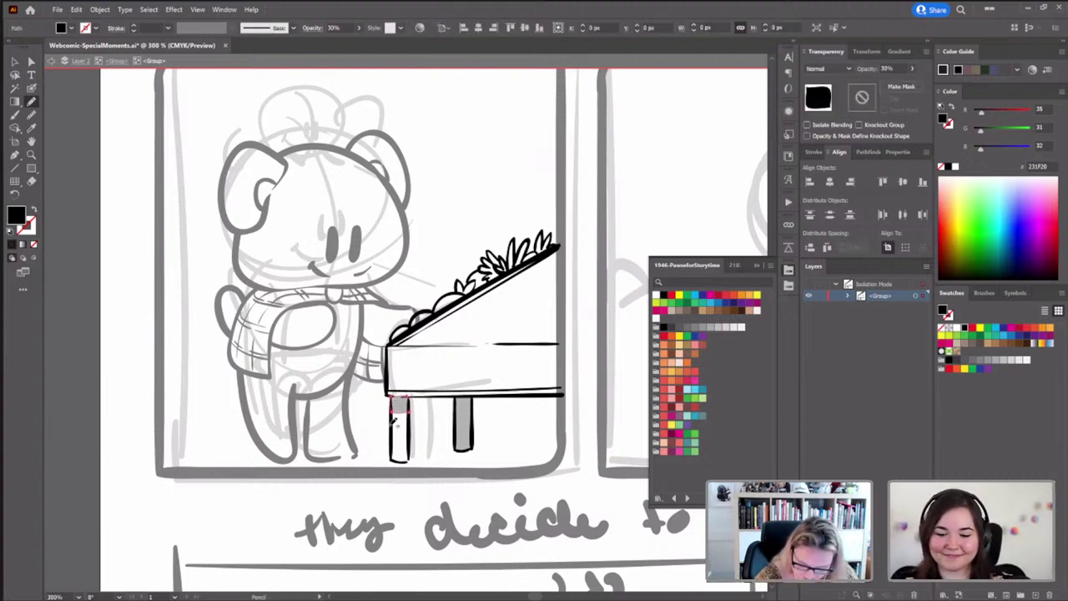
scroll(425, 417, down, 1)
scroll(425, 417, up, 1)
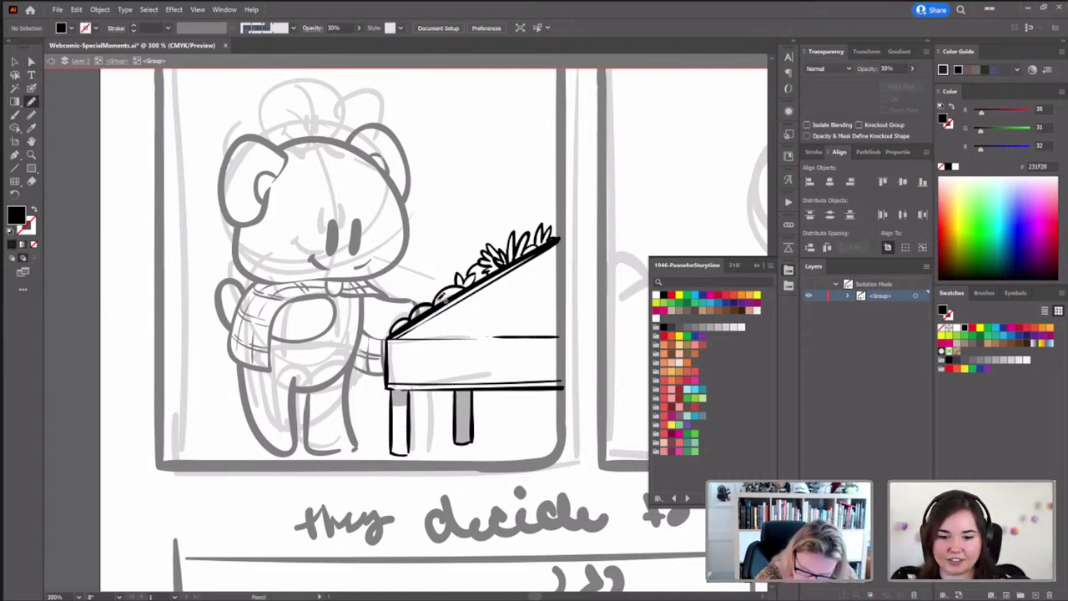
Undo a stray lid stroke and pencil grey shading onto the plant on the piano lid
mouse_move(461, 284)
mouse_down()
mouse_move(469, 286)
mouse_move(441, 302)
mouse_up()
key(ctrl+z)
scroll(459, 275, down, 1)
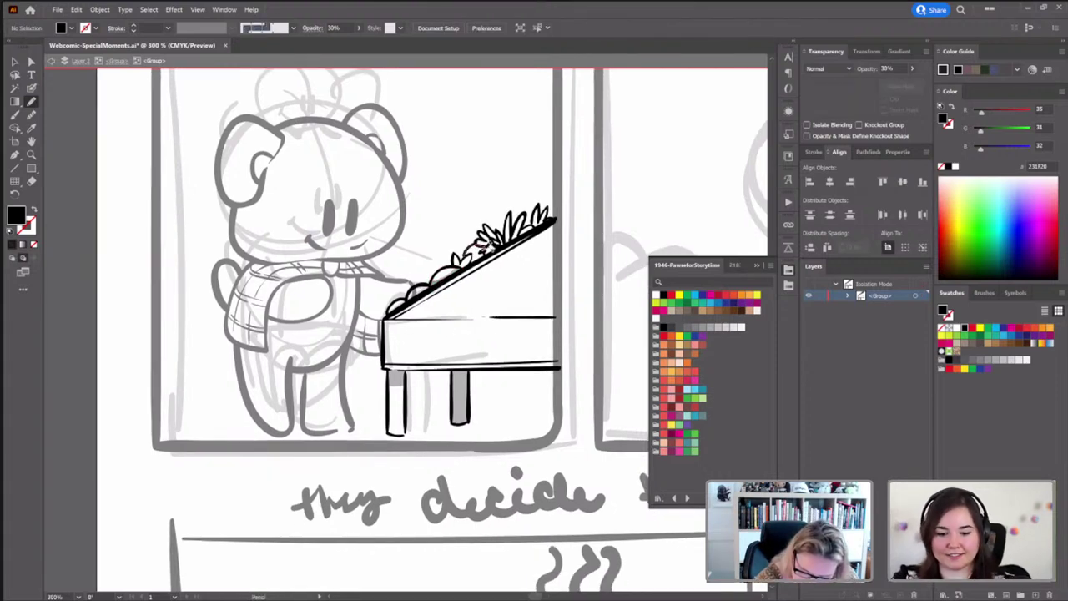
mouse_move(486, 247)
mouse_down()
mouse_move(477, 260)
mouse_move(460, 248)
mouse_move(500, 233)
mouse_move(464, 252)
mouse_up()
ctrl+click(504, 202)
scroll(458, 242, right, 2)
scroll(458, 242, up, 1)
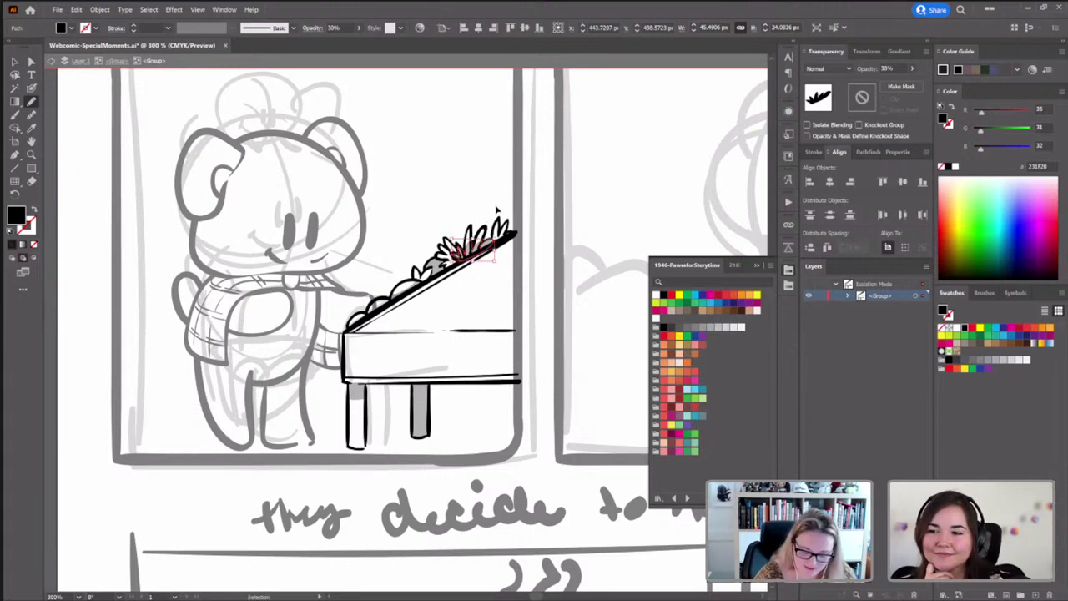
key(ctrl+shift+a)
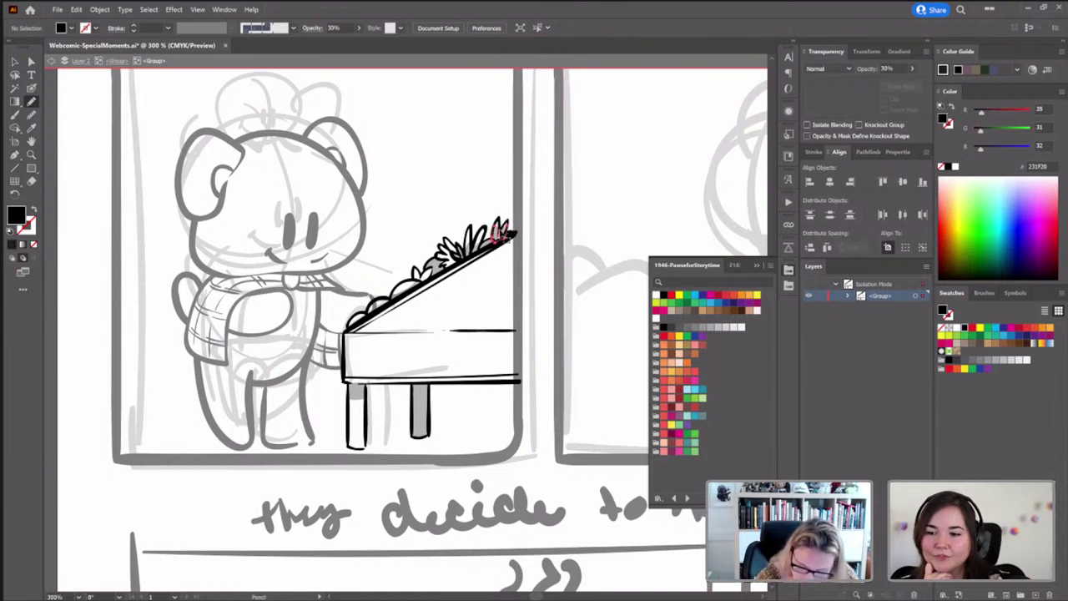
scroll(489, 279, up, 2)
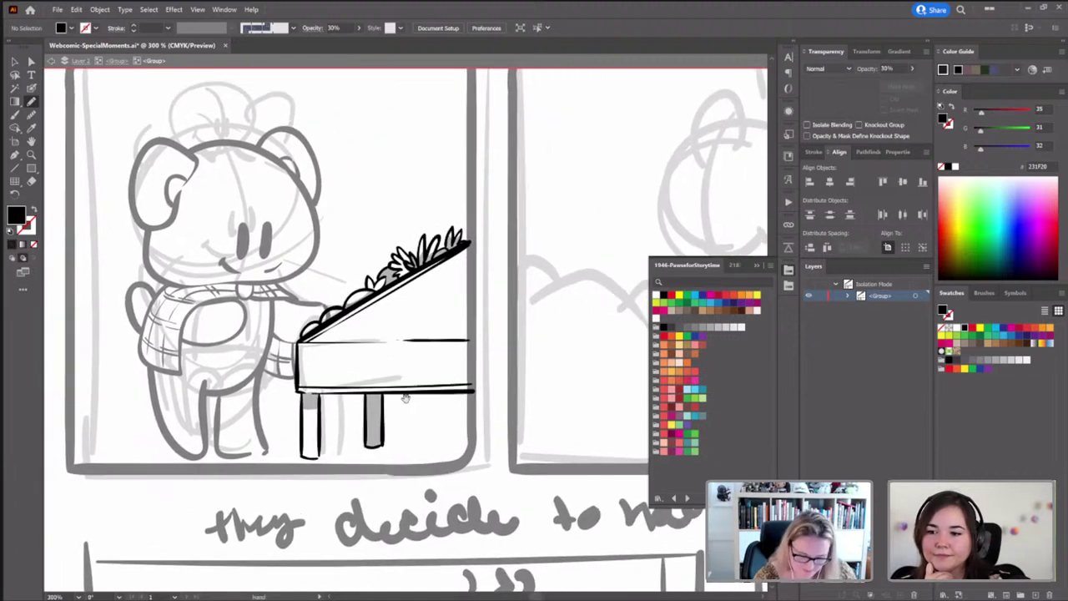
Exit the piano's isolation level and pan from the piano up to the bear's head
key(Escape)
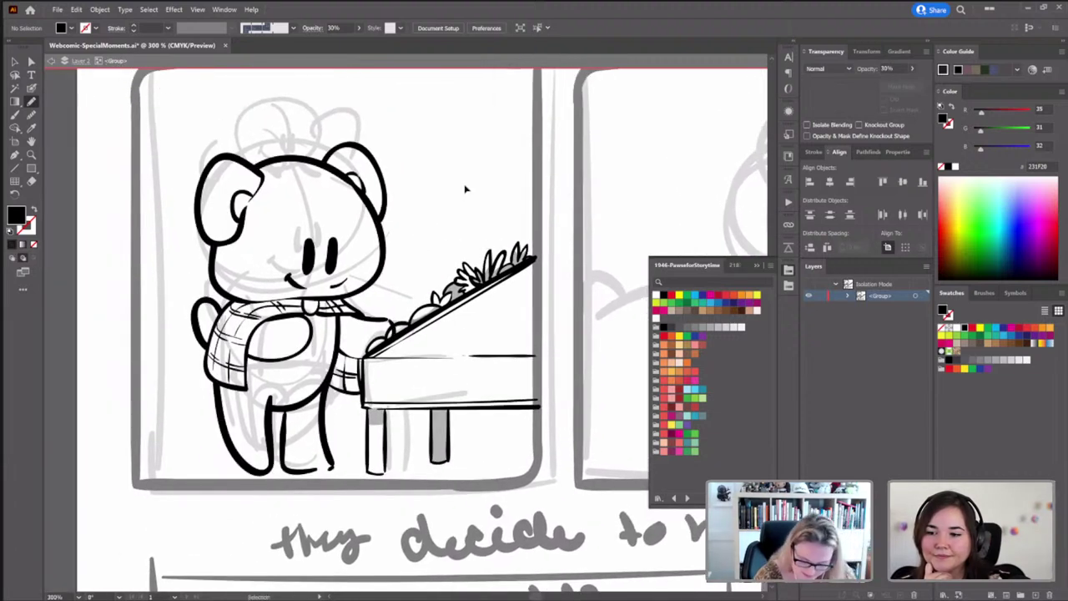
mouse_move(433, 382)
mouse_down()
mouse_move(435, 370)
mouse_move(444, 379)
mouse_up()
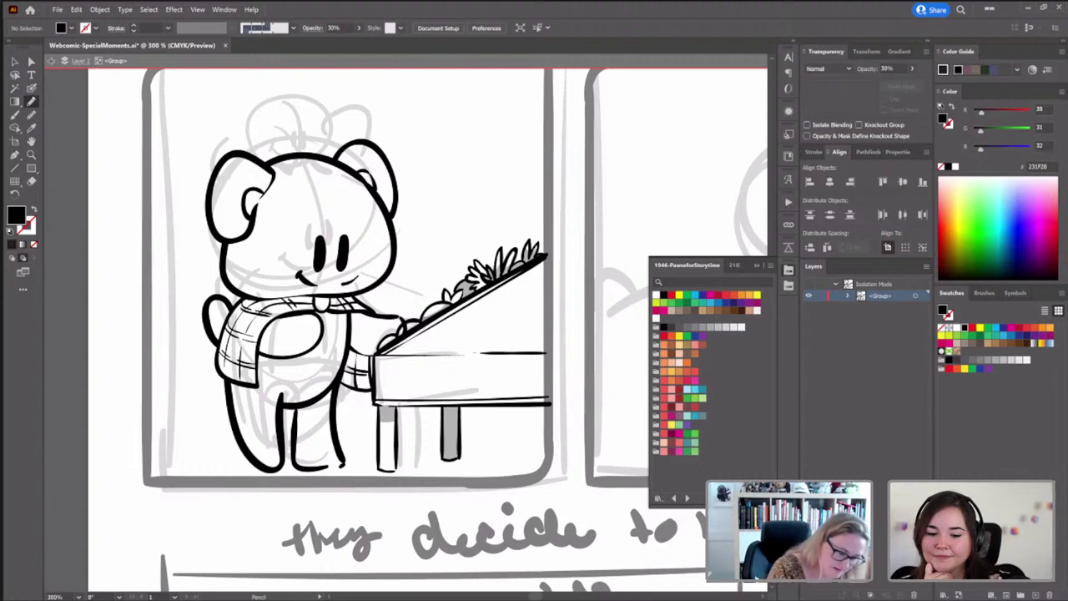
key(shift+b)
drag(158, 239, 224, 282)
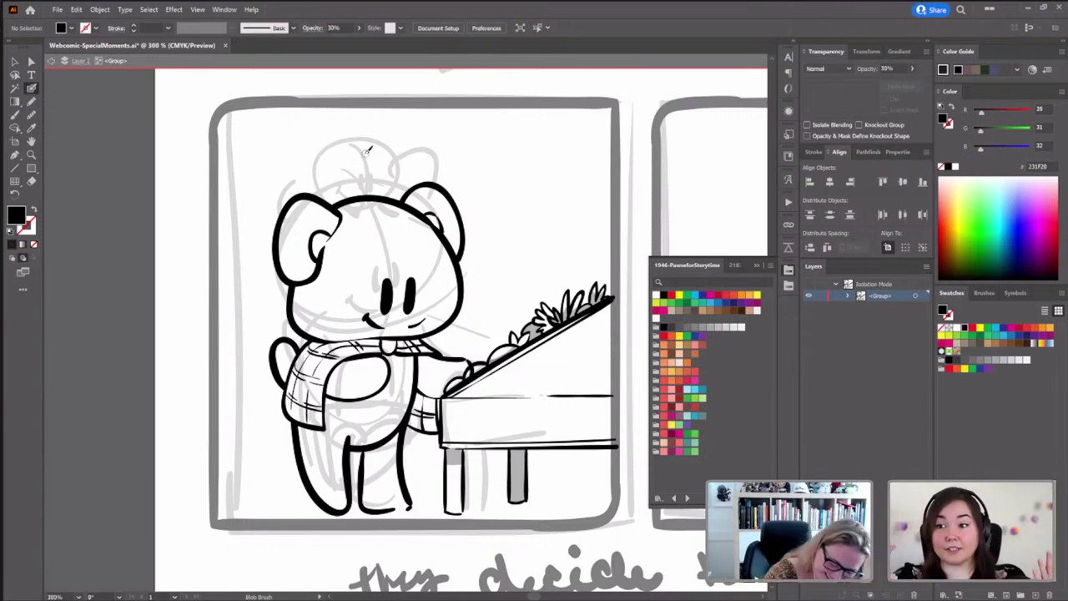
Ink the cap's arc on the bear's head with the Blob Brush, redrawing a misplaced first attempt
drag(379, 155, 349, 157)
key(v)
key(ctrl+z)
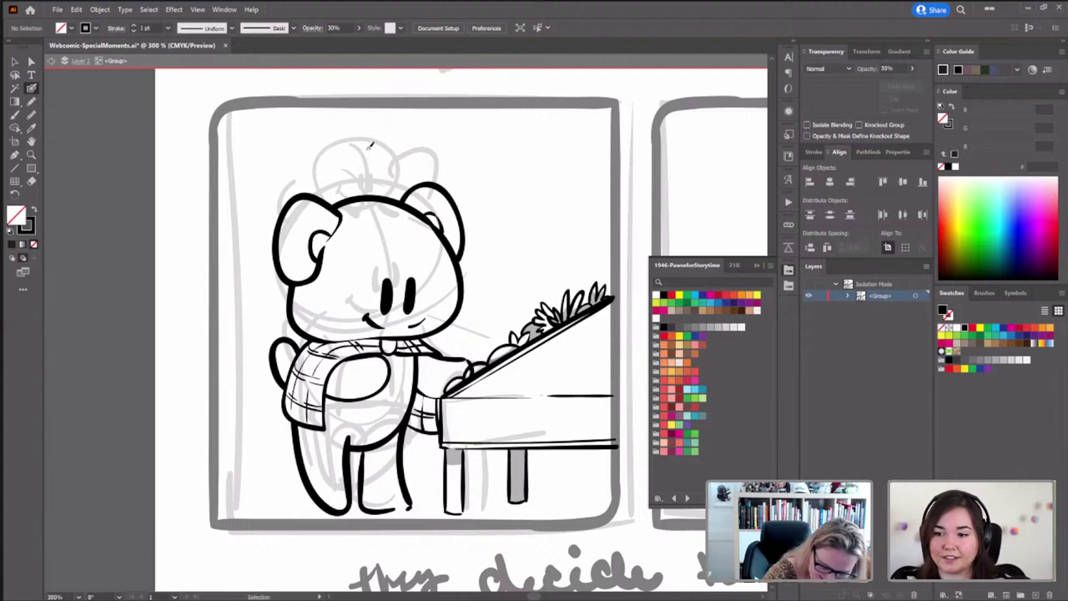
drag(418, 401, 483, 178)
key(ctrl+shift+a)
key(shift+b)
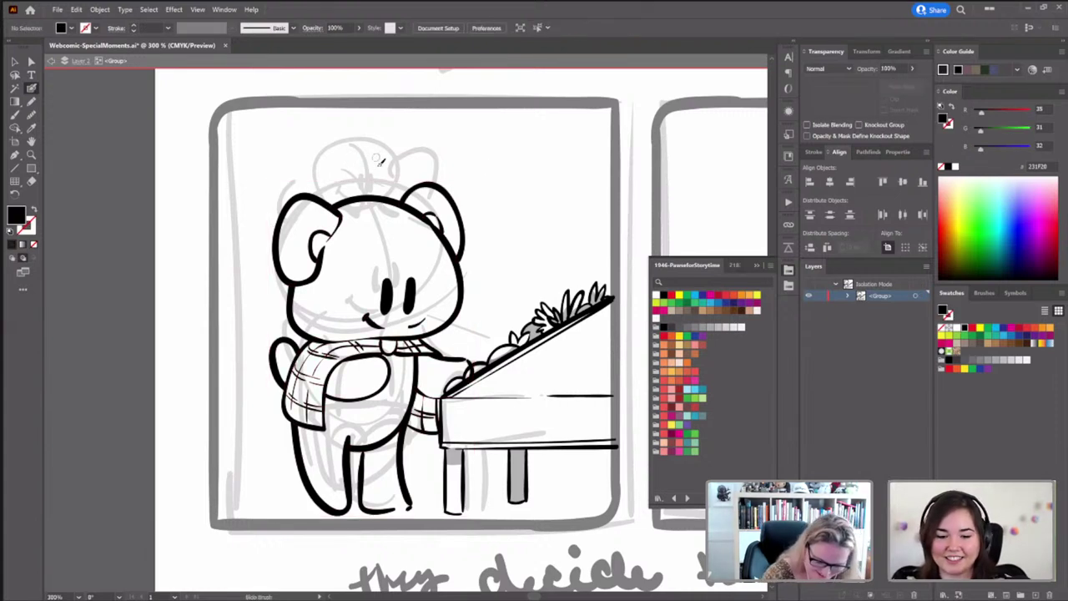
mouse_move(379, 155)
mouse_down()
mouse_move(363, 149)
mouse_move(342, 163)
mouse_move(337, 203)
mouse_move(404, 193)
mouse_move(402, 176)
mouse_move(367, 150)
mouse_up()
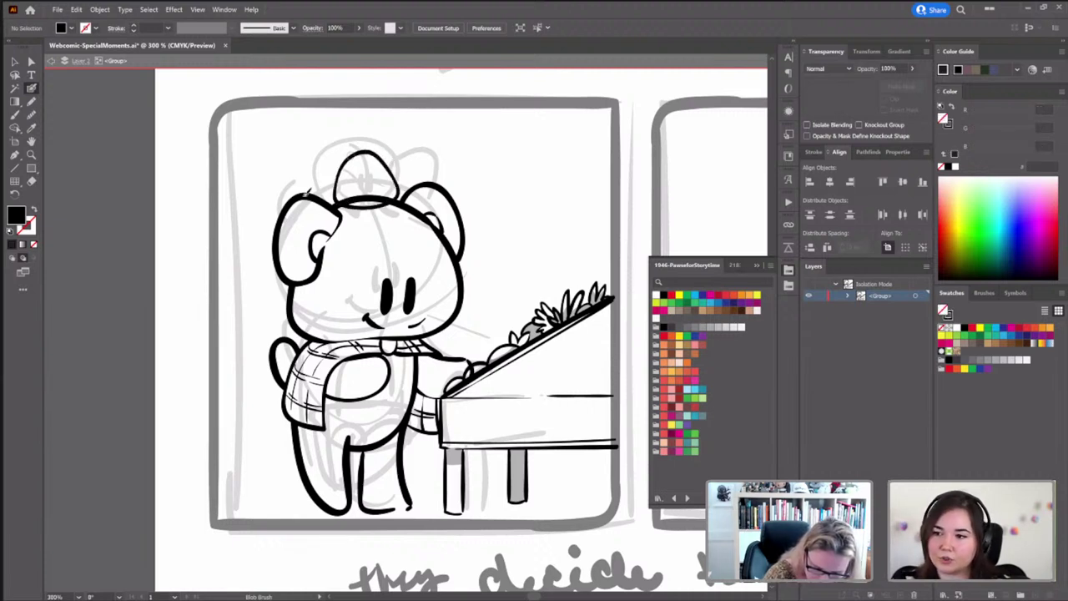
ctrl+click(367, 150)
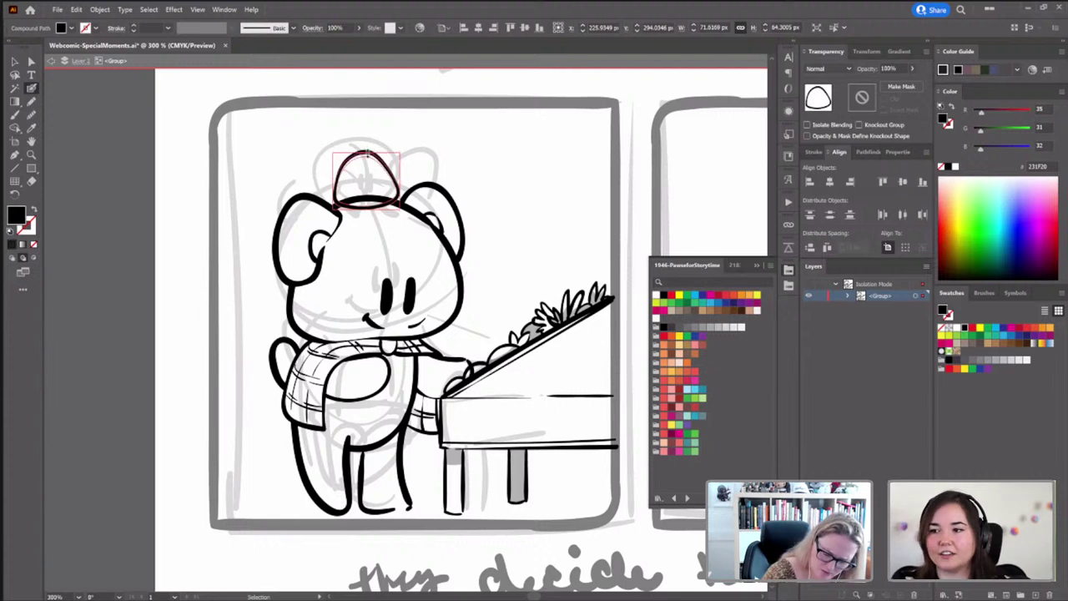
ctrl+click(421, 150)
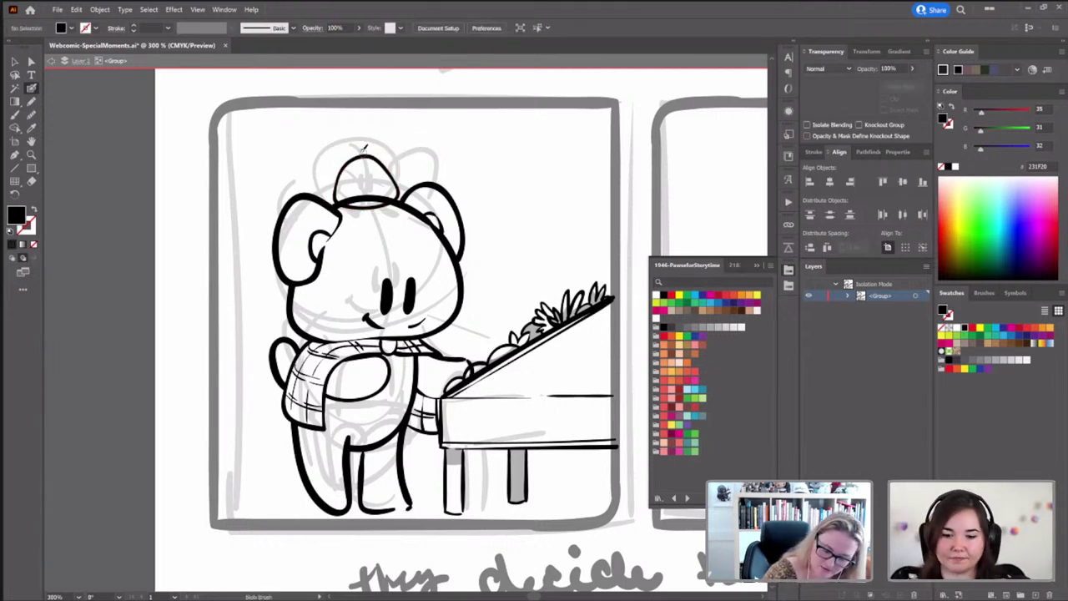
Check the cap's sketch lines, then leave isolation mode back to the full page
ctrl+click(377, 165)
ctrl+click(394, 177)
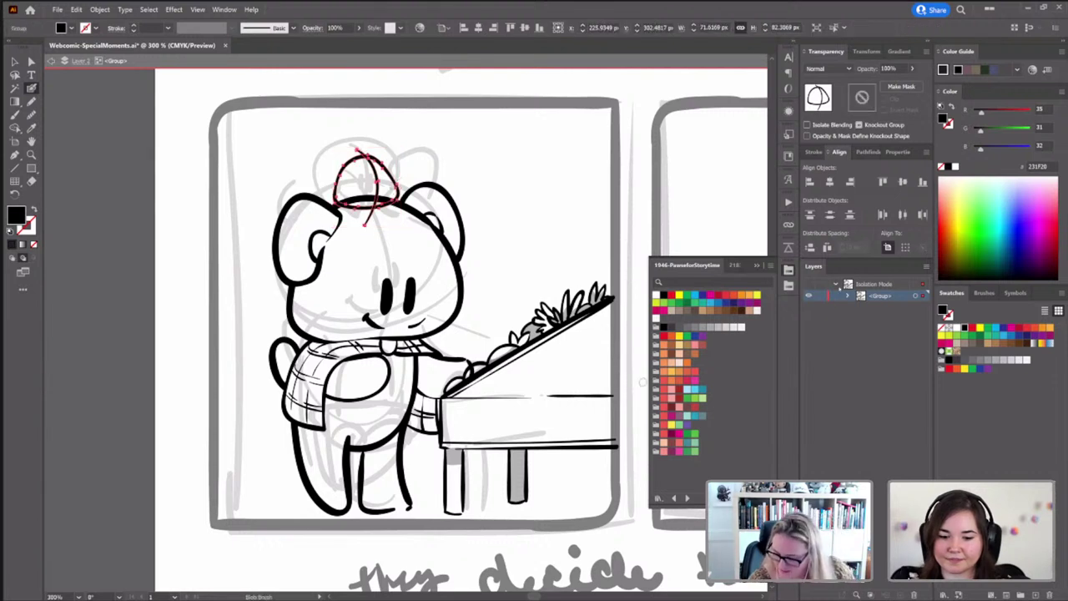
click(15, 61)
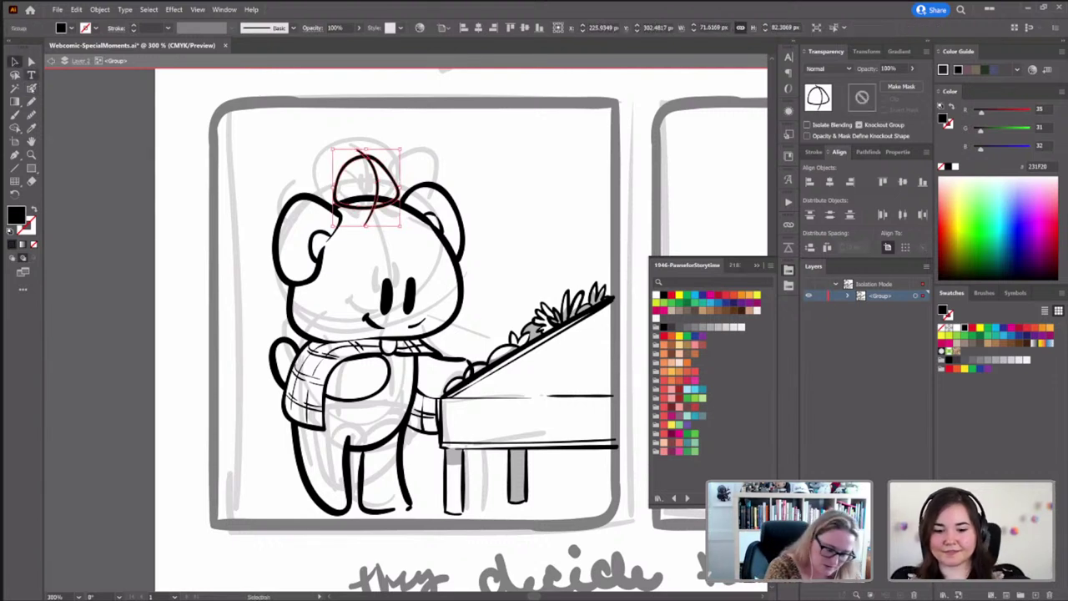
double_click(541, 219)
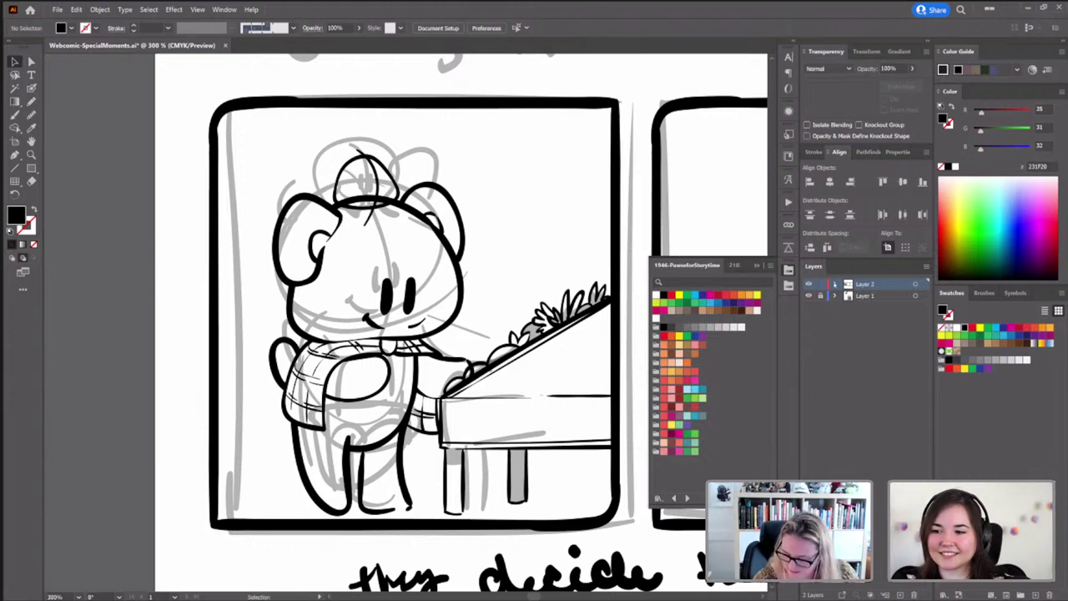
Expand Layer 2's nested groups and paths in the Layers panel, then collapse them again
click(835, 284)
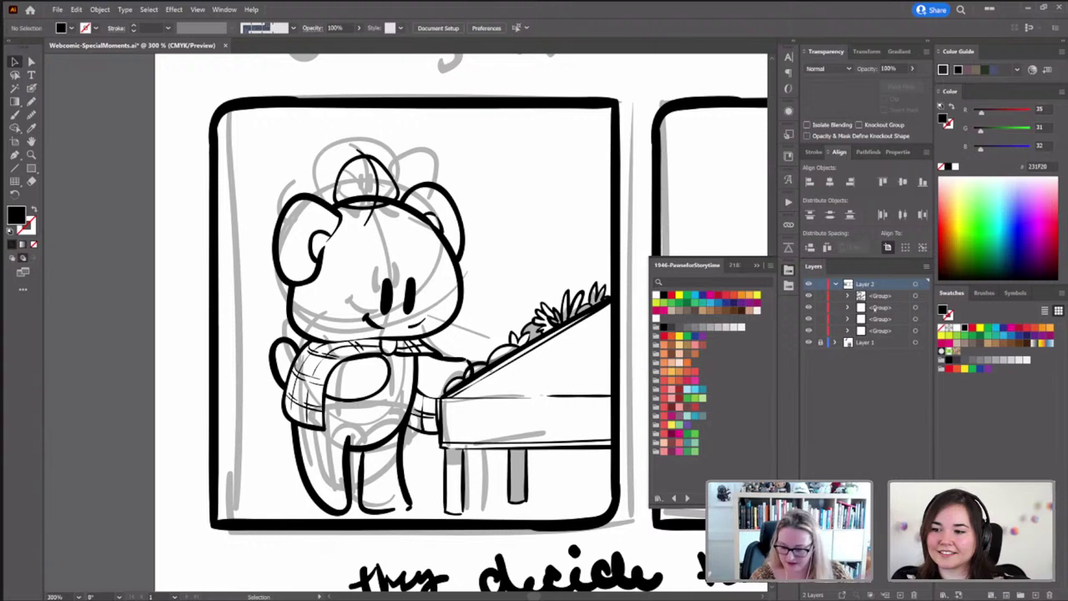
click(847, 295)
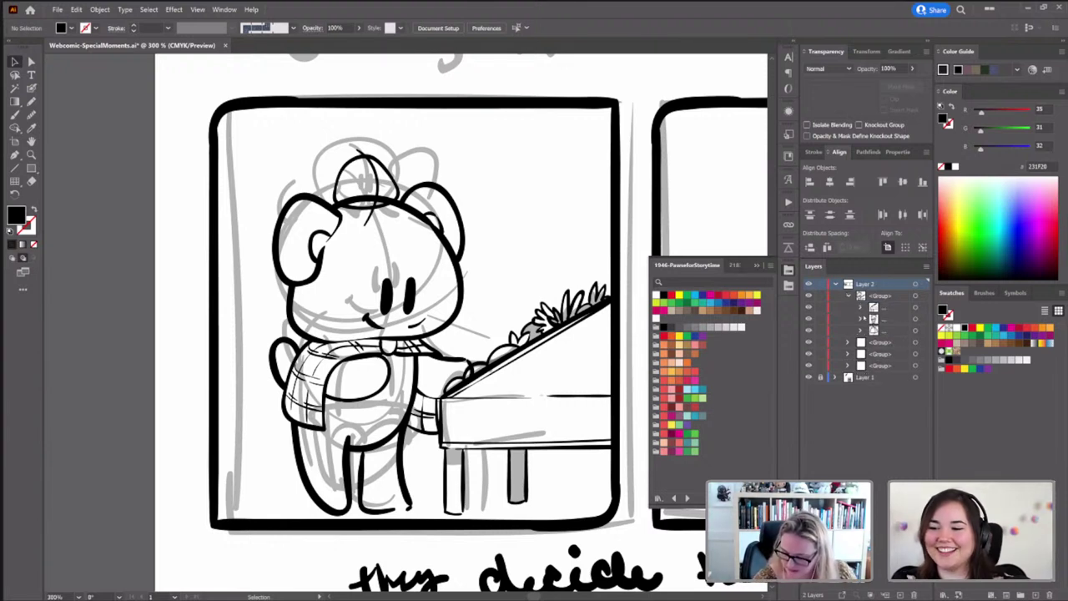
click(861, 307)
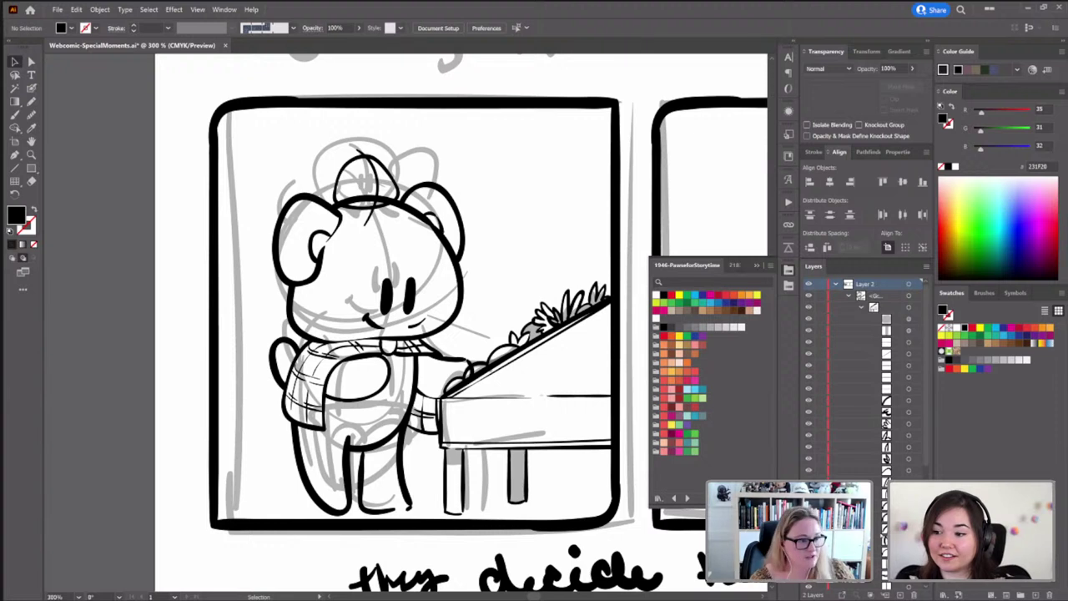
click(861, 307)
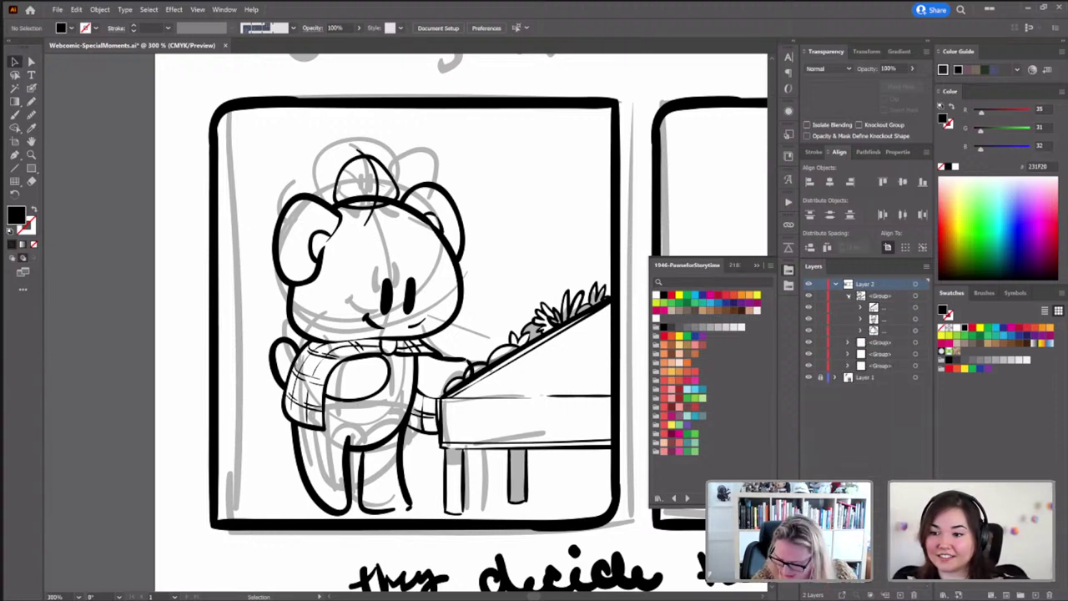
click(848, 296)
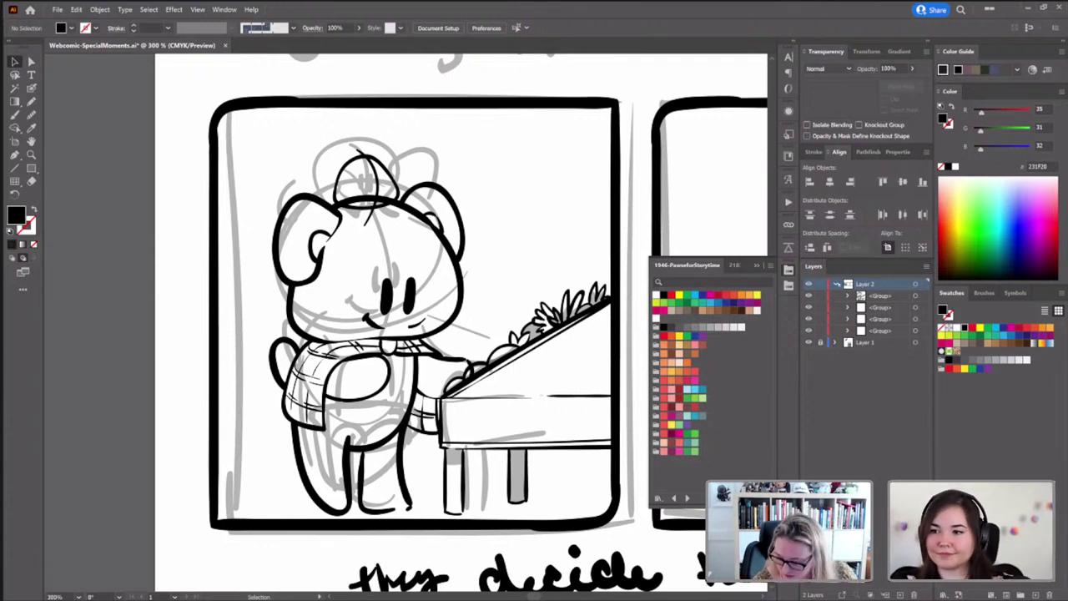
click(835, 284)
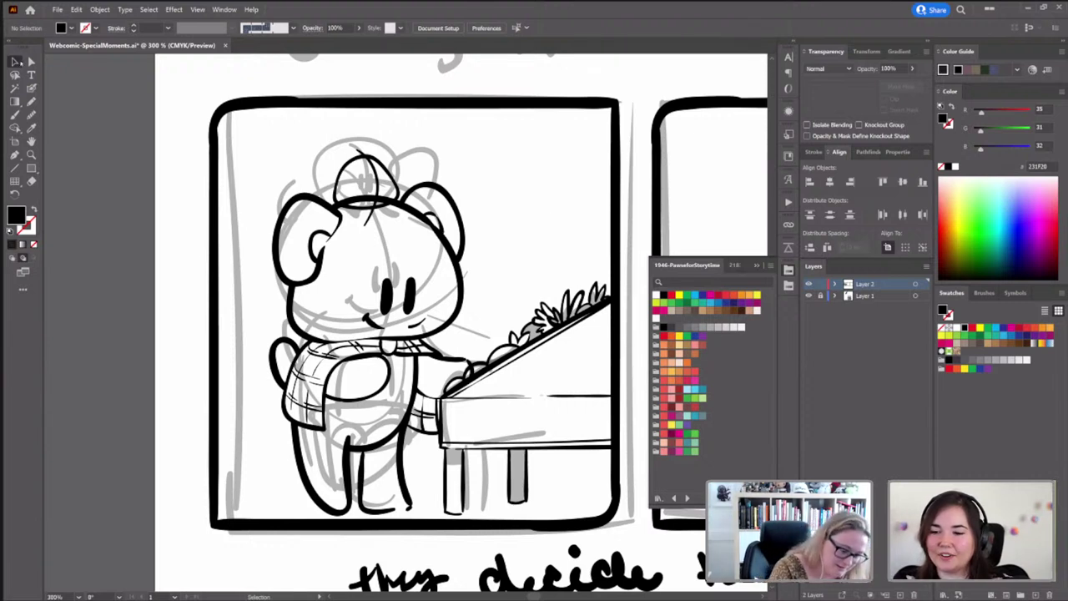
Isolate the bear-and-piano drawing group on the canvas and select the hat and a lid flower inside it
click(386, 199)
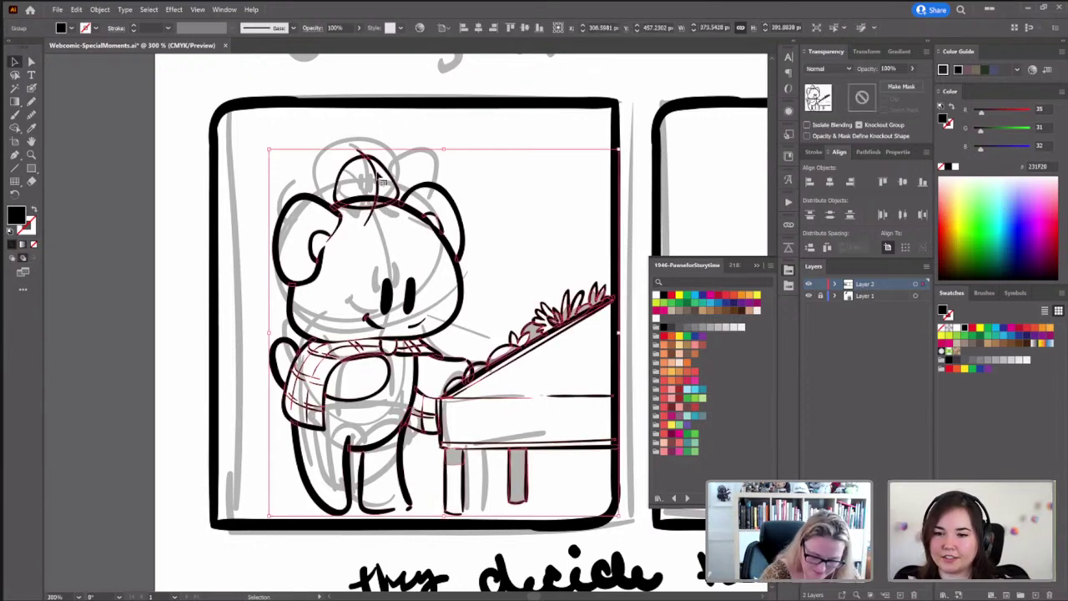
double_click(380, 179)
click(384, 182)
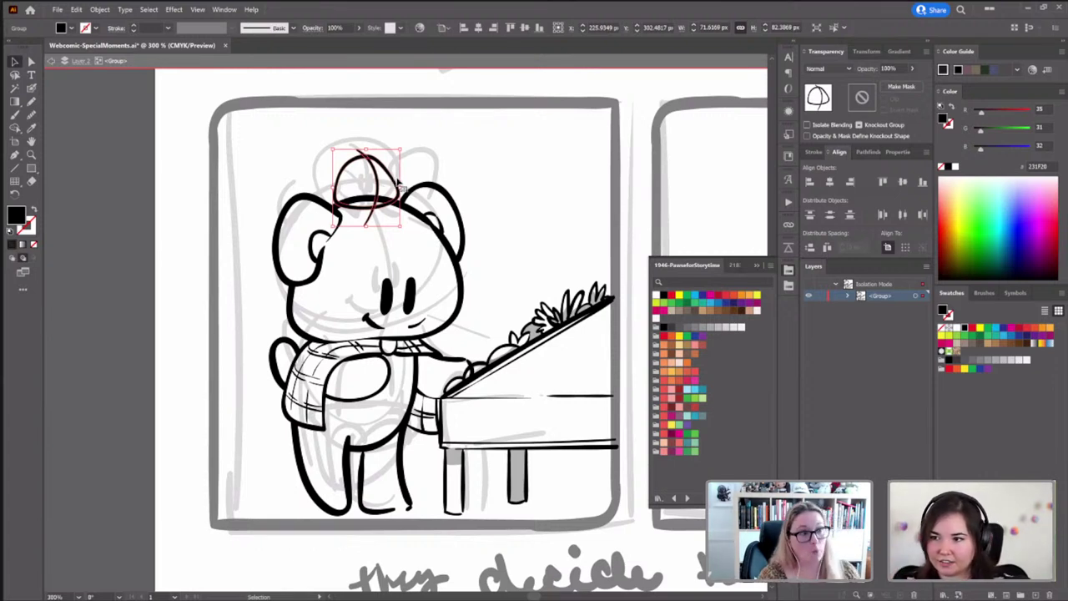
click(541, 186)
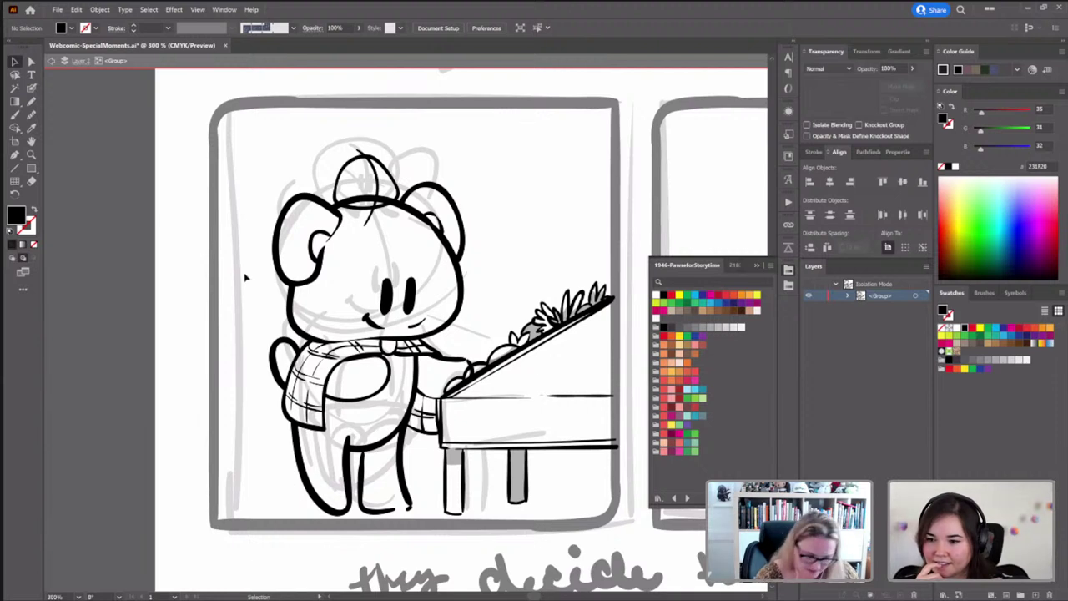
click(534, 333)
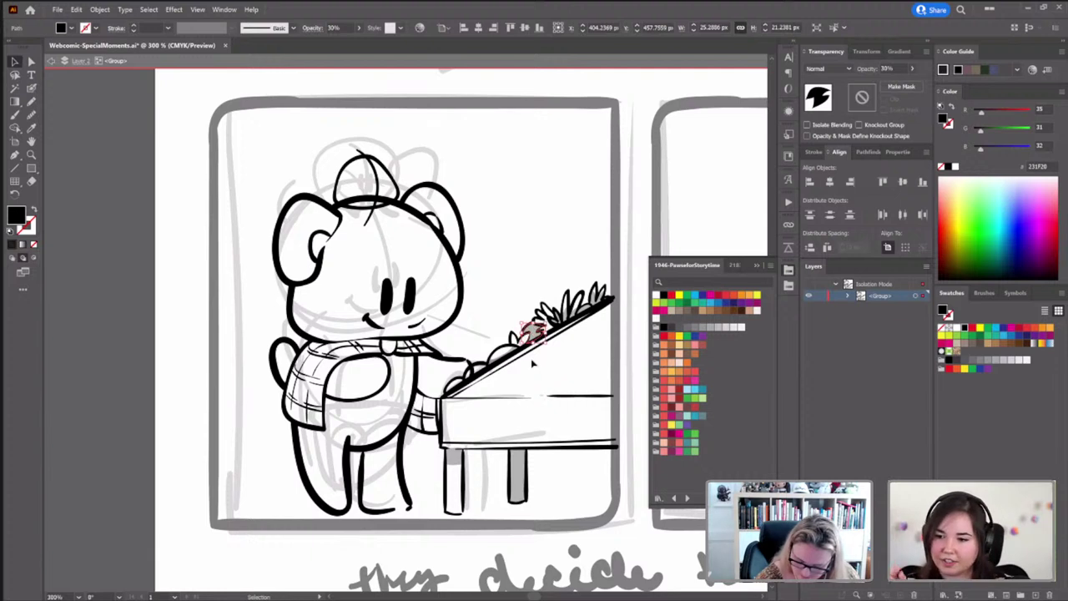
click(504, 355)
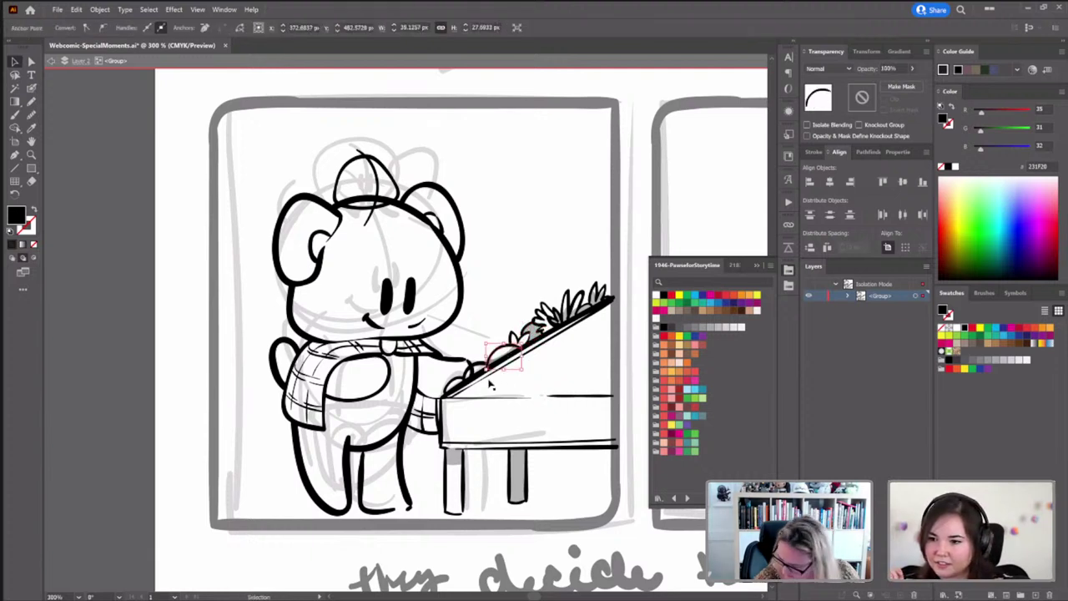
click(455, 328)
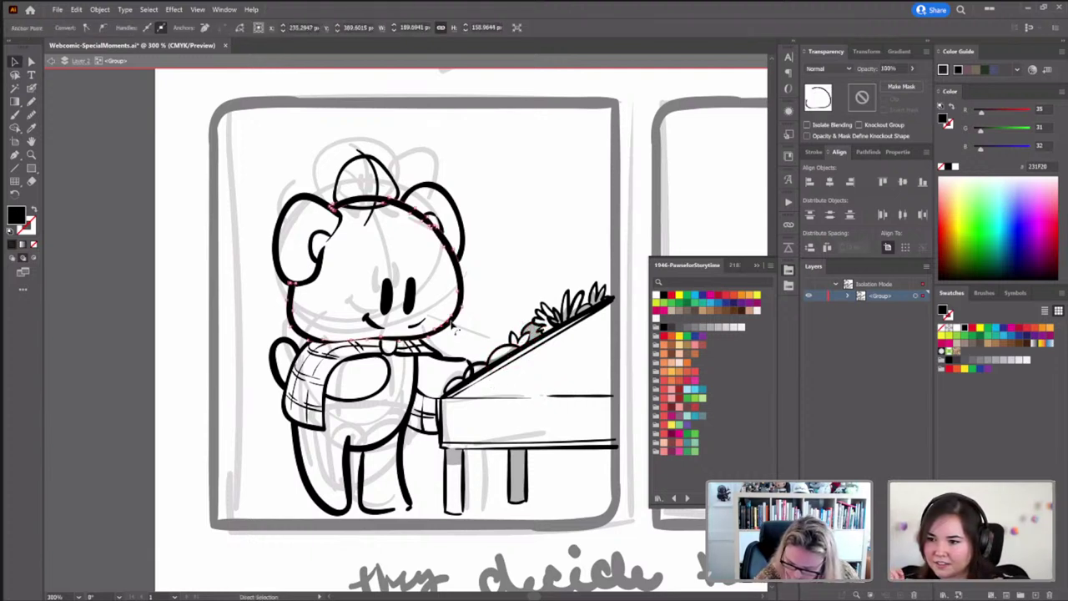
click(445, 193)
key(a)
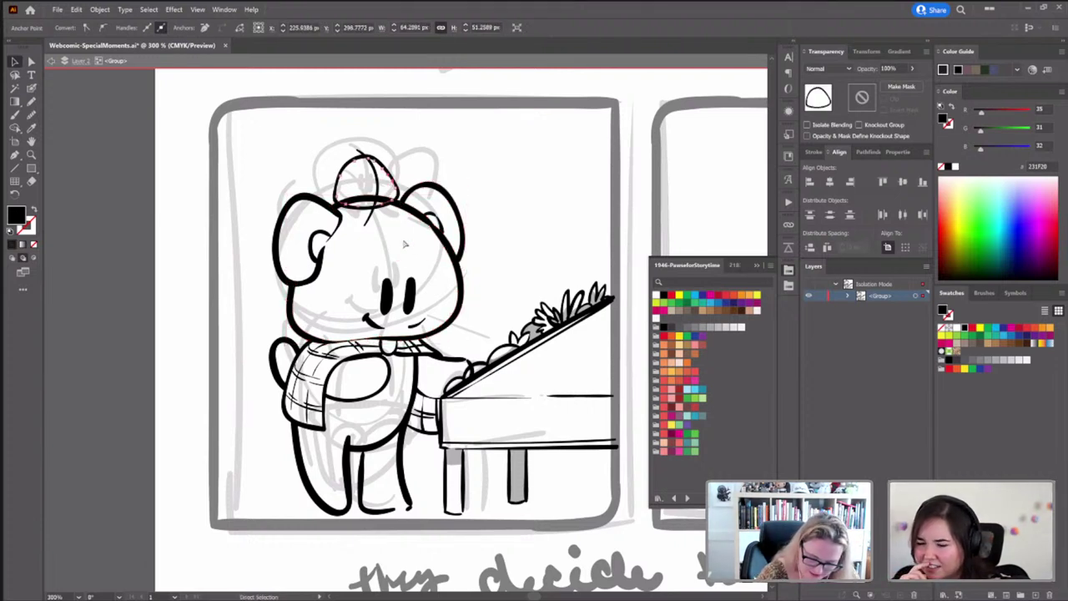
click(498, 201)
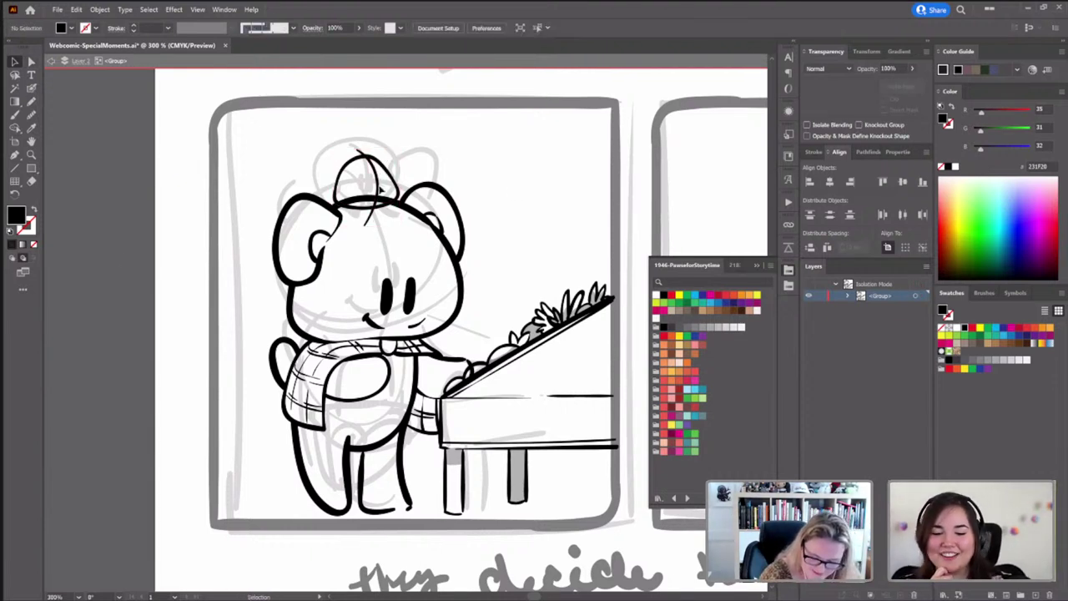
Isolate the cap and Blob Brush thicker strokes over its left outline, right side and brim
double_click(388, 175)
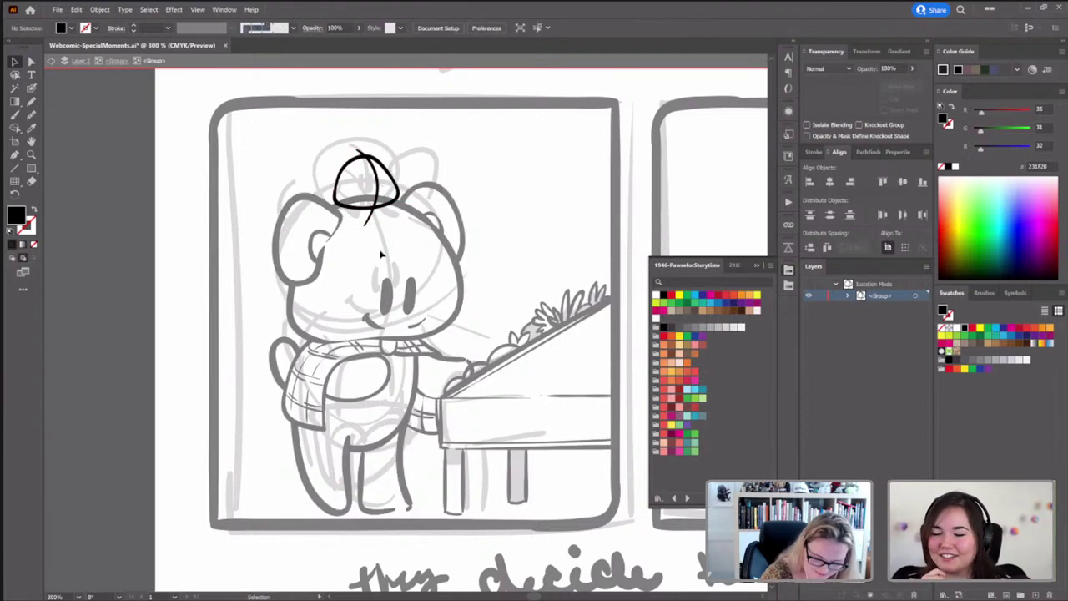
click(31, 88)
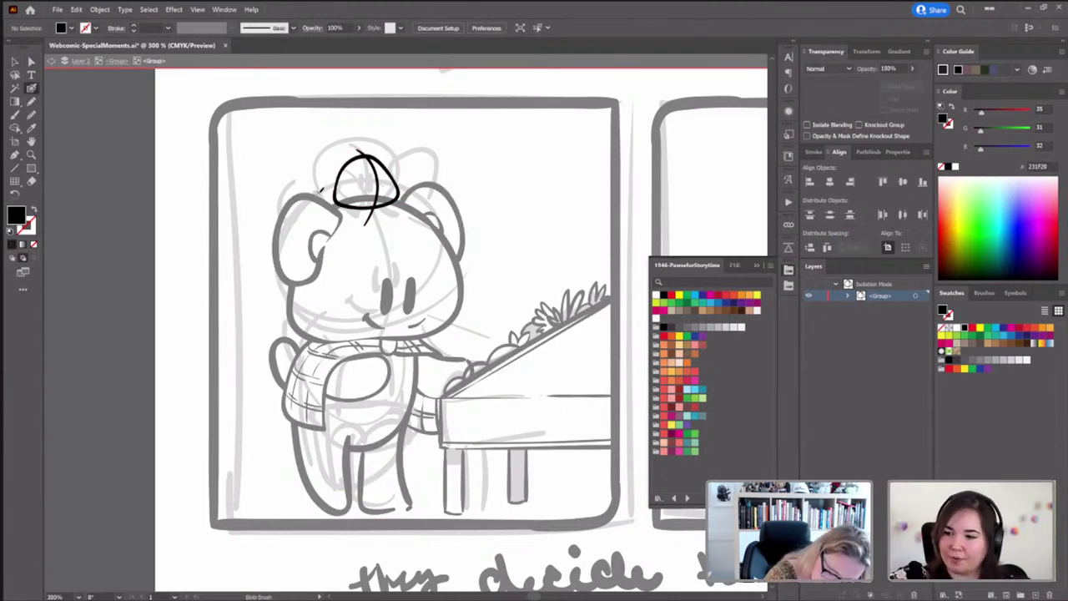
mouse_move(321, 192)
mouse_down()
mouse_move(357, 152)
mouse_move(318, 190)
mouse_move(383, 215)
mouse_up()
key(shift+x)
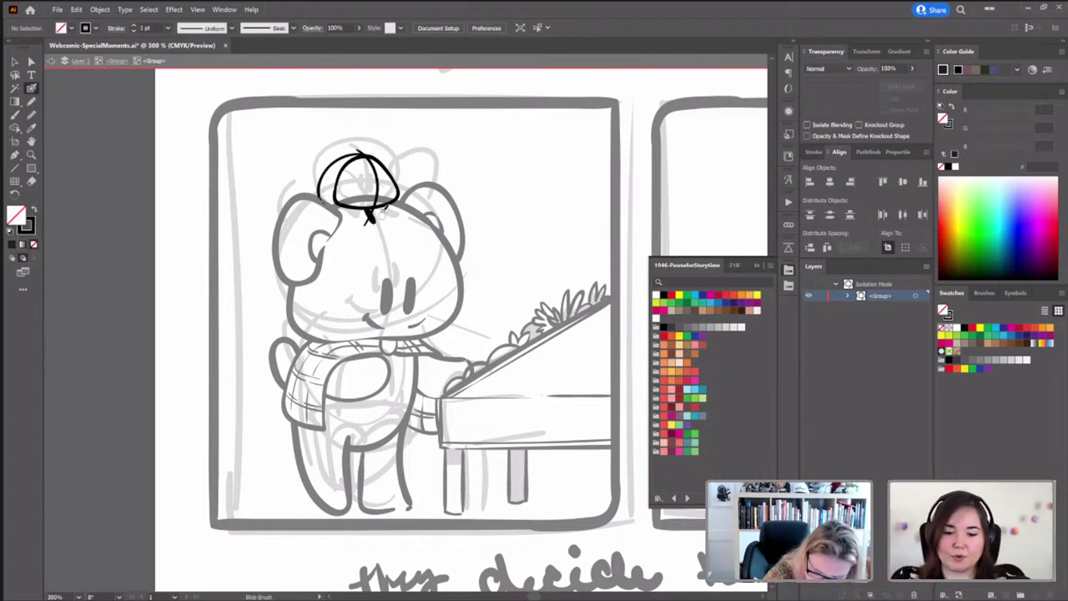
mouse_move(377, 177)
mouse_down()
mouse_move(374, 195)
mouse_move(385, 197)
mouse_move(369, 201)
mouse_up()
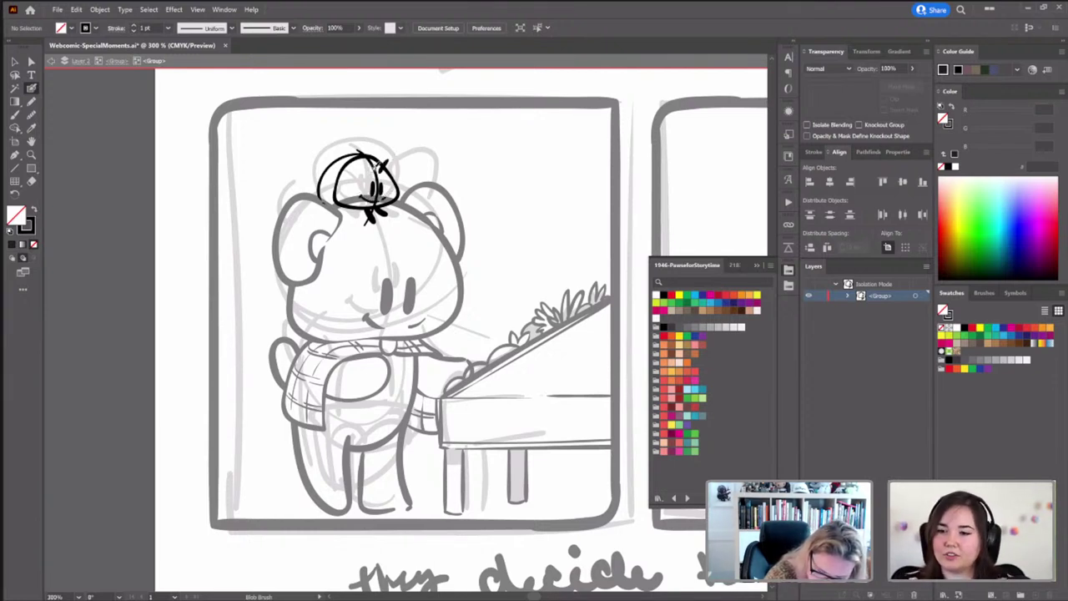
drag(388, 167, 391, 187)
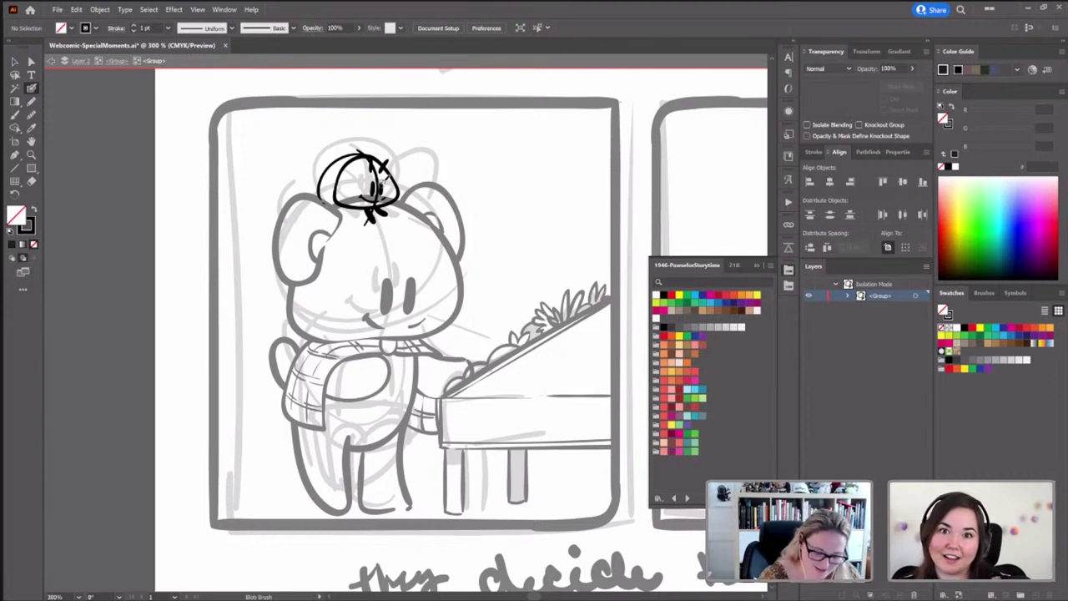
key(v)
click(325, 209)
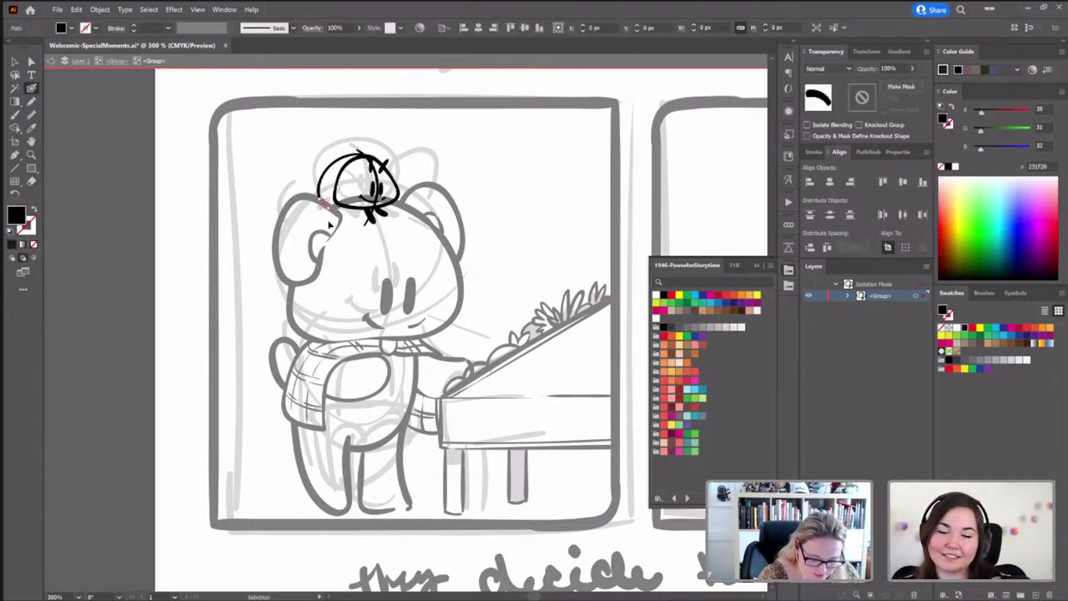
key(shift+b)
key(ctrl+shift+a)
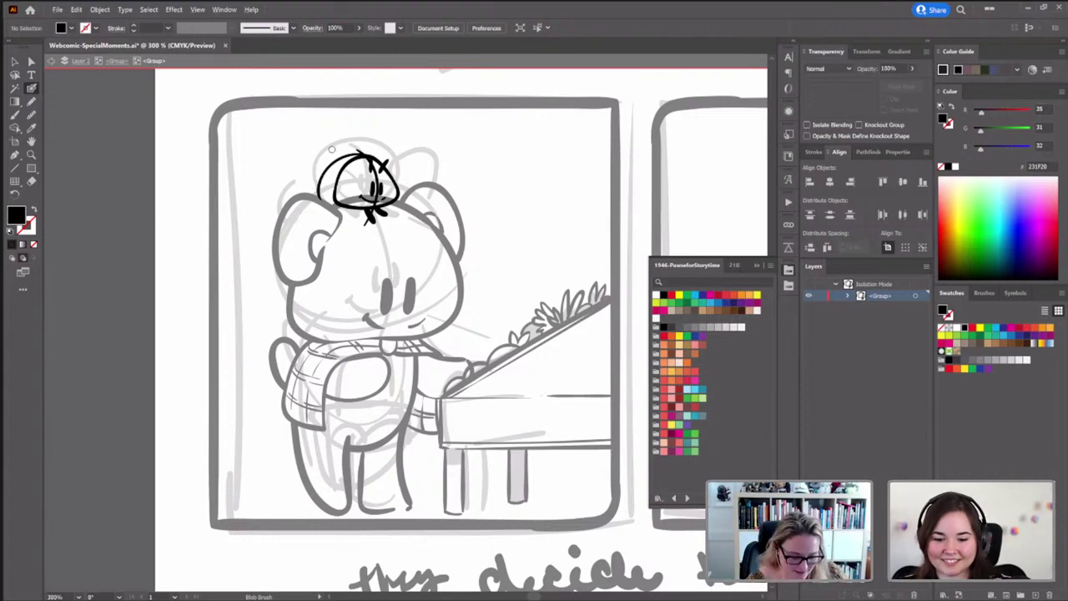
scroll(320, 180, up, 2)
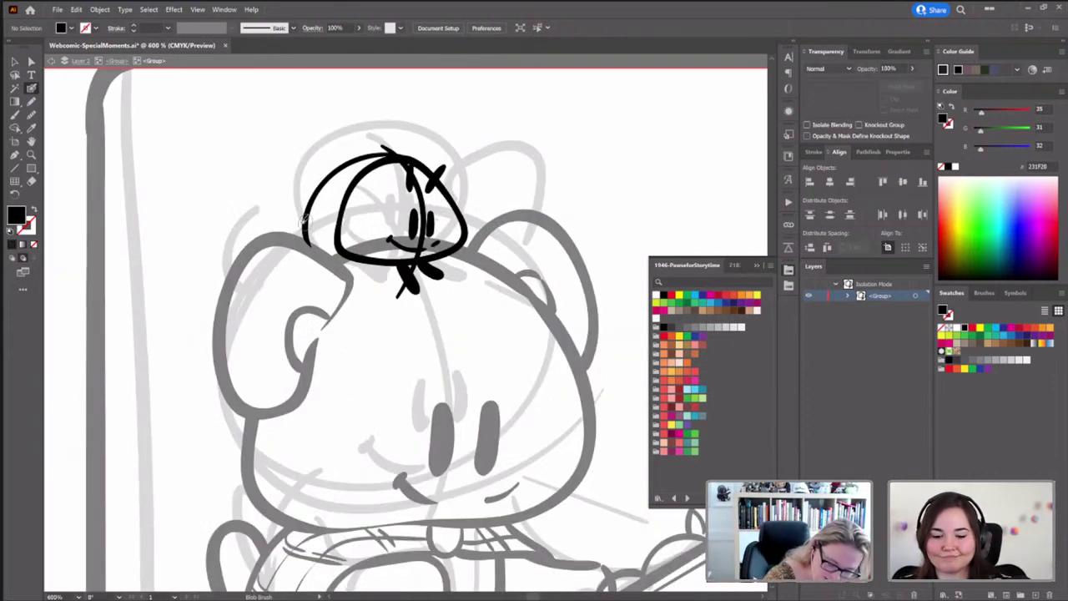
Paint a thick Blob Brush arc for the cap's visor, redoing the first attempt
mouse_move(311, 219)
mouse_down()
mouse_move(340, 215)
mouse_move(319, 189)
mouse_move(328, 176)
mouse_move(390, 152)
mouse_up()
key(shift+x)
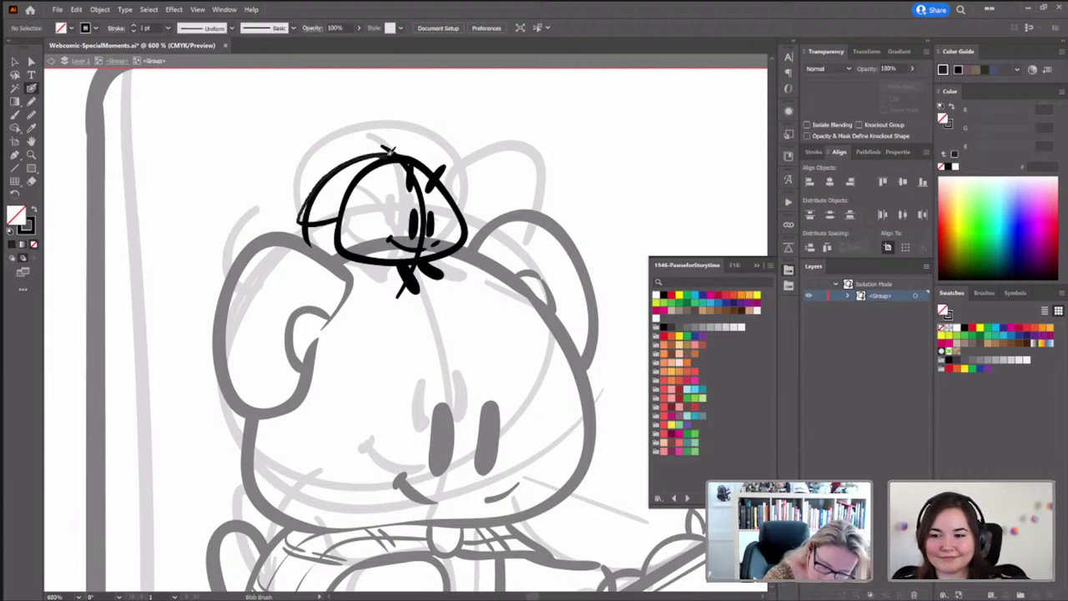
key(ctrl+z)
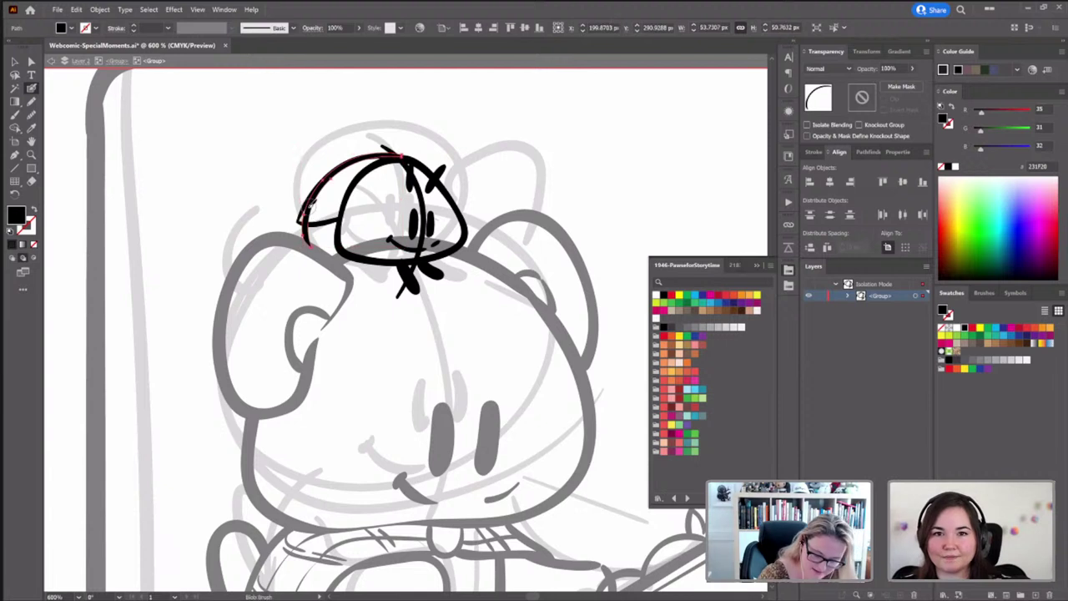
mouse_move(380, 153)
mouse_down()
mouse_move(332, 170)
mouse_move(301, 204)
mouse_move(304, 224)
mouse_up()
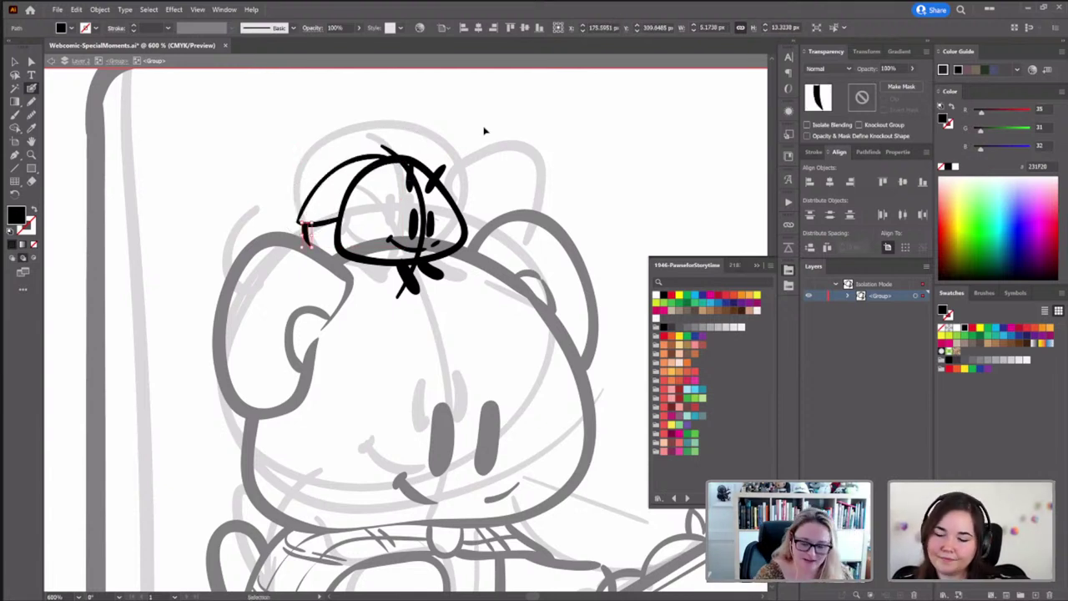
key(ctrl+shift+a)
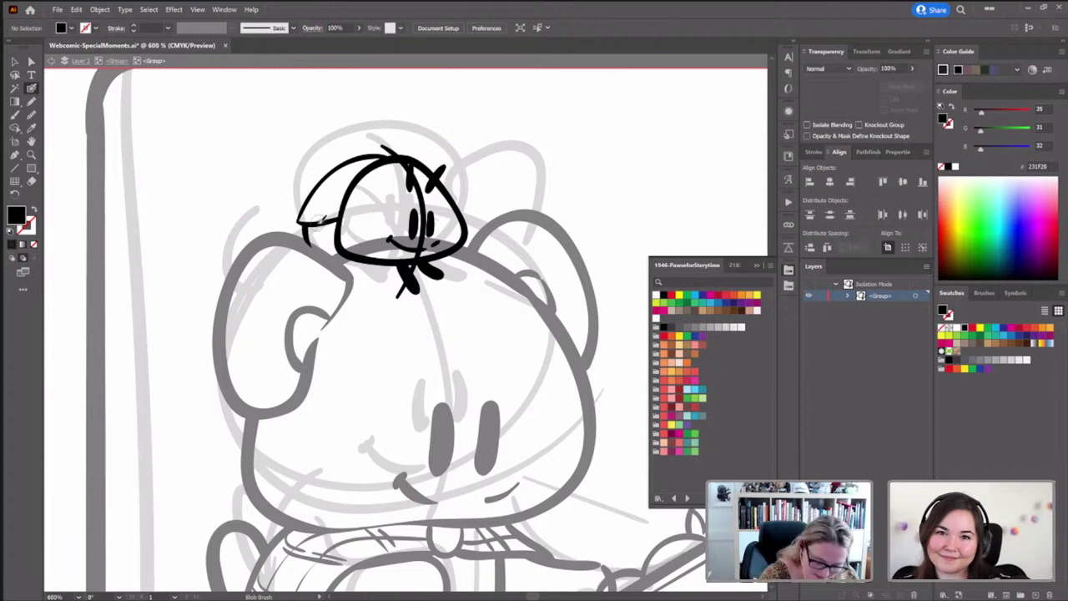
Fill the underside of the brim, draw a crown-to-brim seam, and ink along the cap's top
key(shift+x)
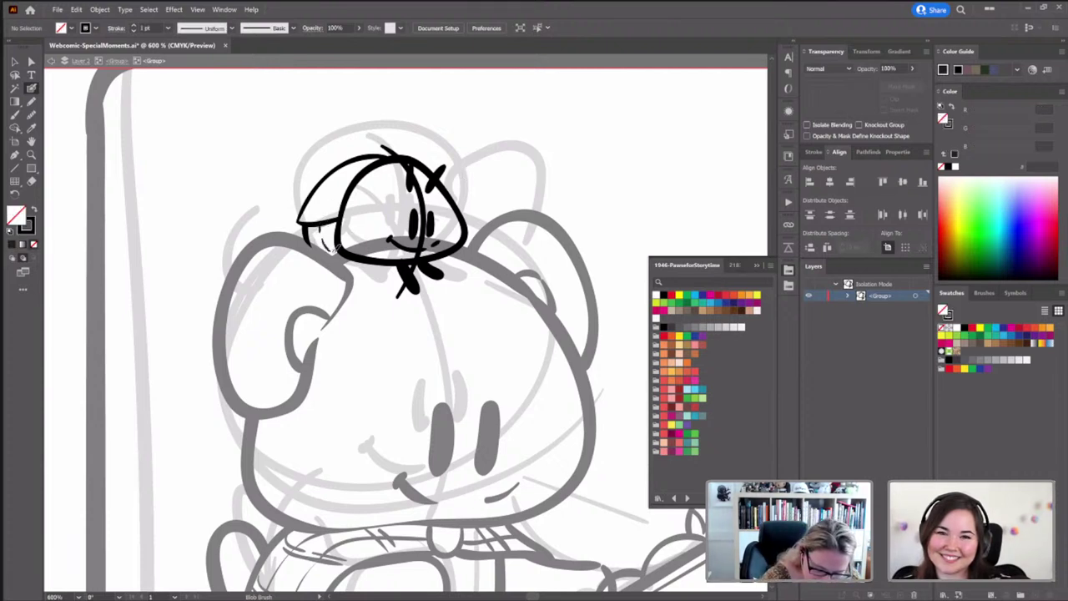
mouse_move(331, 259)
mouse_down()
mouse_move(324, 248)
mouse_move(352, 260)
mouse_up()
drag(432, 292, 457, 313)
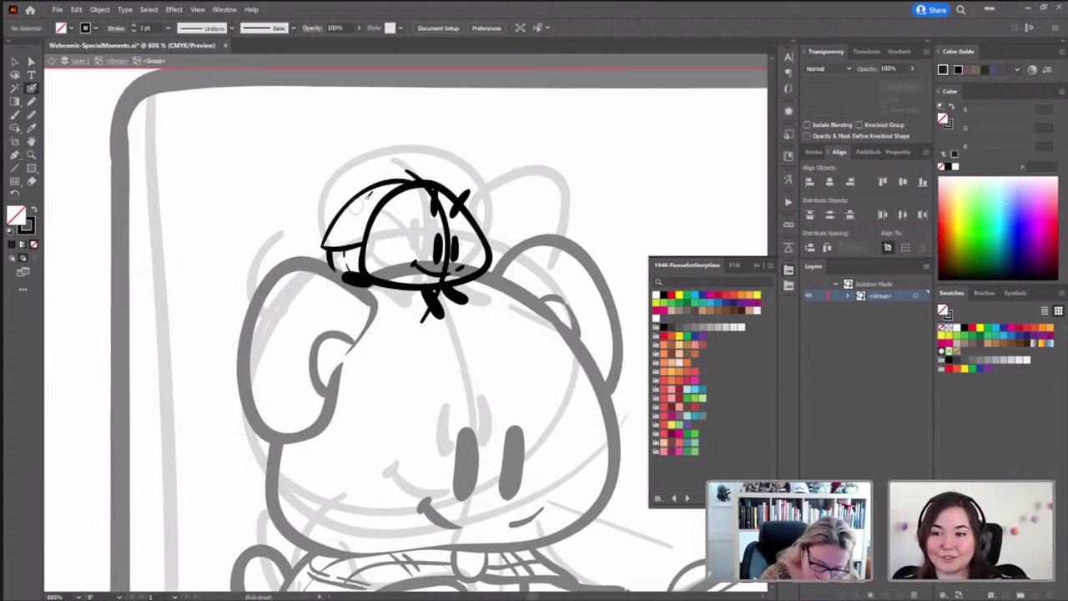
mouse_move(376, 195)
mouse_down()
mouse_move(336, 221)
mouse_move(350, 225)
mouse_move(347, 262)
mouse_up()
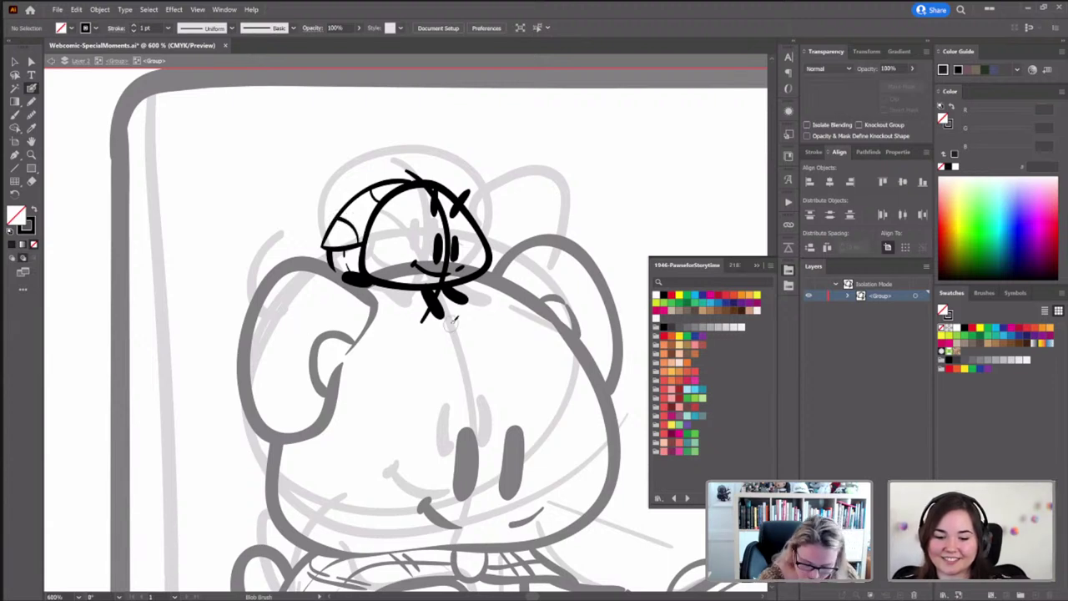
drag(452, 323, 411, 331)
drag(349, 187, 403, 184)
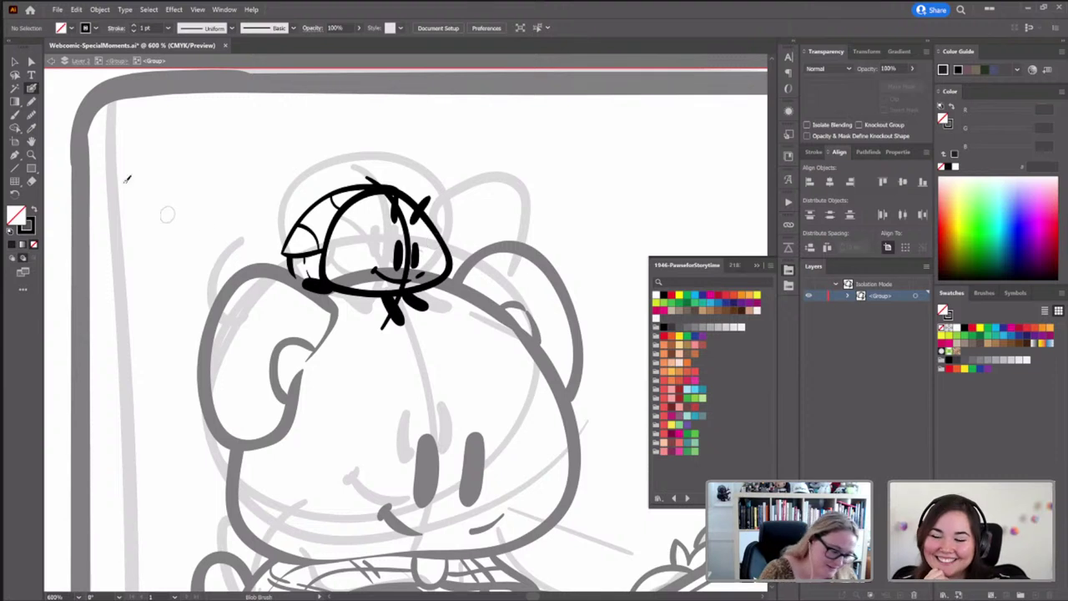
Pencil a shadow shape along the cap's lower edge at 30% opacity, undoing a stray thin line
click(32, 101)
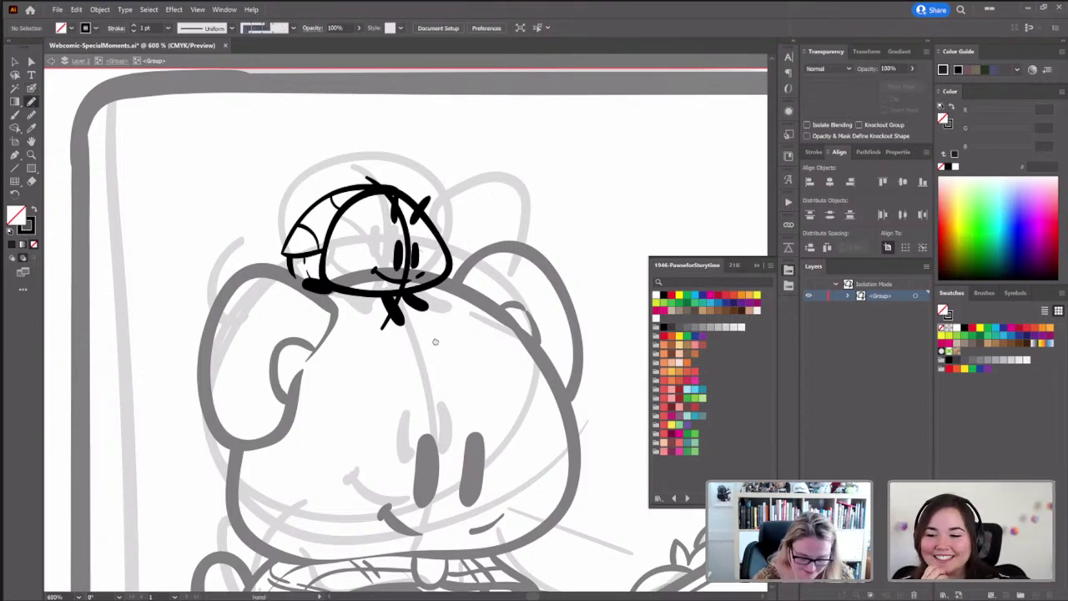
scroll(518, 185, down, 2)
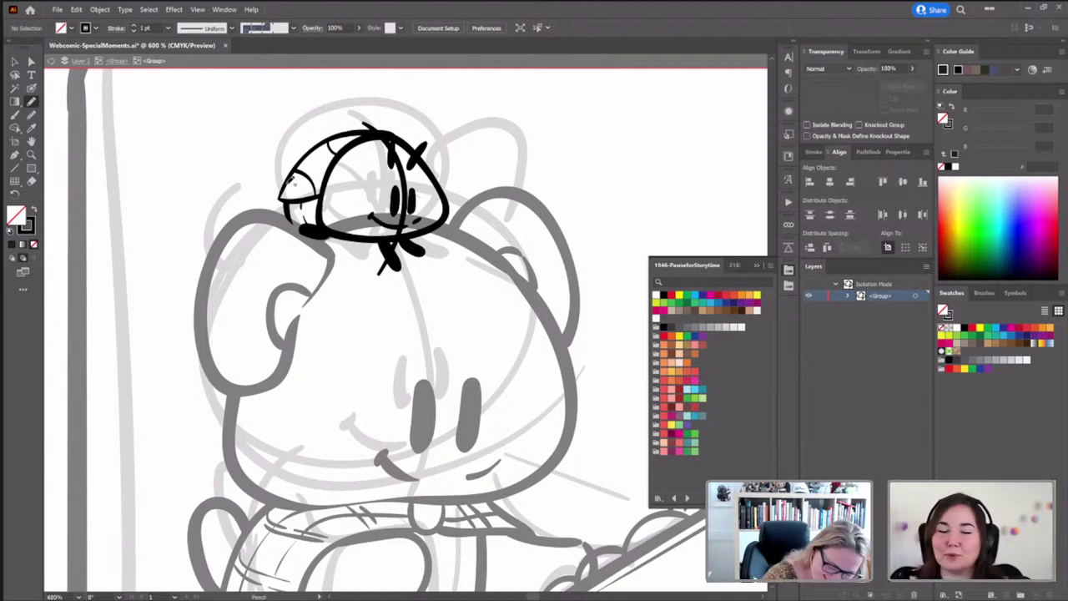
mouse_move(326, 185)
mouse_down()
mouse_move(372, 230)
mouse_move(414, 232)
mouse_move(402, 241)
mouse_move(420, 252)
mouse_move(406, 247)
mouse_move(410, 262)
mouse_move(384, 244)
mouse_move(321, 237)
mouse_move(282, 187)
mouse_up()
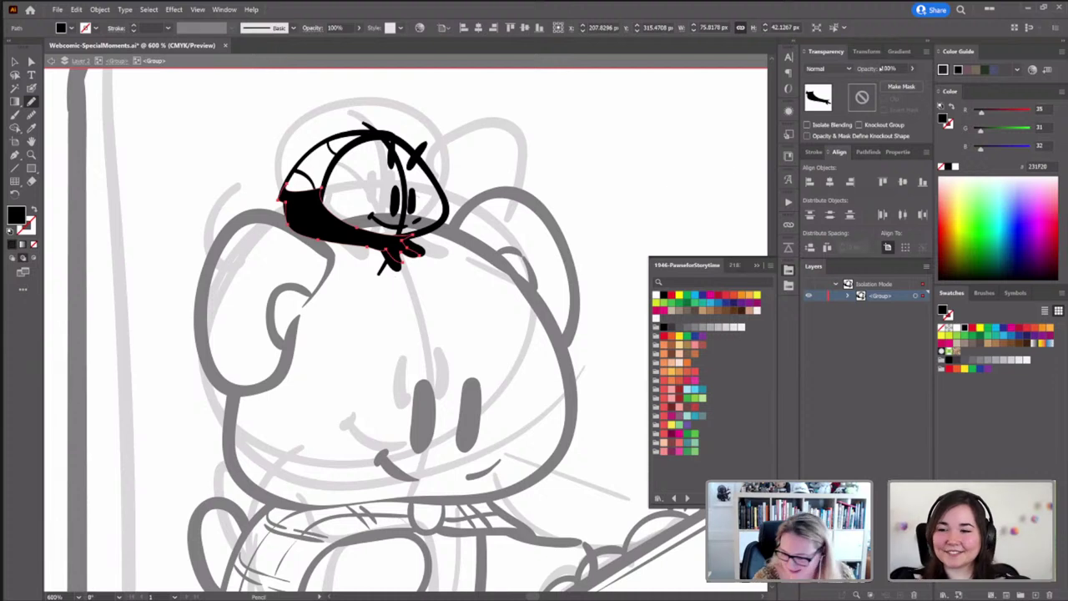
text(30)
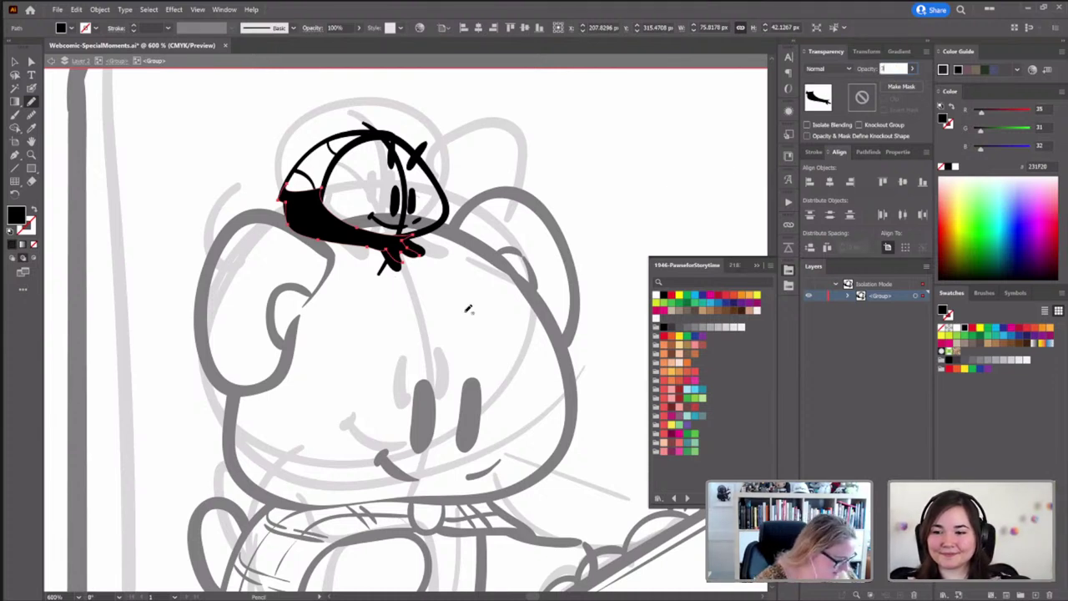
key(Return)
ctrl+click(546, 169)
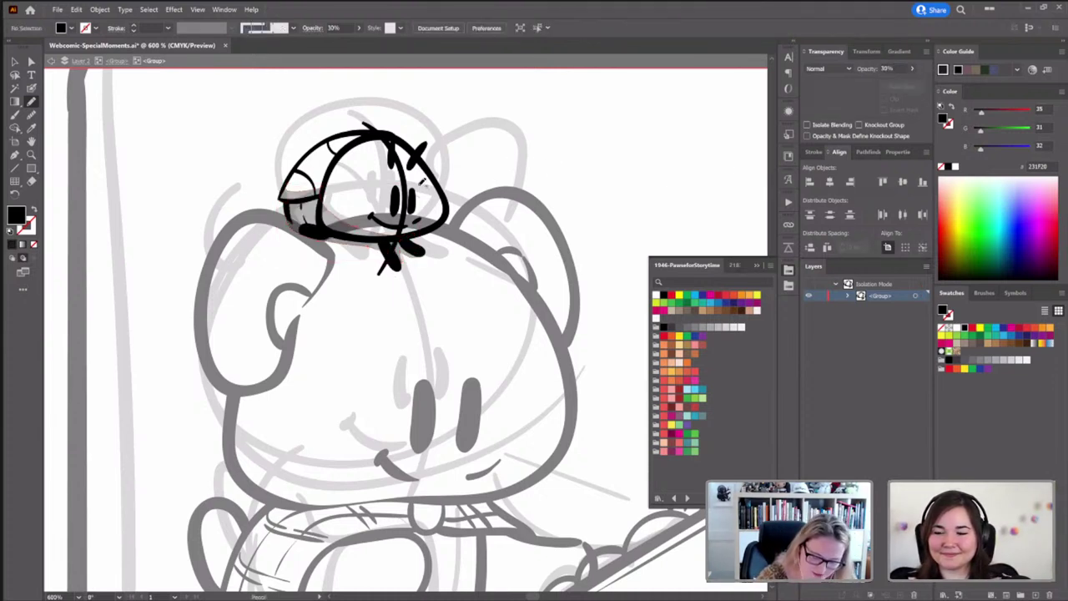
drag(365, 123, 379, 274)
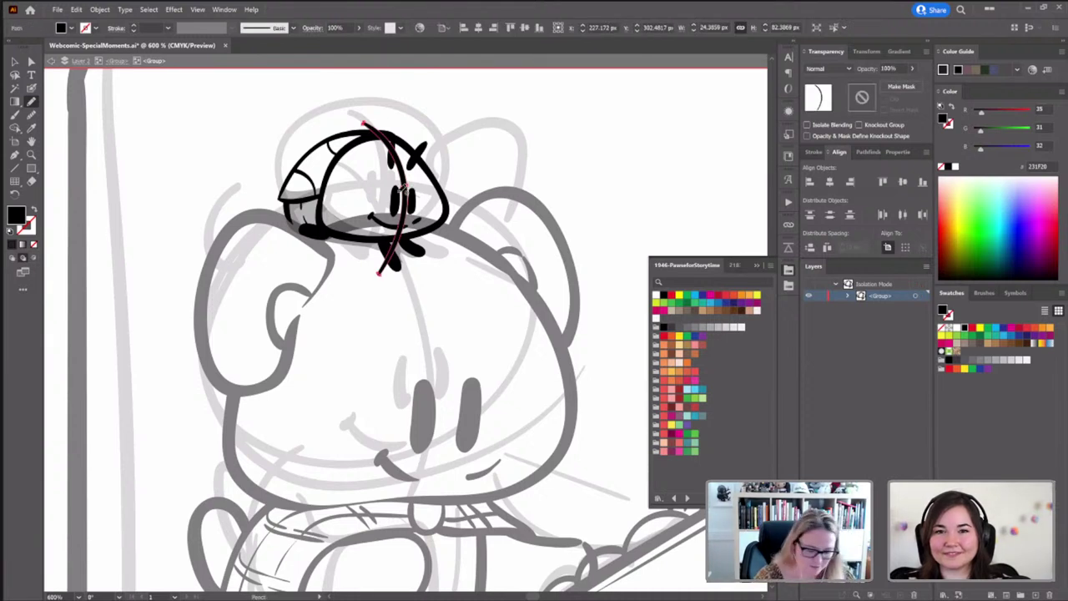
key(ctrl+z)
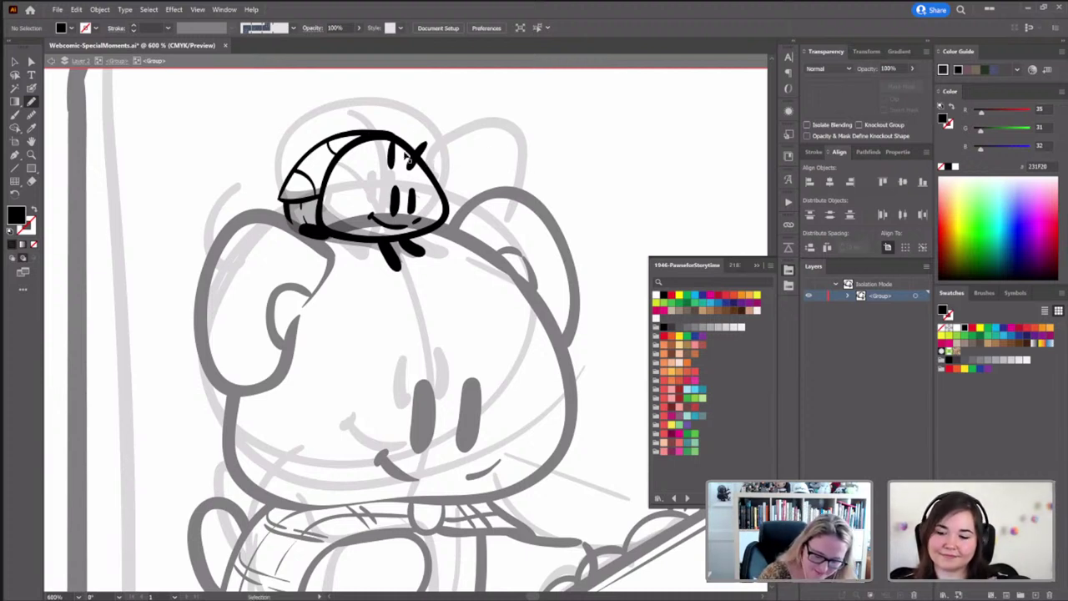
Draw a short mark on the cap, then select and delete it
drag(392, 140, 391, 169)
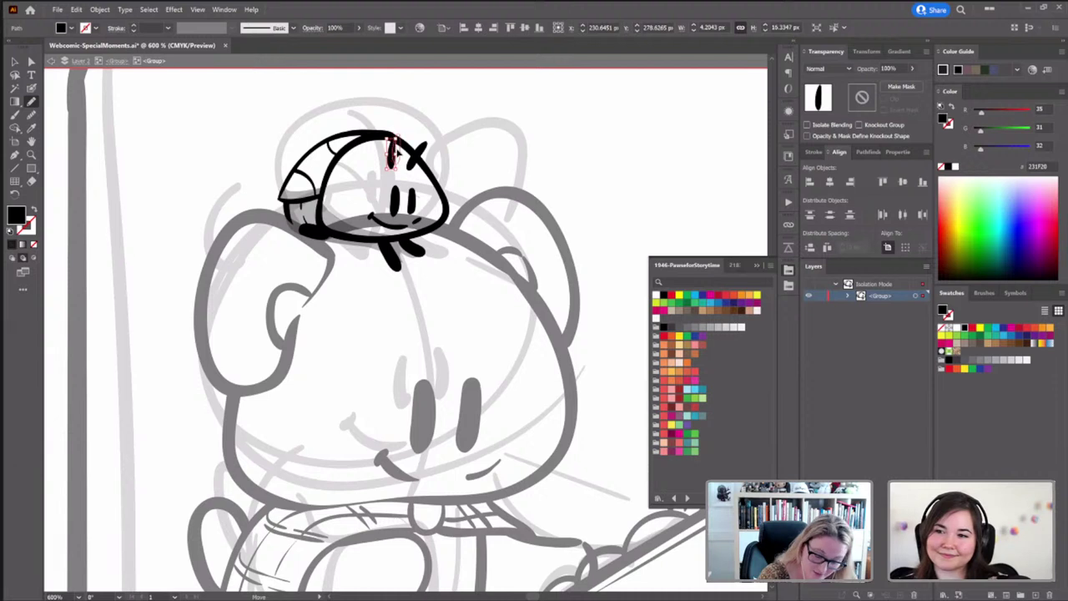
drag(396, 147, 404, 143)
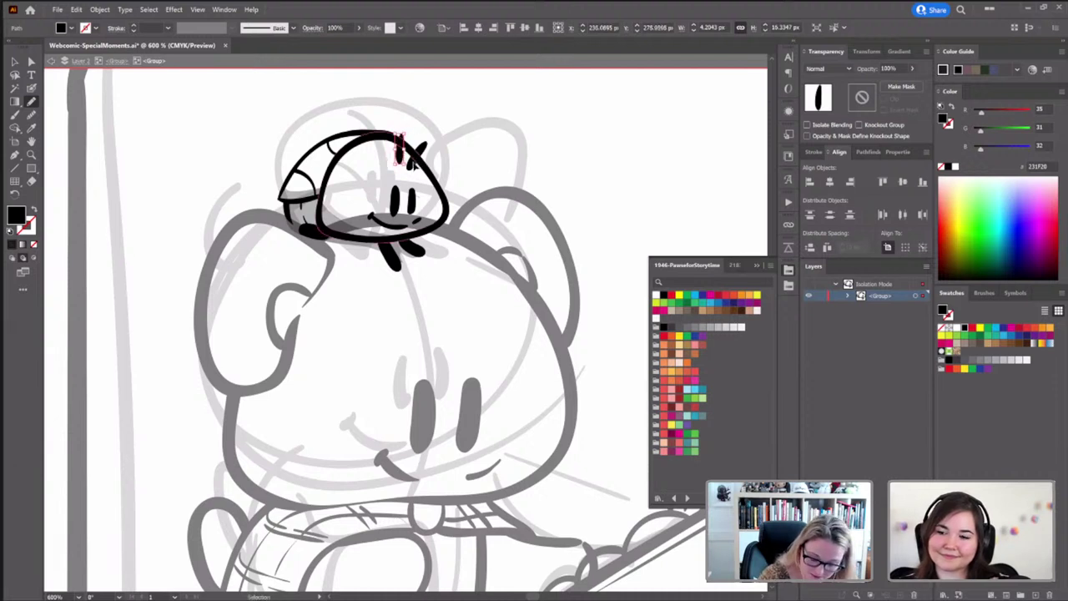
click(414, 157)
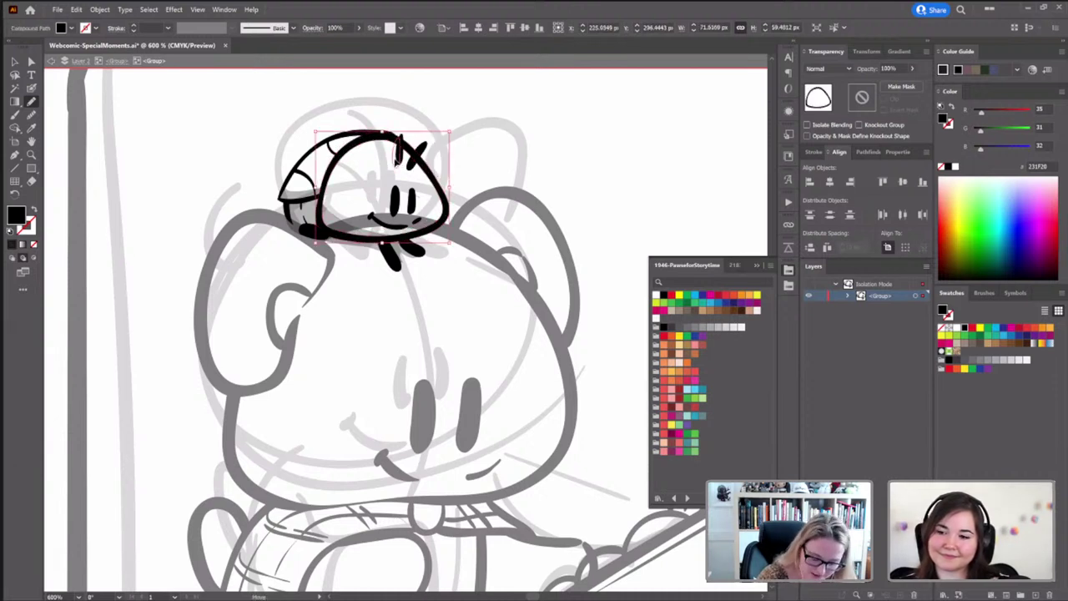
click(396, 161)
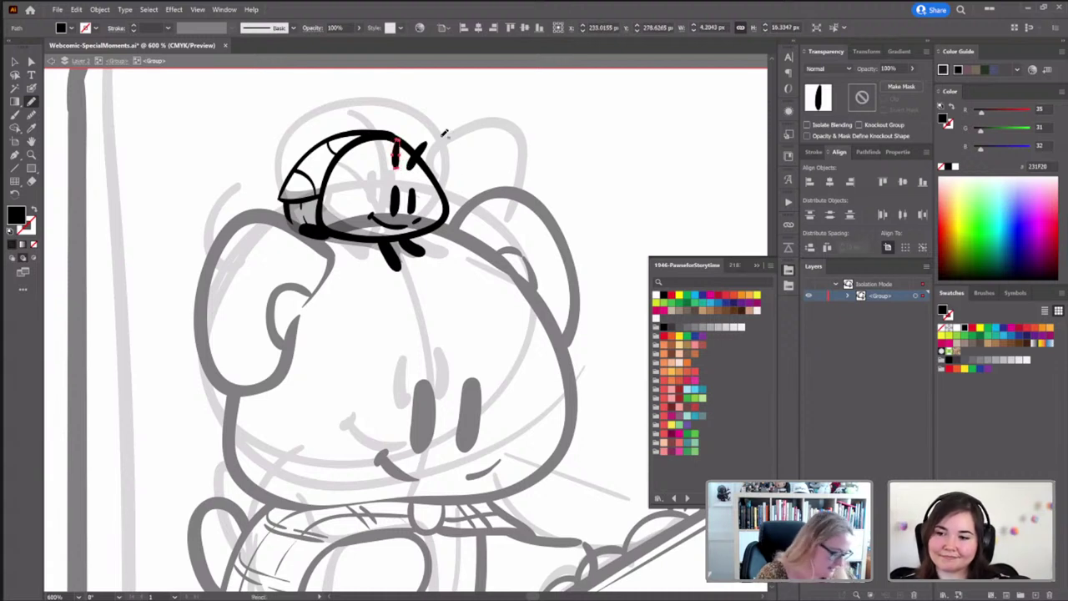
key(Delete)
With a black-fill Blob Brush, touch up the right eye and paint three tuft strokes atop the cap
key(shift+b)
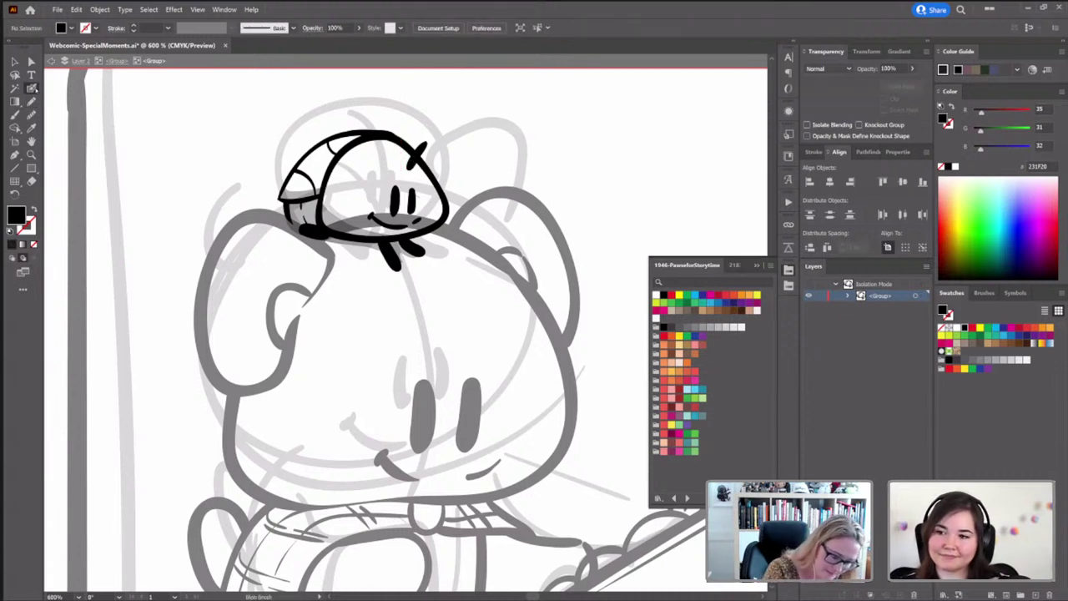
drag(392, 148, 399, 171)
key(shift+x)
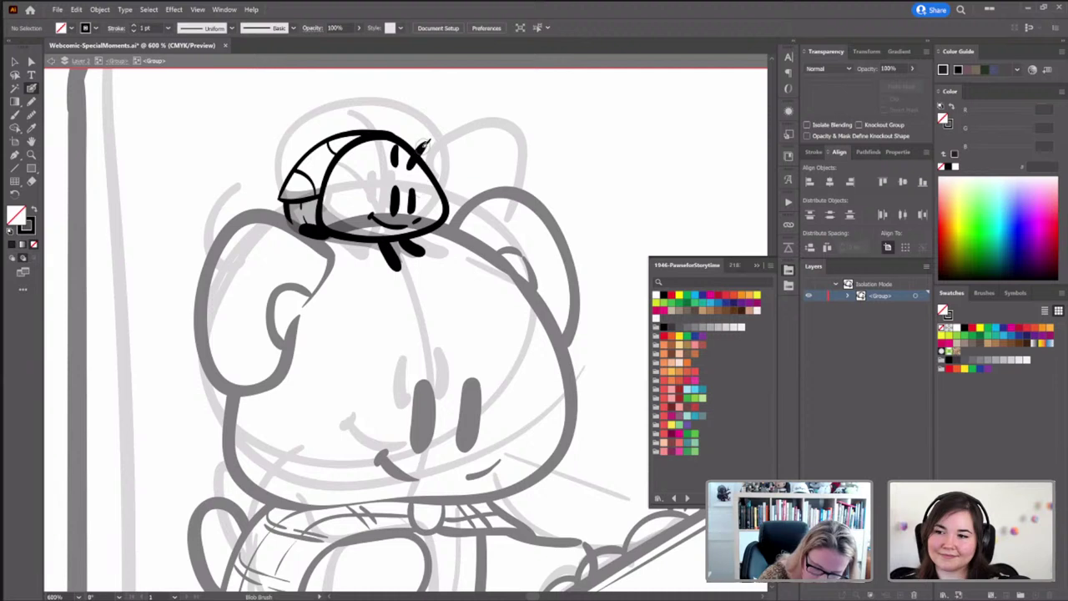
key(shift+x)
mouse_move(410, 190)
mouse_down()
mouse_move(411, 209)
mouse_move(411, 194)
mouse_up()
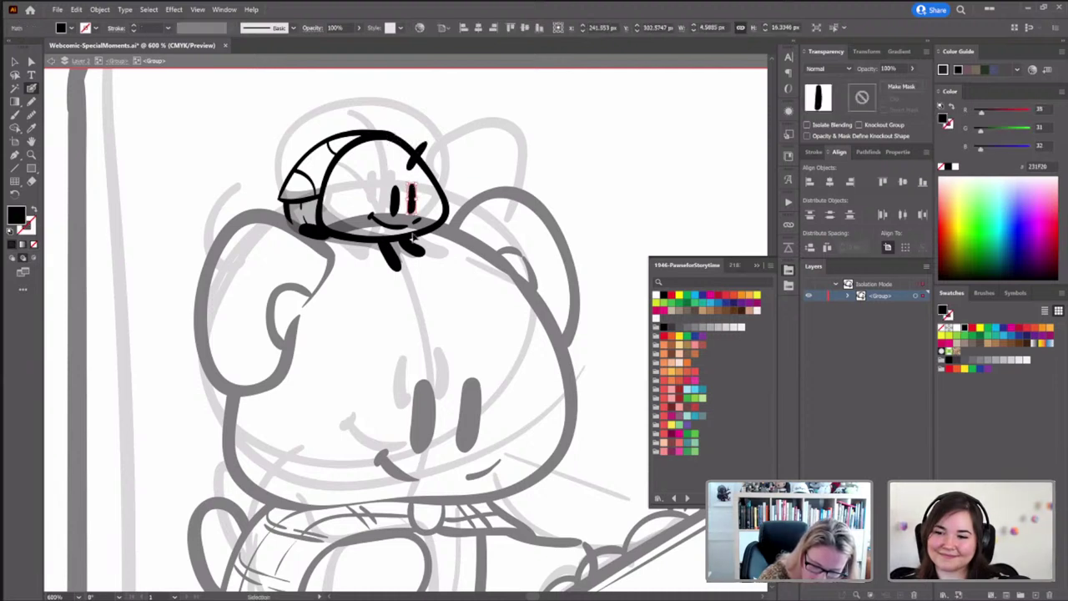
key(ctrl+shift+a)
drag(392, 146, 396, 169)
drag(407, 119, 394, 170)
key(shift+x)
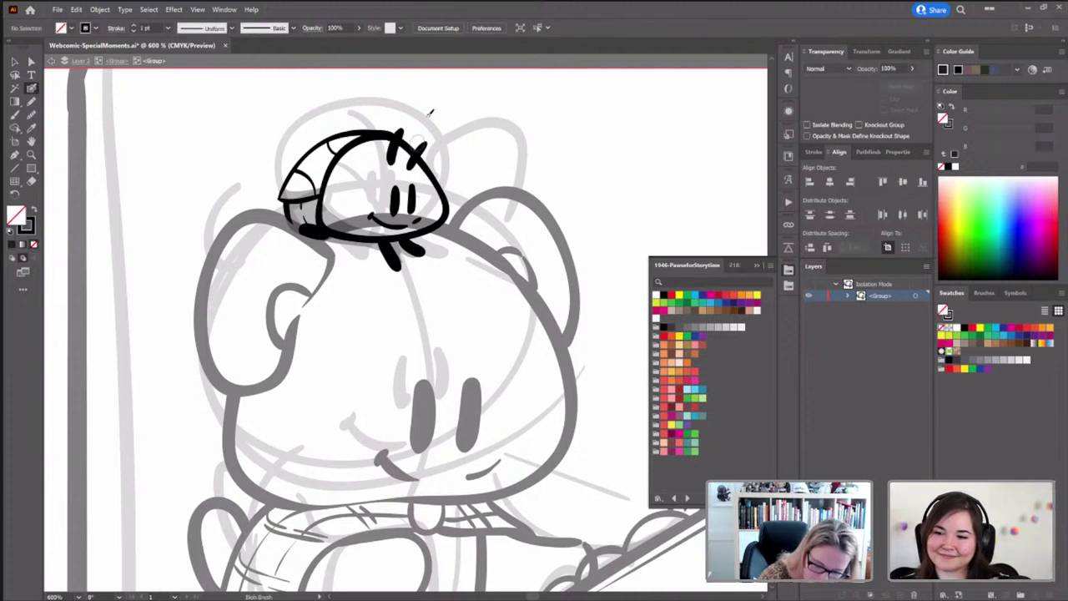
drag(424, 135, 425, 150)
key(shift+x)
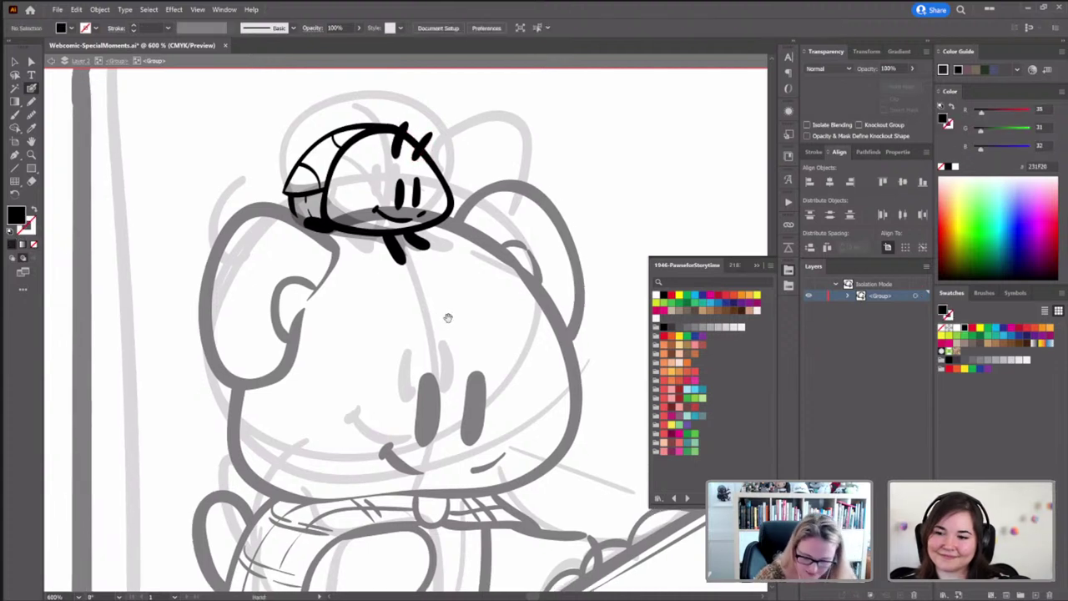
Zoom out and pan to frame the whole piano panel, then exit one isolation level to the bear's line-art group
scroll(446, 310, down, 1)
scroll(445, 309, left, 1)
key(n)
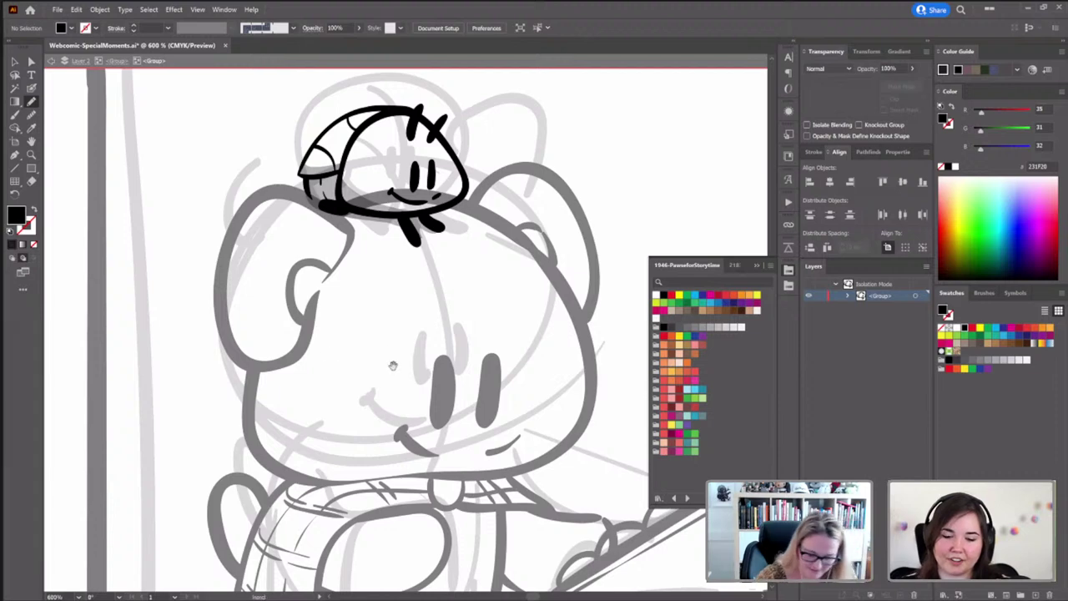
scroll(354, 325, down, 1)
scroll(354, 324, right, 1)
scroll(354, 325, down, 1)
scroll(354, 324, right, 1)
scroll(400, 312, down, 2)
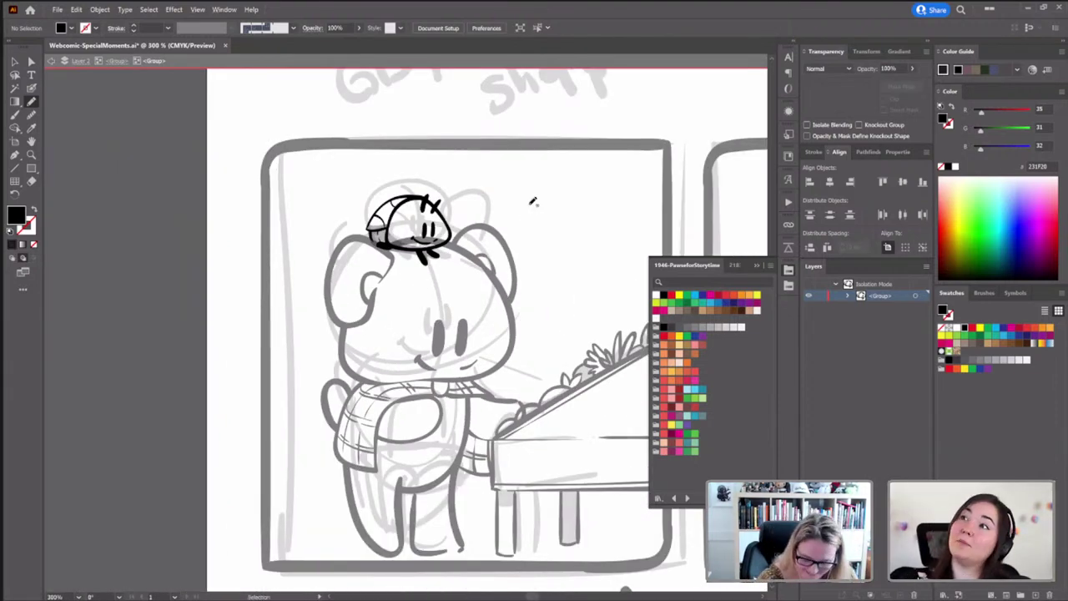
drag(480, 382, 462, 366)
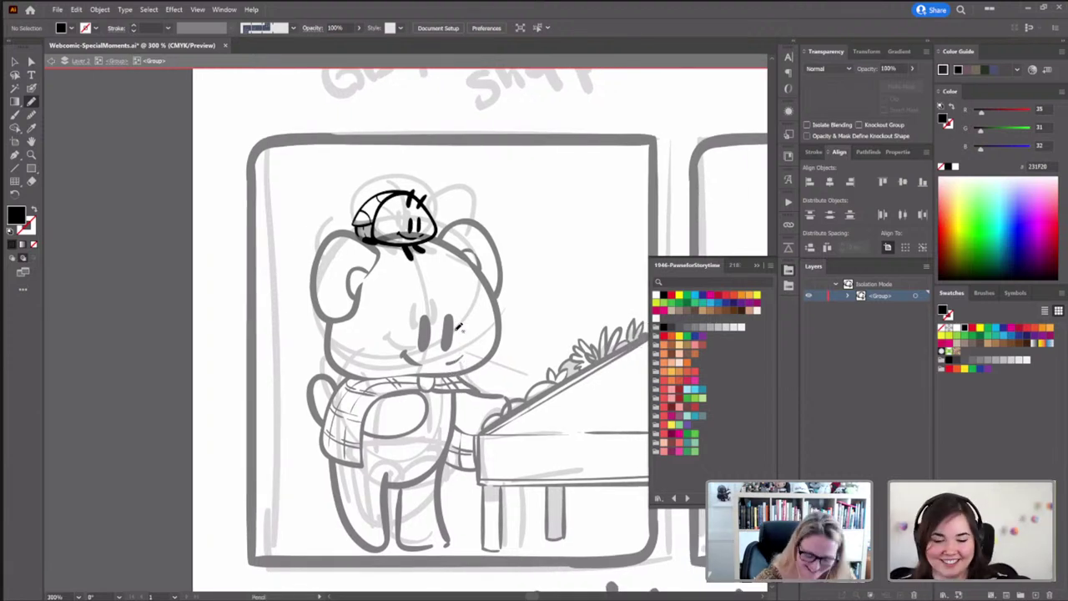
drag(460, 328, 443, 305)
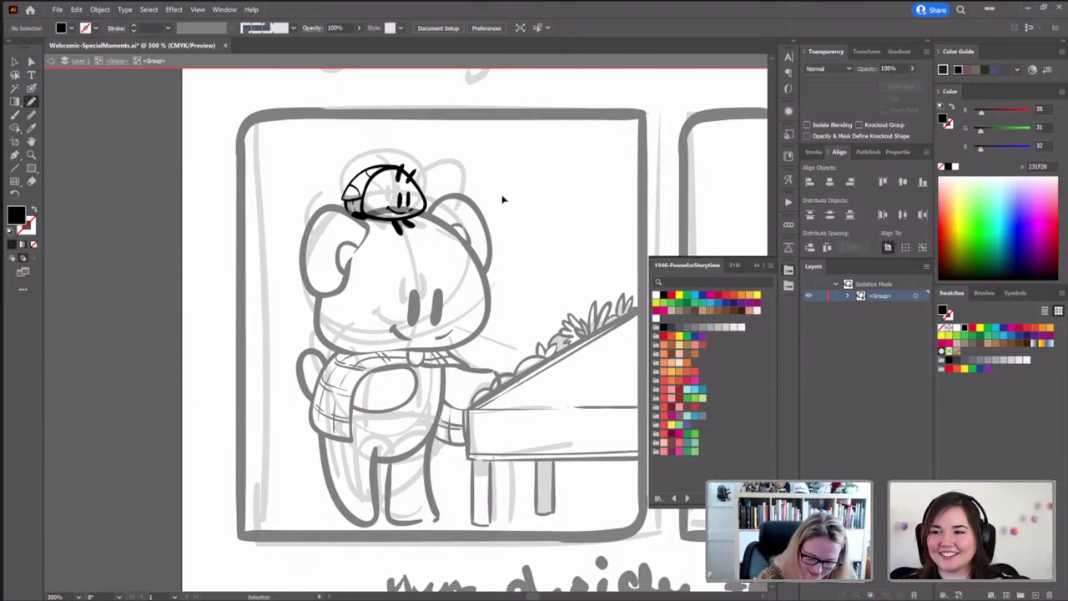
double_click(124, 83)
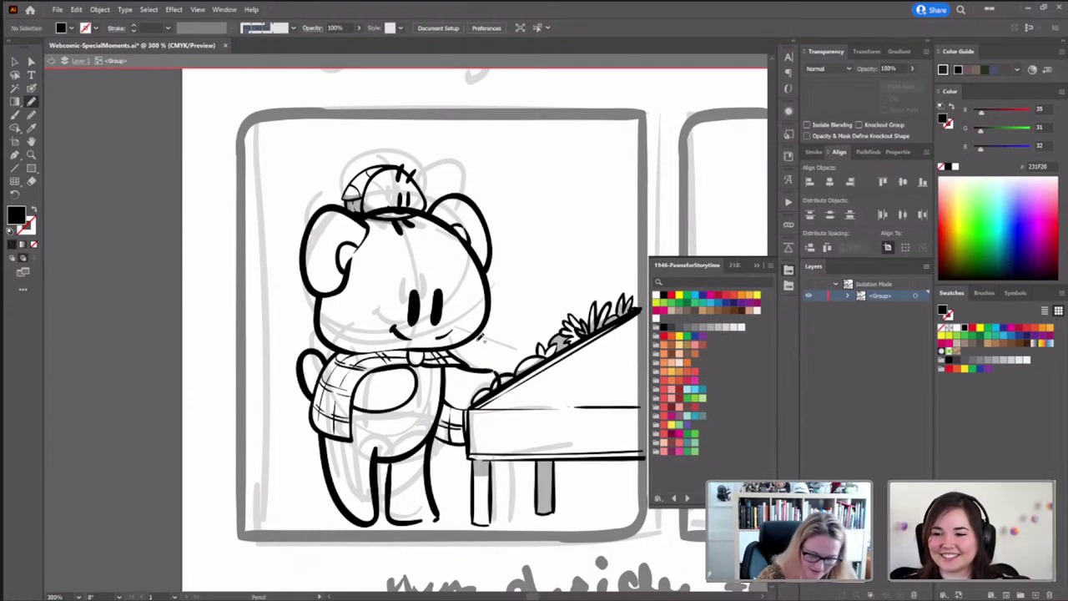
Pan down to the bear's feet, inspect its leg path with Direct Selection, then pick the Eyedropper
drag(435, 449, 399, 371)
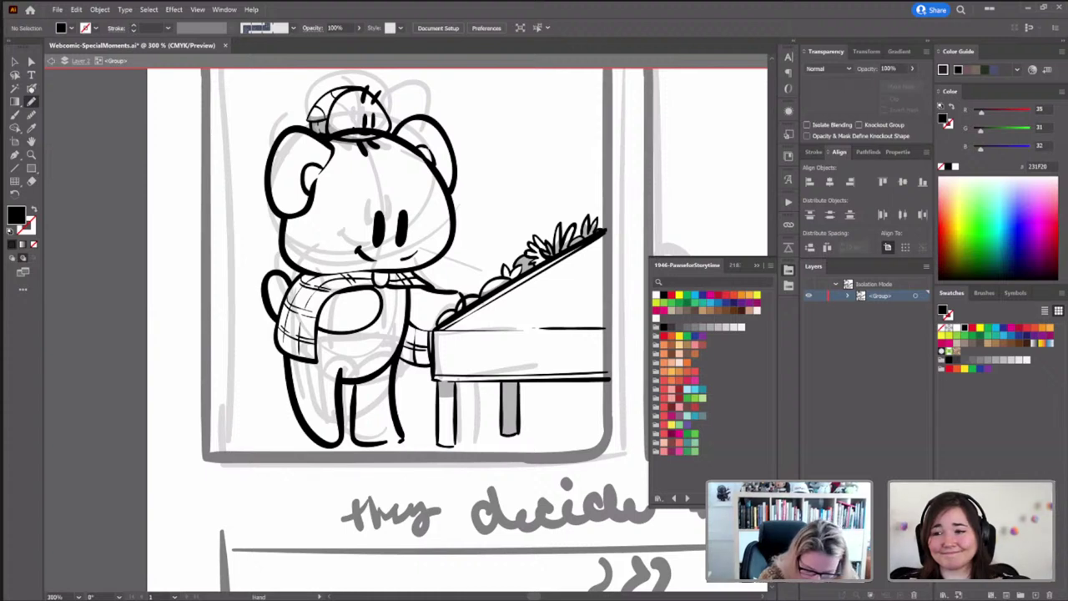
drag(400, 371, 406, 412)
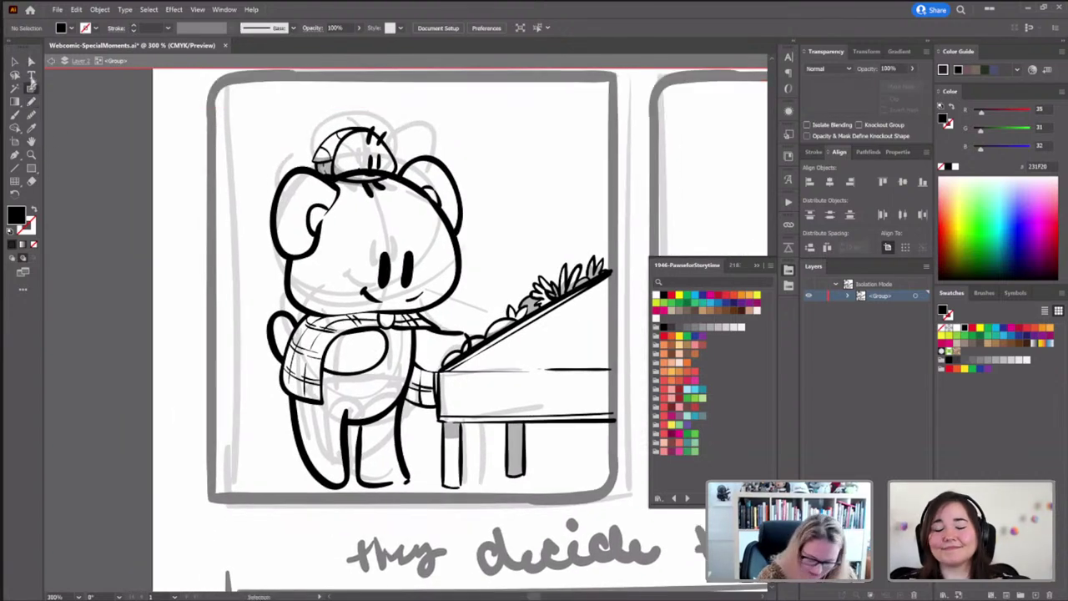
drag(362, 444, 393, 360)
key(shift+x)
click(31, 61)
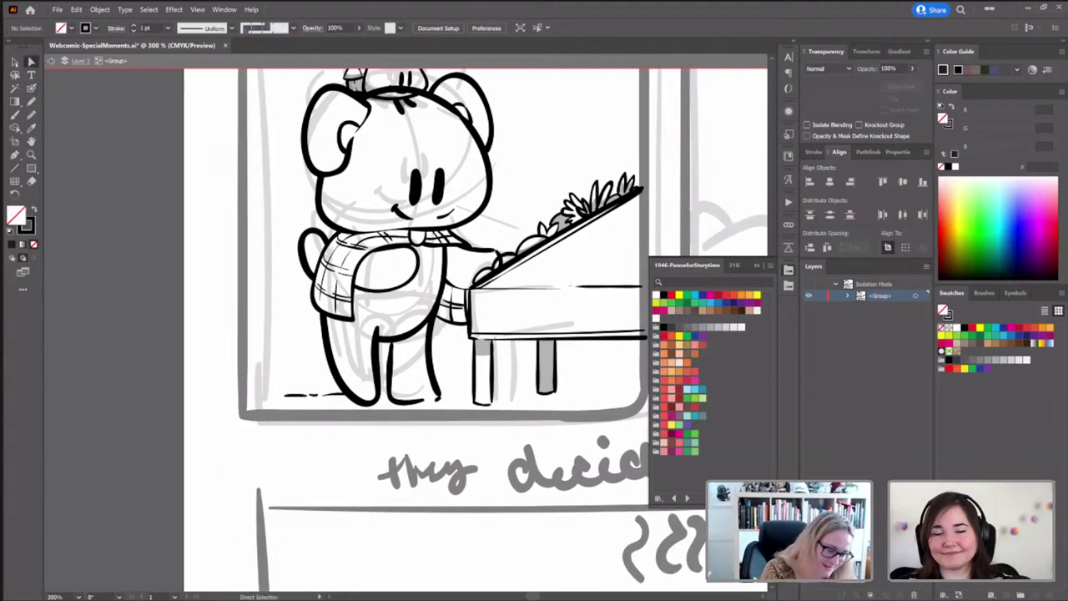
click(406, 340)
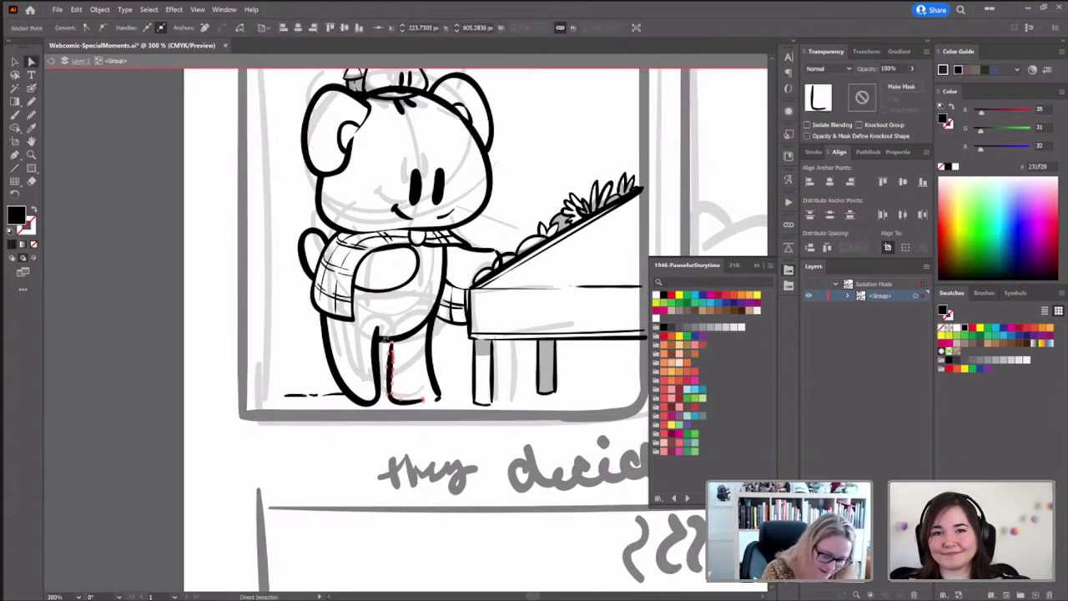
click(440, 377)
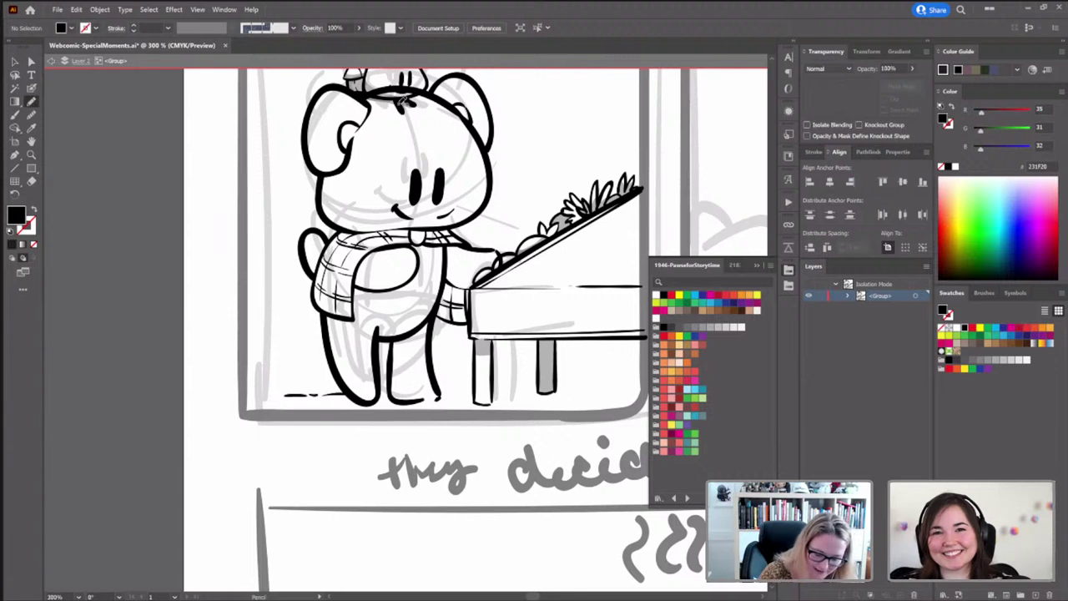
click(30, 128)
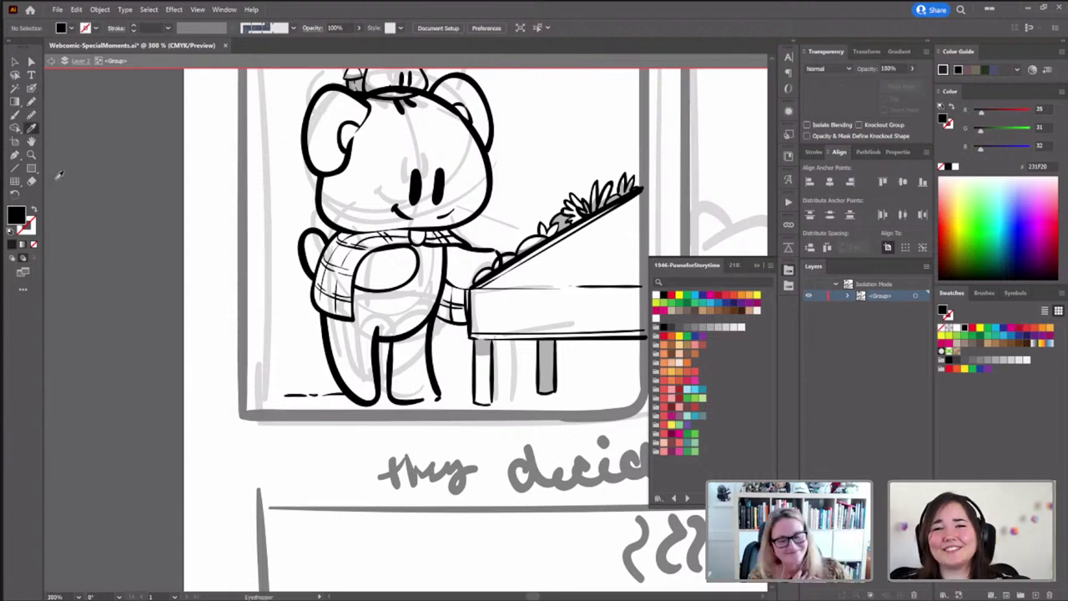
Sample the grey piano leg's translucent 30% opacity style for drawing
click(550, 358)
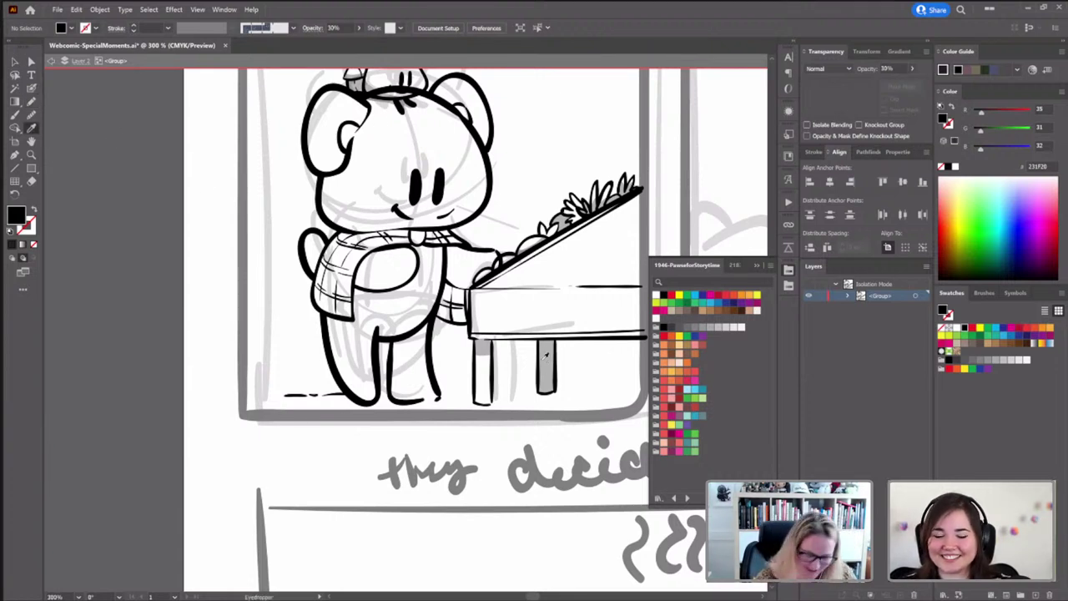
key(b)
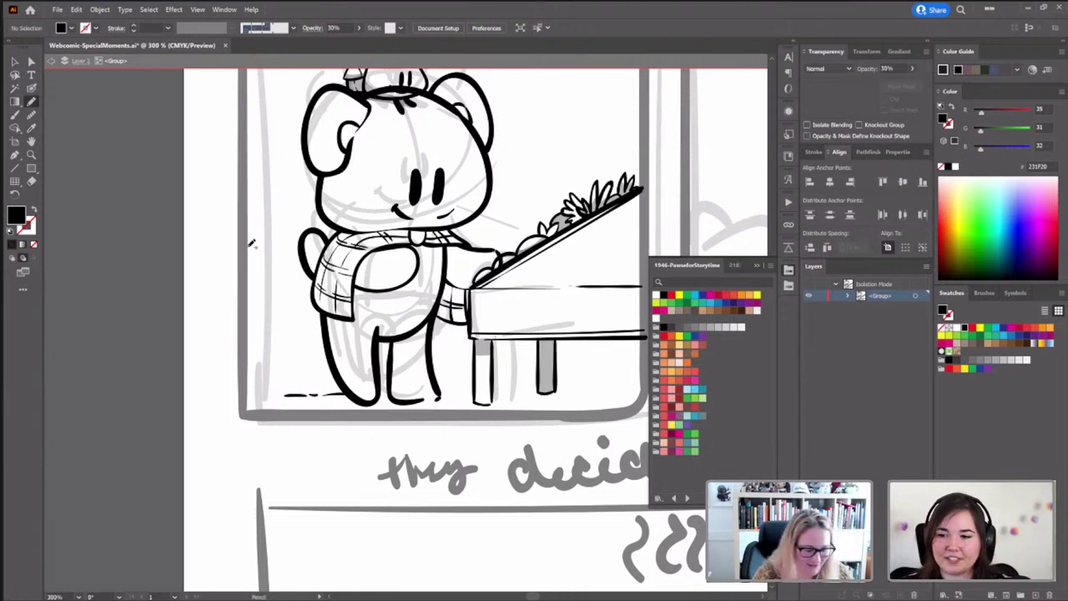
key(v)
click(492, 207)
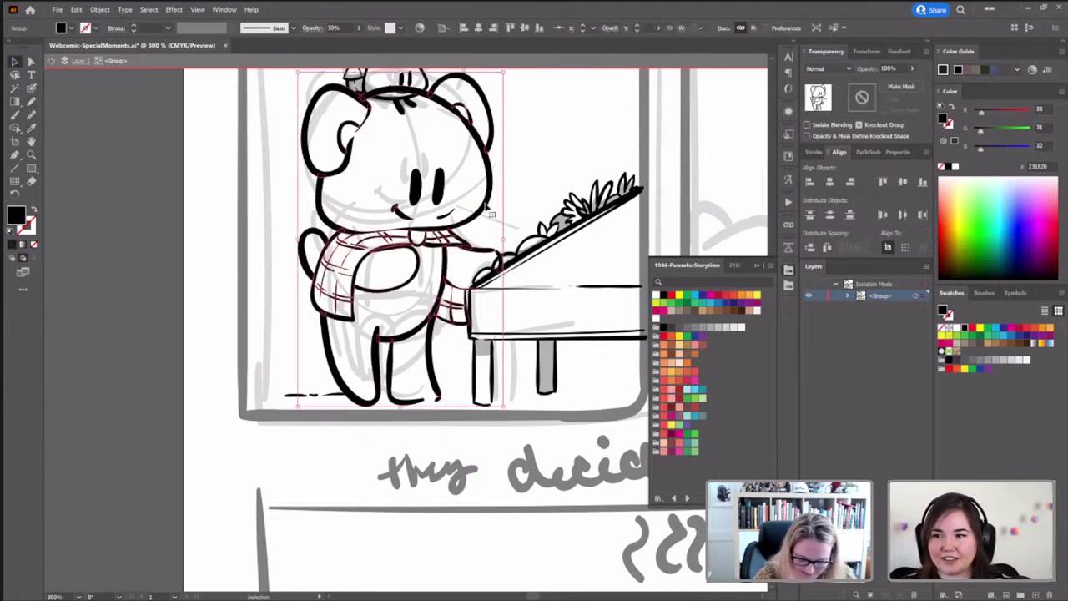
key(3)
drag(342, 327, 334, 302)
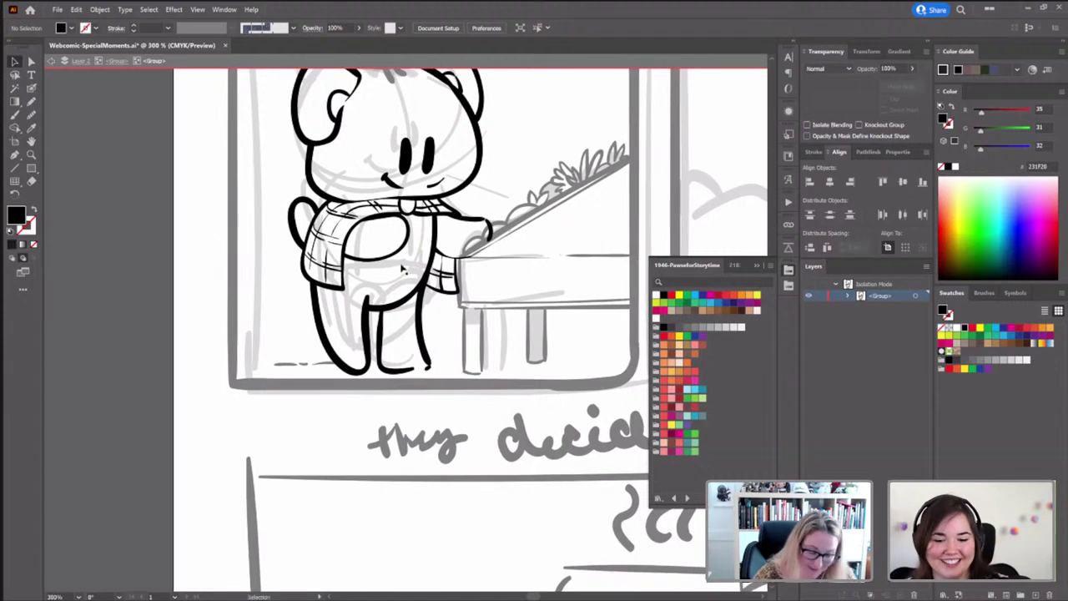
key(i)
click(539, 330)
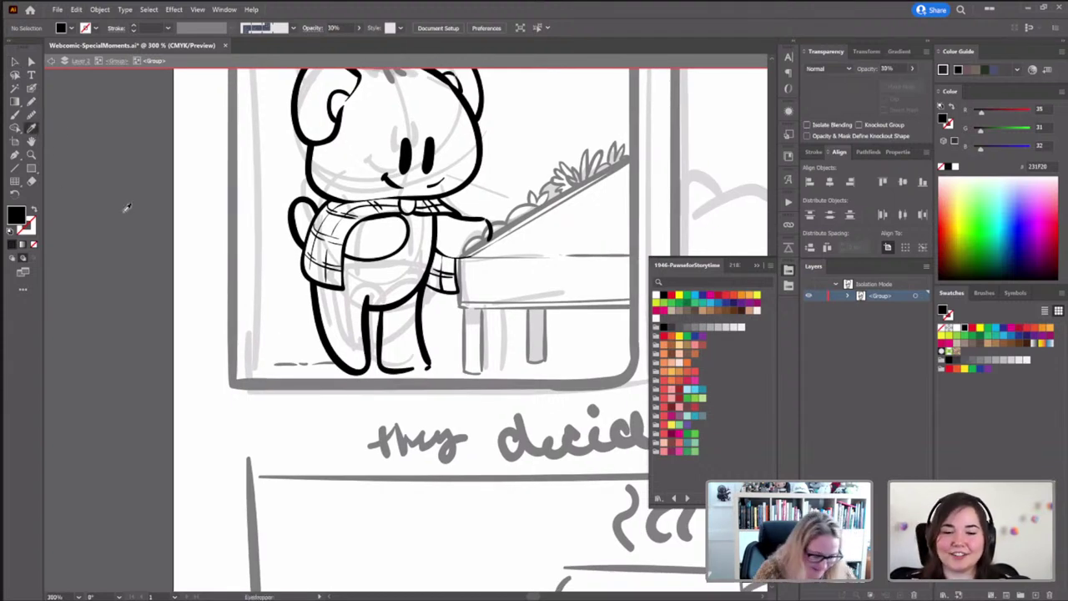
key(n)
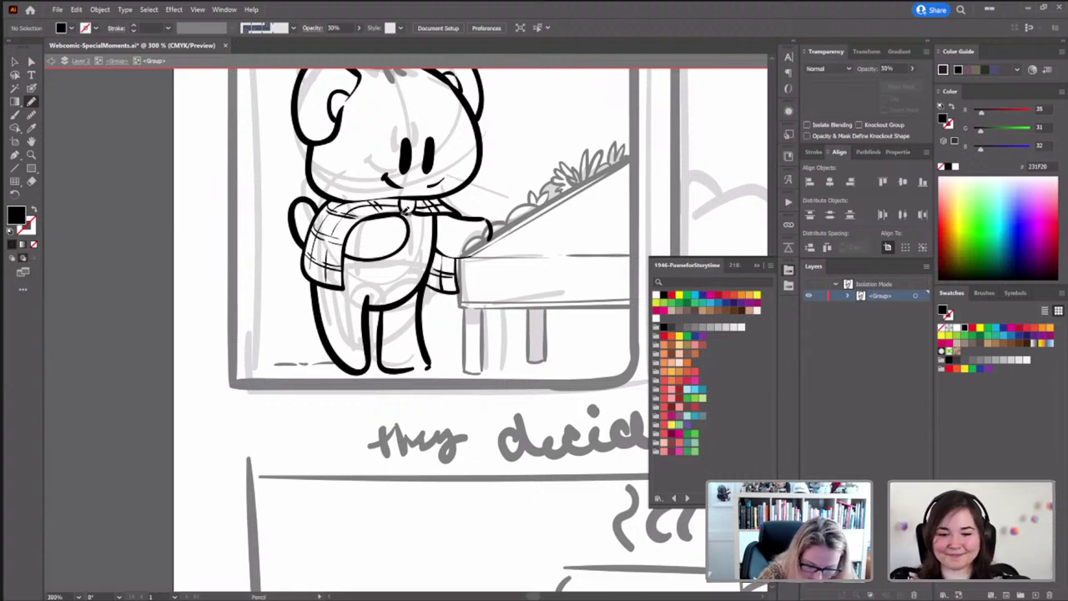
Draw 30% grey strokes along the scarf, the sleeve edge and the scarf top
mouse_move(457, 213)
mouse_down()
mouse_move(406, 213)
mouse_move(463, 218)
mouse_move(442, 231)
mouse_move(398, 208)
mouse_up()
key(ctrl+shift+a)
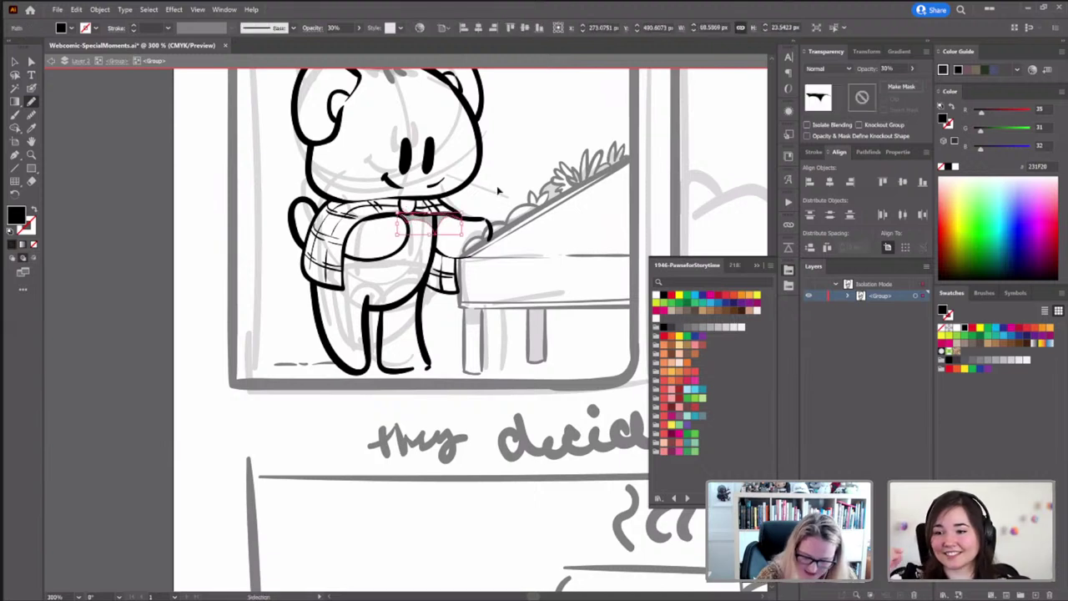
key(ctrl+shift+a)
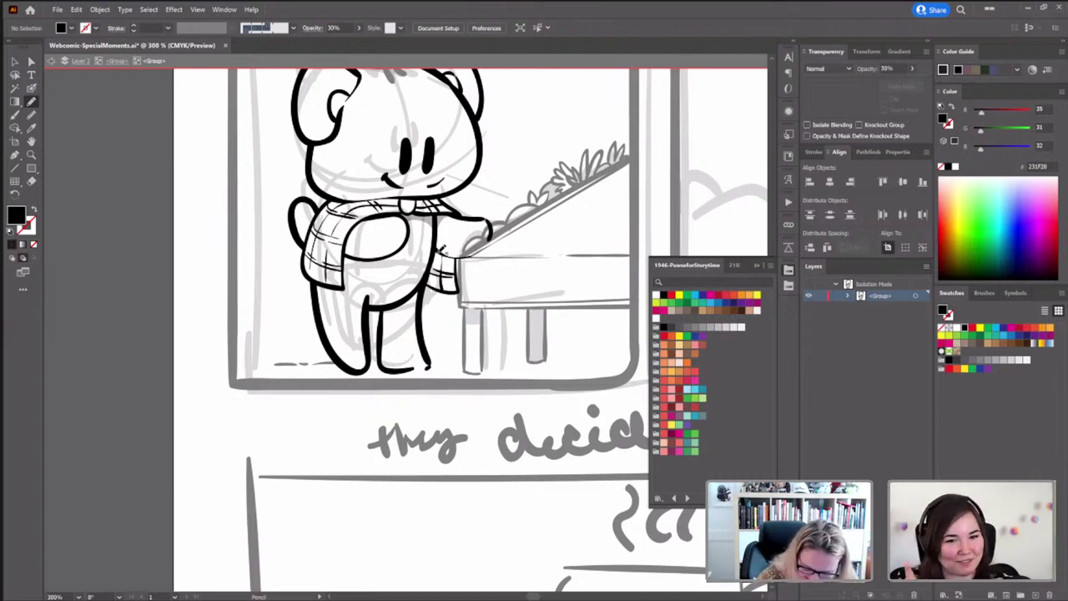
mouse_move(461, 252)
mouse_down()
mouse_move(462, 289)
mouse_move(427, 284)
mouse_move(433, 275)
mouse_move(473, 307)
mouse_up()
drag(367, 212, 450, 219)
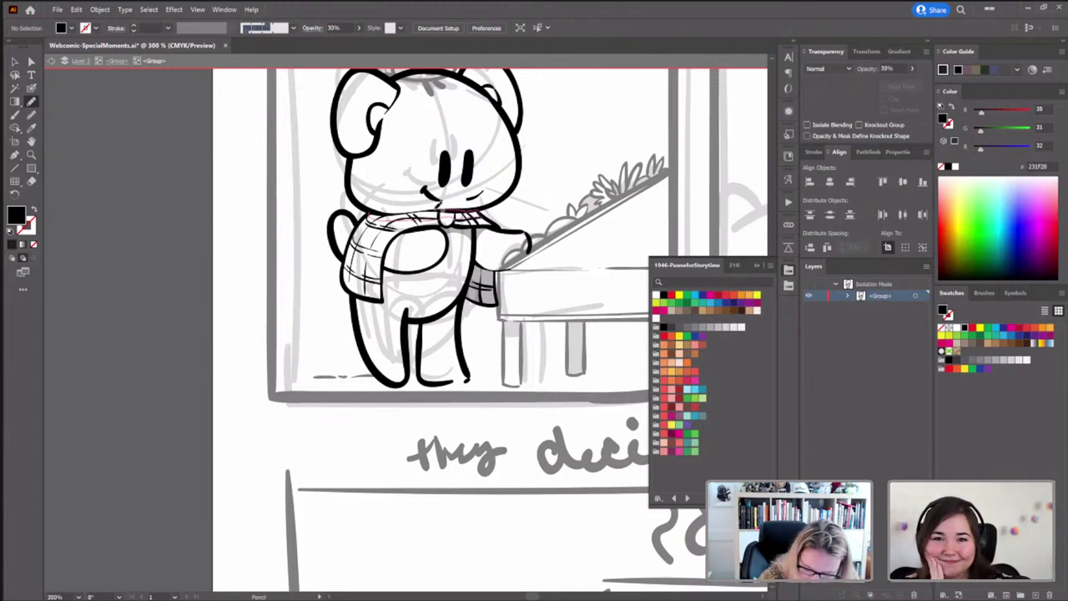
drag(381, 210, 366, 209)
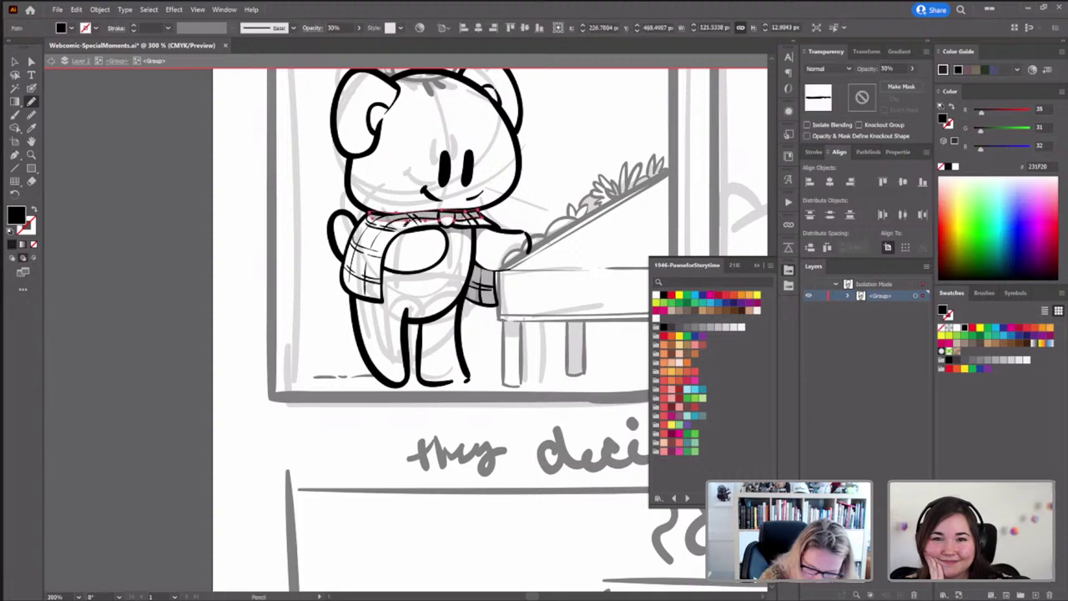
Draw two lines down the scarf's left side
key(a)
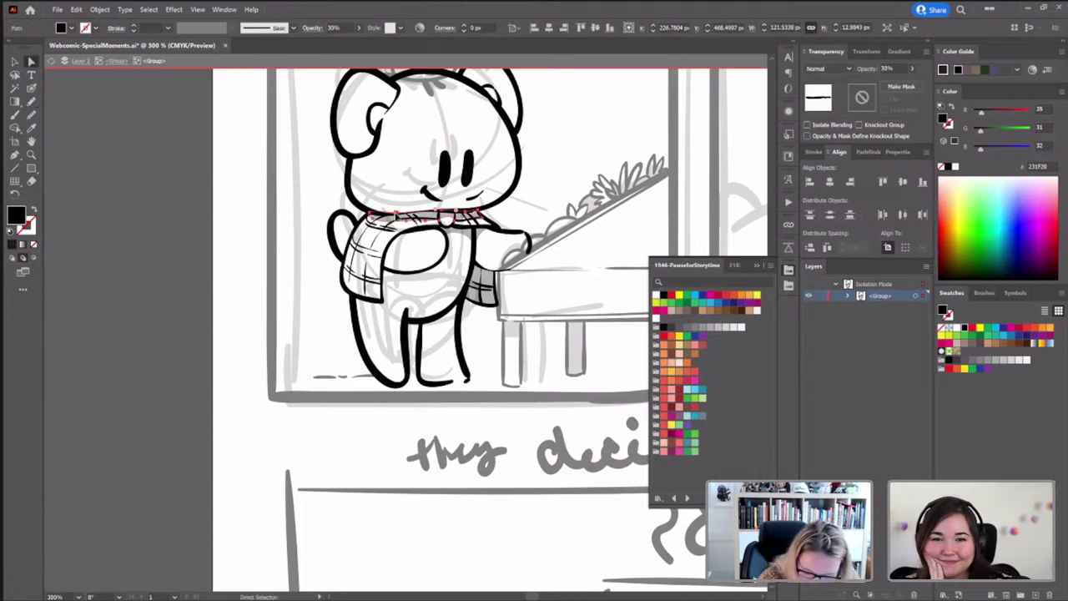
click(357, 340)
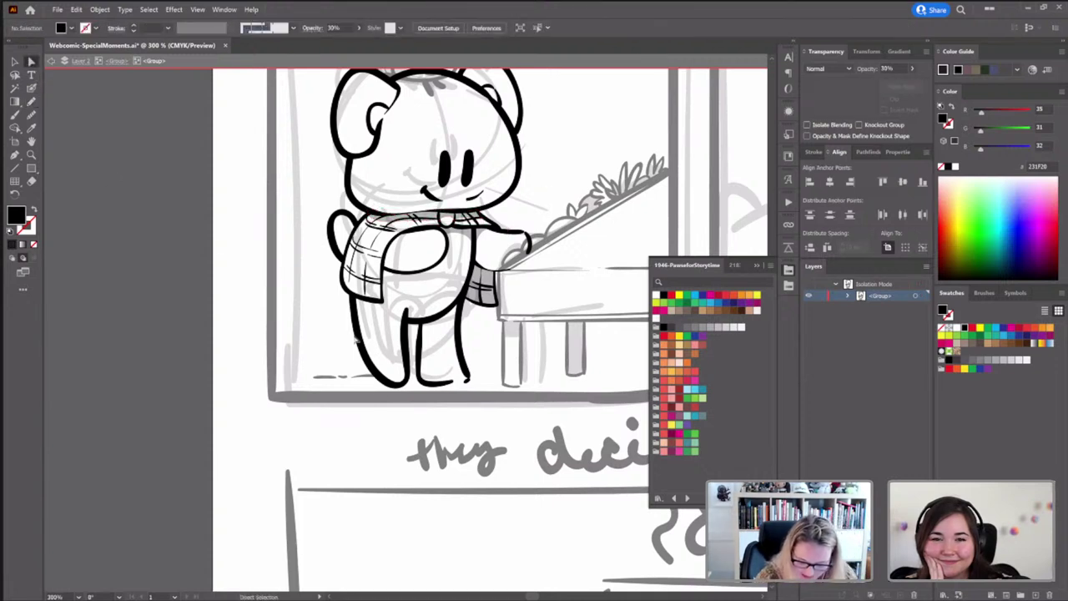
click(32, 101)
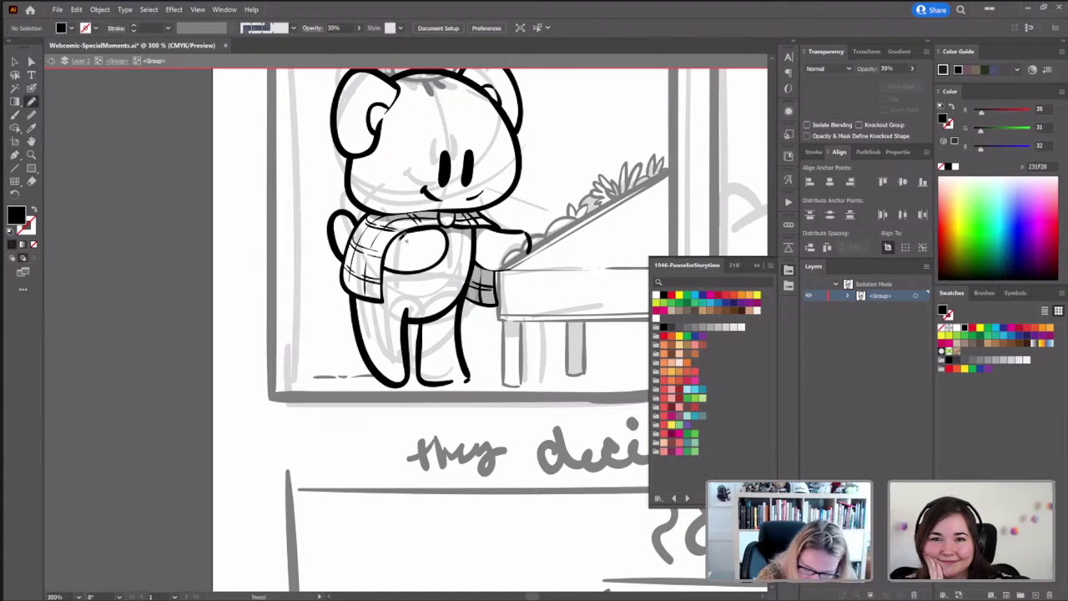
mouse_move(405, 228)
mouse_down()
mouse_move(386, 300)
mouse_move(364, 304)
mouse_up()
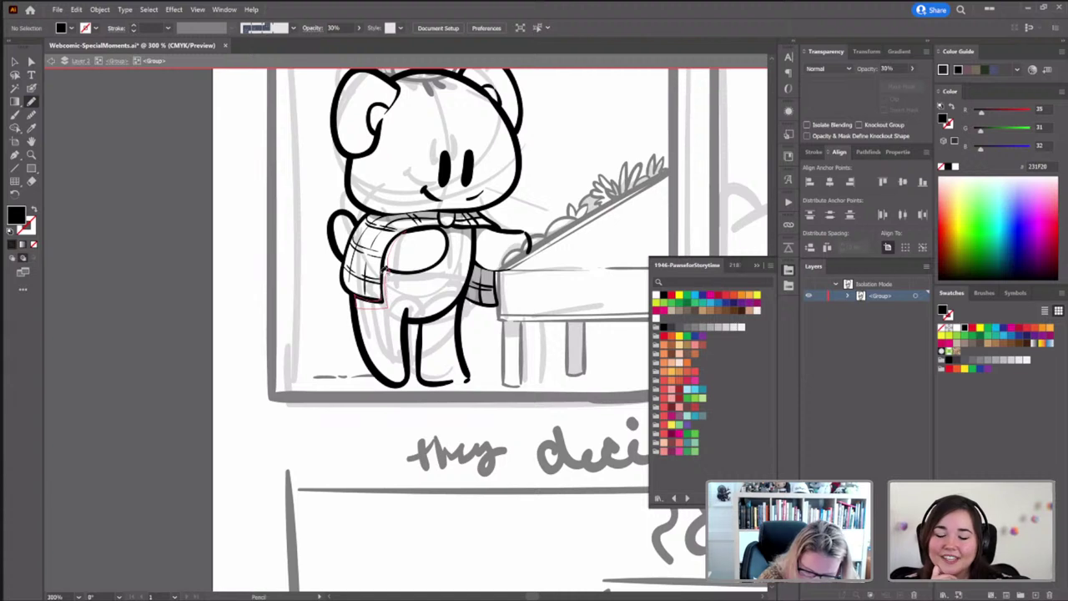
drag(400, 233, 361, 305)
Draw translucent grey shading down the bear's leg and along the ground under its feet
drag(417, 340, 370, 337)
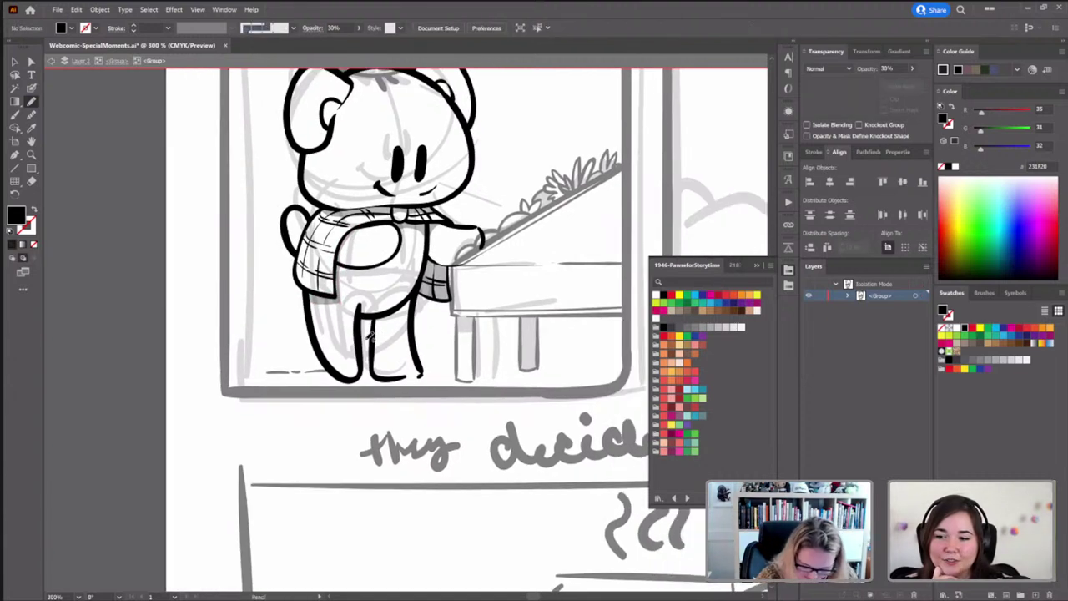
mouse_move(416, 291)
mouse_down()
mouse_move(427, 373)
mouse_move(459, 374)
mouse_move(290, 372)
mouse_up()
key(ctrl+shift+a)
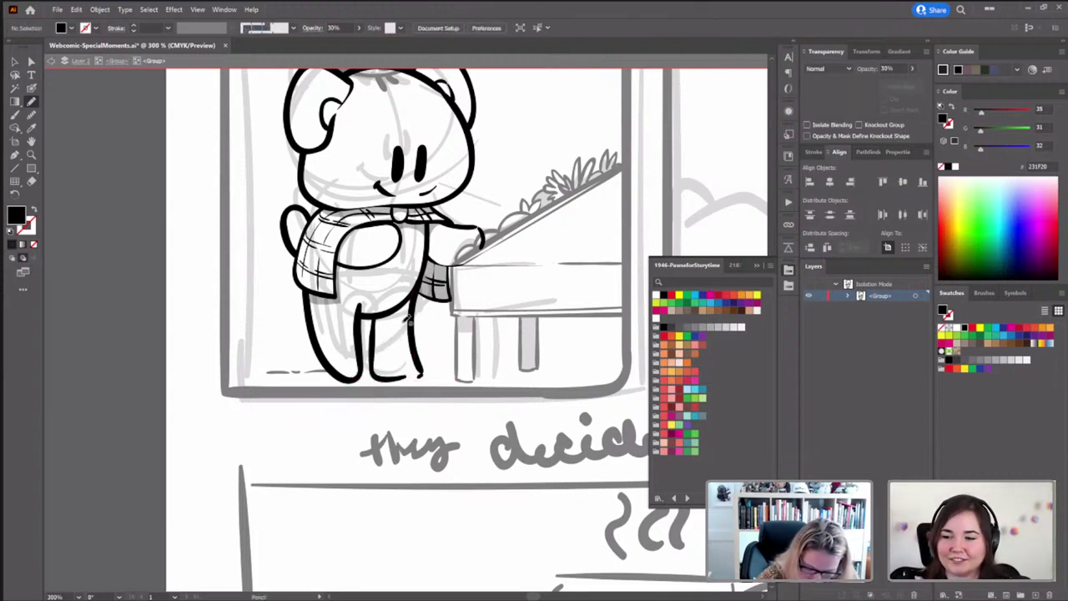
mouse_move(417, 276)
mouse_down()
mouse_move(424, 374)
mouse_move(450, 373)
mouse_move(376, 383)
mouse_move(307, 376)
mouse_move(377, 373)
mouse_move(381, 316)
mouse_move(412, 289)
mouse_up()
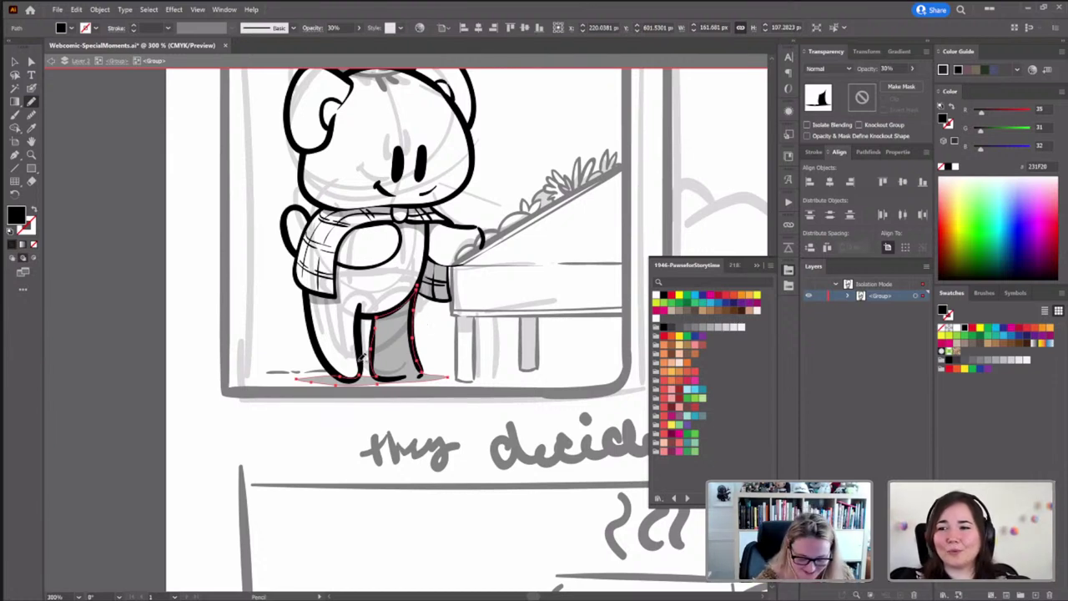
Inspect the leg shading's anchors and segments with Direct Selection
key(a)
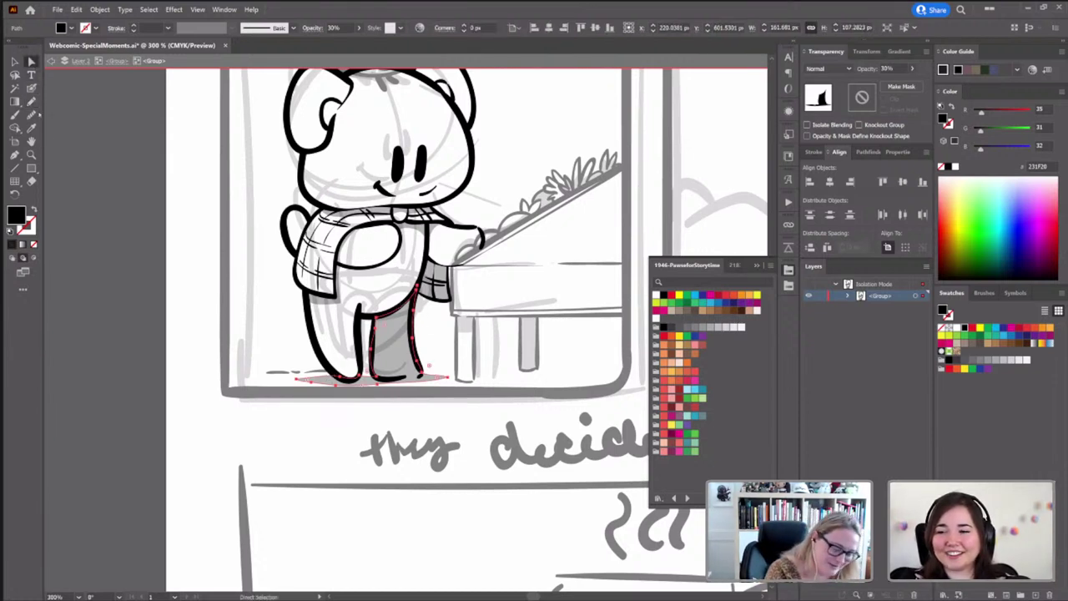
click(374, 330)
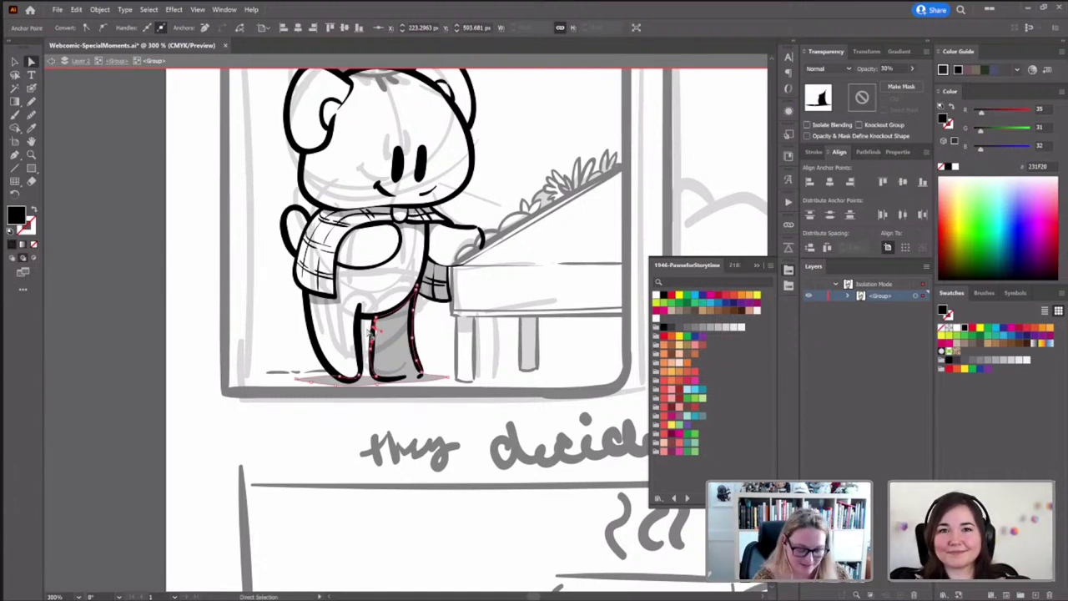
click(378, 336)
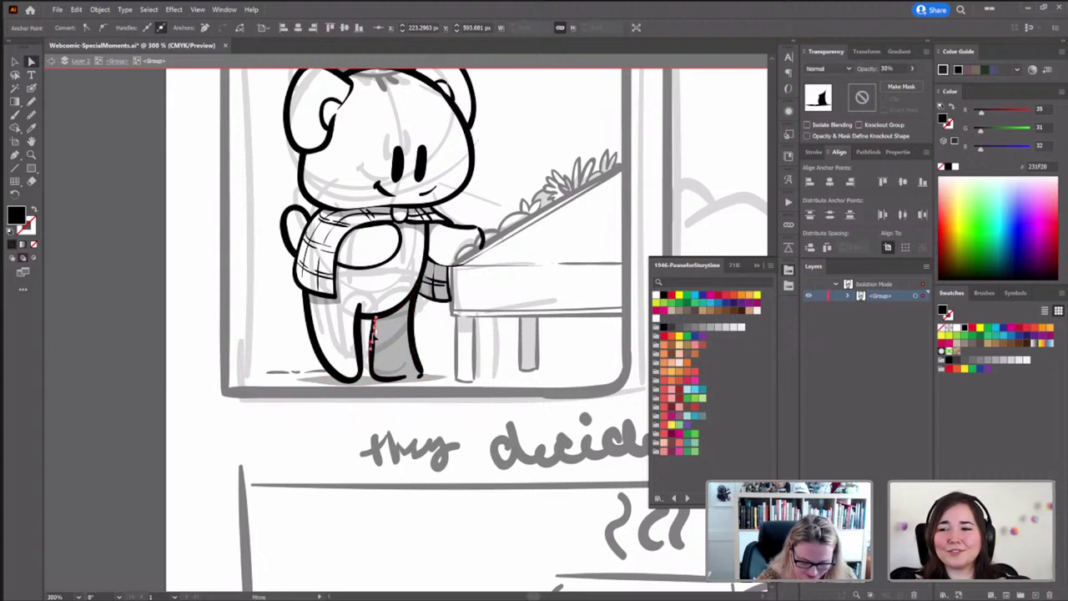
click(373, 338)
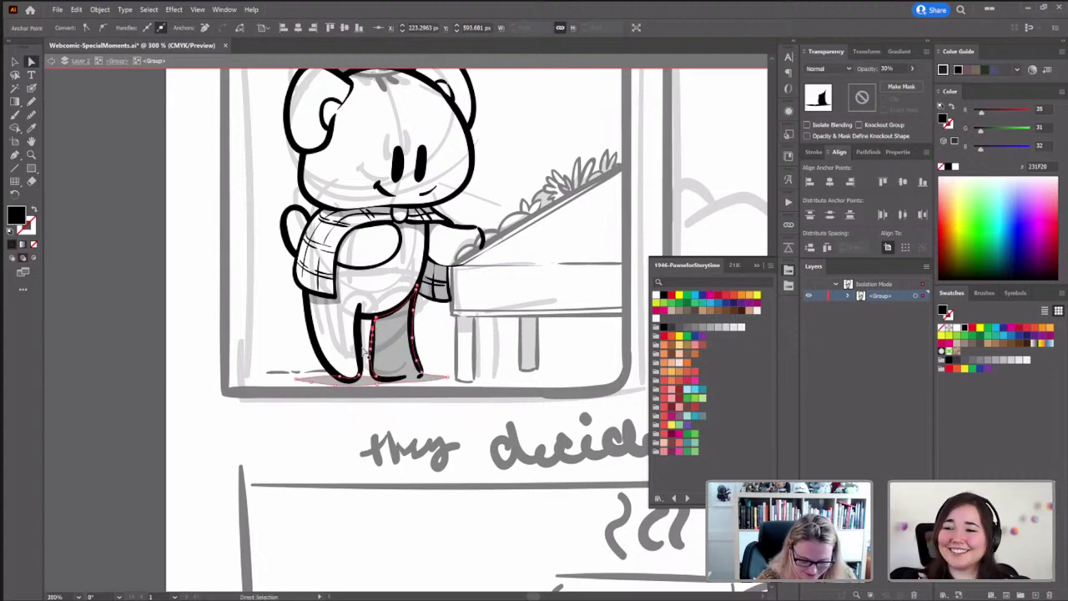
click(434, 329)
Shade the bear's left ear in translucent grey
mouse_move(450, 332)
mouse_down()
mouse_move(427, 349)
mouse_move(450, 347)
mouse_up()
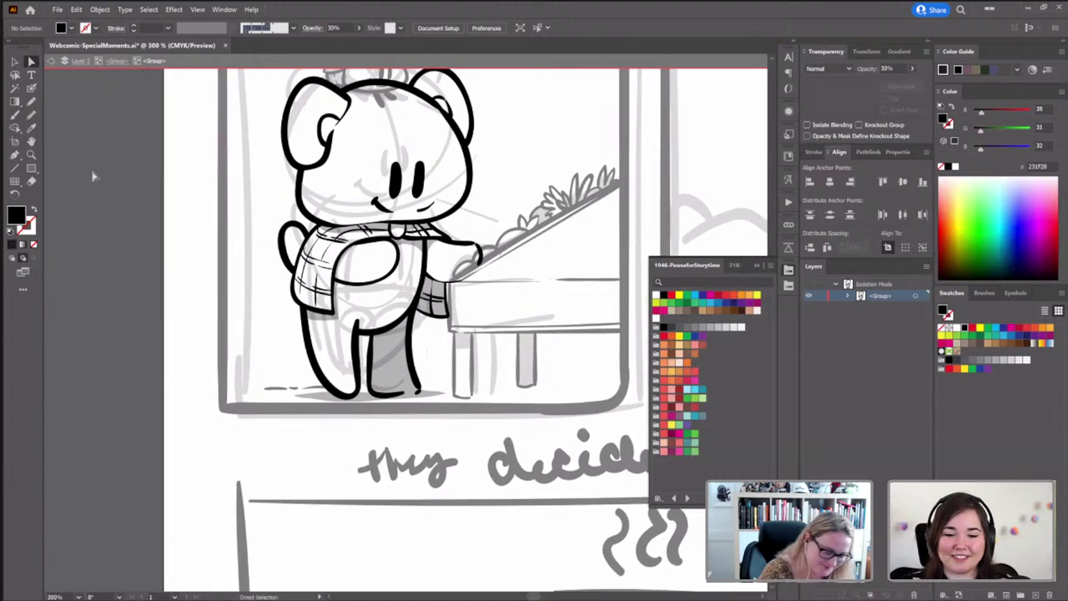
click(32, 101)
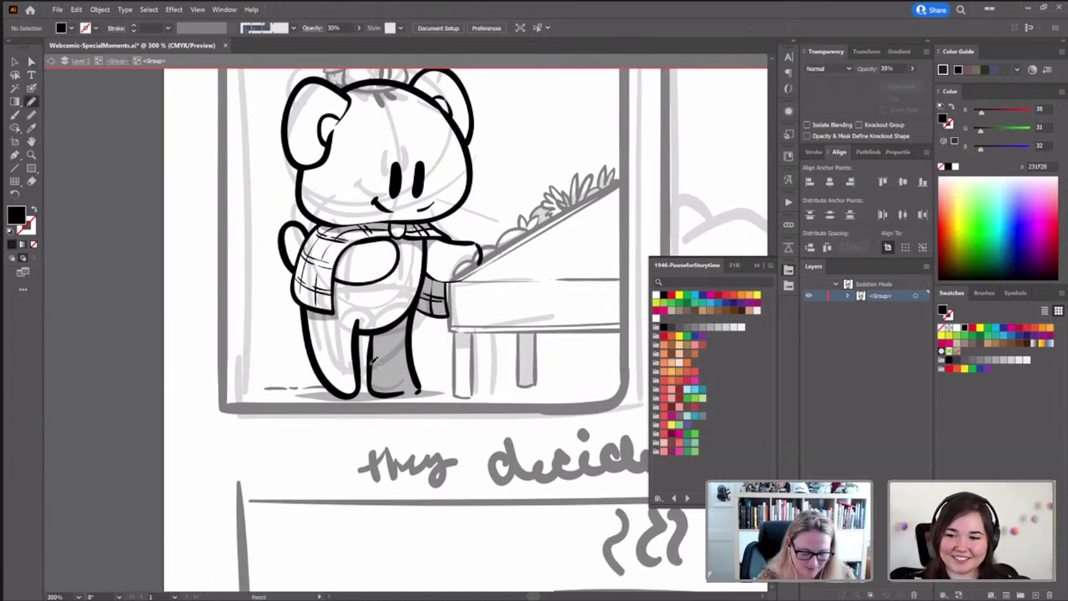
mouse_move(288, 135)
mouse_down()
mouse_move(334, 136)
mouse_move(322, 171)
mouse_move(302, 182)
mouse_move(284, 134)
mouse_up()
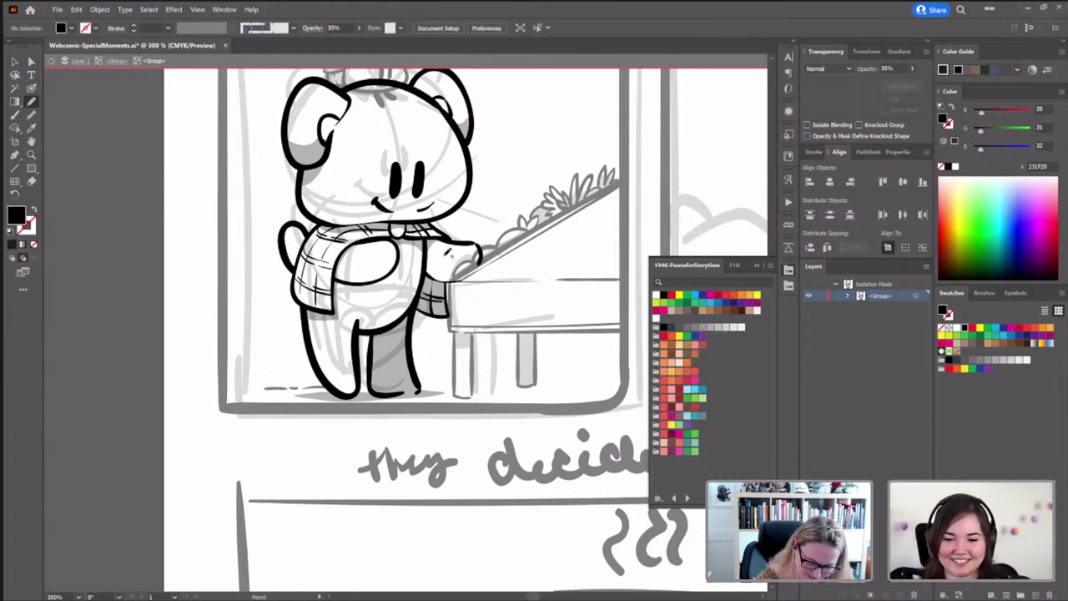
Set opacity back to 100% and check the cap drawing group over the full panel
mouse_move(449, 351)
mouse_down()
mouse_move(409, 403)
mouse_move(392, 449)
mouse_up()
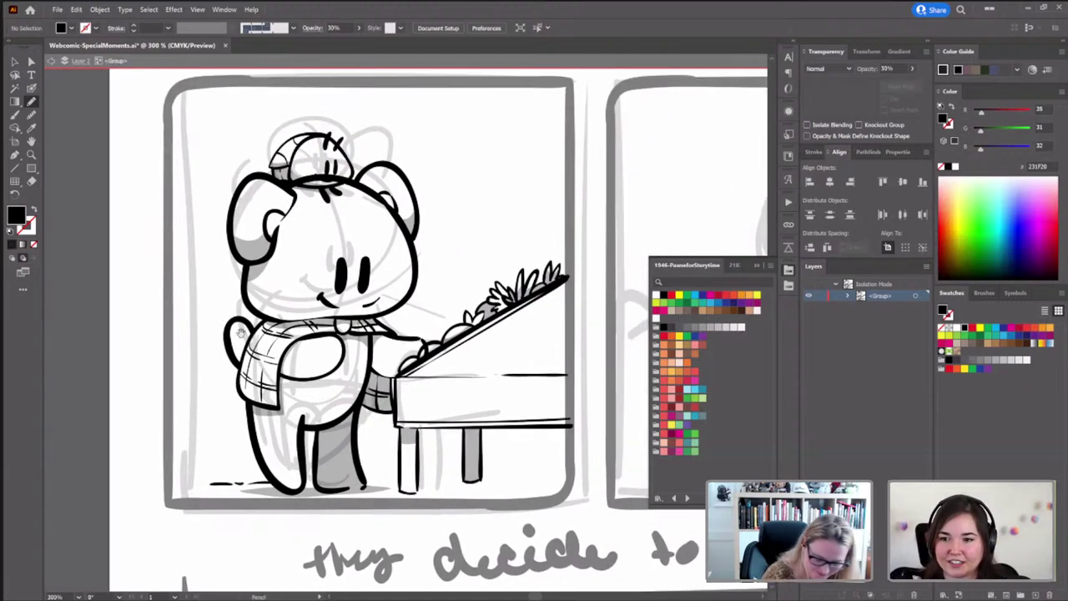
drag(365, 190, 378, 220)
key(0)
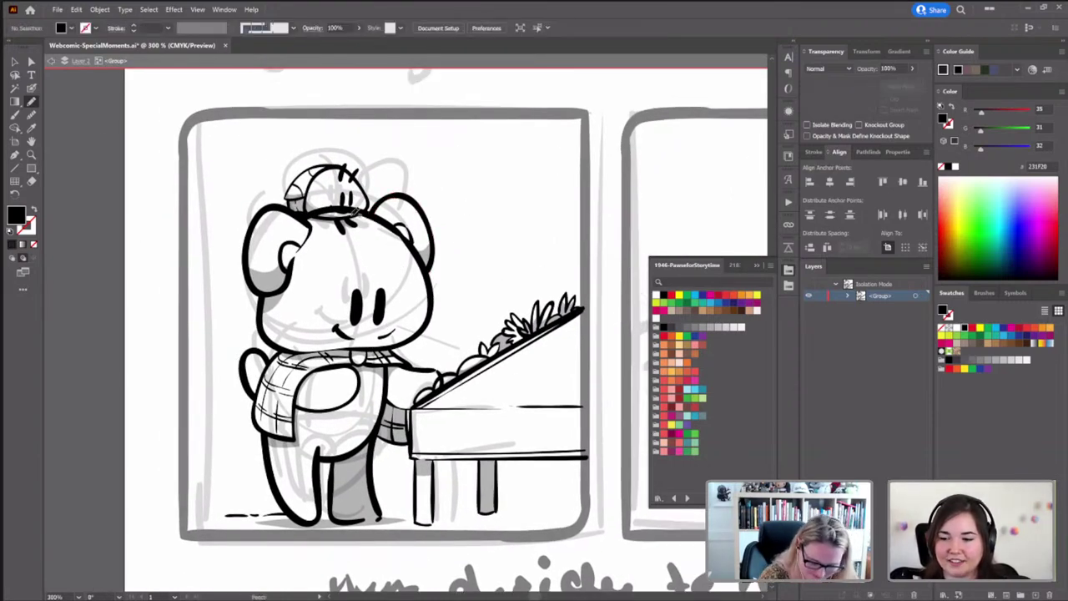
click(14, 62)
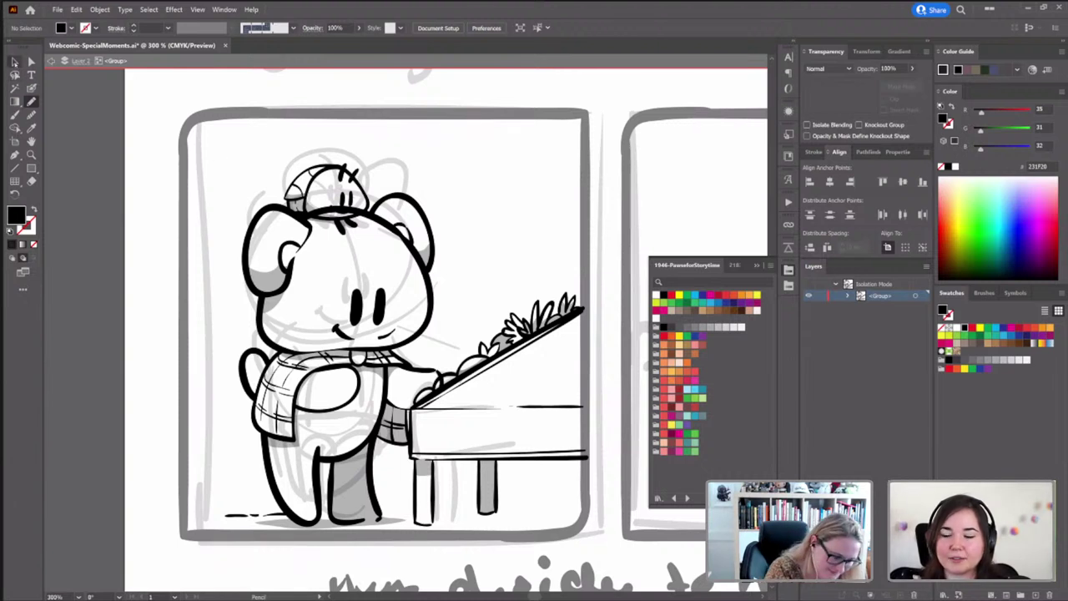
click(368, 200)
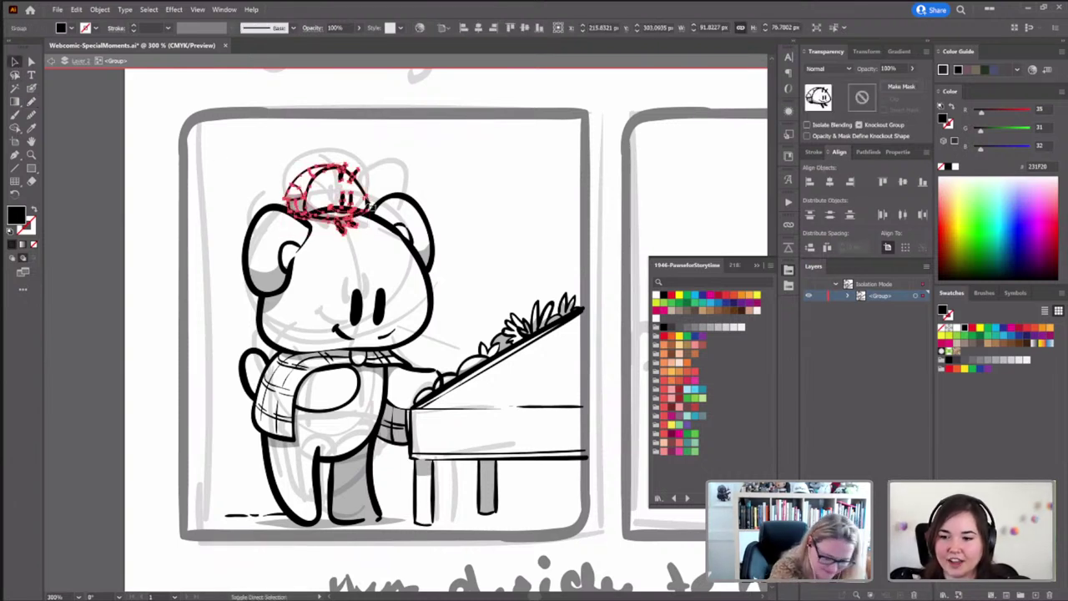
click(444, 465)
drag(422, 406, 415, 343)
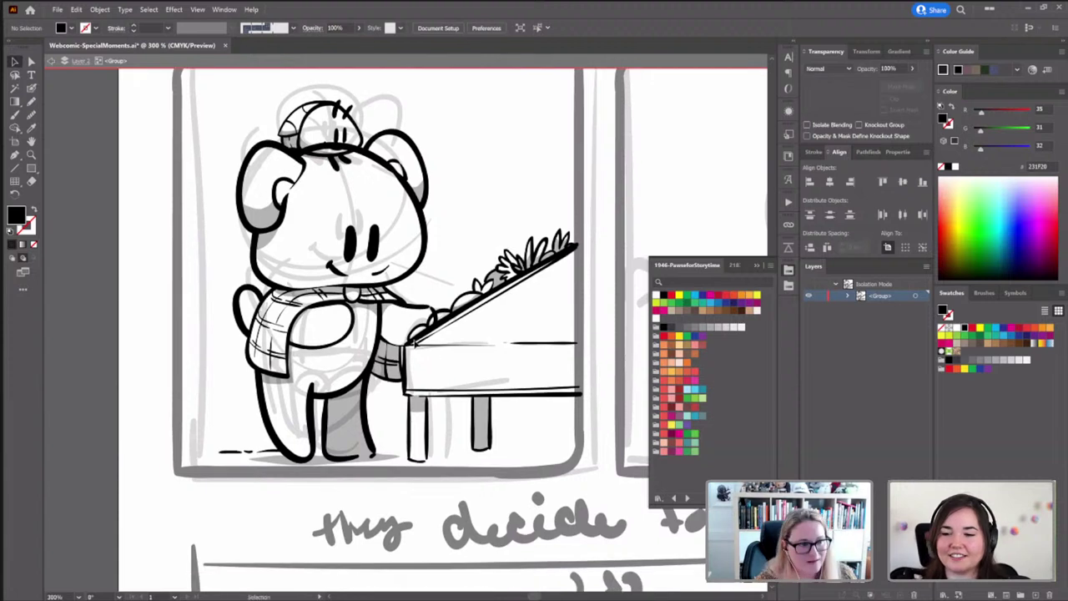
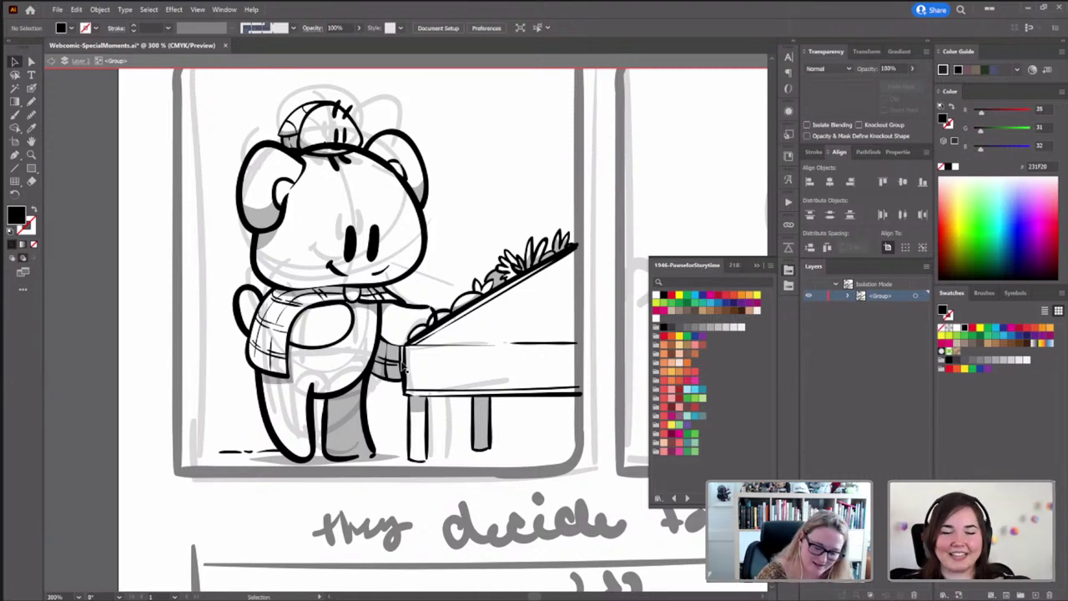
Draw short black ground dashes just right of the bear's foot with the Blob Brush
click(378, 164)
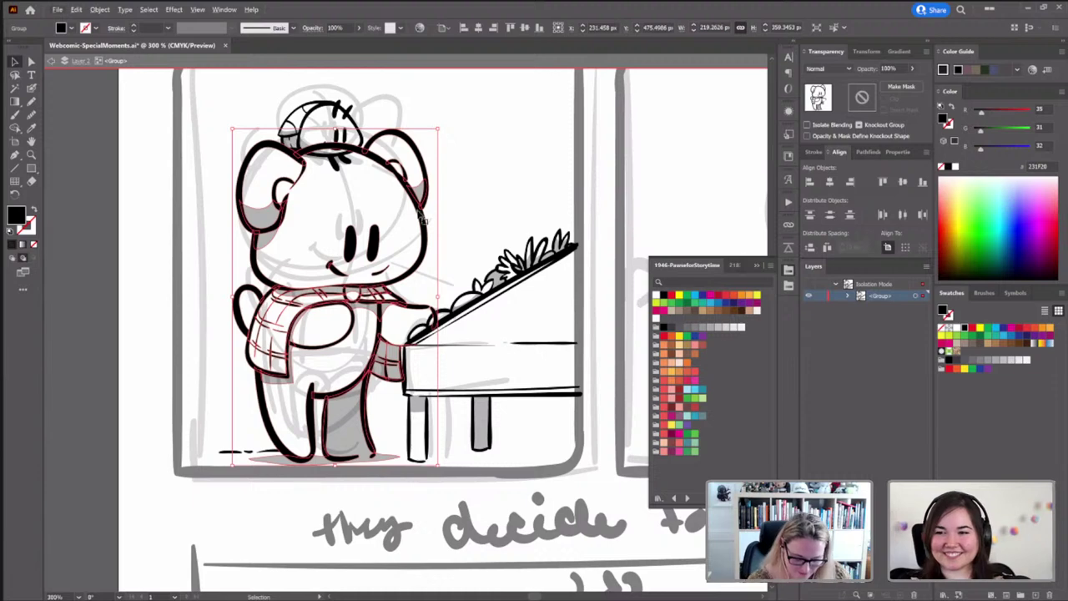
key(a)
click(472, 233)
drag(400, 414, 419, 354)
key(shift+b)
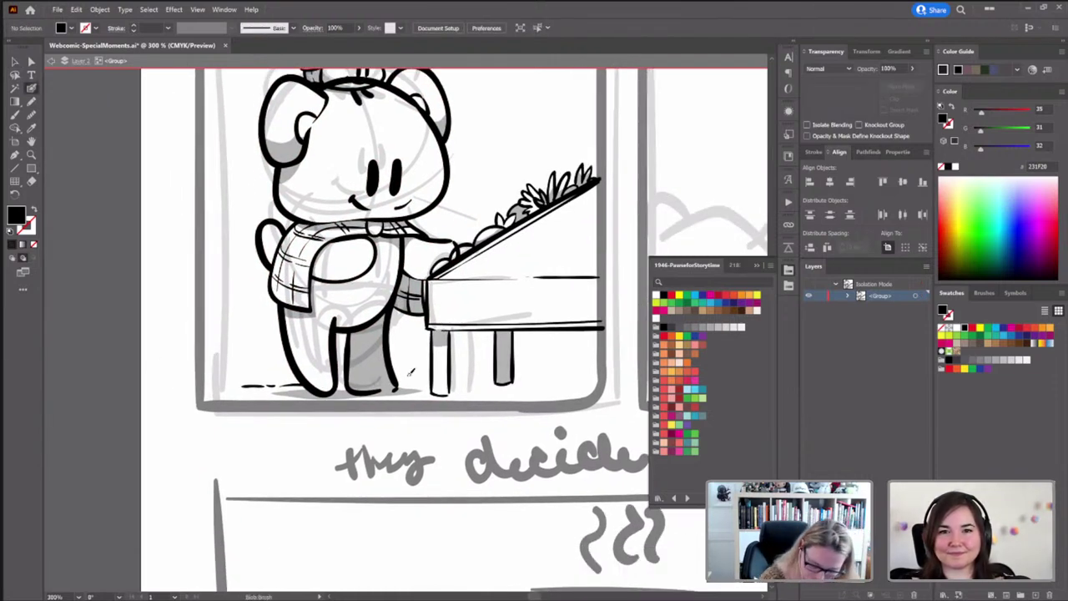
key(shift+x)
mouse_move(400, 384)
mouse_down()
mouse_move(535, 375)
mouse_move(577, 387)
mouse_up()
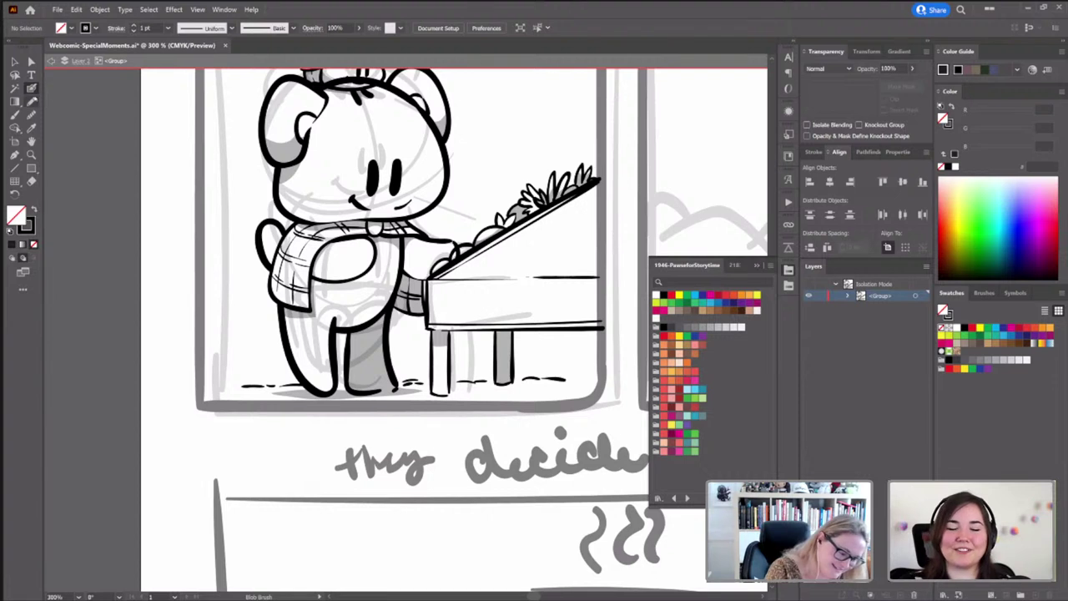
Sample the grey shading colour and pencil a shadow shape under the planter
click(32, 101)
click(31, 127)
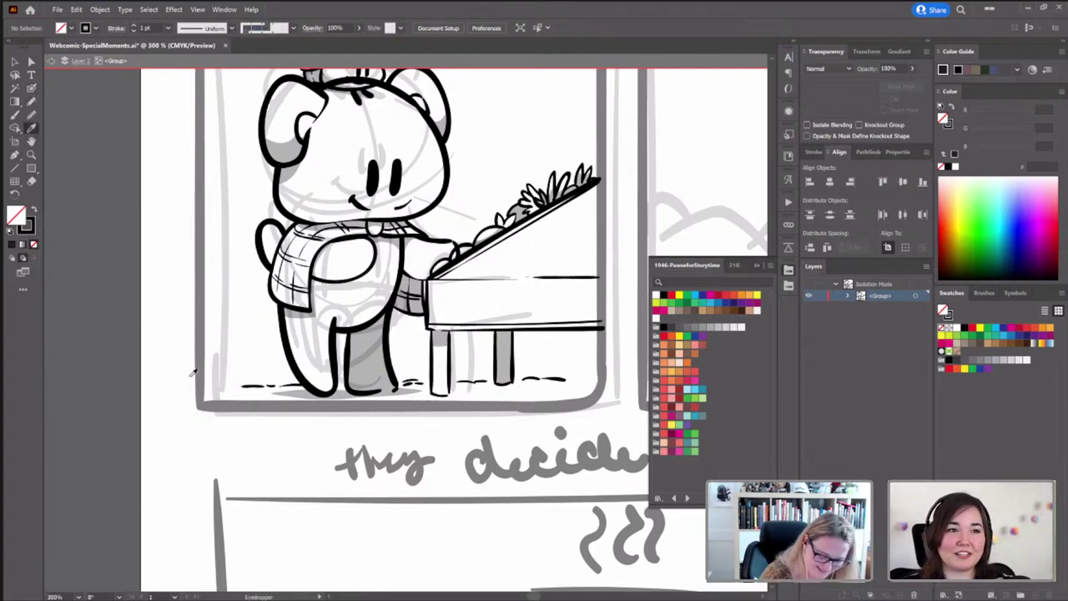
click(362, 356)
key(n)
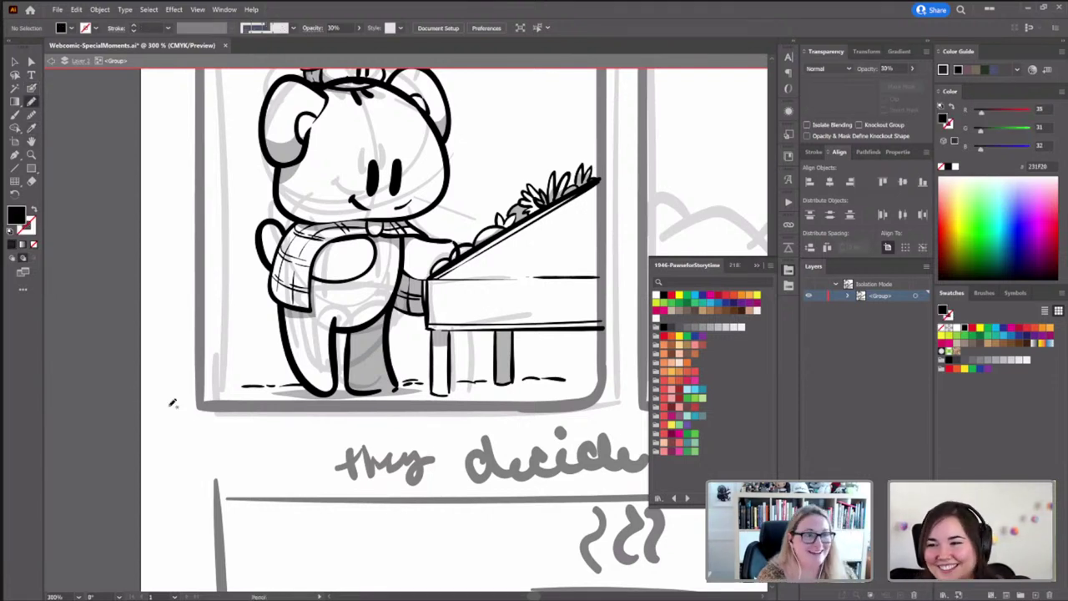
mouse_move(458, 404)
mouse_down()
mouse_move(436, 363)
mouse_move(587, 358)
mouse_move(570, 376)
mouse_move(530, 380)
mouse_move(419, 367)
mouse_up()
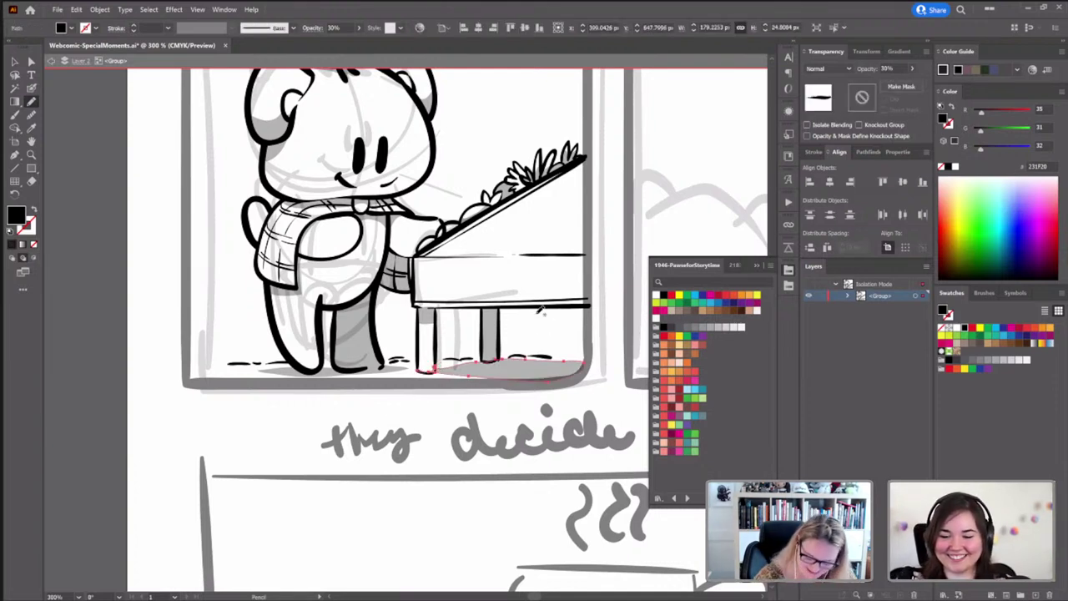
Drag the shadow's anchor points so its edge hugs the ground line, then deselect
click(31, 62)
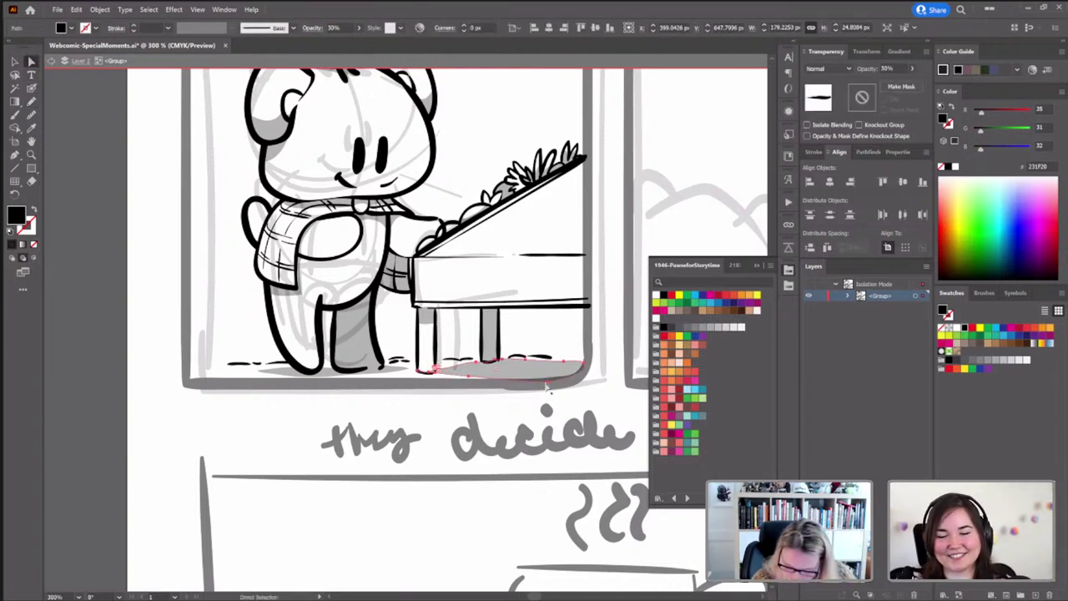
click(492, 377)
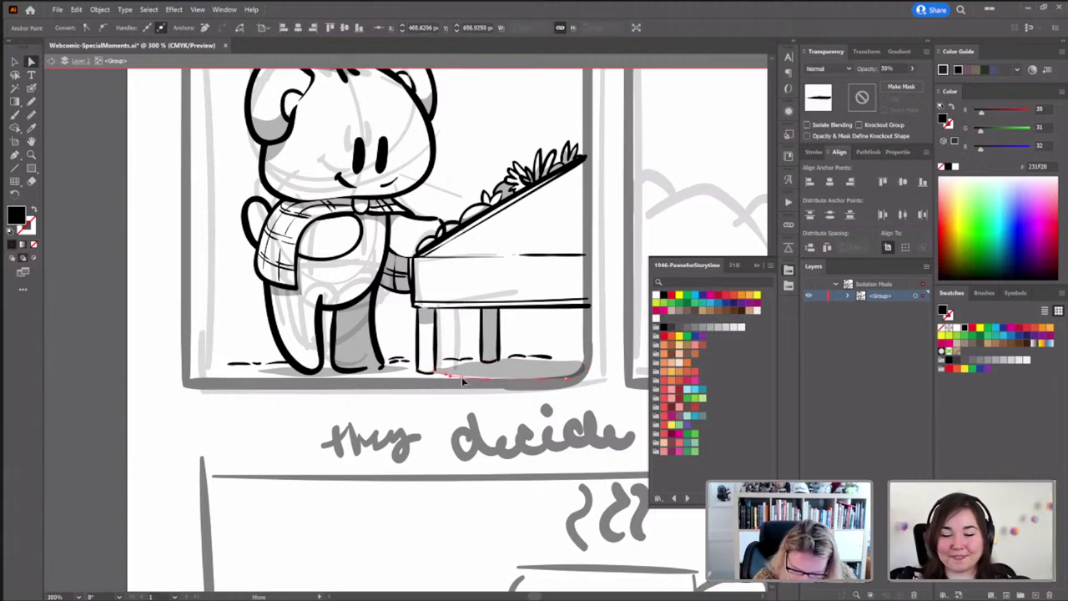
click(425, 376)
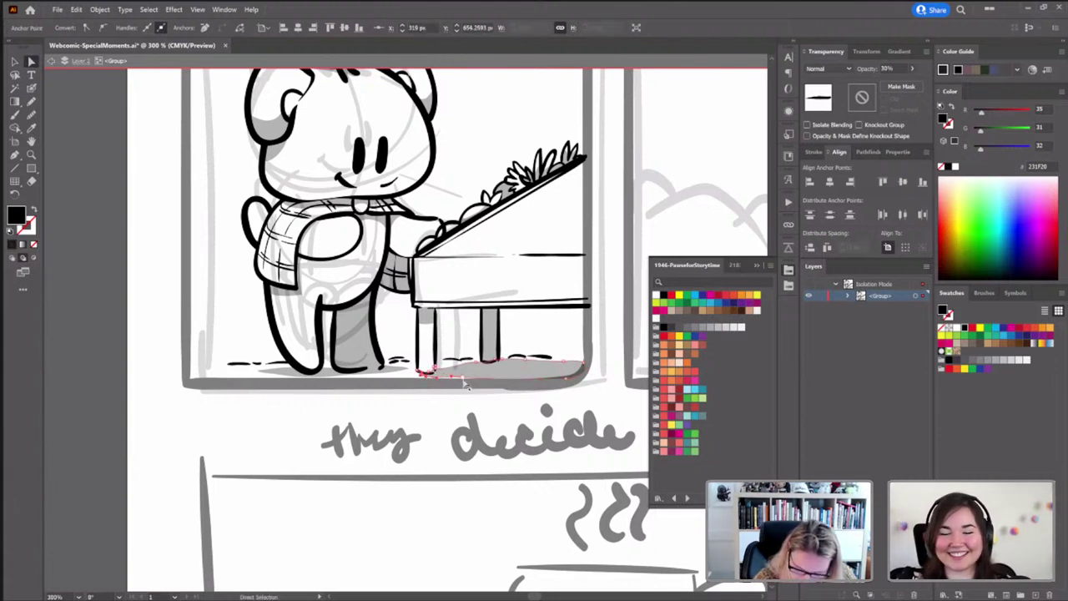
click(493, 384)
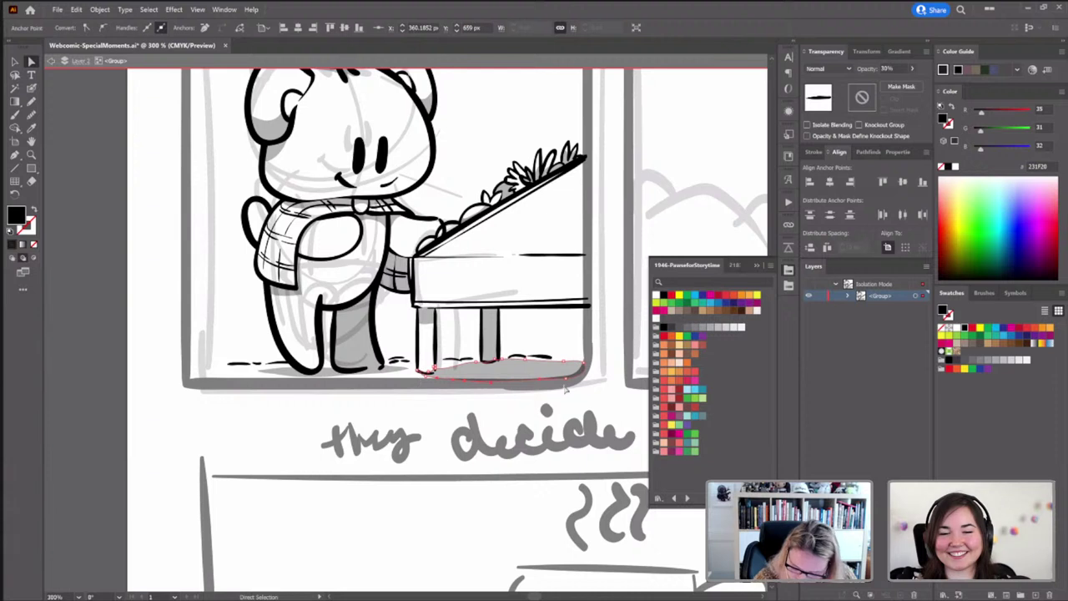
click(586, 369)
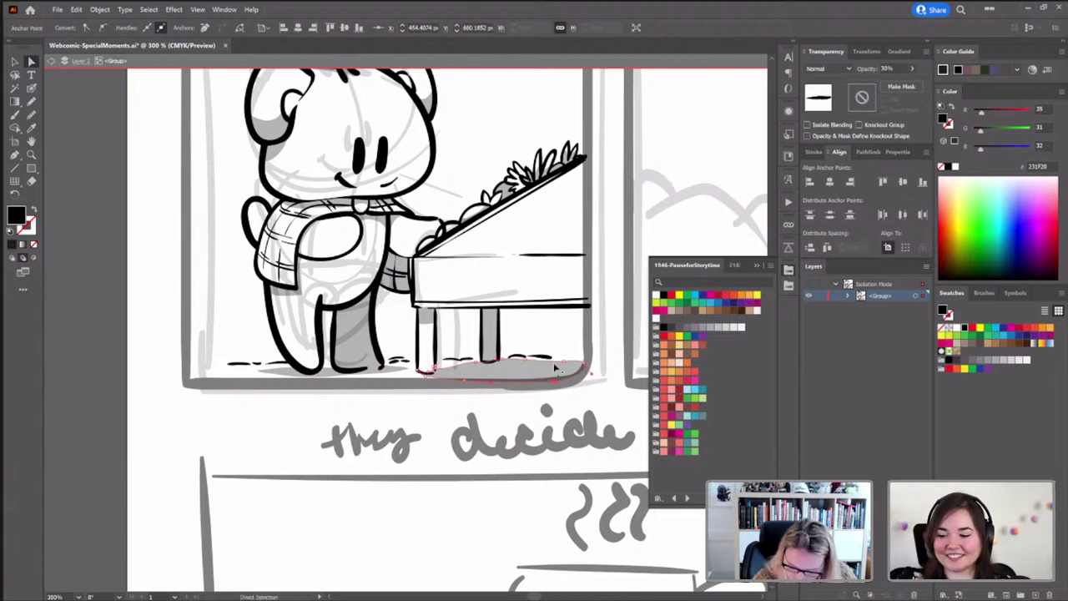
drag(586, 355, 415, 380)
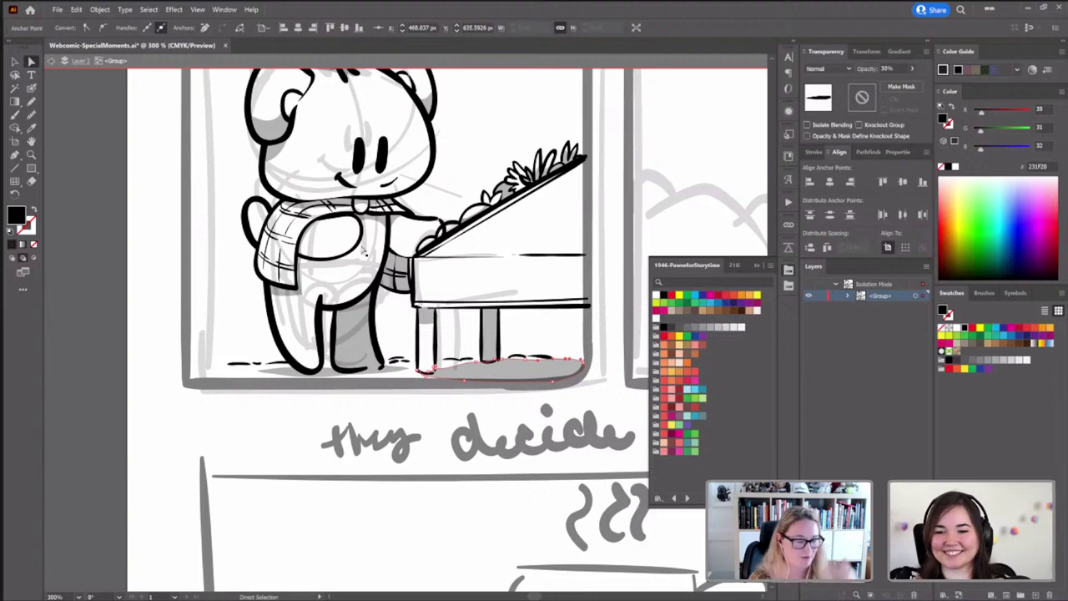
click(507, 227)
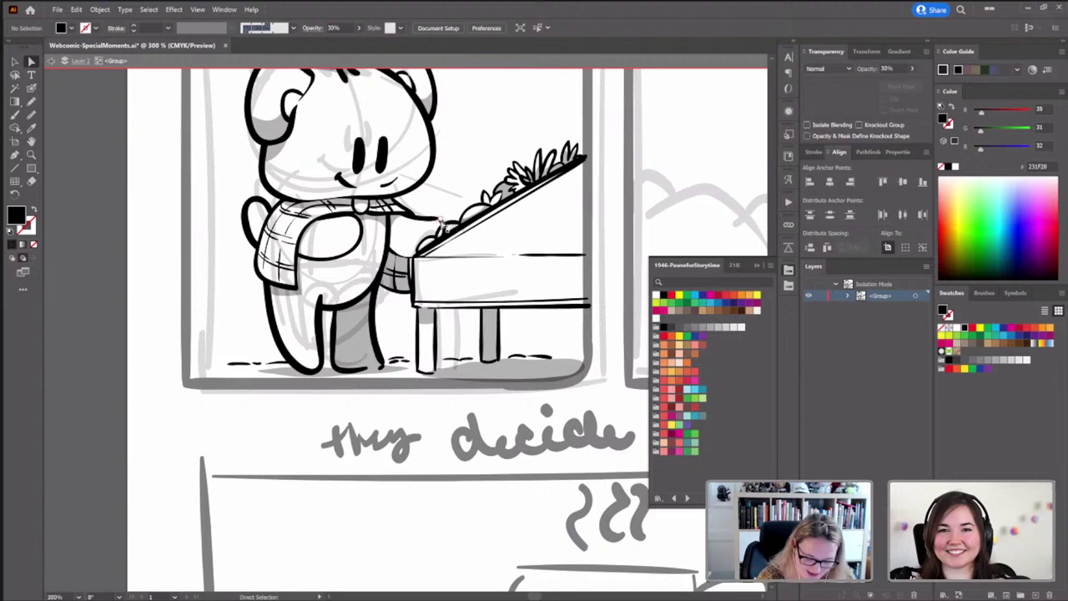
Dab short black Blob Brush dashes along the ground right of the planter leg
drag(392, 324, 392, 384)
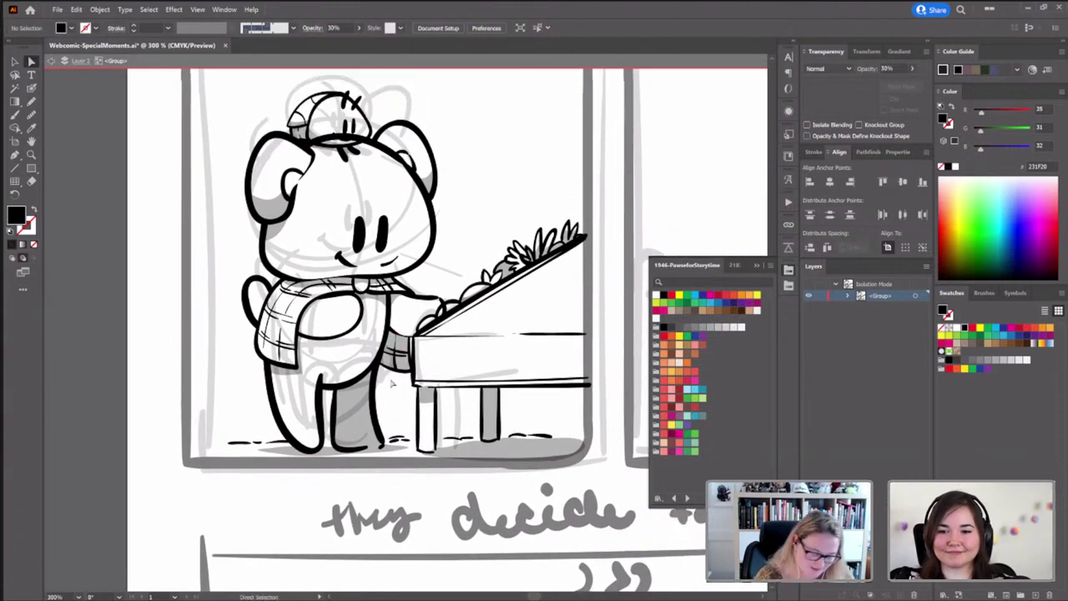
key(b)
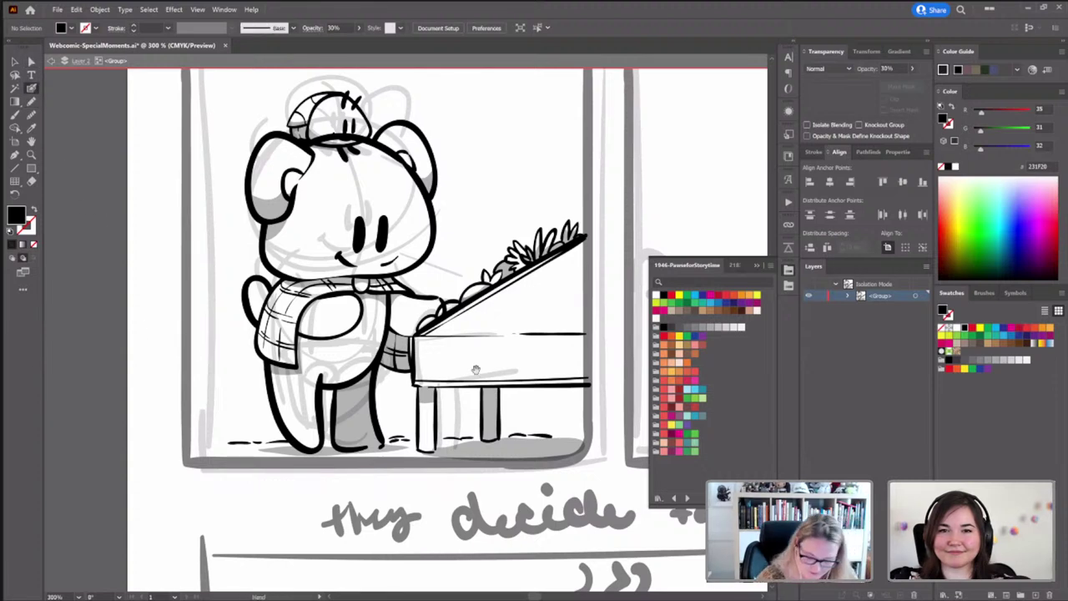
drag(476, 370, 510, 358)
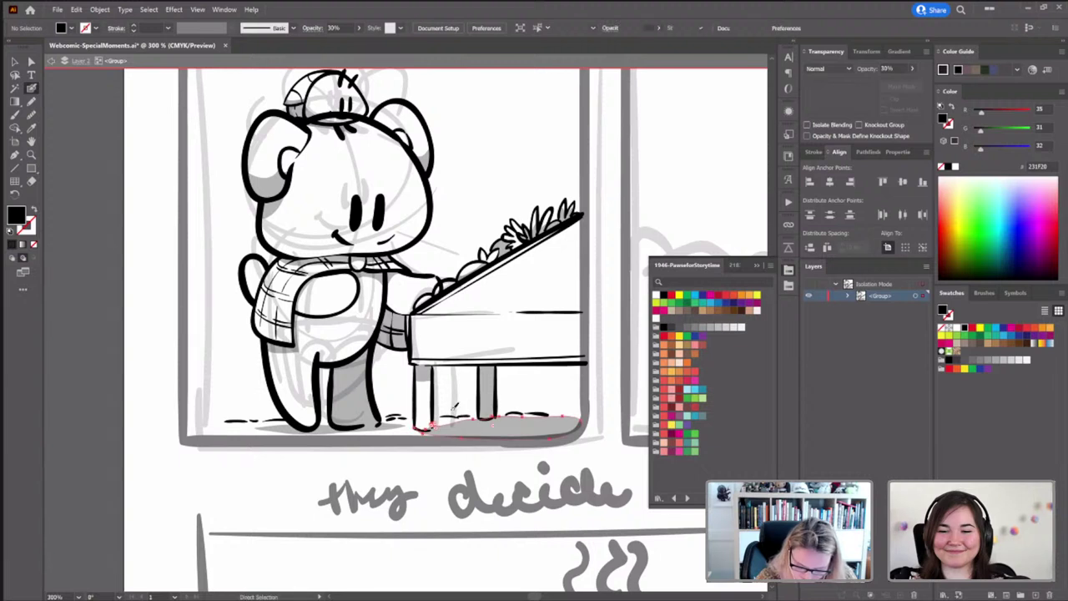
key(shift+b)
key(shift+x)
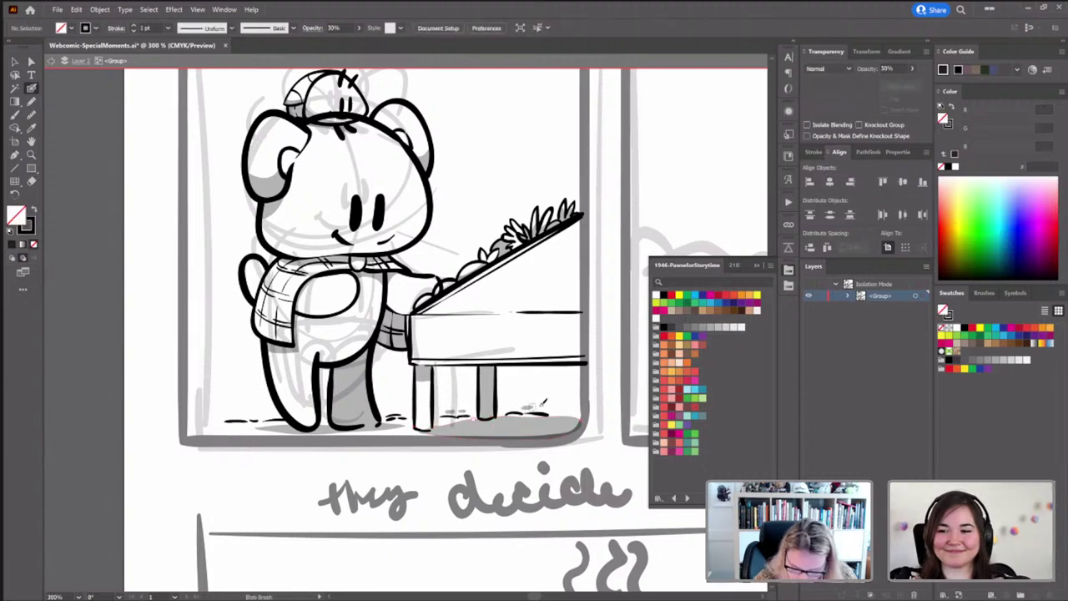
mouse_move(544, 405)
mouse_down()
mouse_move(582, 406)
mouse_move(511, 409)
mouse_up()
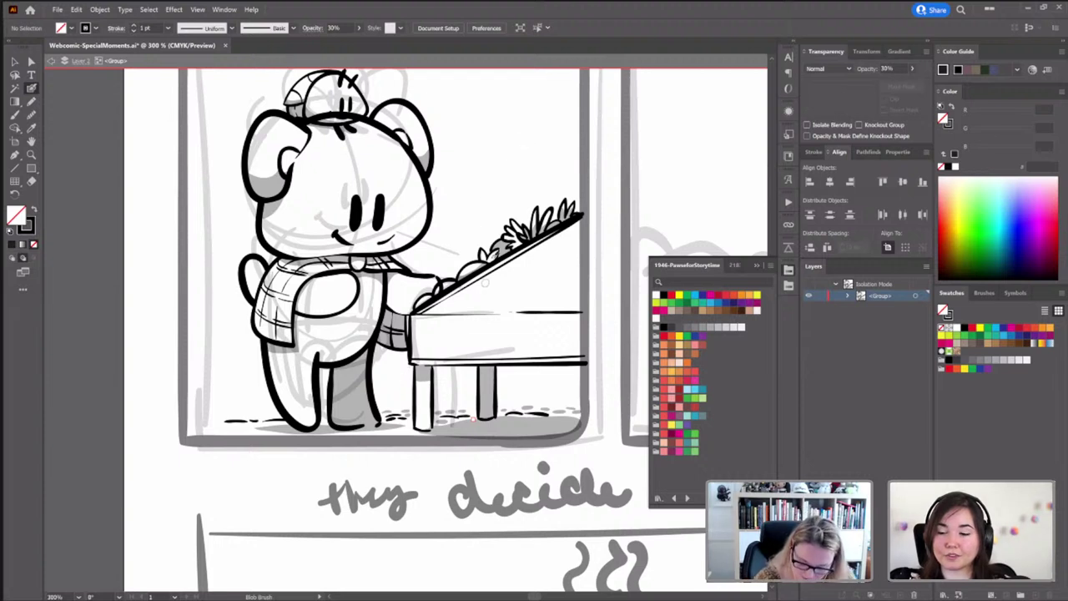
key(a)
key(shift+b)
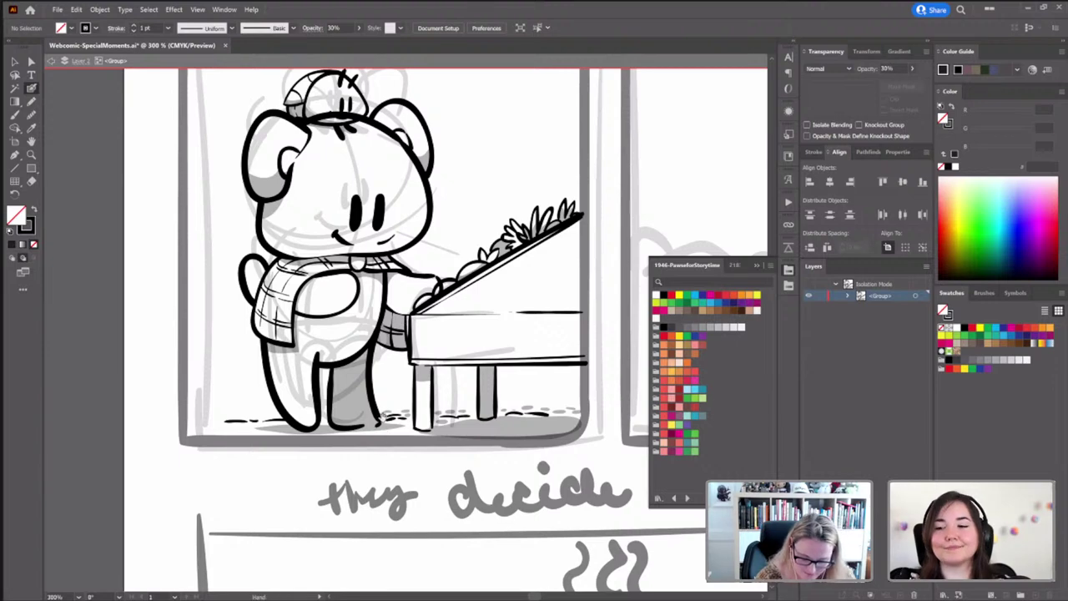
drag(395, 402, 415, 487)
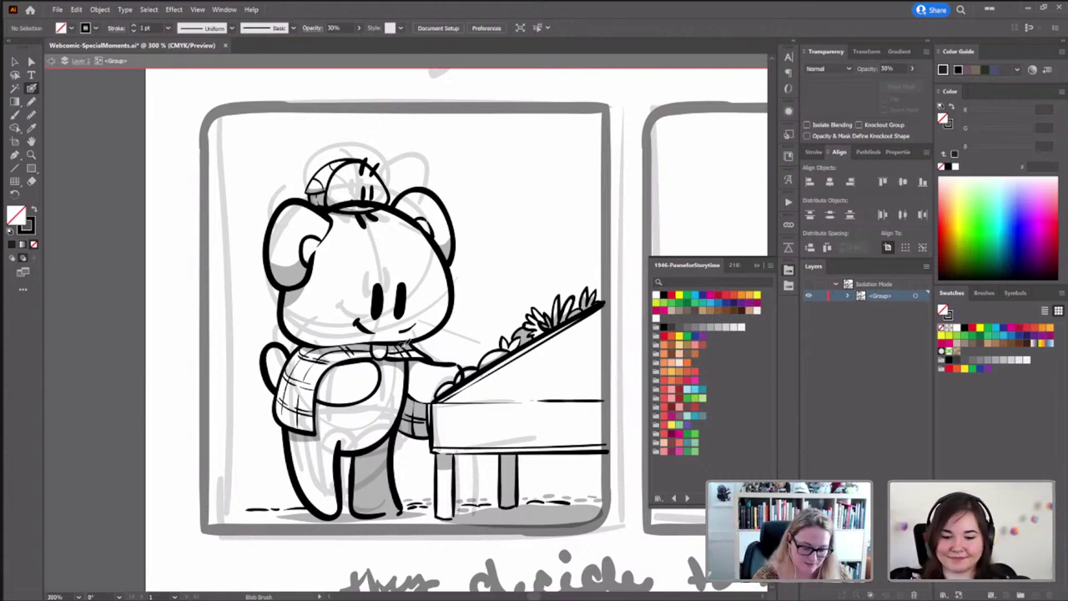
Draw a horizontal line left of the planter leaves and set its opacity to 100%
drag(519, 253, 495, 207)
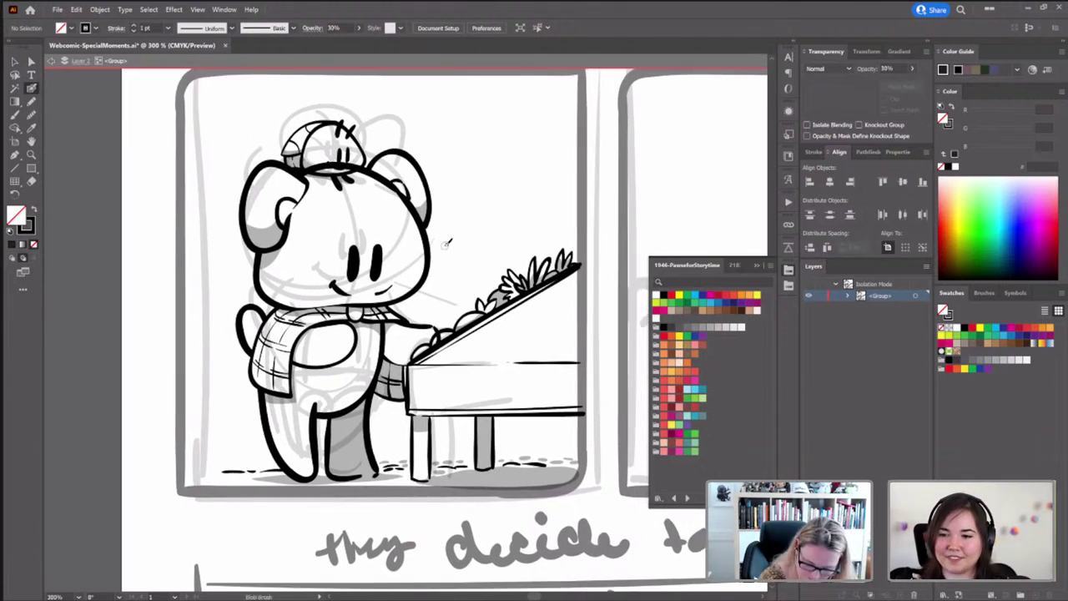
drag(437, 245, 538, 248)
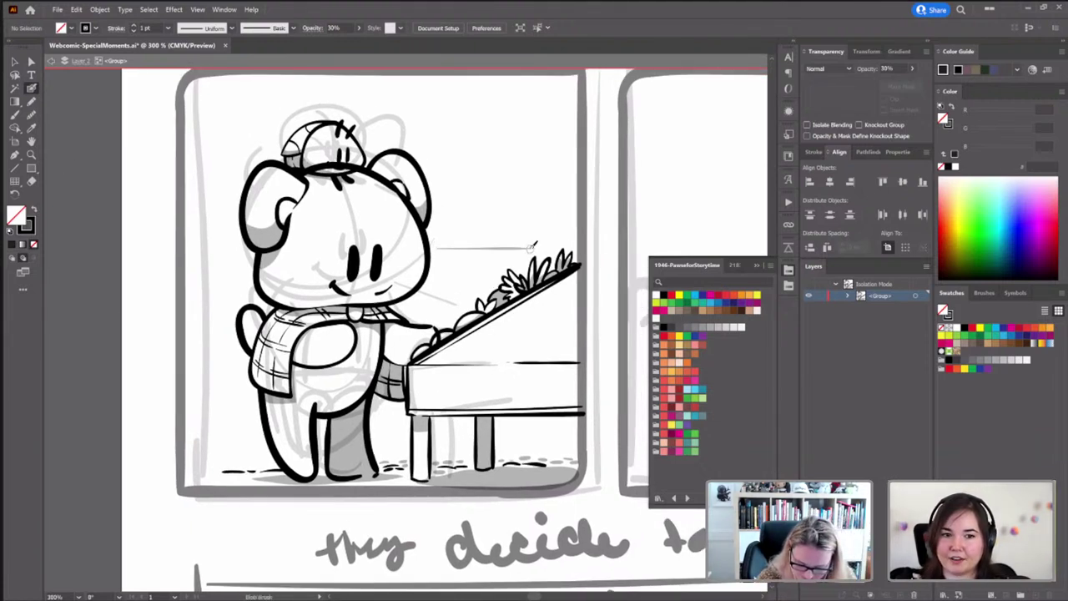
ctrl+click(496, 249)
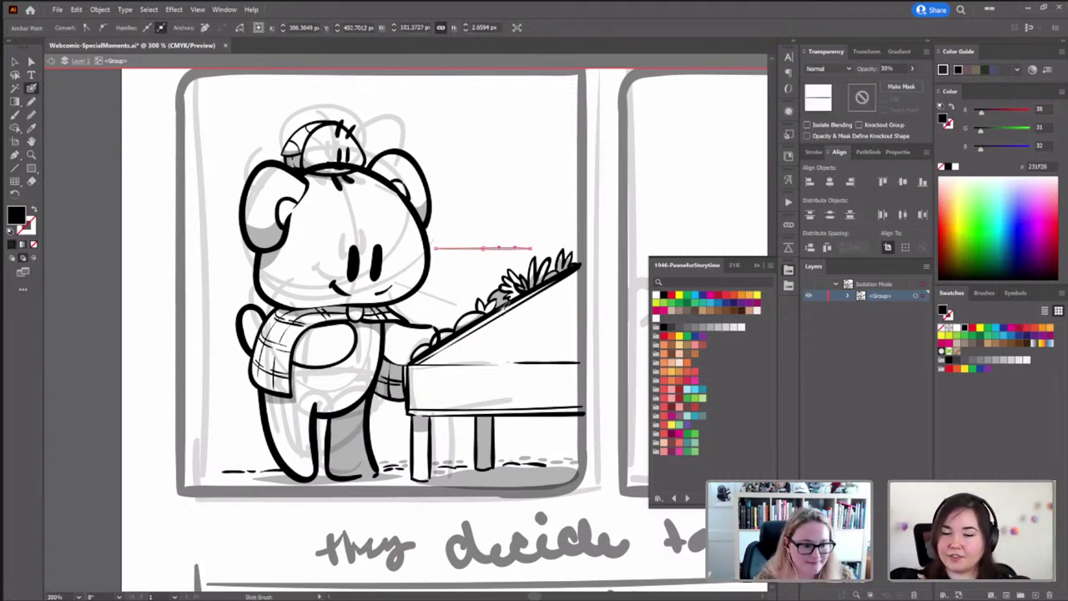
click(886, 68)
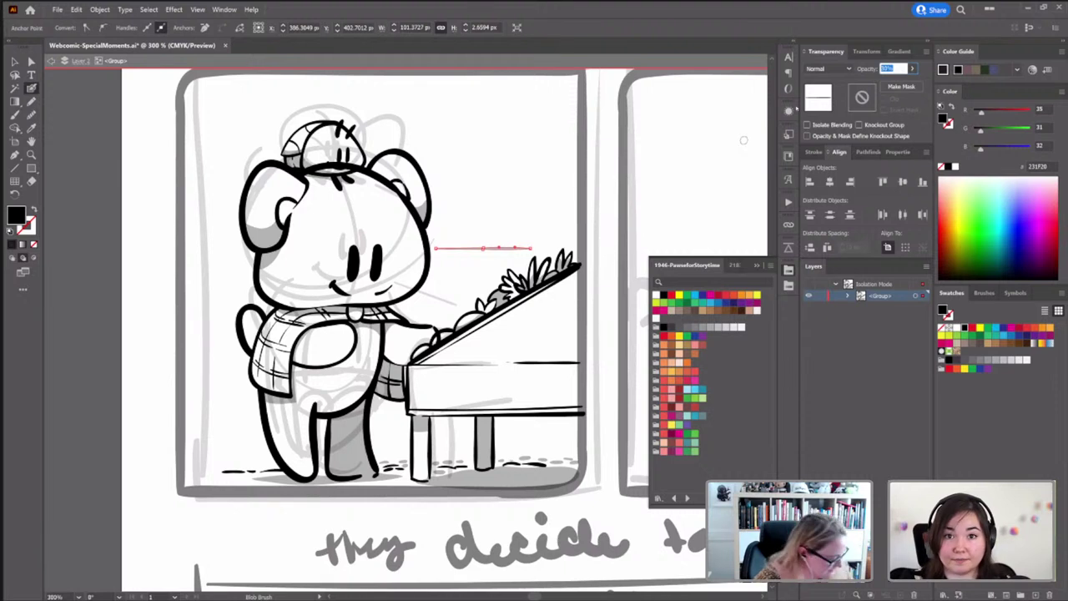
text(100)
key(Return)
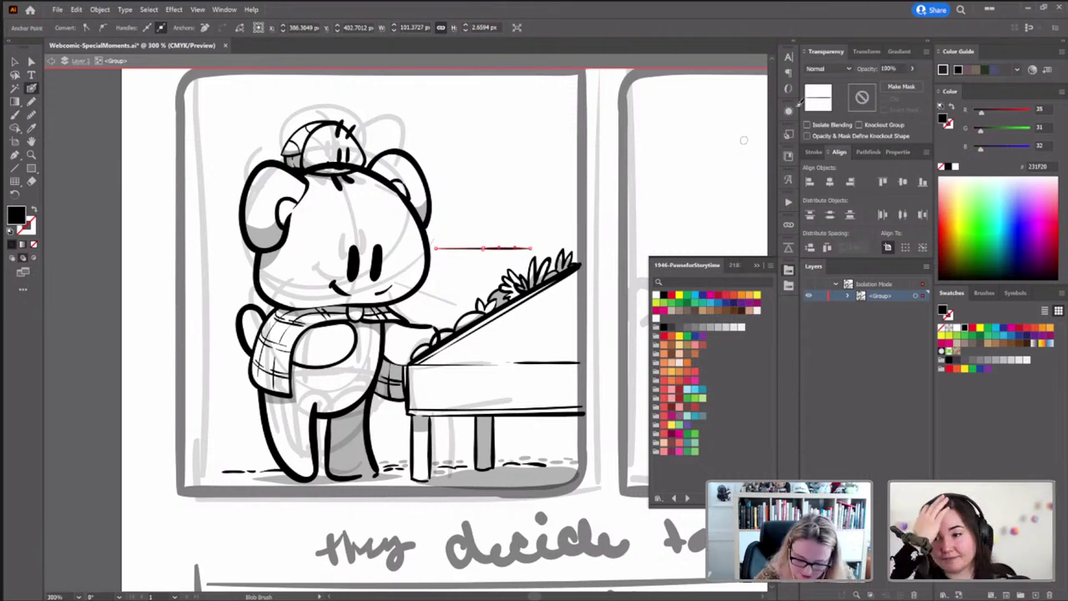
key(ctrl+shift+a)
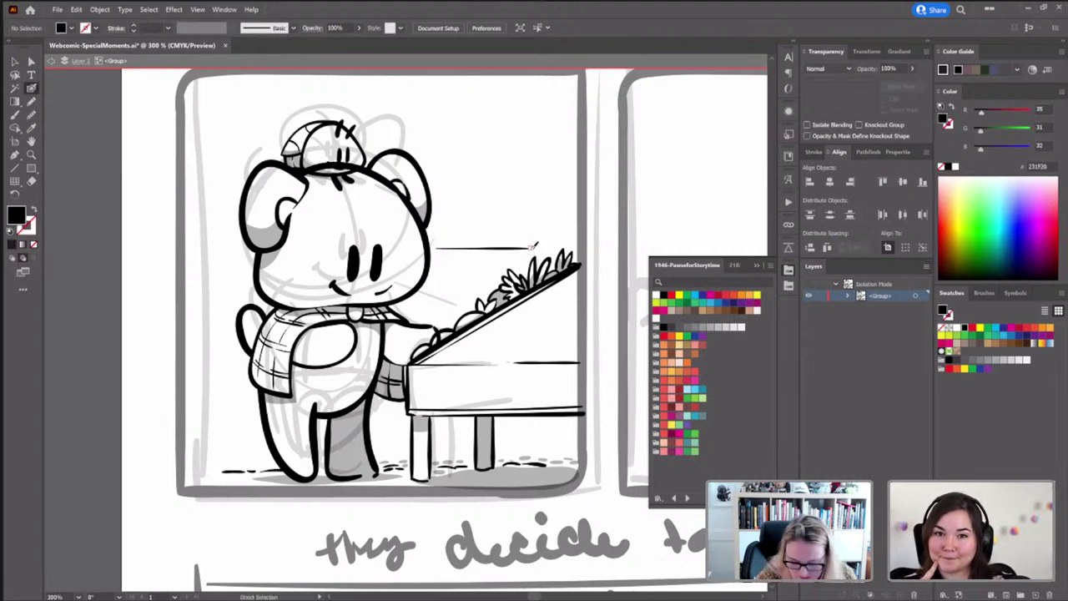
drag(534, 247, 519, 269)
key(shift+x)
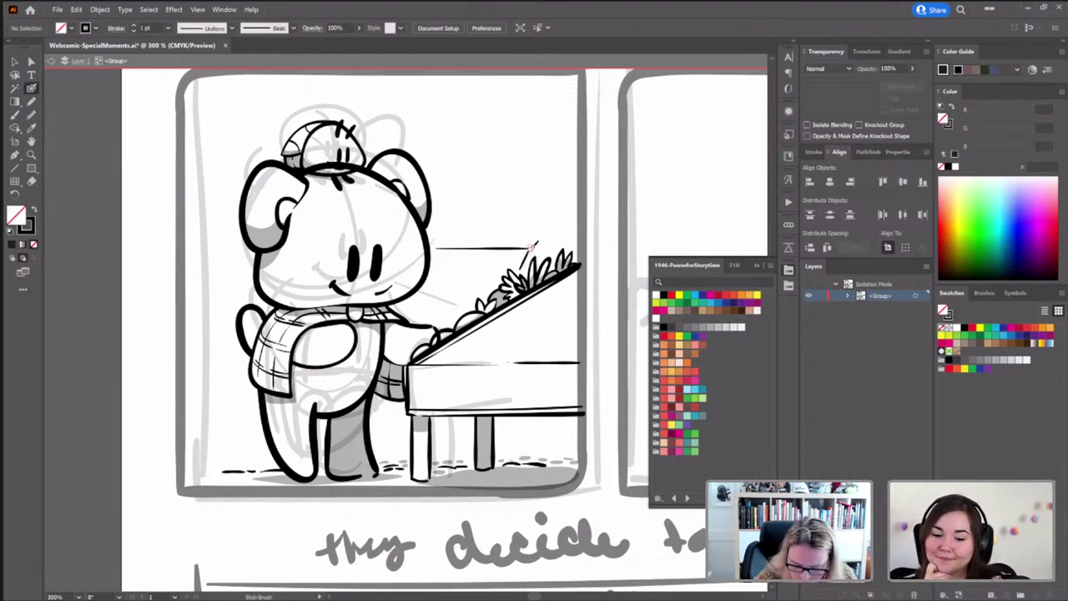
key(ctrl+z)
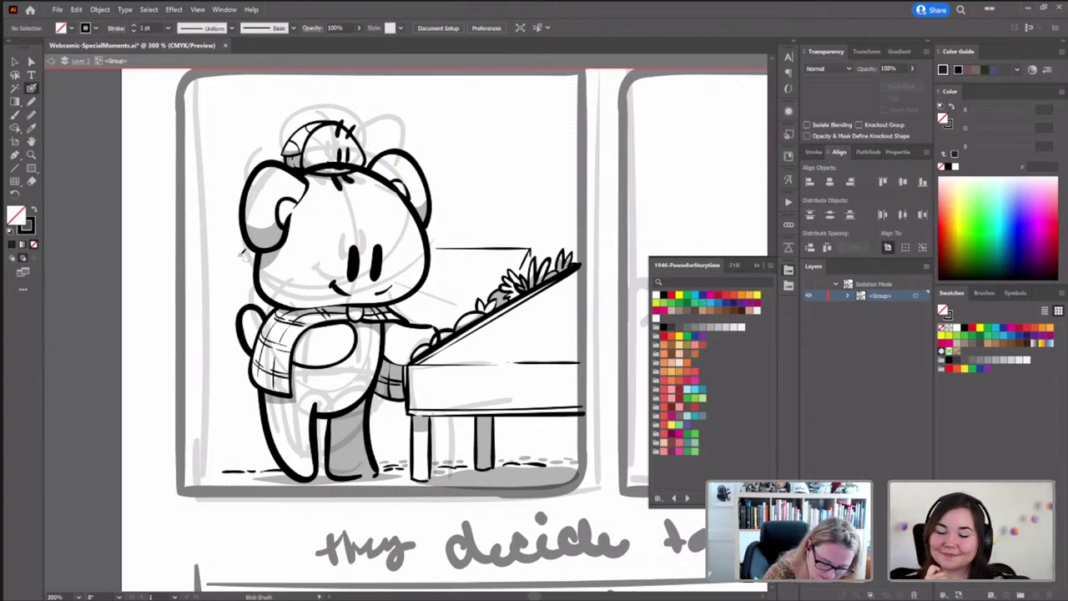
Delete the line left of the bear's ear and redraw it with the Blob Brush
drag(197, 258, 249, 259)
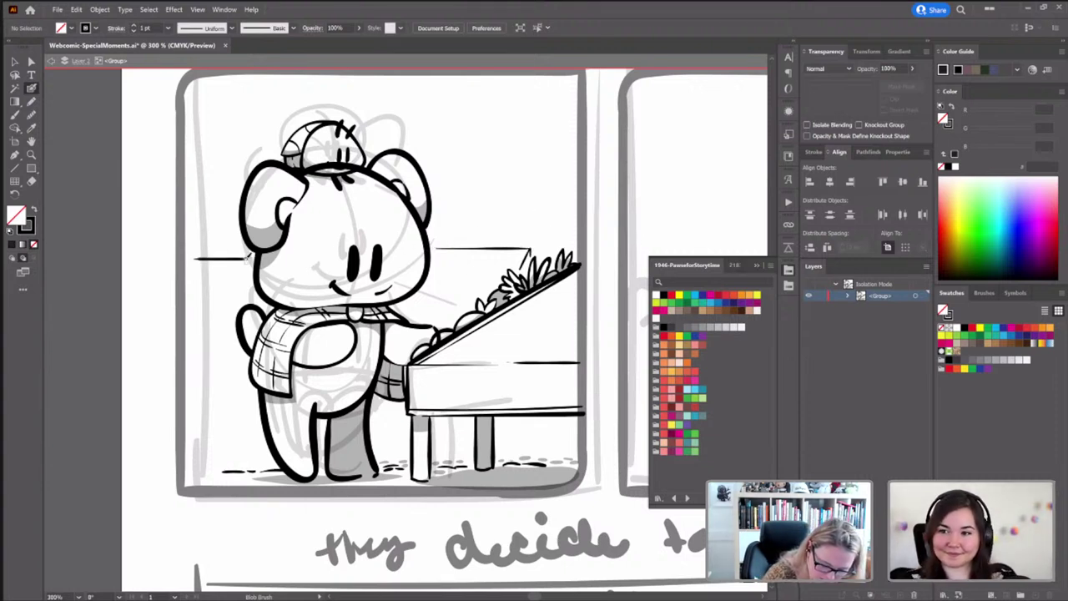
key(a)
click(226, 258)
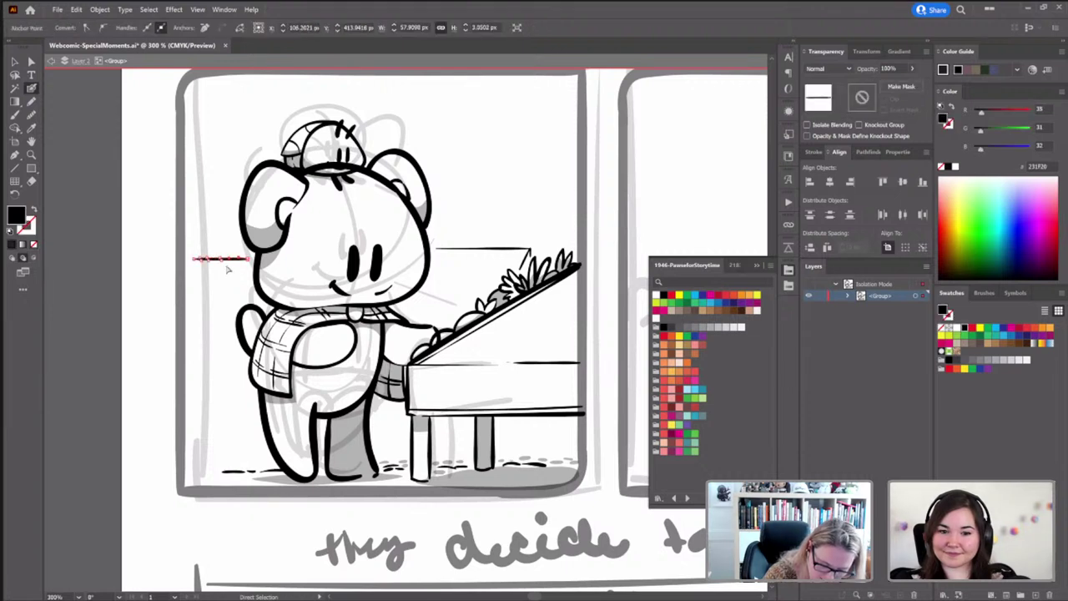
key(Delete)
key(shift+b)
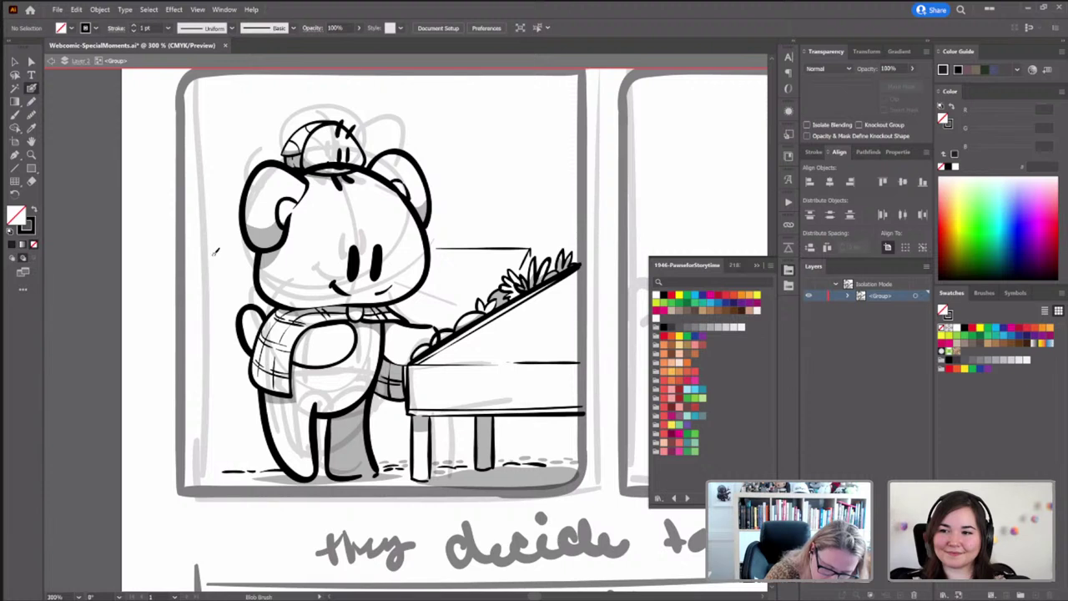
drag(191, 254, 244, 254)
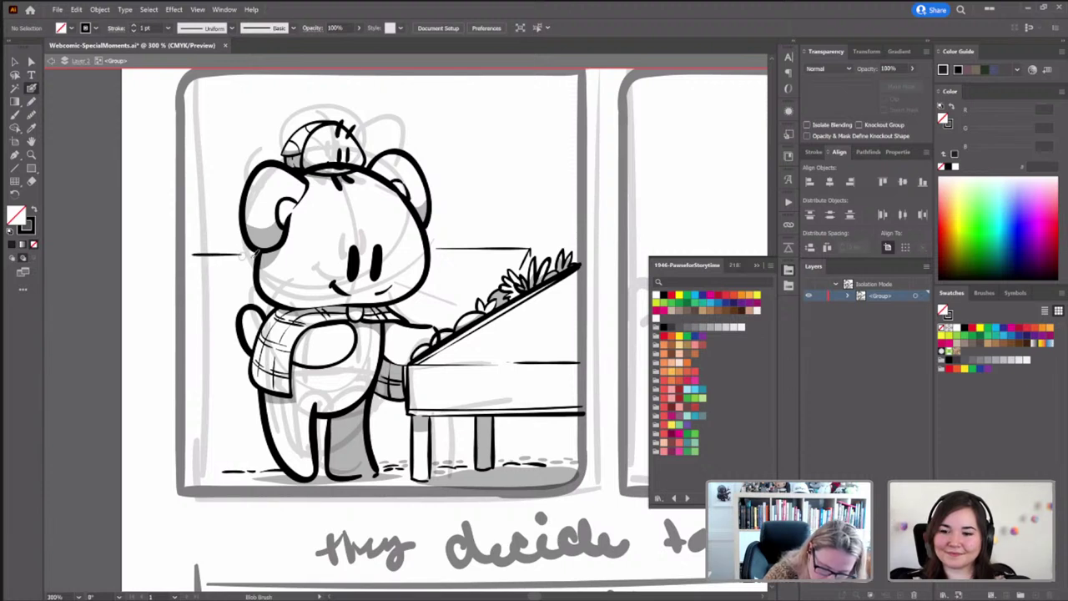
key(a)
click(218, 256)
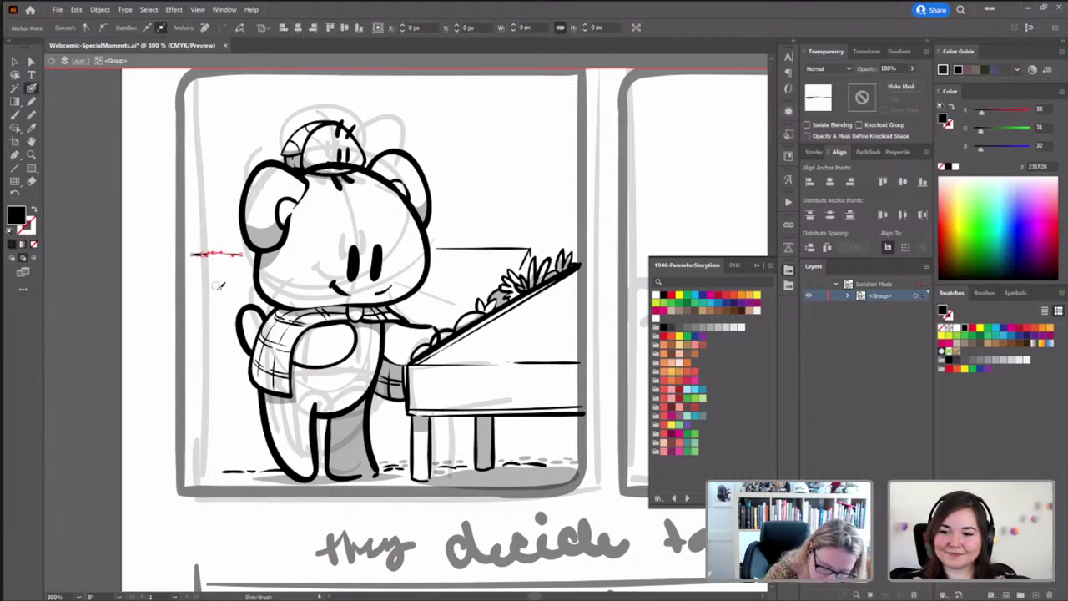
click(219, 285)
mouse_move(430, 311)
mouse_down()
mouse_move(457, 281)
mouse_move(502, 278)
mouse_up()
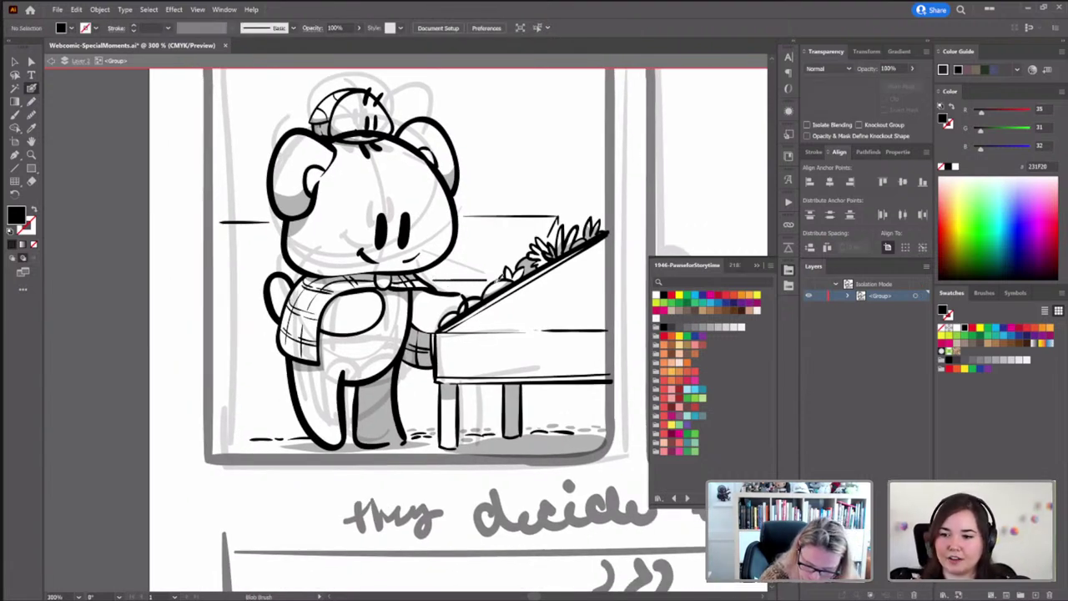
key(shift+x)
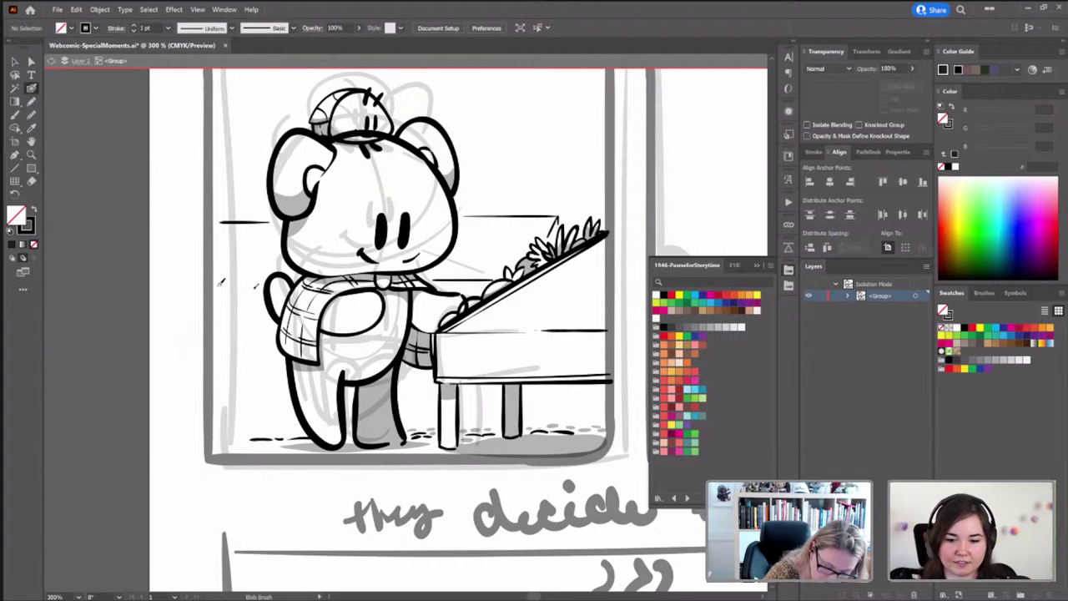
Draw a thin line left of the bear's arm and thicken the line above the planter
drag(214, 288, 267, 288)
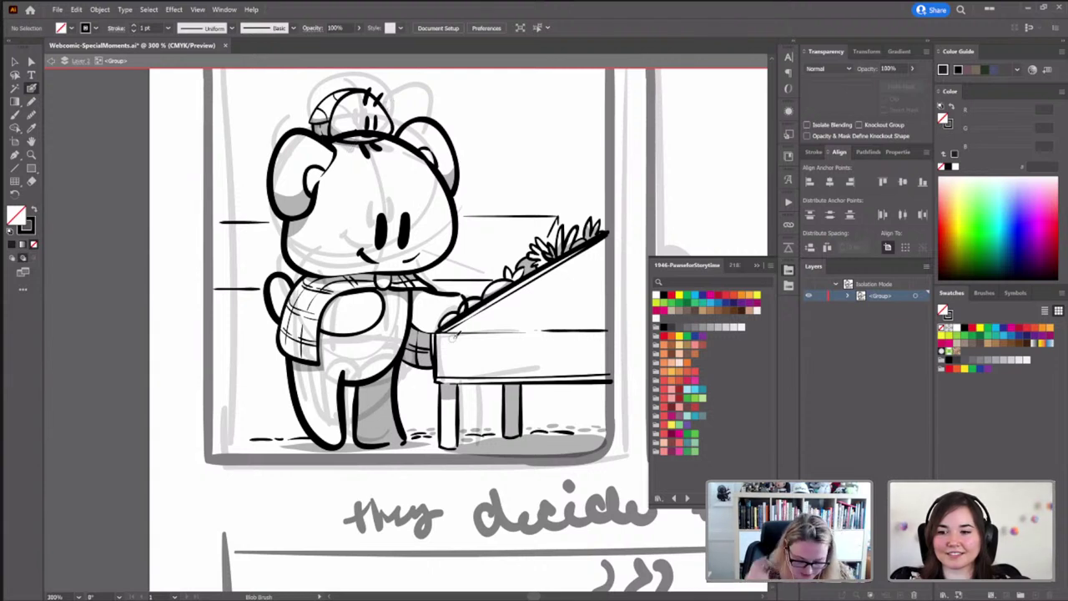
drag(464, 217, 559, 217)
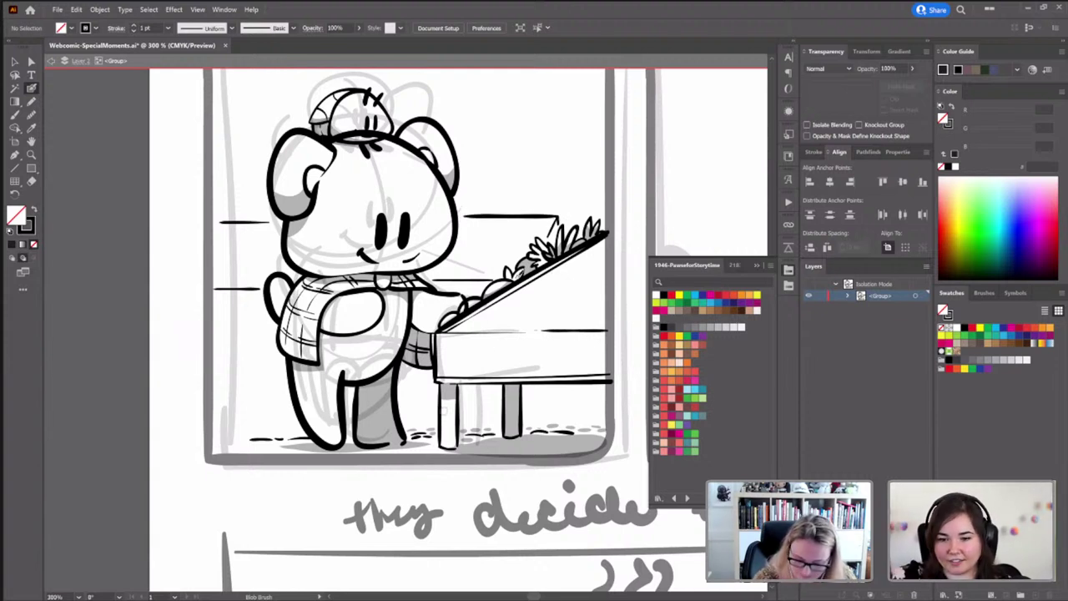
key(a)
drag(538, 200, 565, 225)
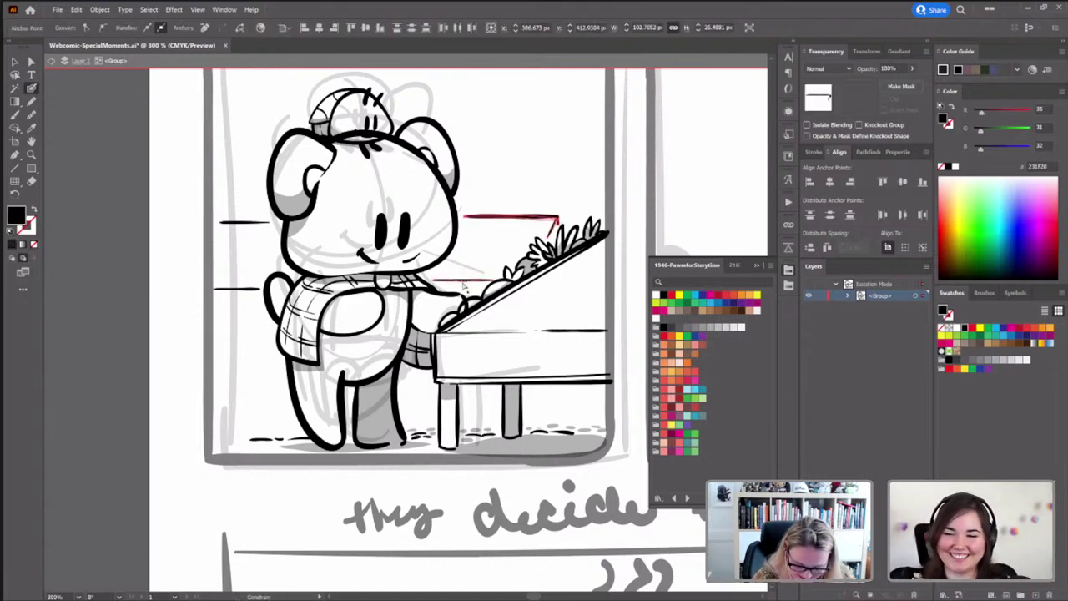
click(553, 183)
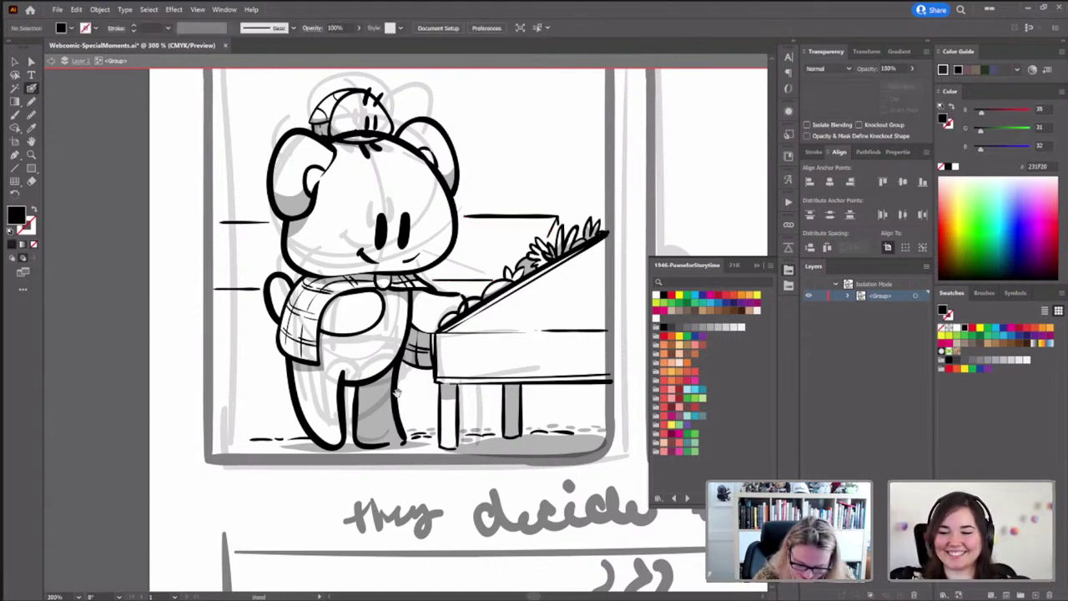
Draw horizontal background lines and a vertical post to the left of the bear
drag(395, 394, 438, 386)
key(shift+b)
drag(257, 322, 316, 321)
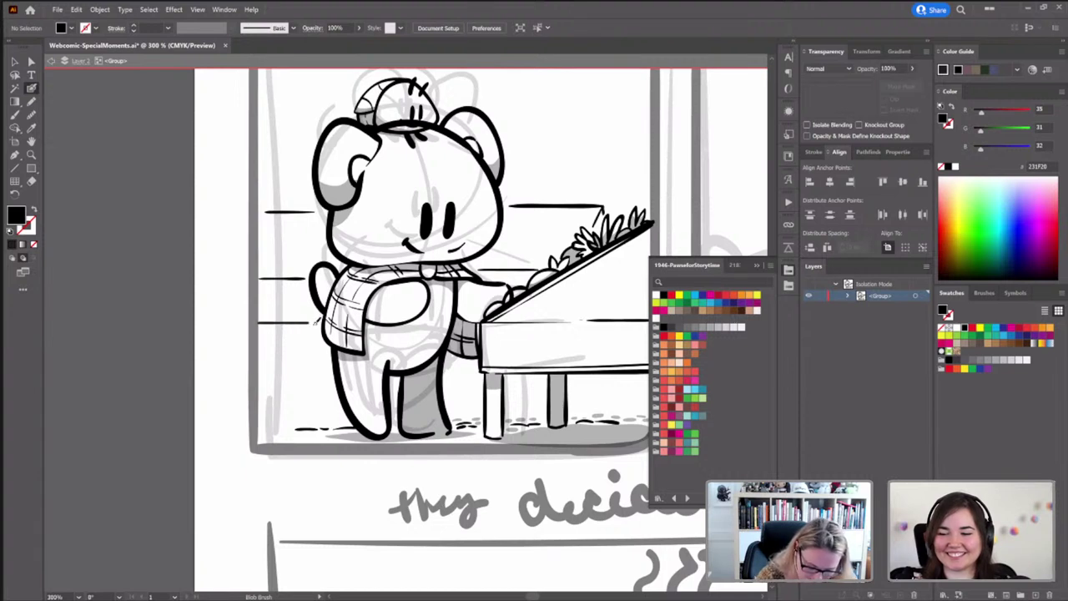
key(shift+x)
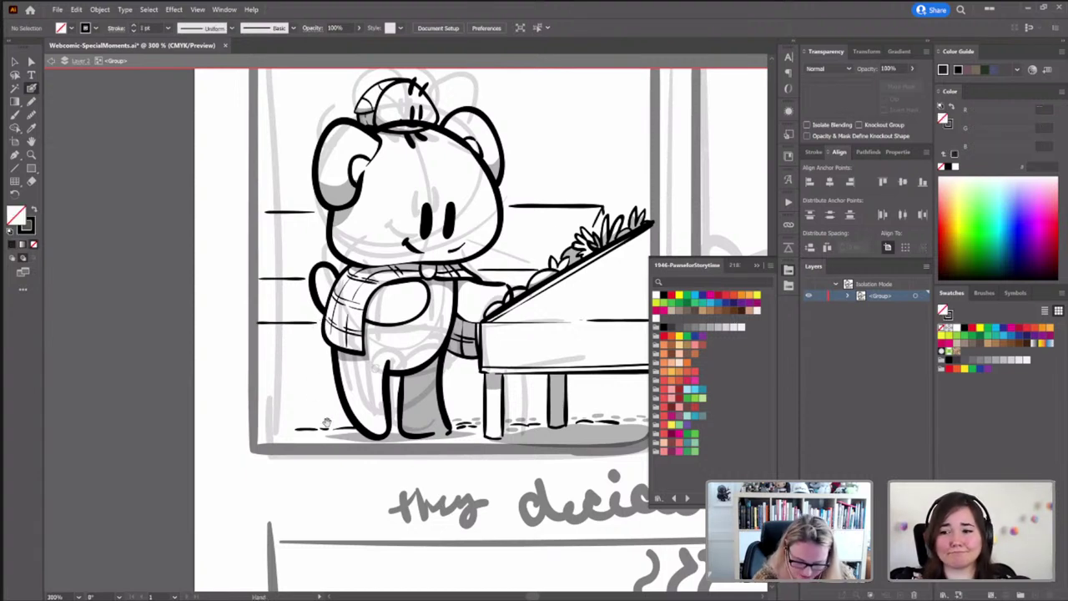
drag(326, 424, 354, 411)
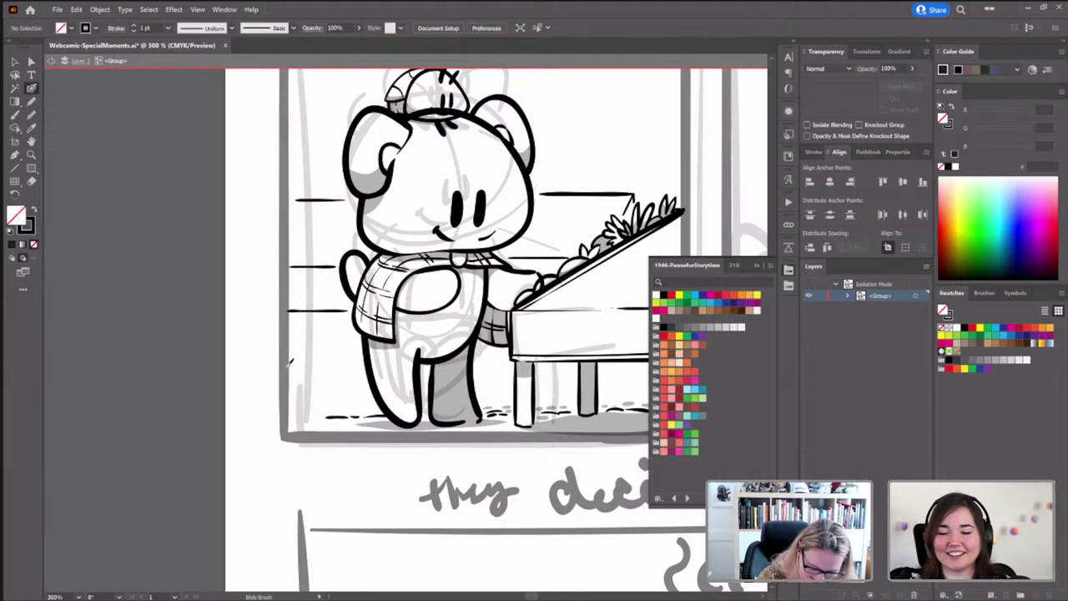
drag(292, 364, 363, 368)
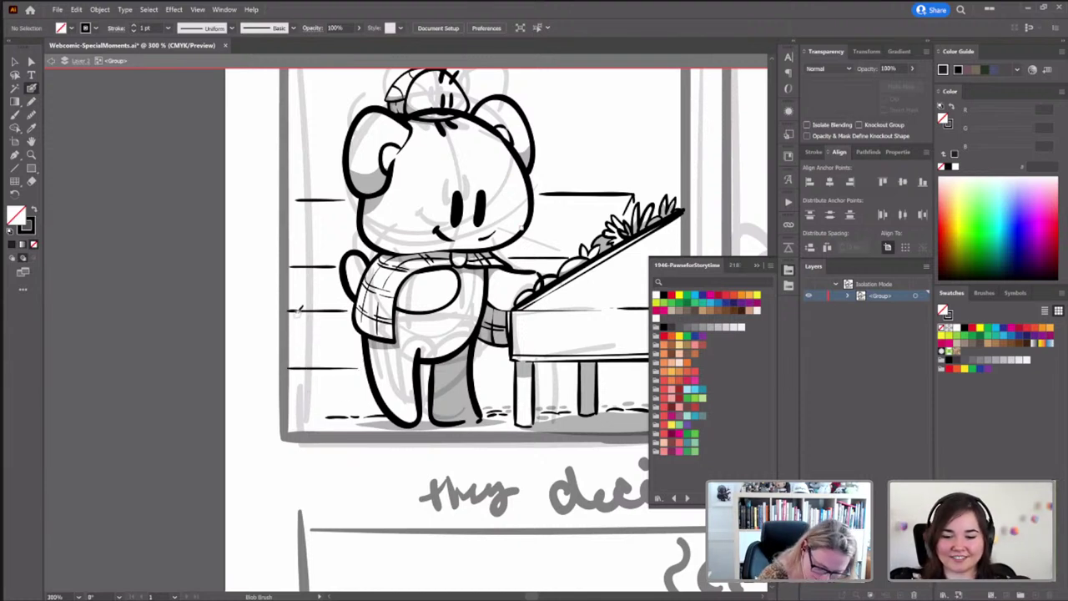
mouse_move(298, 308)
mouse_down()
mouse_move(295, 369)
mouse_move(347, 369)
mouse_up()
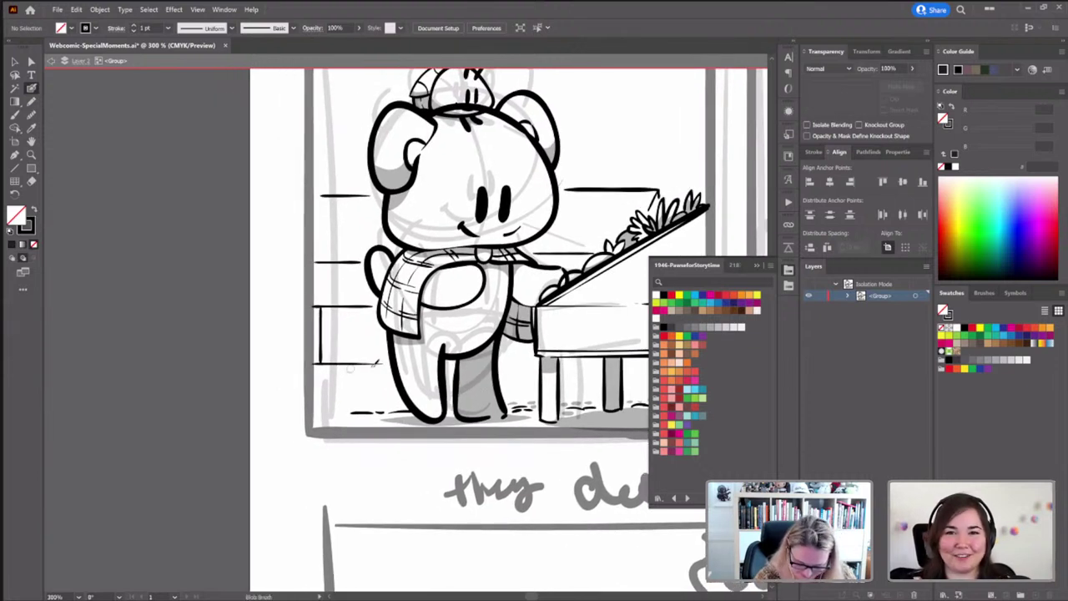
Remove the low horizontal line and add short ground dashes left of the bear
ctrl+click(348, 371)
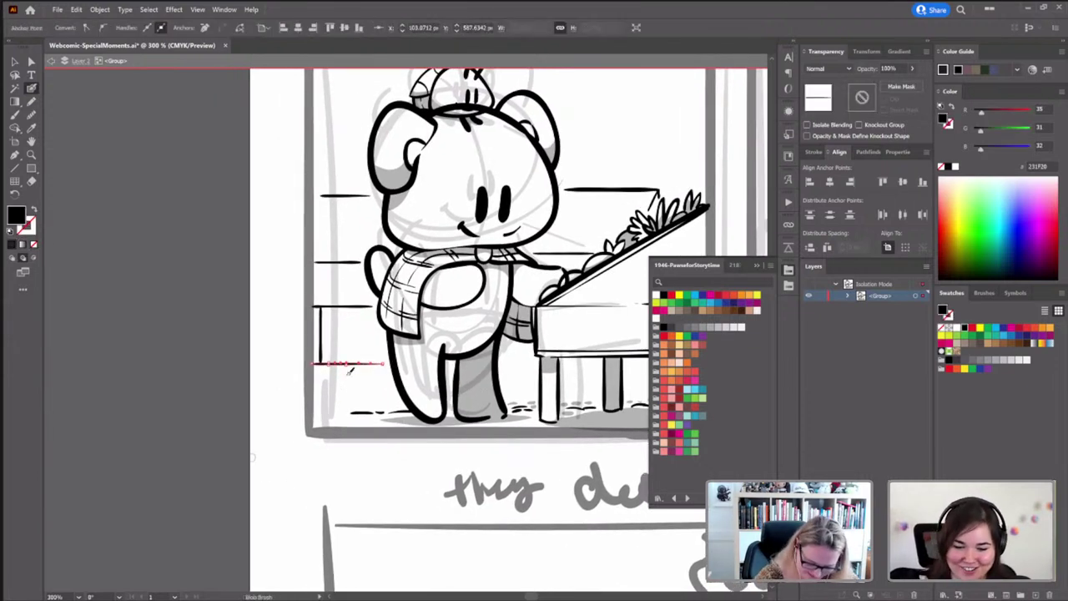
key(Delete)
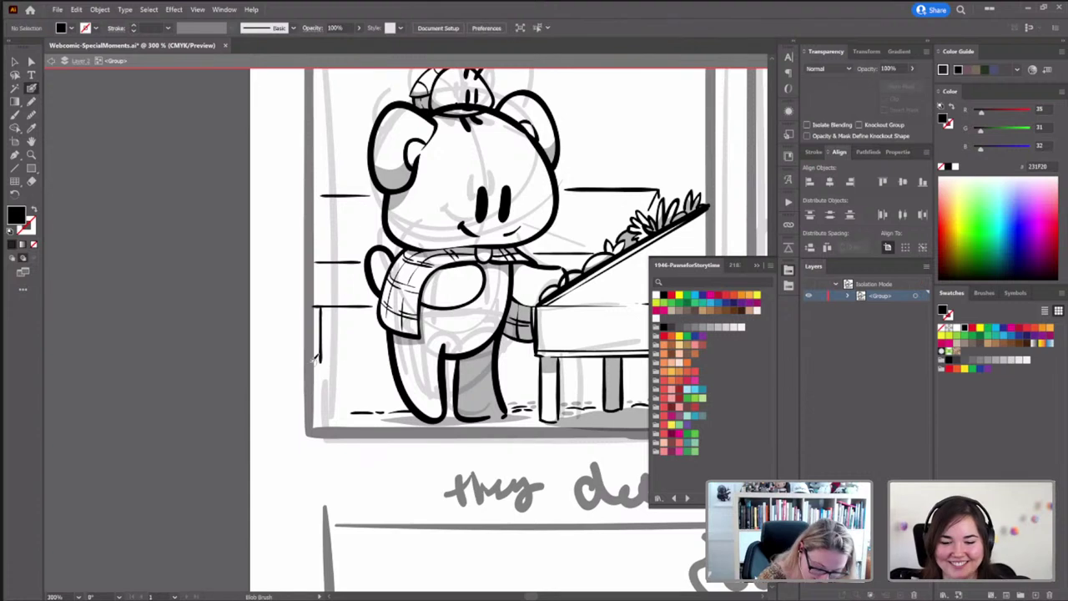
key(shift+x)
key(shift+x)
key(shift+x)
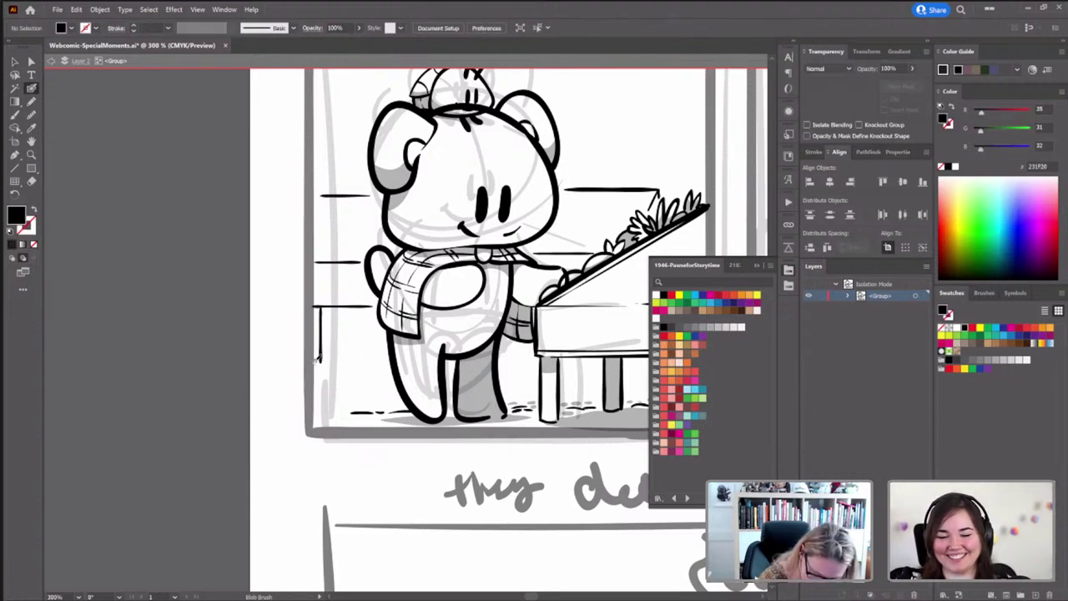
mouse_move(330, 360)
mouse_down()
mouse_move(403, 368)
mouse_move(420, 382)
mouse_up()
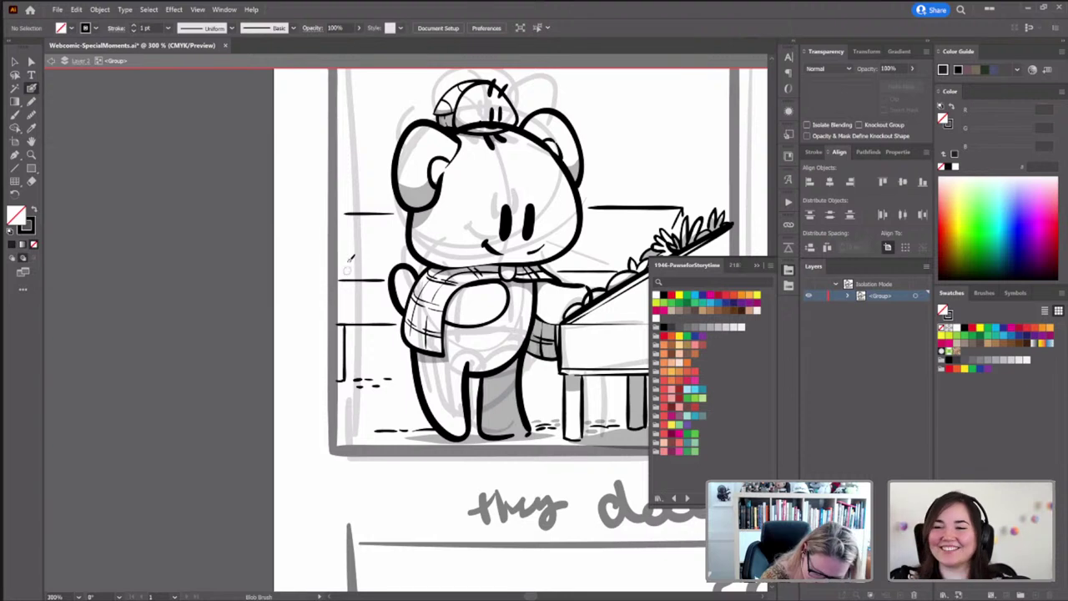
mouse_move(351, 274)
mouse_down()
mouse_move(368, 251)
mouse_move(390, 269)
mouse_move(342, 252)
mouse_up()
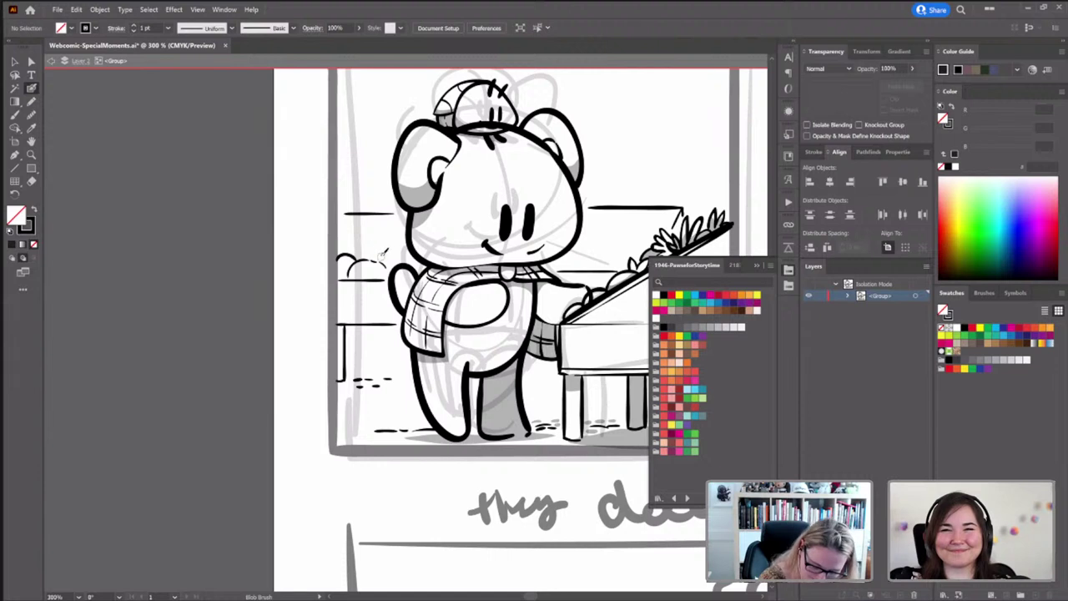
Draw arched bush-top strokes to the left of the bear's head
drag(382, 254, 411, 246)
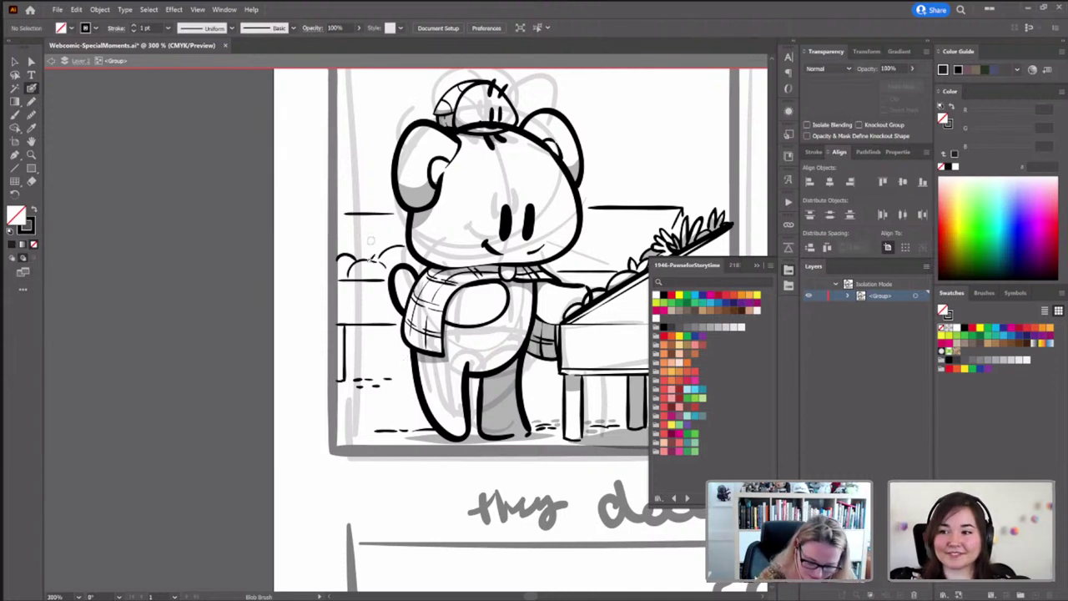
drag(356, 241, 387, 240)
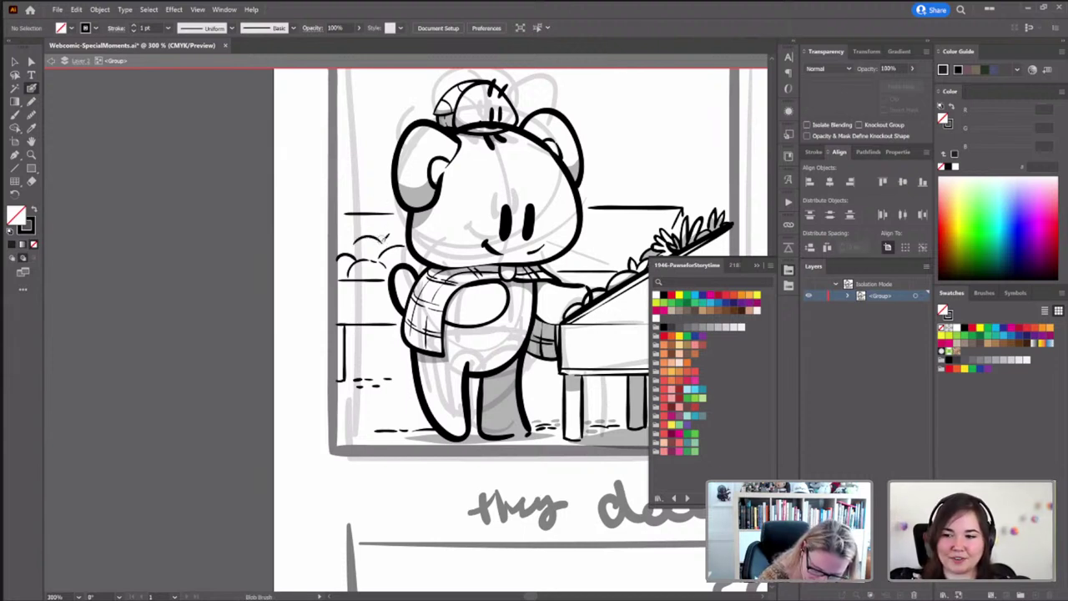
mouse_move(384, 241)
mouse_down()
mouse_move(388, 230)
mouse_move(402, 244)
mouse_up()
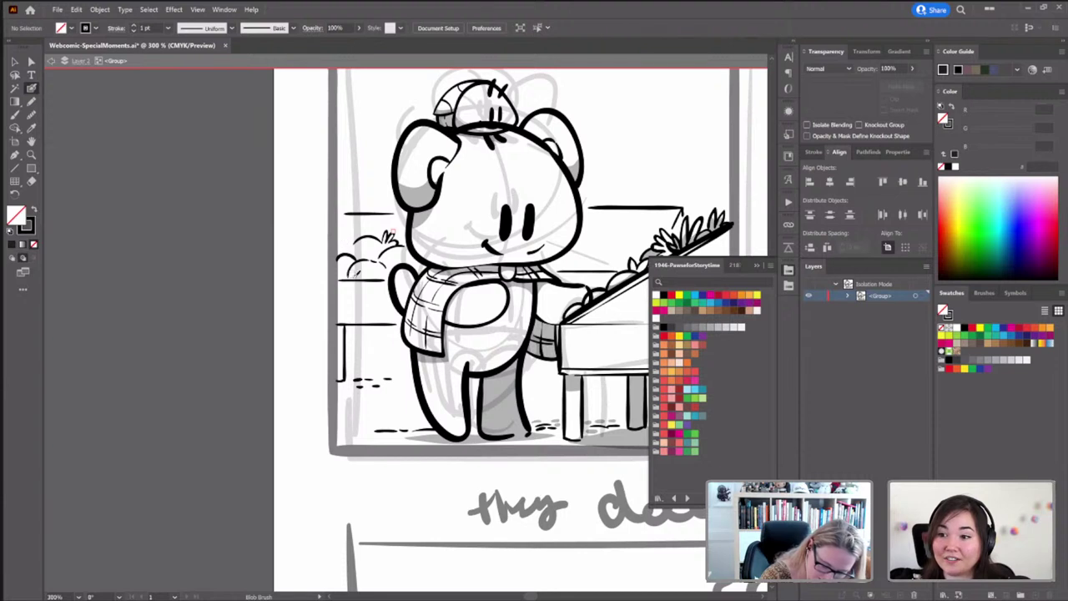
drag(429, 295, 394, 316)
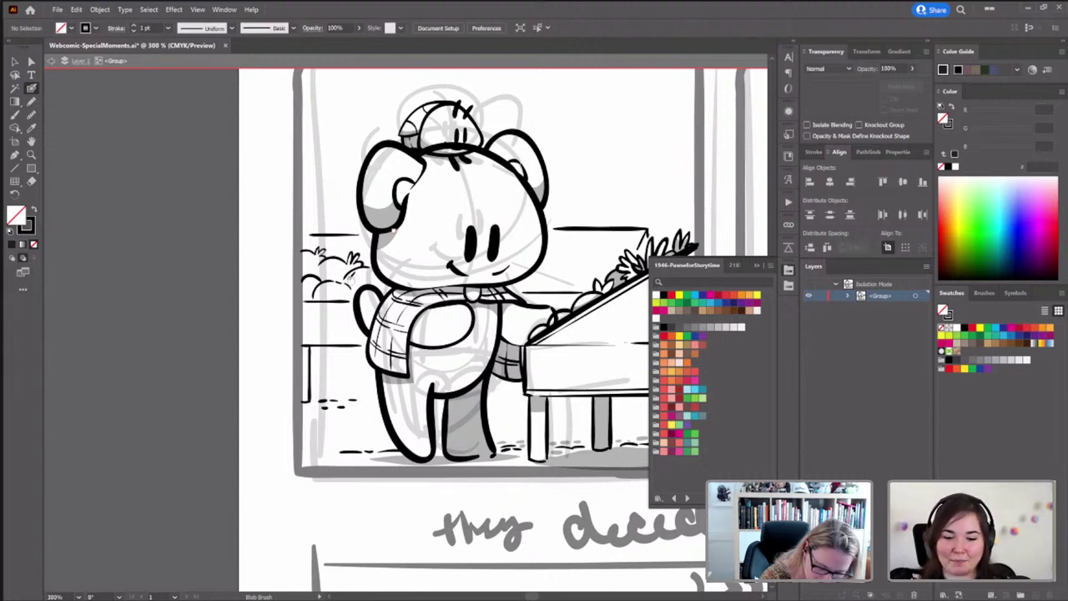
key(space)
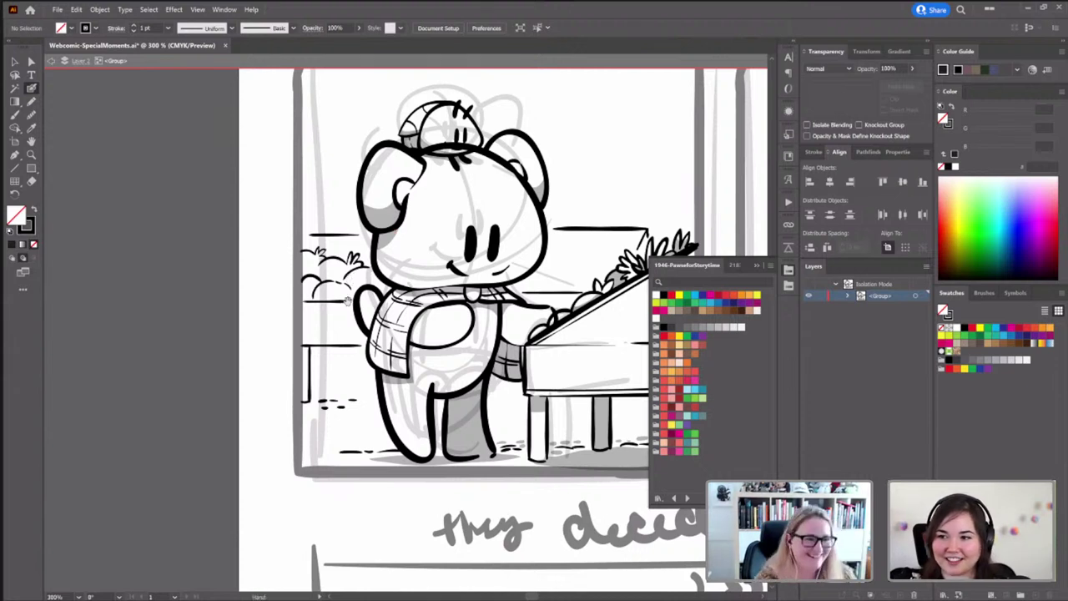
drag(347, 301, 449, 325)
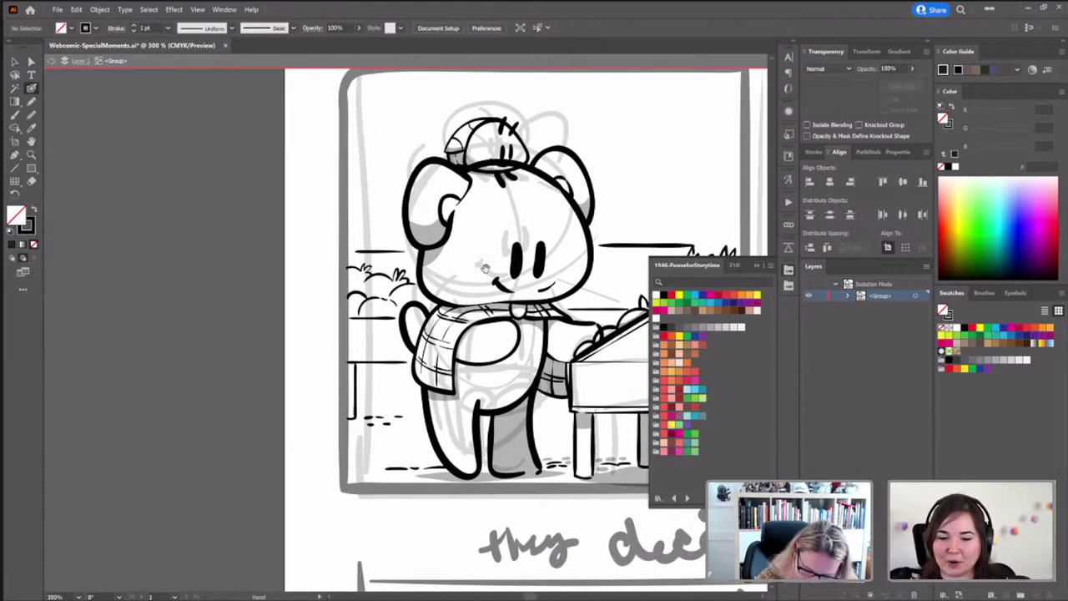
drag(485, 267, 382, 264)
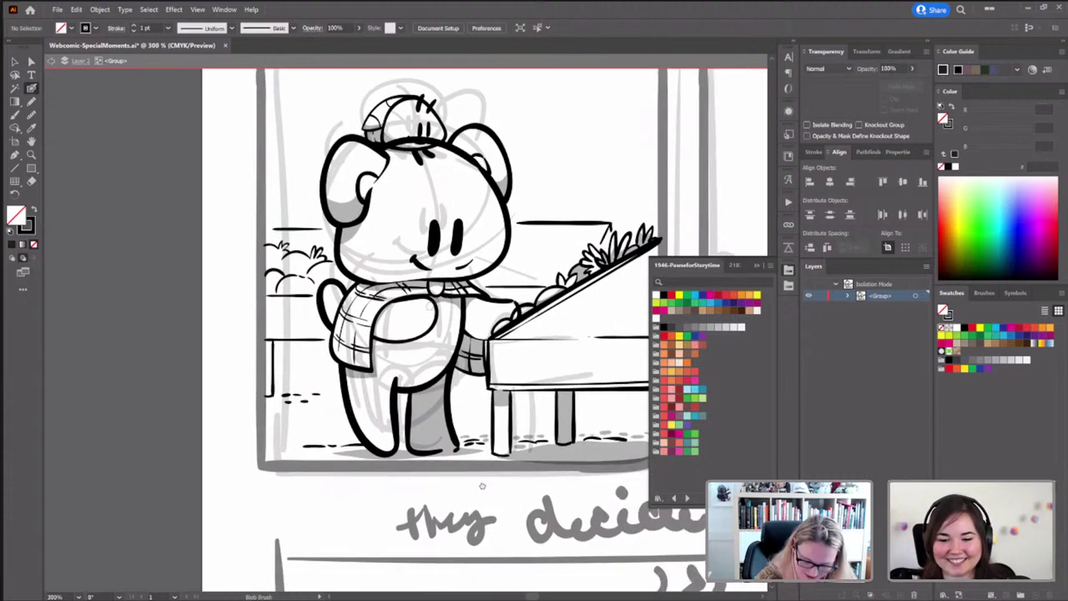
Add small strokes to the bush outline behind the planter lid and re-center on the bear
scroll(234, 428, right, 1)
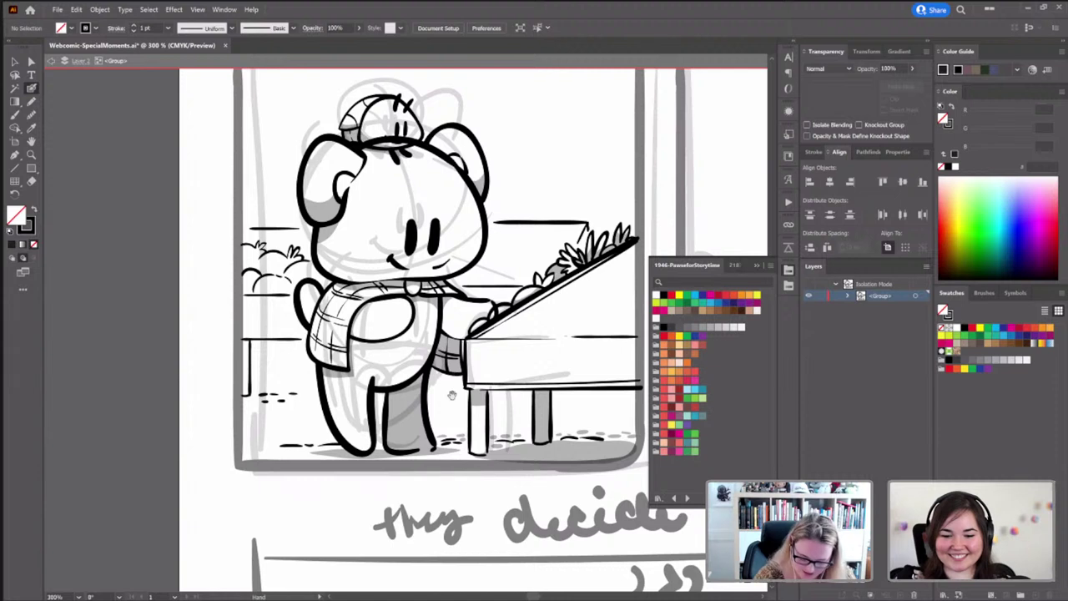
scroll(392, 417, right, 2)
mouse_move(454, 277)
mouse_down()
mouse_move(481, 262)
mouse_move(497, 275)
mouse_move(441, 255)
mouse_up()
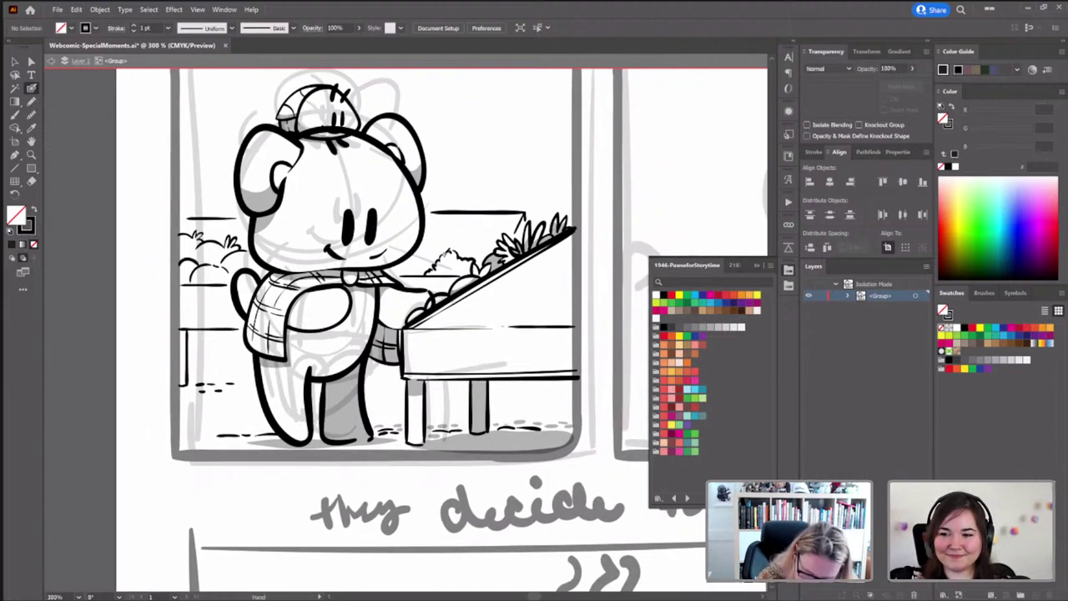
scroll(434, 259, right, 5)
scroll(433, 259, down, 2)
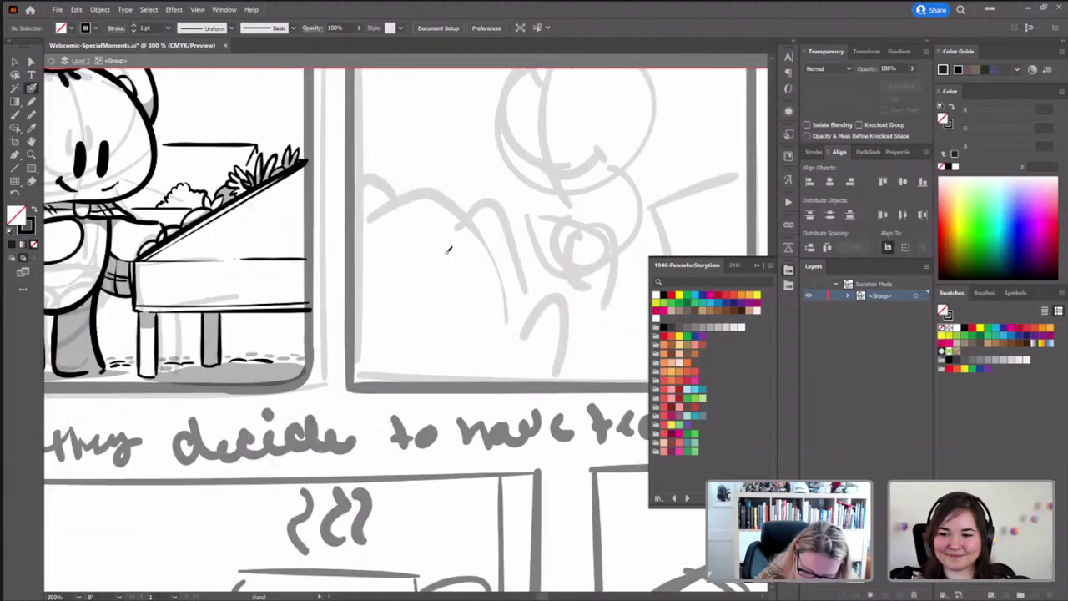
scroll(432, 261, left, 5)
scroll(432, 261, up, 2)
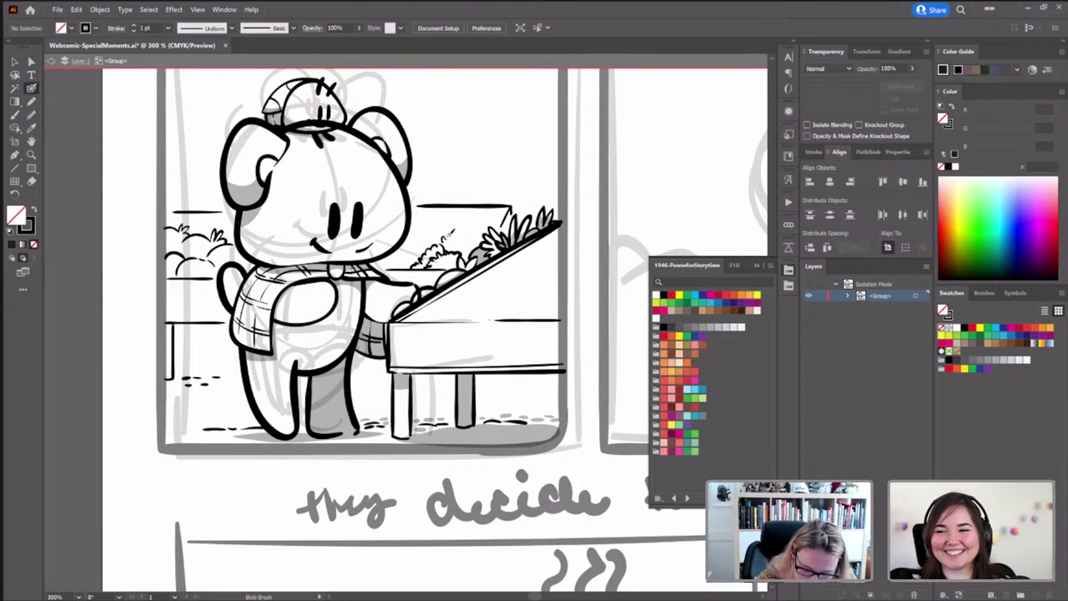
mouse_move(446, 239)
mouse_down()
mouse_move(479, 237)
mouse_move(433, 241)
mouse_move(442, 237)
mouse_move(419, 257)
mouse_move(455, 244)
mouse_move(409, 260)
mouse_move(469, 234)
mouse_move(464, 244)
mouse_move(480, 243)
mouse_up()
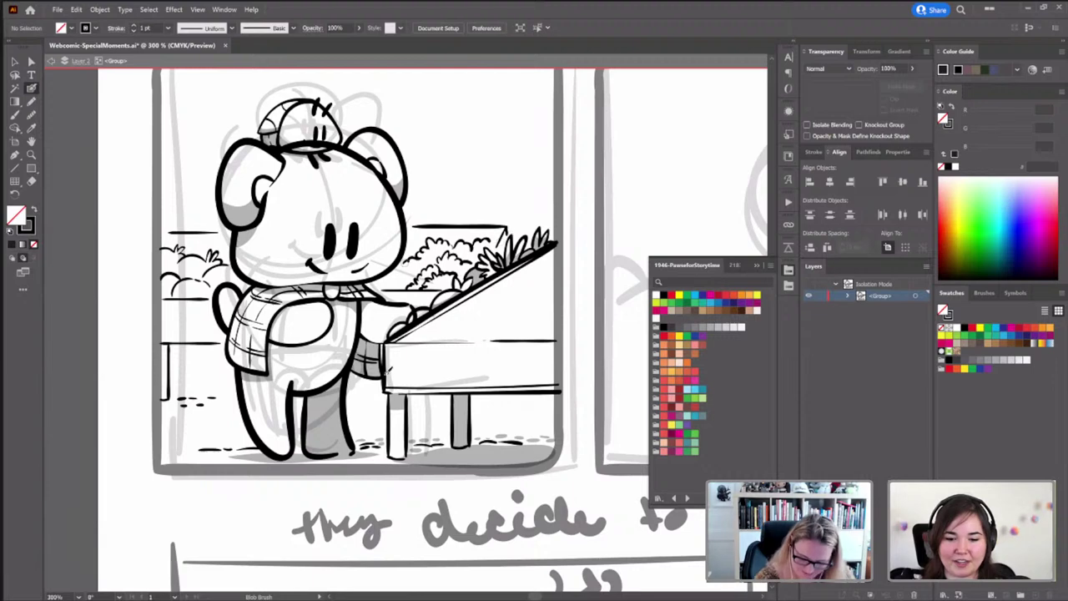
drag(352, 400, 377, 407)
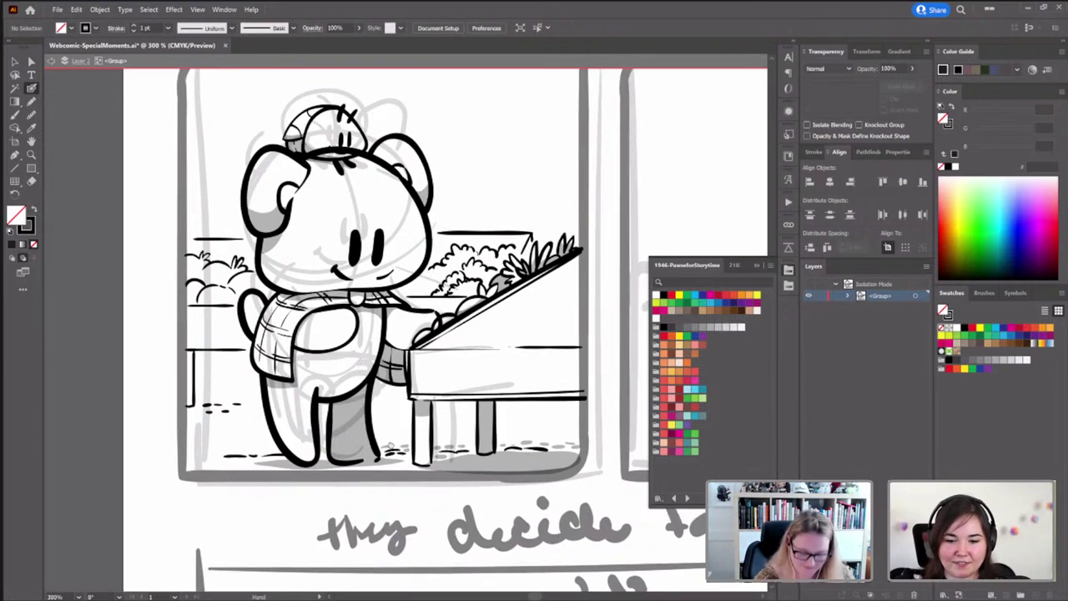
mouse_move(464, 350)
mouse_down()
mouse_move(422, 314)
mouse_move(406, 326)
mouse_up()
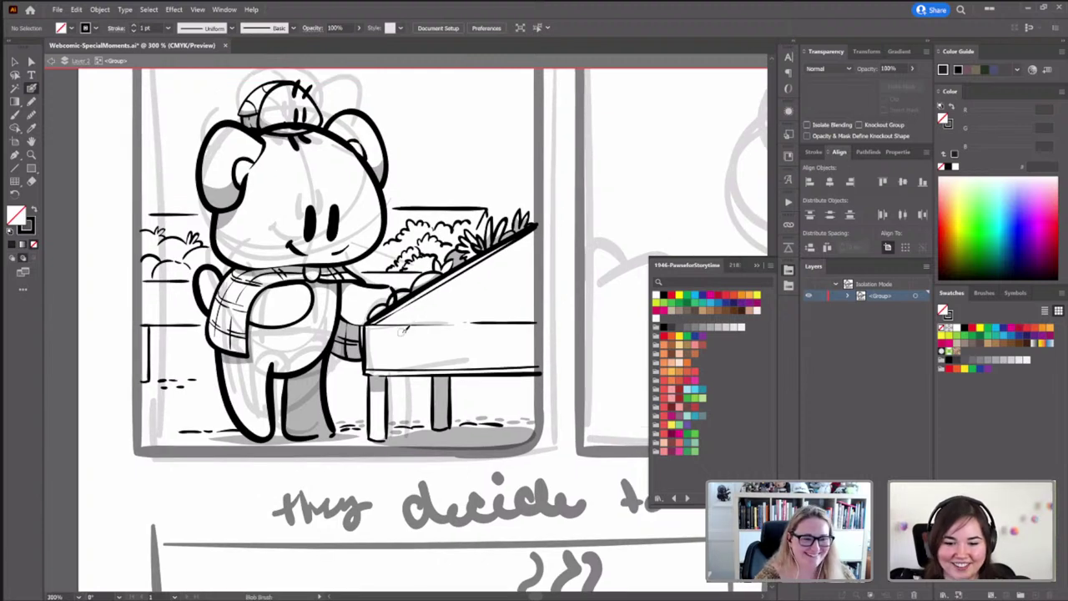
key(space)
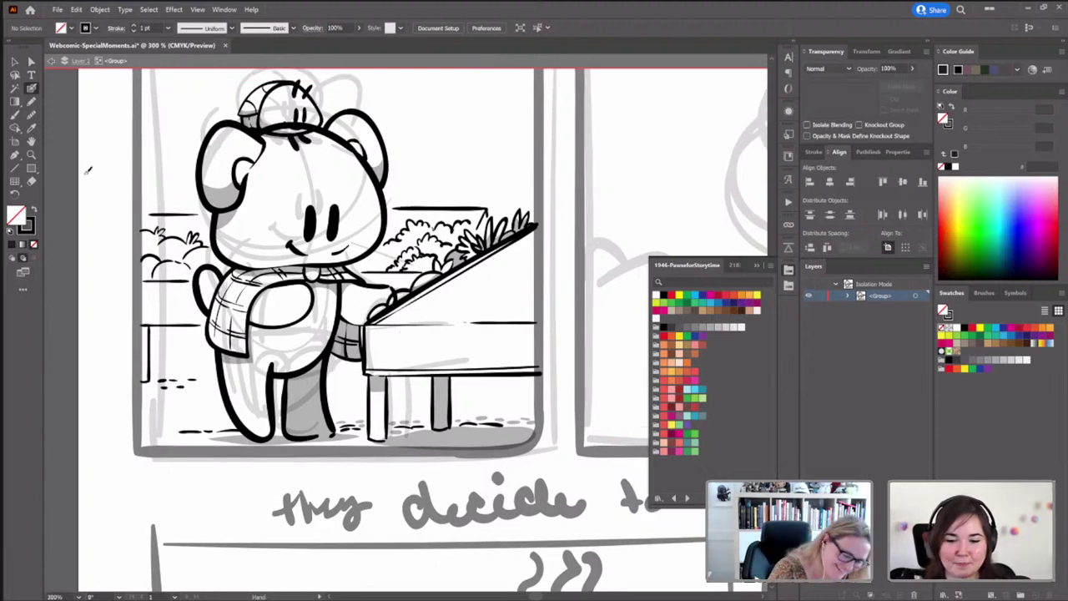
drag(88, 171, 141, 170)
mouse_move(506, 296)
mouse_down()
mouse_move(471, 301)
mouse_move(503, 304)
mouse_up()
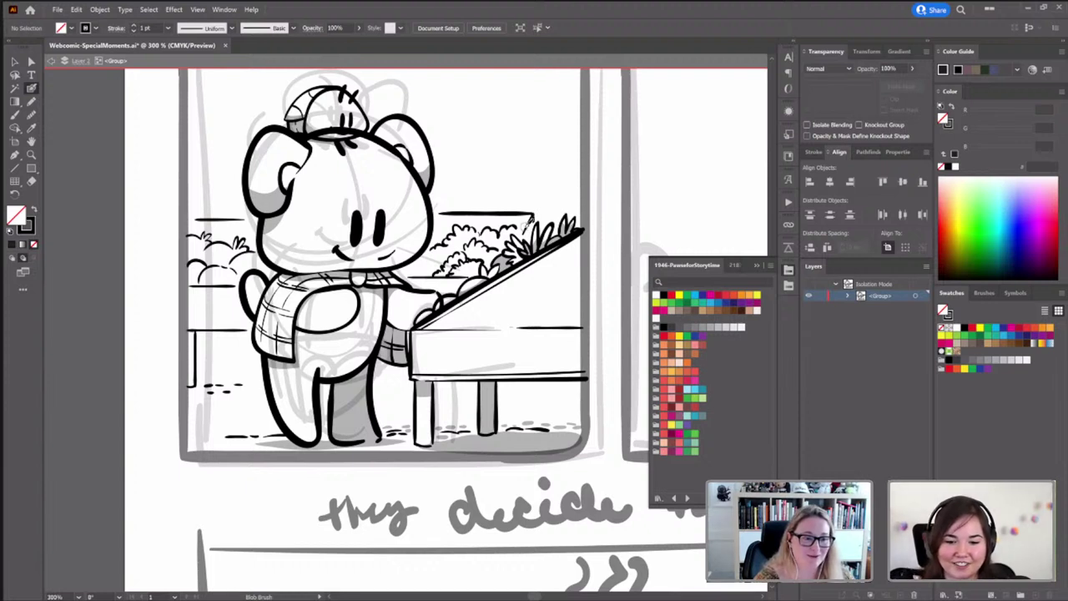
Zoom out to show the whole panel and exit Isolation Mode with the Selection tool
click(31, 101)
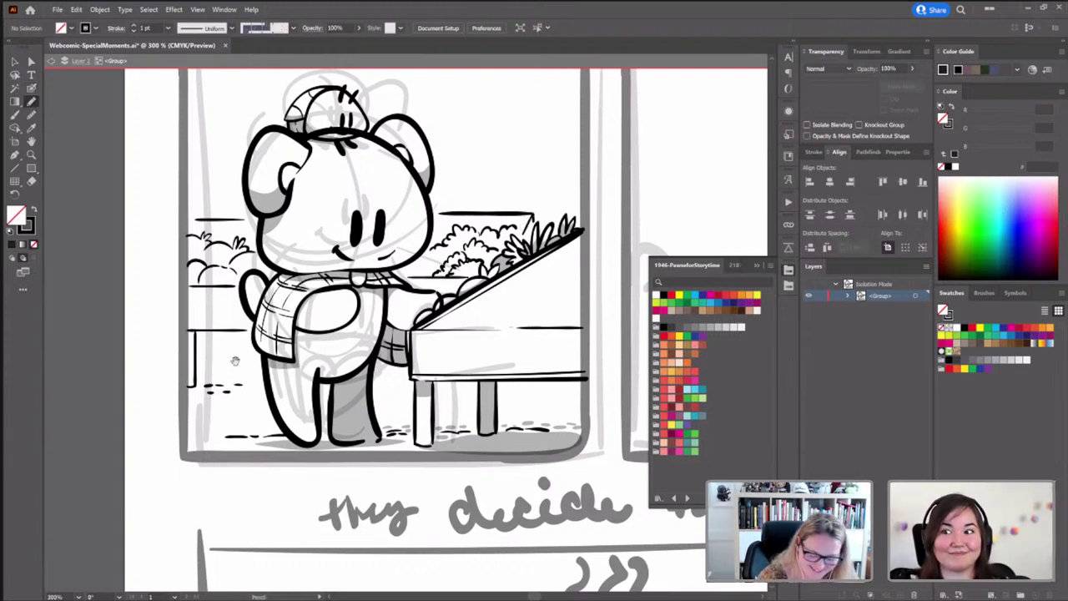
drag(380, 331, 450, 326)
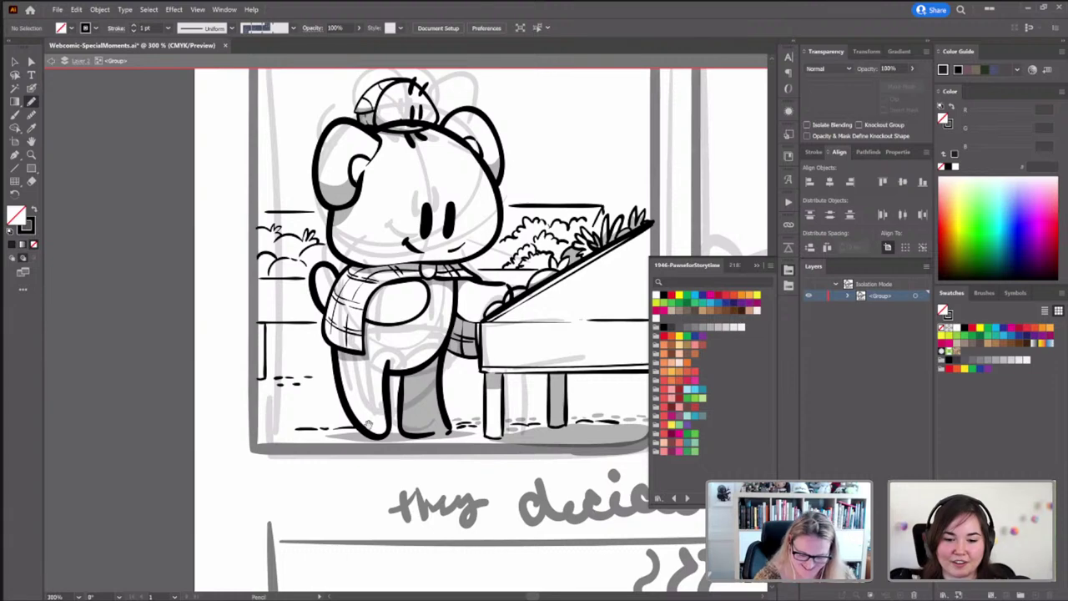
drag(632, 322, 519, 370)
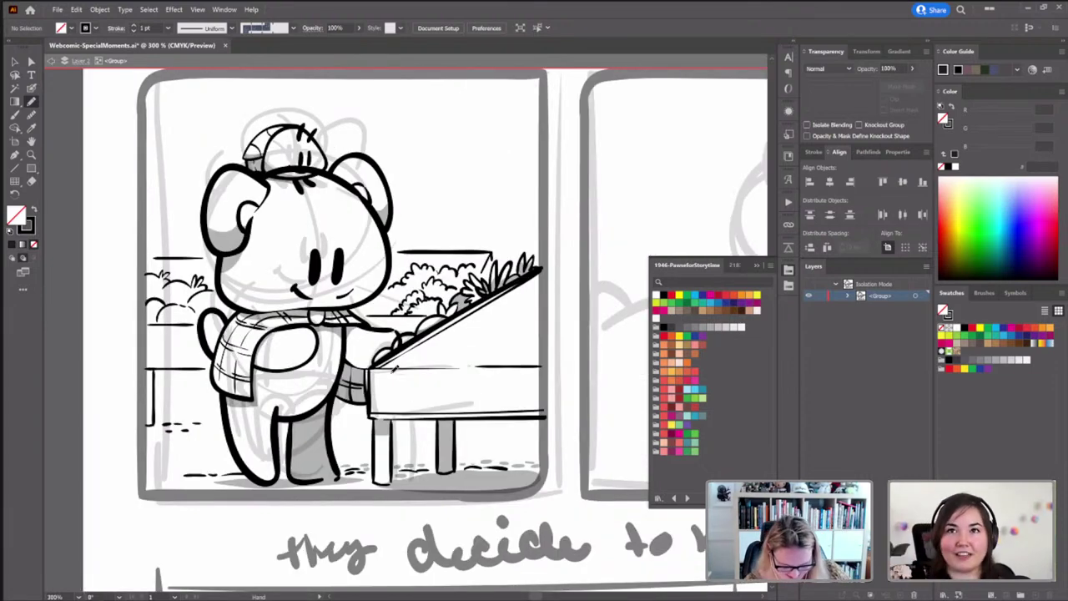
key(ctrl+minus)
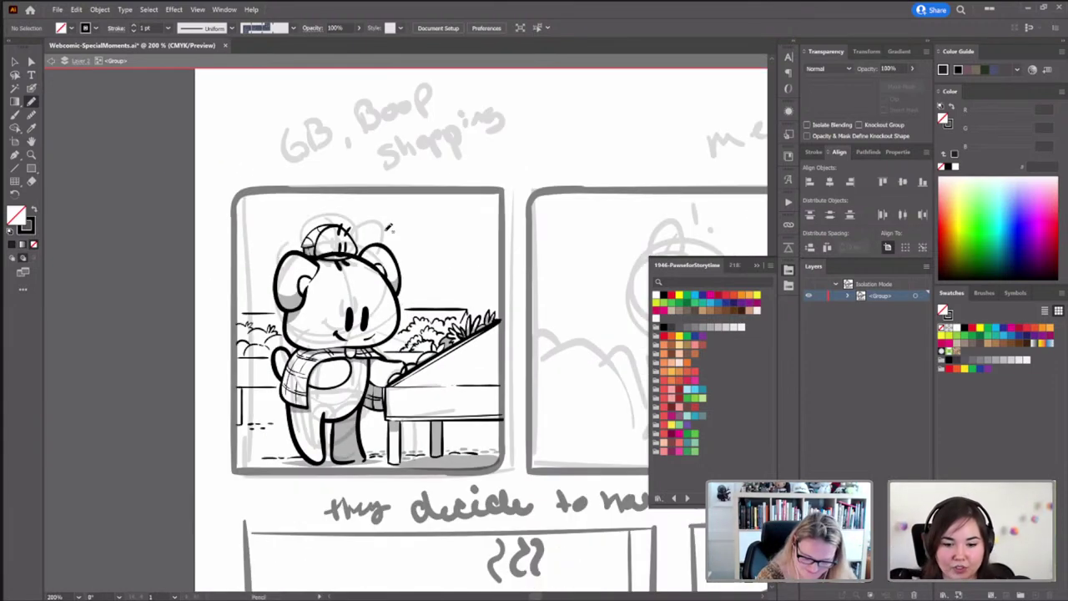
key(v)
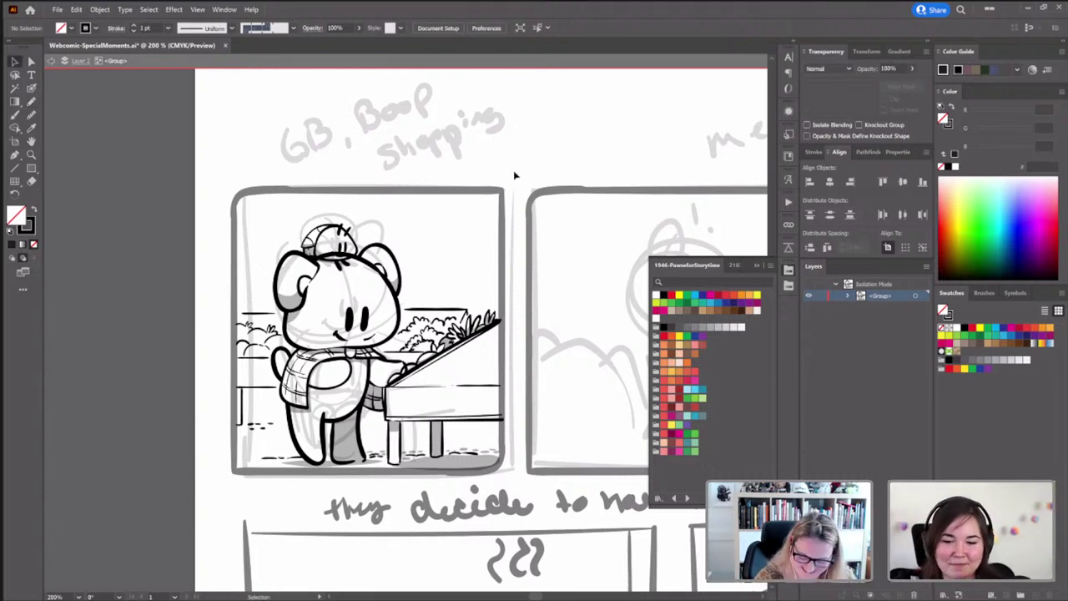
key(Escape)
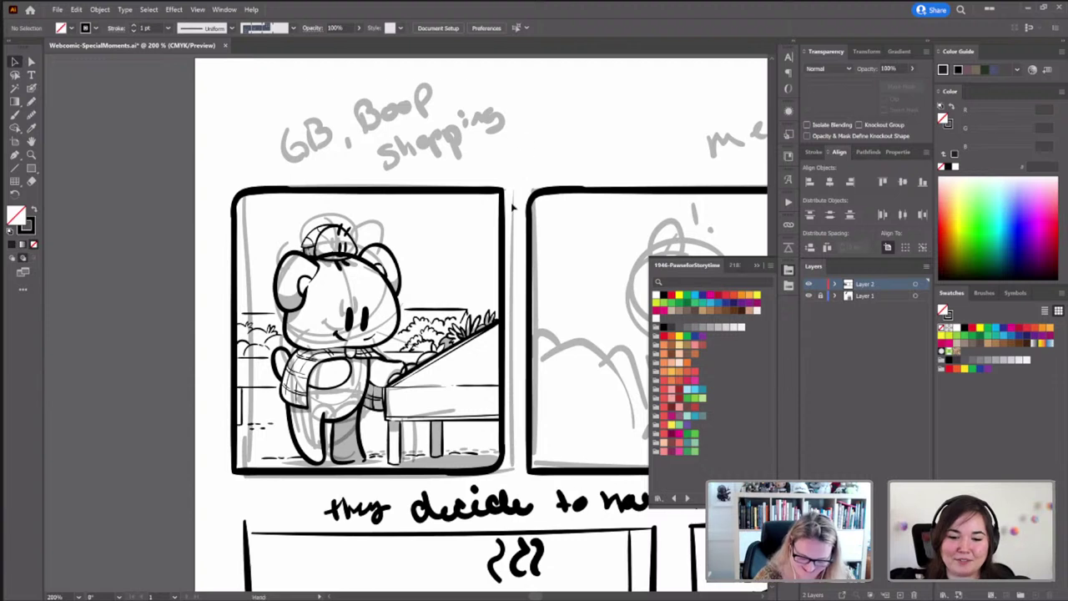
Select the first comic panel's ink group
scroll(504, 275, down, 1)
click(486, 345)
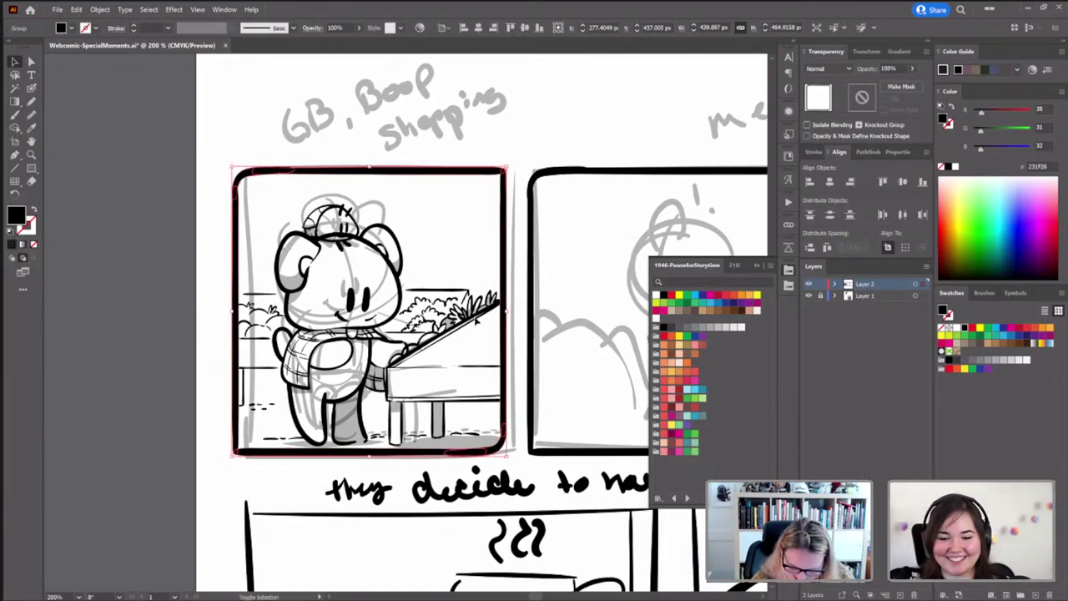
key(a)
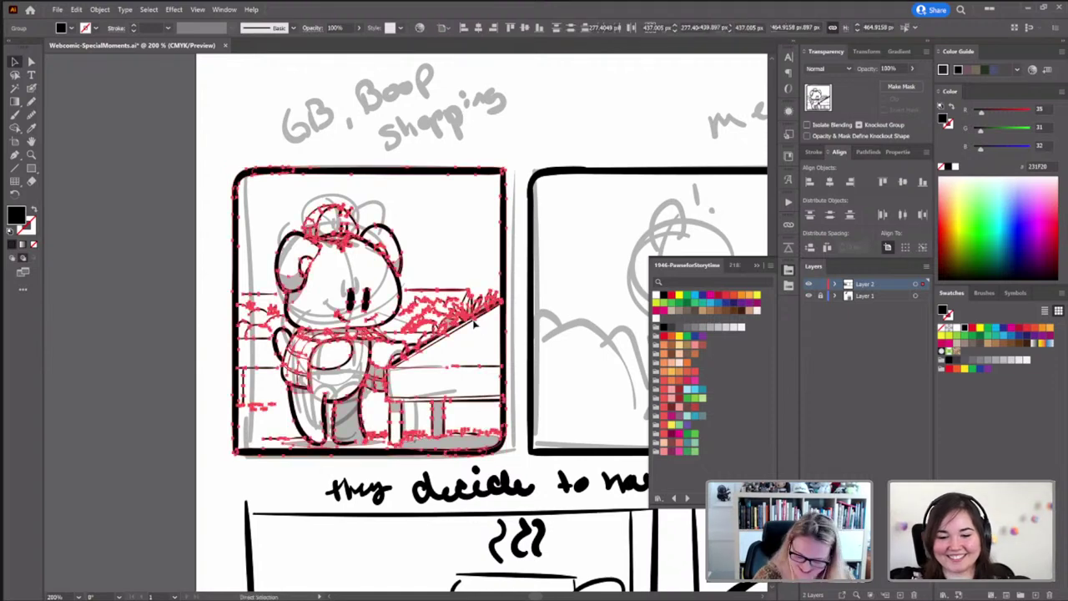
key(v)
click(480, 464)
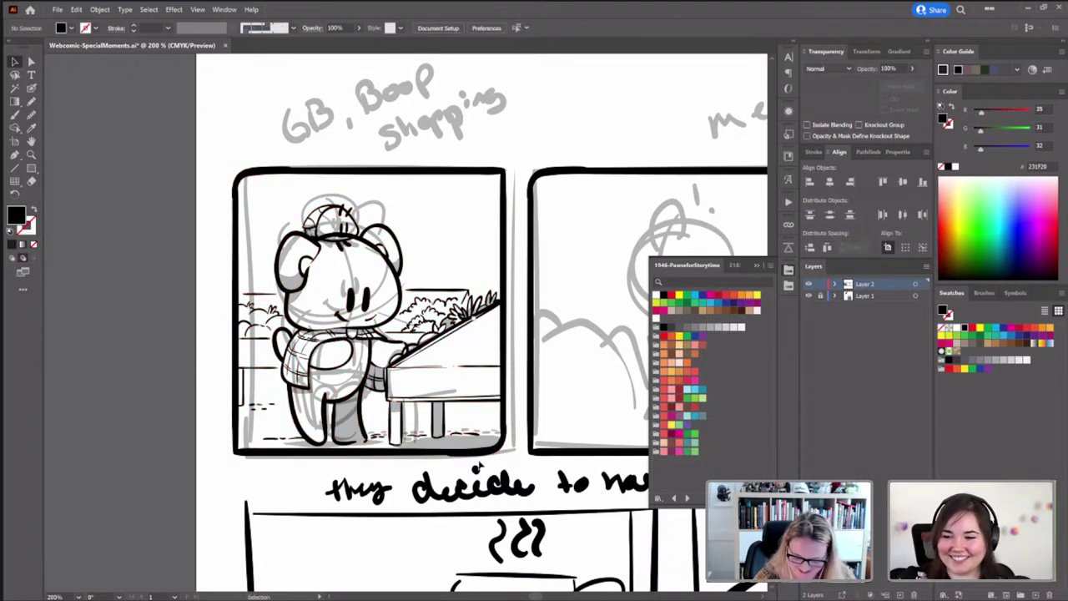
click(404, 240)
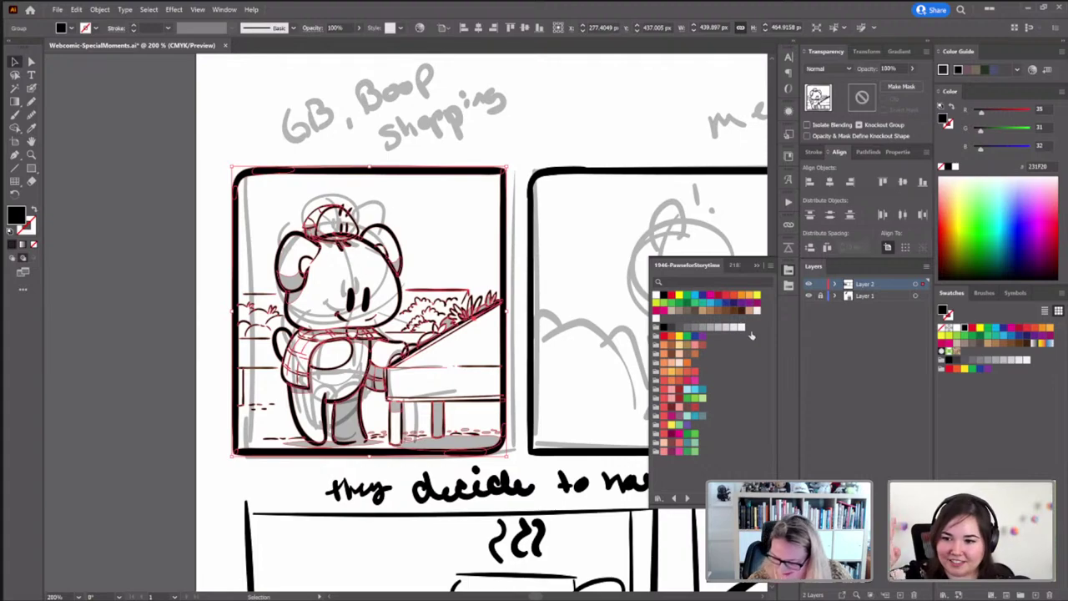
Lock Layer 1 holding the sketch, leaving inked Layer 2 unlocked
click(822, 284)
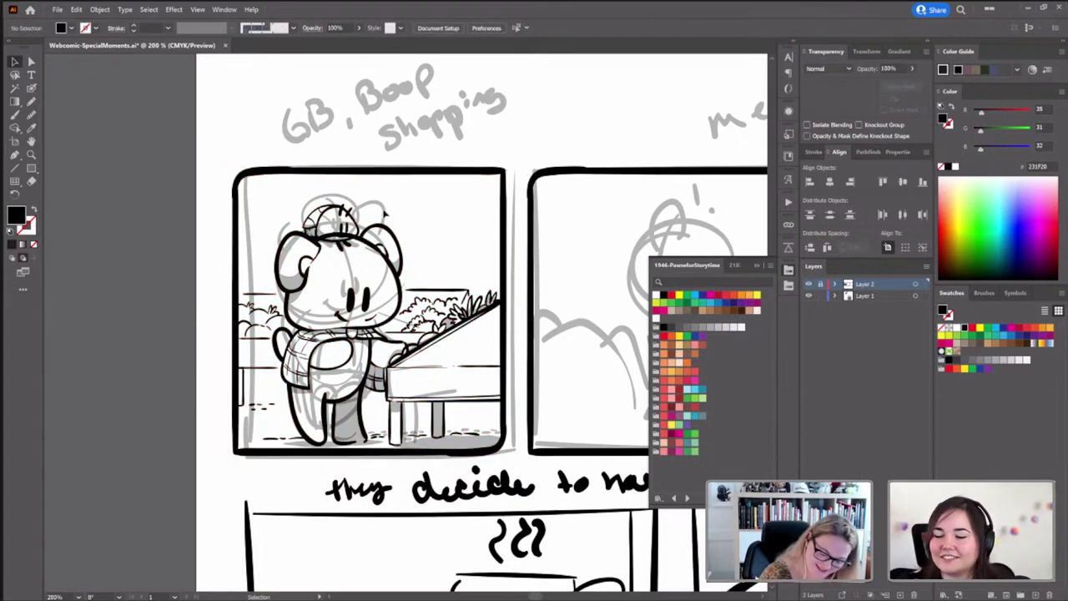
click(394, 317)
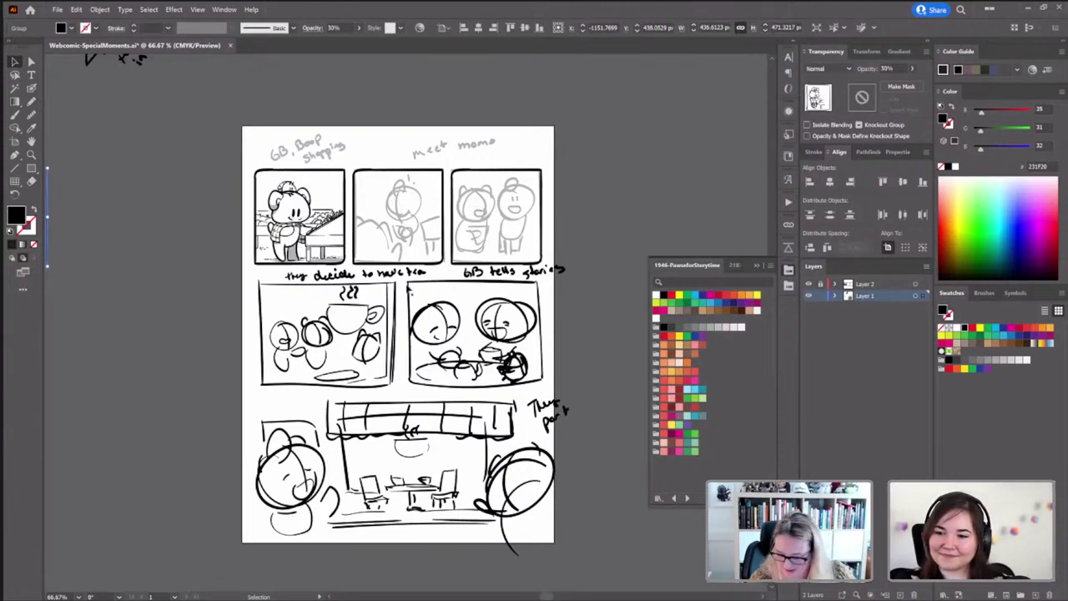
click(820, 284)
click(821, 295)
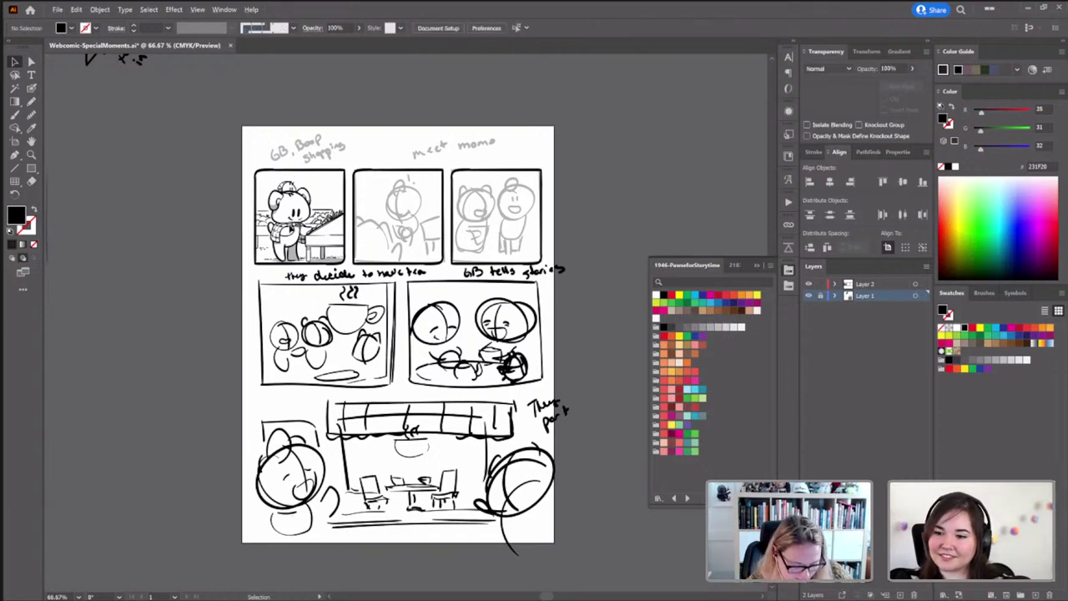
scroll(300, 201, up, 2)
scroll(302, 227, up, 1)
Recolor the panel's ink outlines dark brown (3C2415) and isolate the bear panel group
click(303, 227)
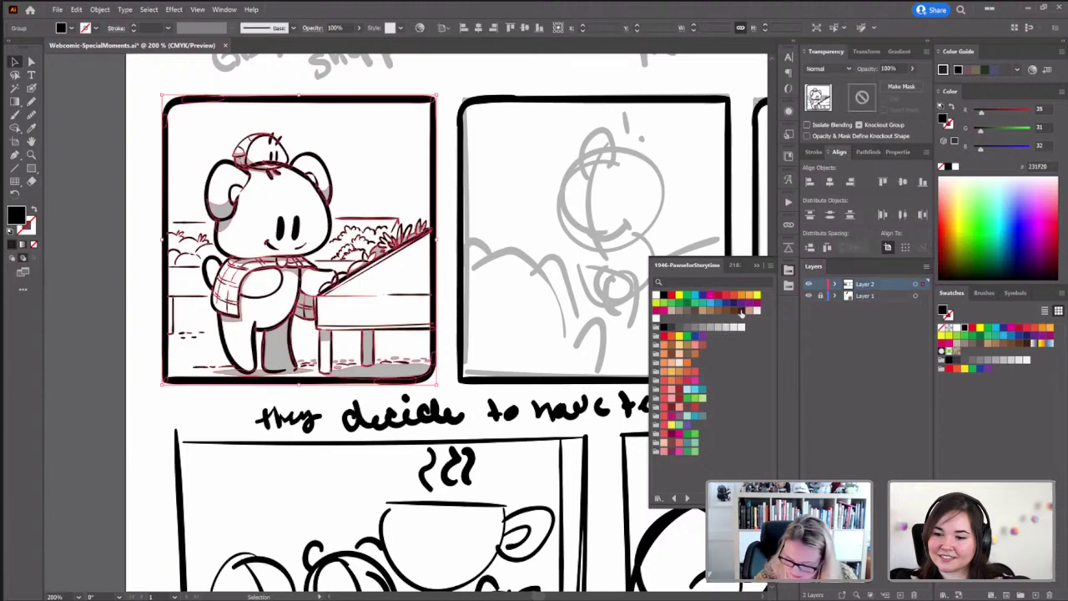
key(ctrl+shift+a)
scroll(417, 275, left, 2)
scroll(418, 275, up, 1)
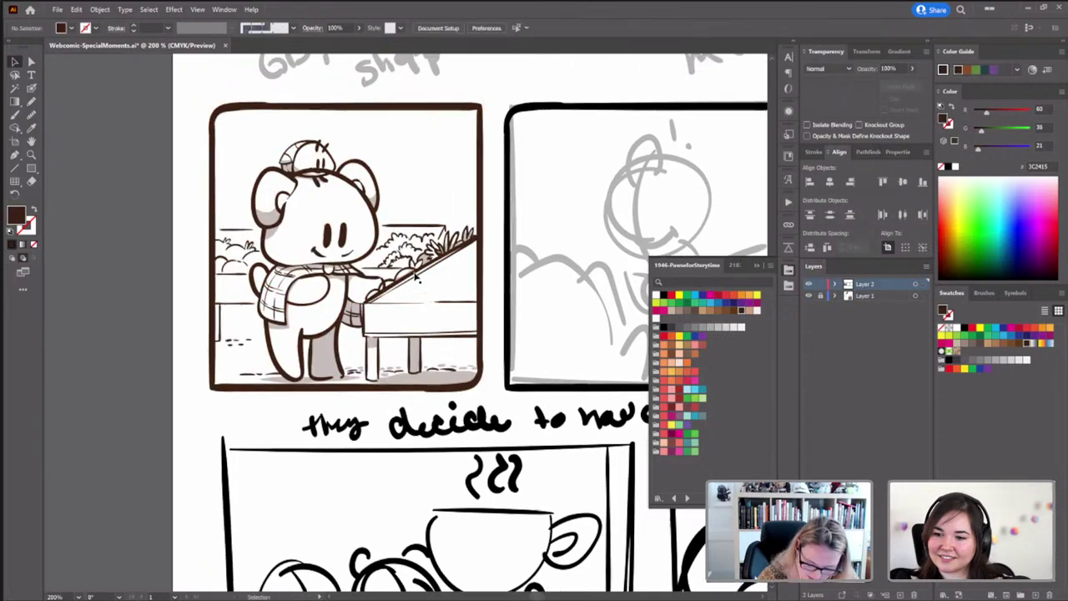
double_click(386, 316)
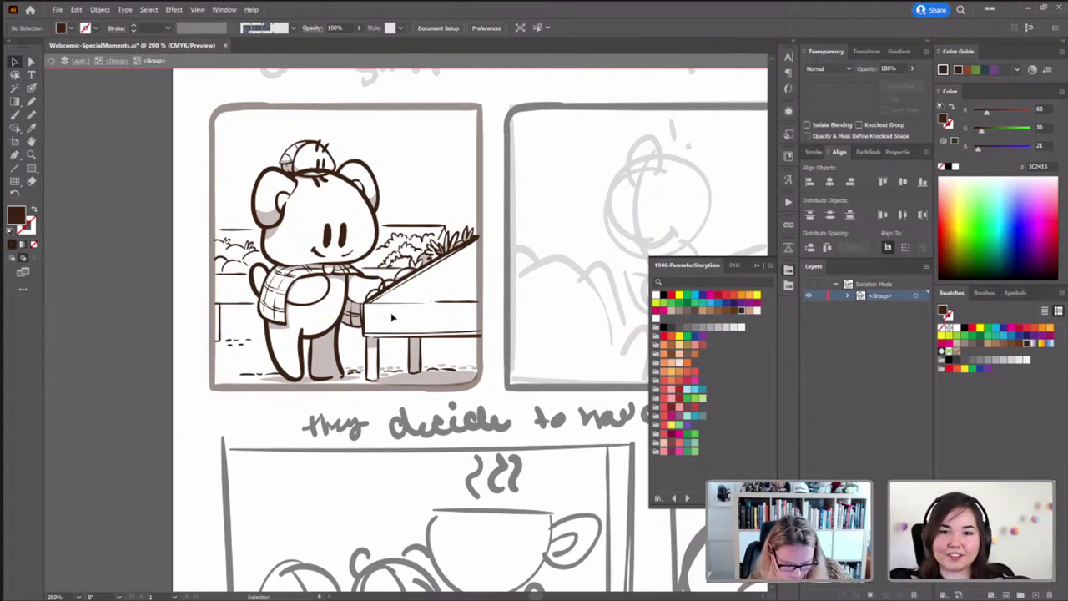
Inspect the bear group, its cap and body inside the isolated panel, then deselect
scroll(392, 317, up, 1)
scroll(409, 330, up, 1)
scroll(409, 330, left, 1)
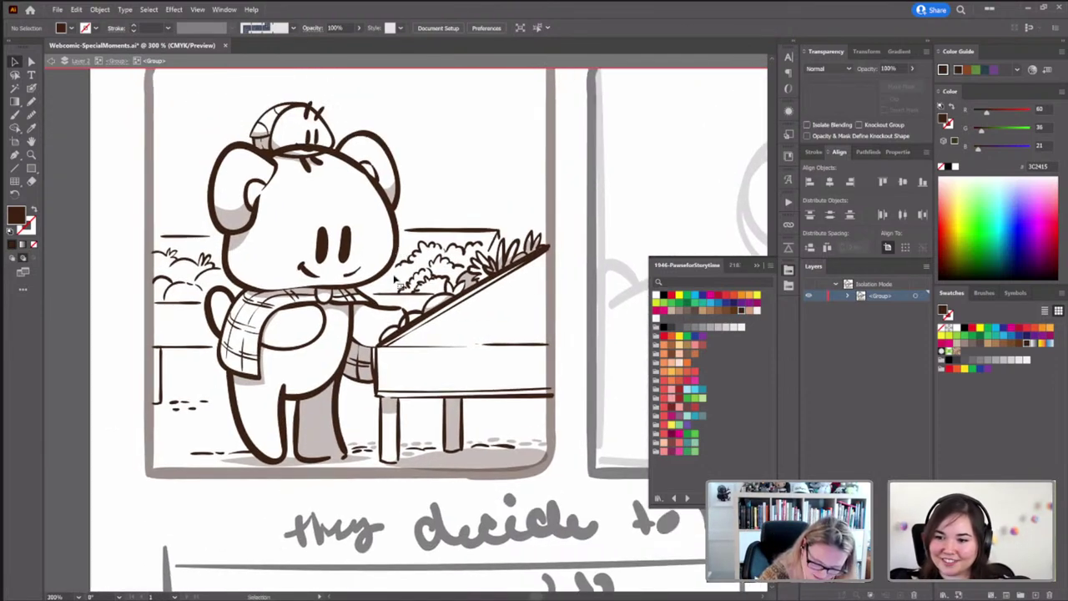
click(374, 246)
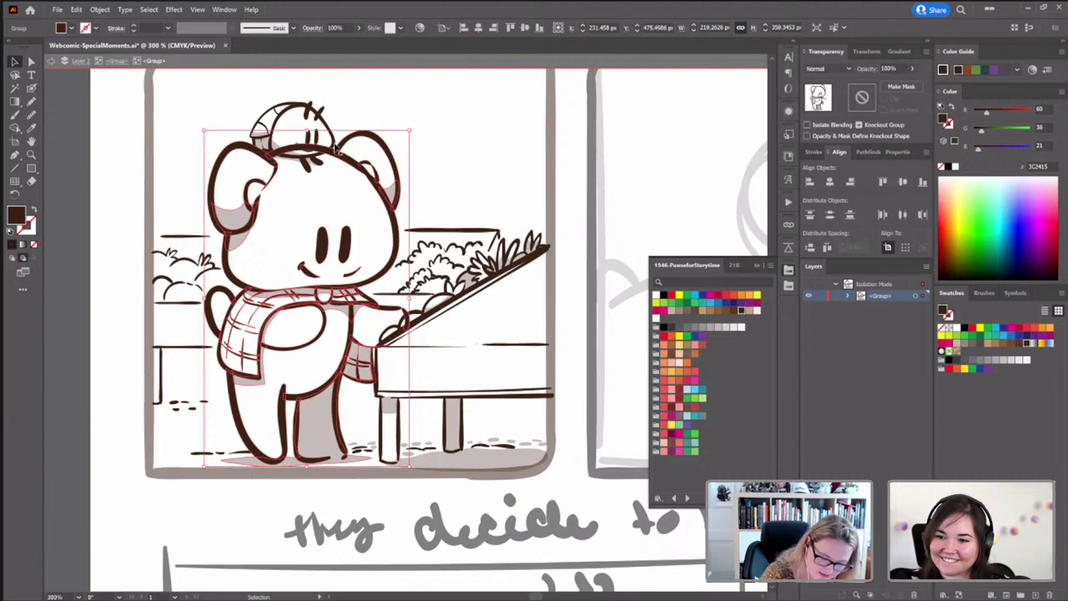
click(264, 117)
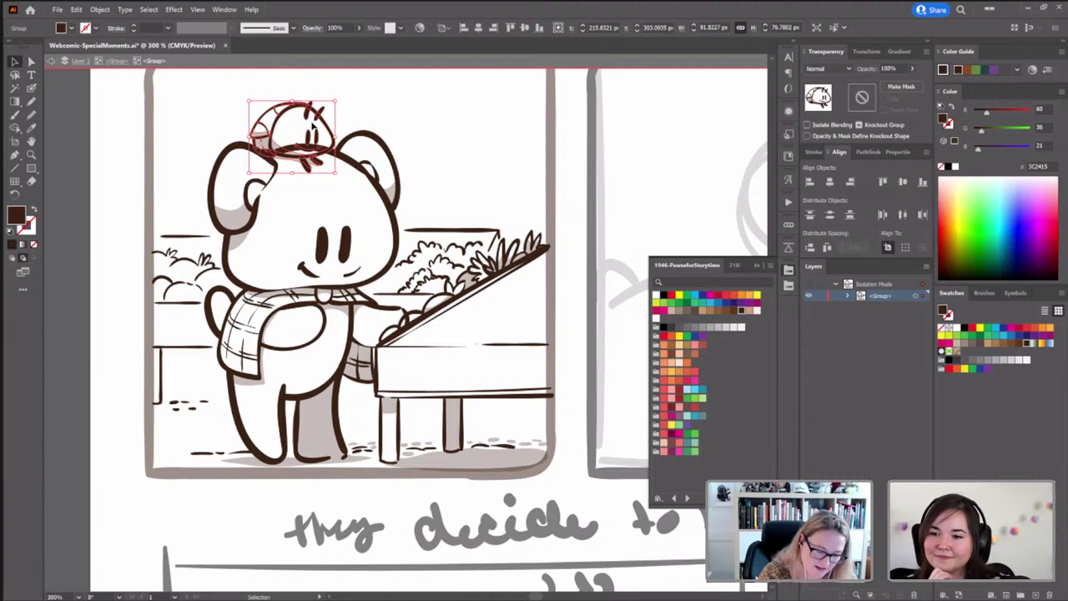
click(380, 191)
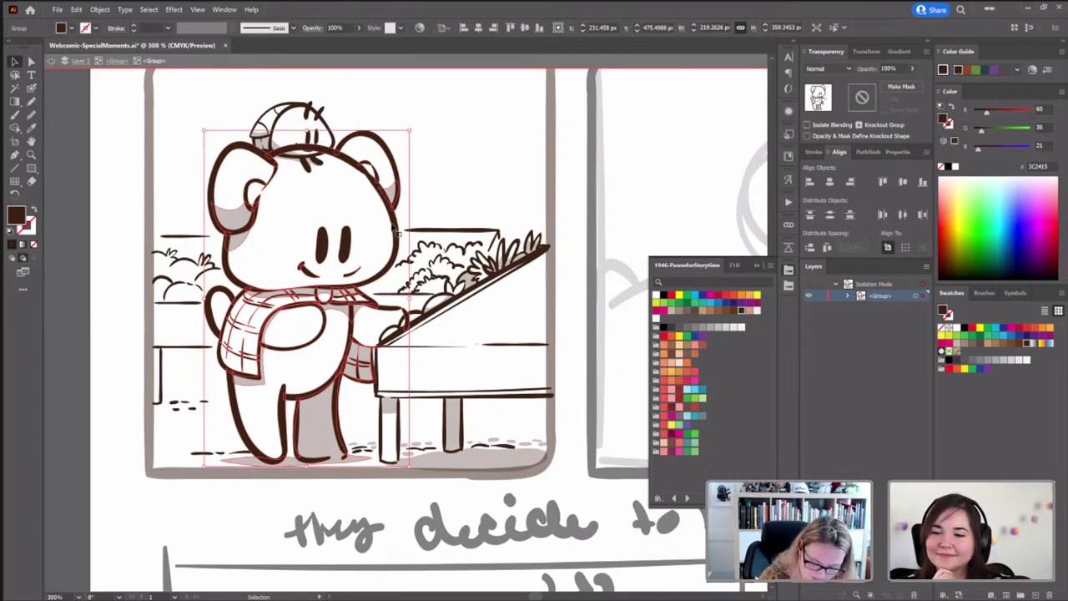
click(423, 193)
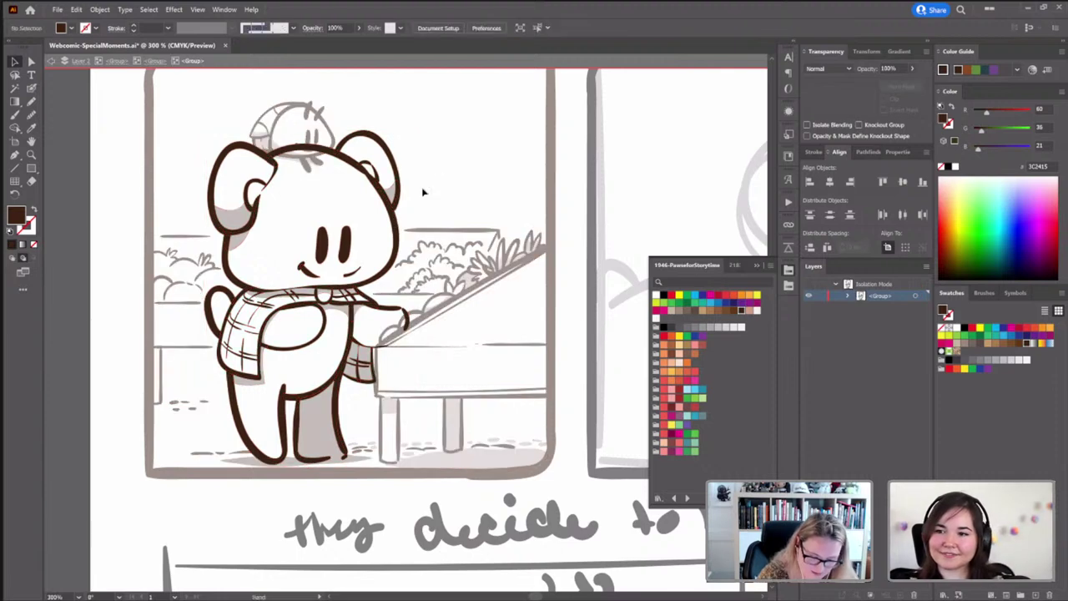
scroll(423, 193, down, 1)
Pick the Pencil tool while inside the bear's isolated group
click(32, 101)
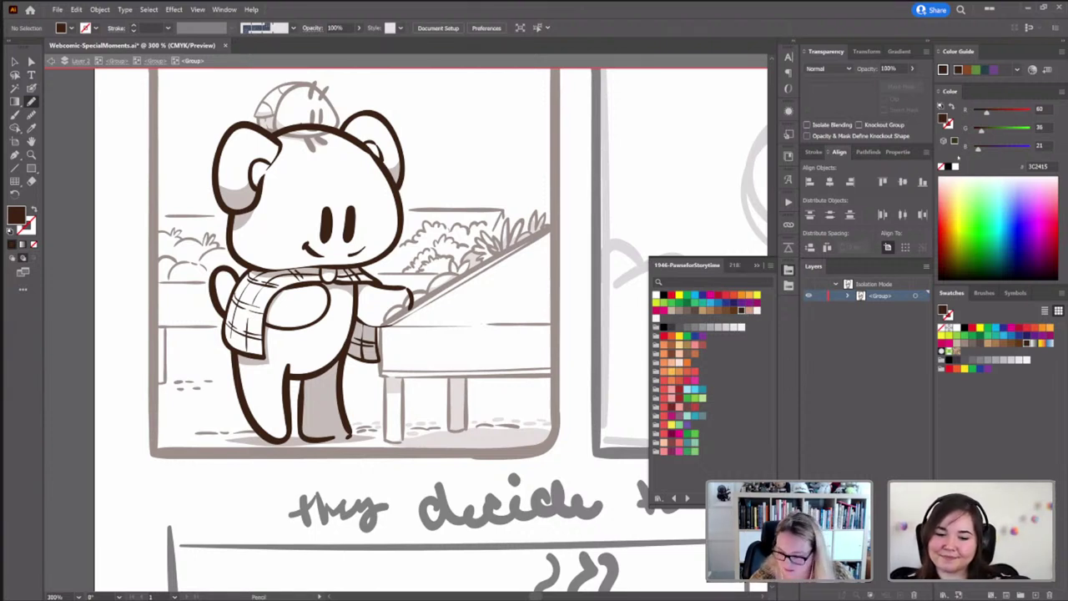
Switch the colour values to HSB and choose light pink as the fill colour
click(1061, 93)
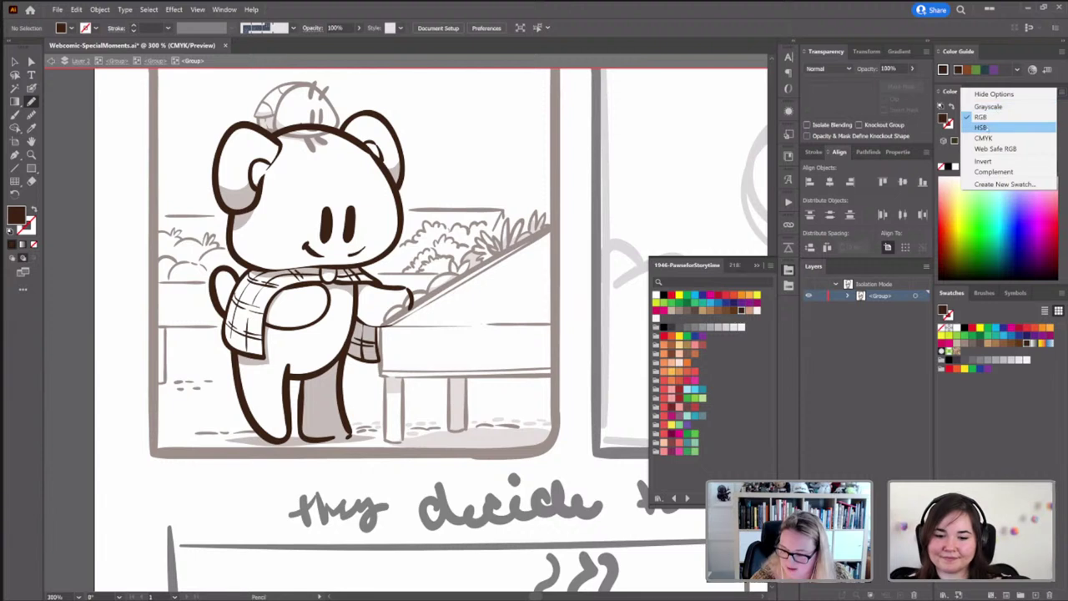
click(978, 139)
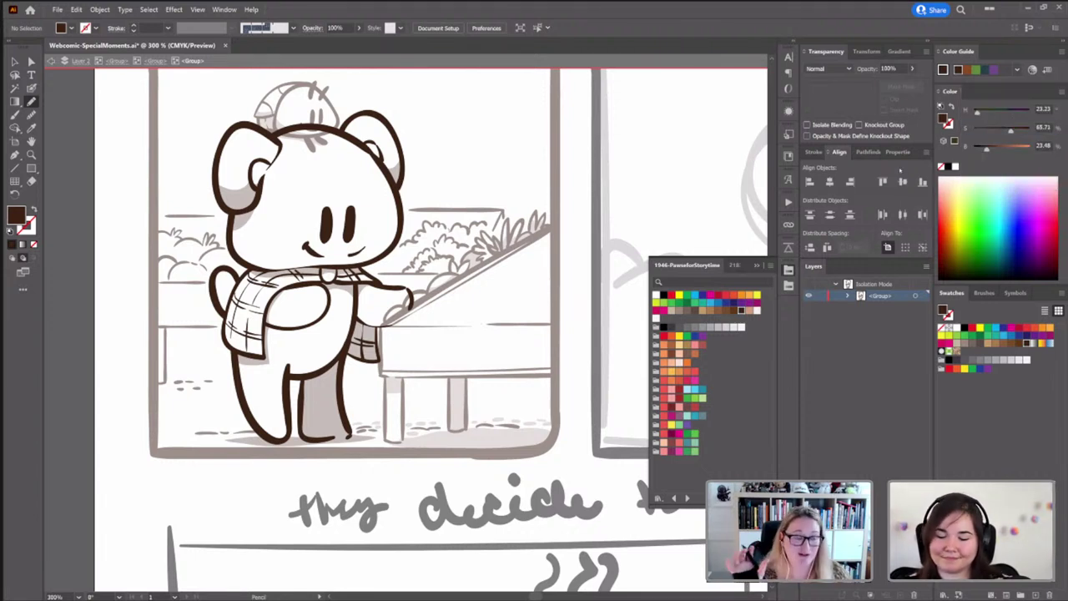
click(679, 406)
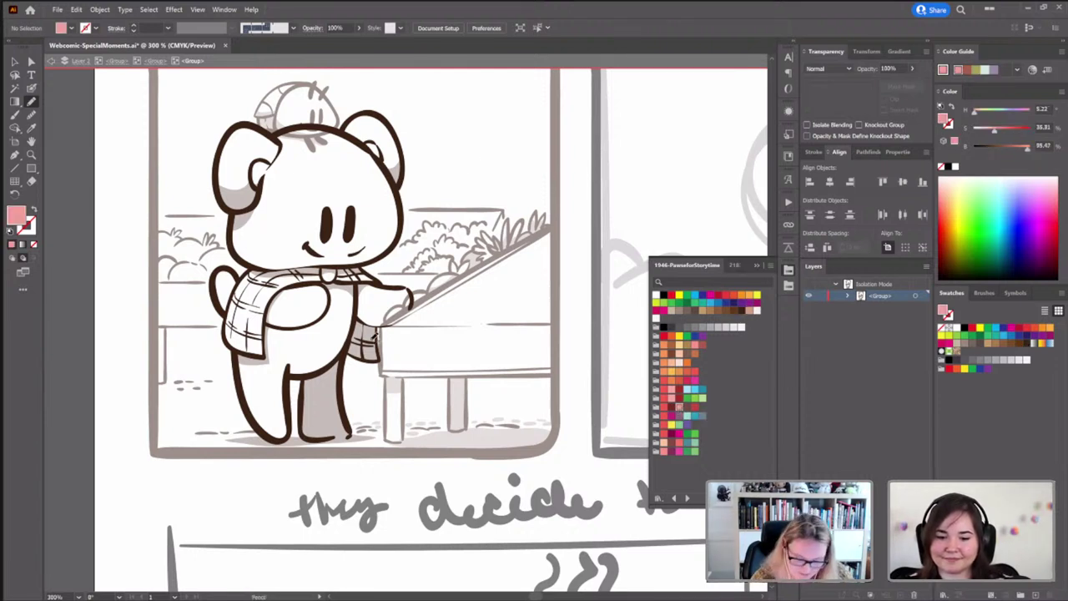
Trace pink-filled shapes over both ears, the belly patch and the left arm
scroll(394, 370, up, 2)
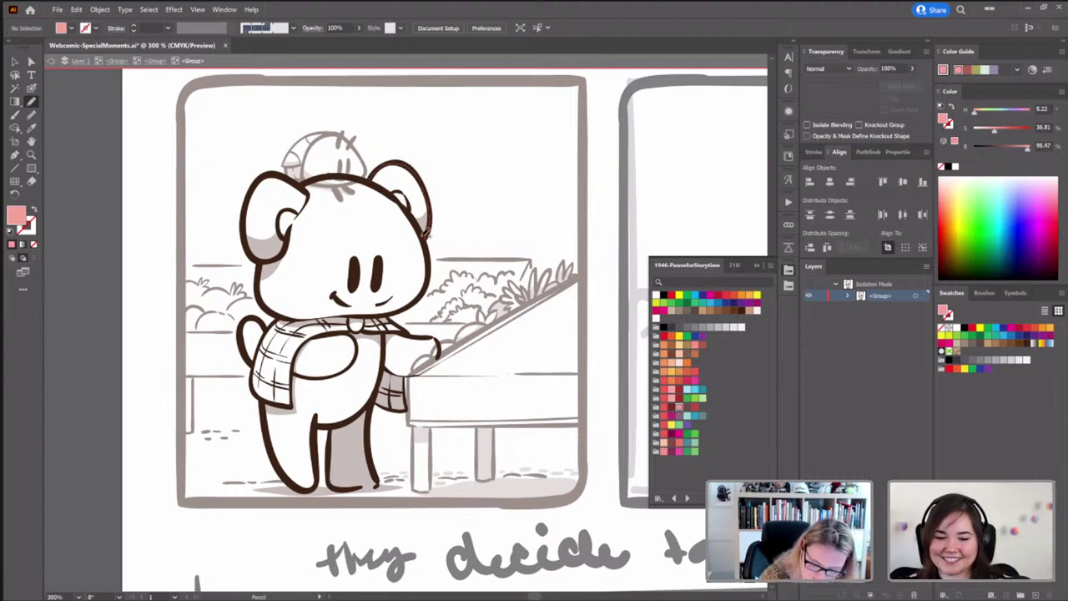
drag(409, 206, 375, 166)
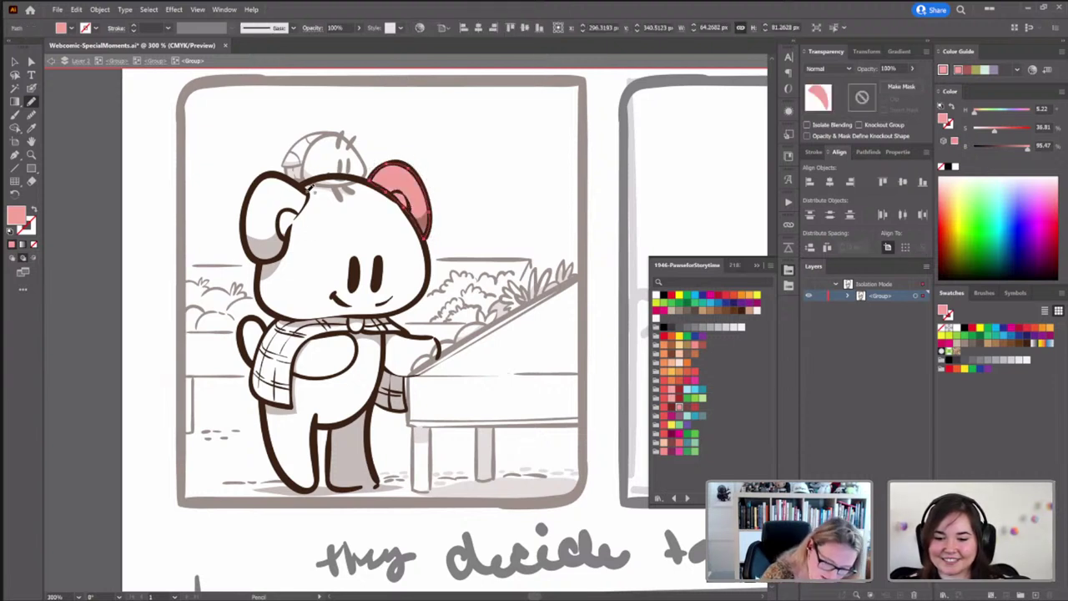
mouse_move(292, 173)
mouse_down()
mouse_move(262, 175)
mouse_move(247, 217)
mouse_move(252, 252)
mouse_move(269, 260)
mouse_move(309, 198)
mouse_move(300, 177)
mouse_up()
ctrl+click(451, 163)
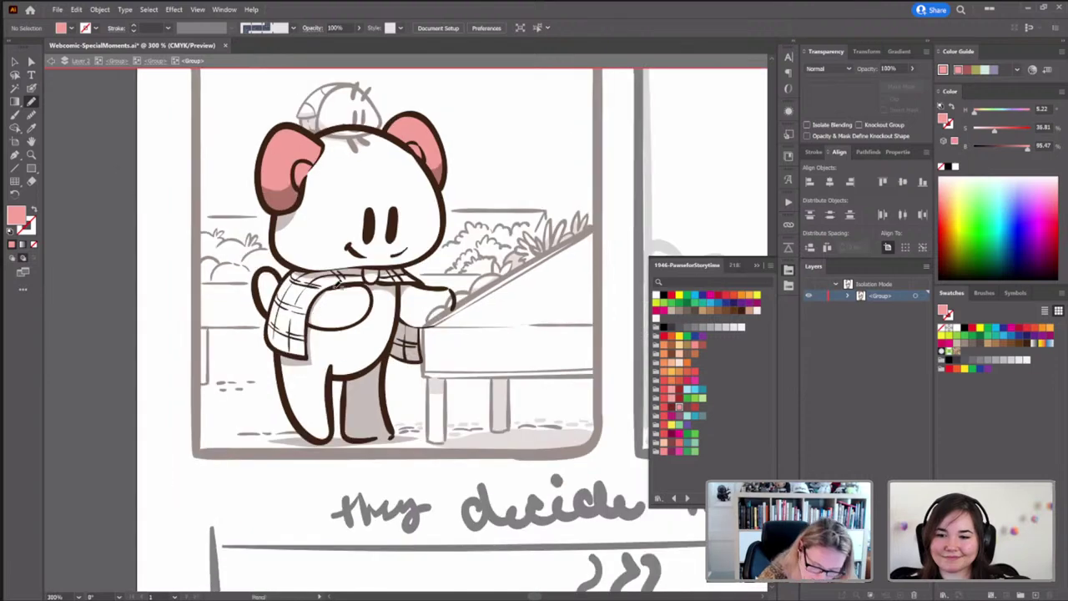
drag(319, 337, 337, 285)
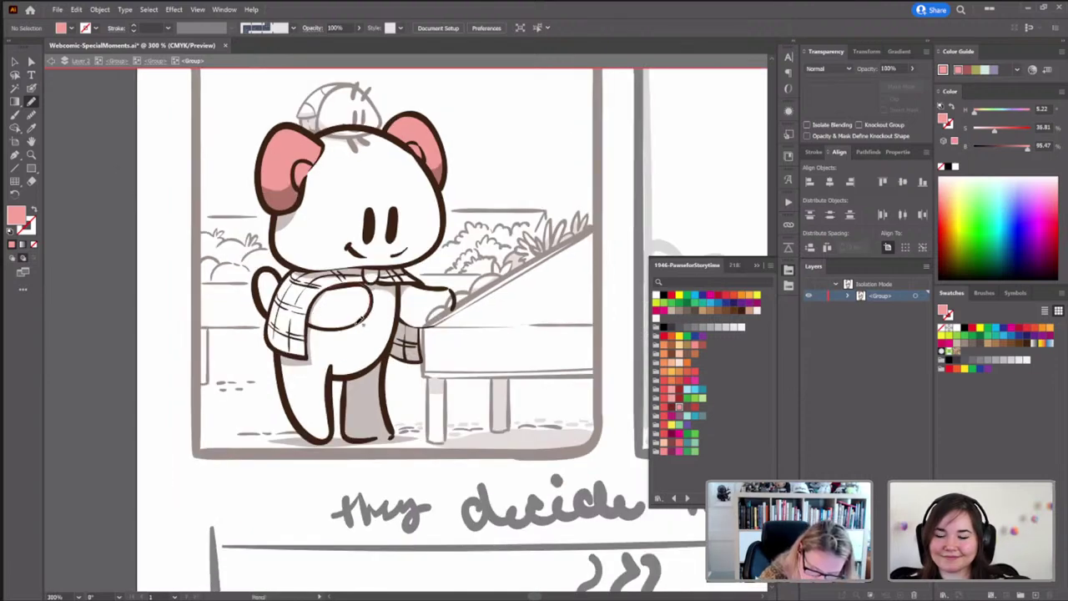
mouse_move(336, 326)
mouse_down()
mouse_move(309, 310)
mouse_move(321, 292)
mouse_move(339, 328)
mouse_up()
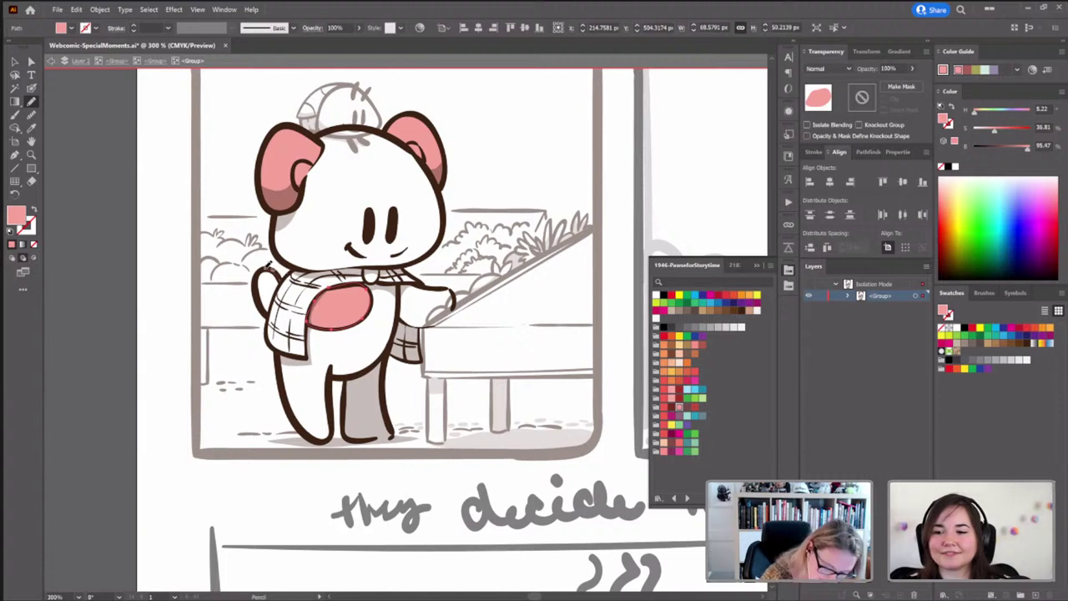
mouse_move(266, 299)
mouse_down()
mouse_move(272, 317)
mouse_move(277, 297)
mouse_move(260, 275)
mouse_up()
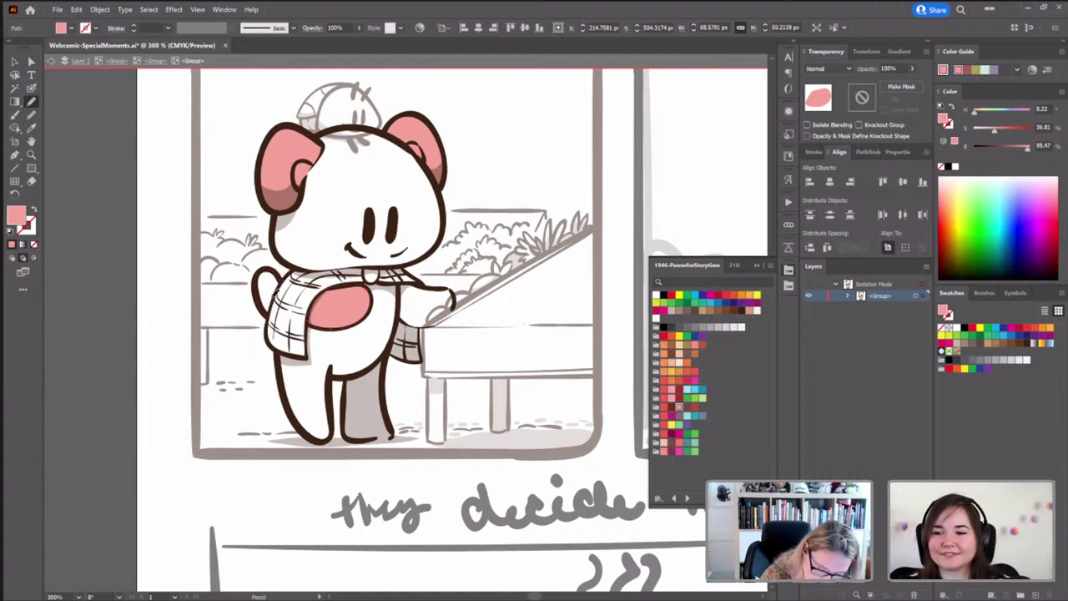
Deselect the scarf piece and fill the bear's front leg with pink
click(415, 364)
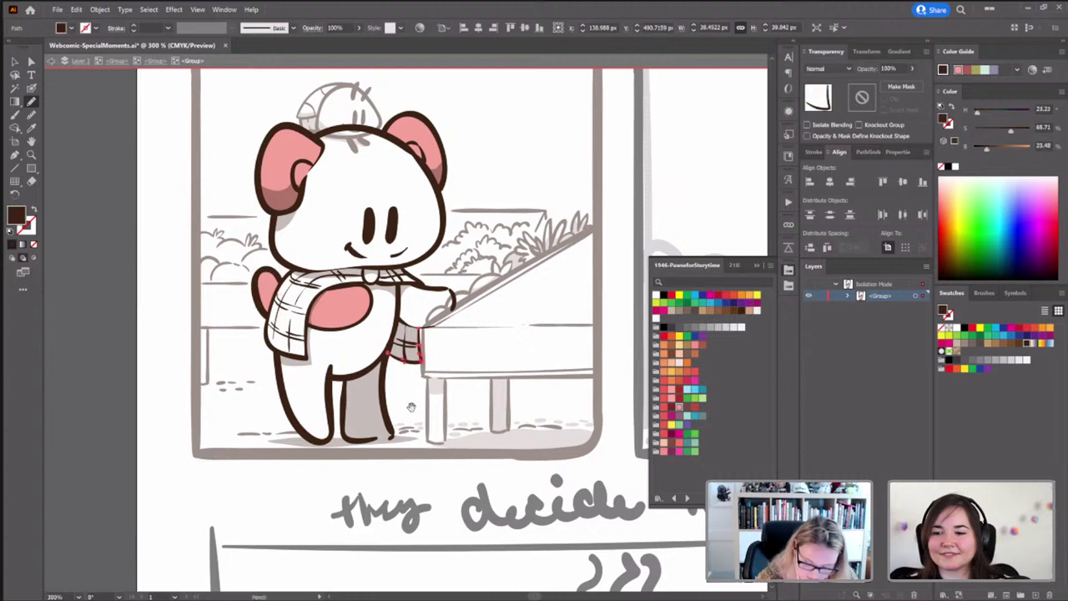
key(ctrl+shift+a)
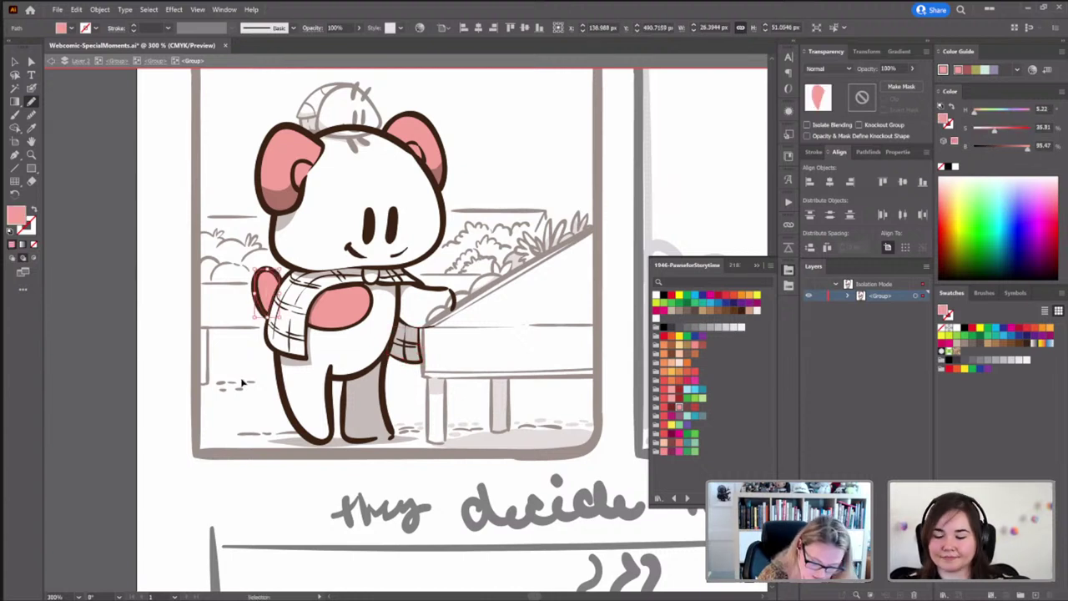
scroll(325, 321, down, 2)
mouse_move(323, 318)
mouse_down()
mouse_move(300, 304)
mouse_move(268, 306)
mouse_move(282, 369)
mouse_move(308, 392)
mouse_move(322, 379)
mouse_move(325, 318)
mouse_up()
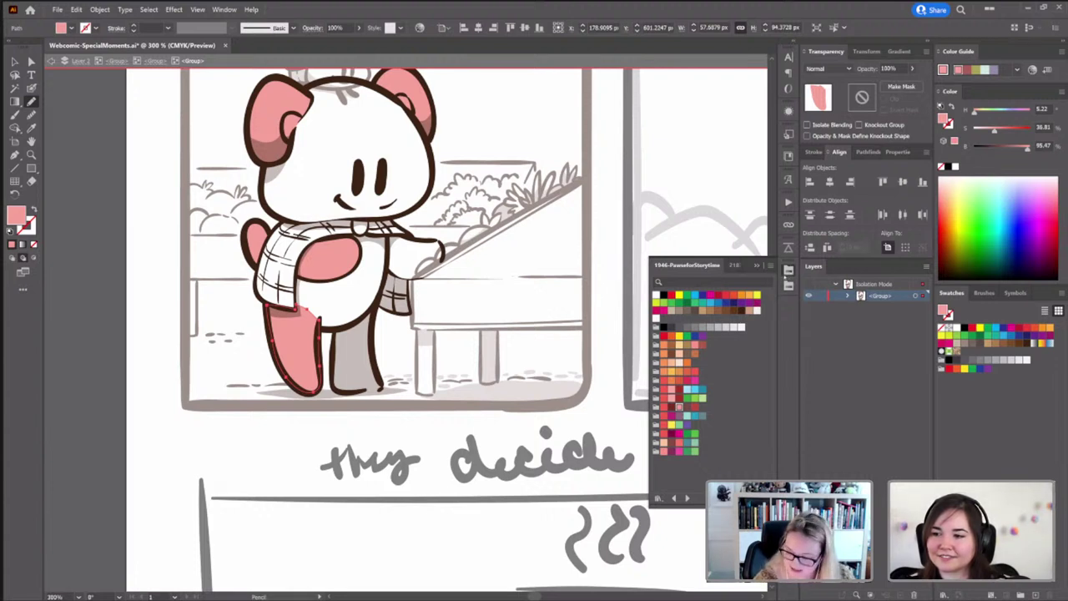
Make the swatch library persistent and trace the back leg for a dark rose fill
click(770, 265)
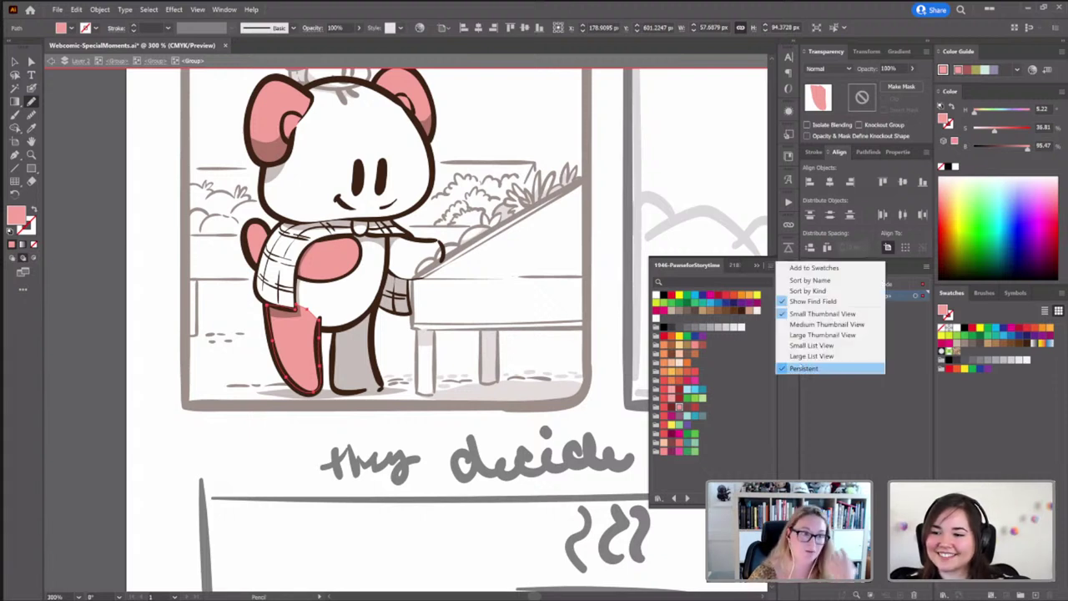
click(797, 368)
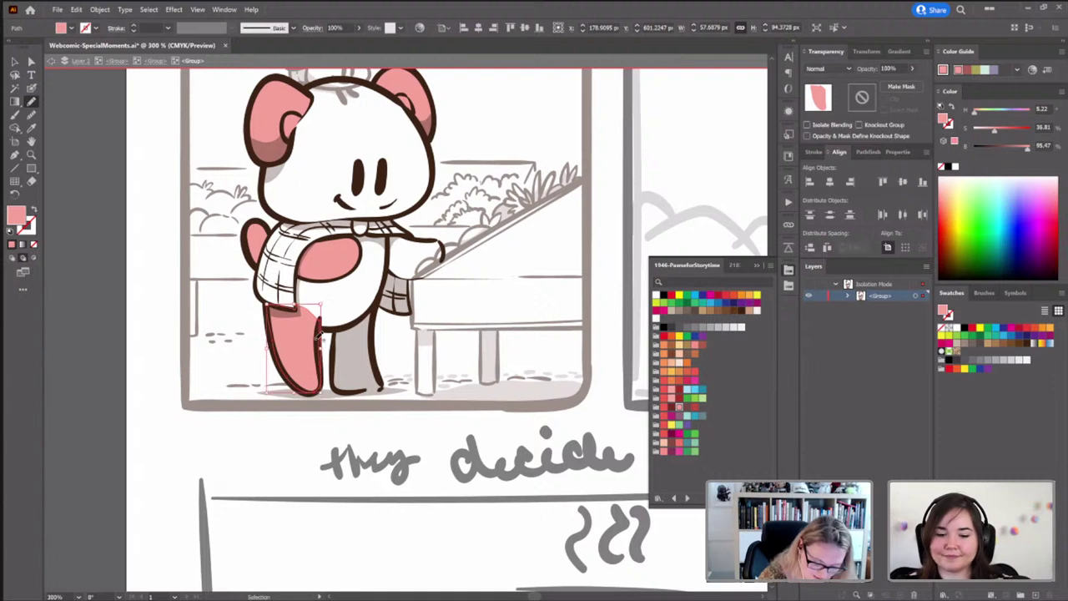
mouse_move(338, 342)
mouse_down()
mouse_move(339, 388)
mouse_move(379, 389)
mouse_move(377, 301)
mouse_move(338, 331)
mouse_up()
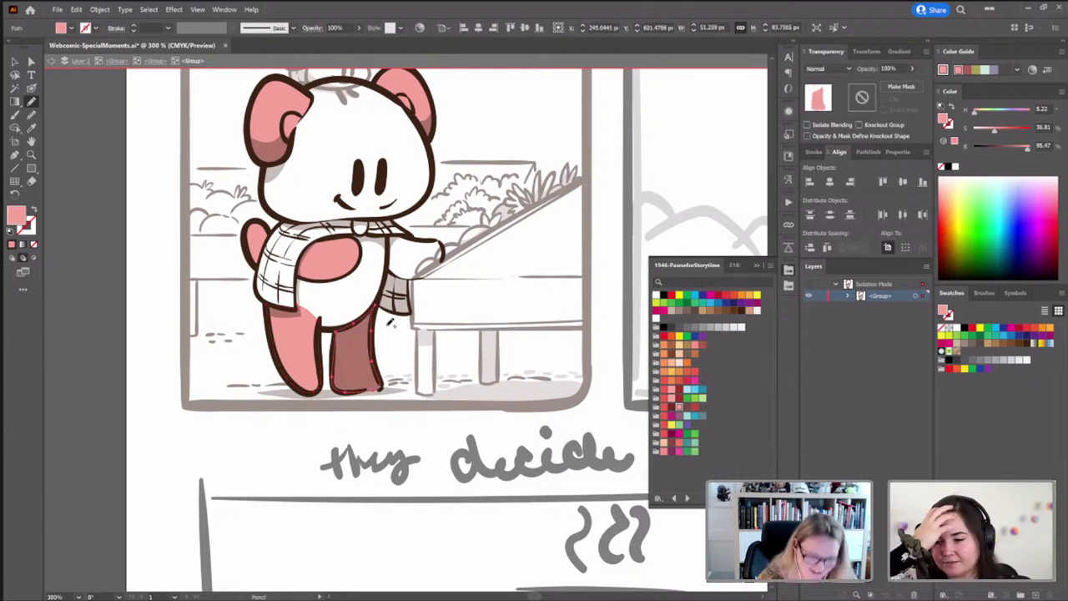
scroll(417, 265, up, 1)
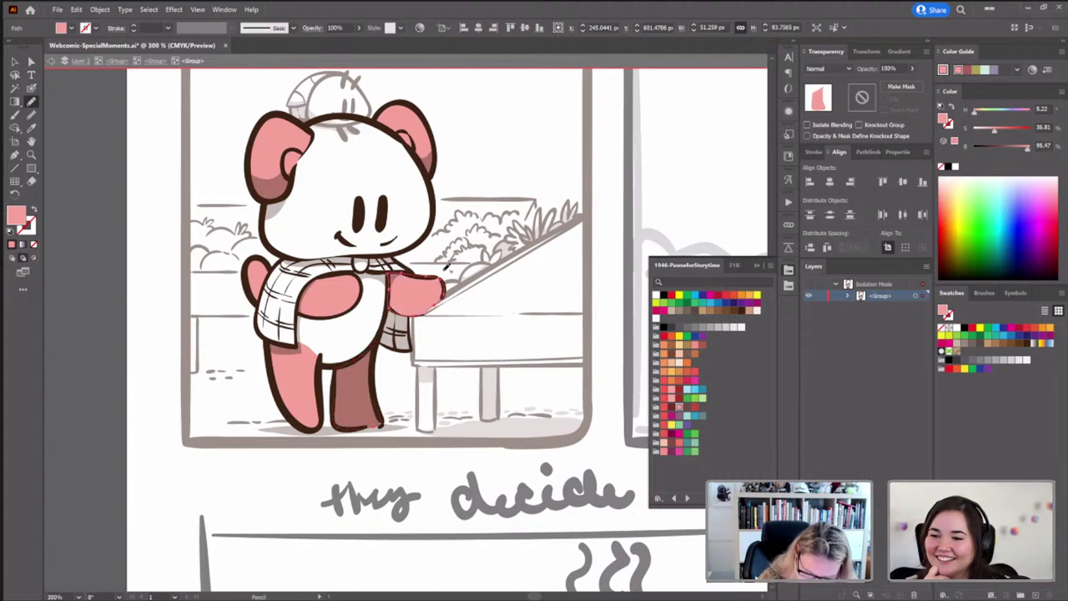
Trace a light green fill over the scarf's hanging end, then deselect it
ctrl+click(470, 178)
drag(348, 373, 350, 397)
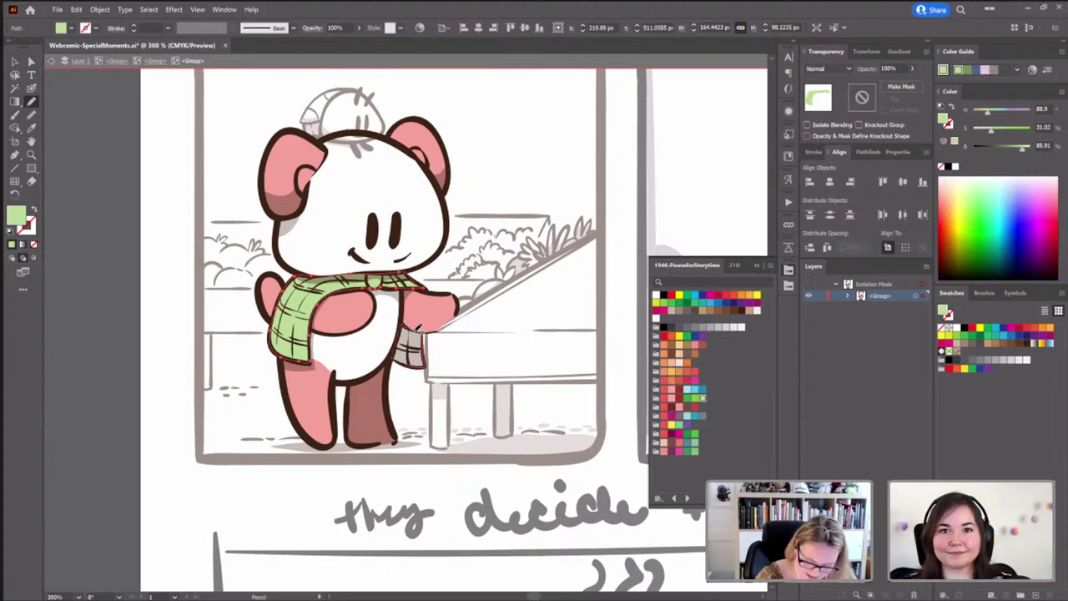
drag(425, 329, 422, 336)
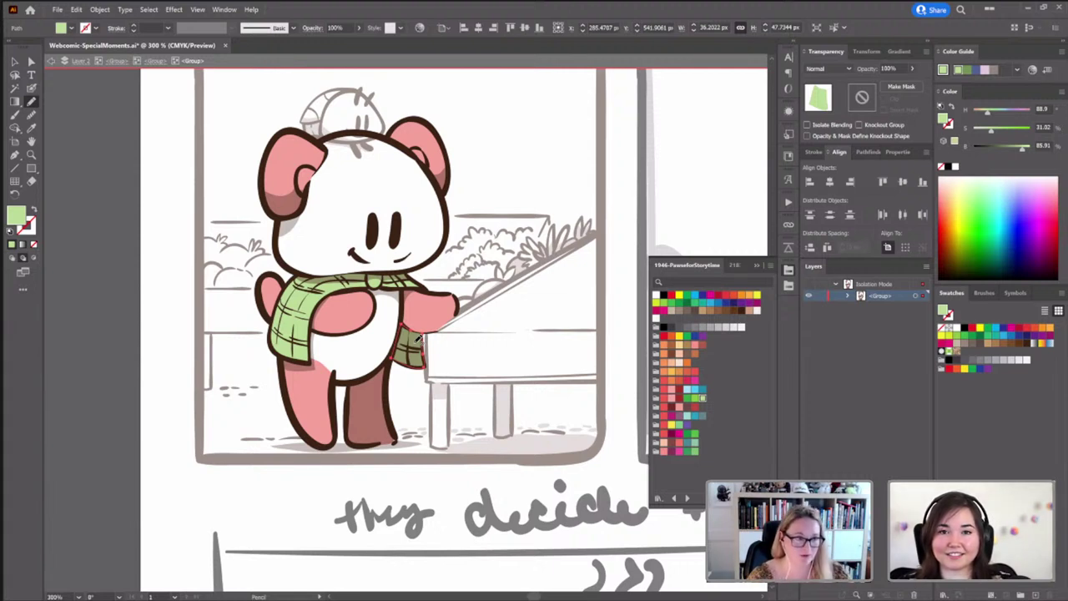
key(ctrl+shift+a)
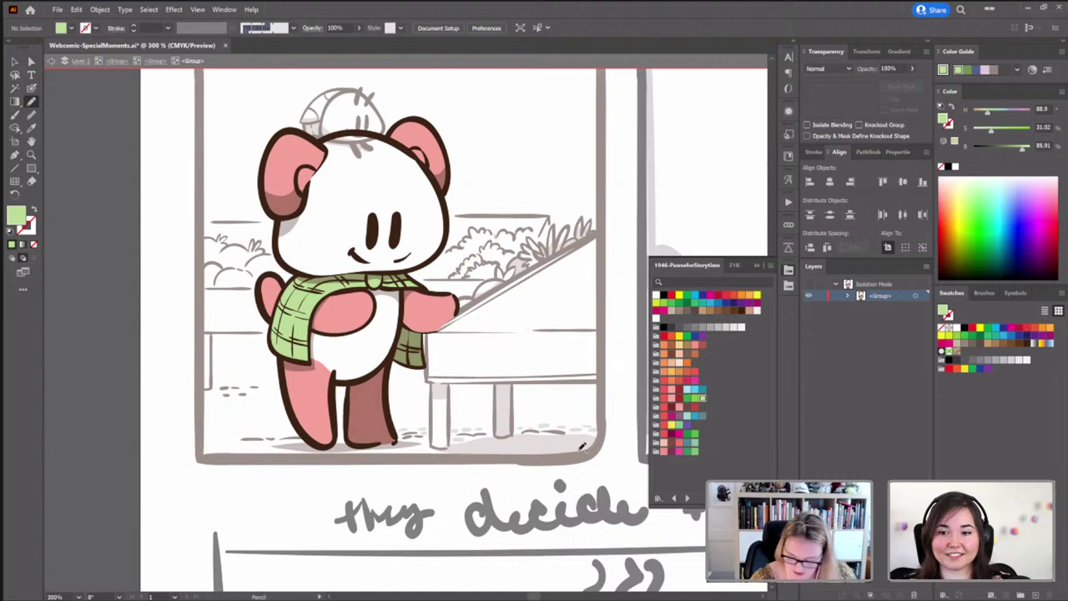
Fill the bear's head with pale off-white, swap fill and stroke, and exit one isolation level
click(758, 312)
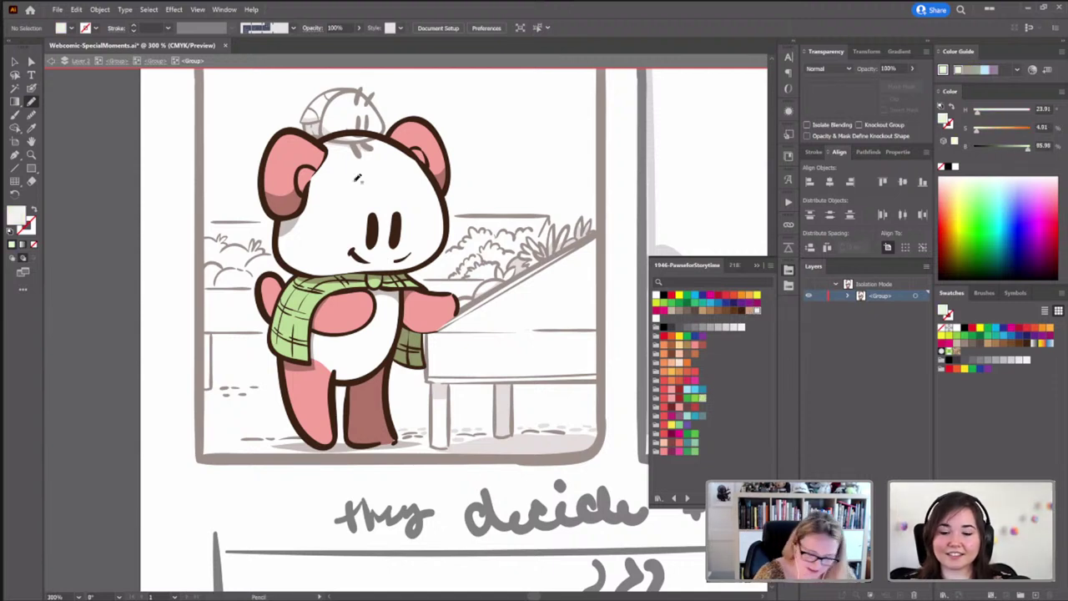
mouse_move(342, 132)
mouse_down()
mouse_move(391, 134)
mouse_move(423, 158)
mouse_move(450, 227)
mouse_move(404, 276)
mouse_move(406, 316)
mouse_move(388, 360)
mouse_move(355, 377)
mouse_move(304, 361)
mouse_move(294, 335)
mouse_move(302, 271)
mouse_move(283, 261)
mouse_move(279, 239)
mouse_move(300, 158)
mouse_move(334, 137)
mouse_up()
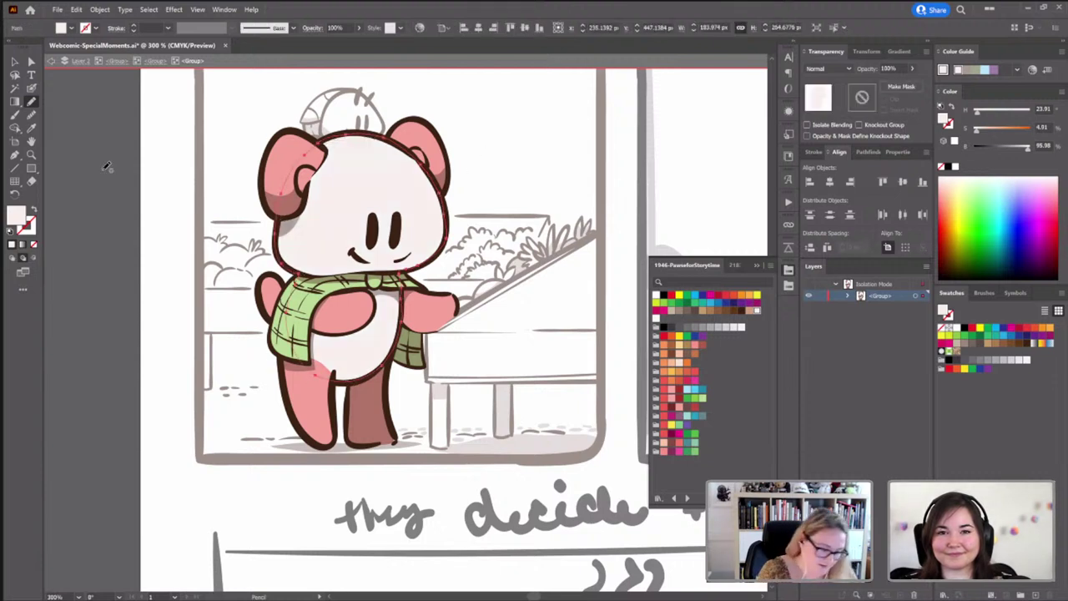
key(v)
click(113, 274)
key(shift+b)
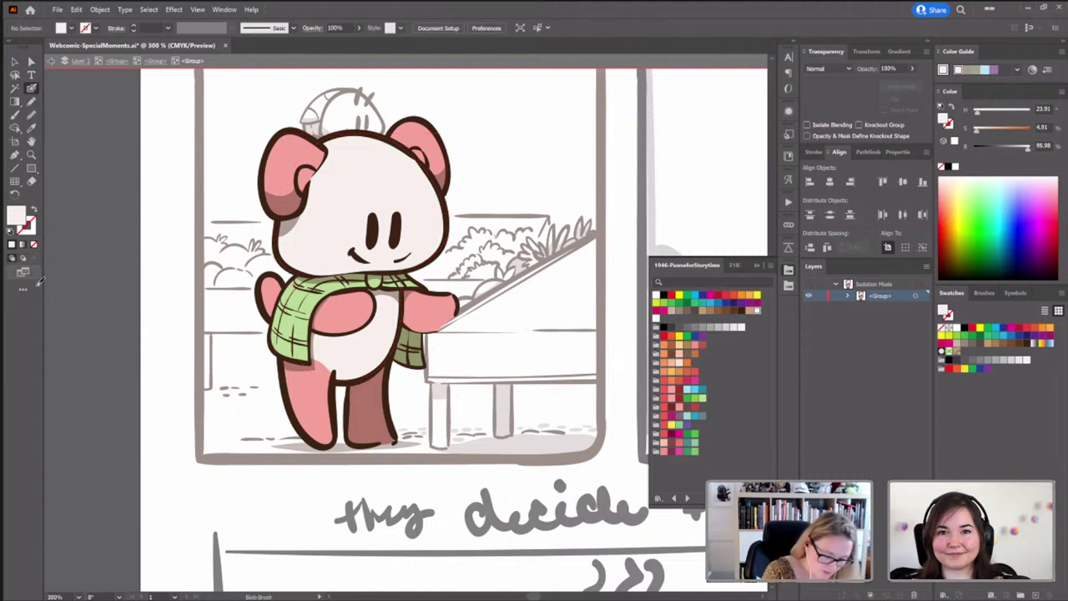
key(shift+x)
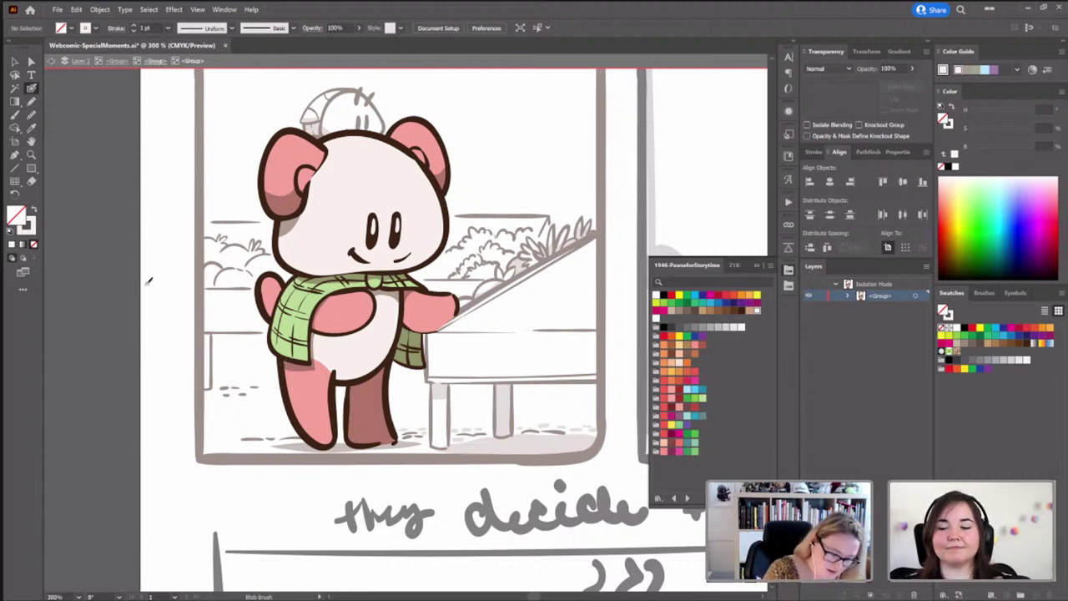
click(157, 63)
Double-click the bug on the bear's head to isolate its group, then zoom in close
key(v)
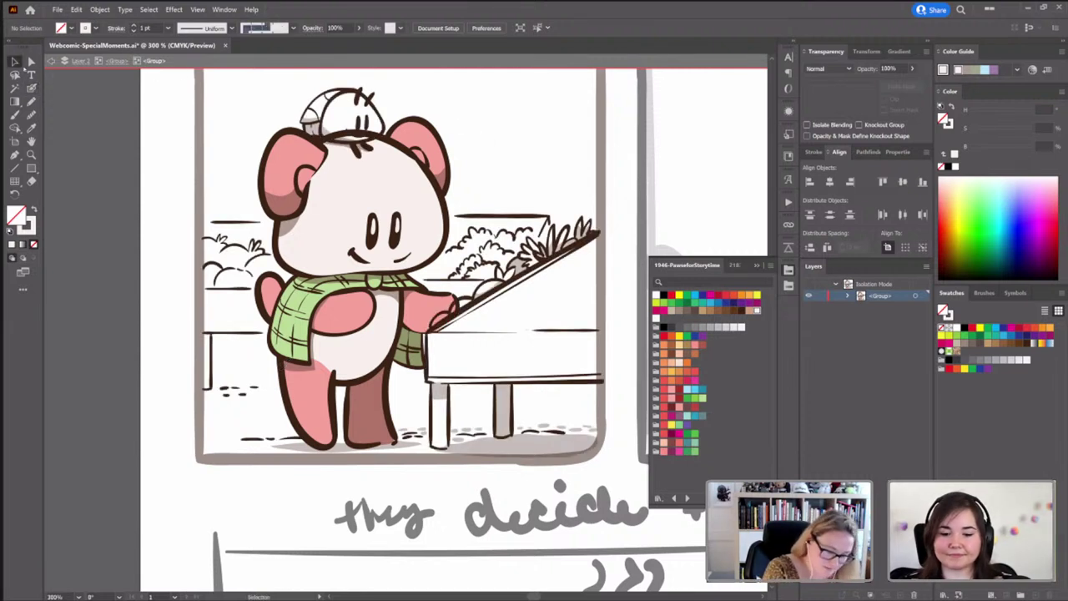
click(377, 123)
double_click(380, 122)
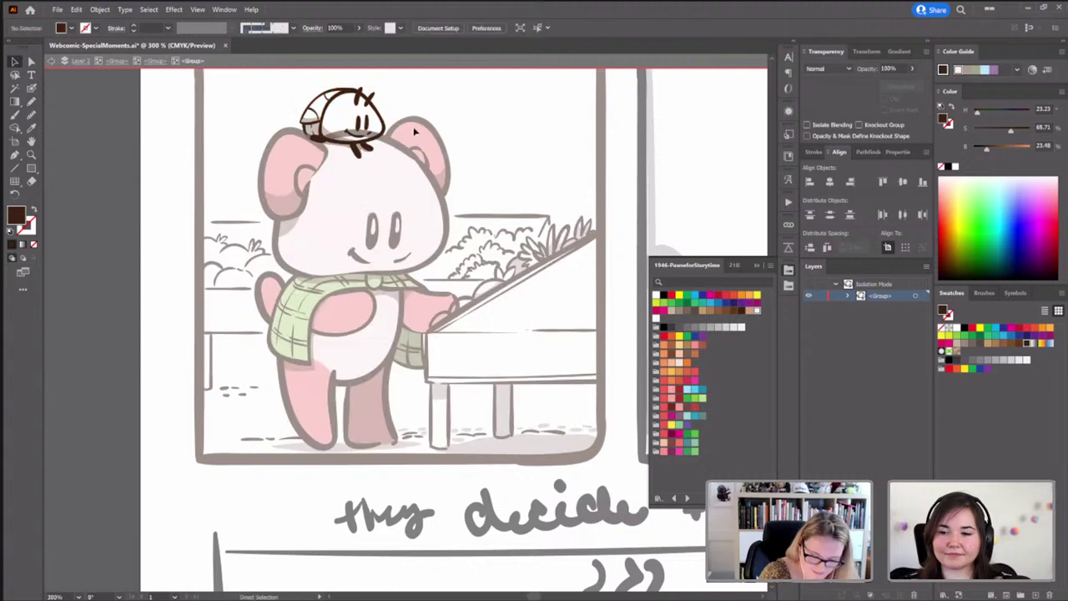
scroll(384, 265, up, 1)
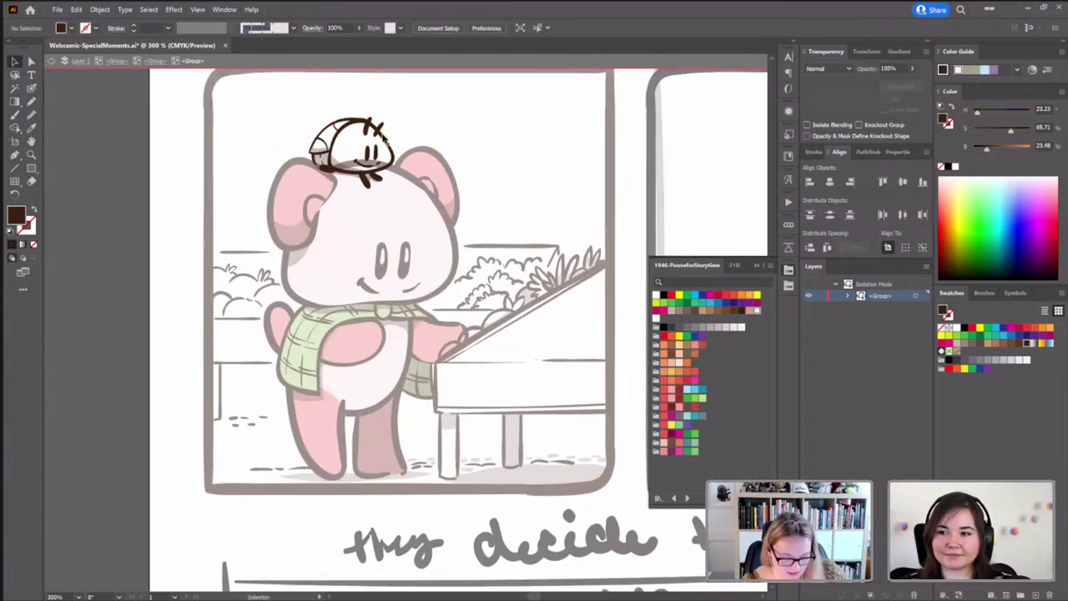
scroll(367, 136, up, 2)
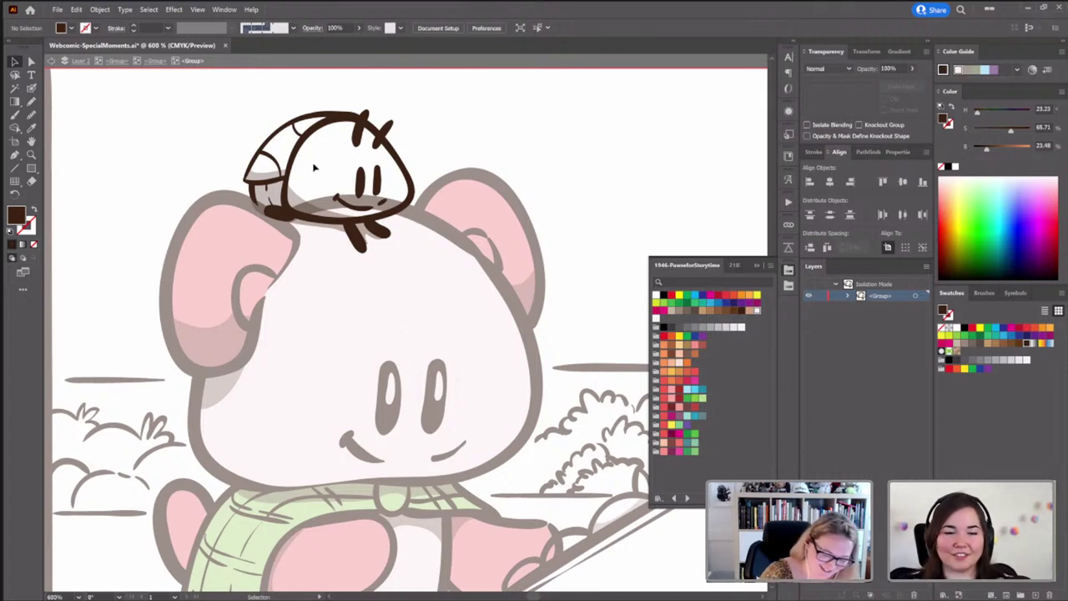
Fill the bug's shell grey-brown and add darker brown shading along its top
click(31, 101)
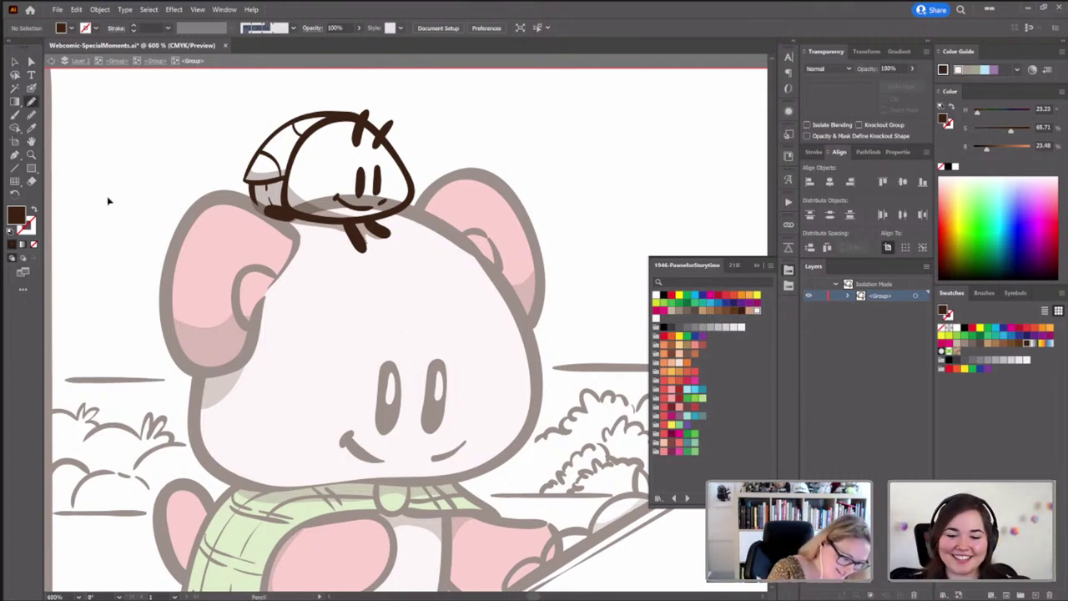
click(680, 310)
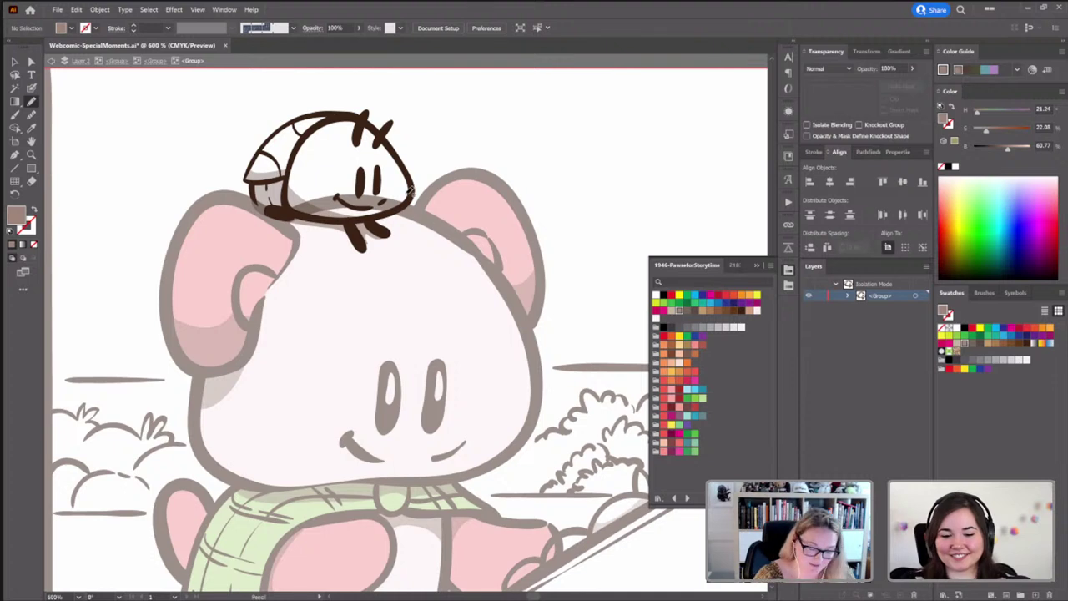
mouse_move(351, 115)
mouse_down()
mouse_move(310, 134)
mouse_move(288, 196)
mouse_move(299, 210)
mouse_move(350, 219)
mouse_move(399, 207)
mouse_move(415, 187)
mouse_move(399, 150)
mouse_move(356, 110)
mouse_up()
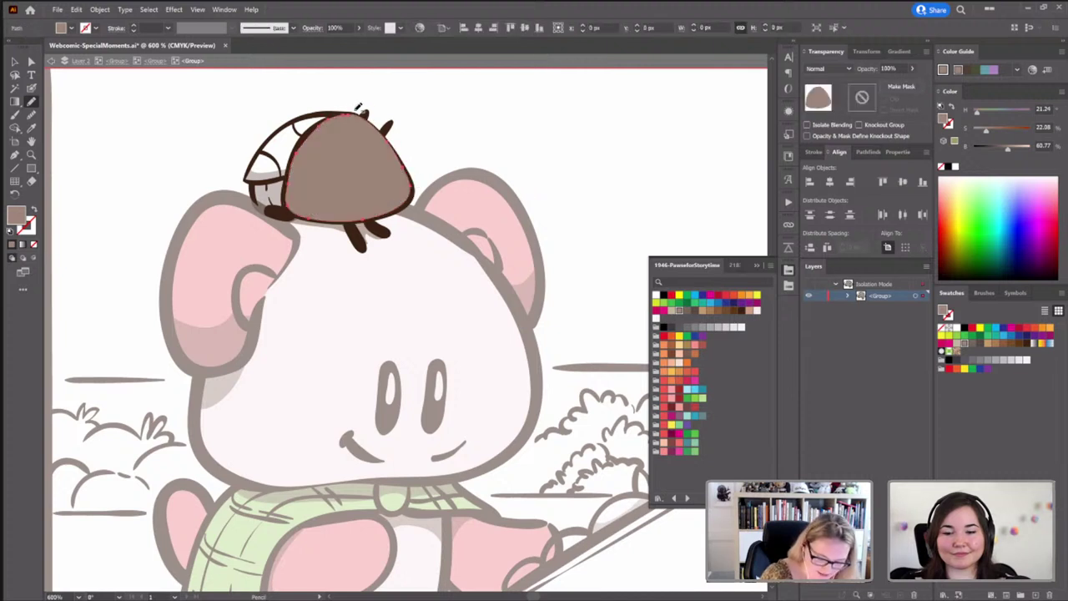
ctrl+click(489, 155)
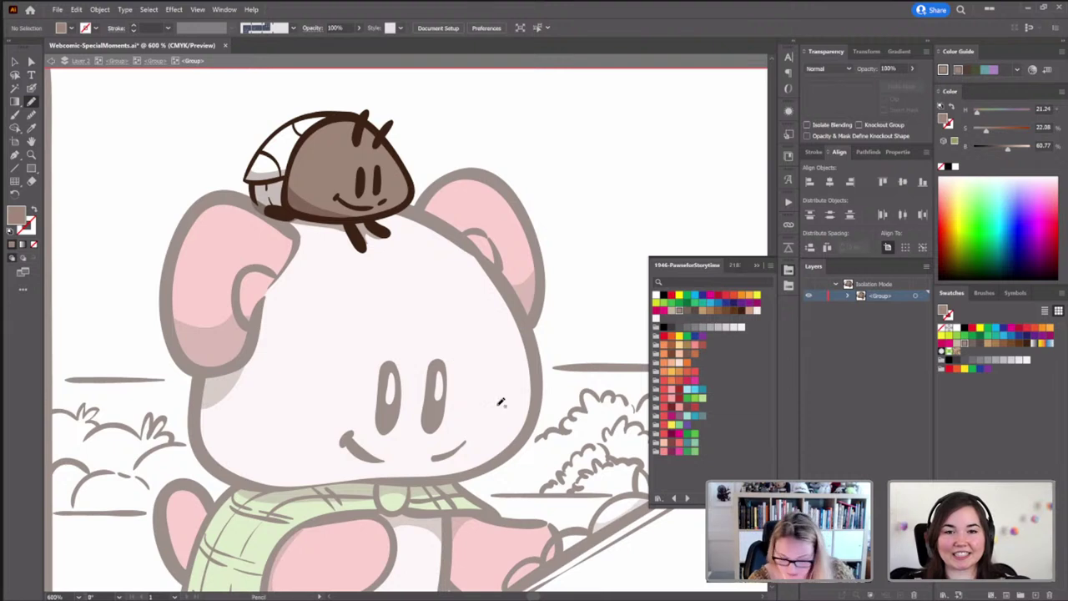
click(686, 408)
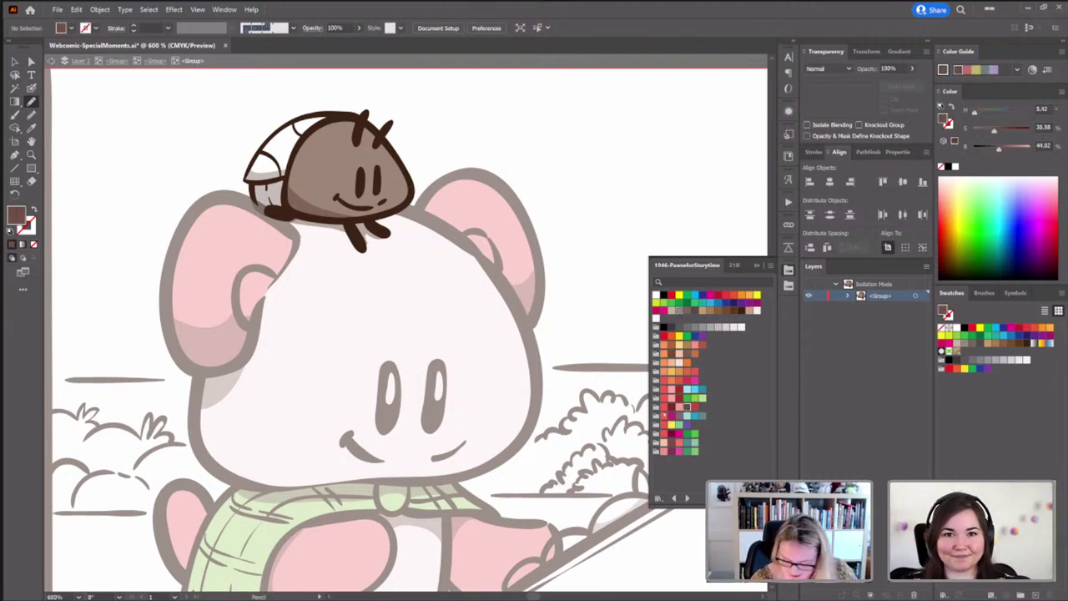
mouse_move(298, 123)
mouse_down()
mouse_move(339, 112)
mouse_move(289, 130)
mouse_up()
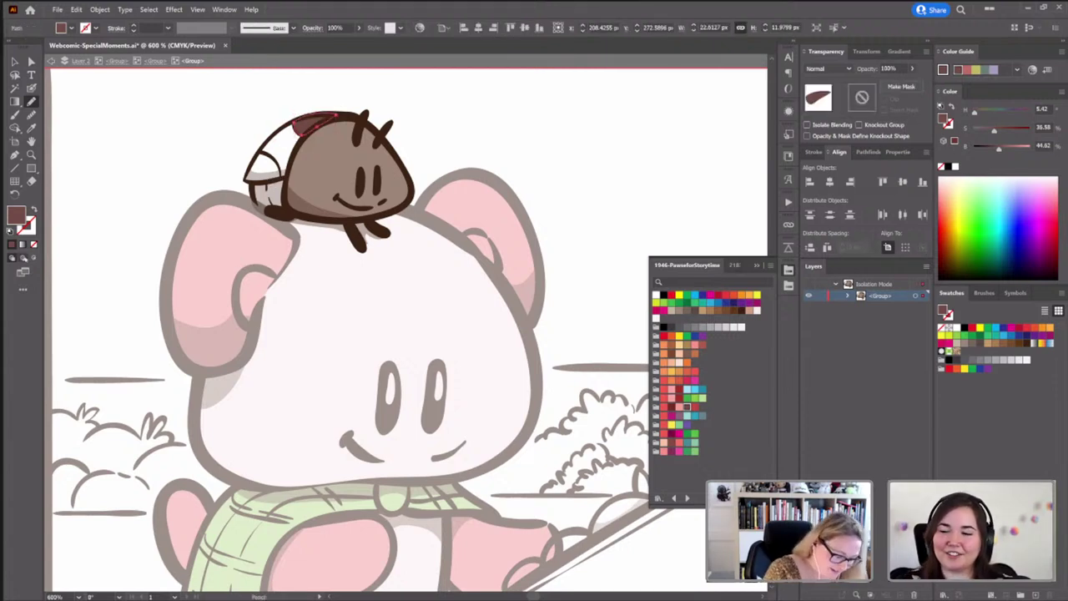
mouse_move(257, 156)
mouse_down()
mouse_move(252, 181)
mouse_move(285, 169)
mouse_move(271, 150)
mouse_move(258, 155)
mouse_up()
key(ctrl+shift+a)
Add a dark brown shape along the shell's bottom and a red band on its upper edge
drag(383, 297, 376, 275)
drag(429, 440, 425, 434)
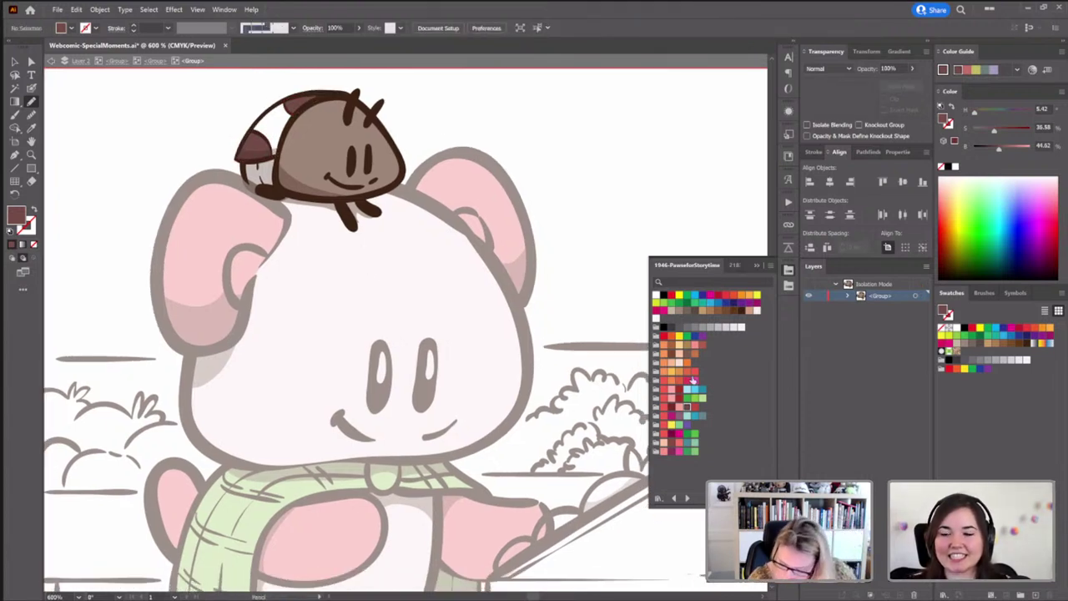
click(680, 357)
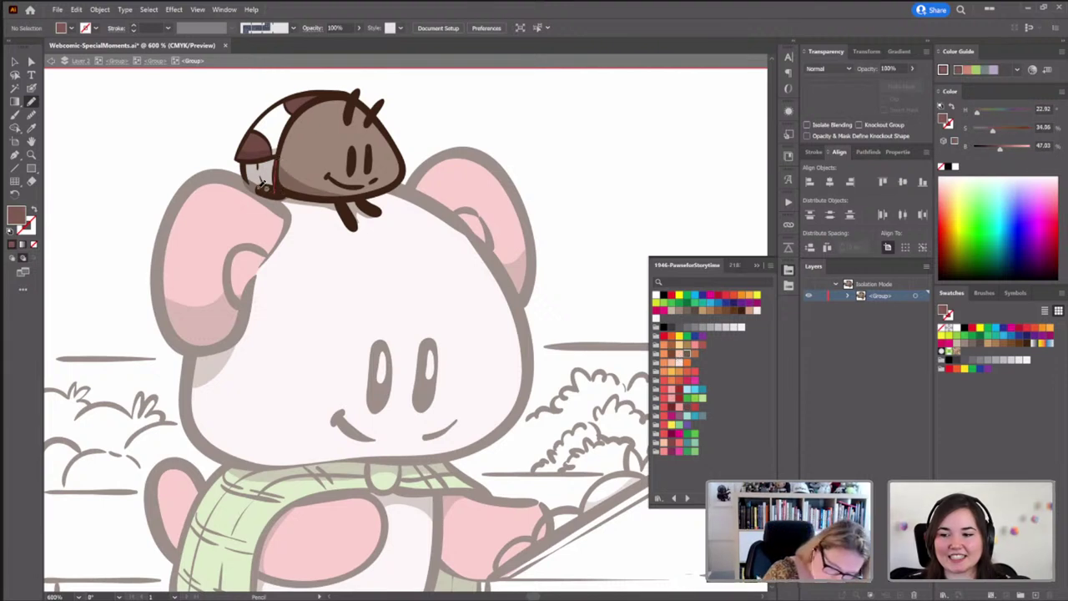
mouse_move(280, 188)
mouse_down()
mouse_move(249, 173)
mouse_move(247, 159)
mouse_move(281, 157)
mouse_up()
drag(616, 371, 617, 379)
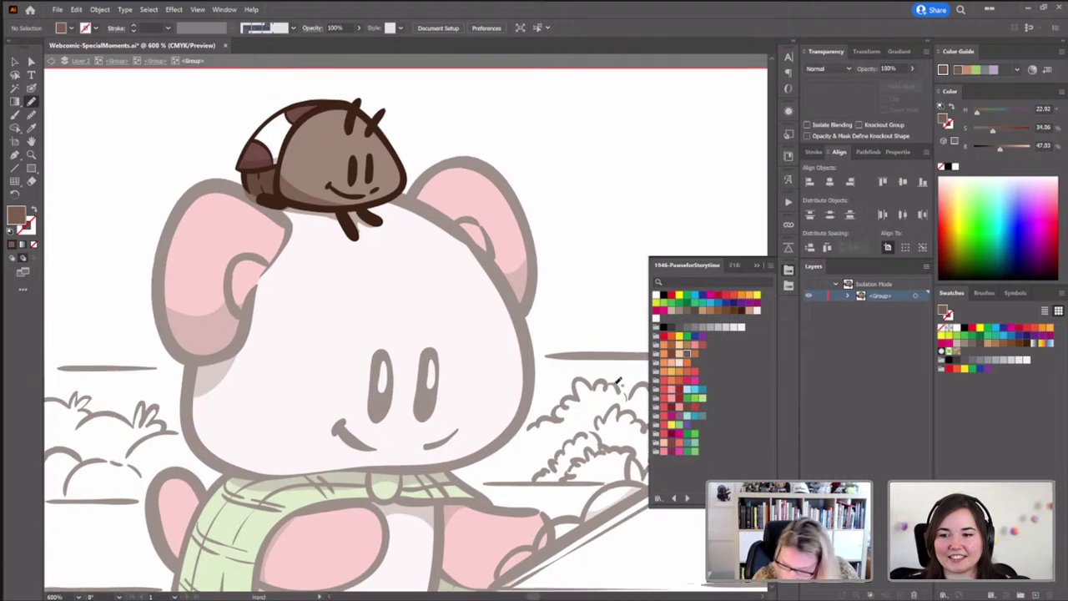
click(664, 390)
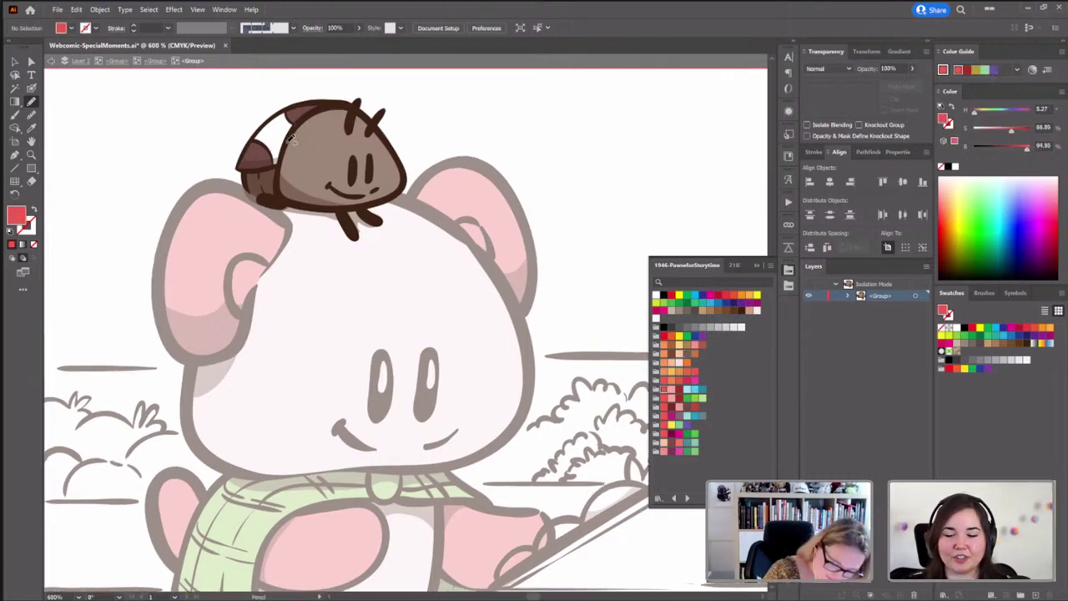
mouse_move(282, 163)
mouse_down()
mouse_move(255, 148)
mouse_move(252, 130)
mouse_move(296, 104)
mouse_move(288, 165)
mouse_up()
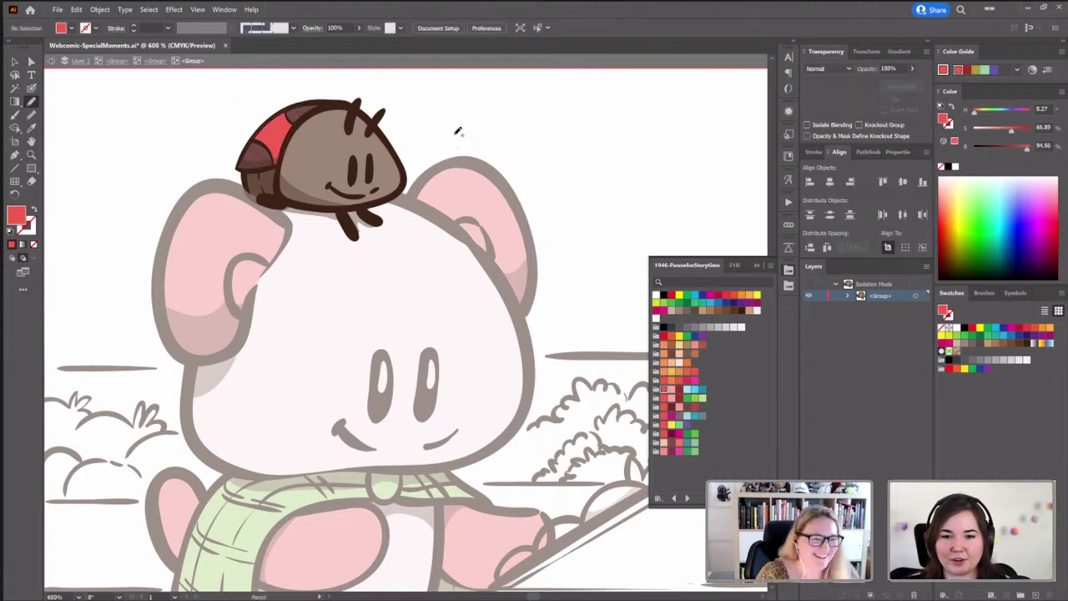
key(shift+b)
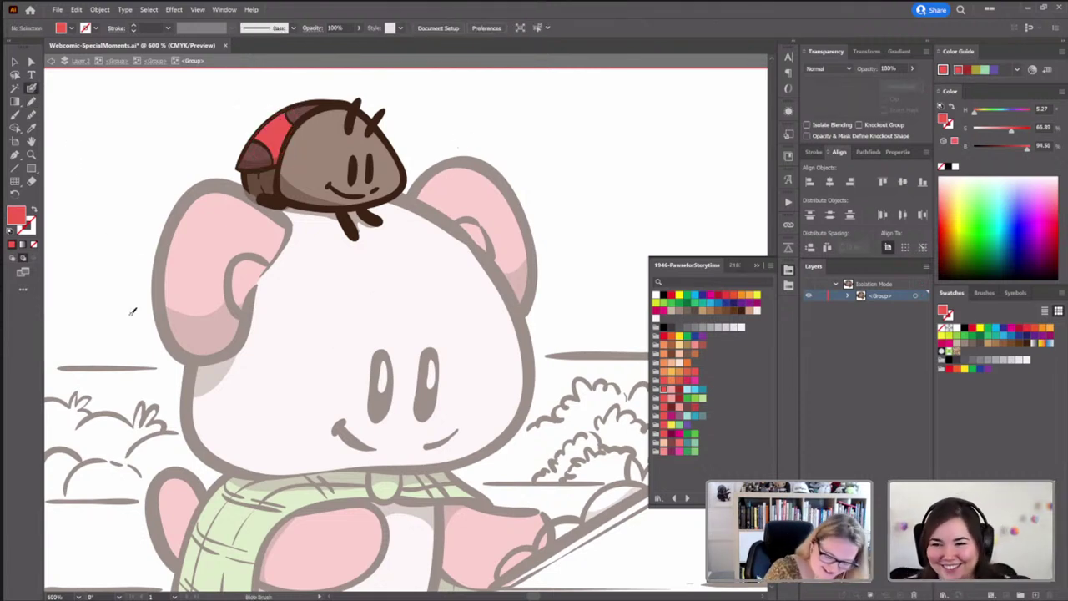
Sample the off-white from the bear's face and paint a highlight into the bug's eye
key(i)
click(482, 313)
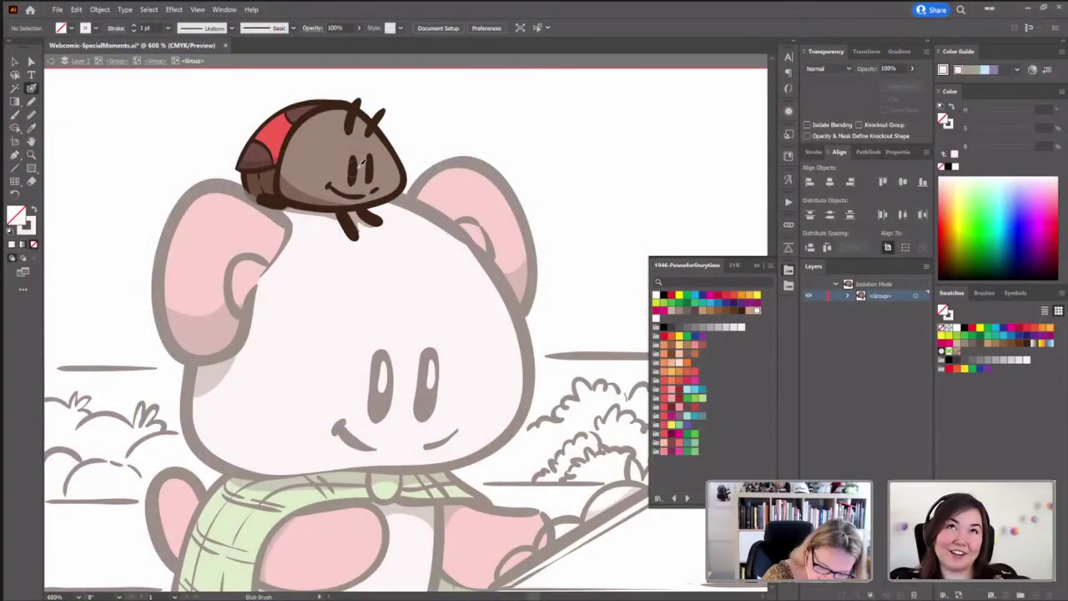
drag(364, 163, 365, 172)
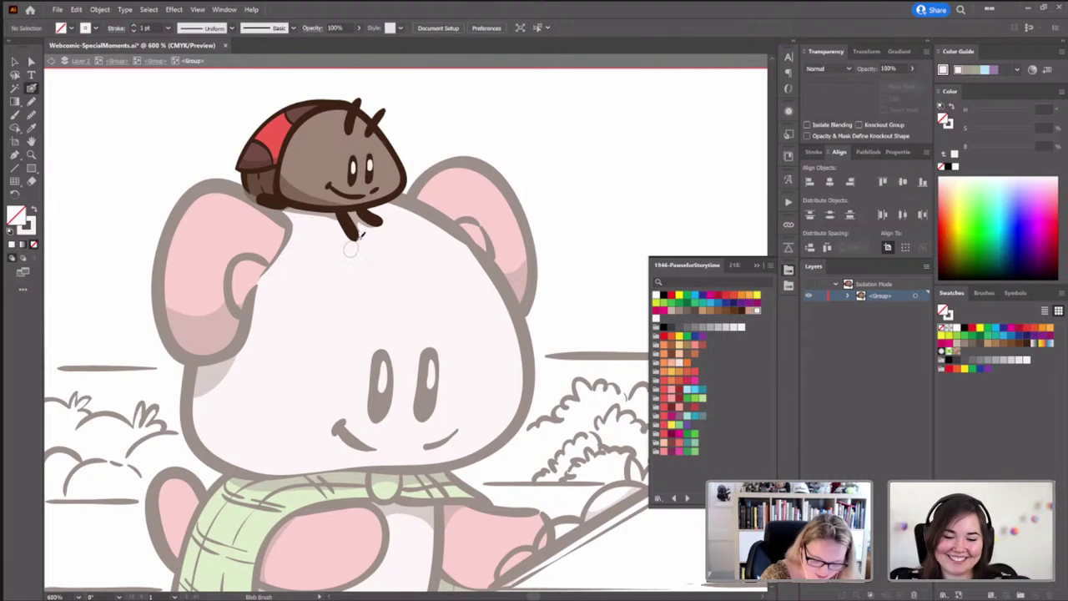
Move an anchor point on the bug's leg slightly up and left to reshape it
key(b)
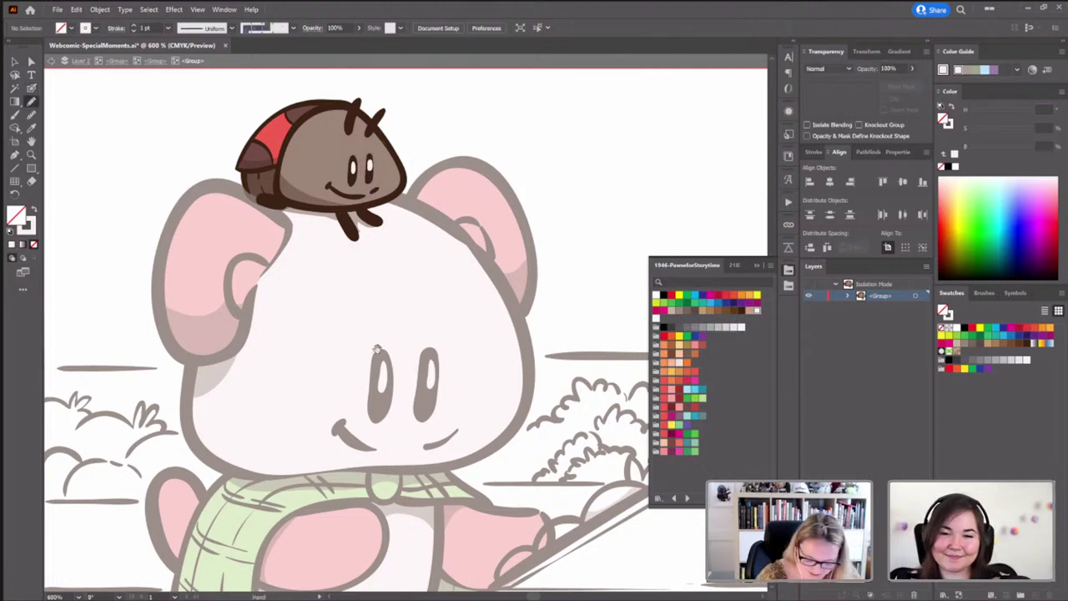
key(a)
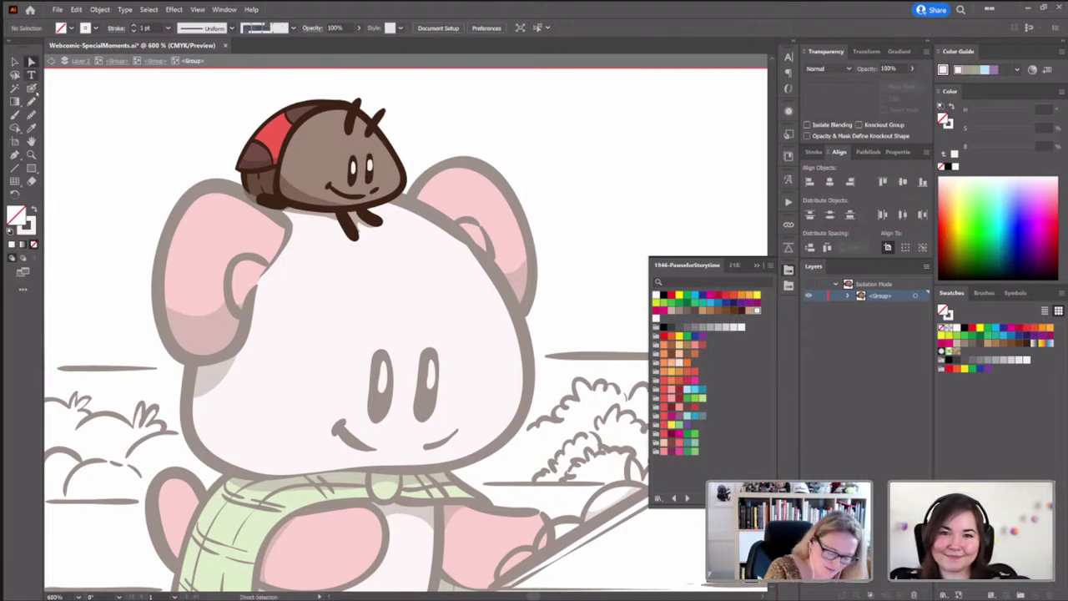
click(346, 221)
click(360, 239)
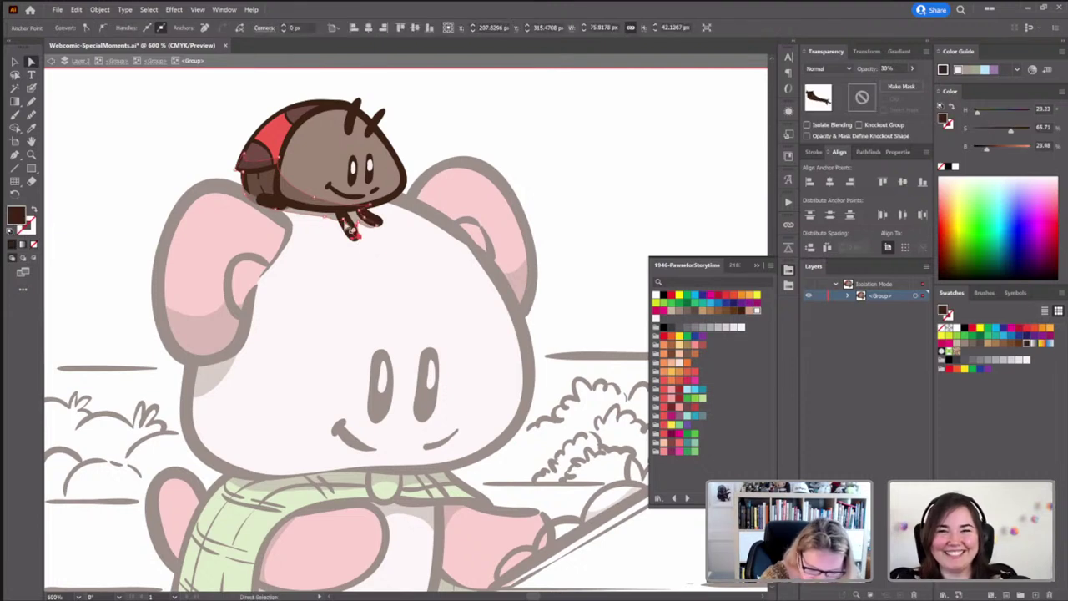
drag(345, 234, 321, 242)
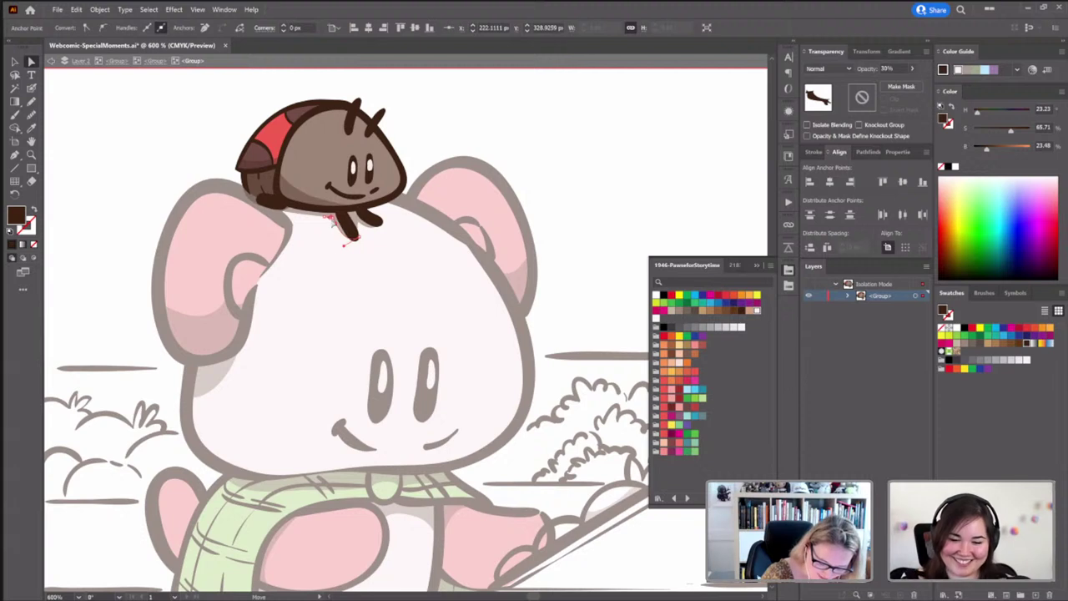
click(320, 310)
Step out of the bug group, zoom out, then double-click the planter group to isolate it and zoom in
scroll(428, 271, down, 1)
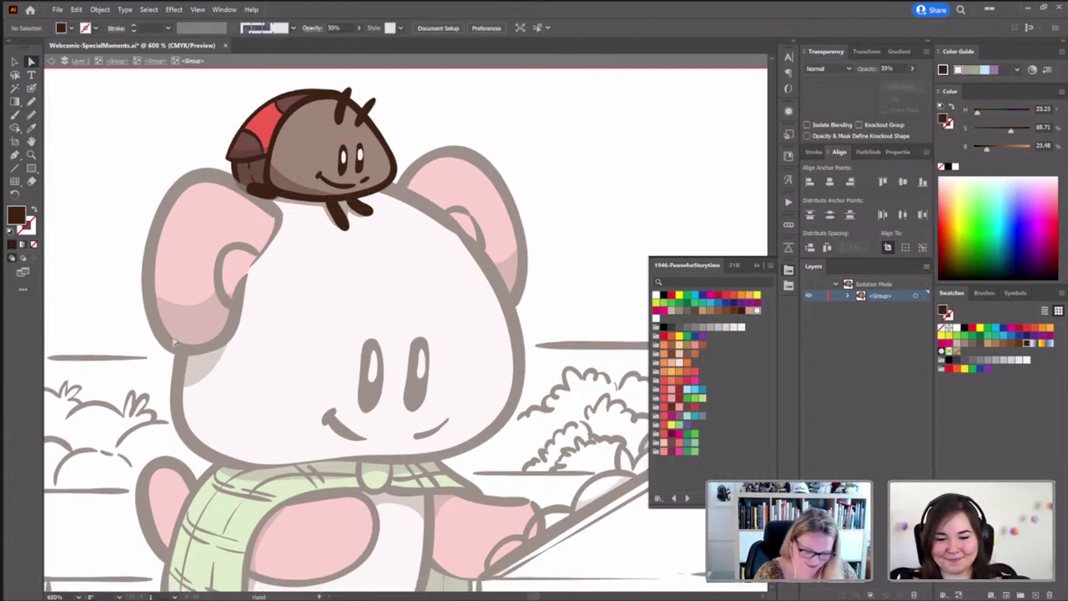
click(152, 61)
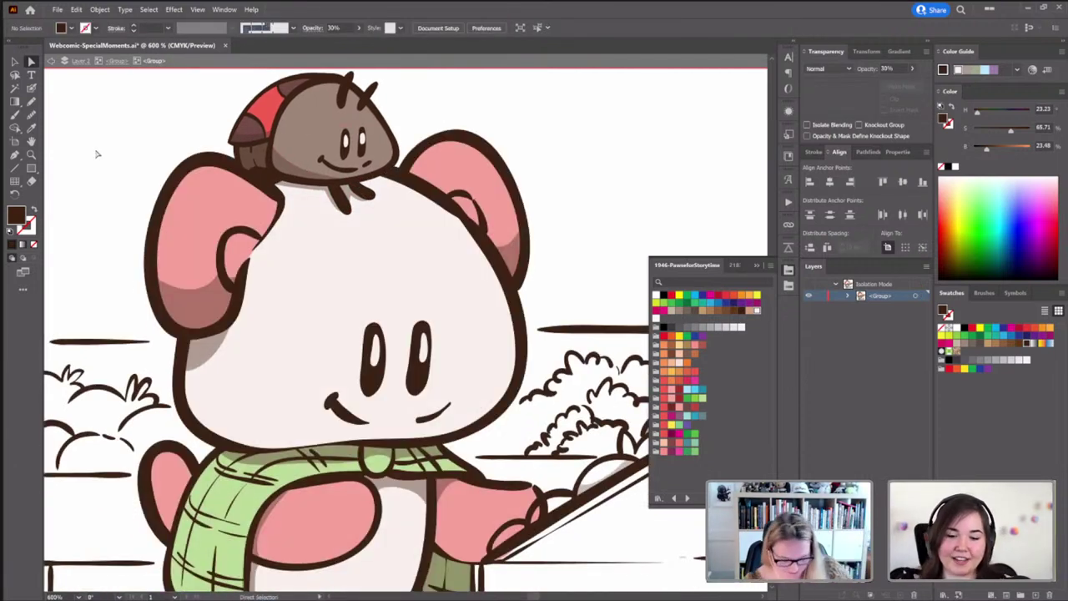
scroll(434, 280, down, 4)
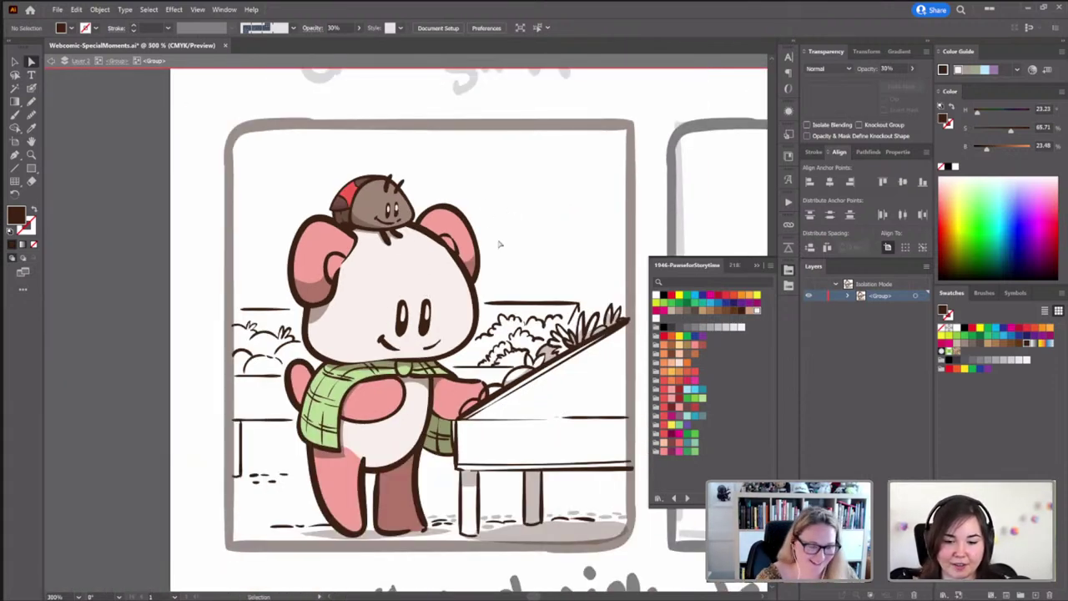
scroll(509, 205, down, 2)
scroll(509, 204, right, 2)
click(14, 62)
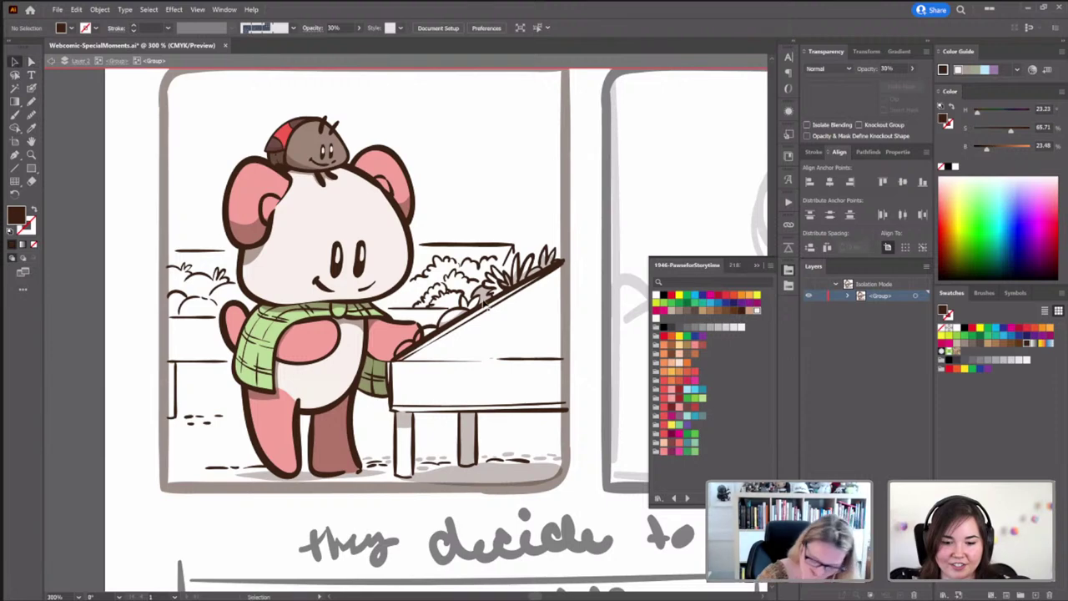
click(514, 300)
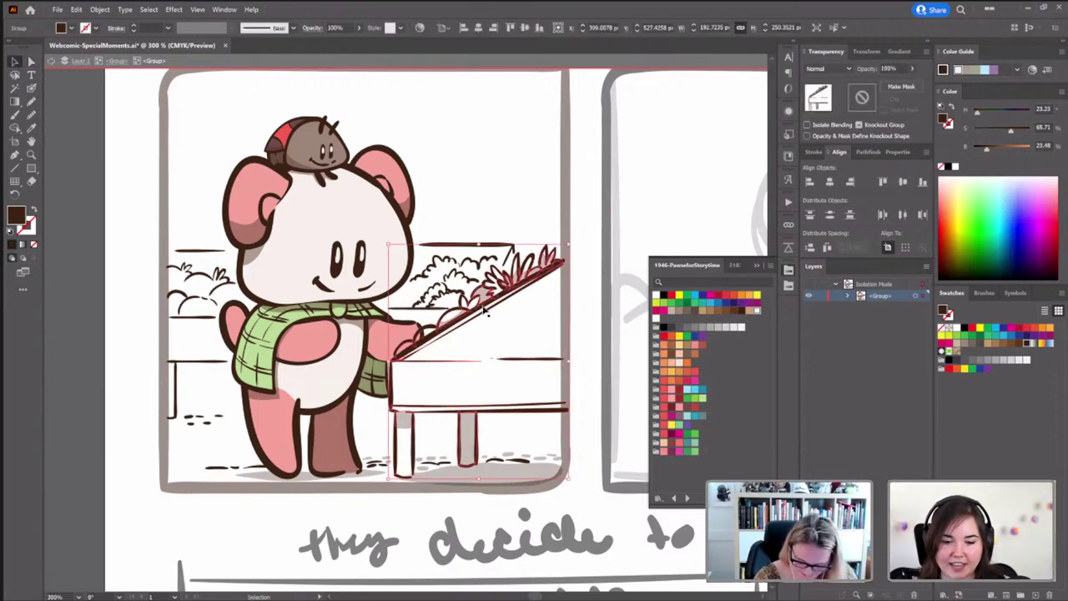
double_click(487, 310)
scroll(489, 389, up, 2)
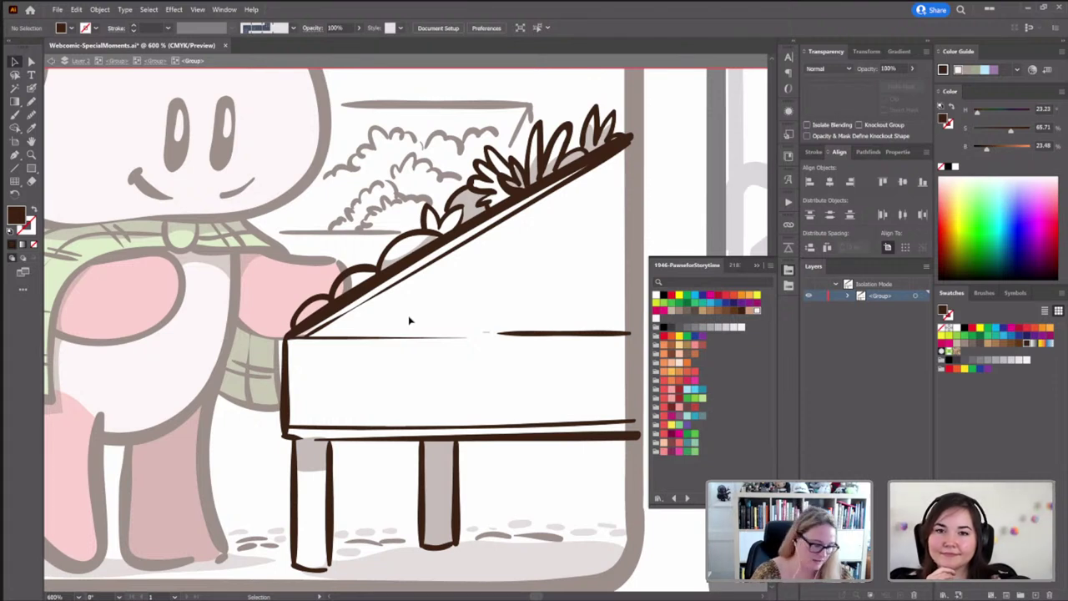
click(31, 181)
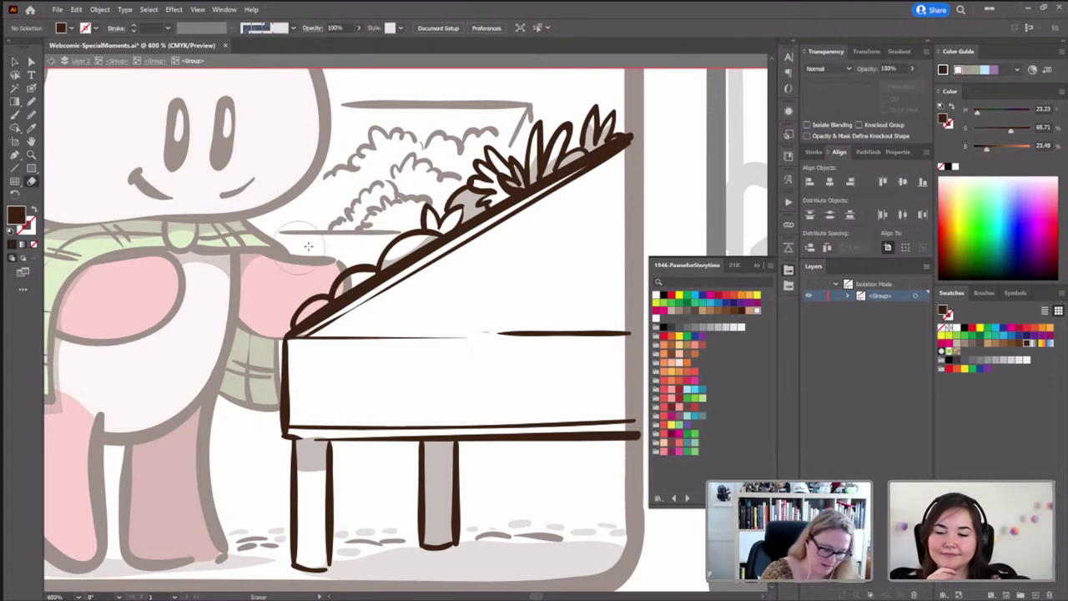
mouse_move(326, 367)
mouse_down()
mouse_move(453, 290)
mouse_move(500, 436)
mouse_move(454, 480)
mouse_up()
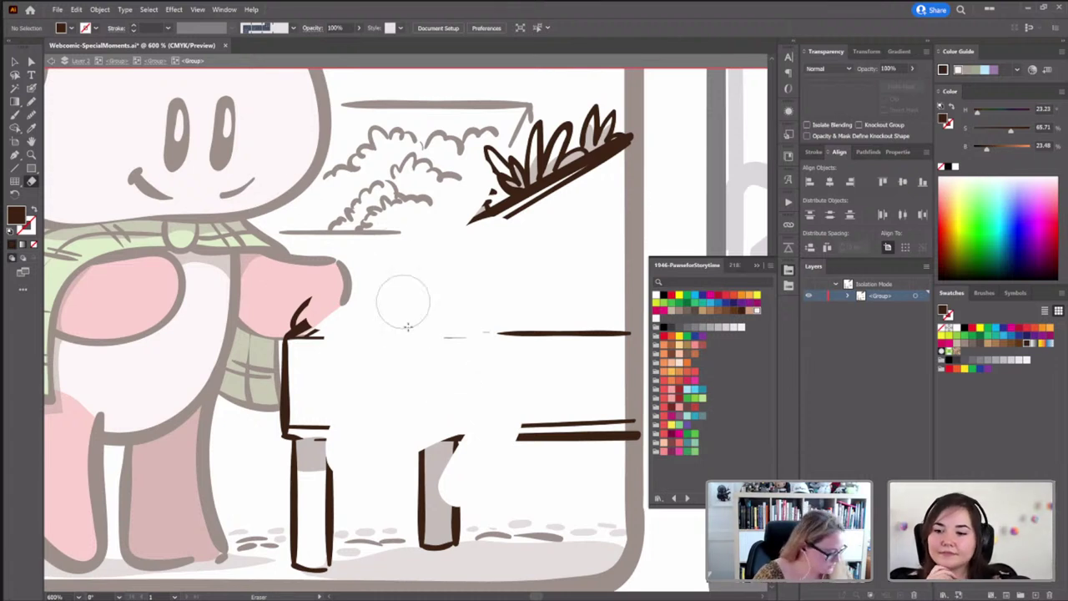
key(ctrl+z)
key(ctrl+z)
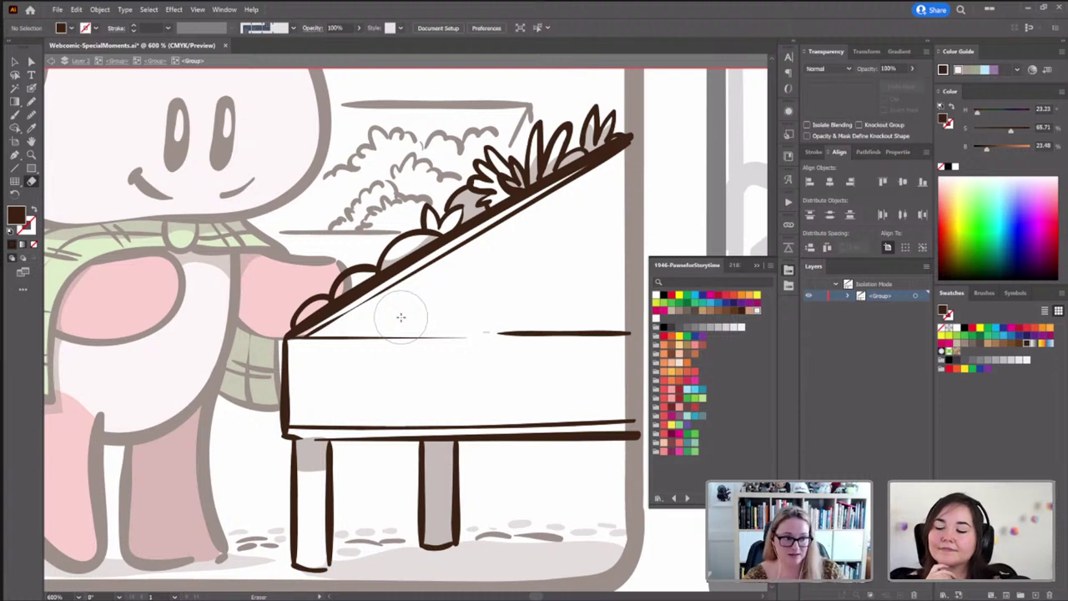
key(v)
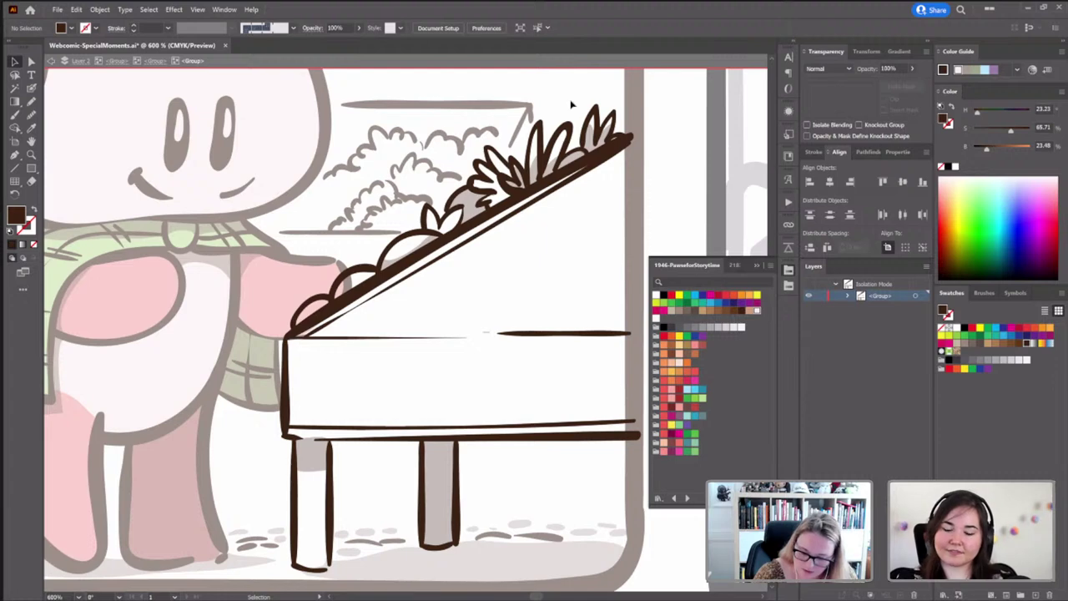
key(Escape)
click(548, 189)
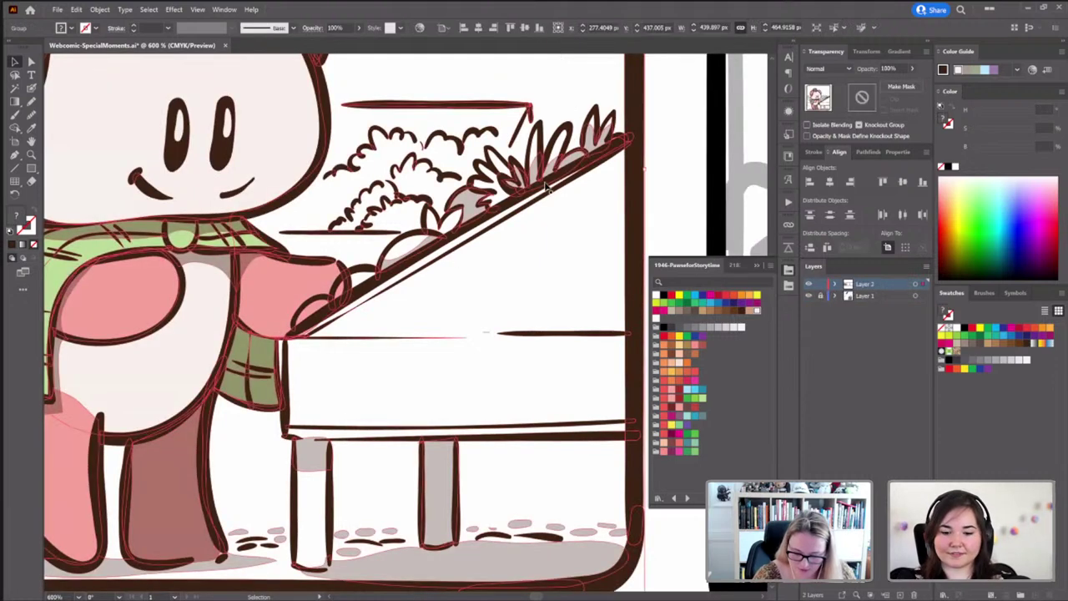
double_click(548, 188)
click(526, 192)
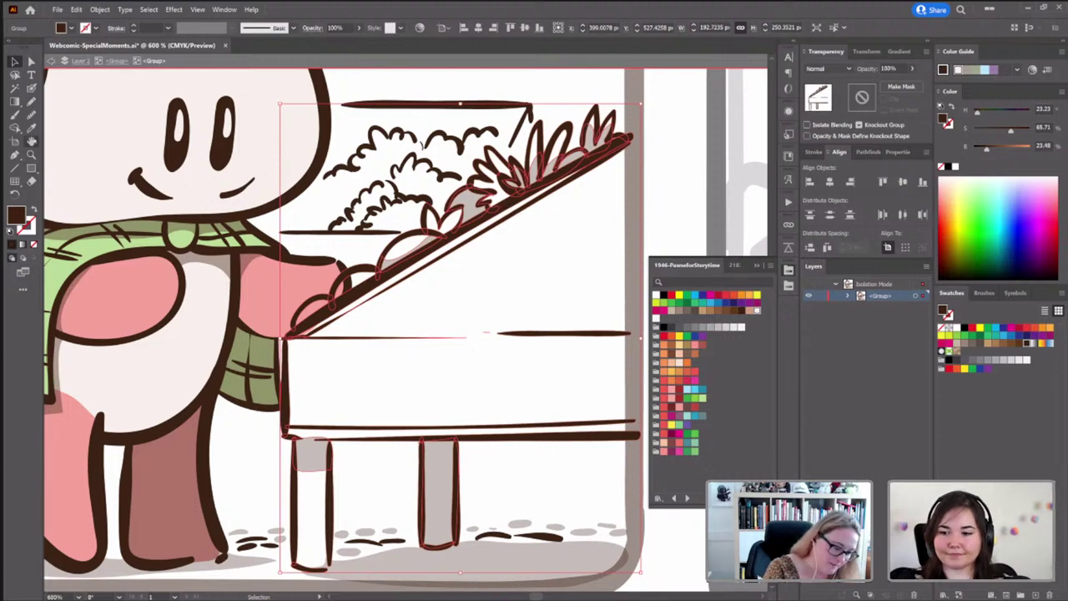
click(30, 181)
mouse_move(509, 179)
mouse_down()
mouse_move(384, 268)
mouse_move(418, 438)
mouse_up()
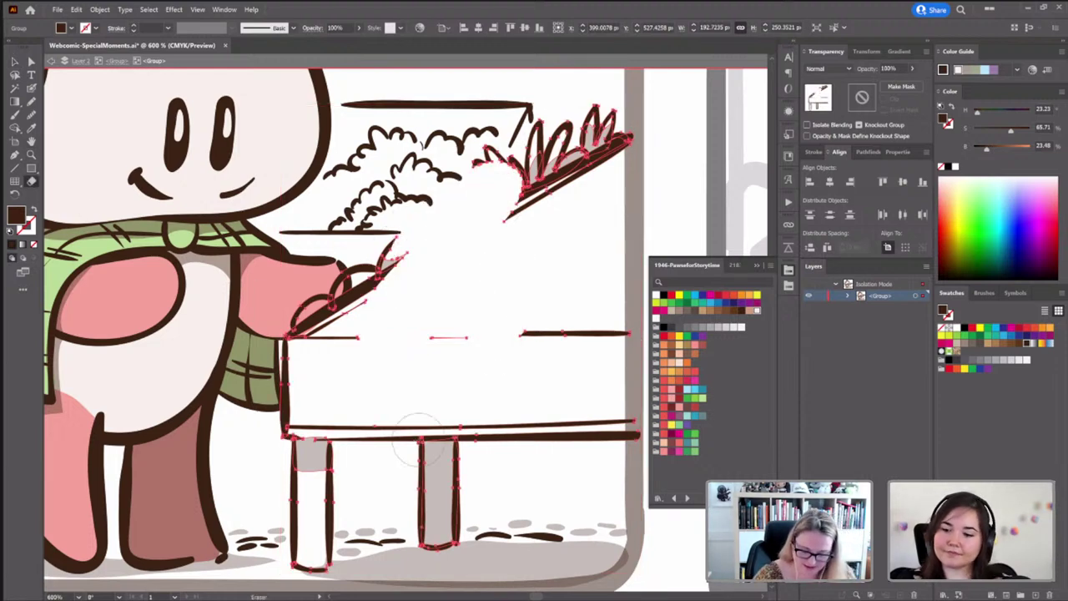
key(ctrl+z)
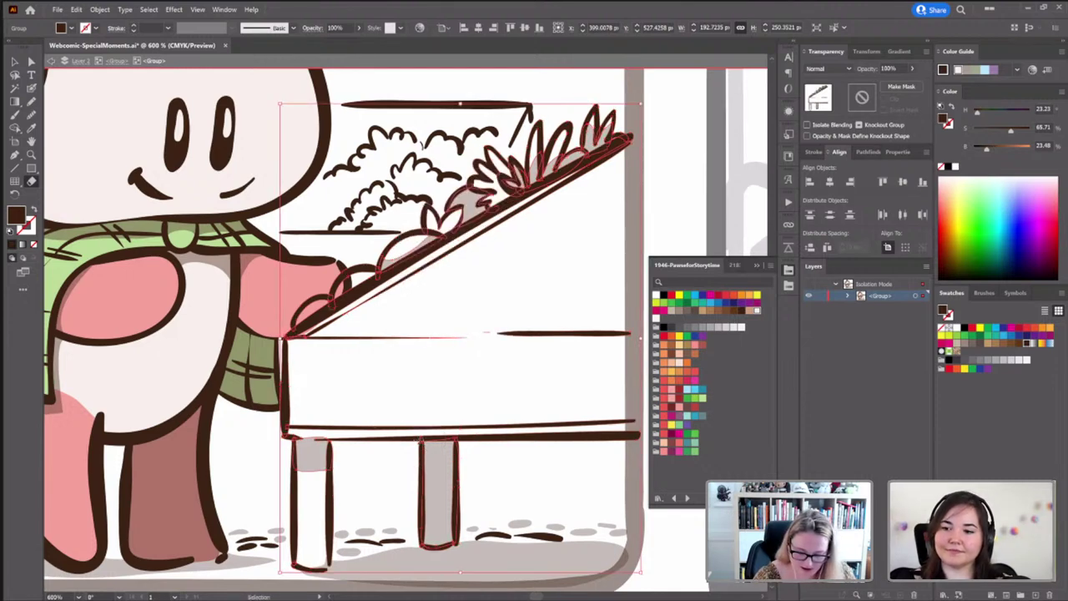
key(v)
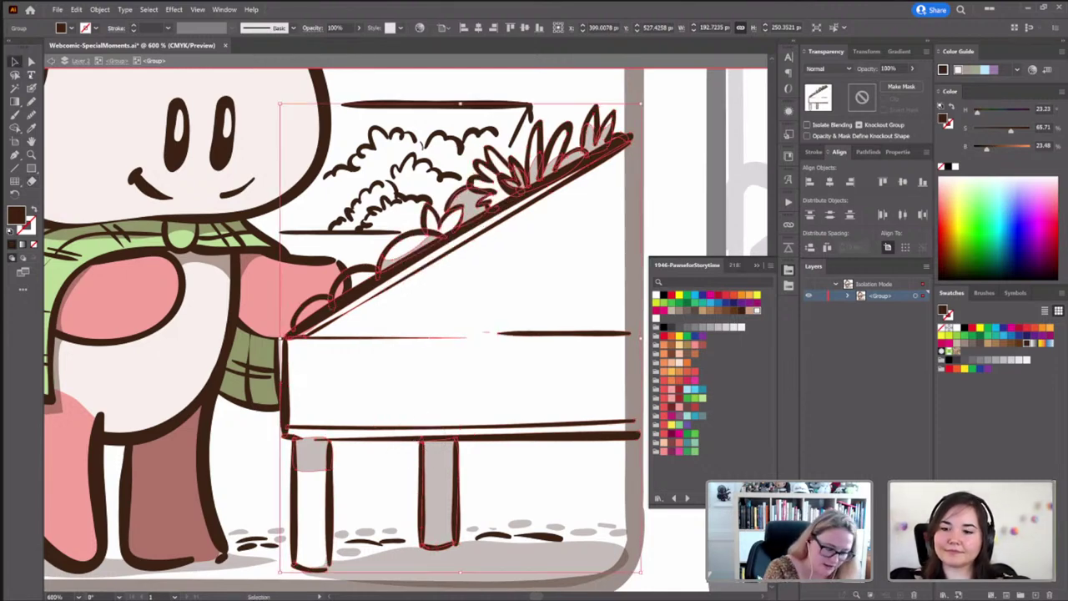
double_click(512, 210)
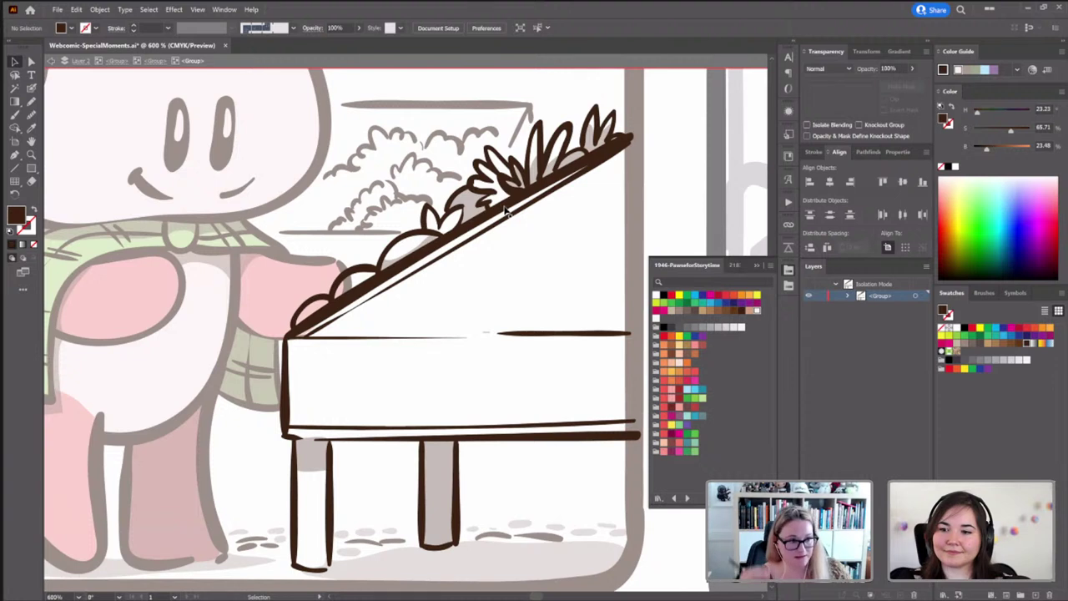
key(n)
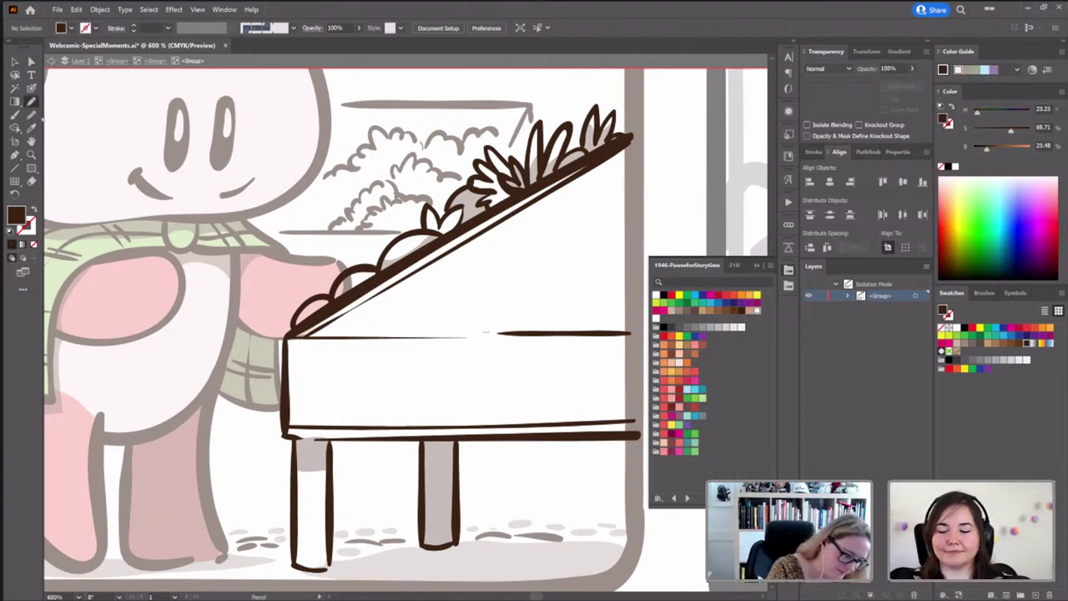
Draw light green leaf shapes at the planter lid's top, undoing and redrawing one bad leaf
click(696, 398)
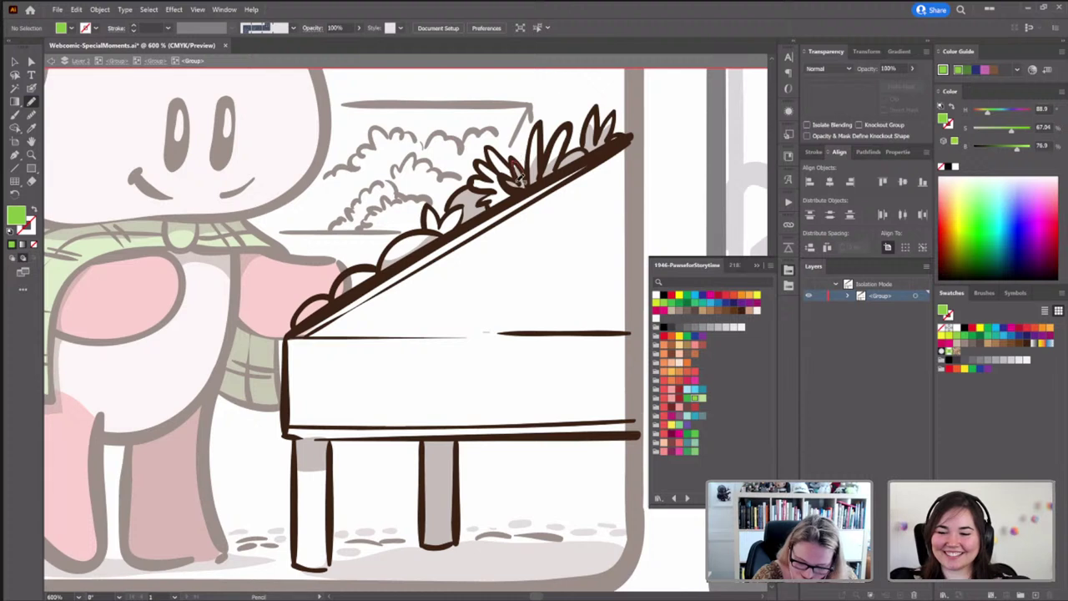
drag(527, 187, 511, 174)
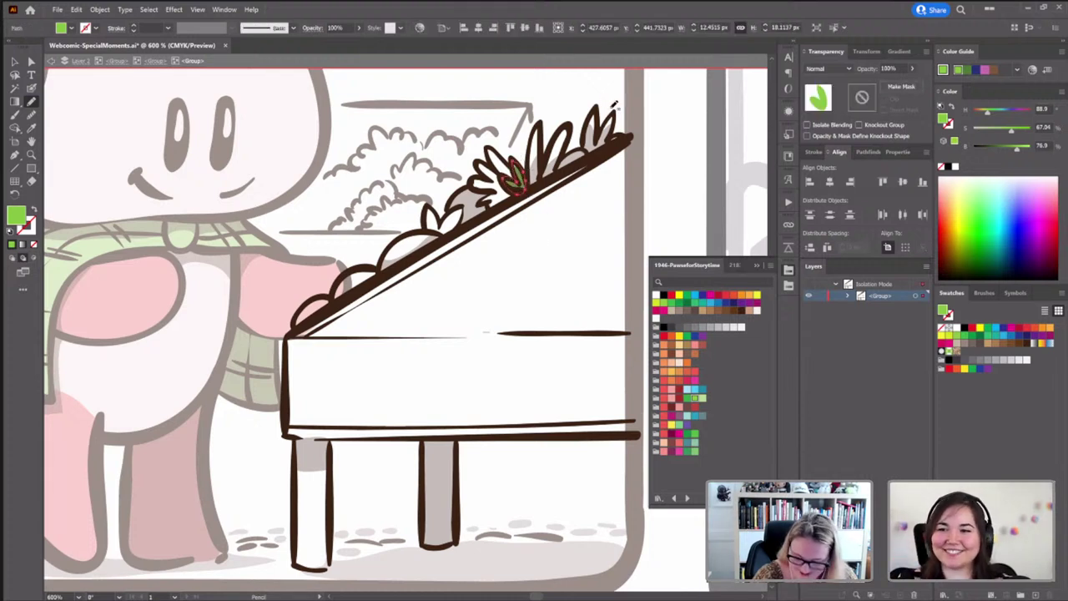
mouse_move(587, 138)
mouse_down()
mouse_move(601, 108)
mouse_move(601, 135)
mouse_move(619, 110)
mouse_move(615, 136)
mouse_move(628, 137)
mouse_move(586, 142)
mouse_up()
key(ctrl+z)
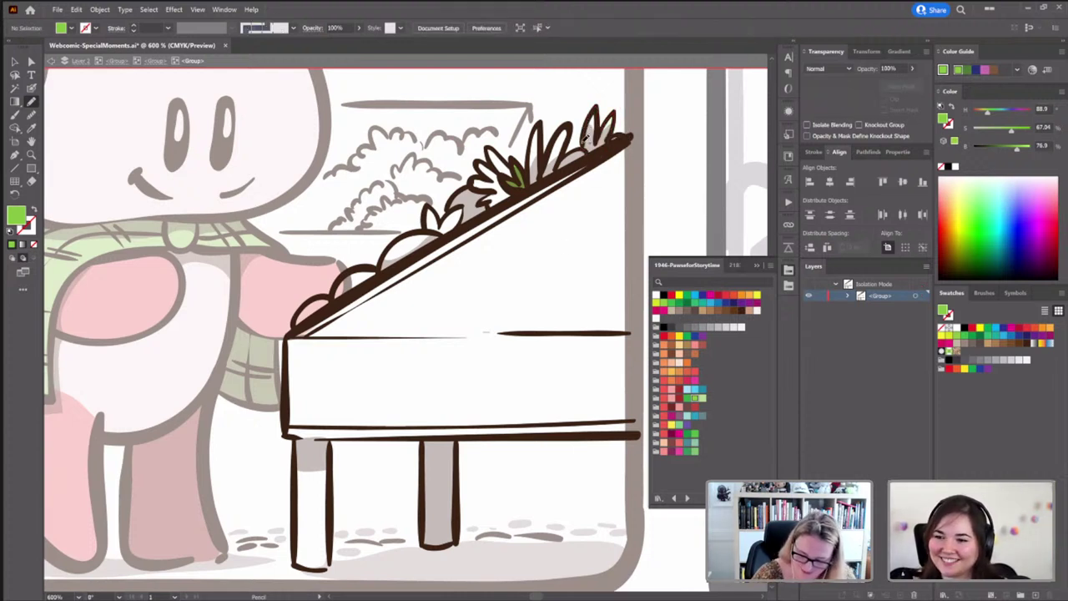
mouse_move(598, 105)
mouse_down()
mouse_move(600, 132)
mouse_move(620, 112)
mouse_move(614, 136)
mouse_move(628, 134)
mouse_move(588, 145)
mouse_up()
drag(601, 251, 593, 242)
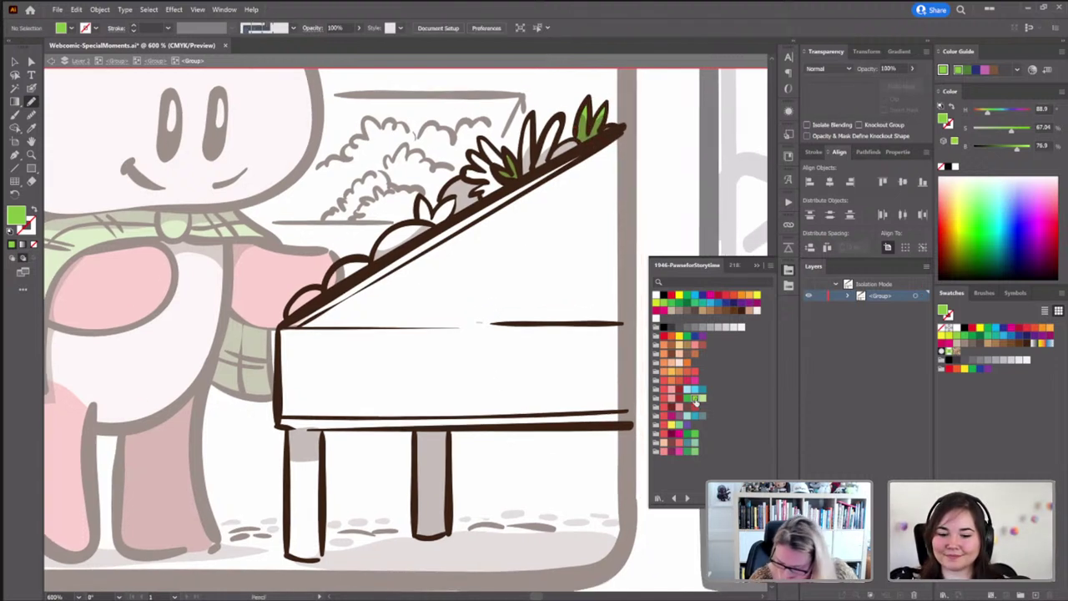
Add a darker green leaf reaching the lid's tip and deselect it
click(689, 399)
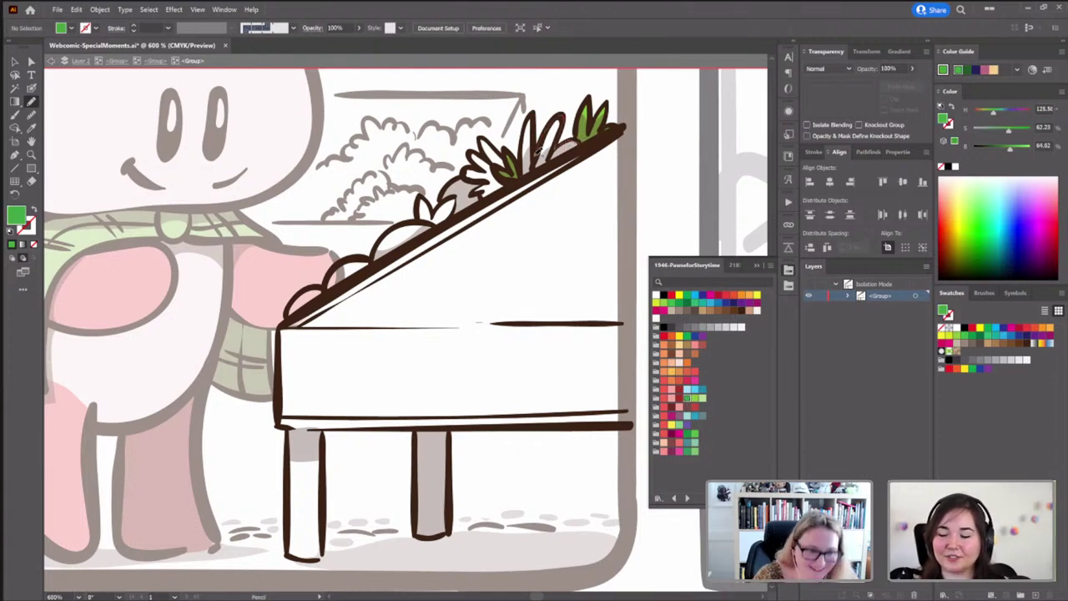
mouse_move(539, 150)
mouse_down()
mouse_move(538, 112)
mouse_move(528, 175)
mouse_move(589, 137)
mouse_up()
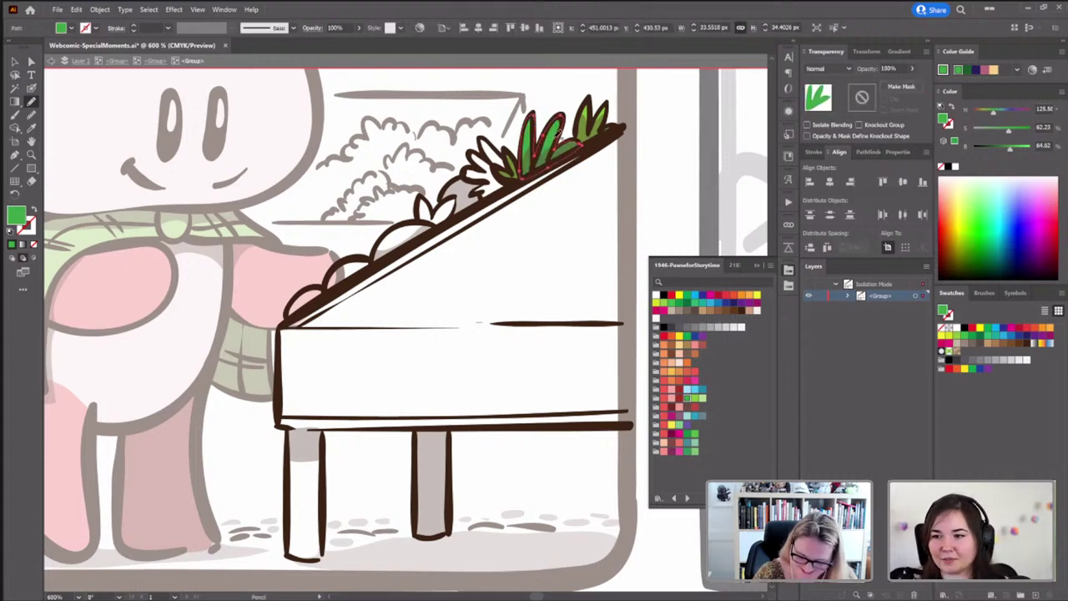
key(shift+b)
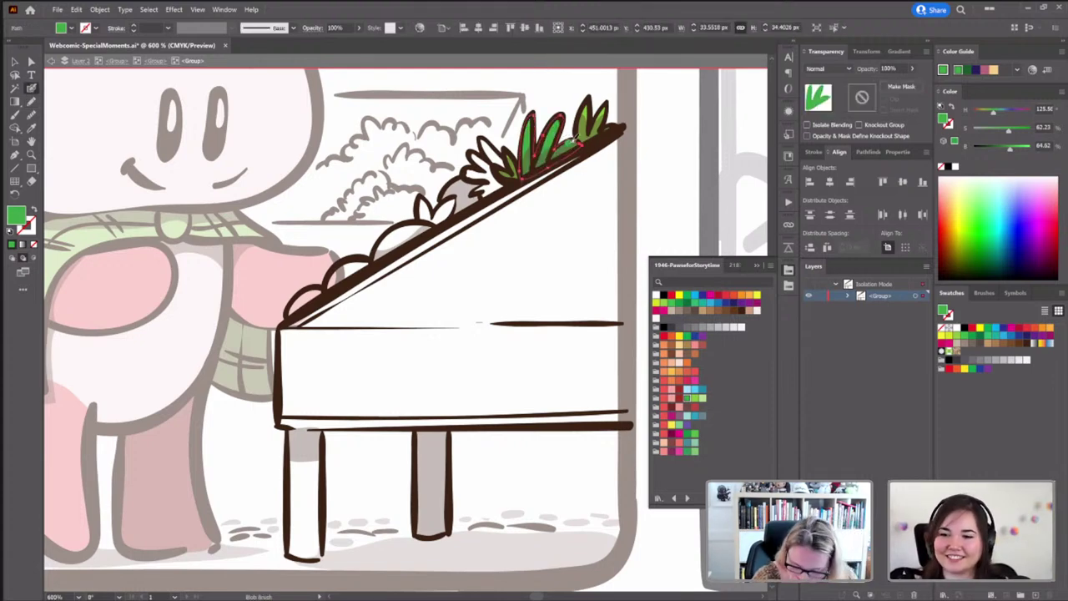
key(ctrl+shift+a)
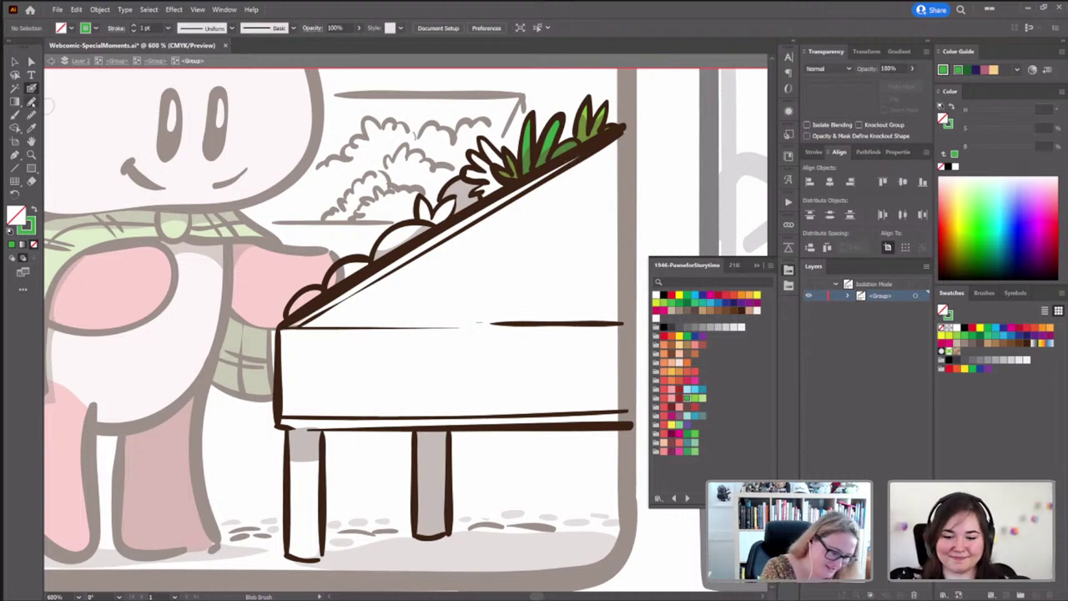
Swap fill and stroke so the fill is active, and set it to a solid green swatch
click(32, 101)
key(z)
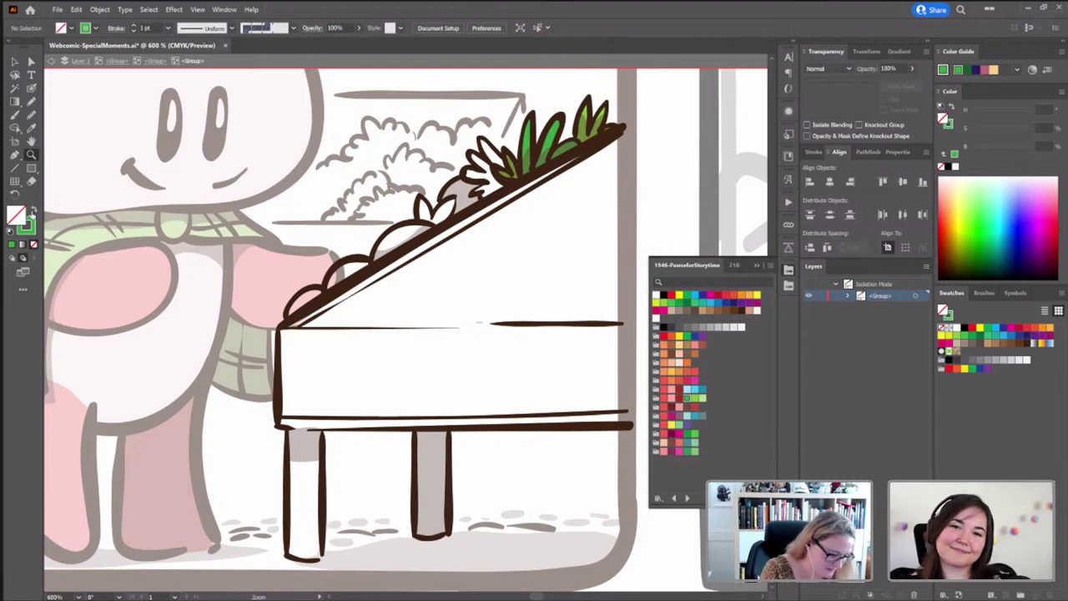
click(34, 217)
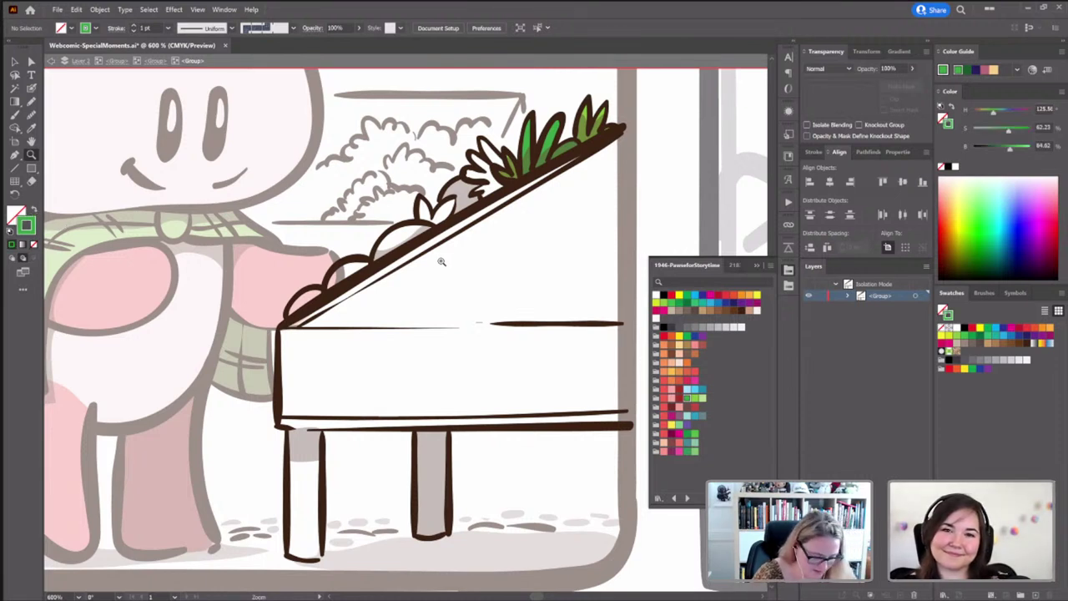
key(shift+x)
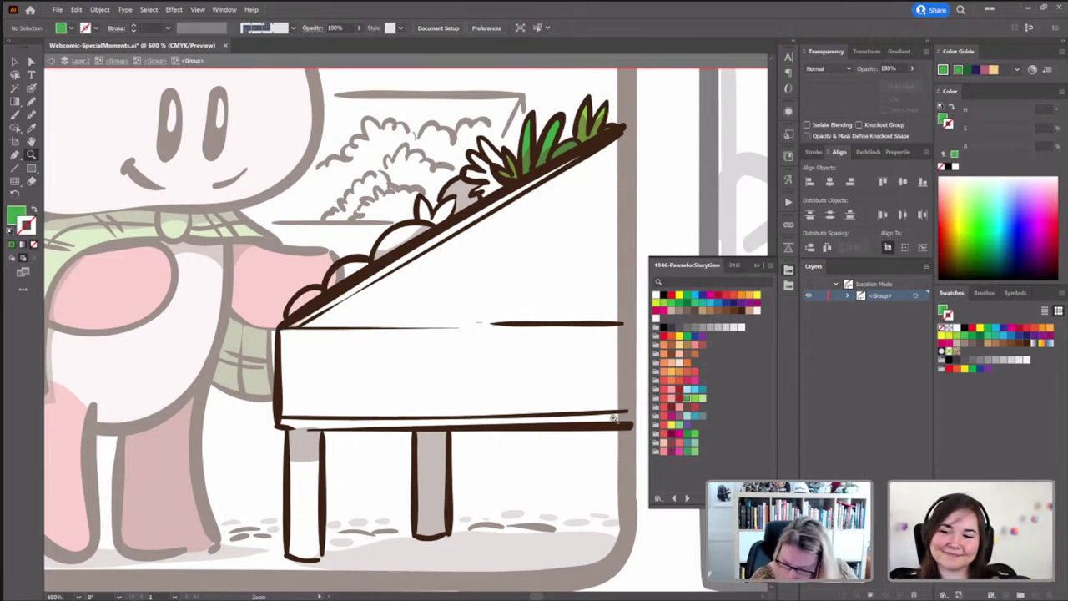
click(694, 398)
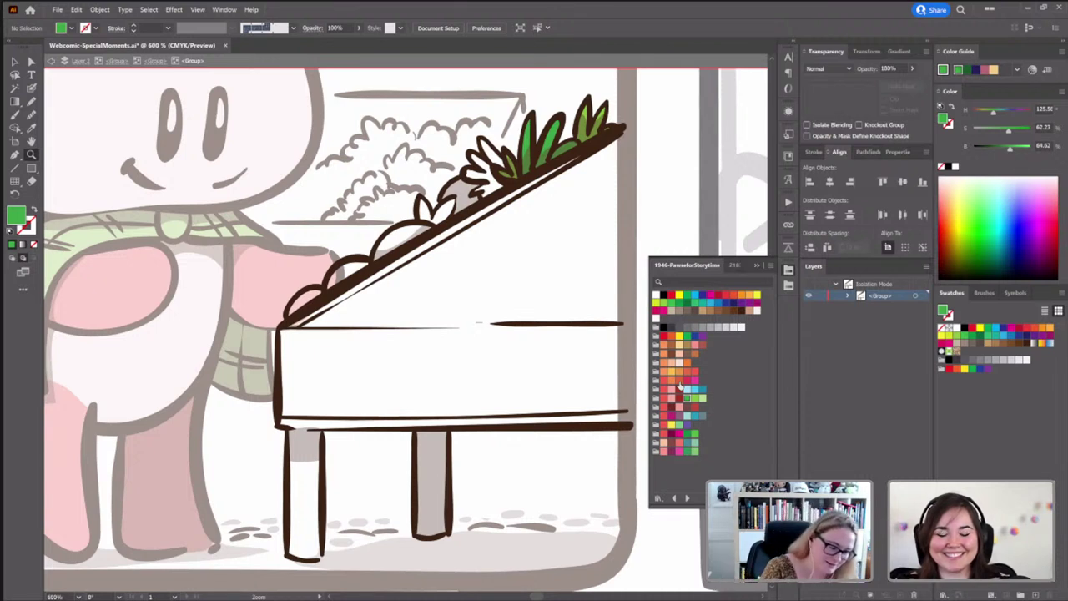
Draw light-green leaf shapes among the middle plants on the planter lid with the Pencil
click(32, 101)
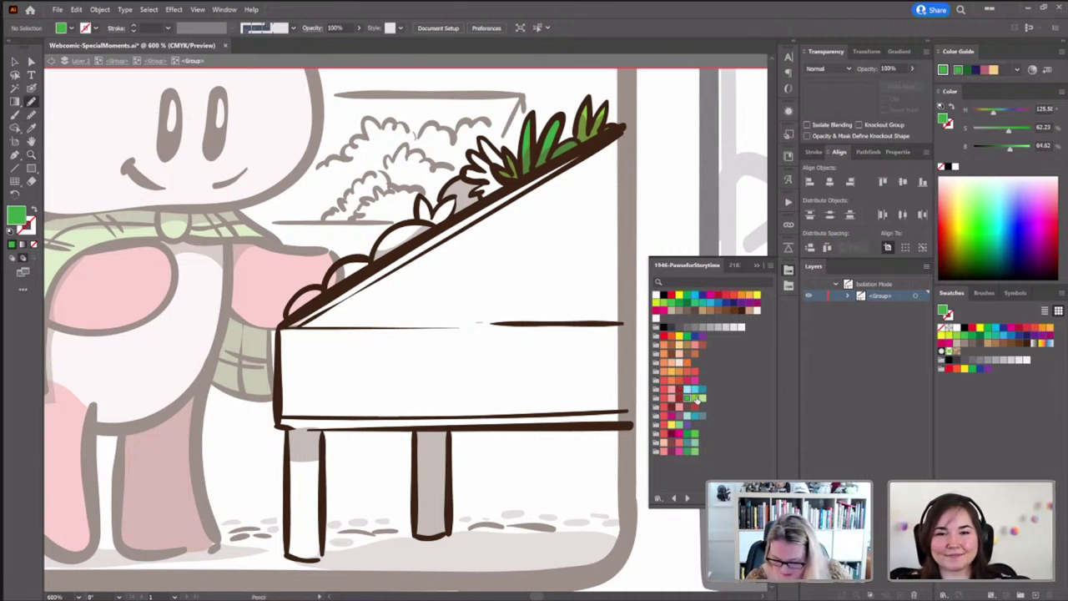
click(694, 398)
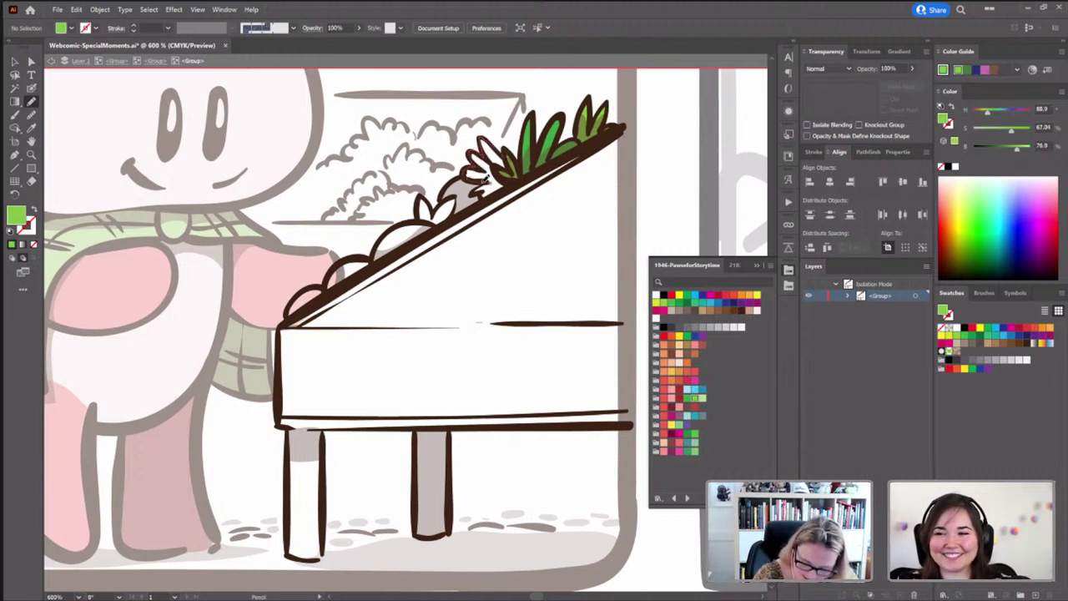
drag(515, 181, 501, 158)
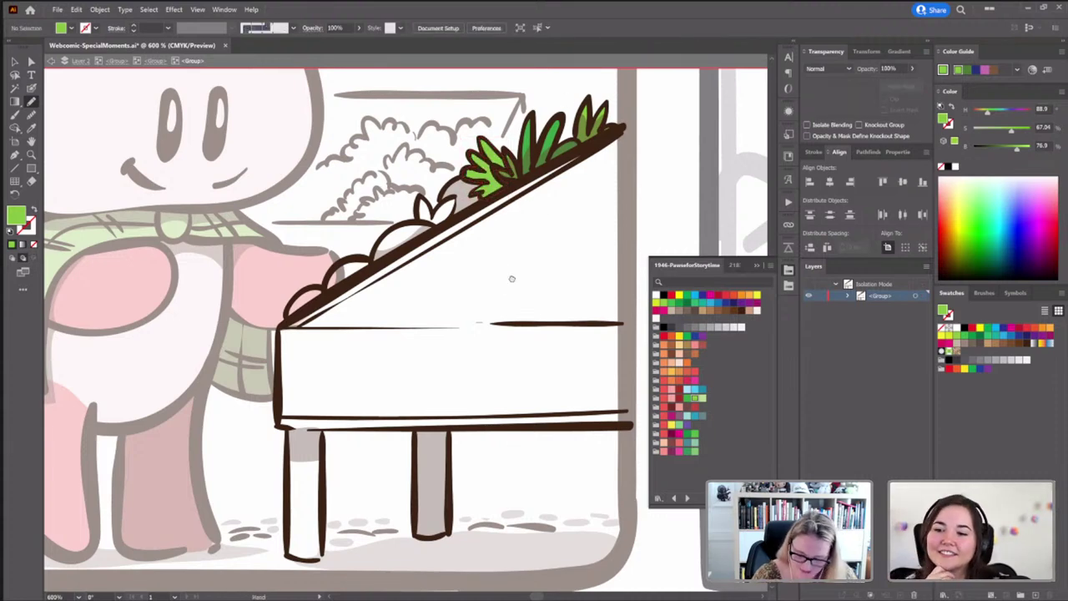
scroll(500, 264, up, 2)
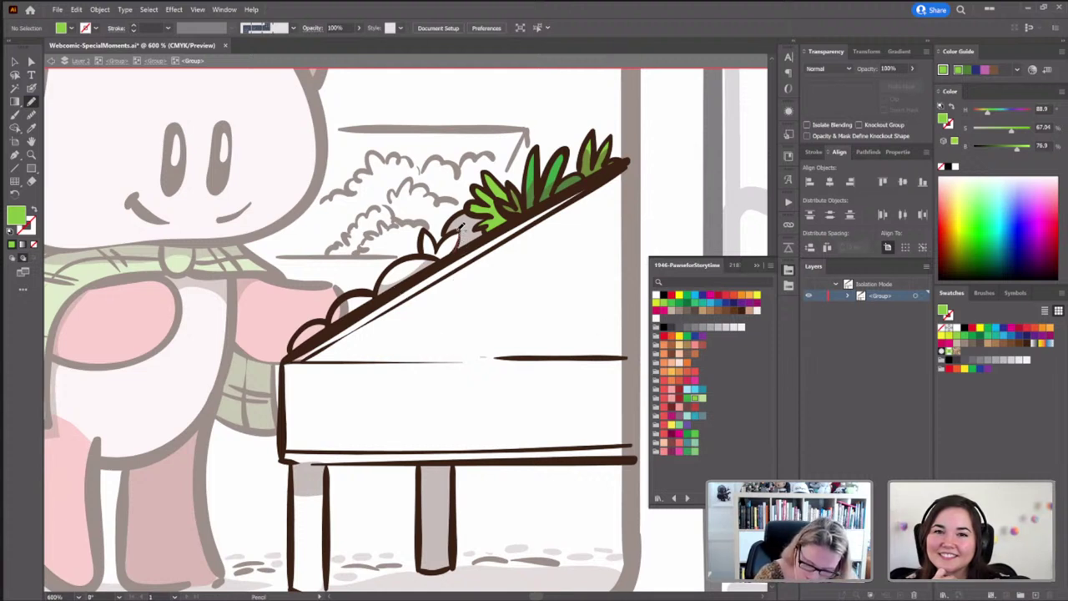
mouse_move(440, 240)
mouse_down()
mouse_move(428, 227)
mouse_move(424, 251)
mouse_move(455, 257)
mouse_up()
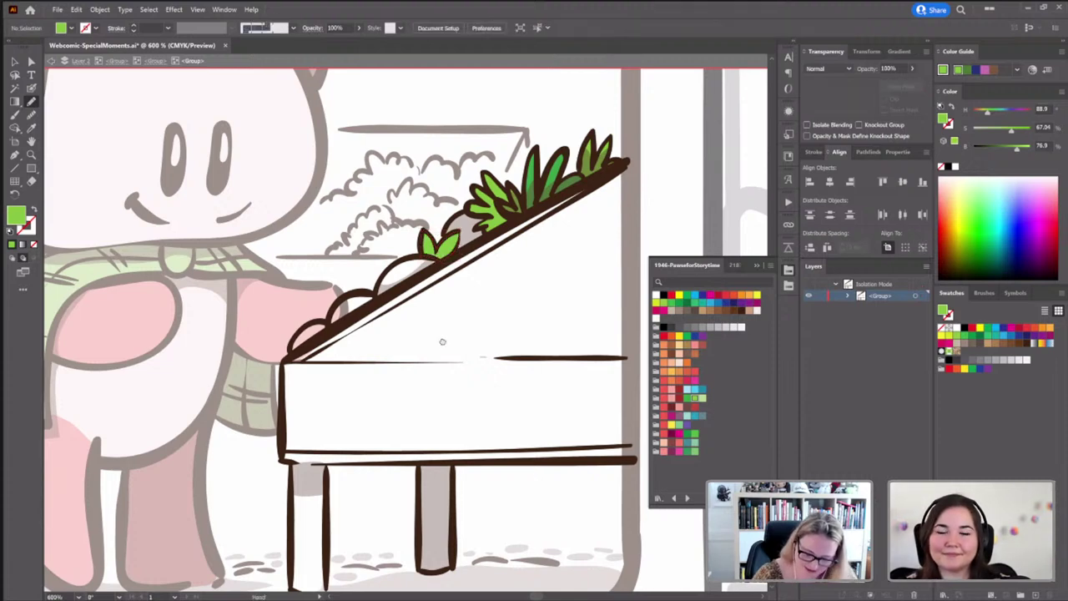
mouse_move(443, 341)
mouse_down()
mouse_move(476, 289)
mouse_move(492, 289)
mouse_up()
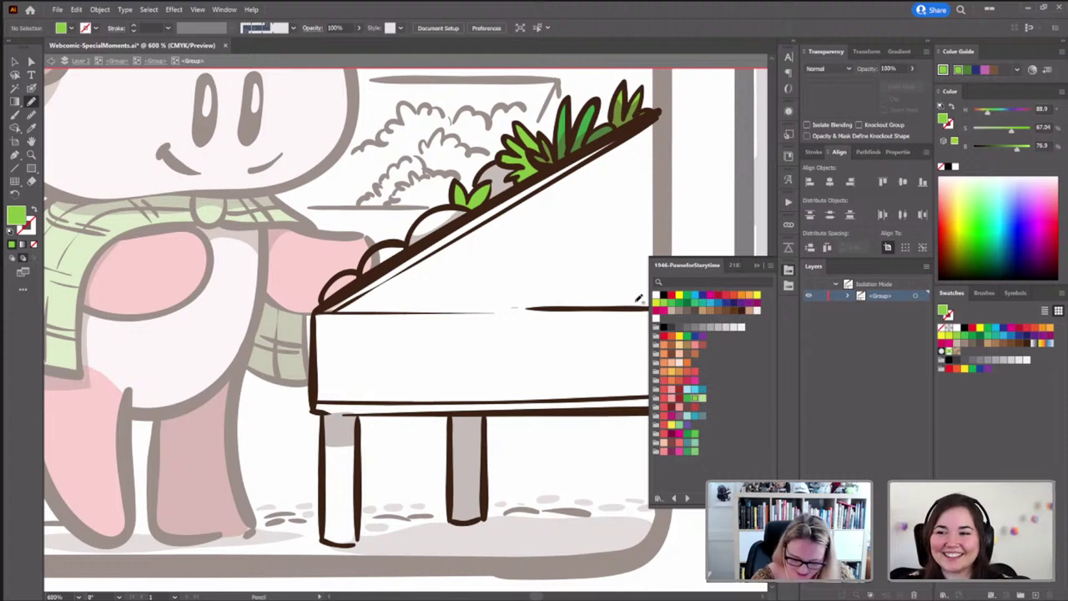
click(681, 372)
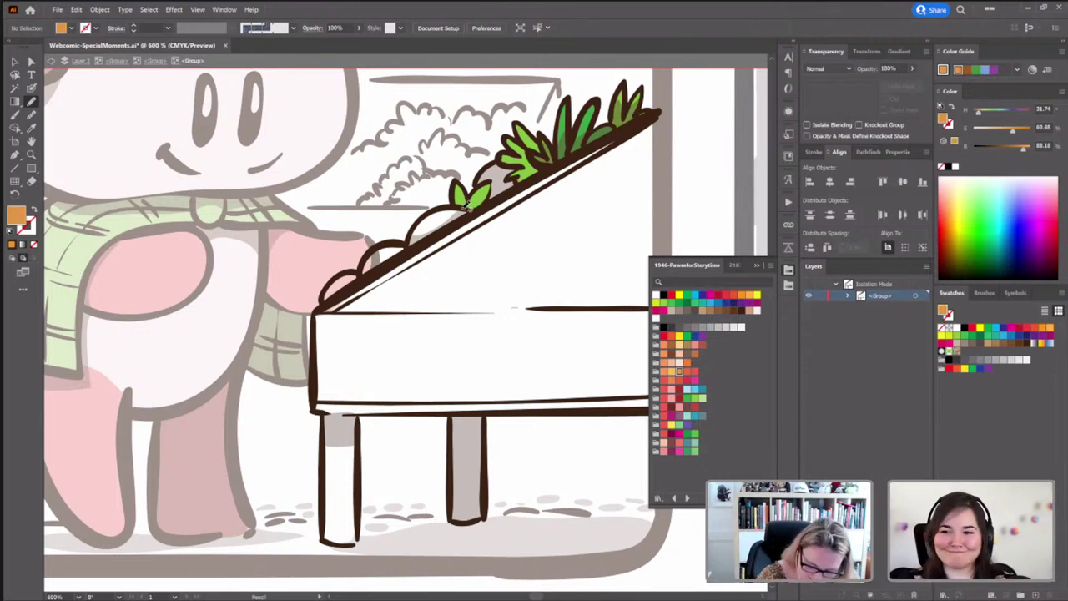
Draw orange, lighter yellow-orange and dark-orange mounds along the planter lid
mouse_move(419, 227)
mouse_down()
mouse_move(410, 251)
mouse_move(473, 209)
mouse_move(419, 225)
mouse_up()
ctrl+click(389, 221)
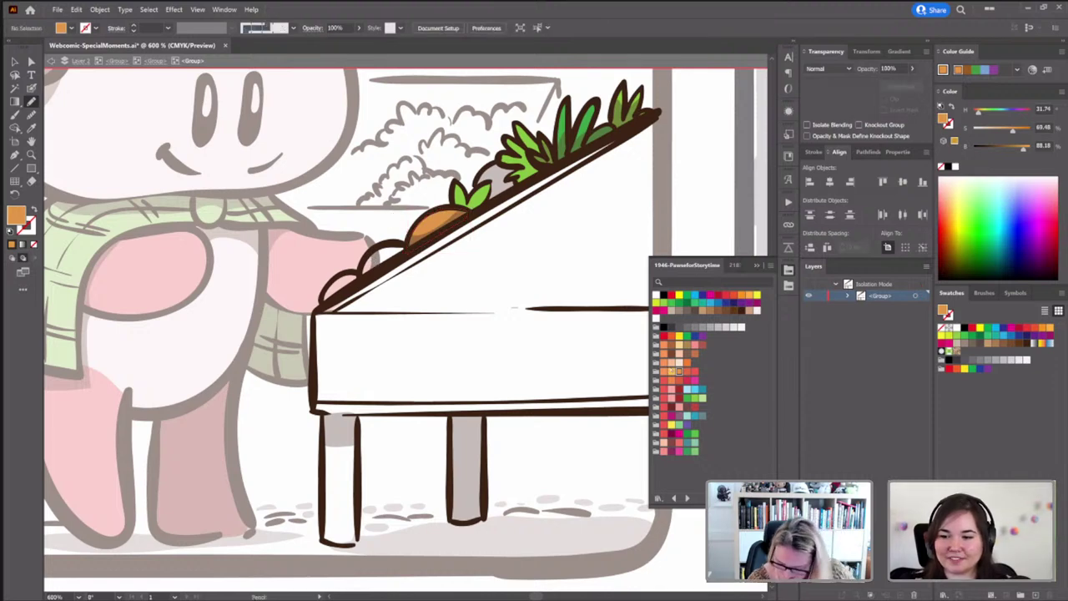
click(671, 372)
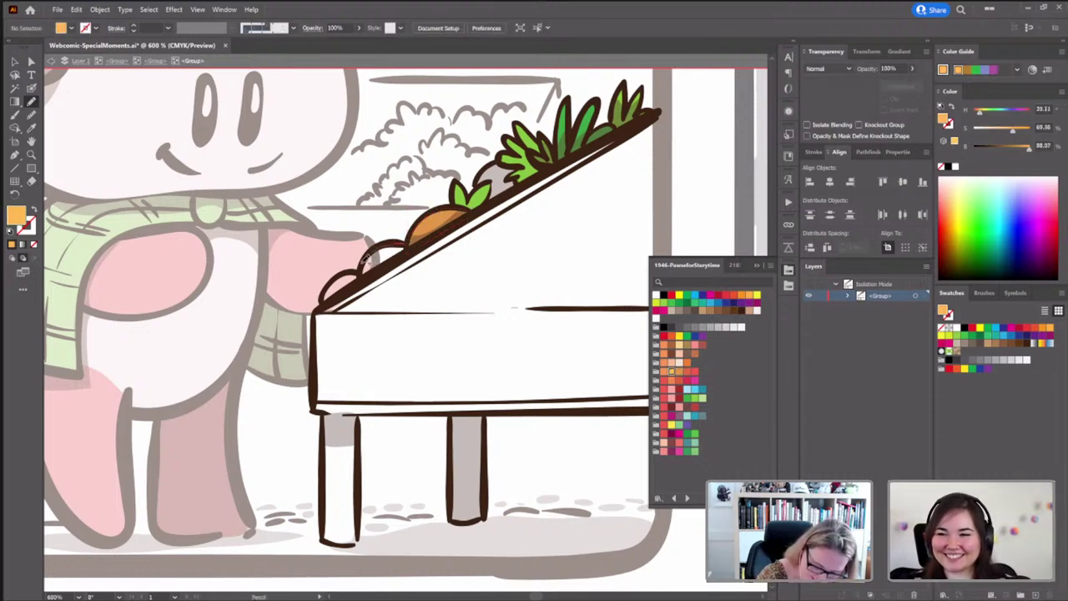
mouse_move(364, 263)
mouse_down()
mouse_move(361, 279)
mouse_move(404, 249)
mouse_move(367, 264)
mouse_up()
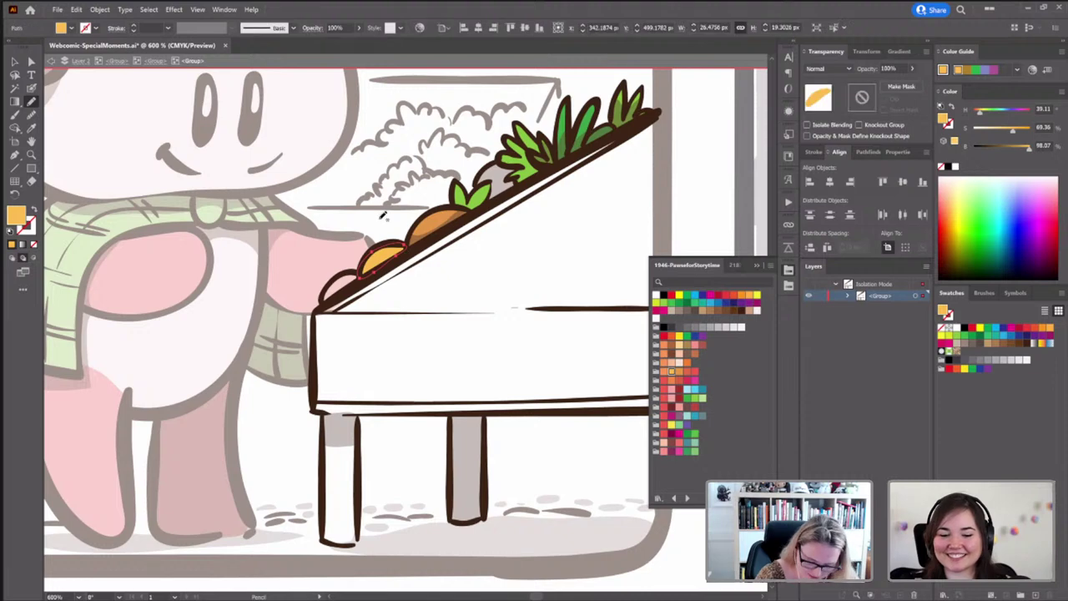
ctrl+click(383, 216)
click(686, 364)
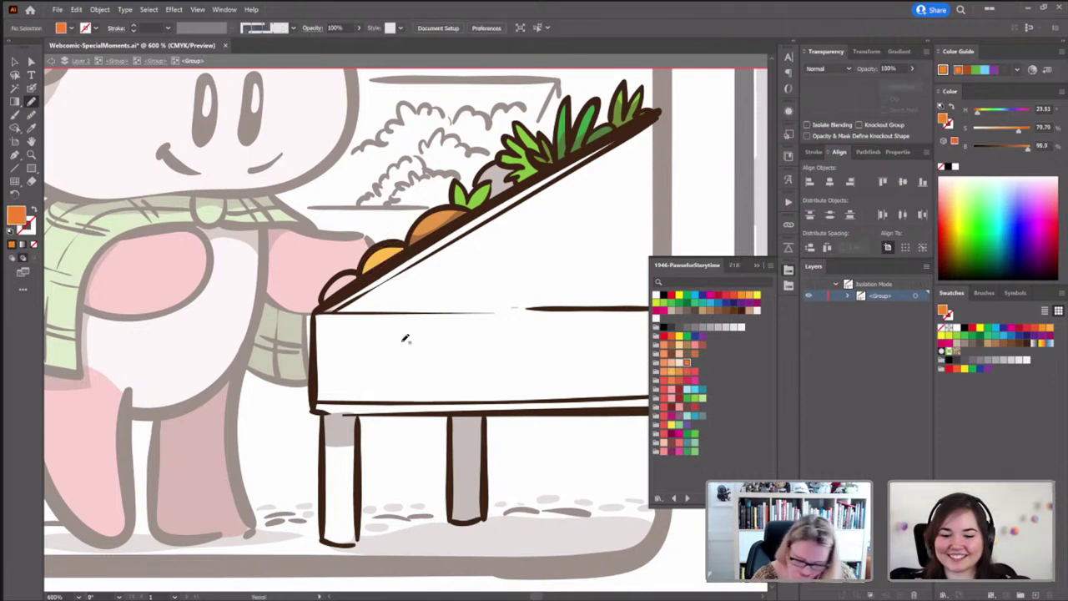
mouse_move(327, 293)
mouse_down()
mouse_move(334, 302)
mouse_move(365, 275)
mouse_move(329, 296)
mouse_up()
ctrl+click(398, 227)
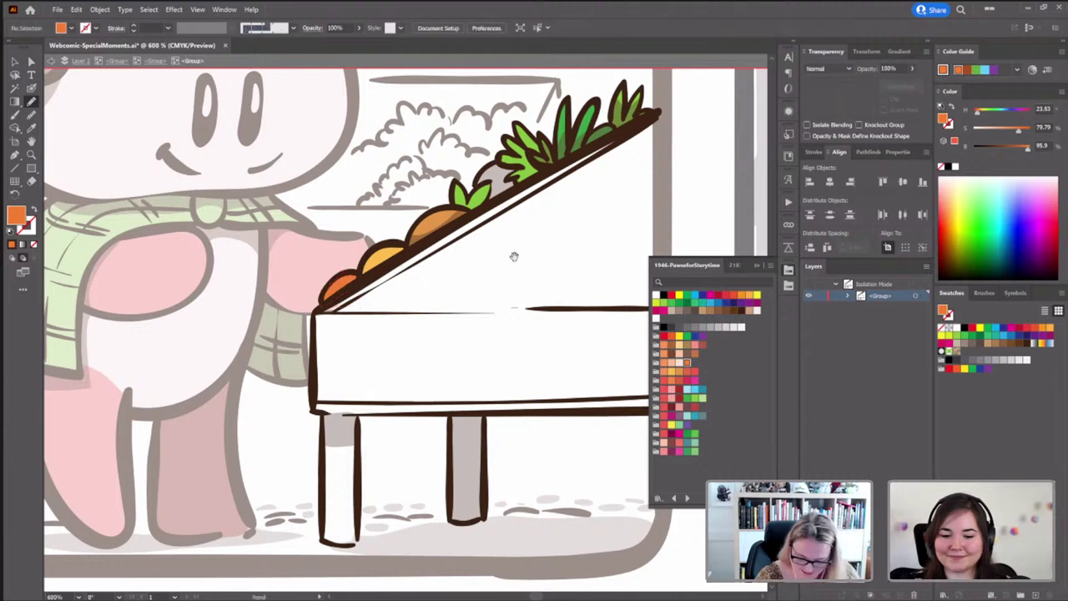
Select the orange lid shape, its points and shading to inspect them, then clear the selection
scroll(476, 291, up, 2)
scroll(476, 291, right, 2)
scroll(493, 247, up, 3)
scroll(493, 247, right, 3)
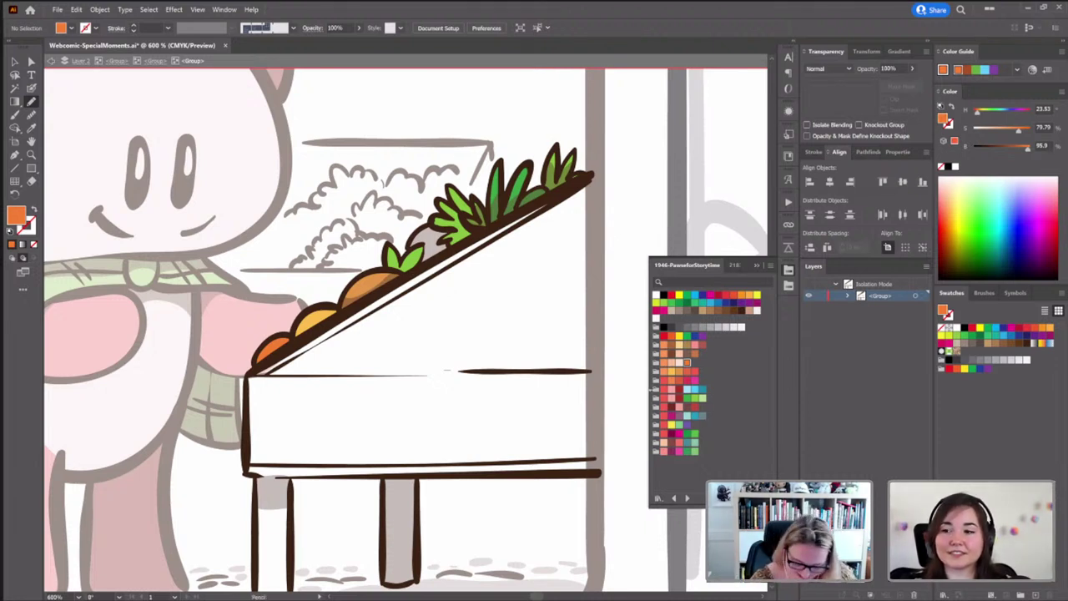
ctrl+click(372, 288)
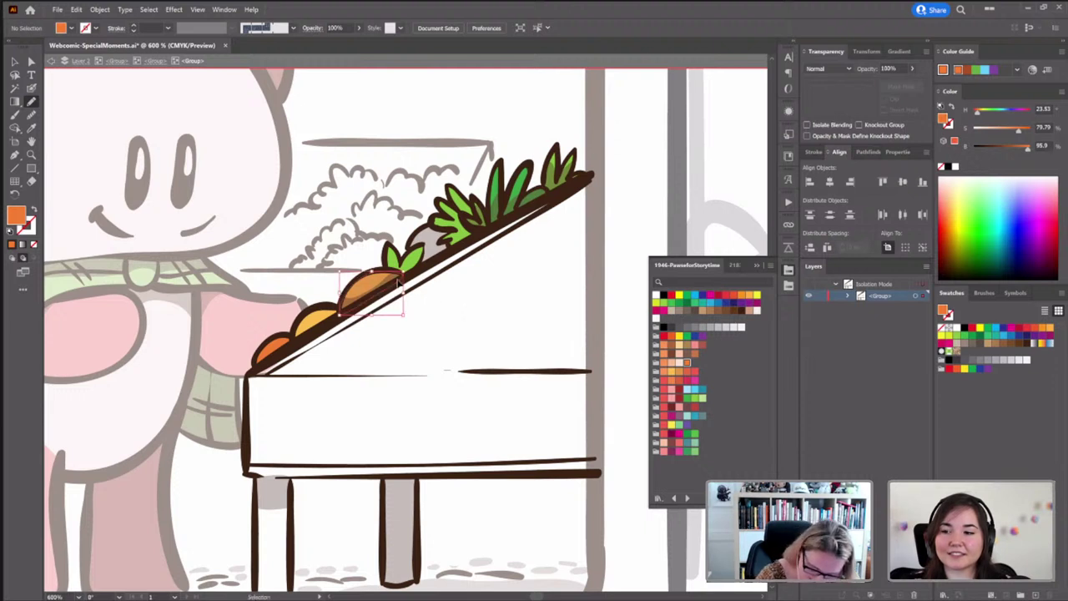
ctrl+click(392, 288)
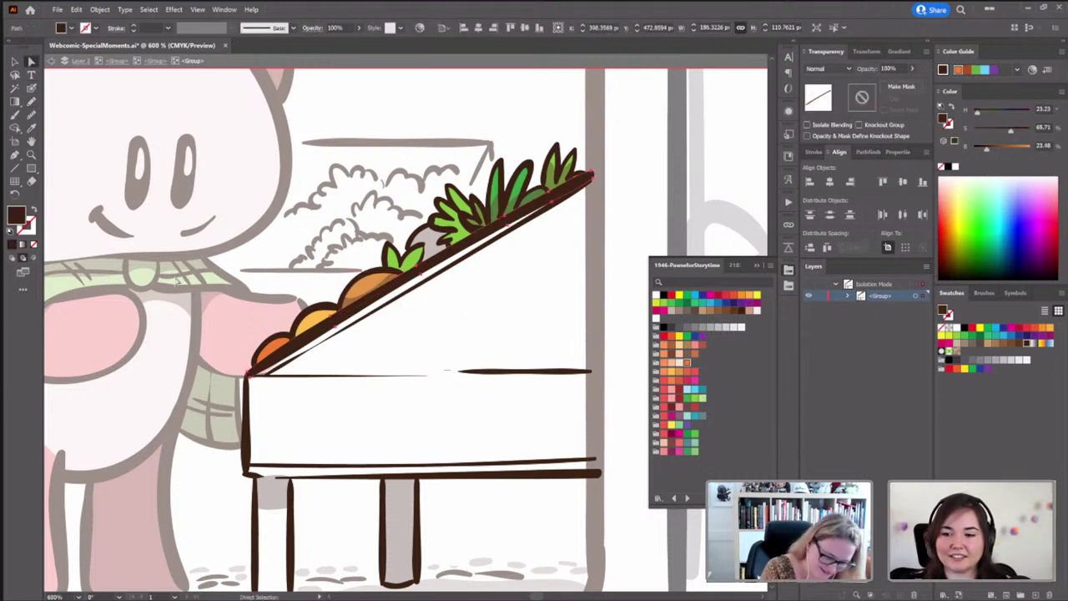
click(392, 280)
click(363, 303)
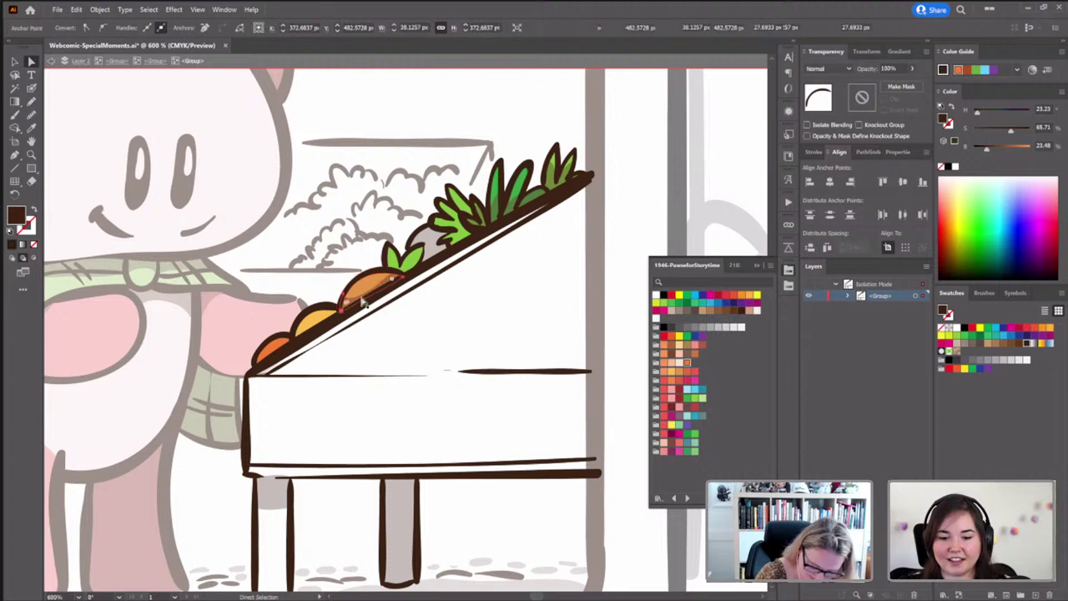
ctrl+click(406, 280)
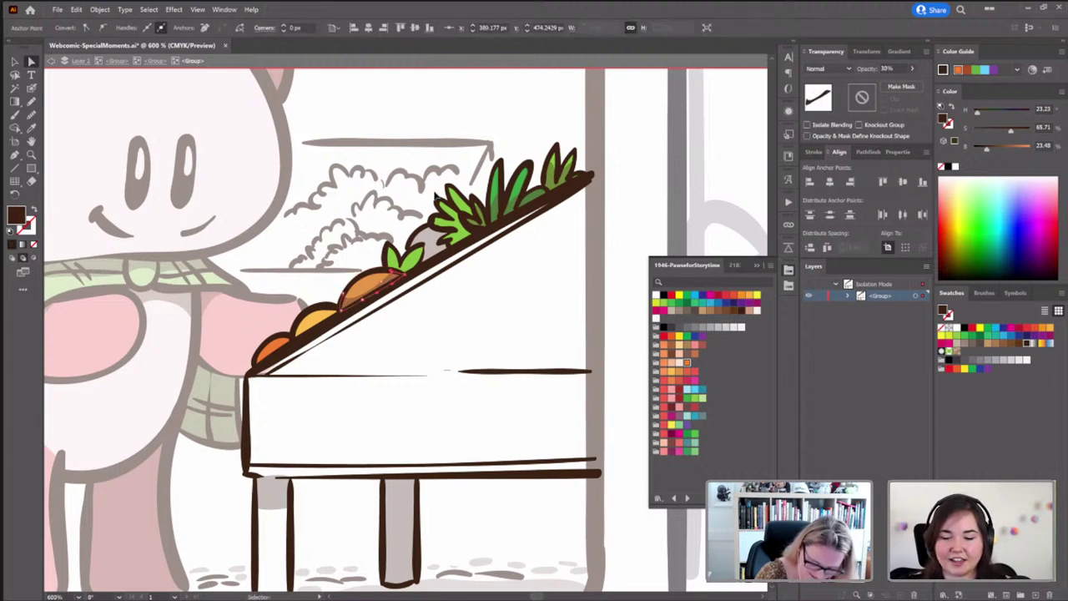
click(367, 288)
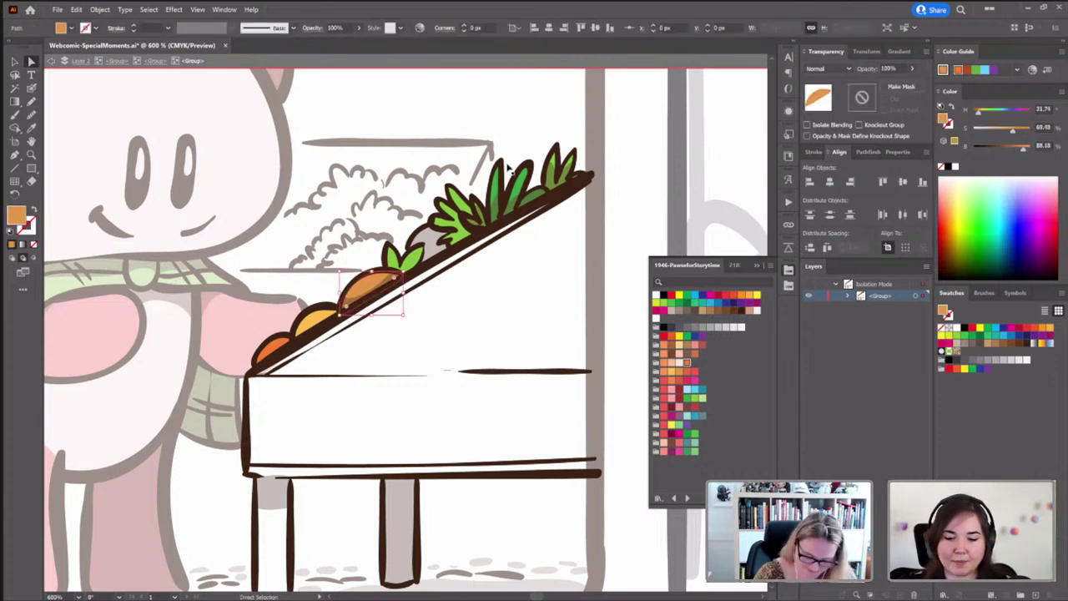
click(528, 136)
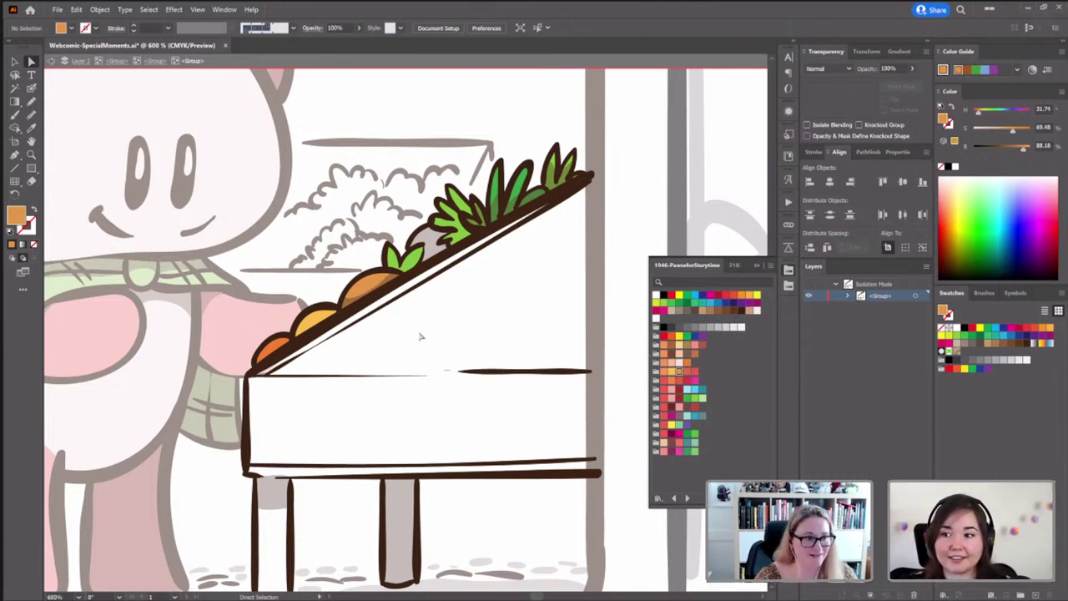
Draw a brown soil shape behind the green leaves on the planter's sloped top
click(32, 101)
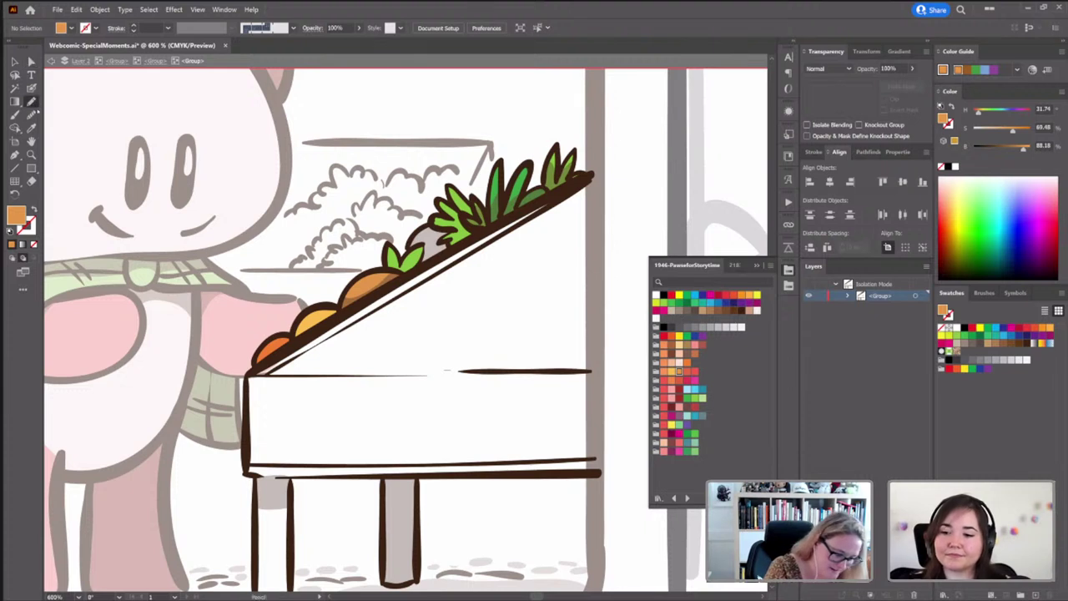
mouse_move(413, 249)
mouse_down()
mouse_move(425, 263)
mouse_move(468, 234)
mouse_move(415, 244)
mouse_up()
ctrl+click(506, 148)
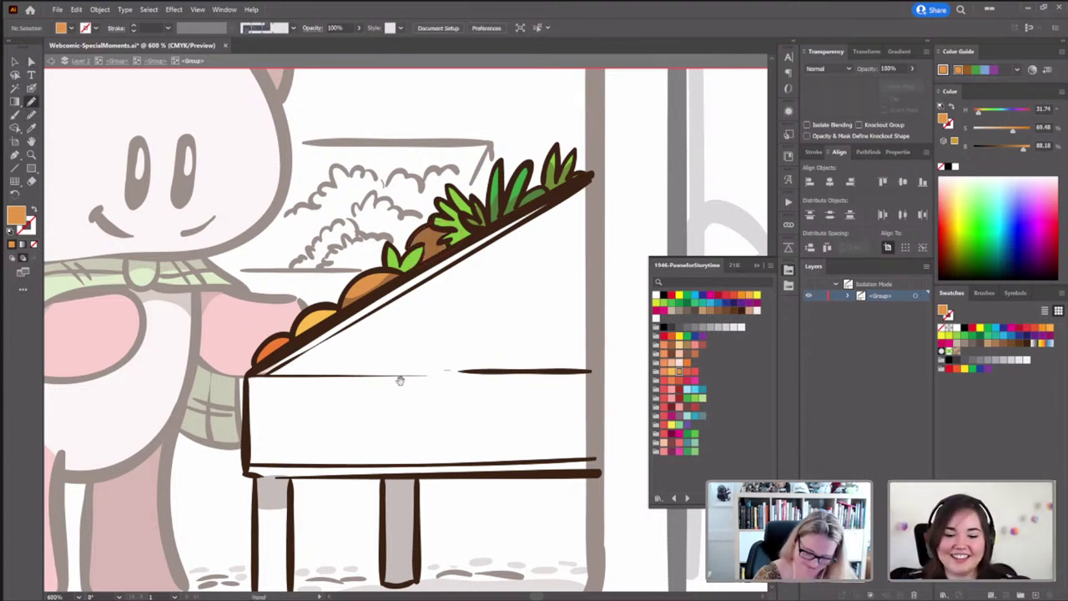
scroll(467, 350, down, 2)
scroll(468, 350, left, 2)
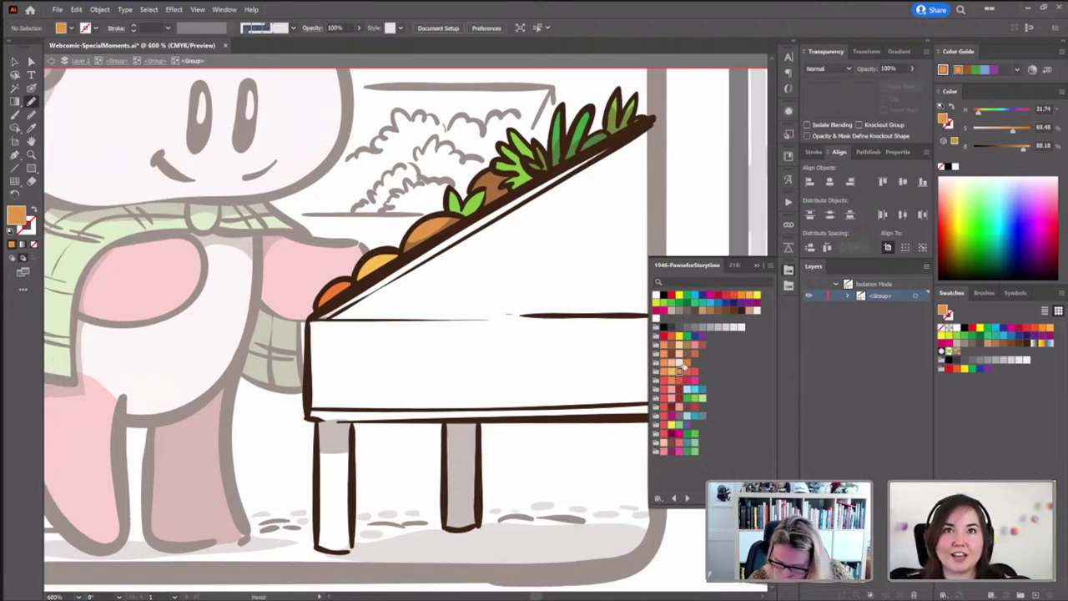
scroll(482, 342, down, 1)
scroll(482, 341, right, 2)
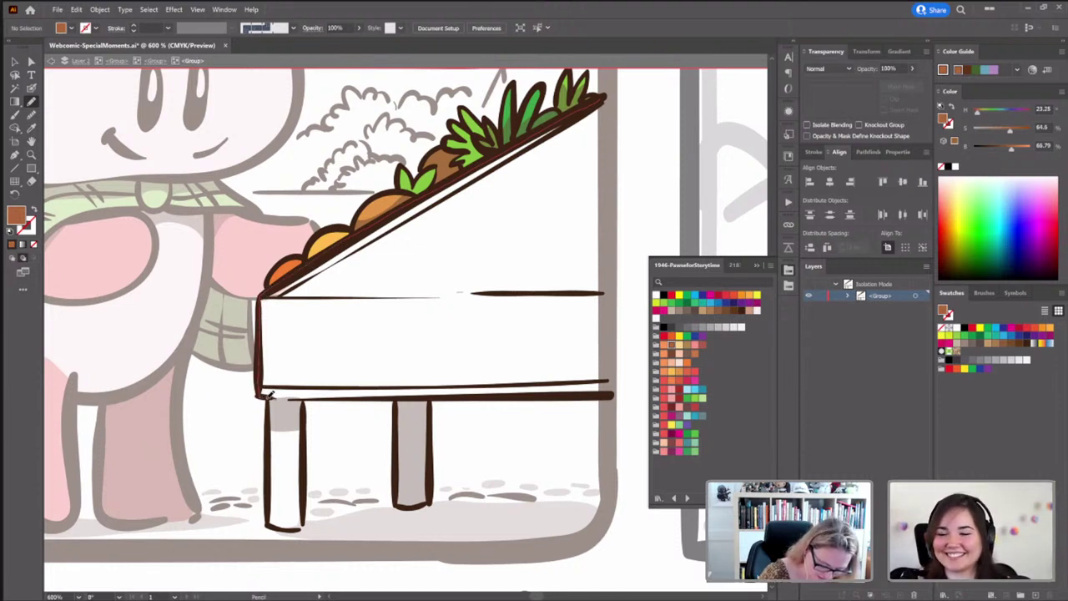
Draw one brown Pencil shape covering the planter body and both legs, then select its bottom edge
mouse_move(269, 411)
mouse_down()
mouse_move(273, 523)
mouse_move(294, 527)
mouse_move(305, 522)
mouse_move(307, 400)
mouse_move(397, 395)
mouse_move(406, 505)
mouse_move(429, 501)
mouse_move(434, 398)
mouse_move(611, 391)
mouse_move(609, 90)
mouse_up()
key(a)
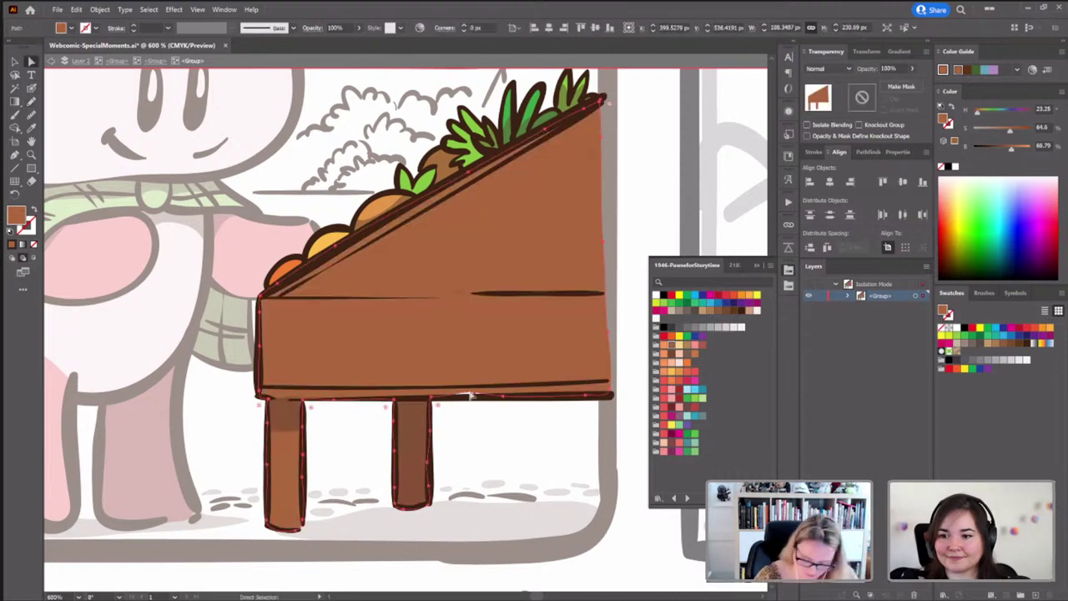
click(473, 398)
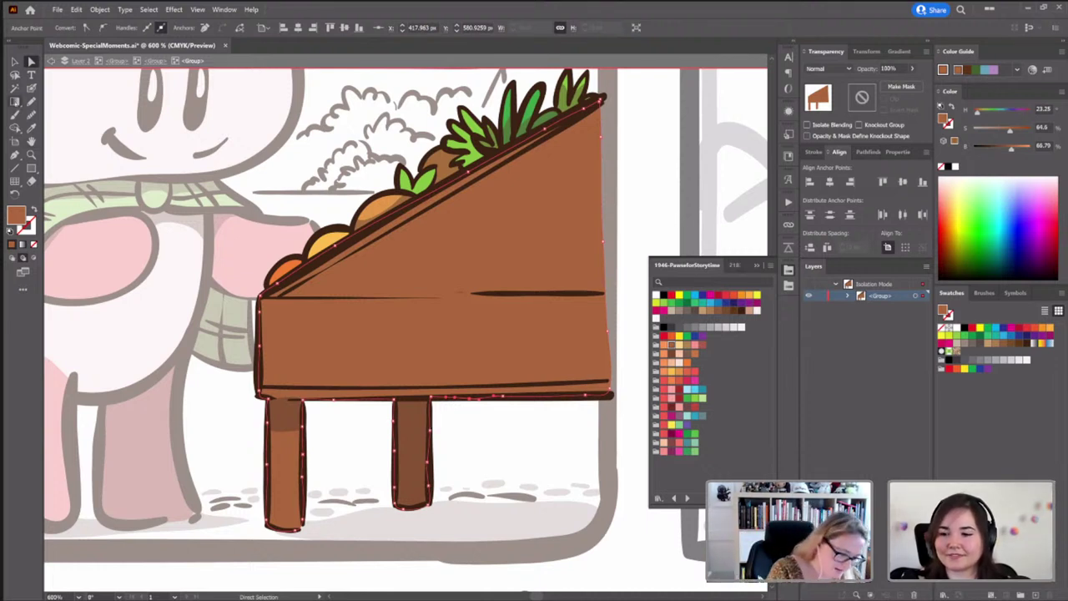
click(15, 101)
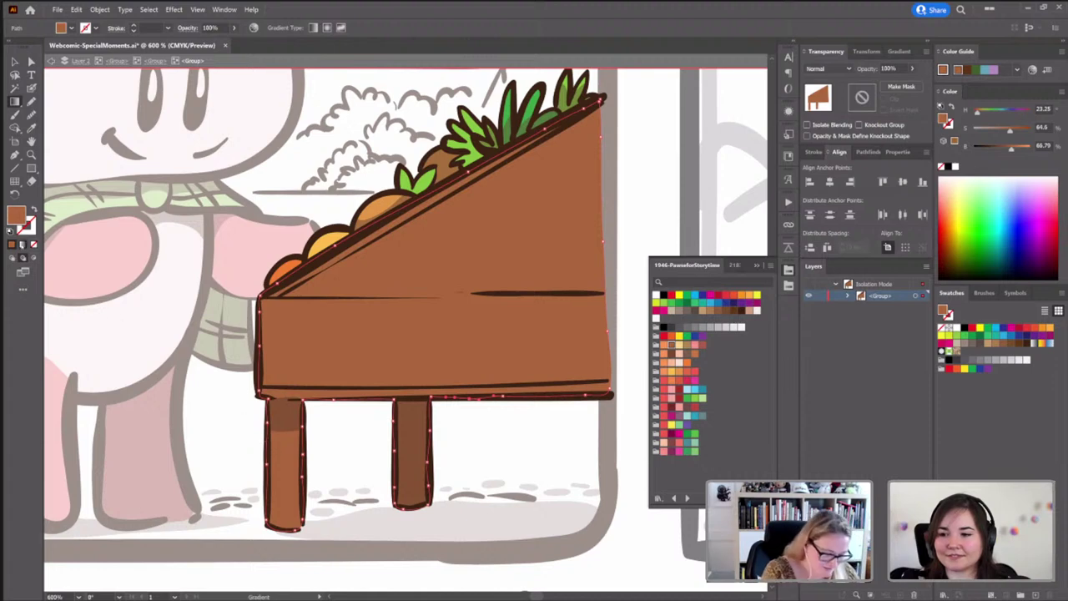
Apply a brown-to-brown gradient to the planter, dragged vertically from top to bottom
click(419, 387)
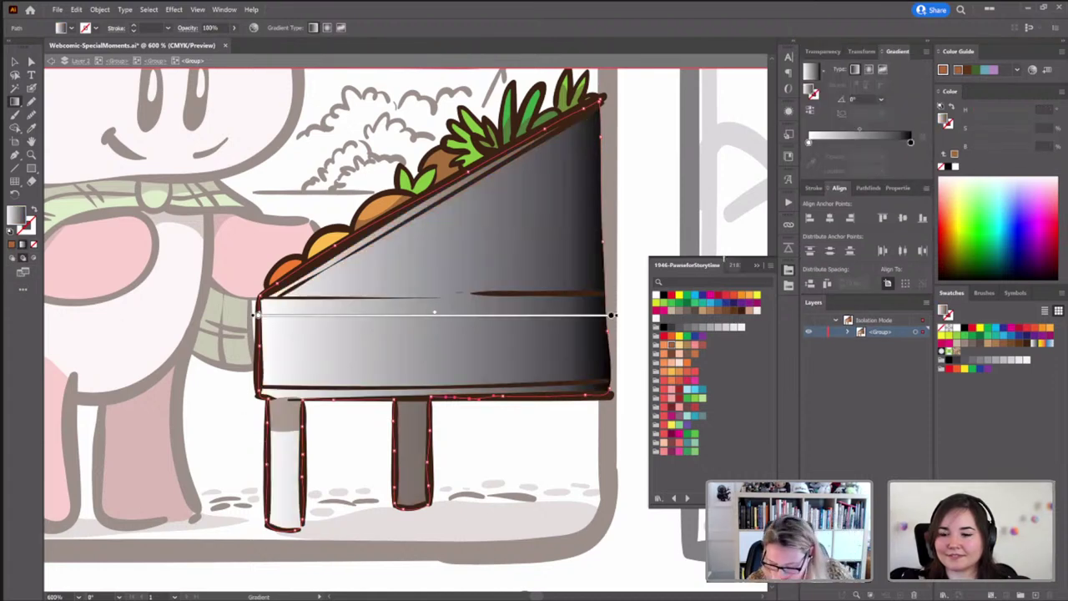
click(672, 353)
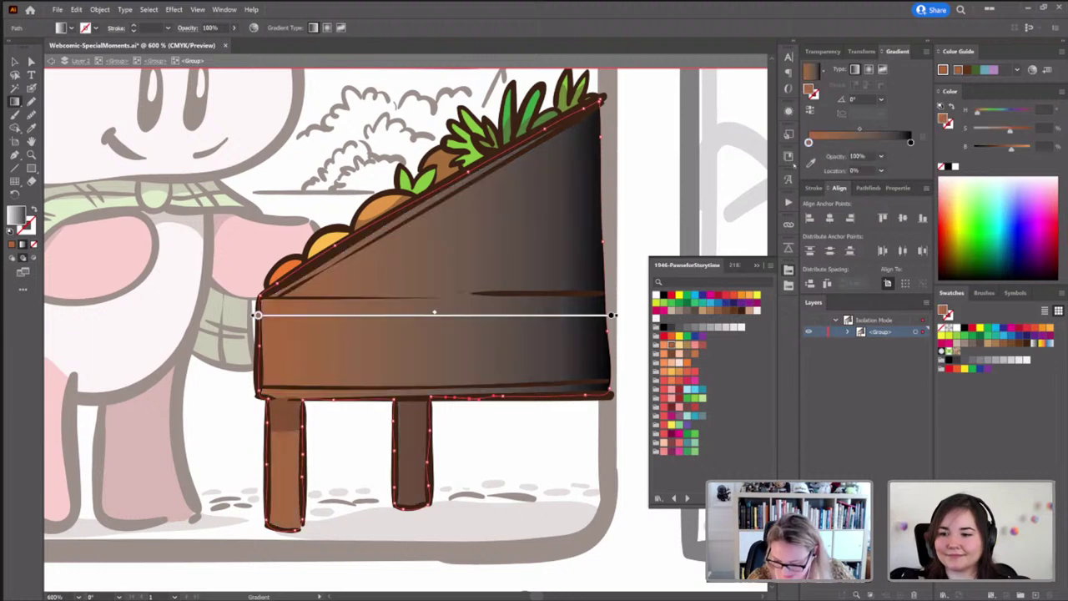
click(672, 353)
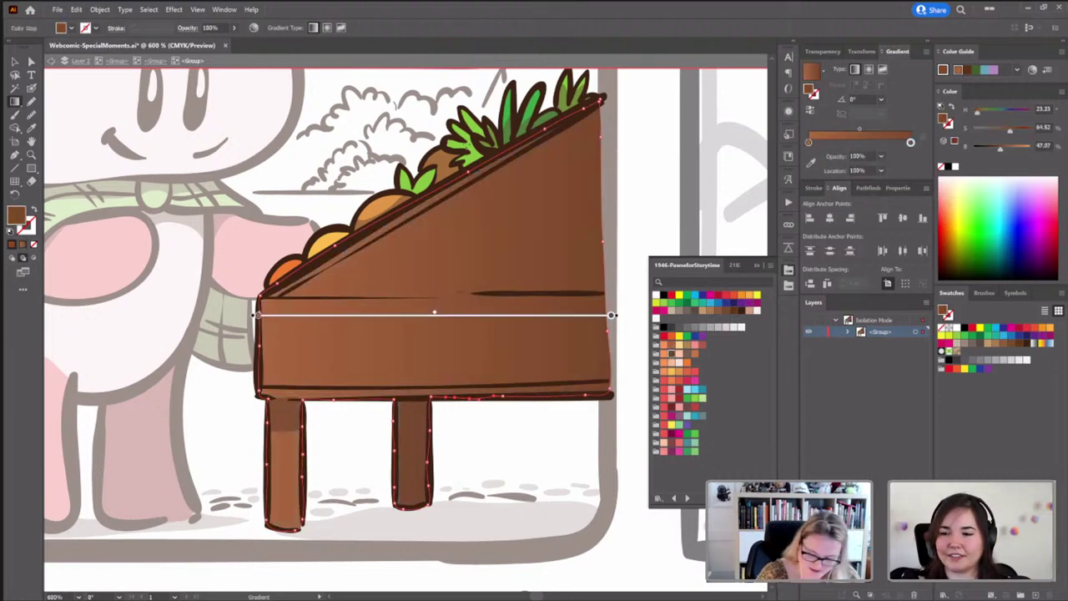
drag(464, 157, 457, 235)
drag(460, 134, 467, 429)
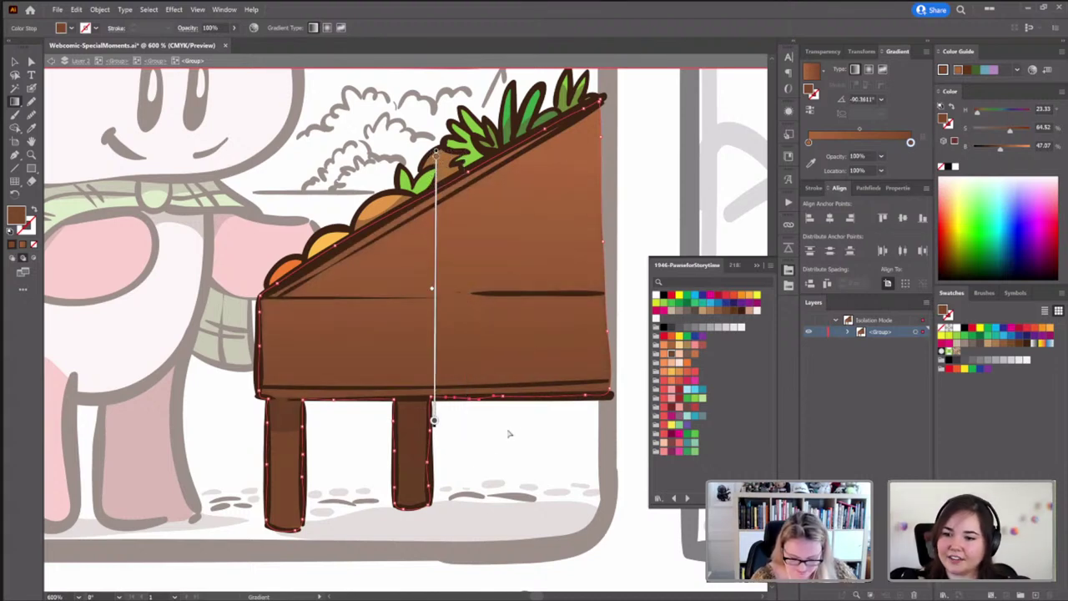
key(ctrl+shift+a)
Pan around the planter artwork and zoom out to see the whole panel
scroll(508, 431, up, 2)
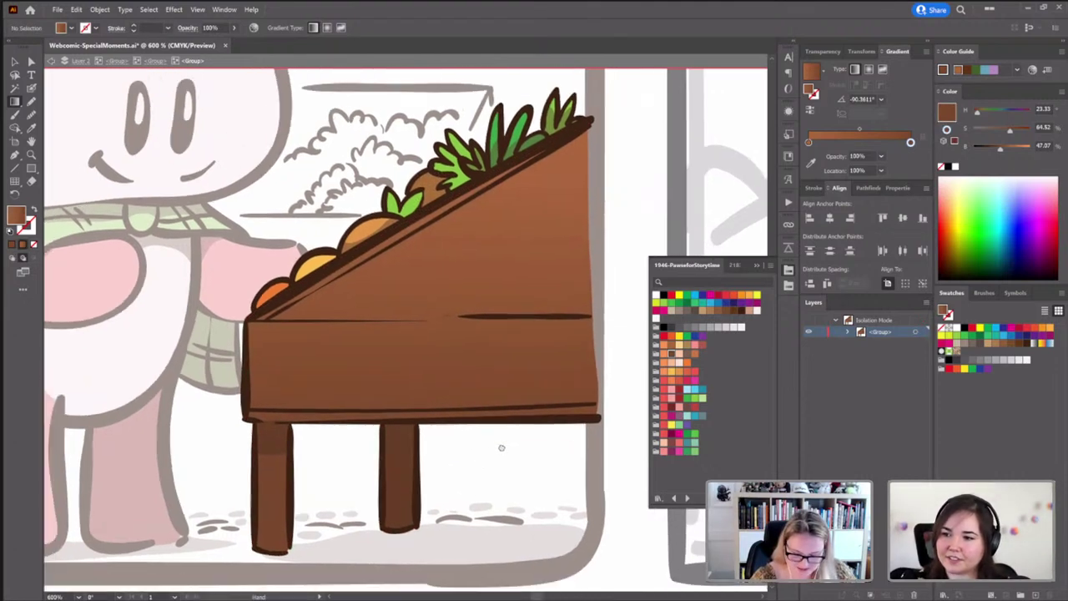
drag(502, 435, 495, 426)
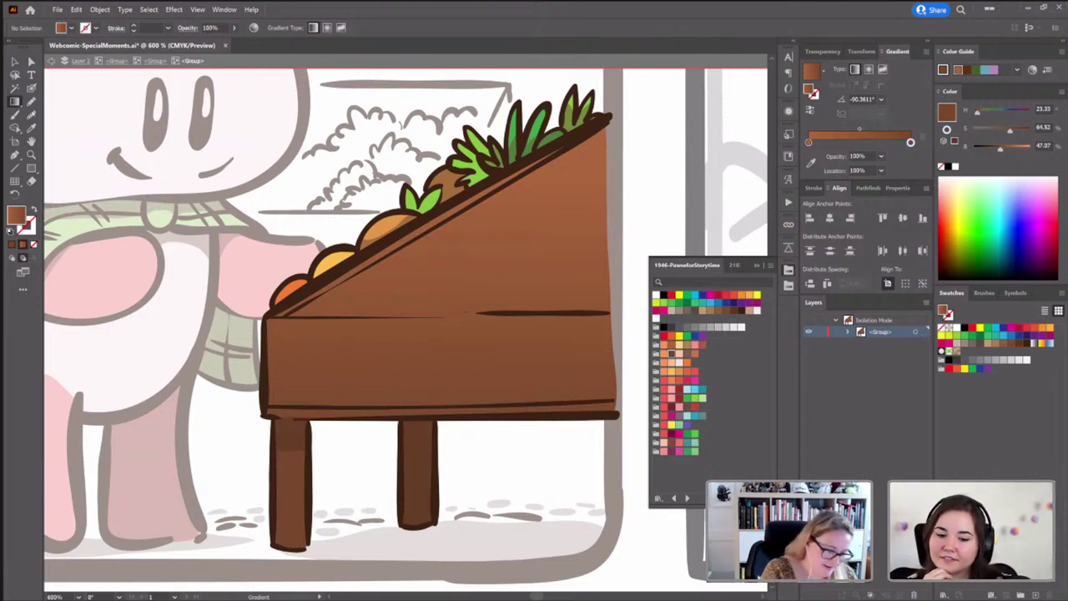
key(a)
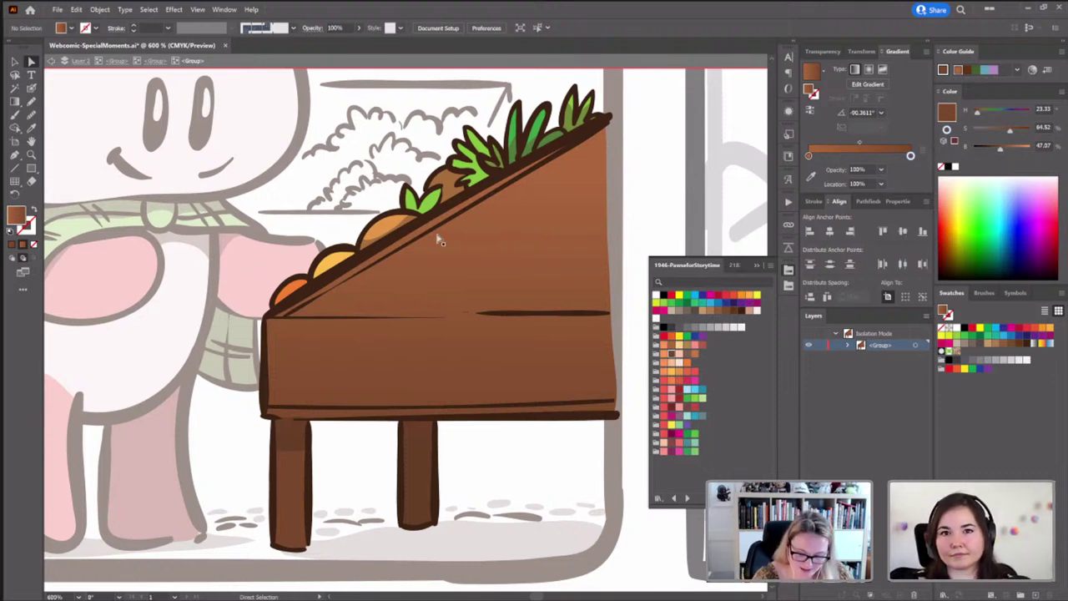
key(n)
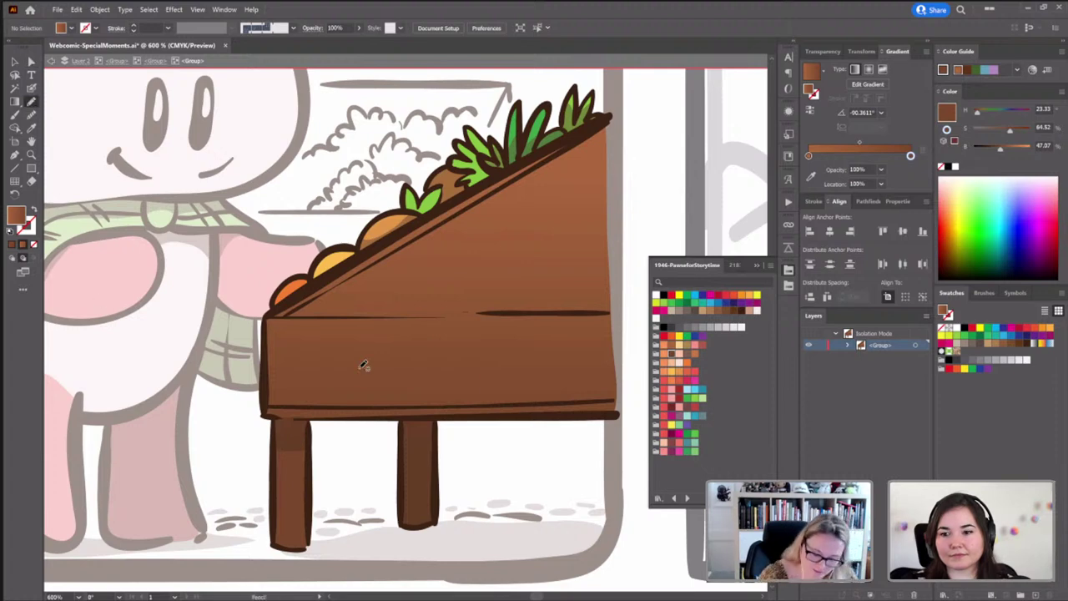
mouse_move(401, 395)
mouse_down()
mouse_move(410, 353)
mouse_move(461, 271)
mouse_up()
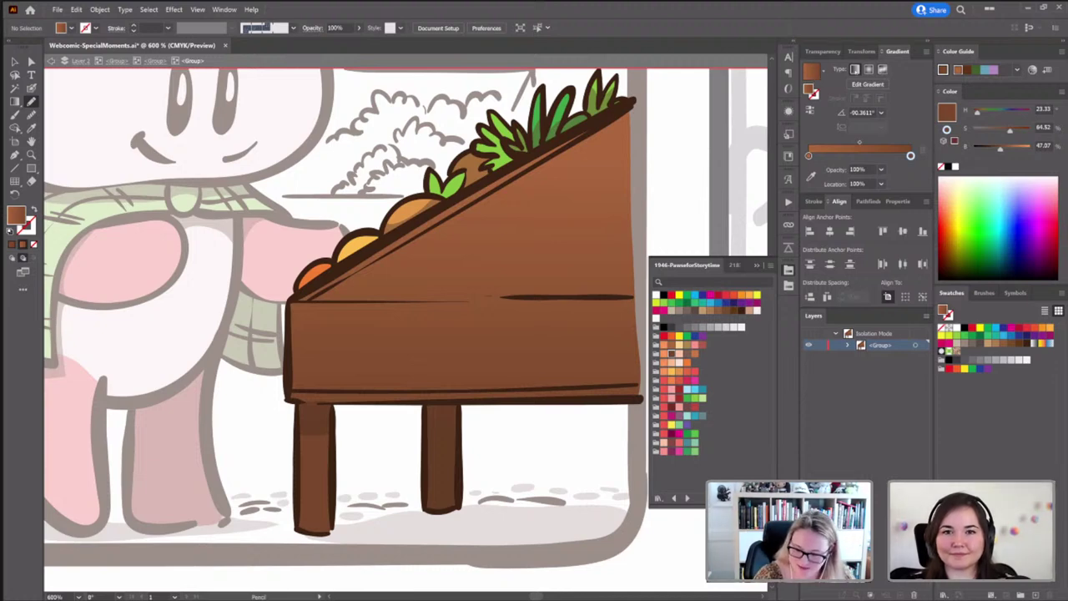
key(space)
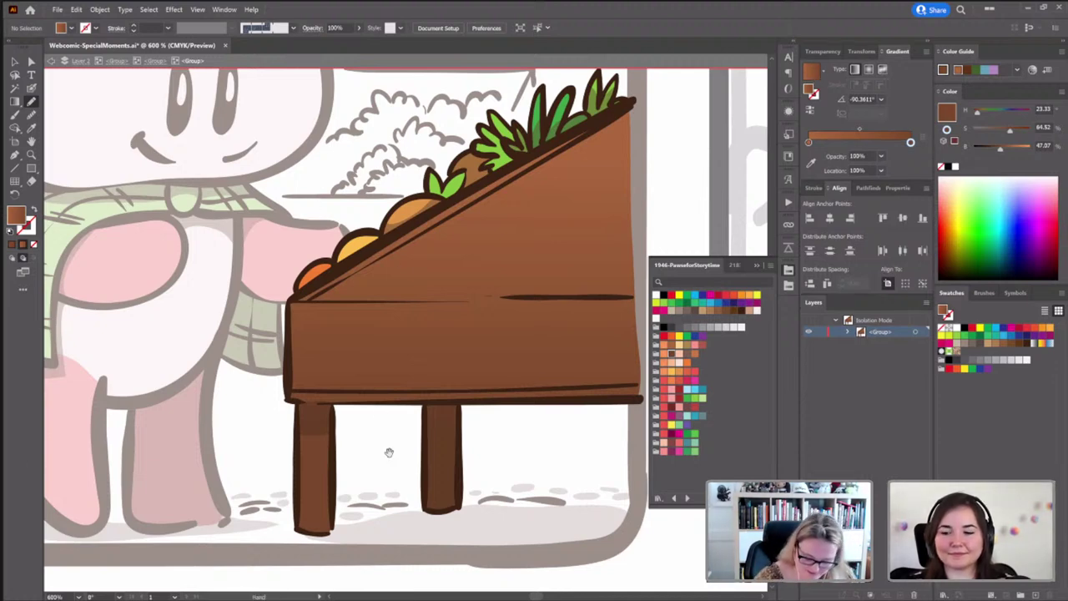
key(ctrl+minus)
key(ctrl+minus)
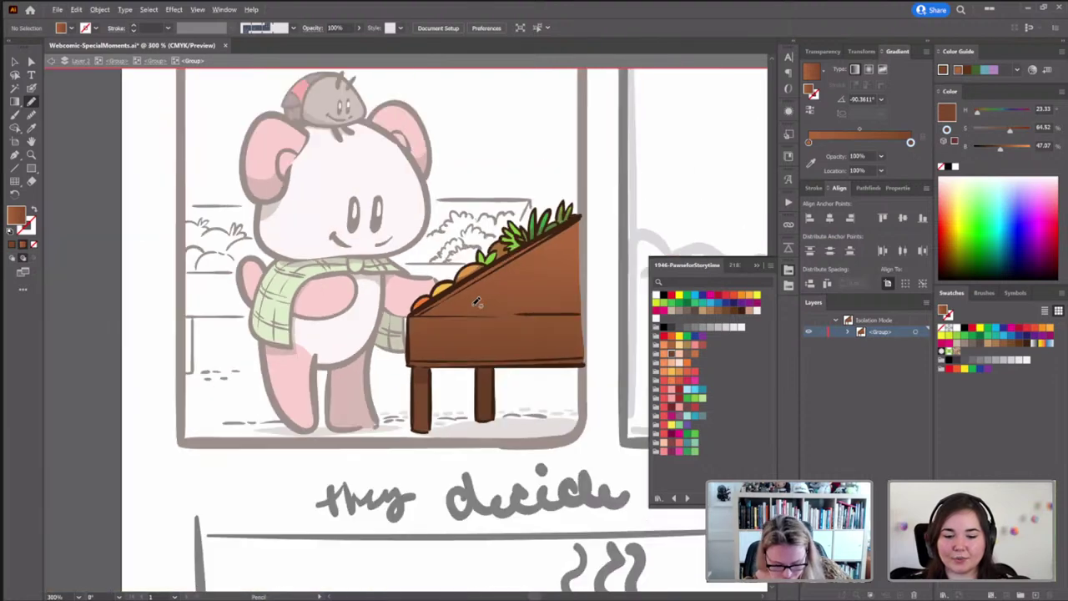
With the Selection tool, try selecting the short line above the planter and the bear, then clear
scroll(468, 326, up, 2)
scroll(467, 325, left, 1)
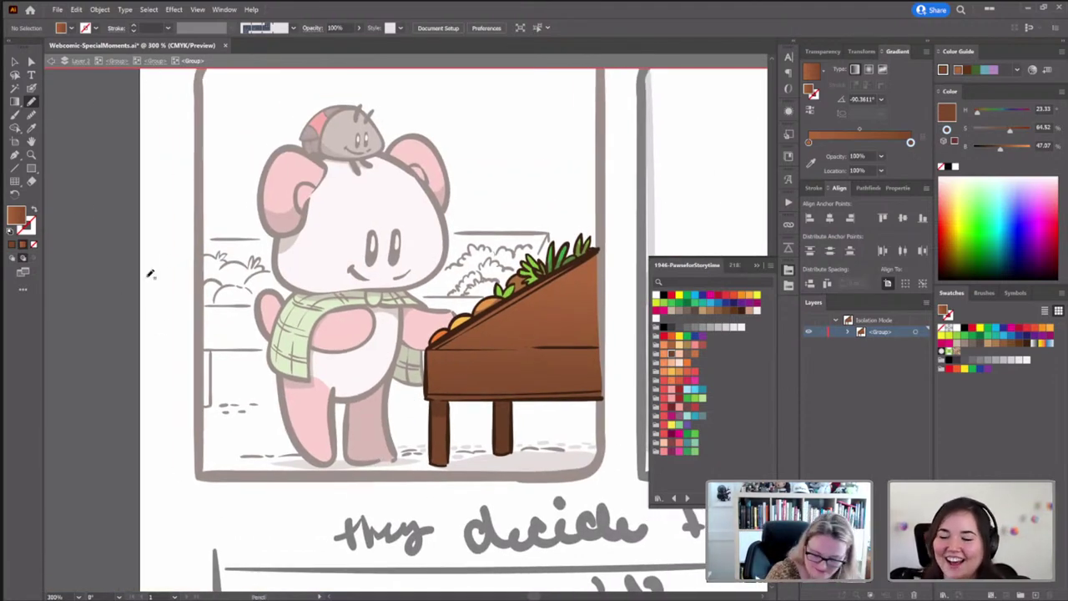
scroll(123, 302, right, 2)
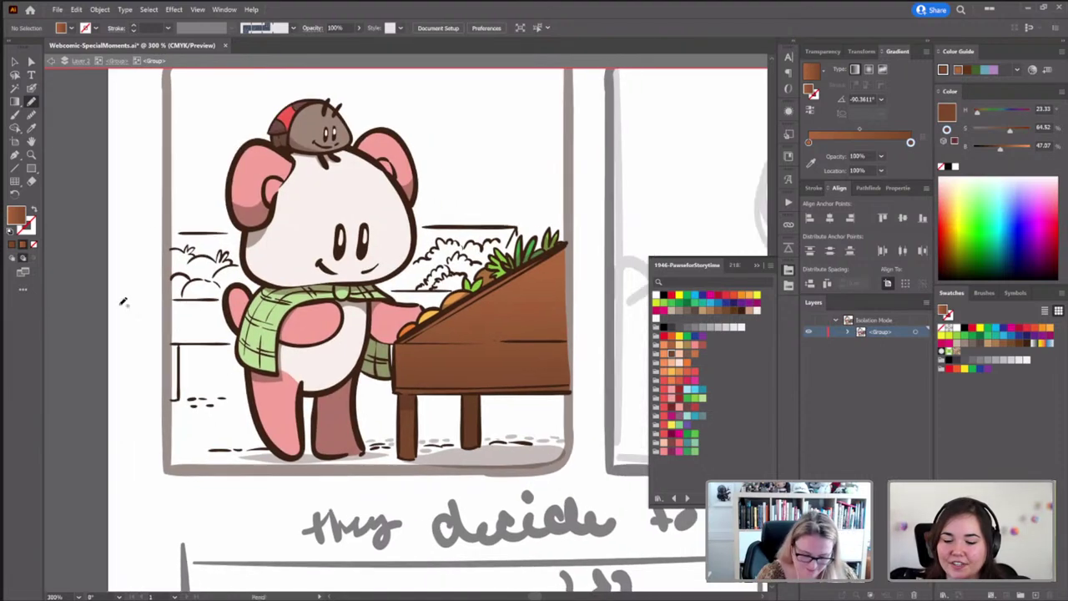
click(14, 61)
click(470, 227)
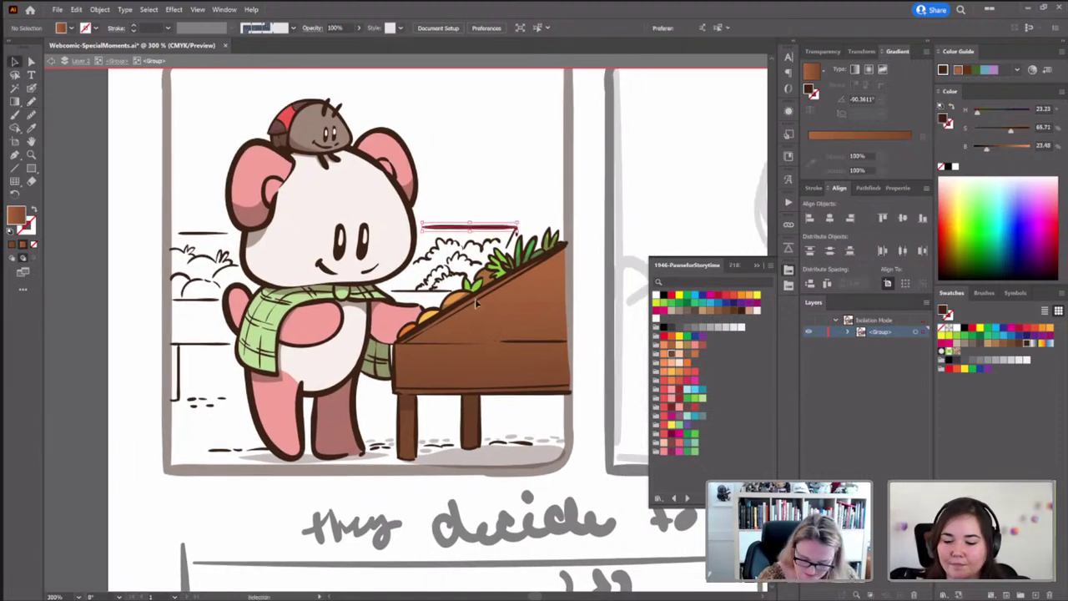
click(510, 200)
click(367, 346)
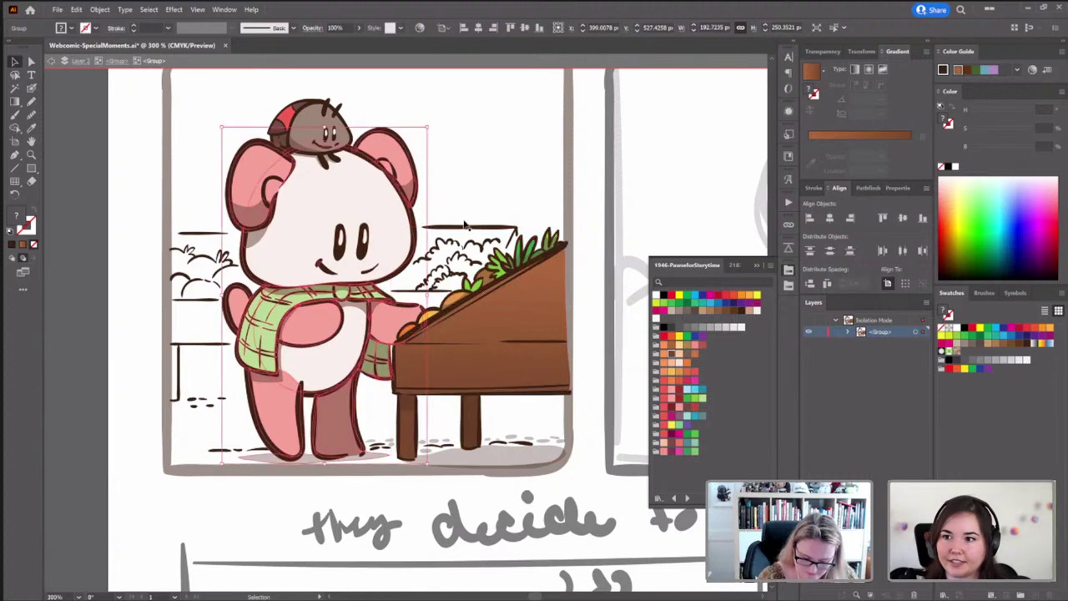
click(492, 209)
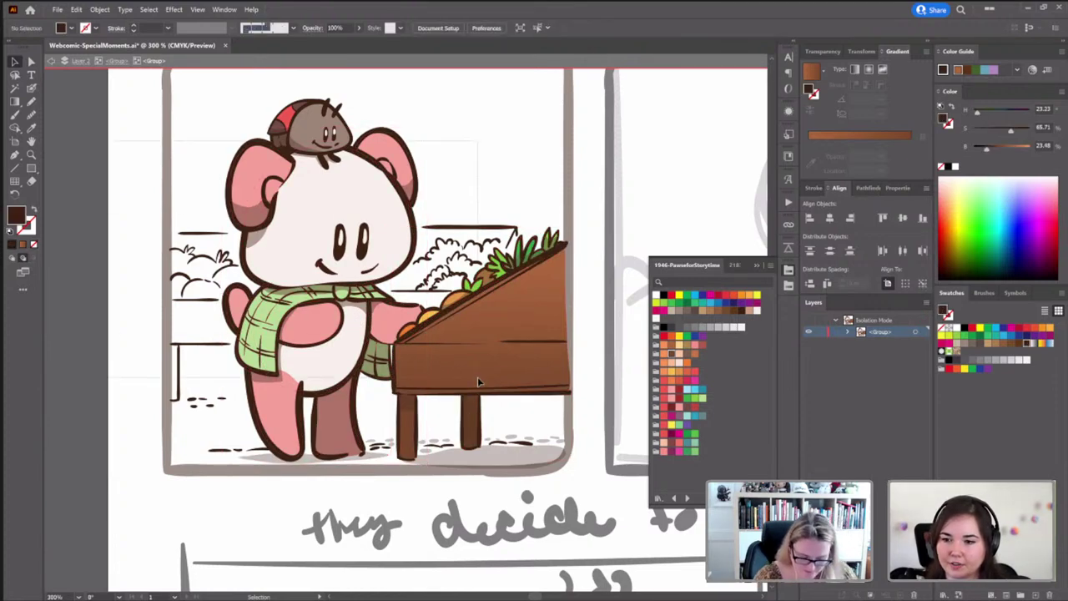
Select the background bush and fence line art, excluding the bug, and recolour it brown
drag(479, 381, 526, 415)
shift+click(360, 282)
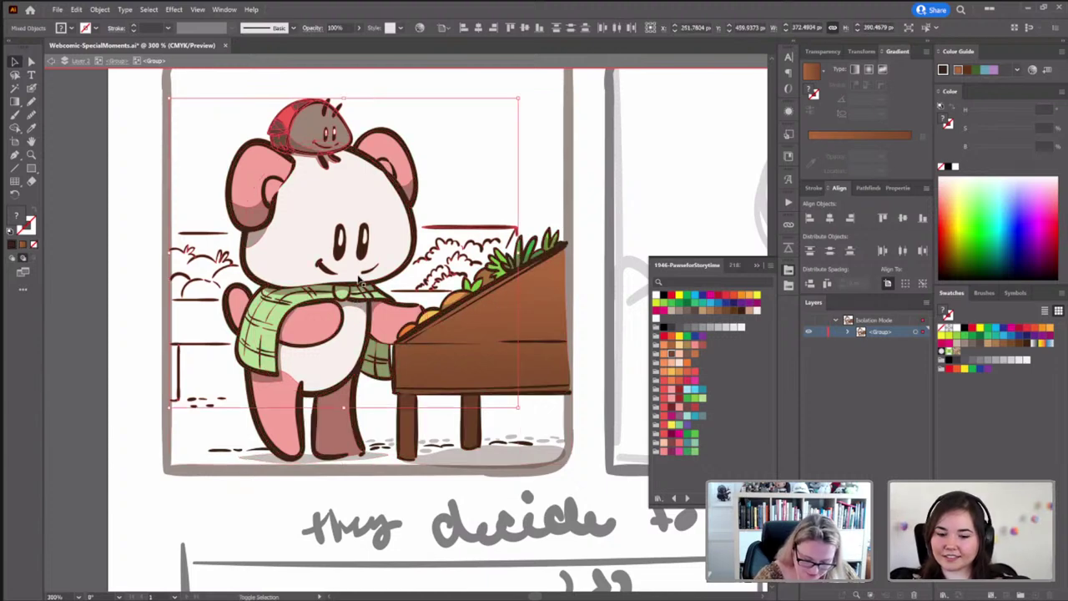
shift+click(330, 139)
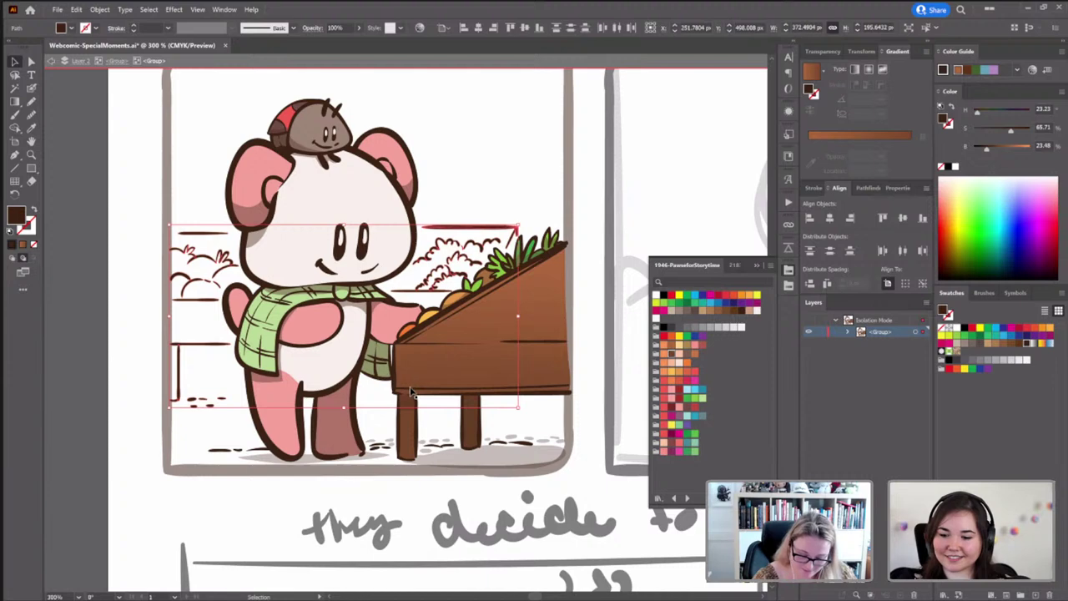
key(a)
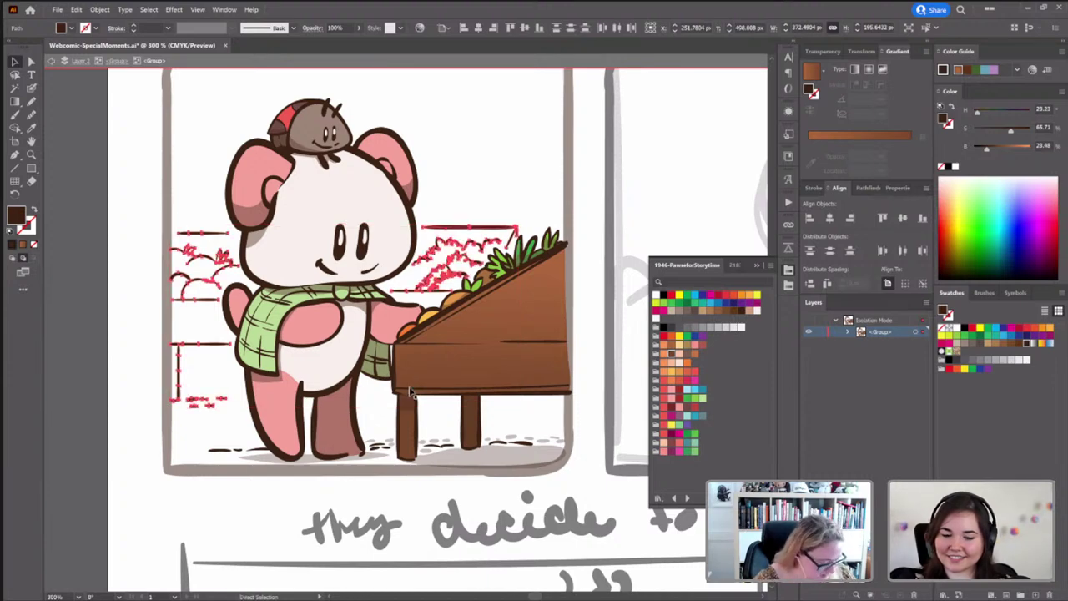
key(v)
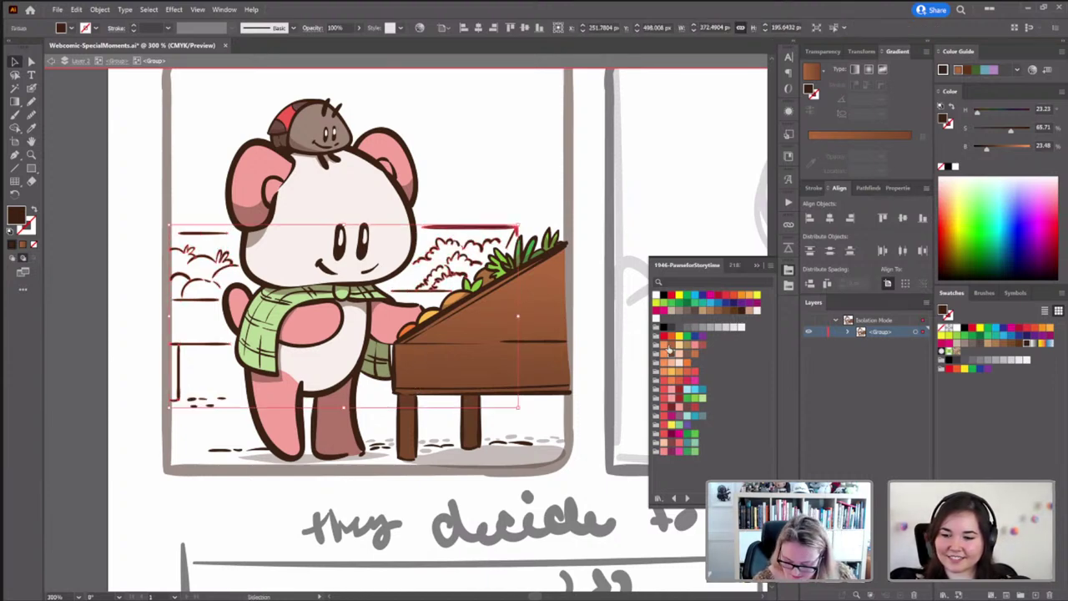
click(726, 311)
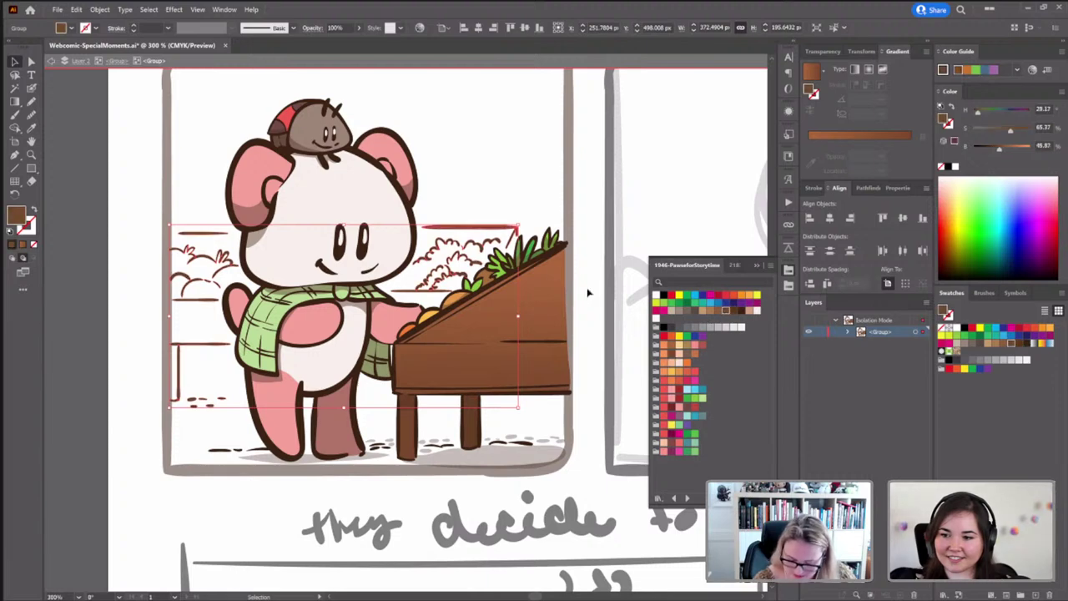
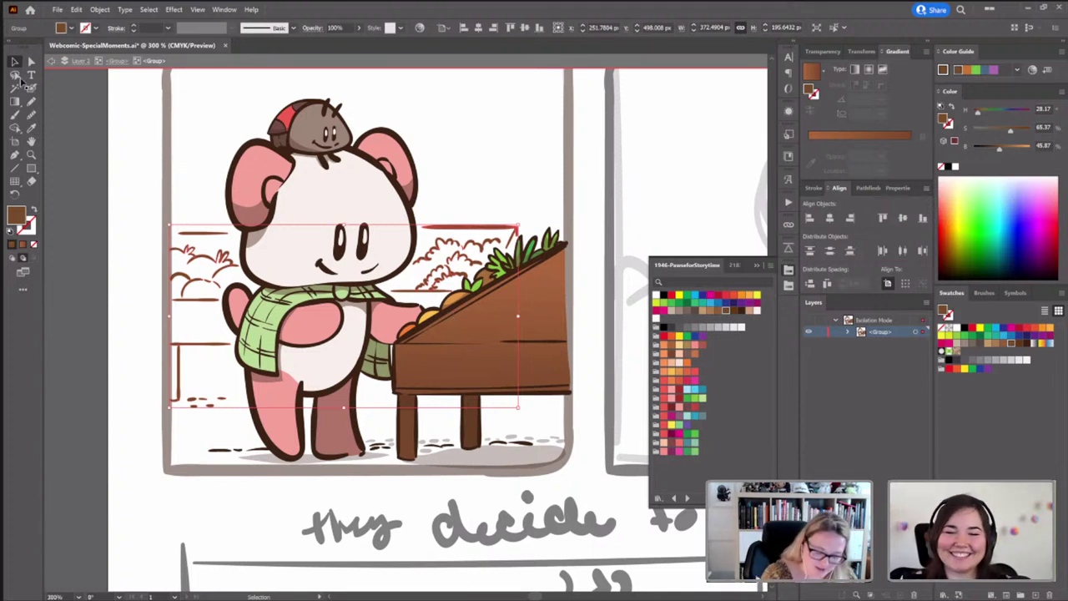
Inside the group, nudge the brown bush outline behind the crate slightly left and down
double_click(433, 299)
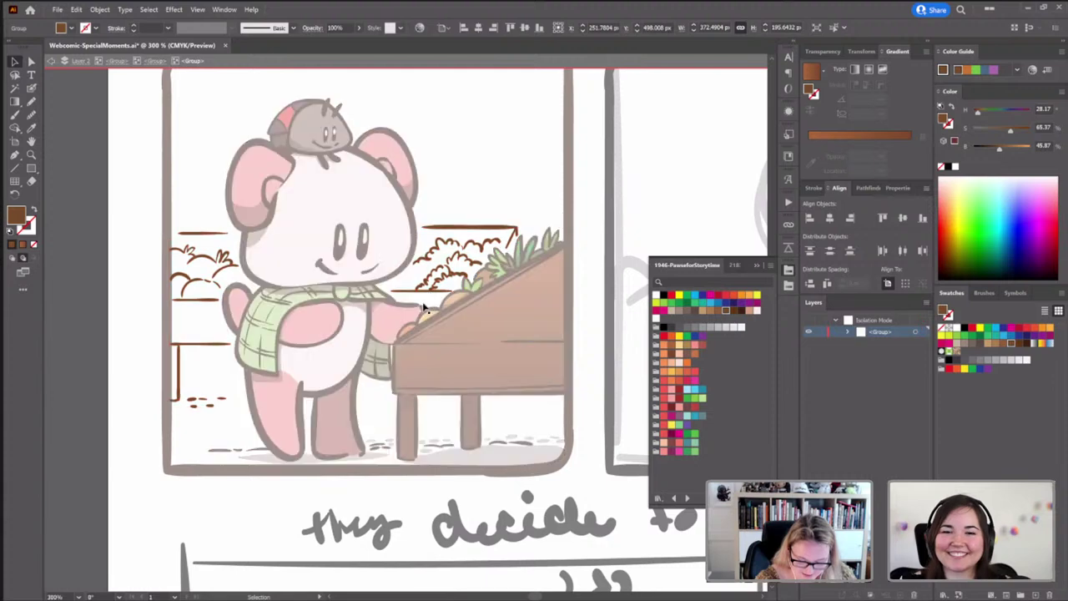
scroll(421, 384, down, 2)
click(438, 264)
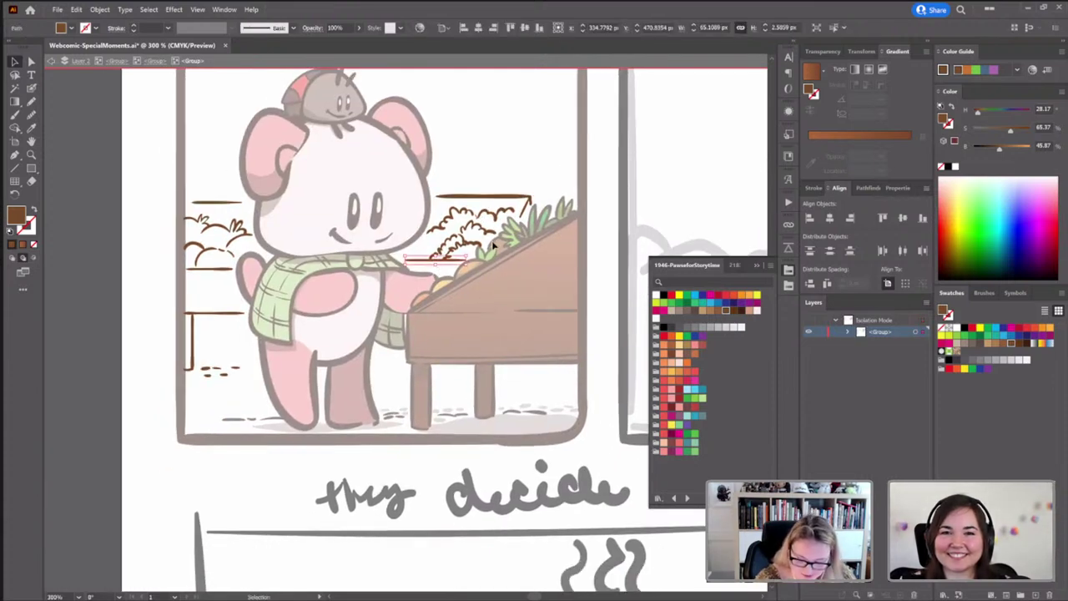
click(423, 265)
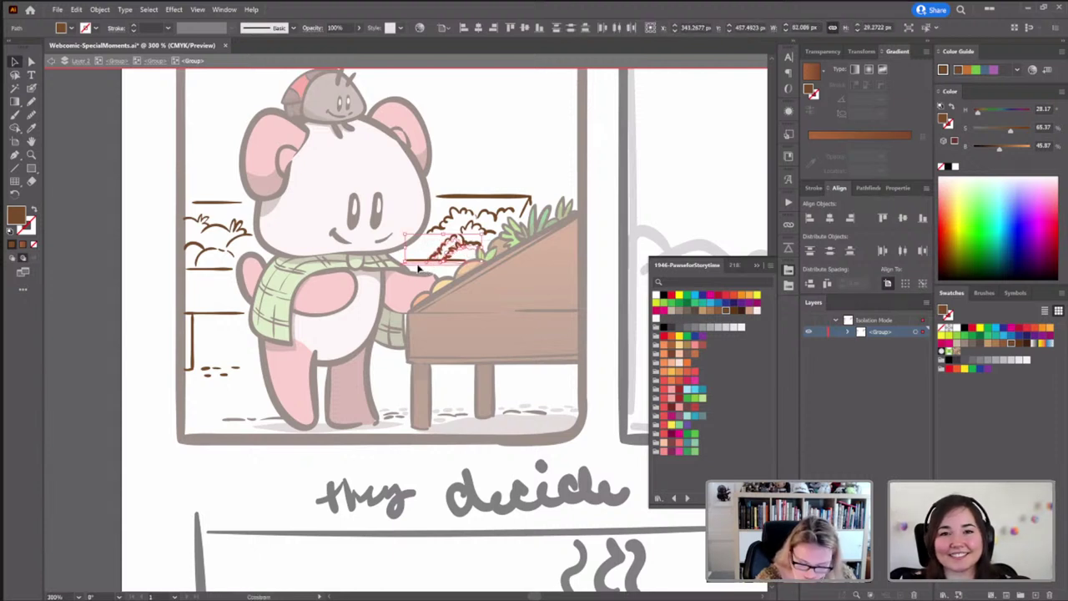
drag(419, 267, 409, 277)
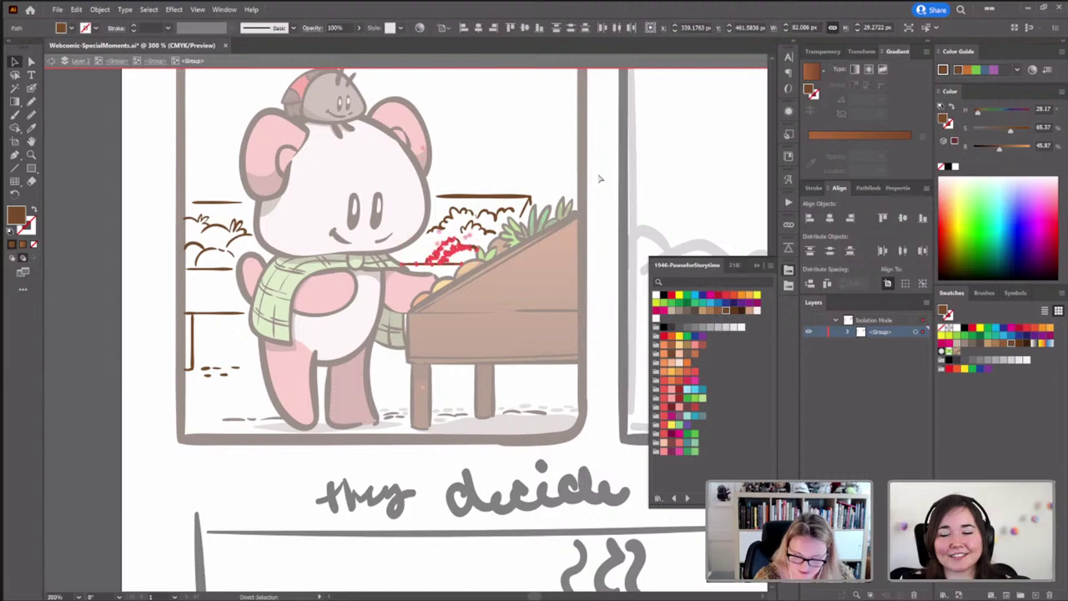
click(477, 249)
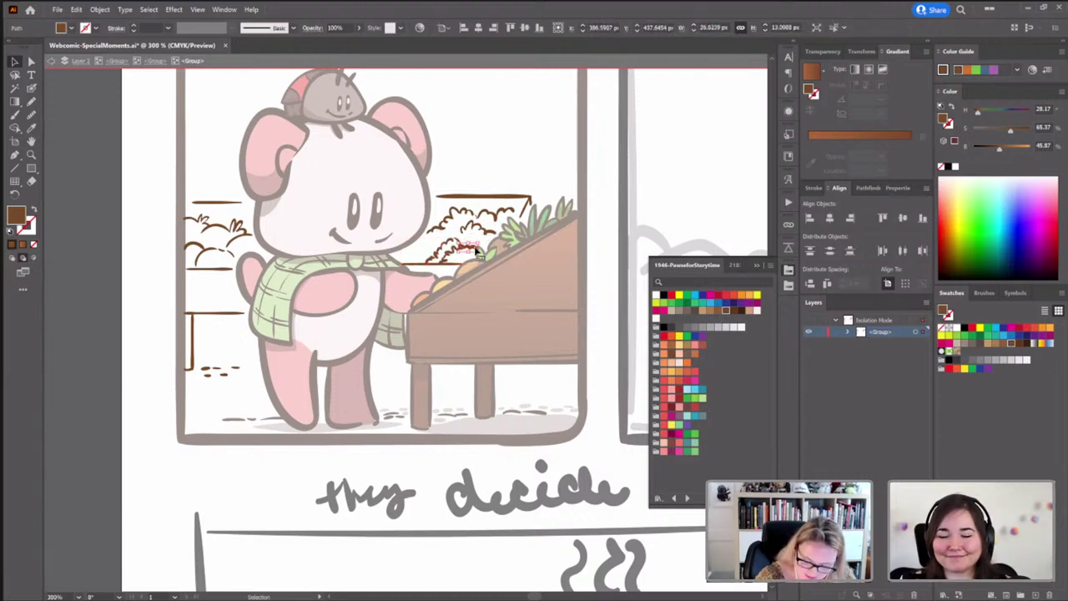
click(472, 248)
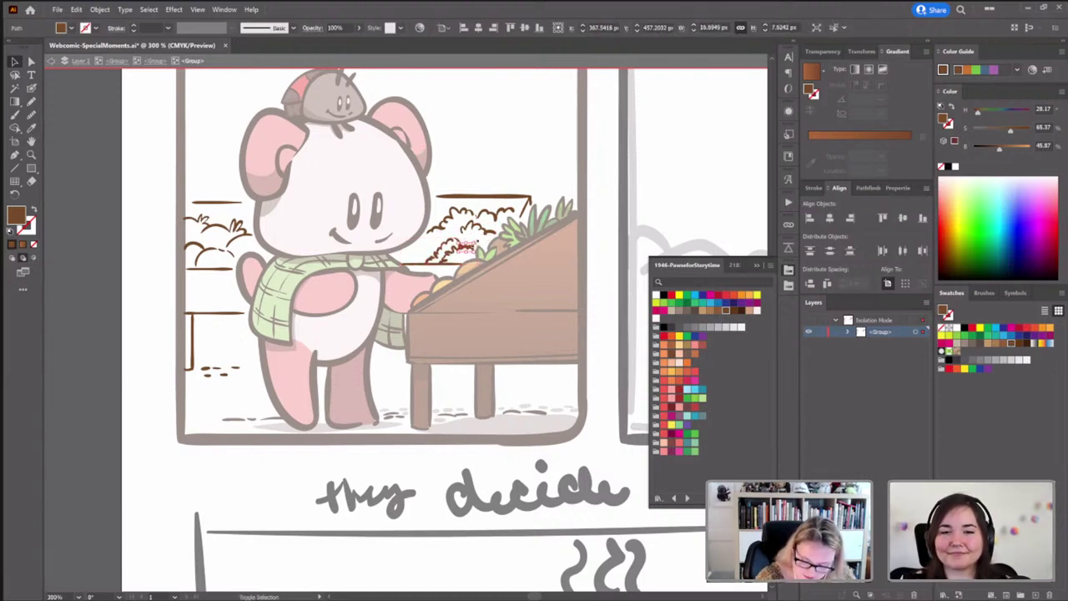
click(468, 252)
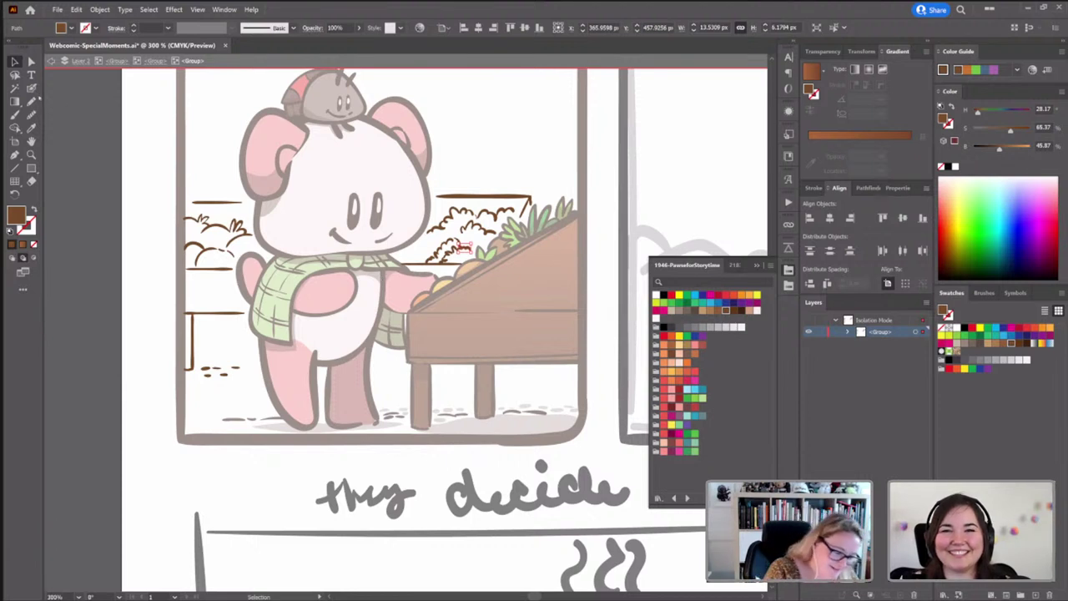
key(n)
key(ctrl+shift+a)
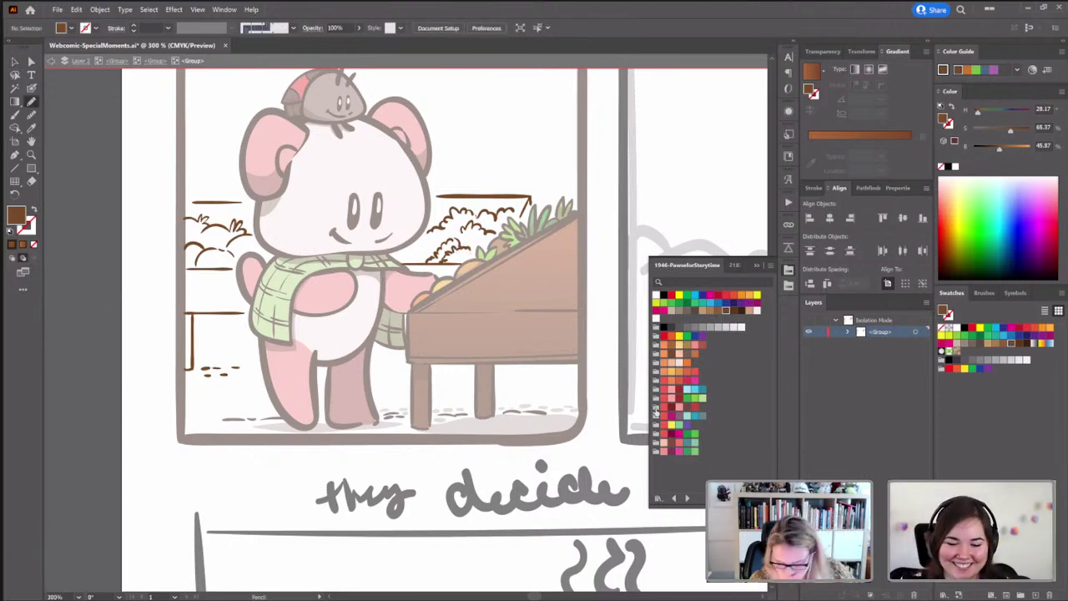
Choose a soft green and draw a leaf fill on the plant left of the bear
click(692, 398)
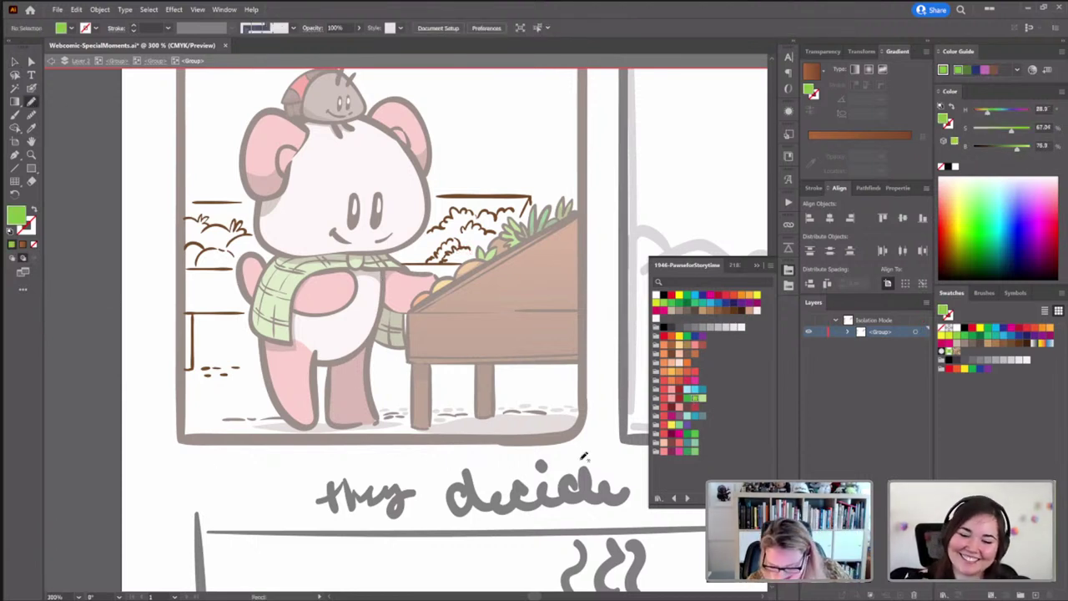
click(695, 451)
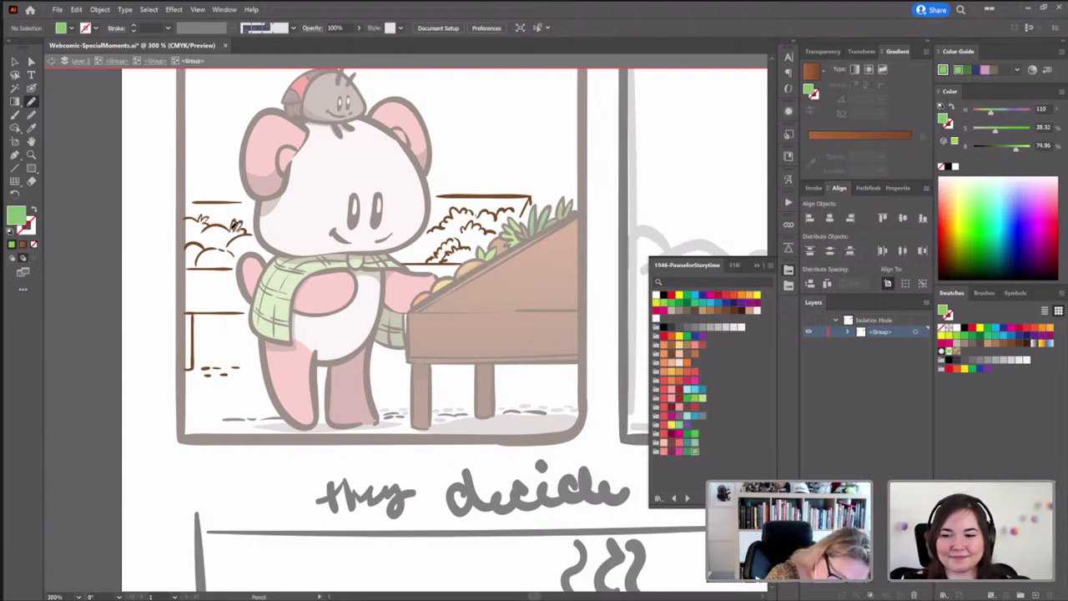
mouse_move(240, 224)
mouse_down()
mouse_move(251, 231)
mouse_move(242, 239)
mouse_move(236, 224)
mouse_move(203, 215)
mouse_up()
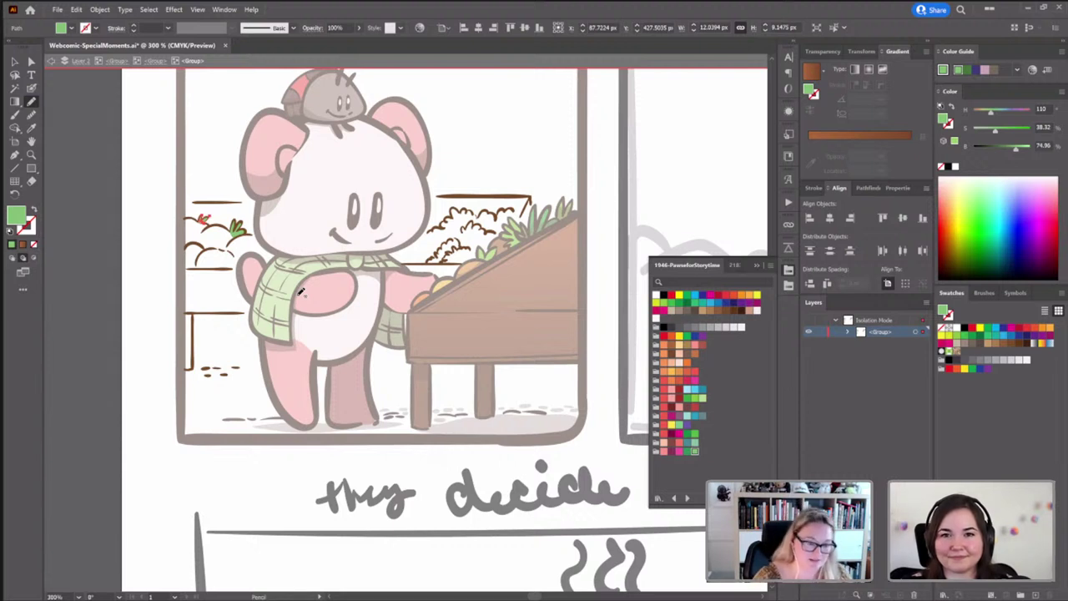
ctrl+click(104, 162)
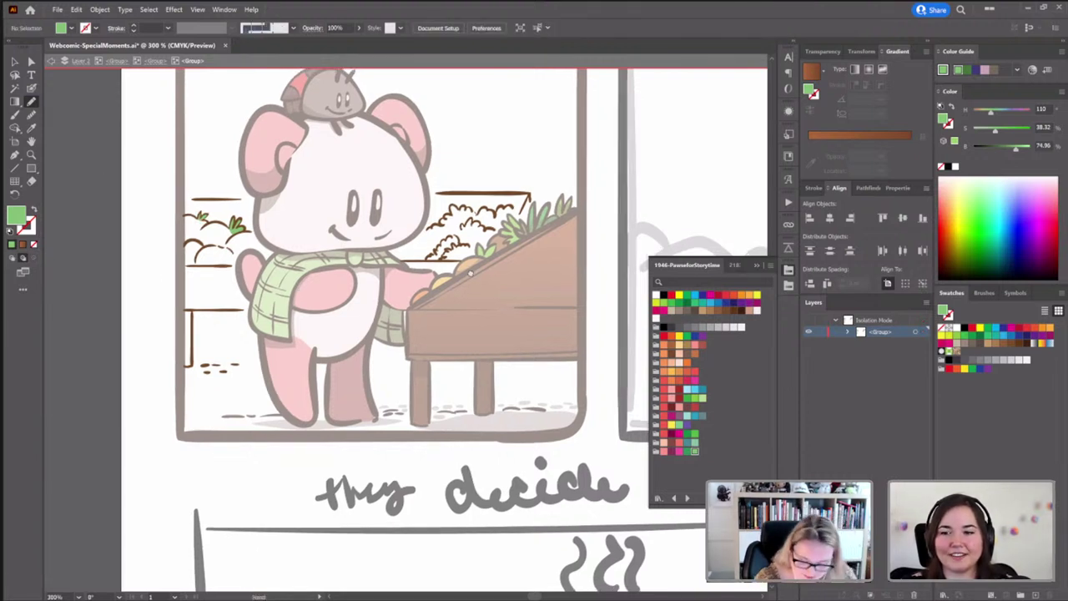
scroll(471, 272, down, 1)
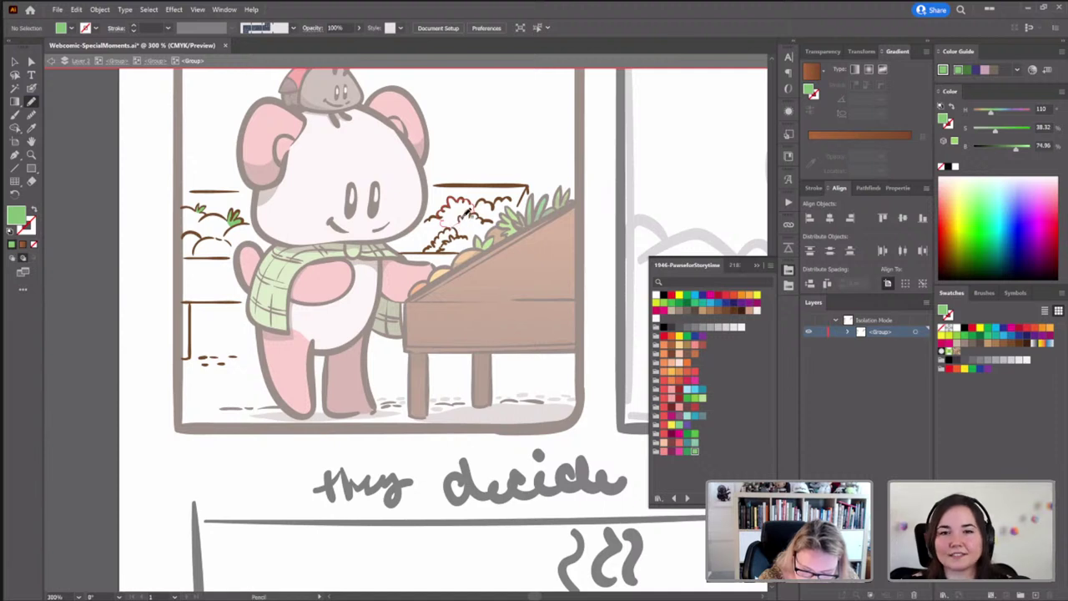
Draw light green leaf shapes over the bush, including around the red berries
drag(469, 209, 474, 219)
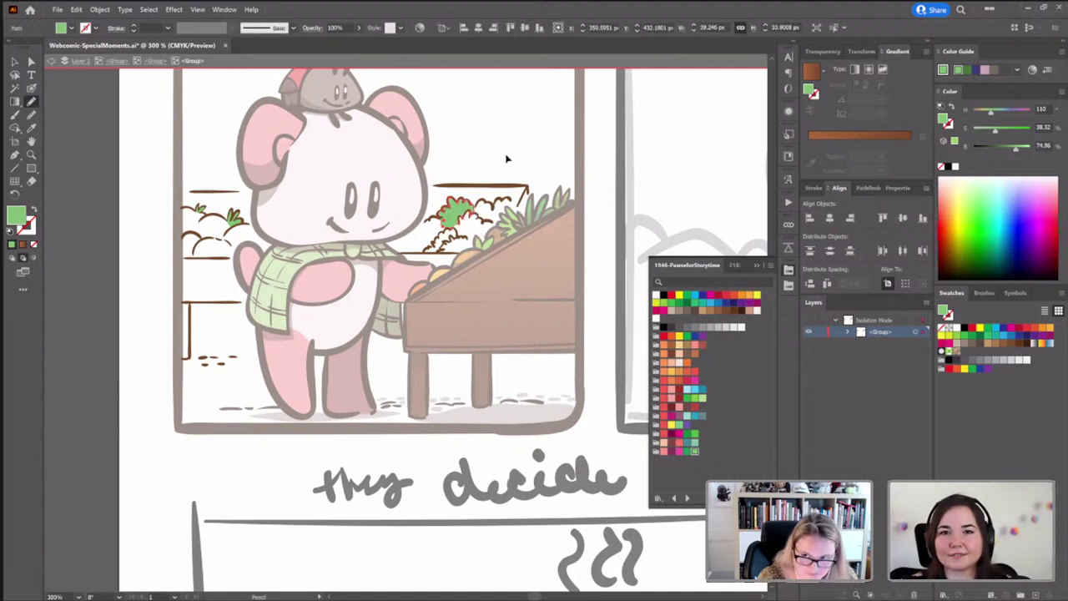
key(ctrl+shift+a)
scroll(463, 271, down, 1)
scroll(463, 271, right, 2)
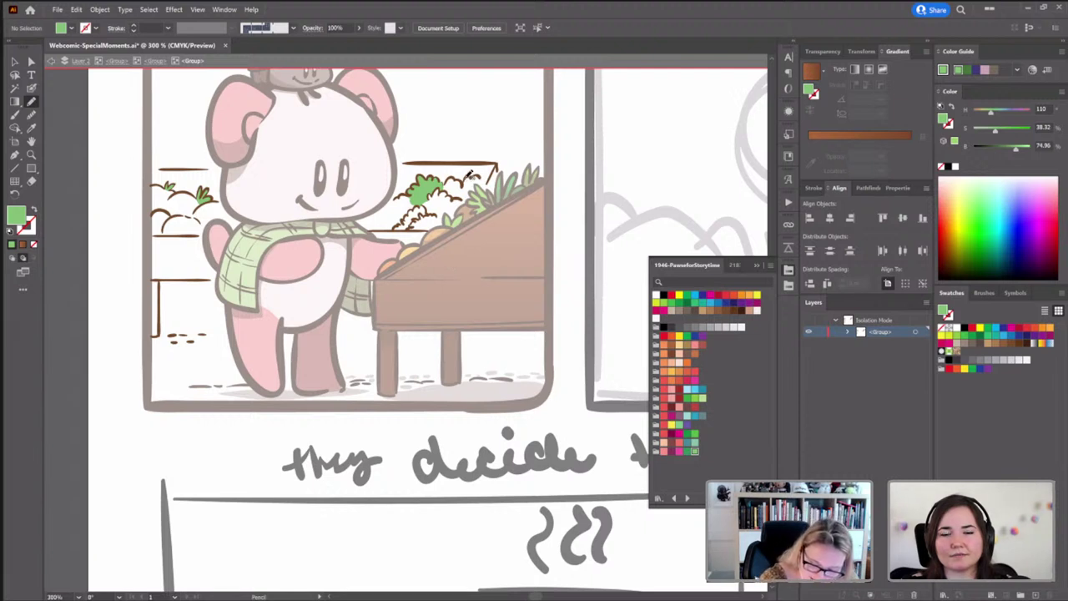
drag(463, 182, 472, 174)
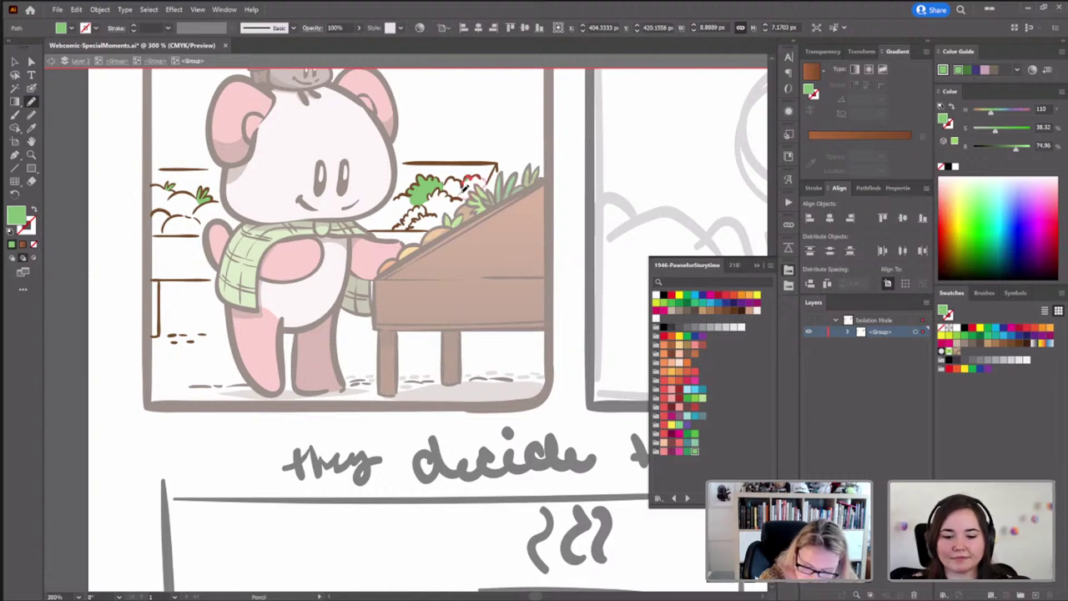
drag(464, 191, 477, 181)
ctrl+click(501, 150)
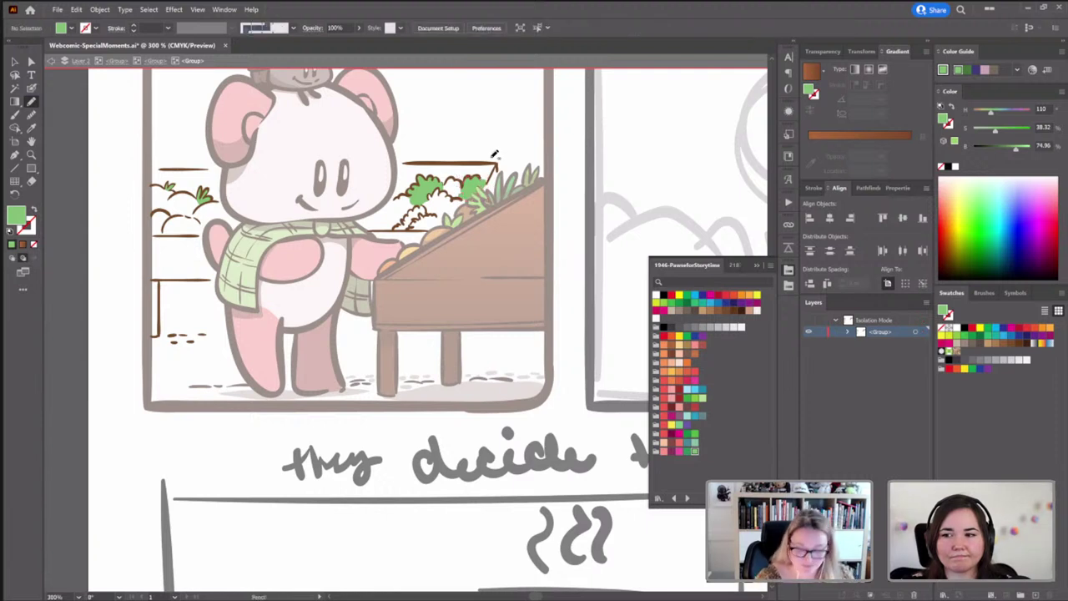
Add a darker green shading leaf to the bush and adjust one of its anchors
click(687, 399)
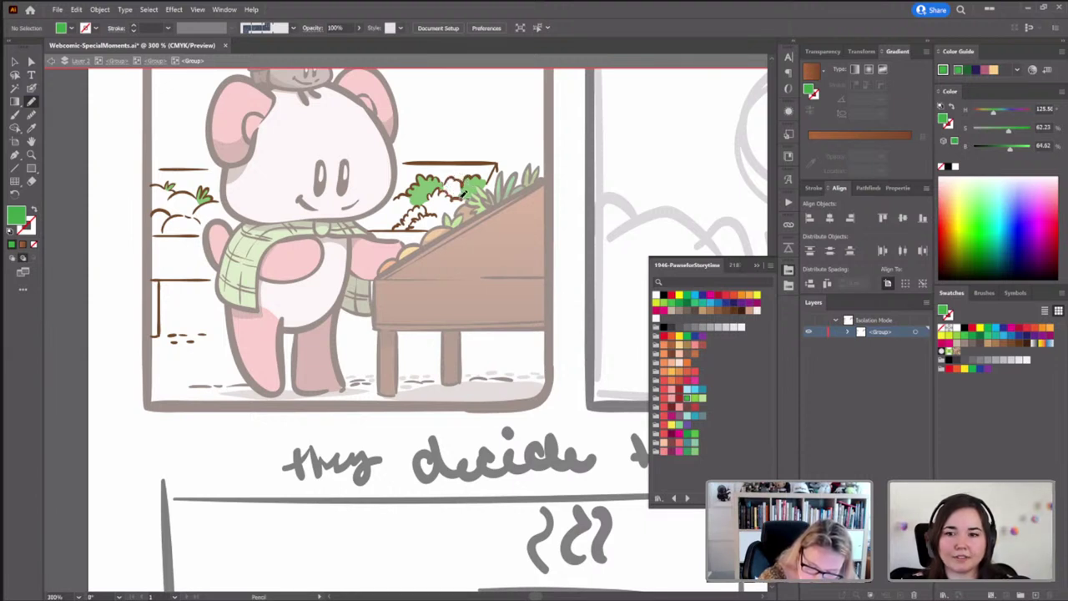
drag(469, 182, 449, 193)
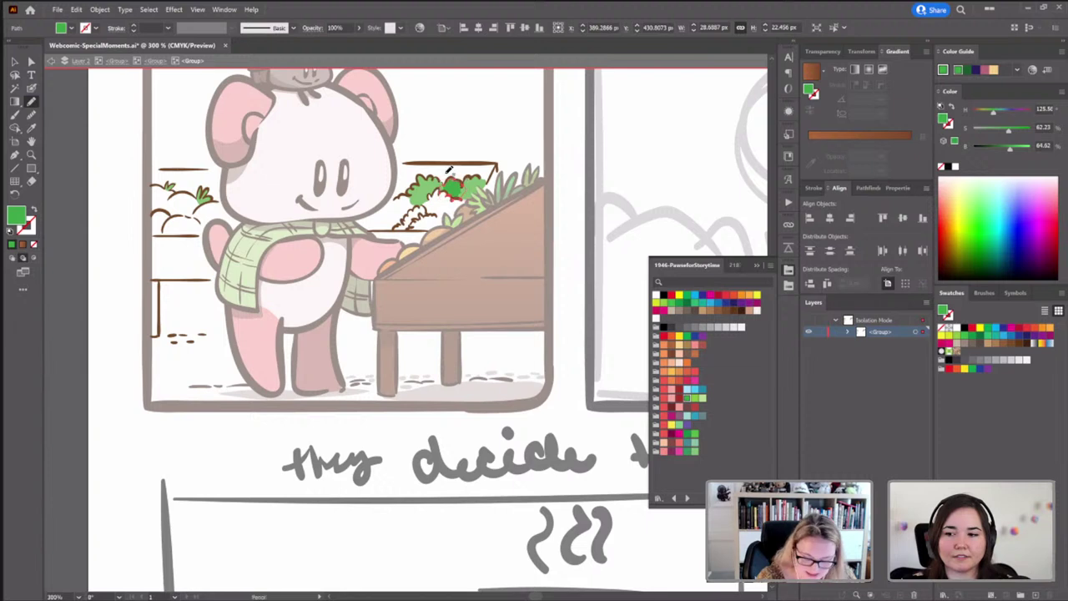
key(a)
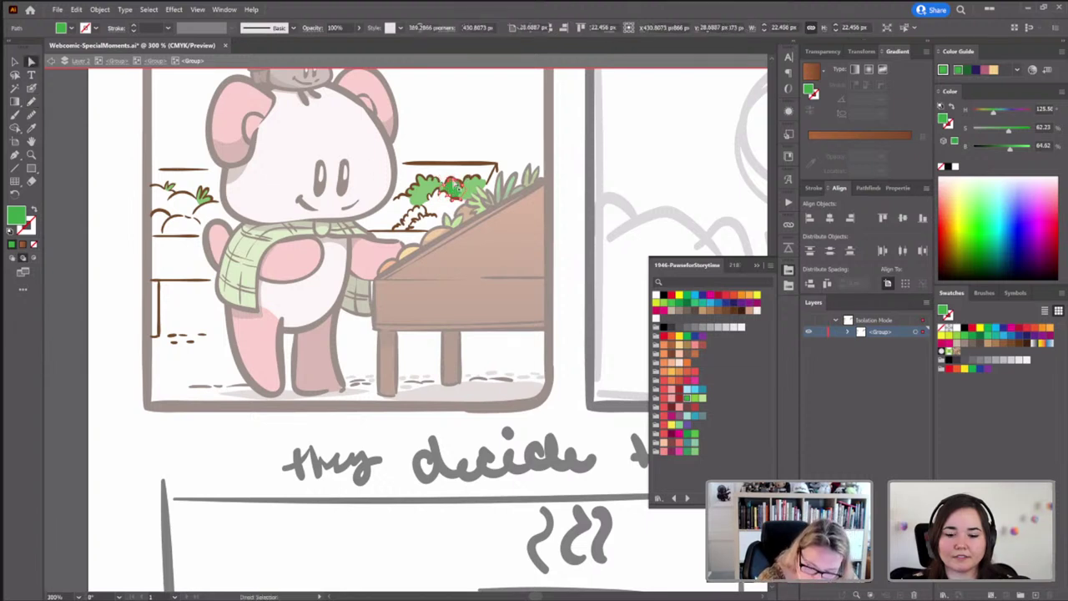
click(451, 183)
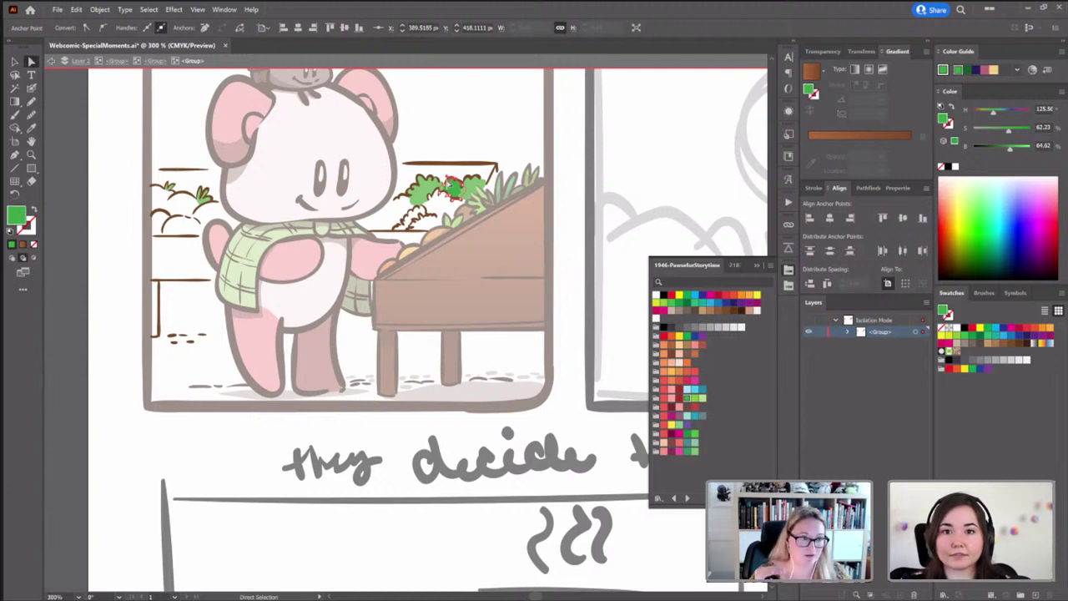
click(564, 143)
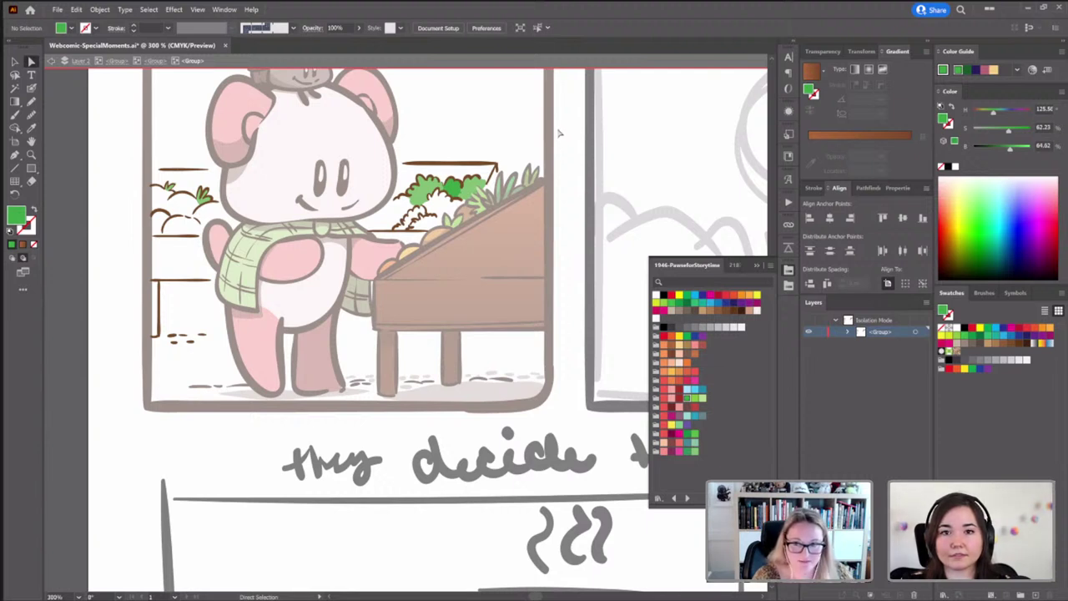
Change the fill from pink back to the soft light green for Pencil drawing
key(v)
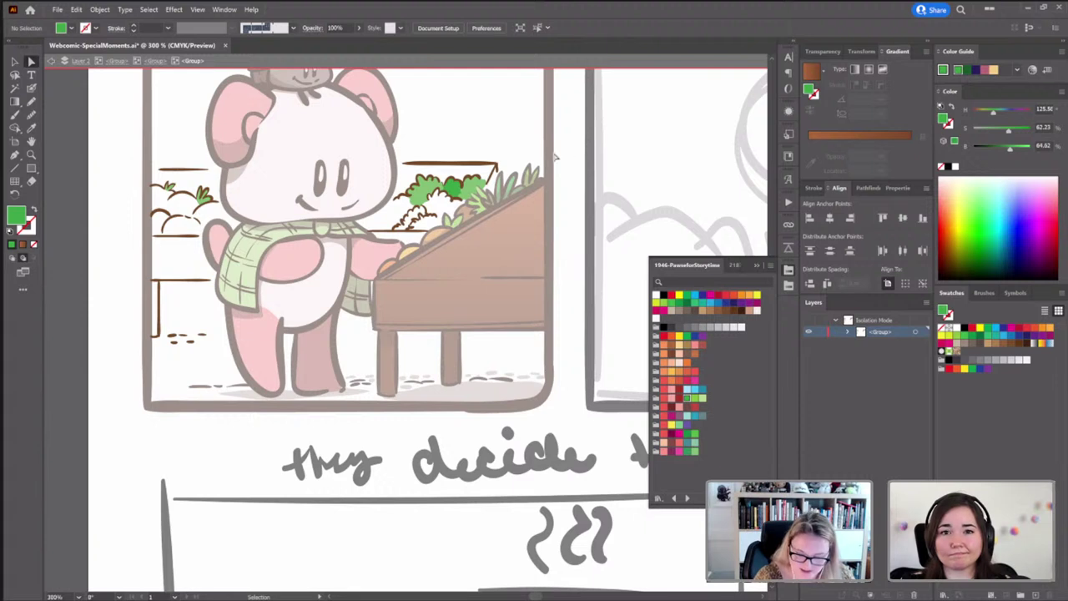
key(a)
click(671, 389)
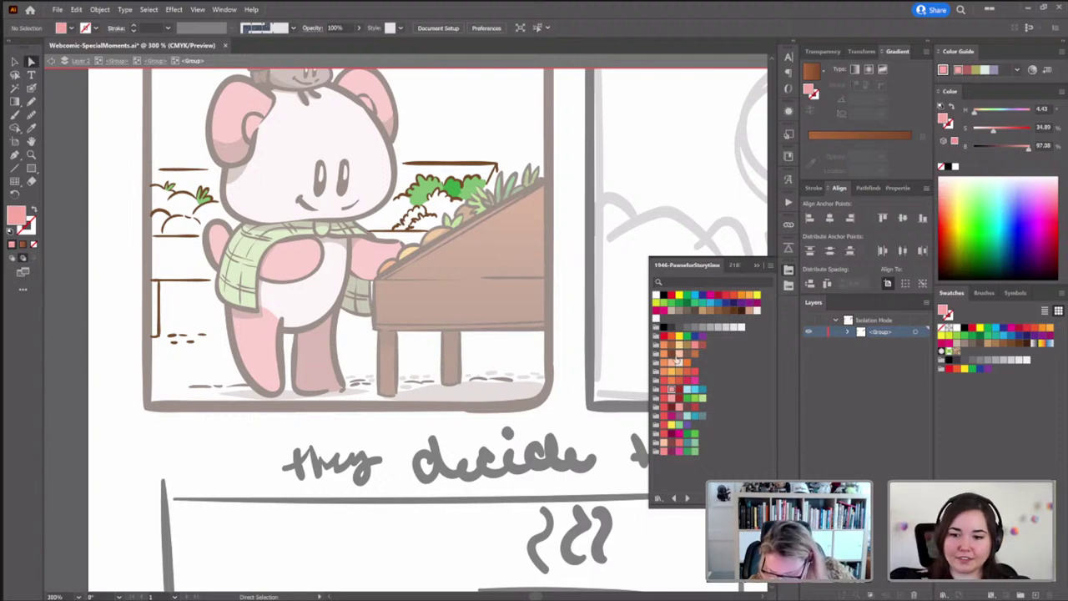
click(691, 400)
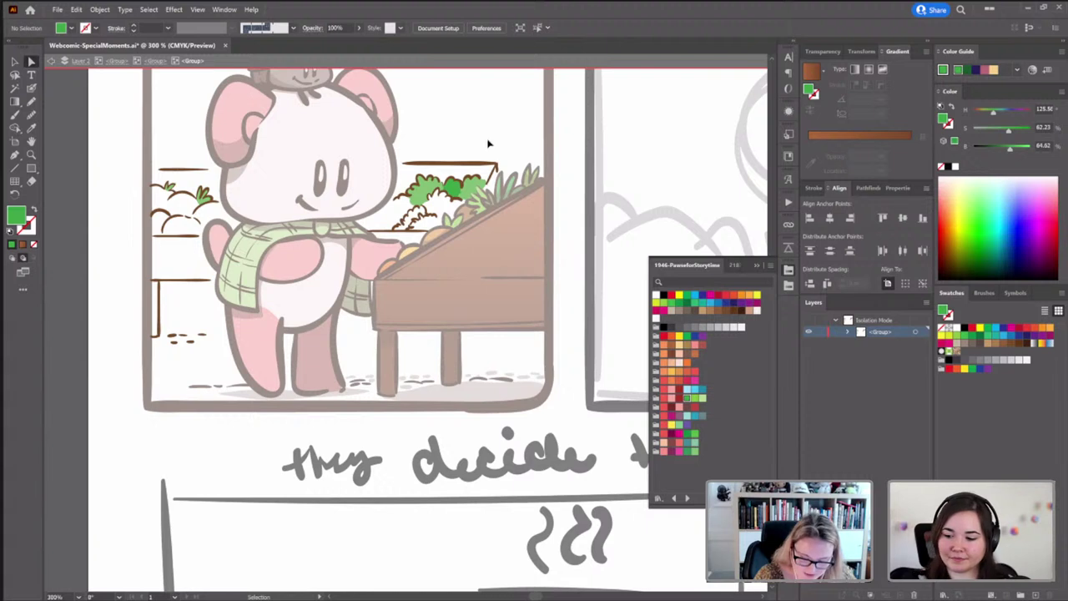
key(a)
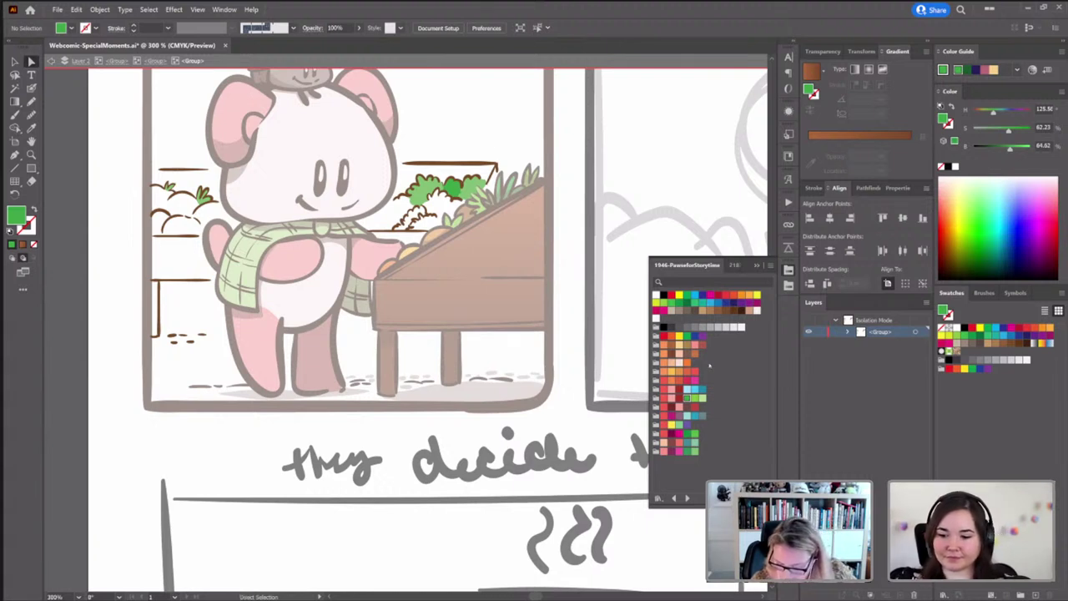
click(695, 451)
key(n)
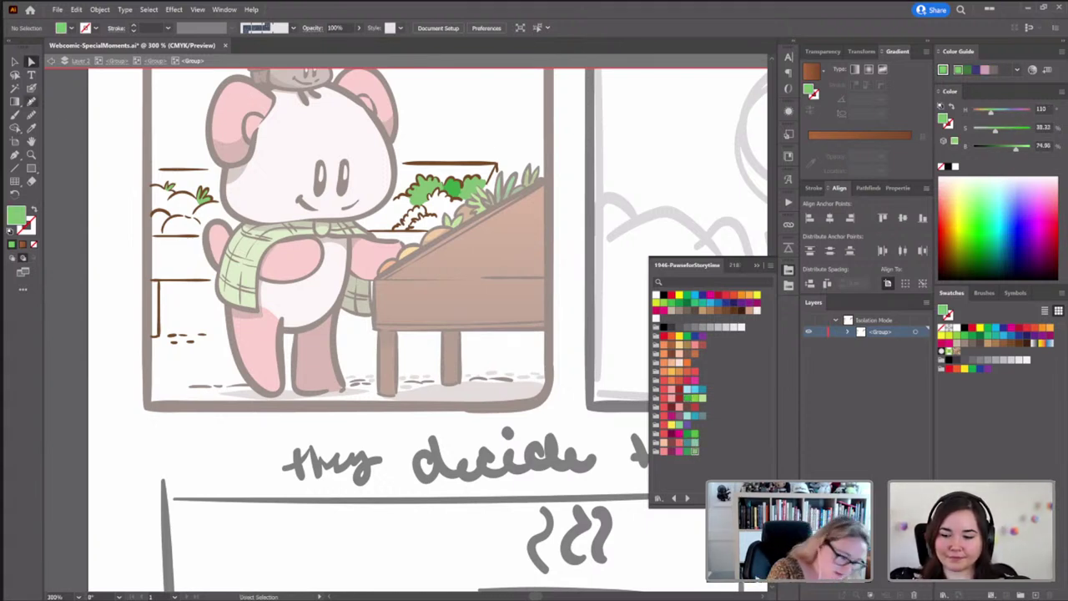
scroll(682, 209, left, 3)
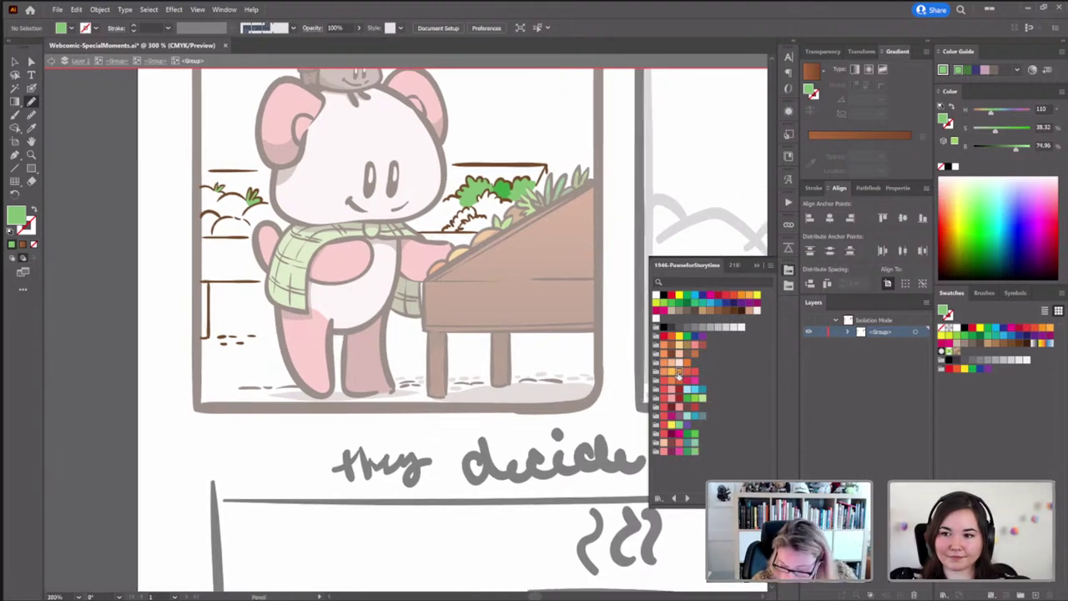
Draw a filled orange vegetable shape on the shelf beside the bear's arm
click(678, 371)
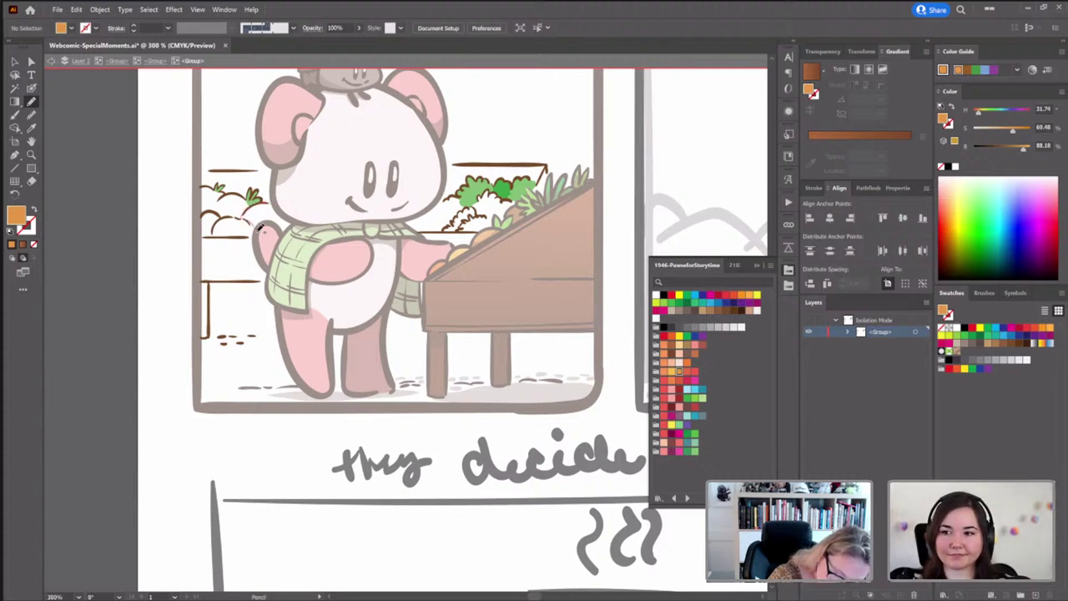
drag(263, 219, 267, 204)
key(ctrl+z)
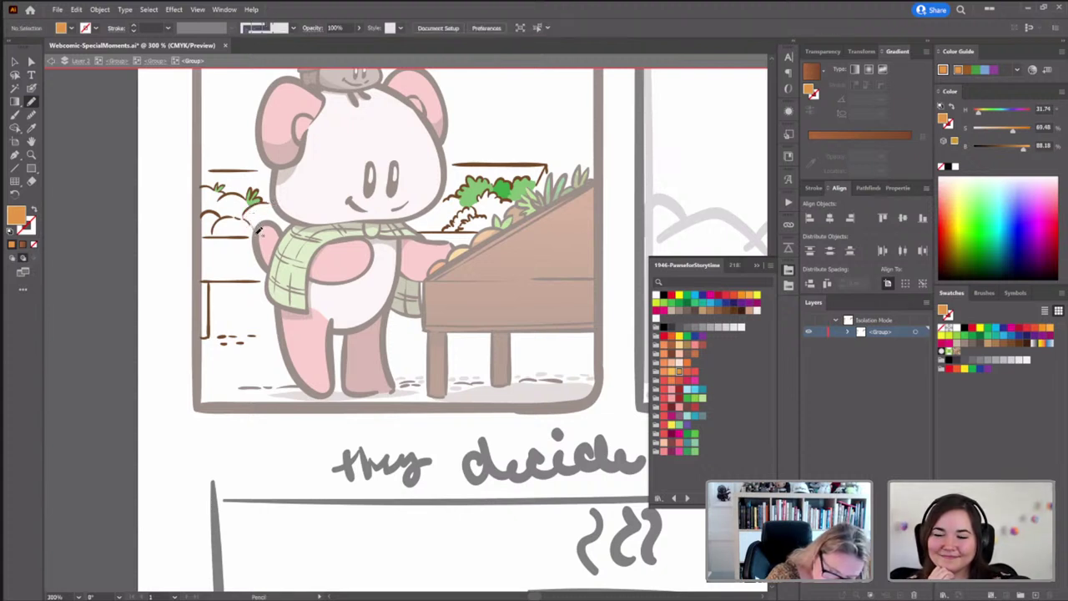
mouse_move(294, 213)
mouse_down()
mouse_move(275, 200)
mouse_move(293, 218)
mouse_up()
drag(231, 314, 270, 324)
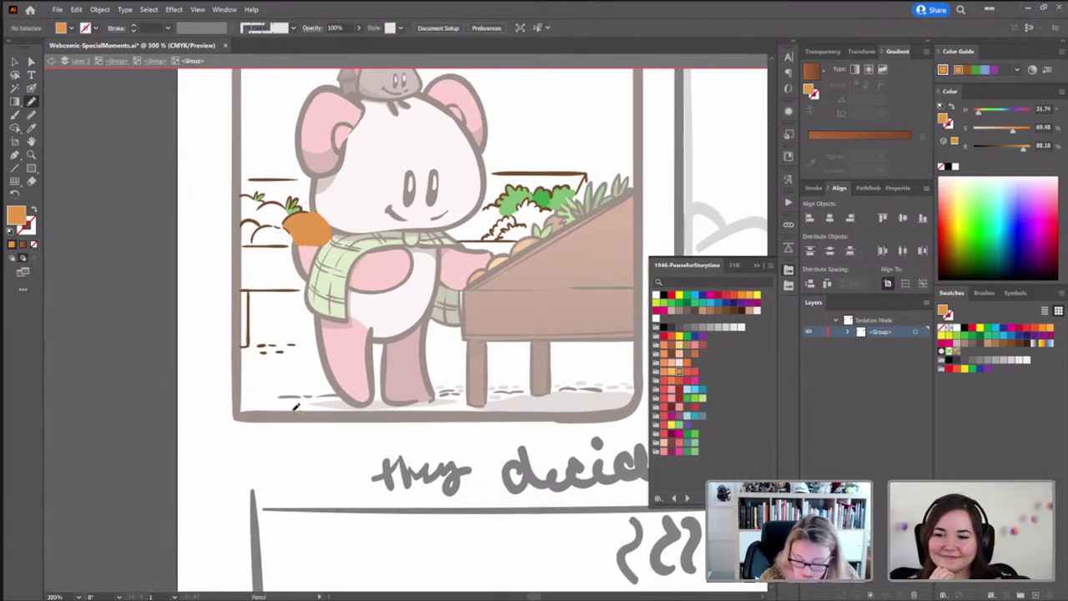
key(v)
click(307, 223)
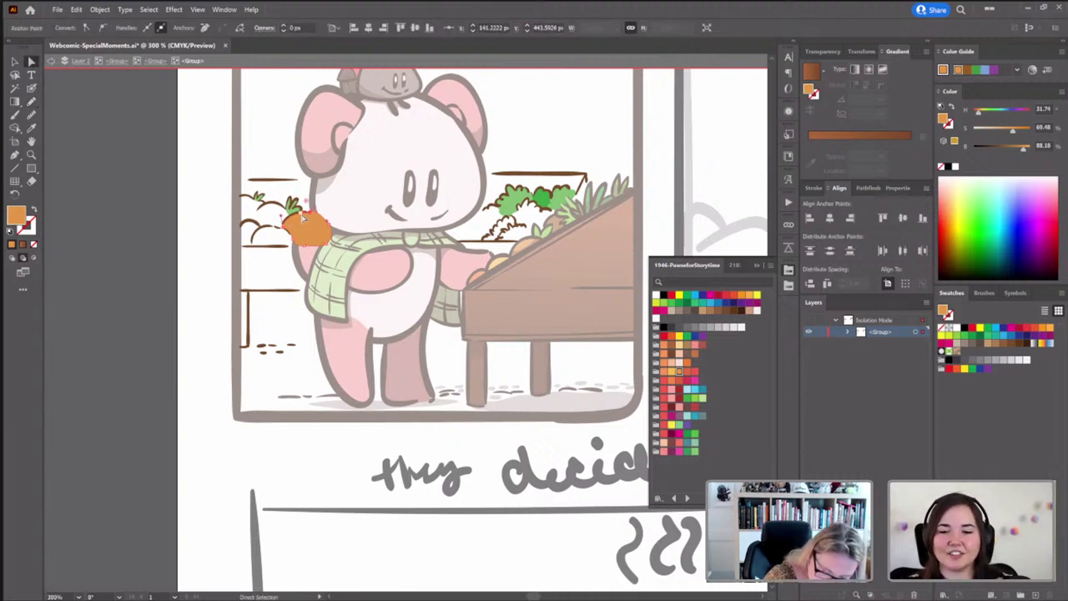
click(246, 367)
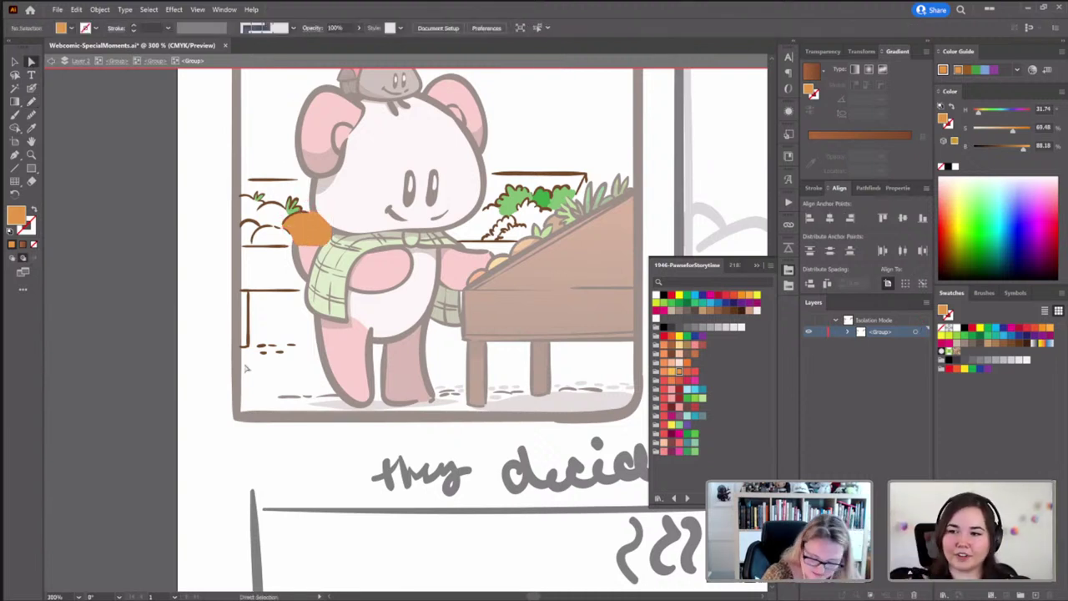
click(311, 230)
Shift the vegetable's colour to golden yellow and save it as a new swatch
drag(1025, 146, 1015, 147)
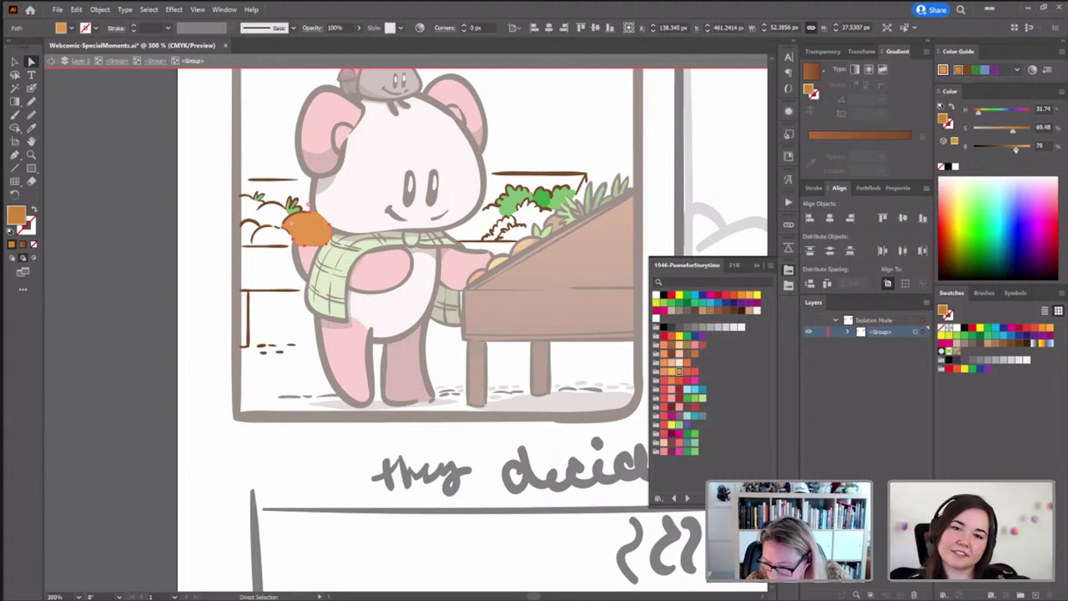
drag(978, 111, 981, 111)
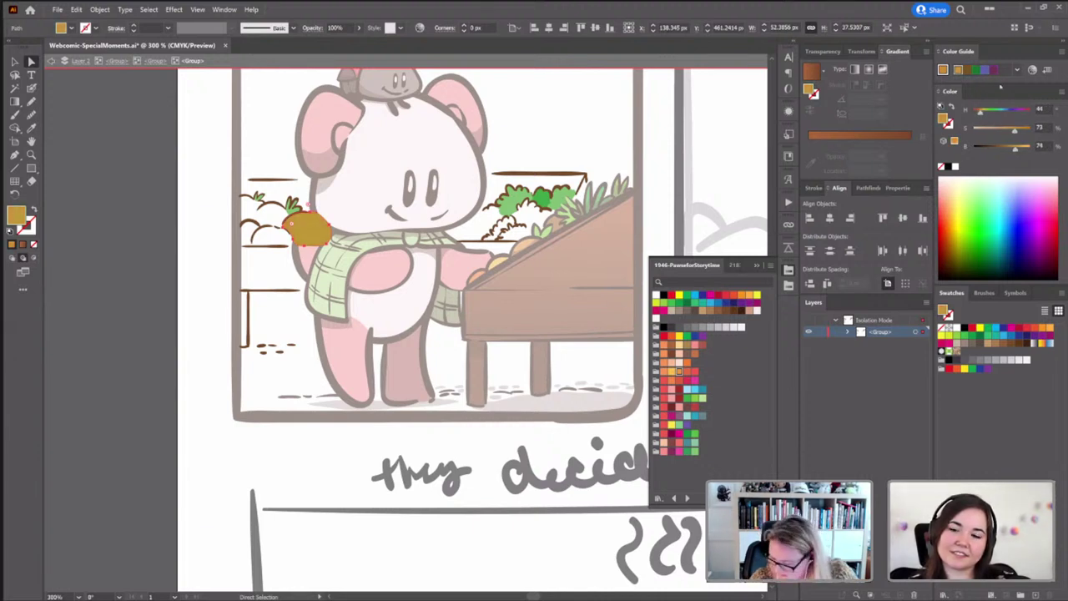
click(1037, 595)
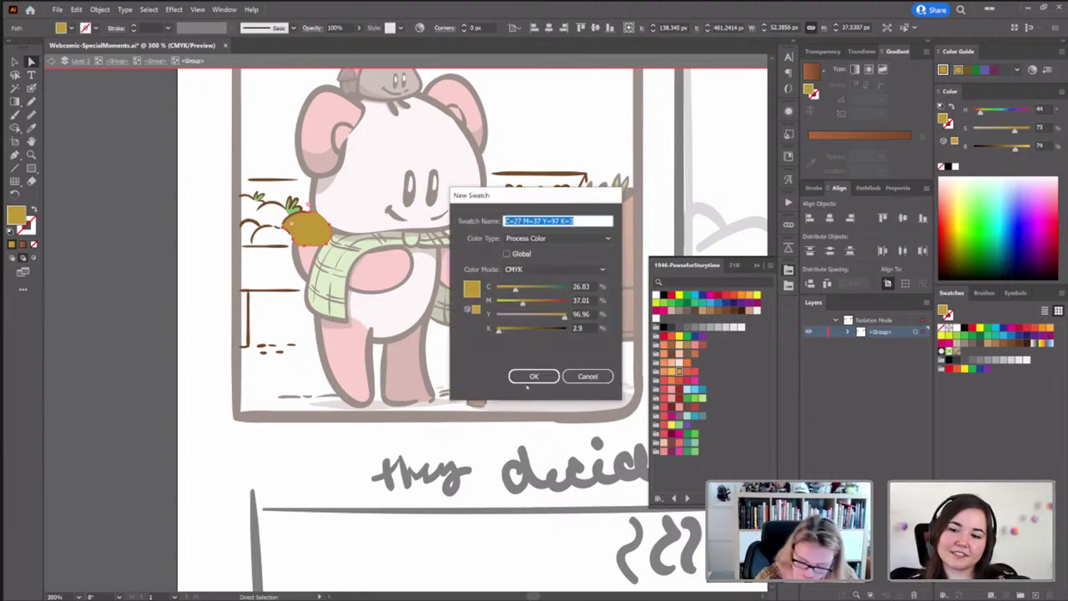
key(Return)
click(178, 322)
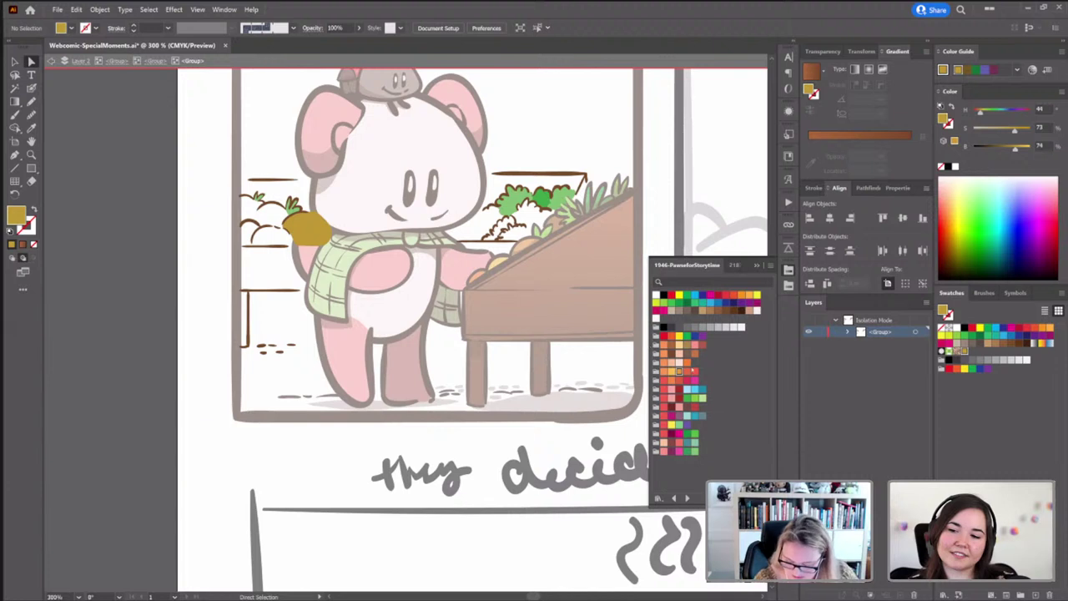
click(687, 372)
click(31, 101)
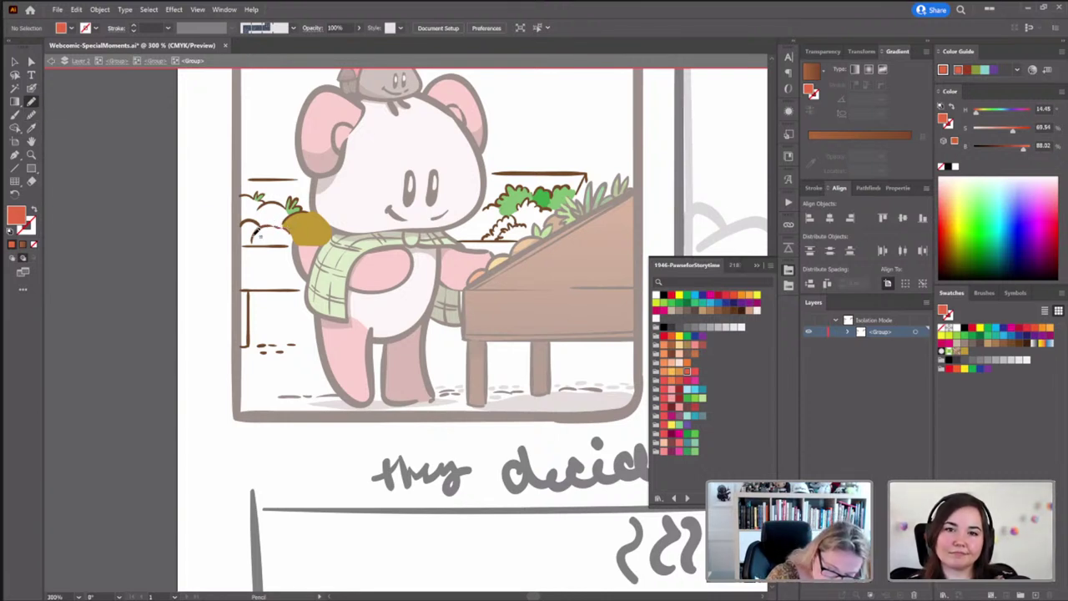
Draw a red tomato beside the golden vegetable and check its anchor points
mouse_move(285, 242)
mouse_down()
mouse_move(298, 243)
mouse_move(292, 226)
mouse_up()
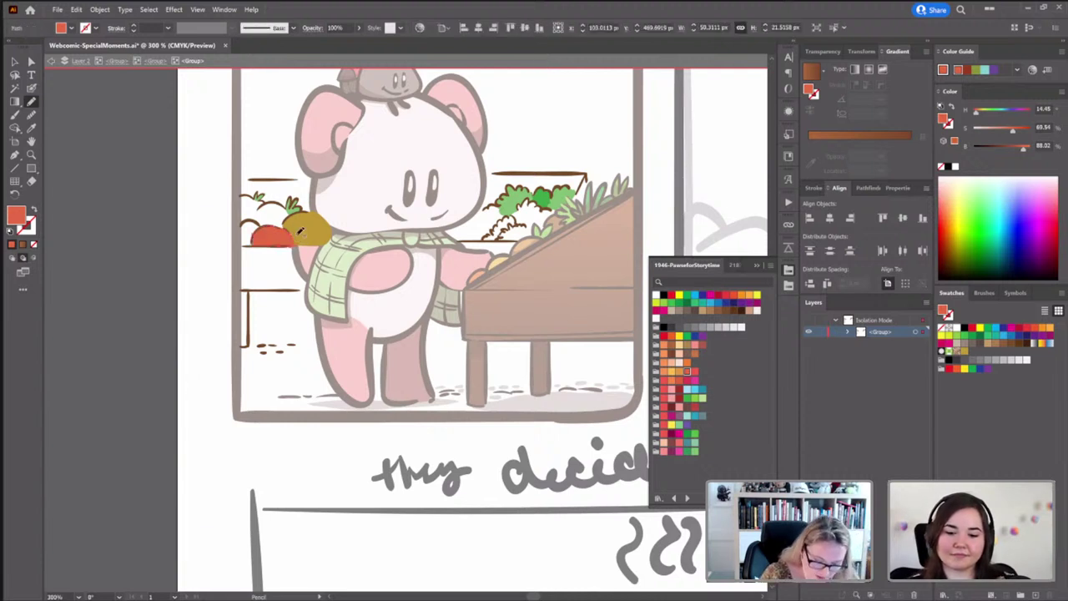
key(a)
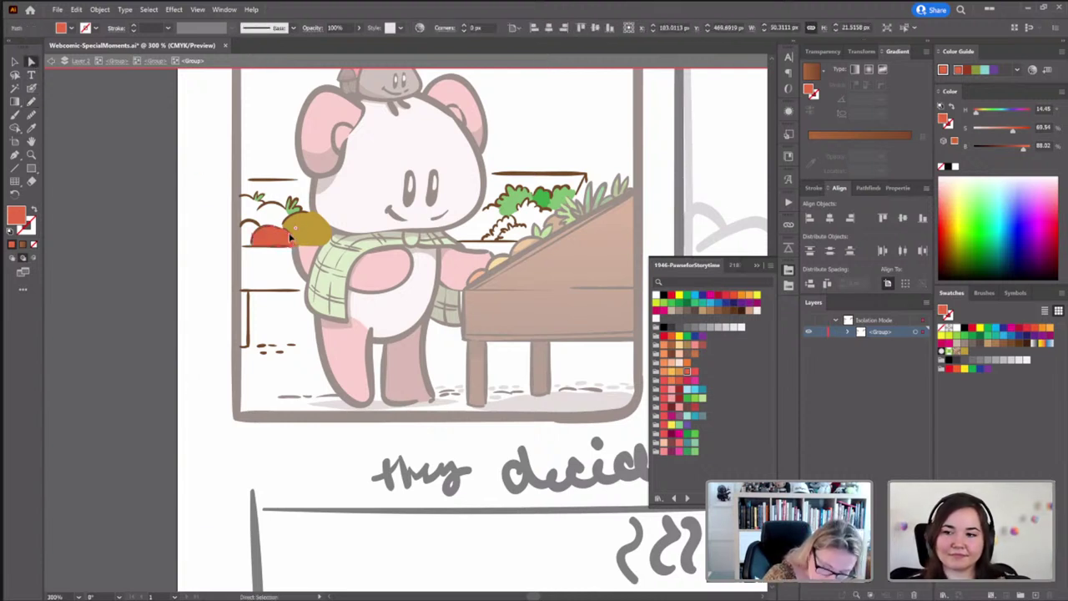
click(293, 242)
click(181, 320)
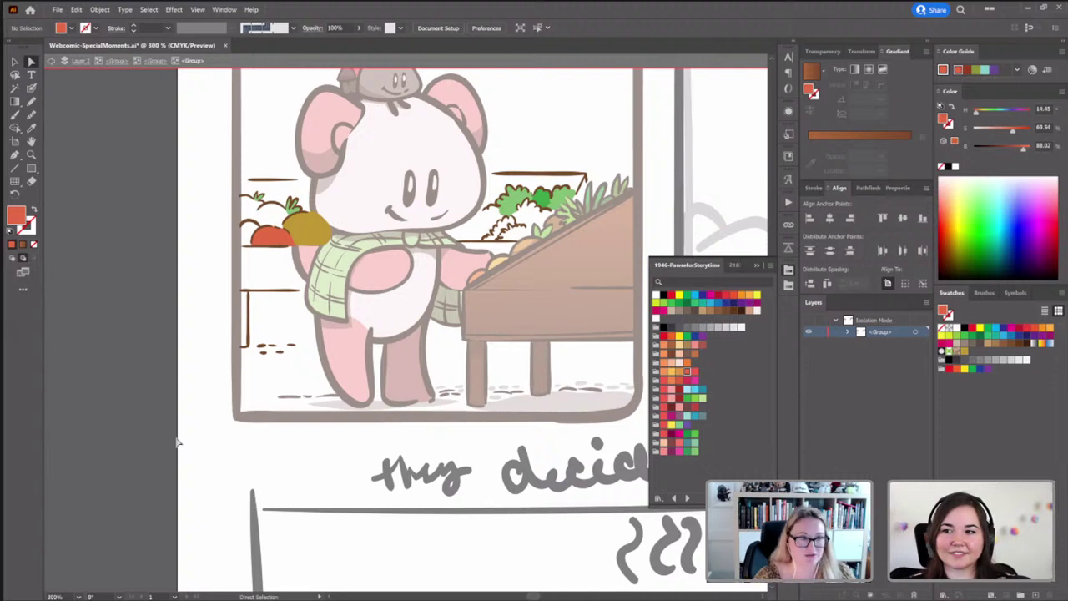
click(277, 241)
click(193, 315)
Add orange and lighter orange vegetables above and left of the tomato
click(680, 371)
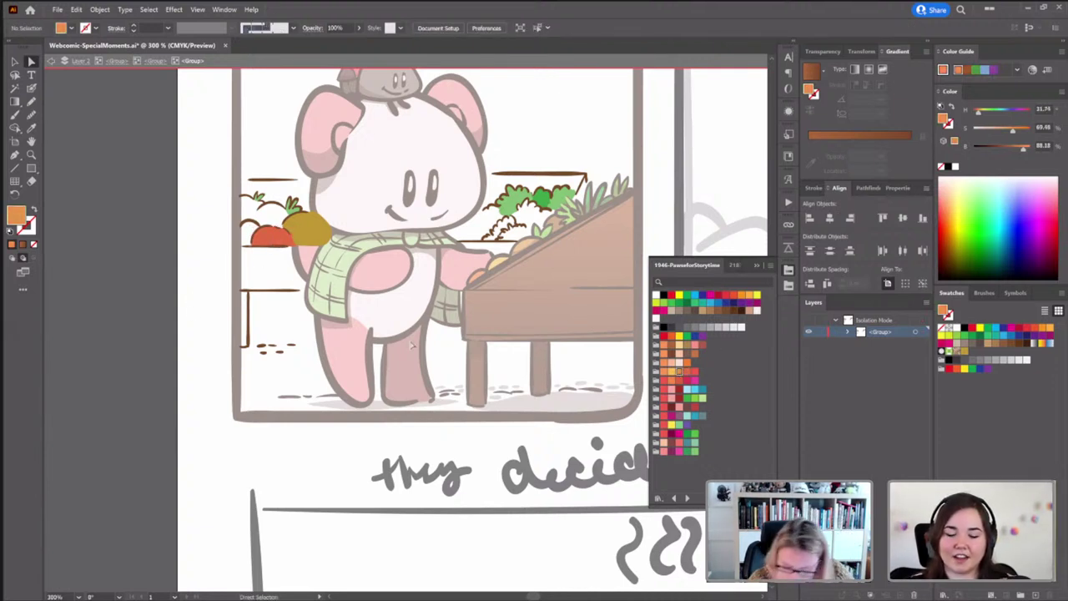
click(30, 101)
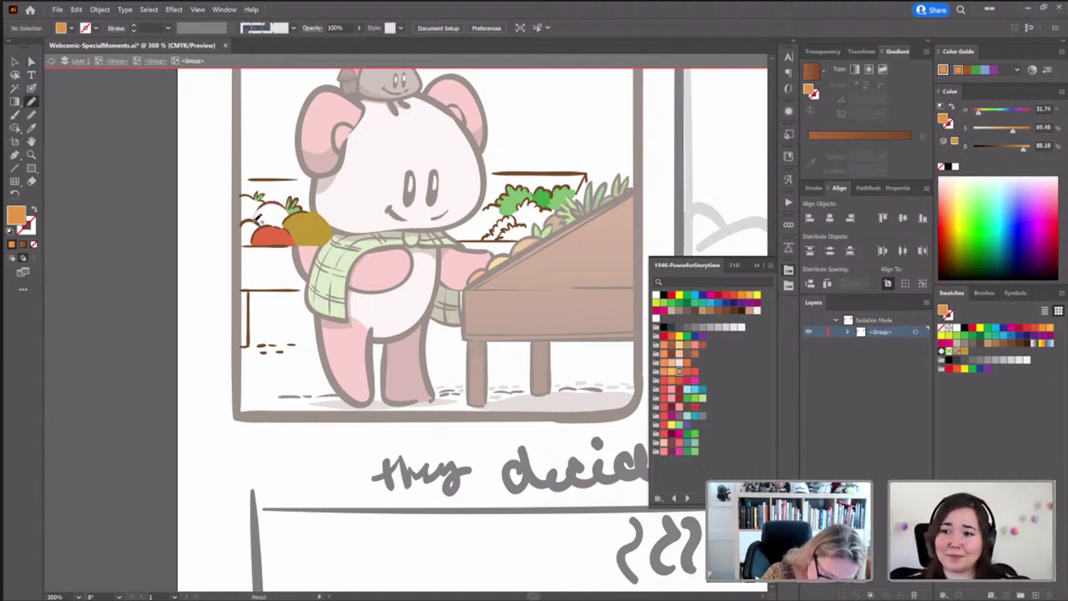
mouse_move(268, 225)
mouse_down()
mouse_move(287, 230)
mouse_move(296, 210)
mouse_up()
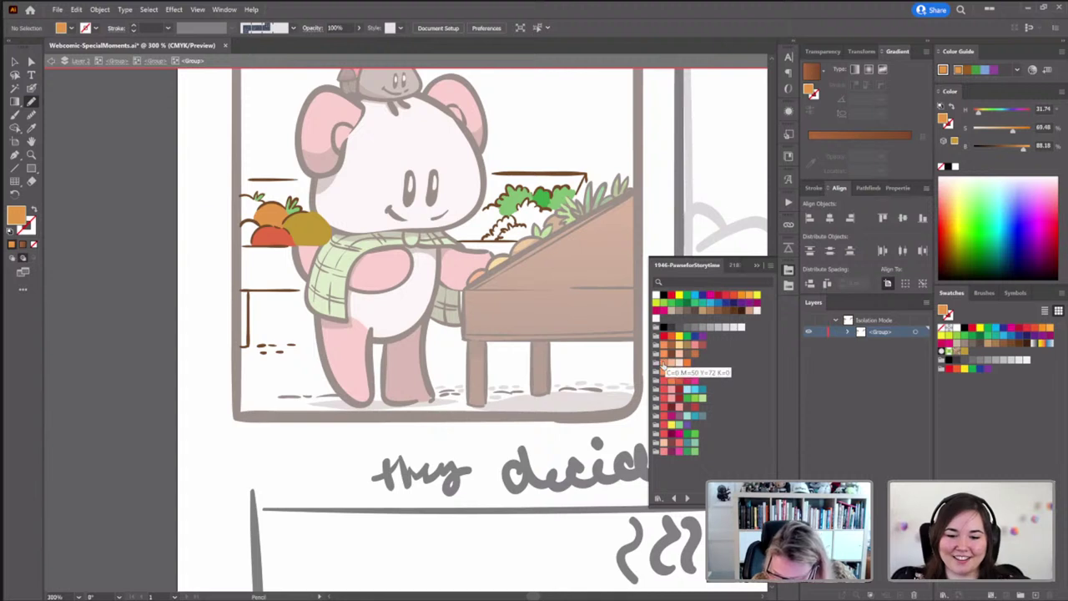
click(663, 364)
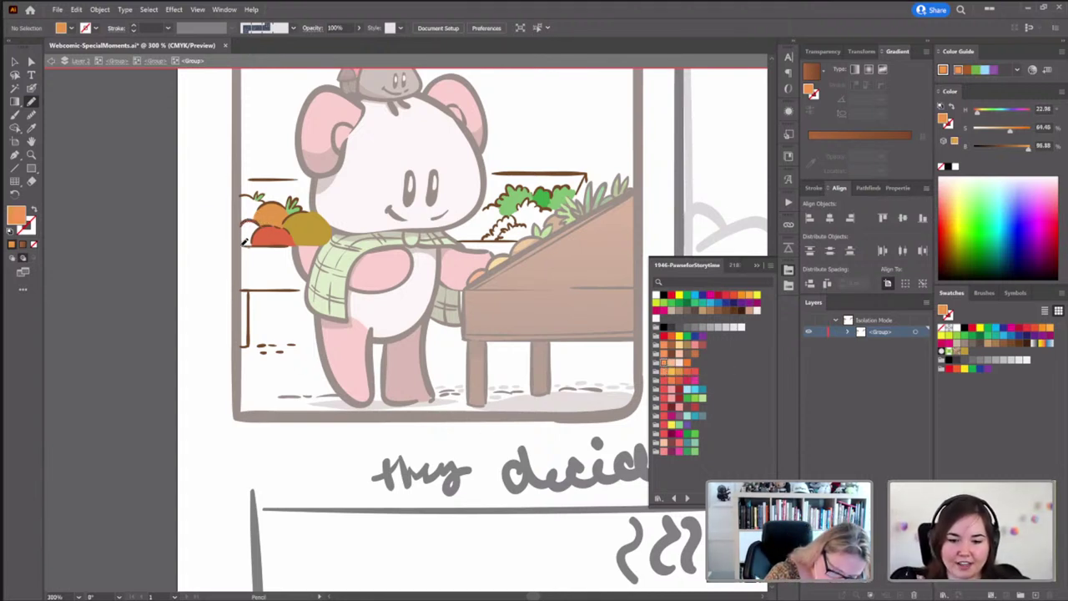
mouse_move(259, 242)
mouse_down()
mouse_move(265, 231)
mouse_move(244, 237)
mouse_up()
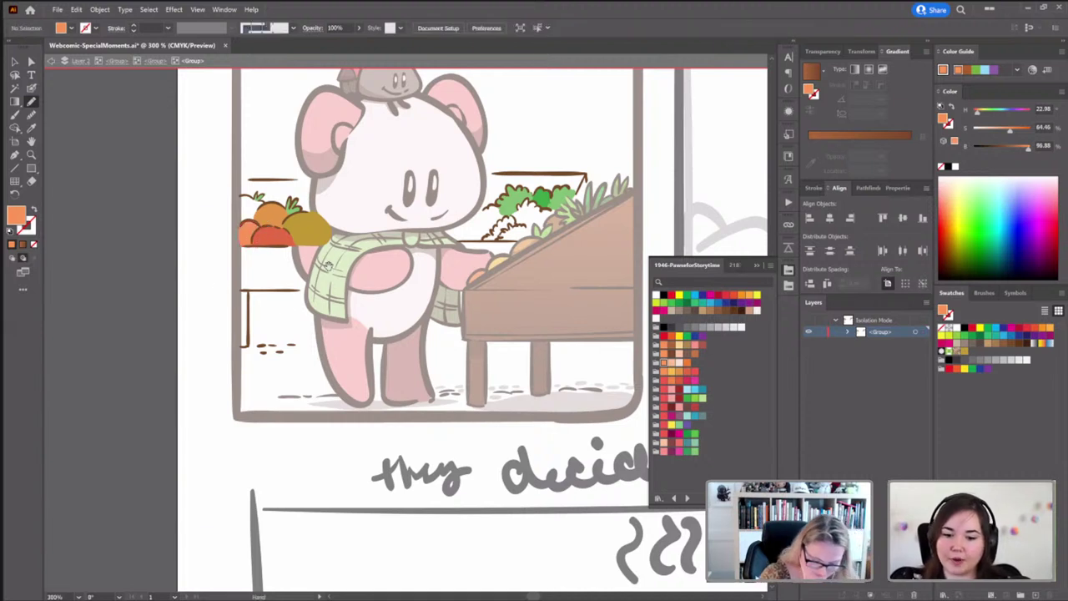
scroll(247, 300, up, 1)
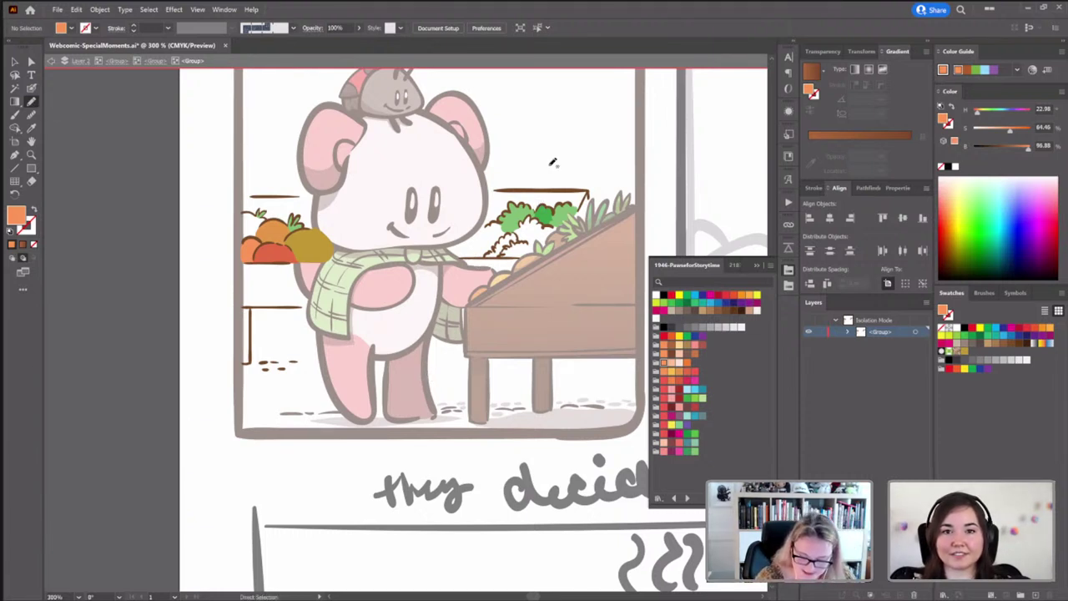
Extend the golden produce on its left side using its sampled colour
ctrl+click(310, 250)
ctrl+click(266, 207)
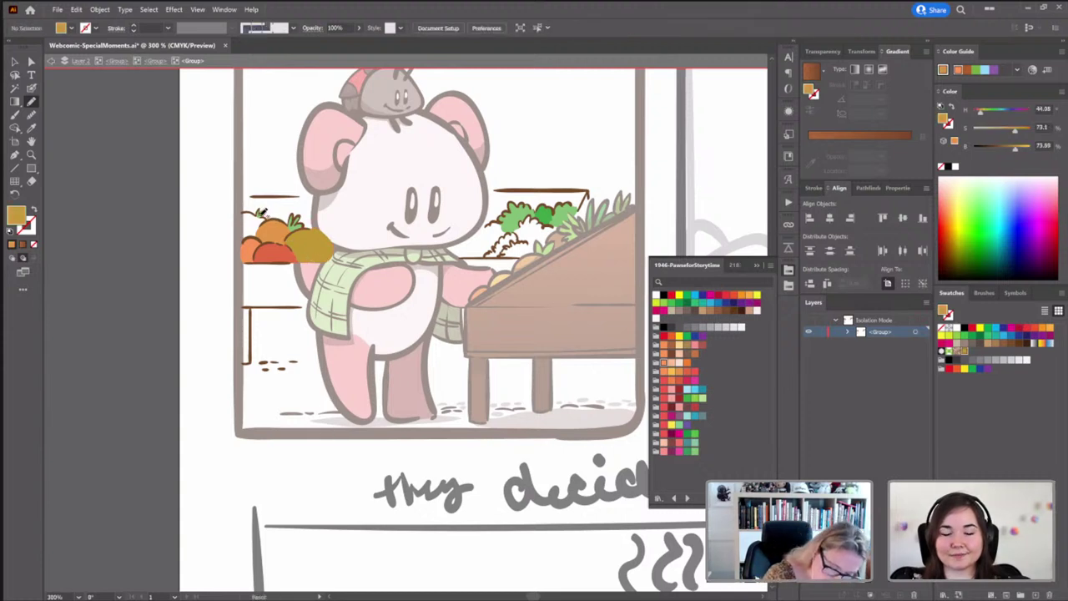
mouse_move(245, 212)
mouse_down()
mouse_move(244, 242)
mouse_move(267, 241)
mouse_move(269, 211)
mouse_up()
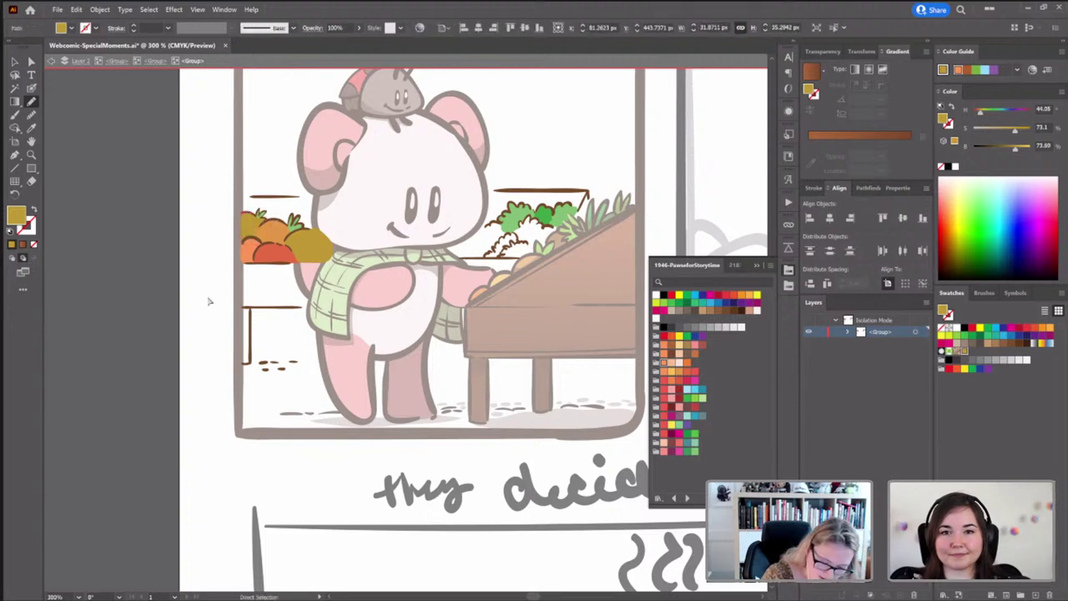
ctrl+click(219, 307)
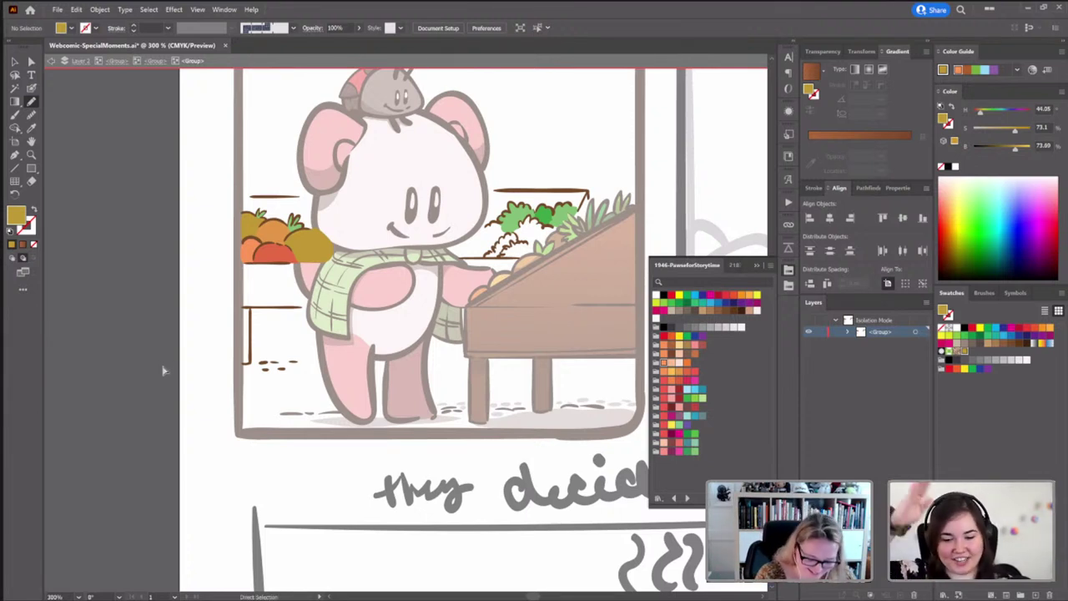
Colour the shelf broccoli with its sampled green and exit isolation mode
drag(422, 344, 391, 341)
ctrl+click(489, 217)
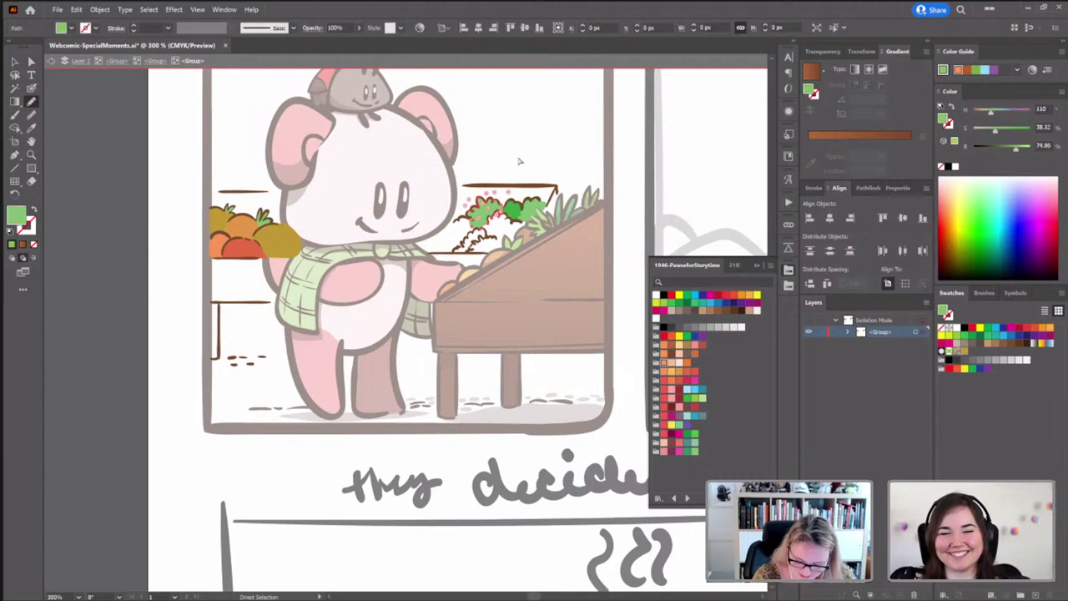
ctrl+click(517, 162)
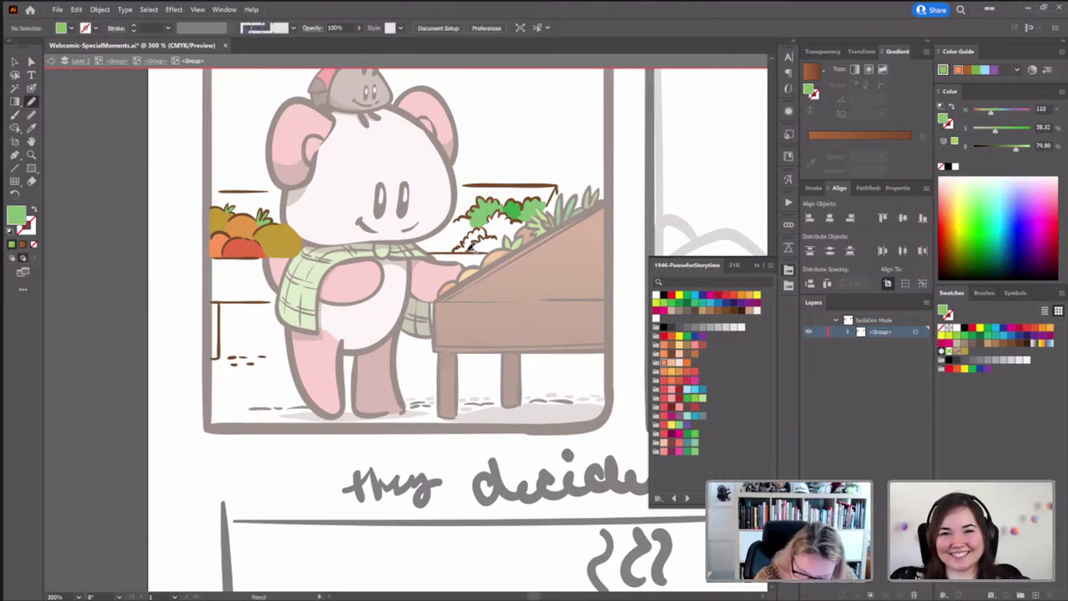
mouse_move(476, 242)
mouse_down()
mouse_move(500, 230)
mouse_move(514, 247)
mouse_move(474, 249)
mouse_up()
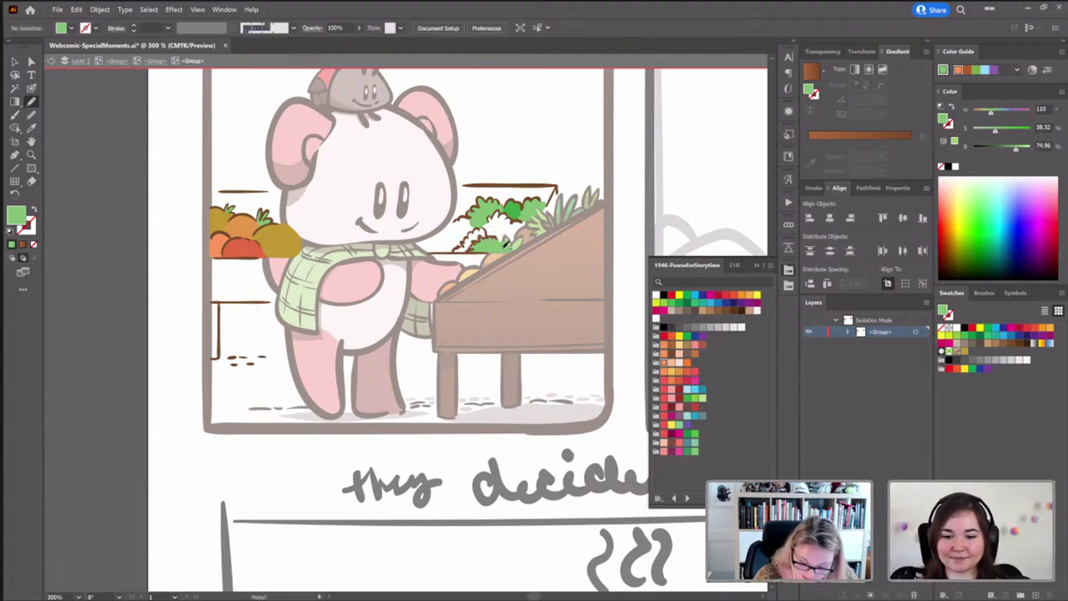
key(shift+b)
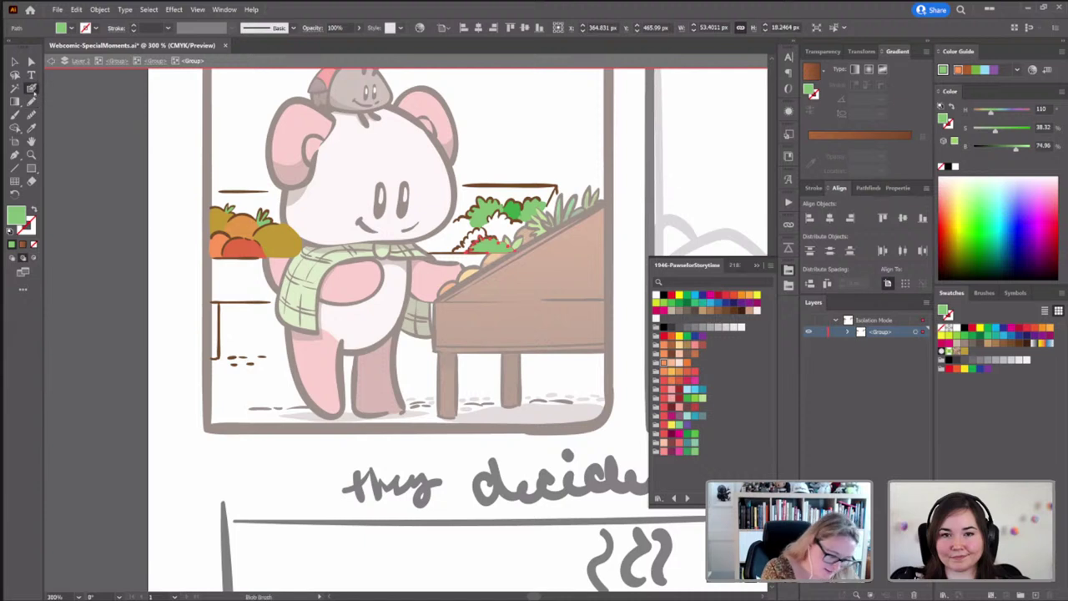
ctrl+click(561, 130)
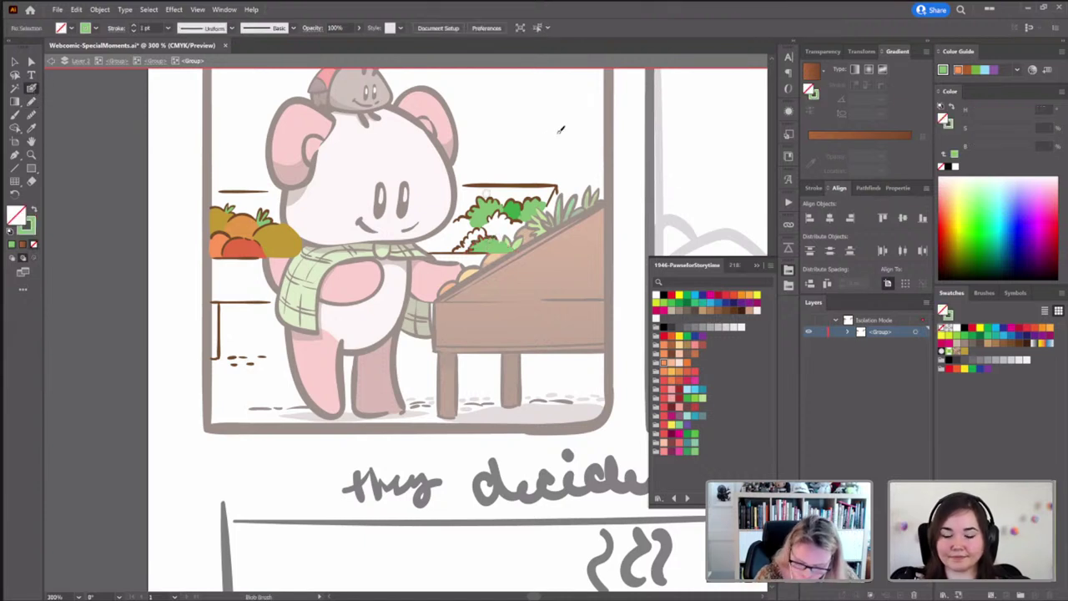
key(n)
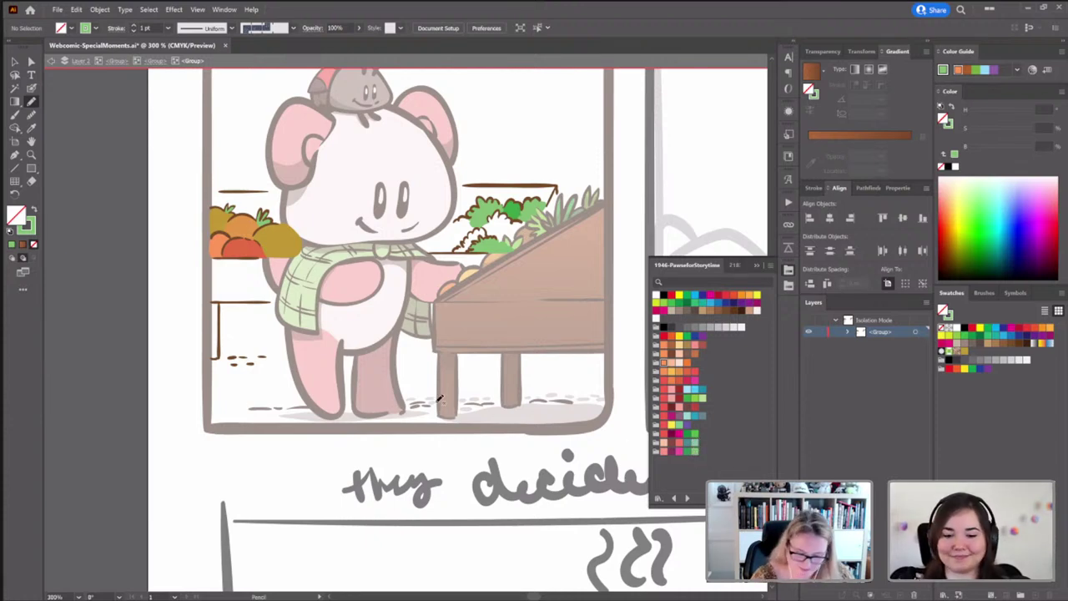
click(13, 61)
double_click(146, 263)
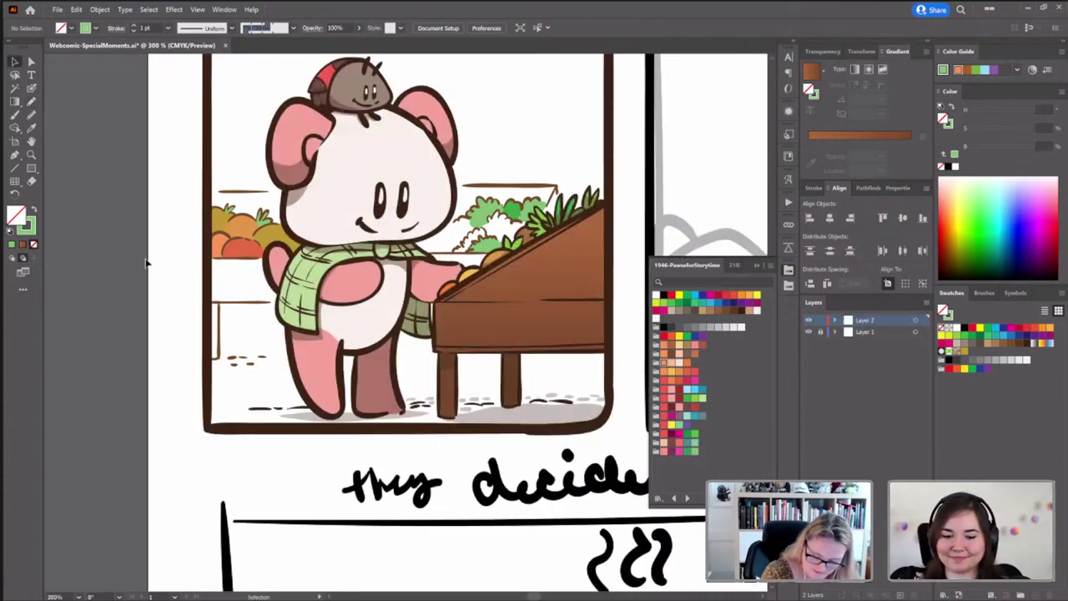
scroll(146, 263, down, 3)
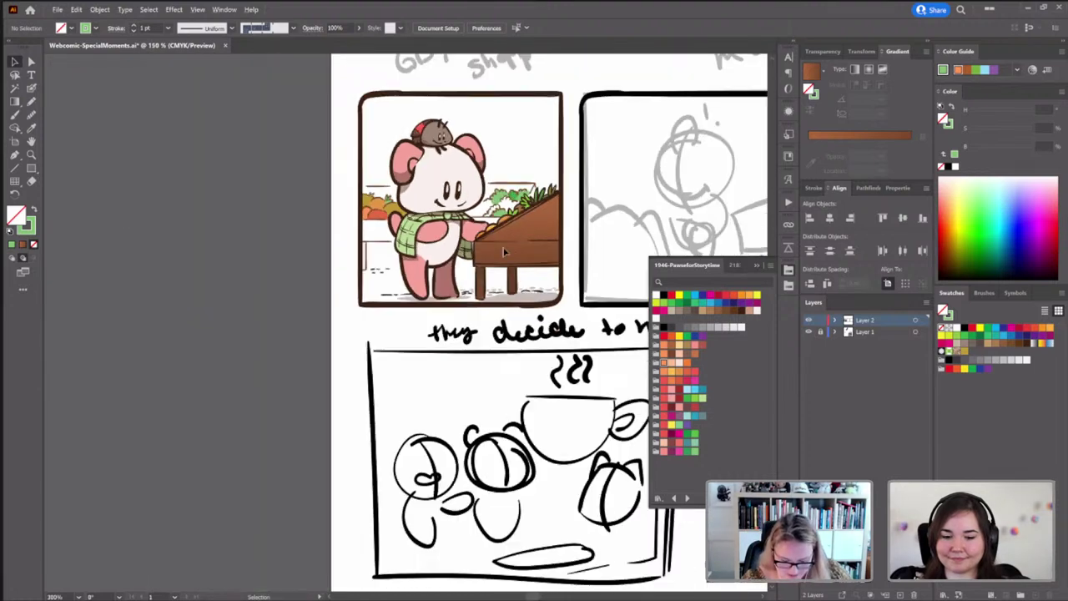
scroll(406, 329, right, 3)
key(ctrl+minus)
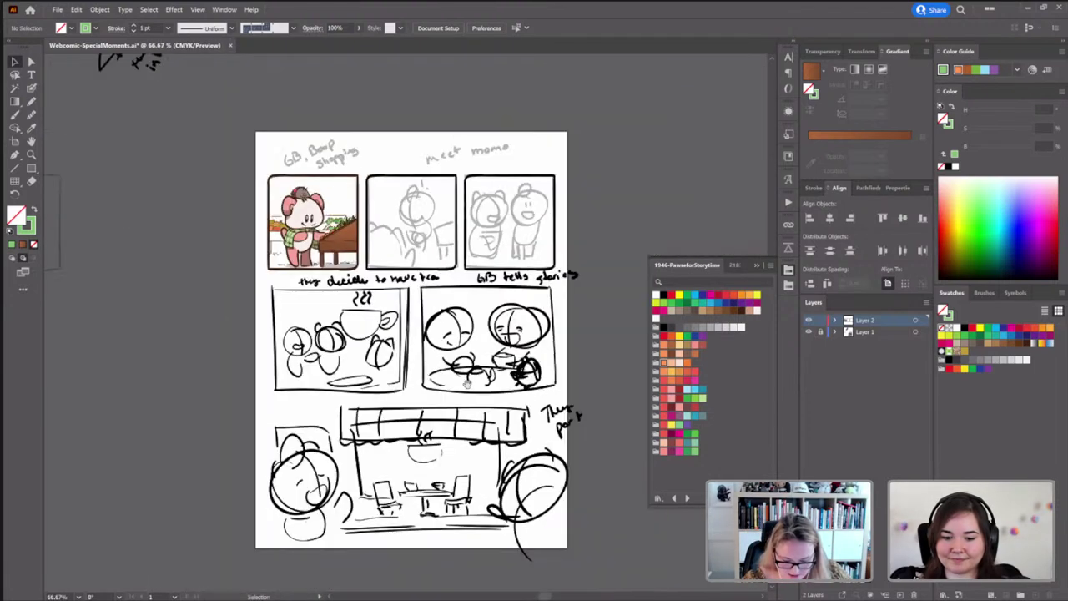
drag(467, 355, 480, 350)
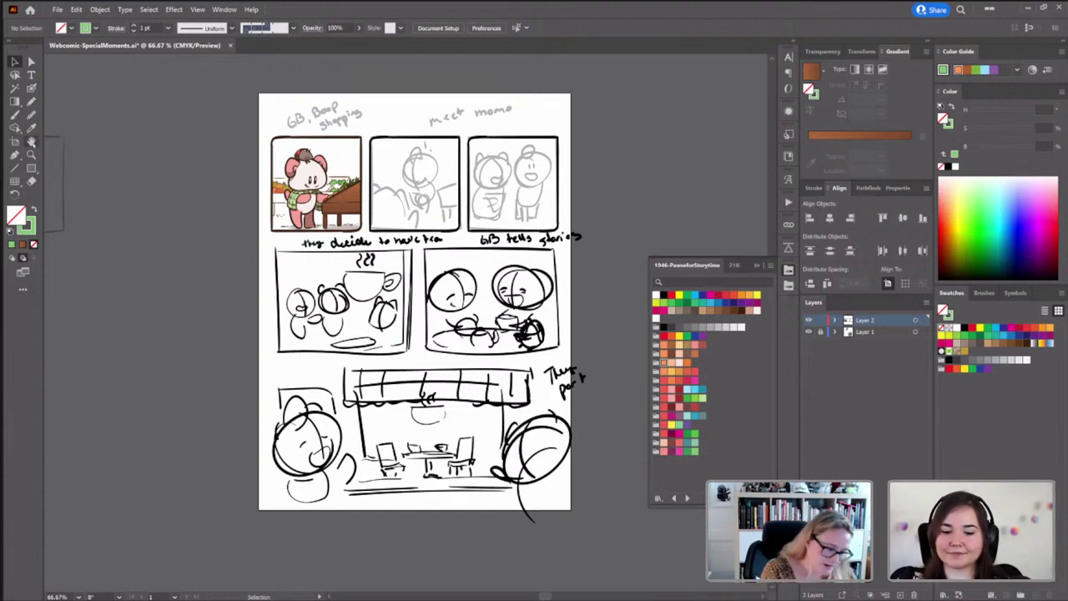
With the Artboard tool, draw a new artboard to the right of the comic page
click(15, 141)
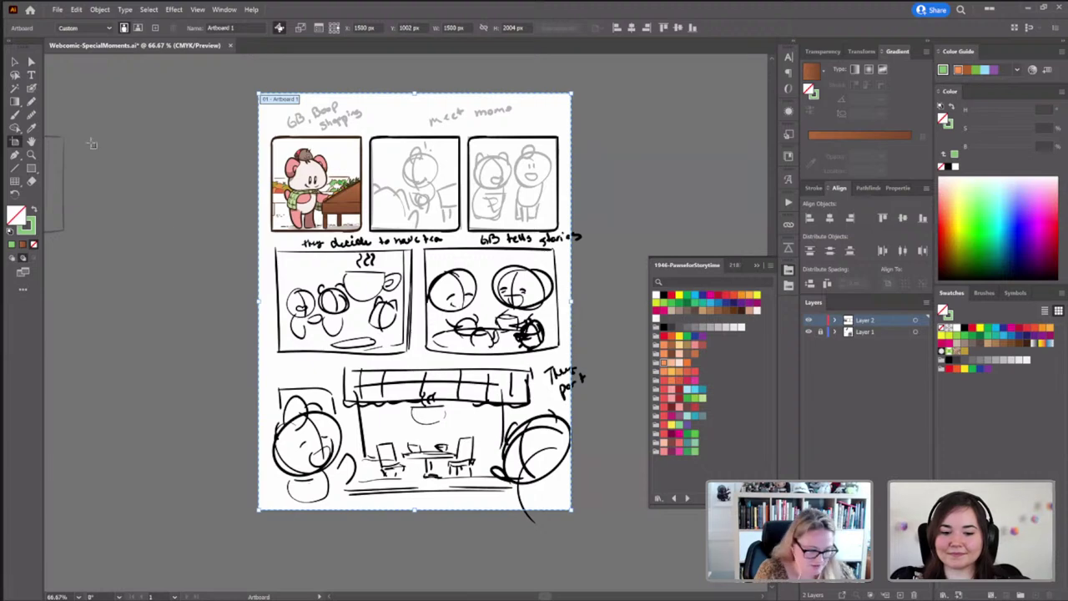
click(15, 61)
scroll(497, 424, right, 5)
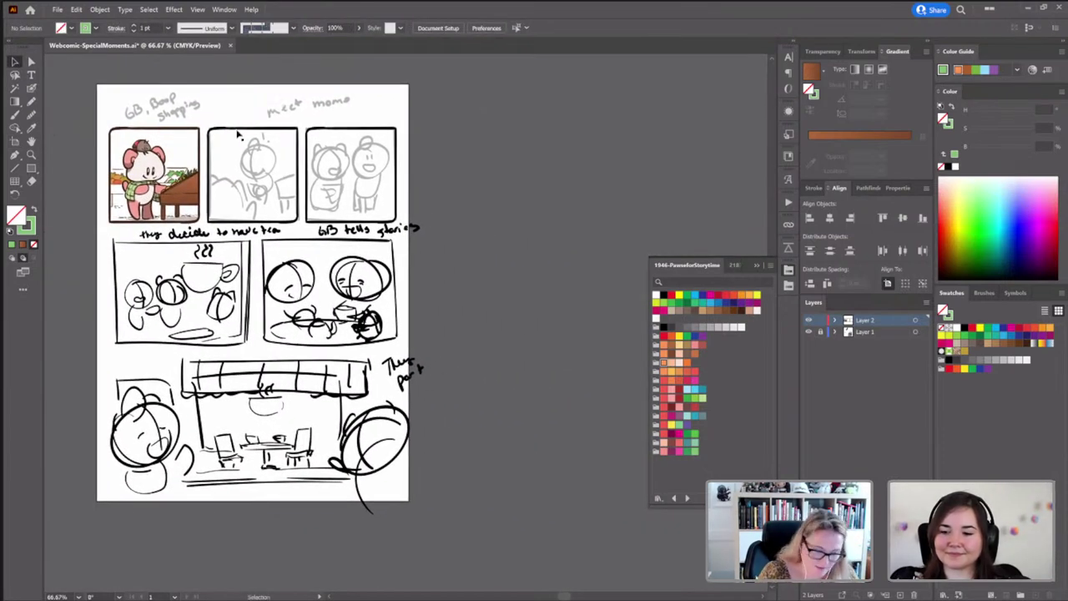
key(shift+o)
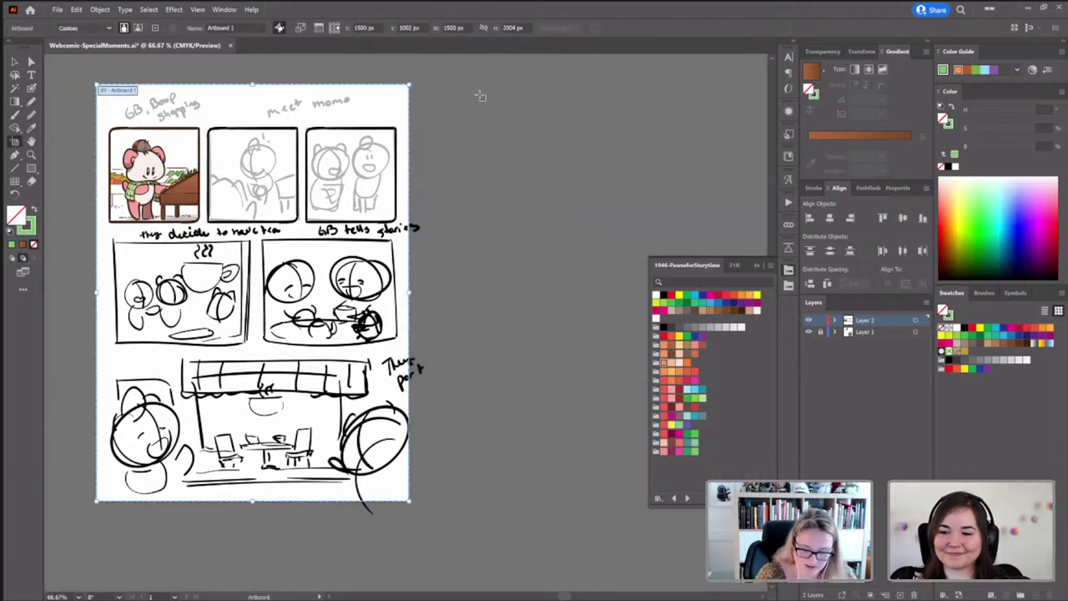
drag(477, 92, 599, 270)
key(Escape)
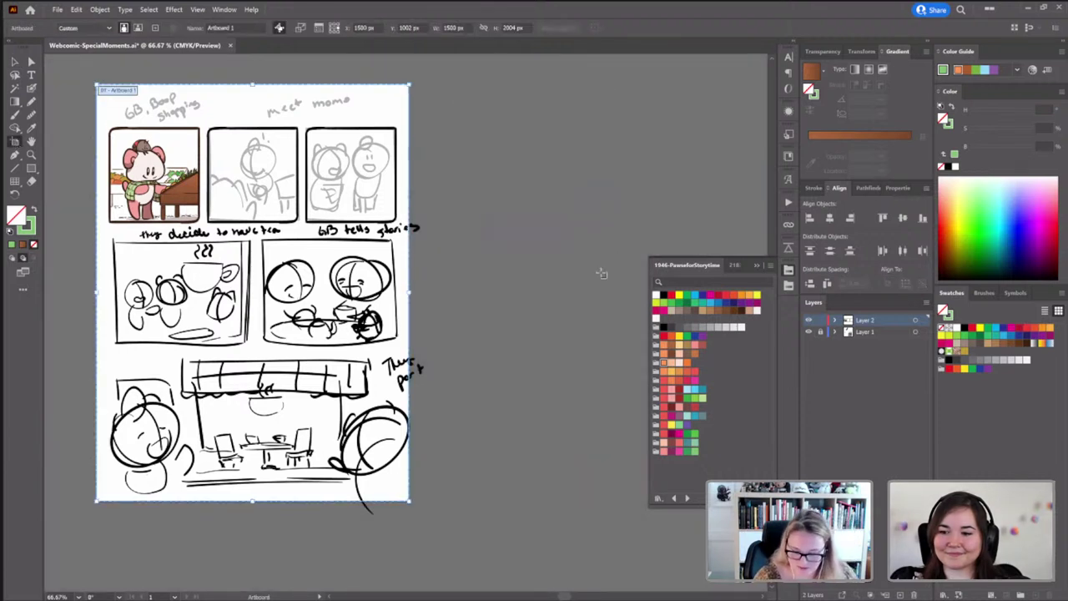
drag(478, 93, 643, 261)
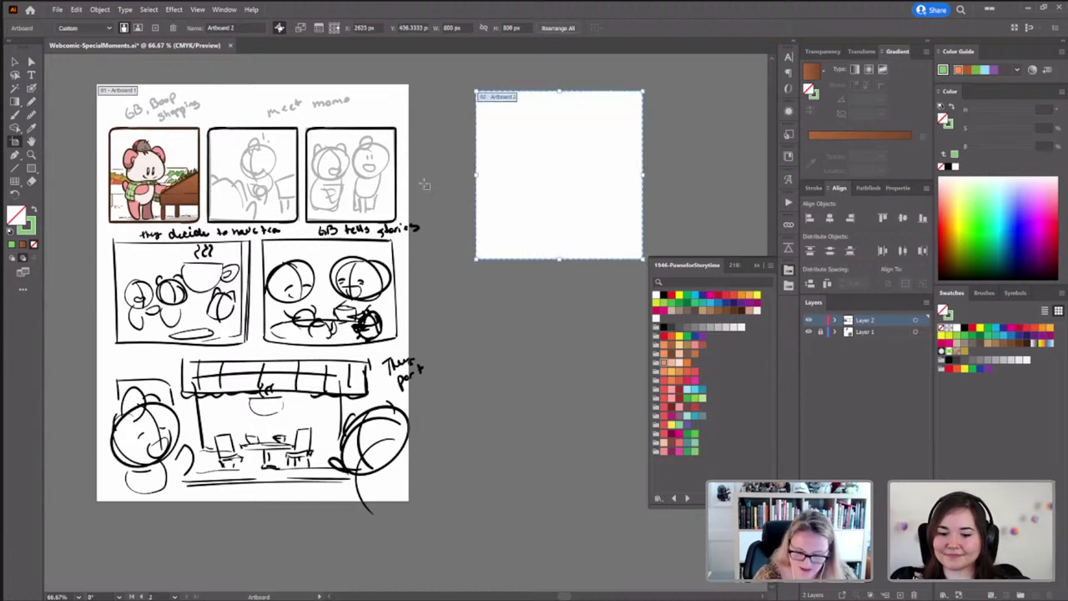
Set the new artboard's width and height to 900 px
click(452, 28)
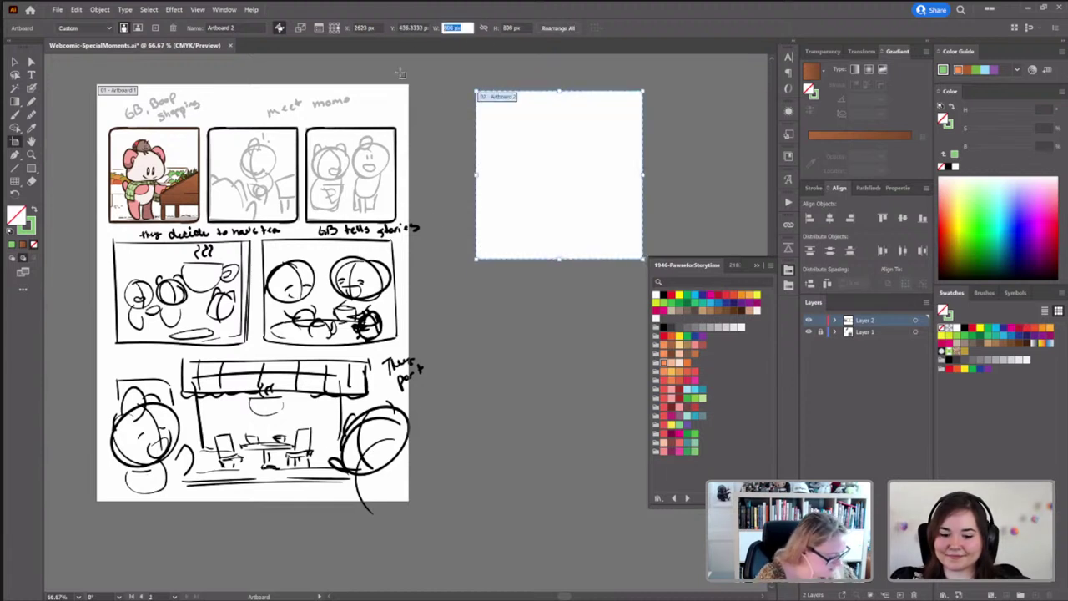
text(900)
key(Tab)
text(8)
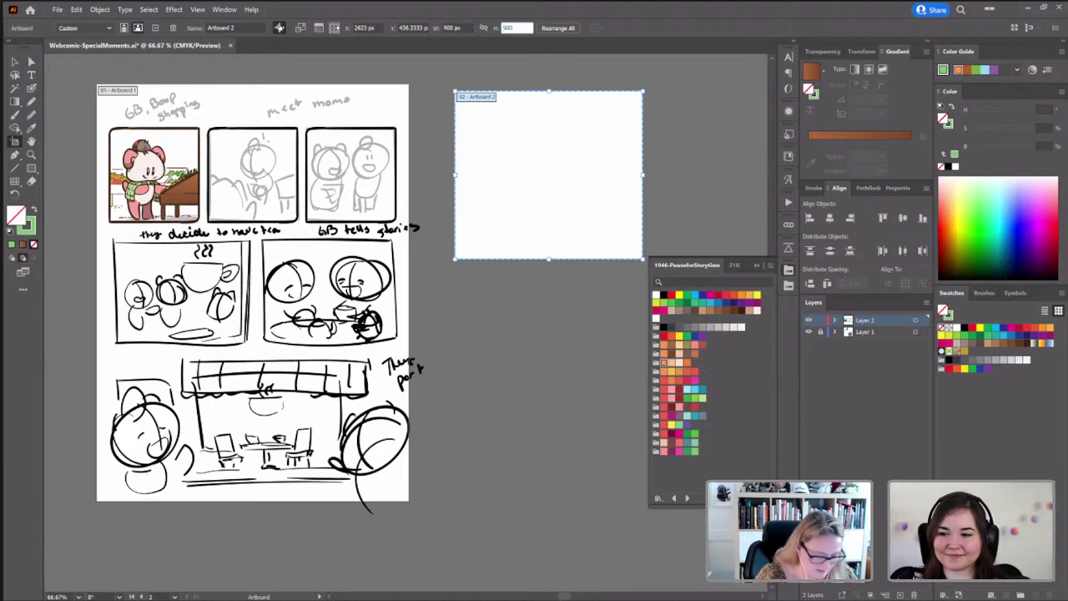
key(Return)
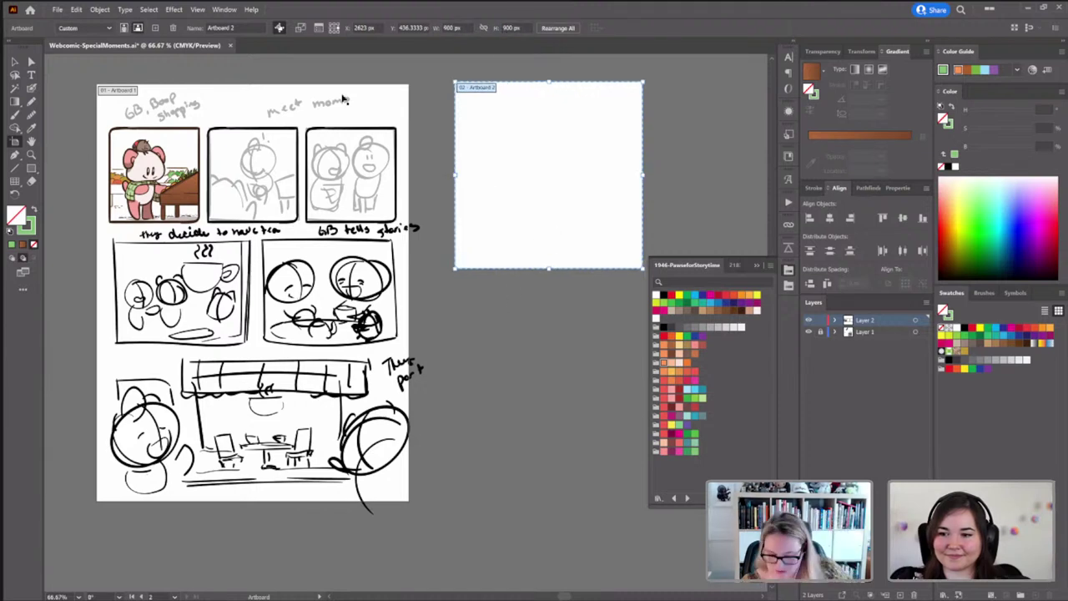
scroll(625, 279, down, 1)
drag(626, 377, 453, 351)
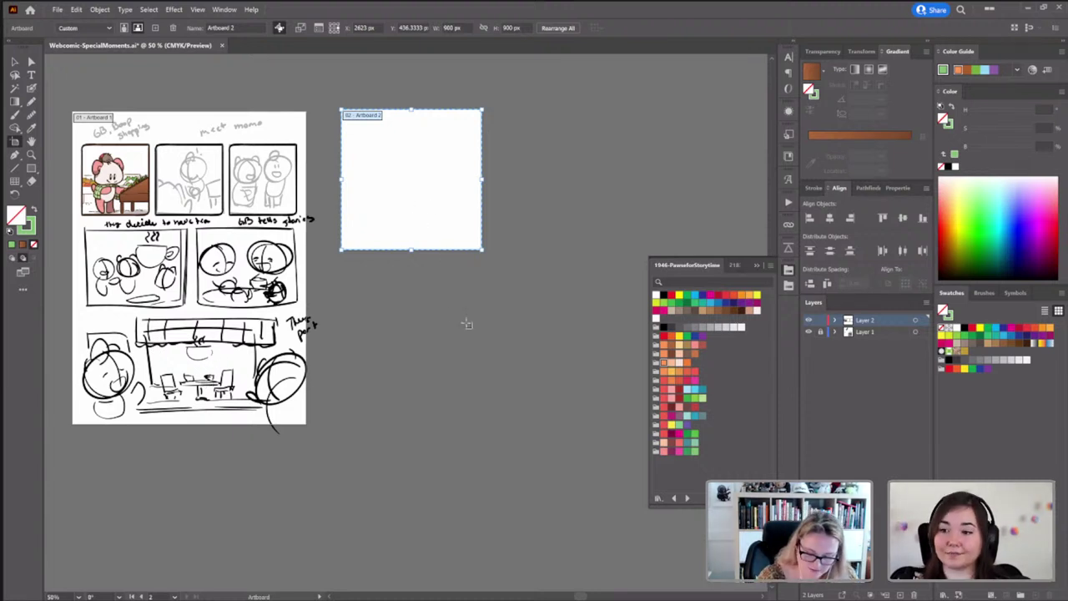
Turn on Smart Guides and Alt-drag copies of Artboard 2 into rows of three and two
click(198, 9)
click(225, 300)
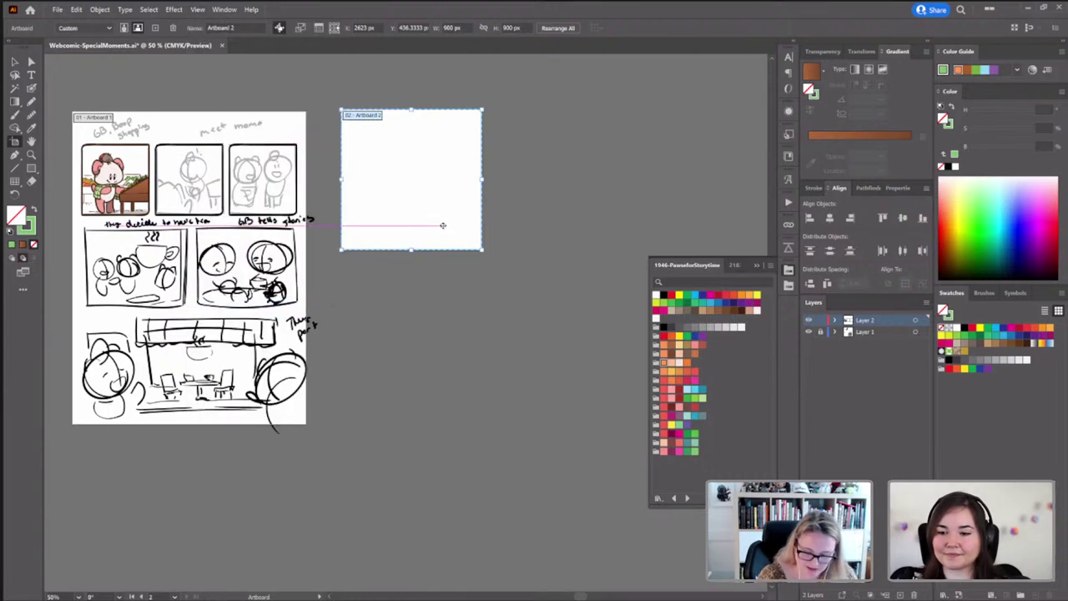
drag(442, 225, 580, 232)
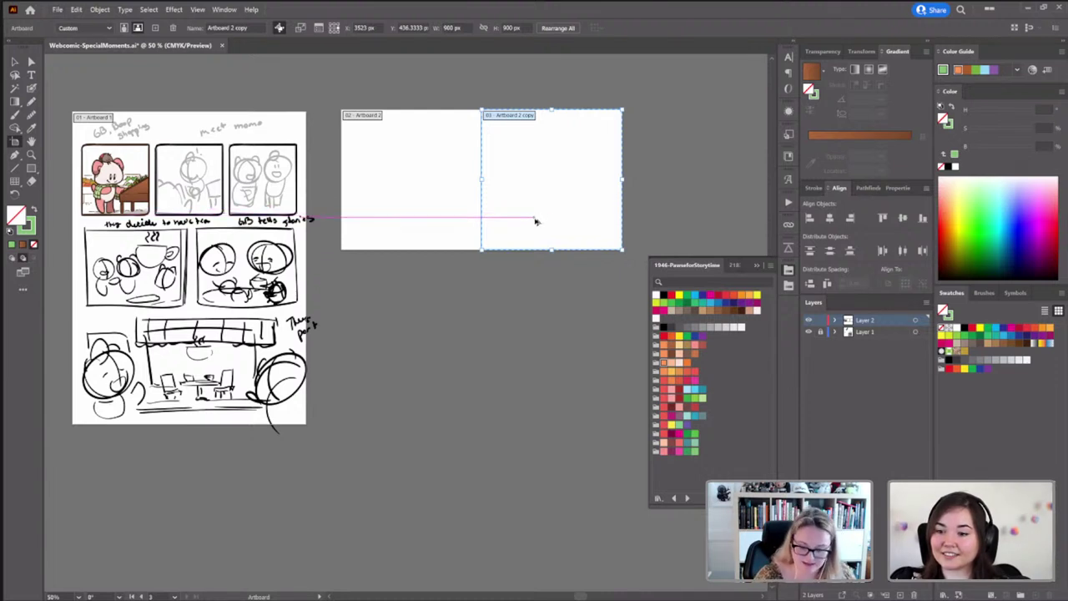
drag(534, 219, 674, 222)
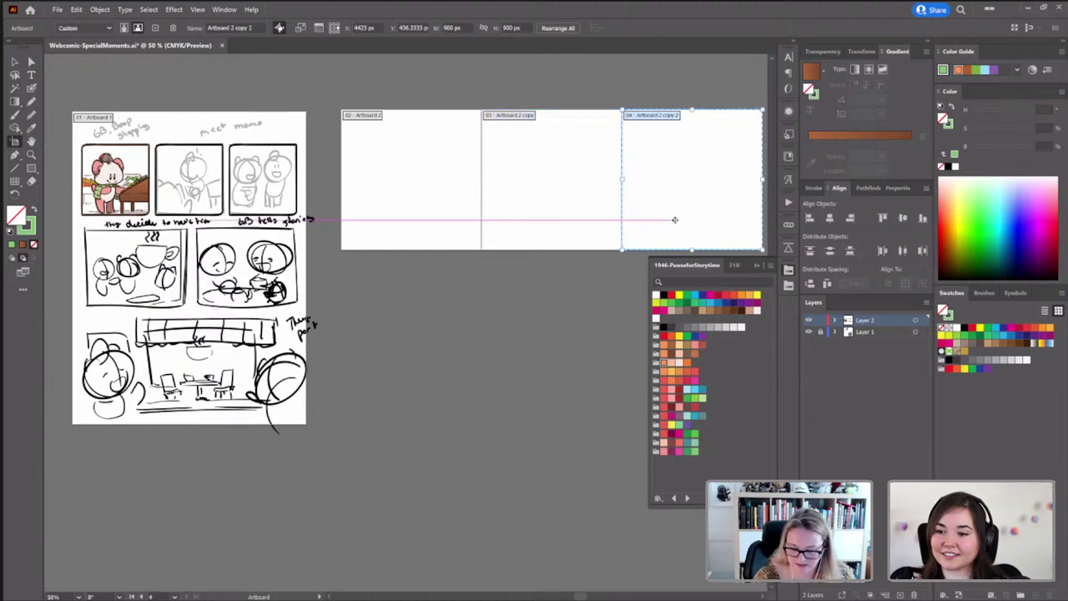
drag(567, 267, 459, 264)
drag(560, 233, 562, 427)
drag(448, 424, 586, 431)
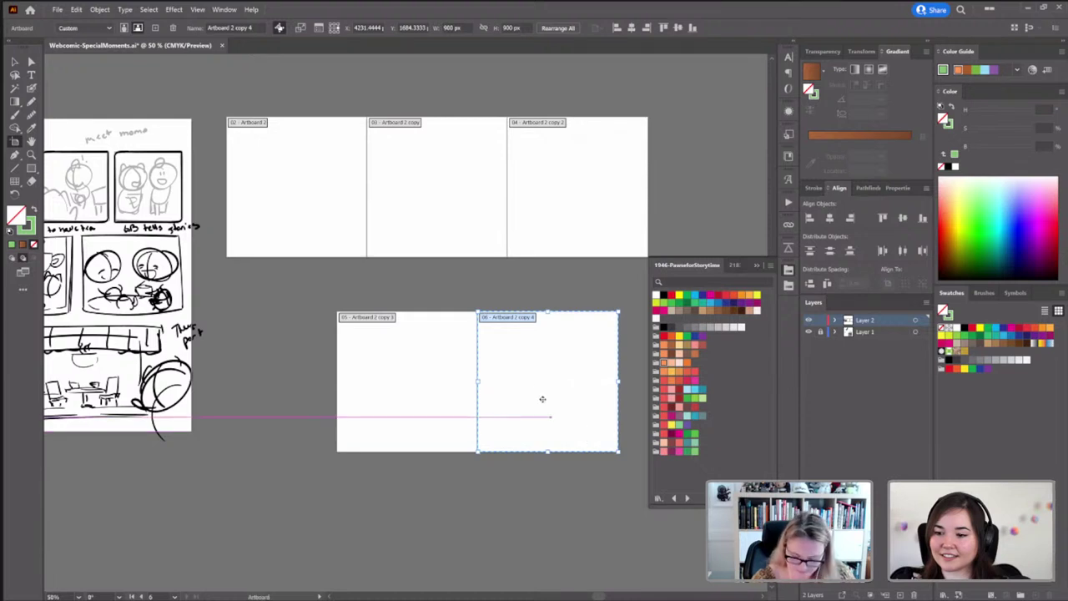
click(14, 61)
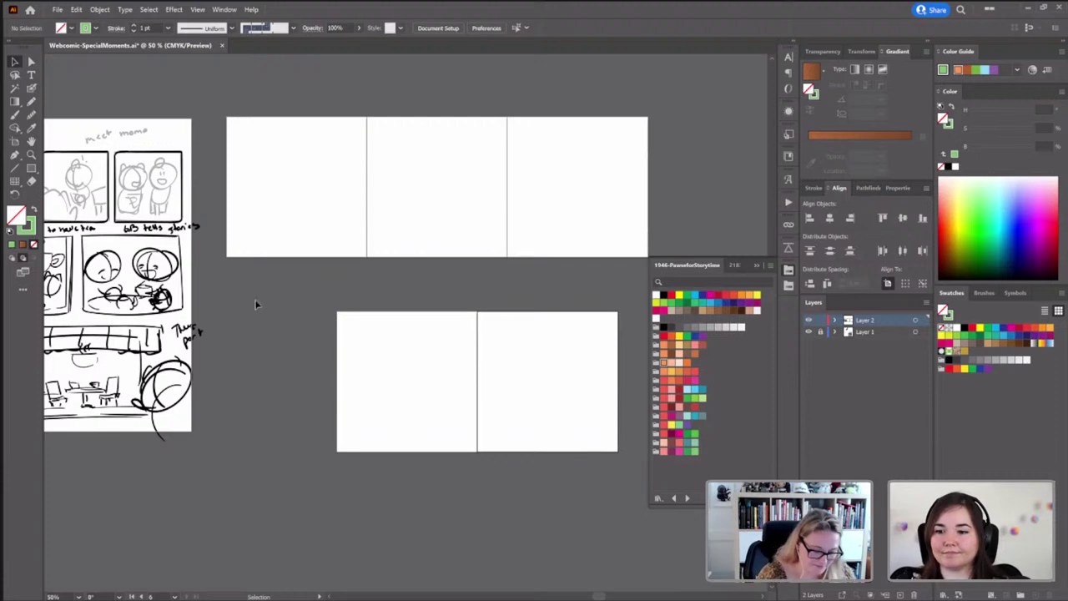
Pan across the five blank artboards and show the Libraries panel
drag(248, 336, 305, 341)
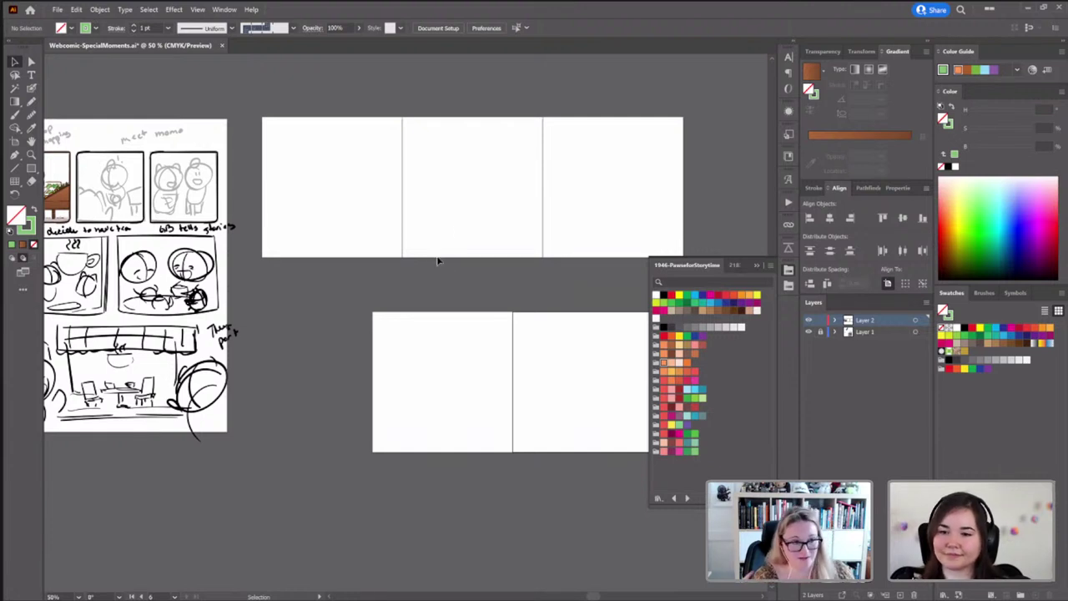
scroll(317, 417, up, 2)
scroll(425, 325, left, 3)
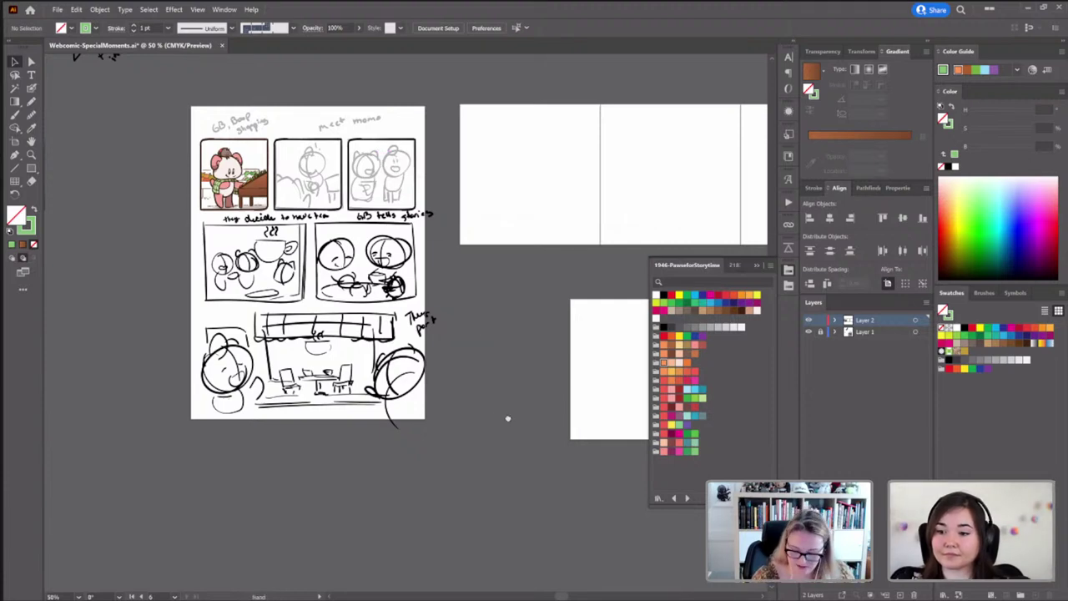
scroll(506, 420, right, 6)
scroll(428, 414, right, 3)
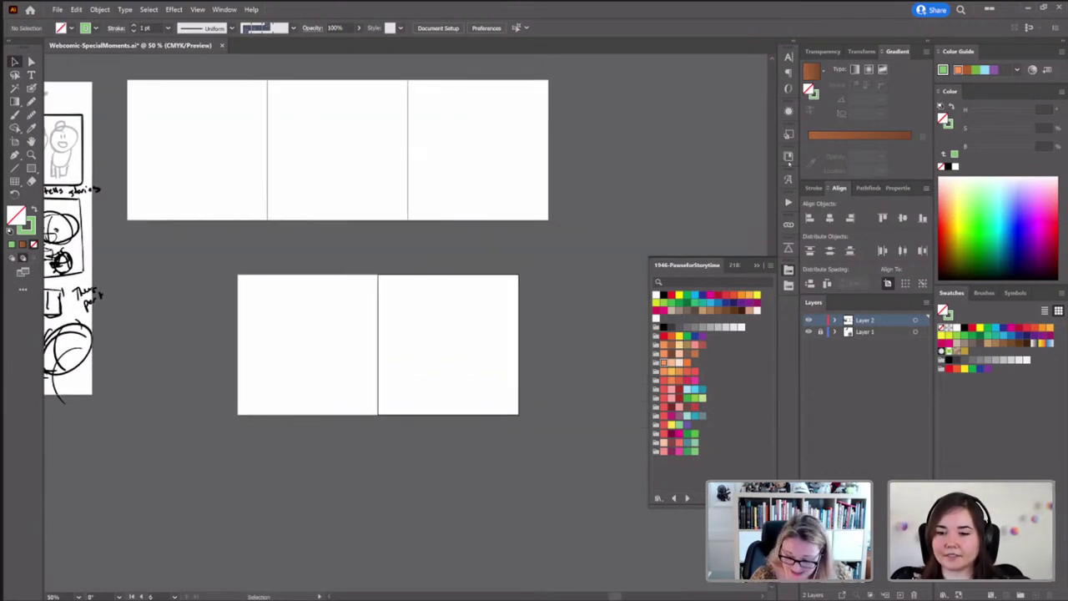
click(789, 156)
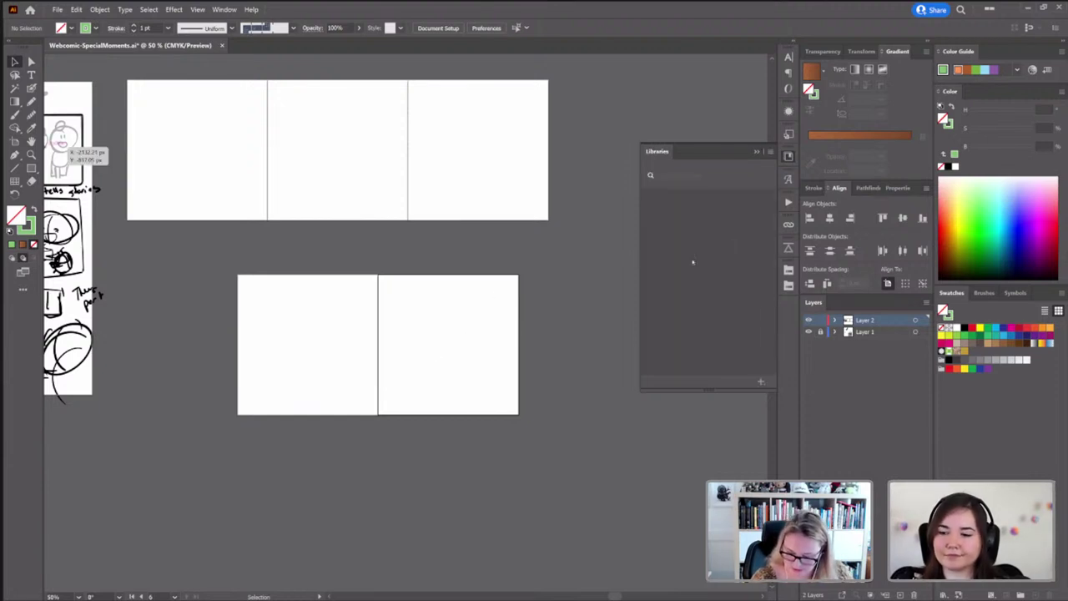
Place the Summer 2022 library image and align it to the artboard's left and top edges
drag(732, 284, 427, 322)
click(429, 327)
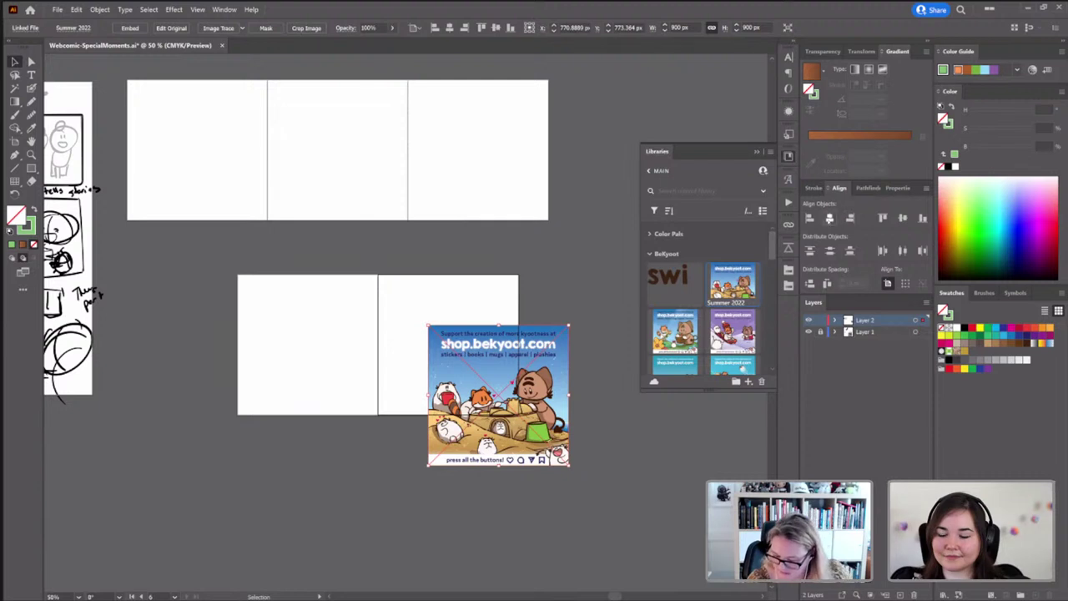
click(831, 217)
click(850, 219)
click(432, 438)
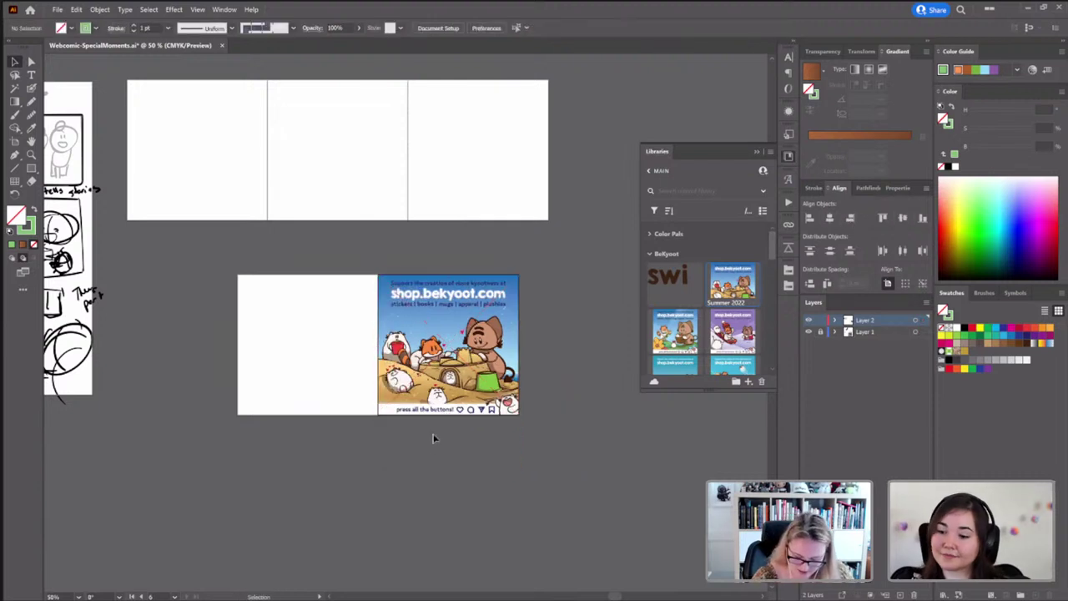
scroll(533, 349, up, 2)
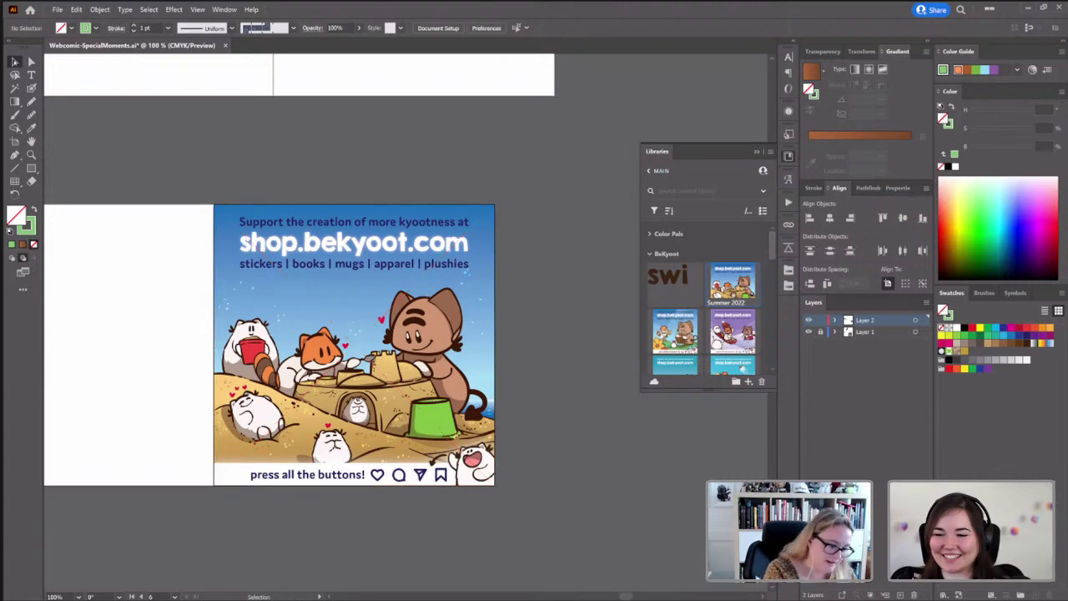
key(ctrl+shift+Escape)
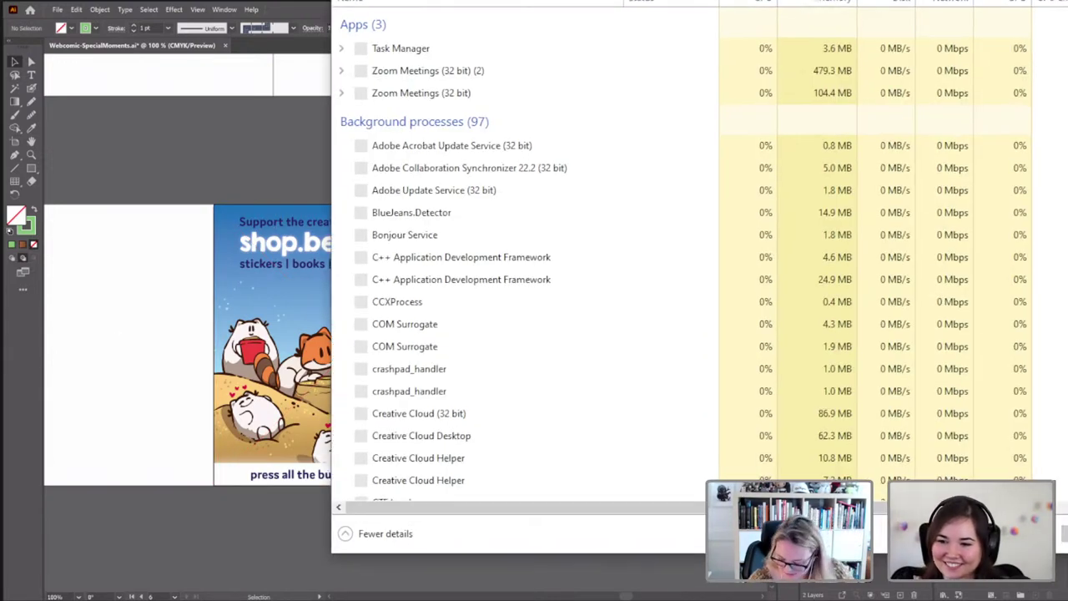
Dismiss Task Manager and bring the Illustrator document back to the front
key(alt+Tab)
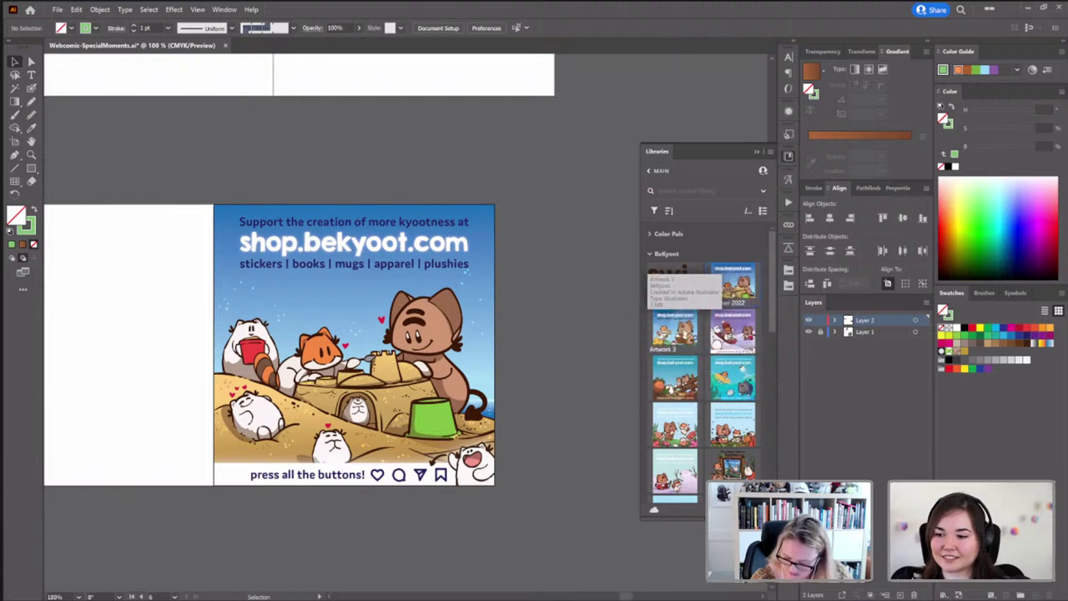
Discard the extra Summer 2022 drag and move the shop image just right of the artboard
drag(732, 284, 499, 421)
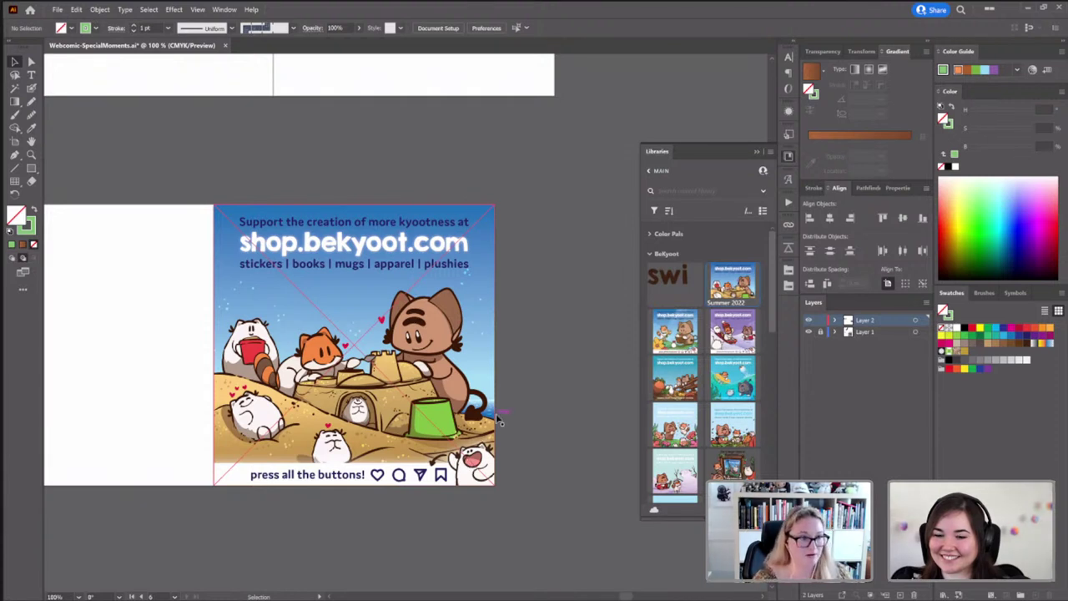
drag(499, 421, 762, 152)
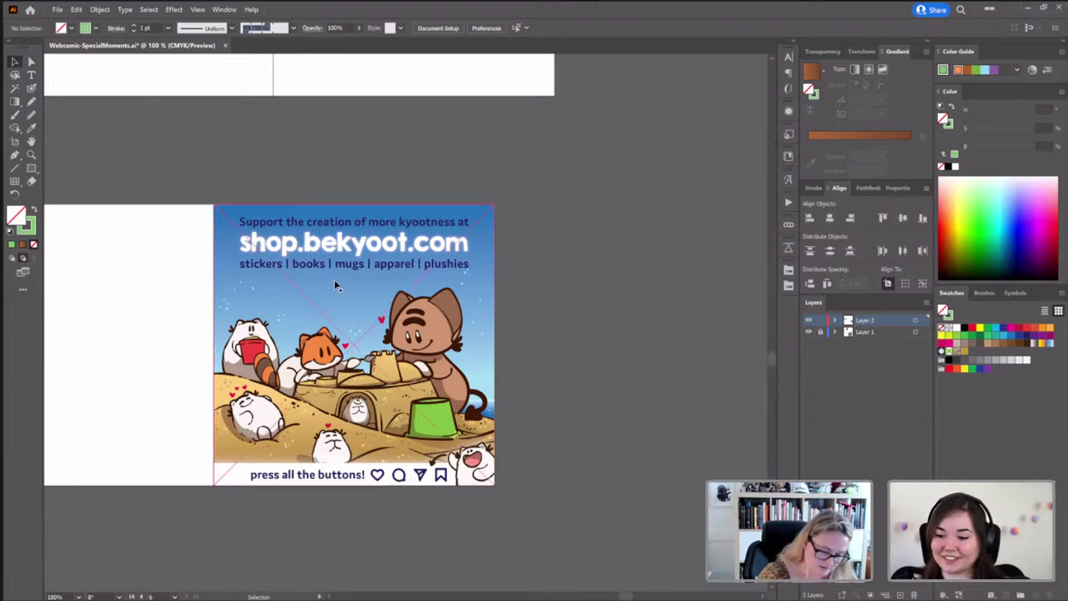
drag(335, 285, 615, 301)
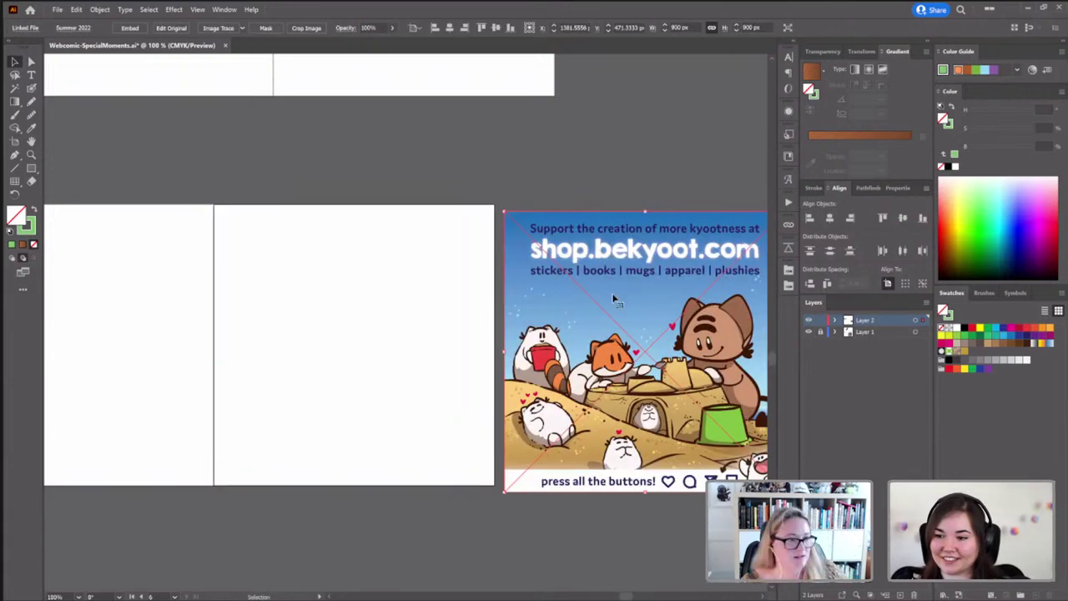
scroll(439, 256, down, 2)
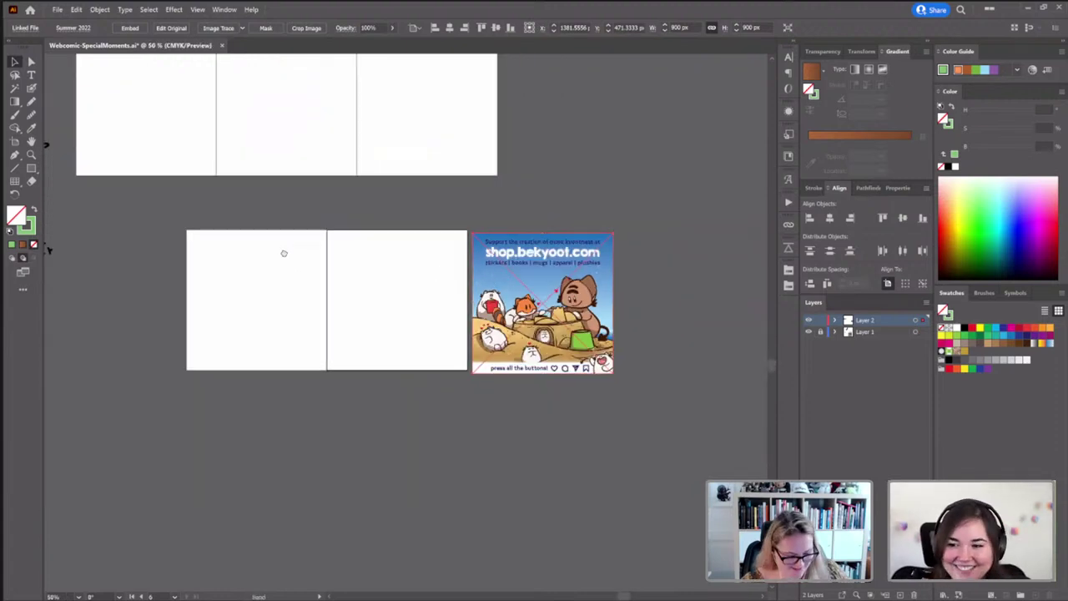
scroll(283, 253, left, 5)
Navigate back to the comic page and enter the first panel's group
scroll(265, 209, up, 1)
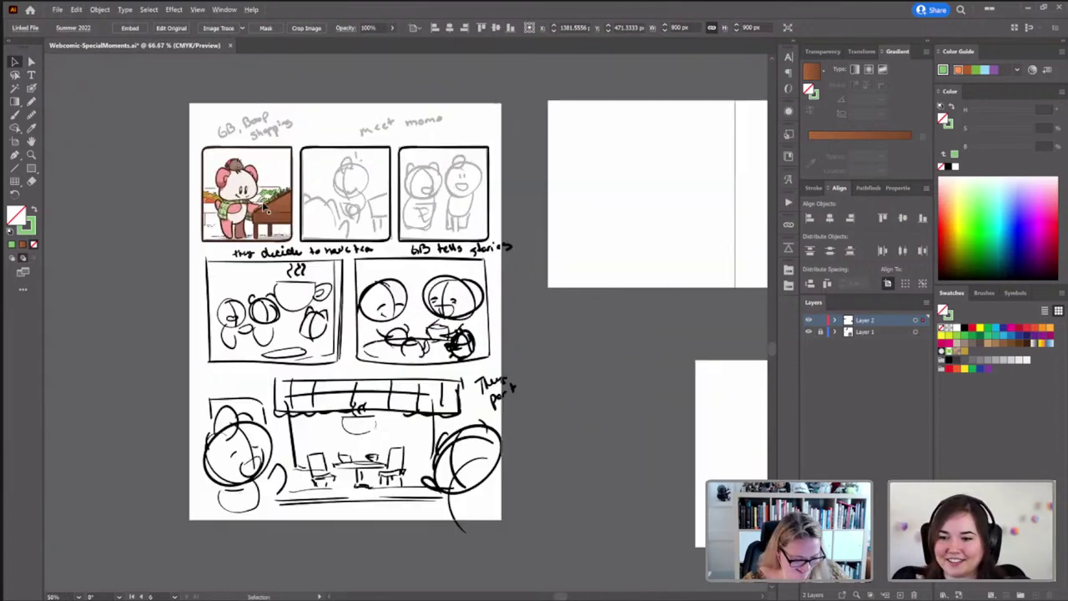
scroll(265, 209, up, 2)
scroll(265, 209, left, 3)
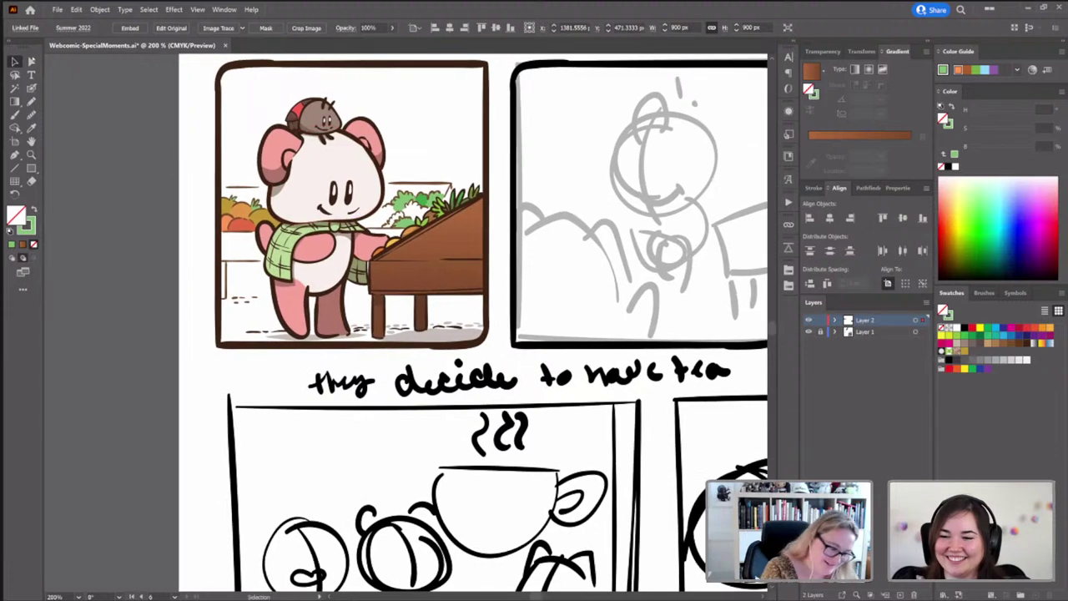
double_click(440, 187)
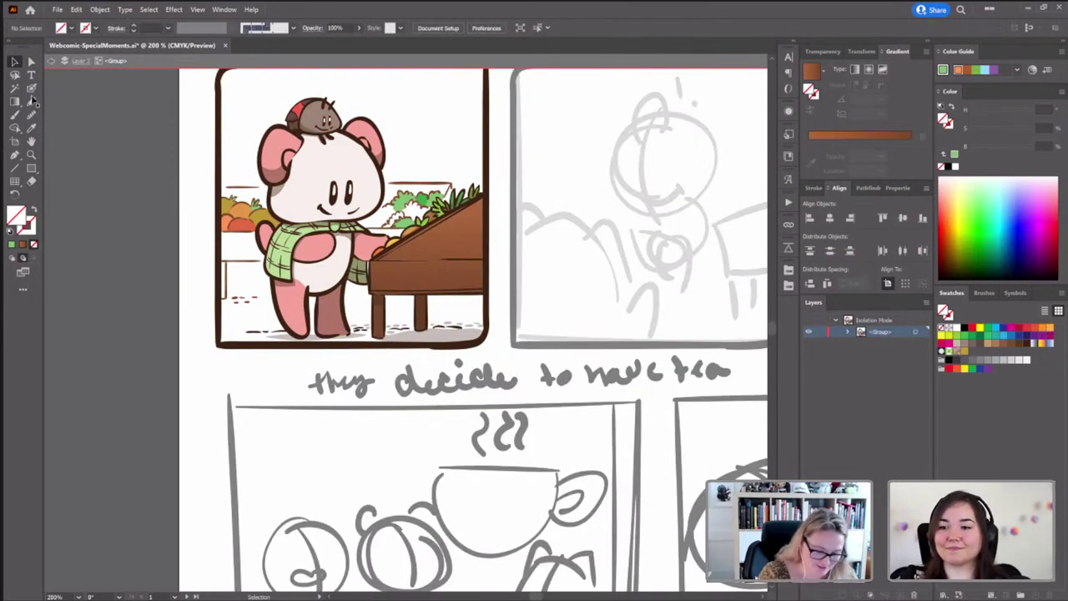
Toggle Smart Guides, then isolate the nested shelf and background group for editing
click(197, 9)
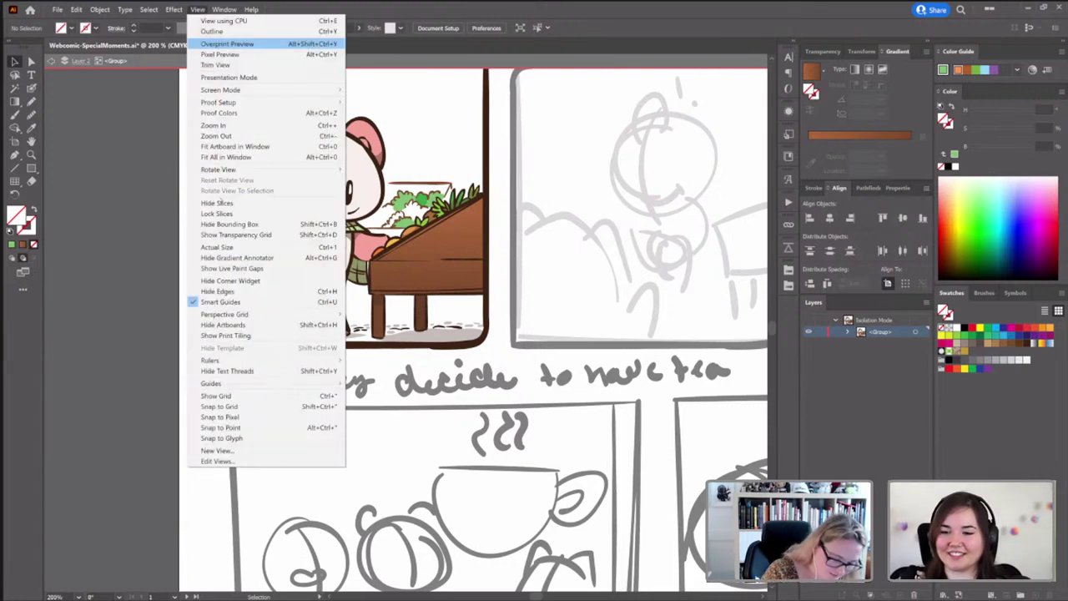
click(221, 301)
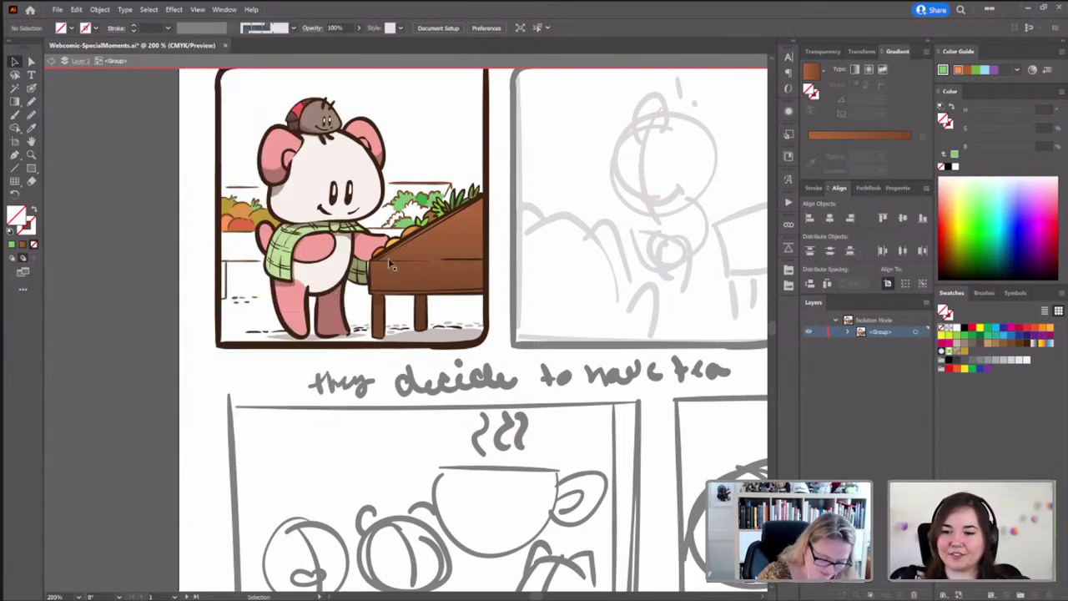
click(446, 189)
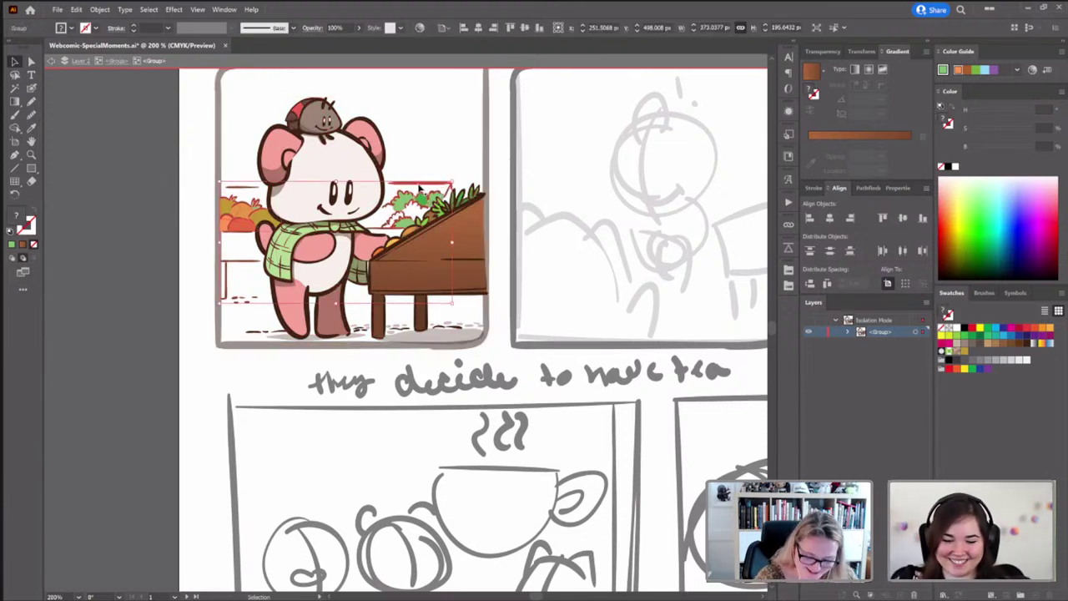
double_click(420, 190)
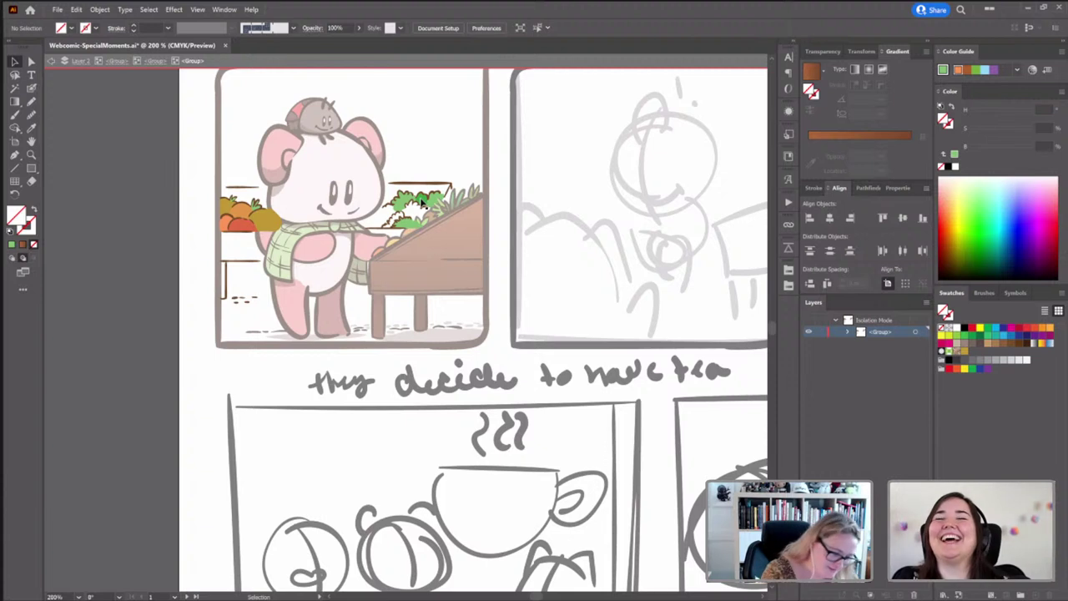
Pick a green from 1946-PawsForStorytime, stroke the lettuce, and shift it brighter and yellower
key(b)
drag(486, 328, 452, 288)
click(788, 269)
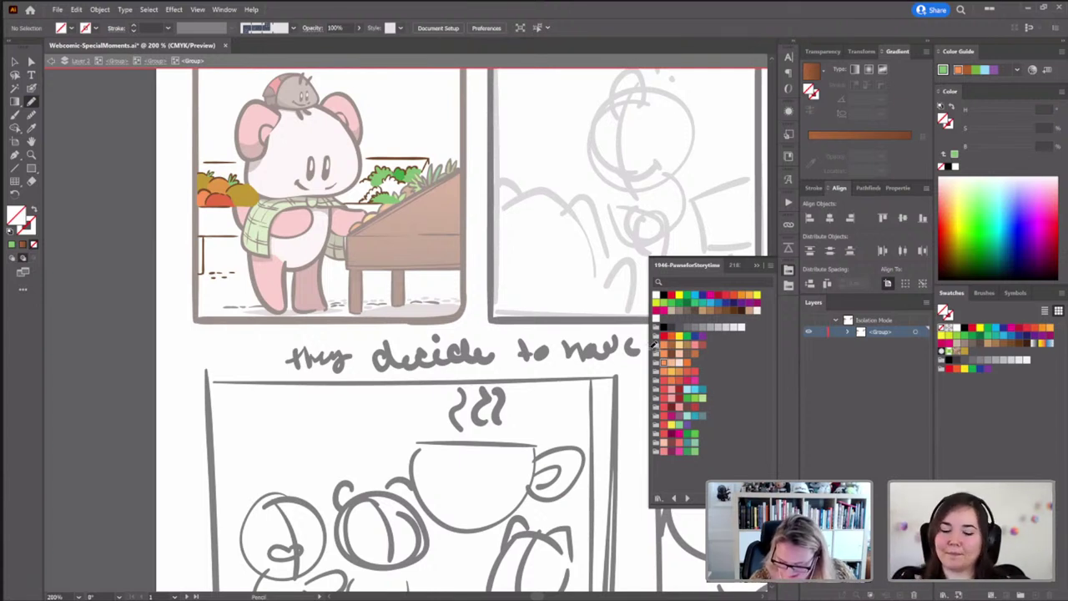
click(694, 398)
drag(409, 177, 386, 180)
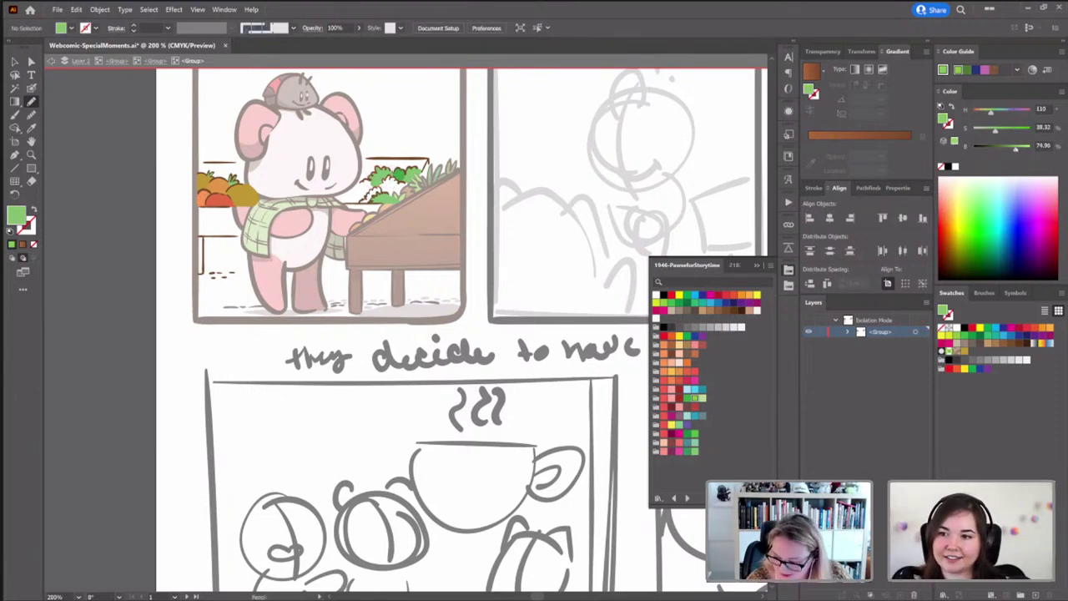
drag(1015, 149, 1009, 149)
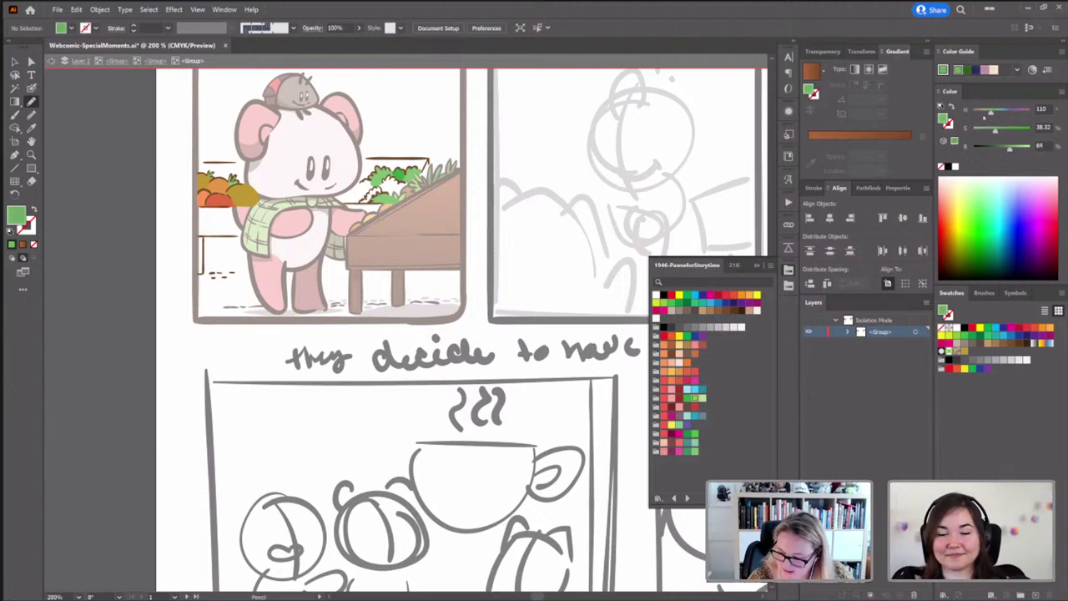
drag(990, 112, 997, 131)
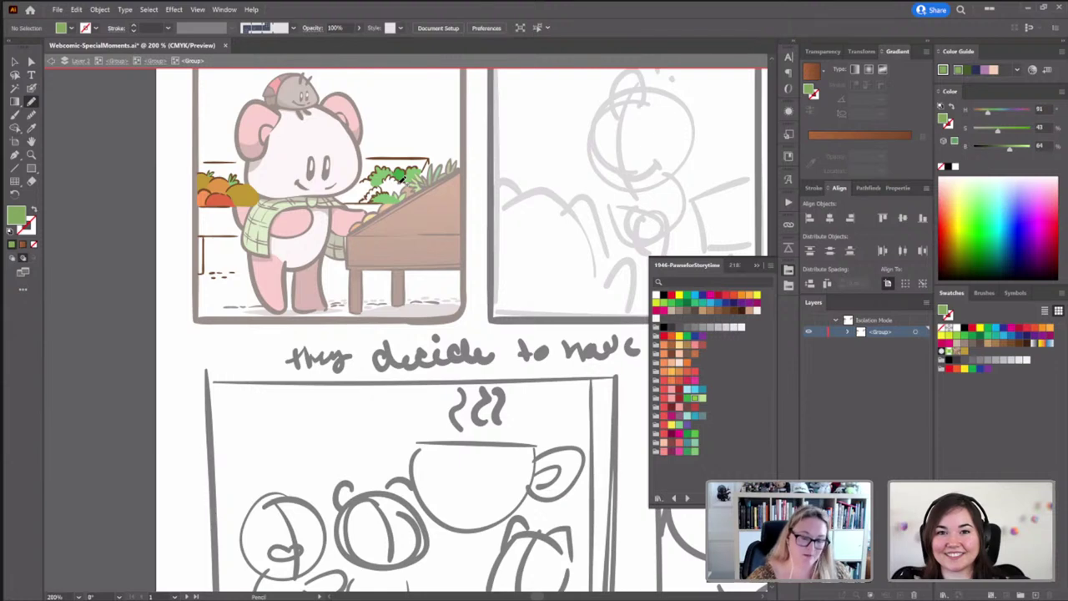
Draw green Pencil fill shapes over and behind the lettuce leaves
scroll(384, 180, up, 3)
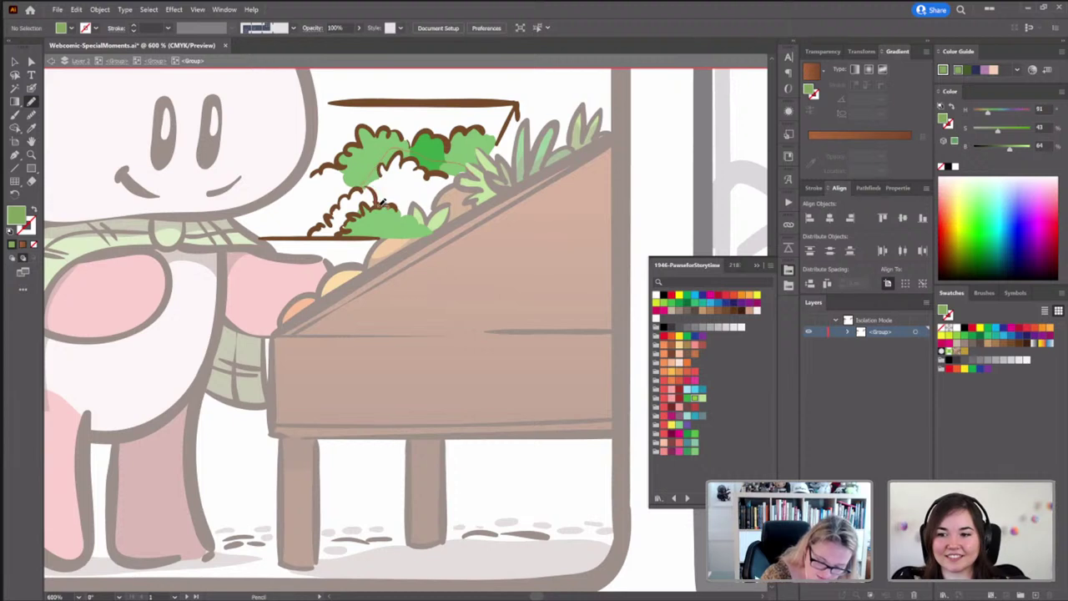
mouse_move(406, 221)
mouse_down()
mouse_move(428, 230)
mouse_move(481, 183)
mouse_move(467, 179)
mouse_up()
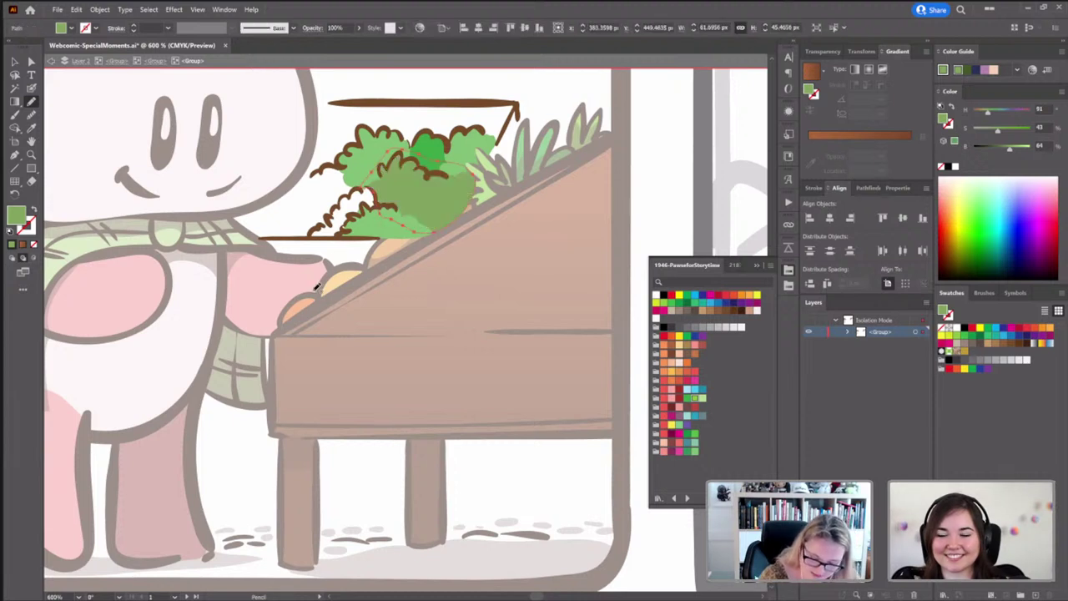
key(ctrl+shift+a)
drag(326, 248, 372, 259)
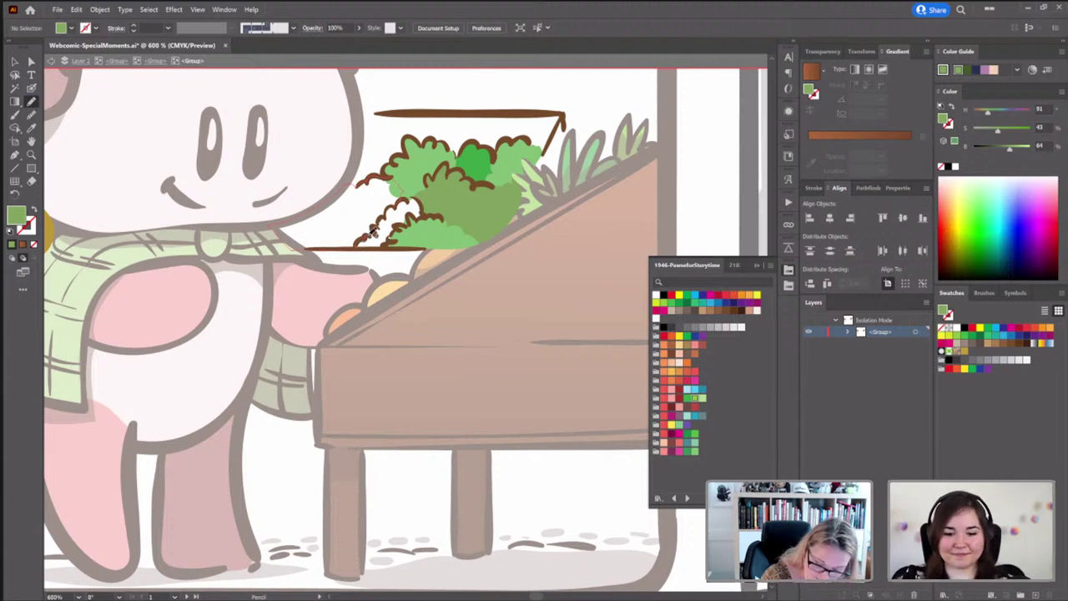
drag(380, 218, 402, 200)
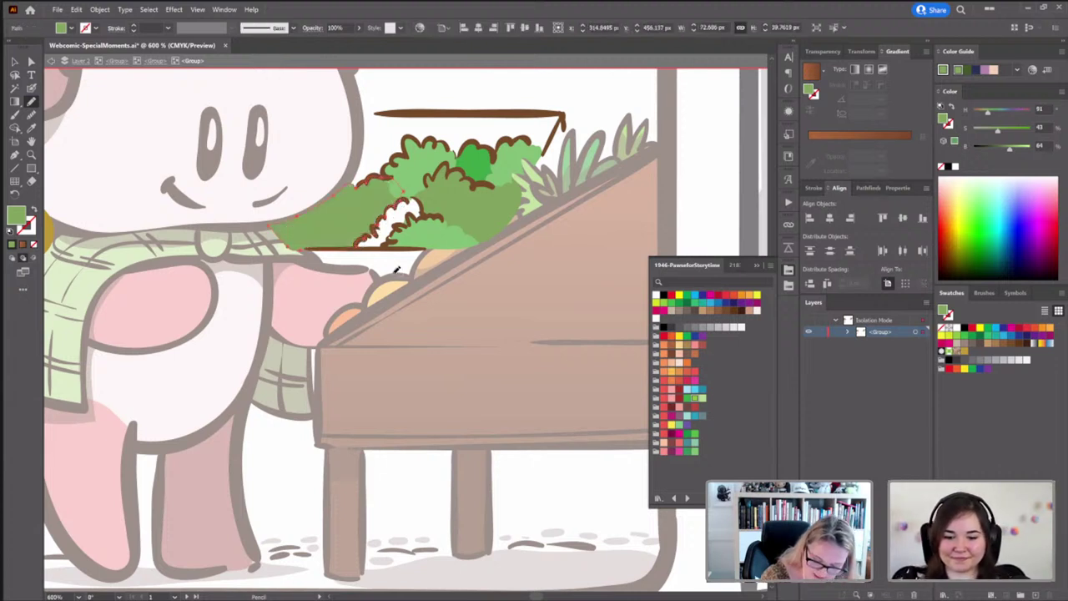
ctrl+click(482, 165)
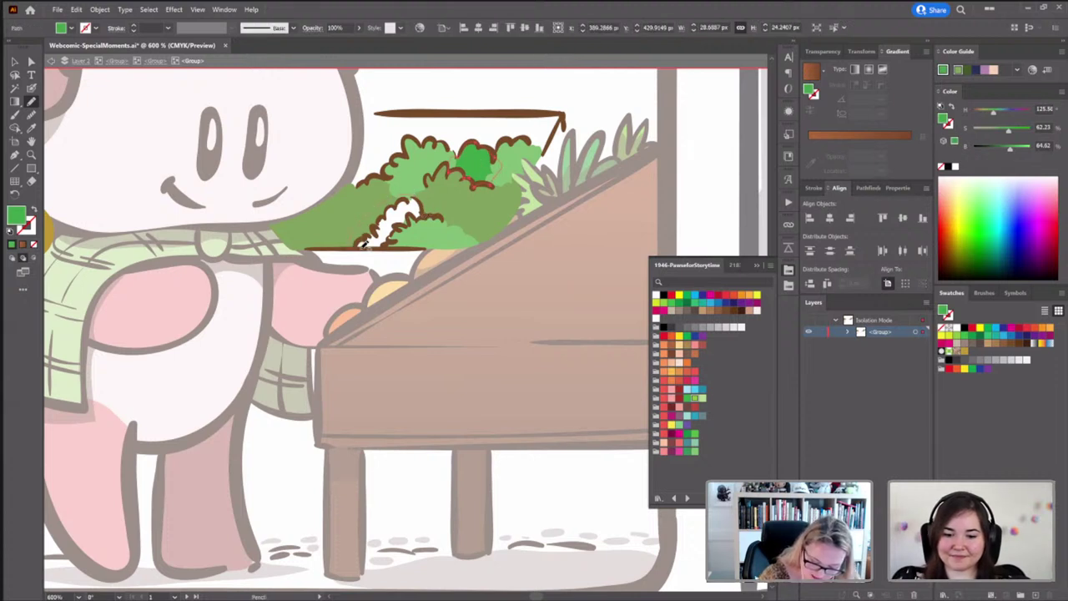
ctrl+click(426, 216)
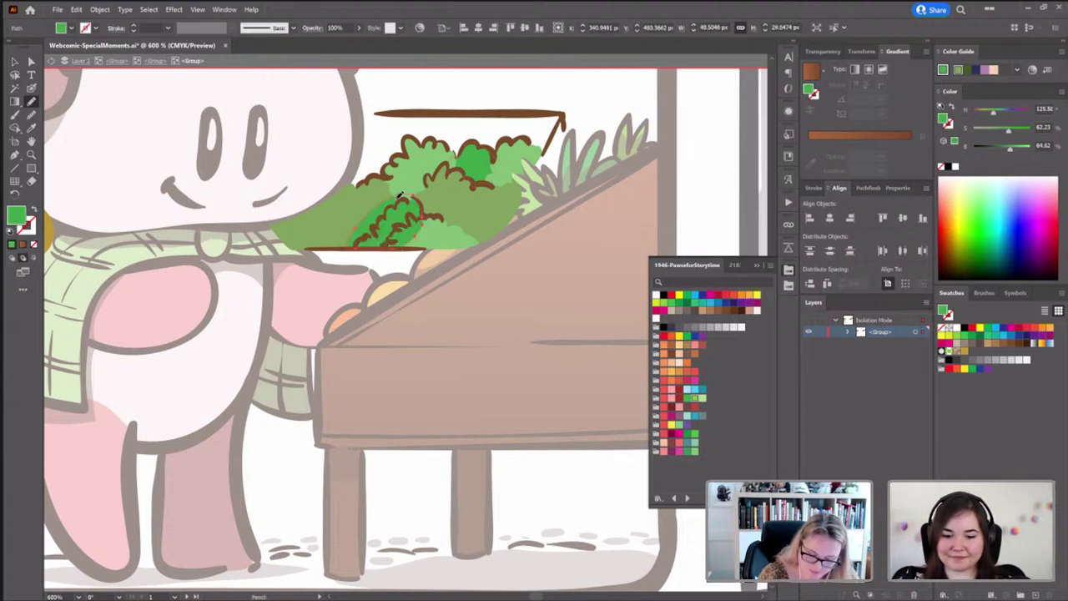
ctrl+click(436, 209)
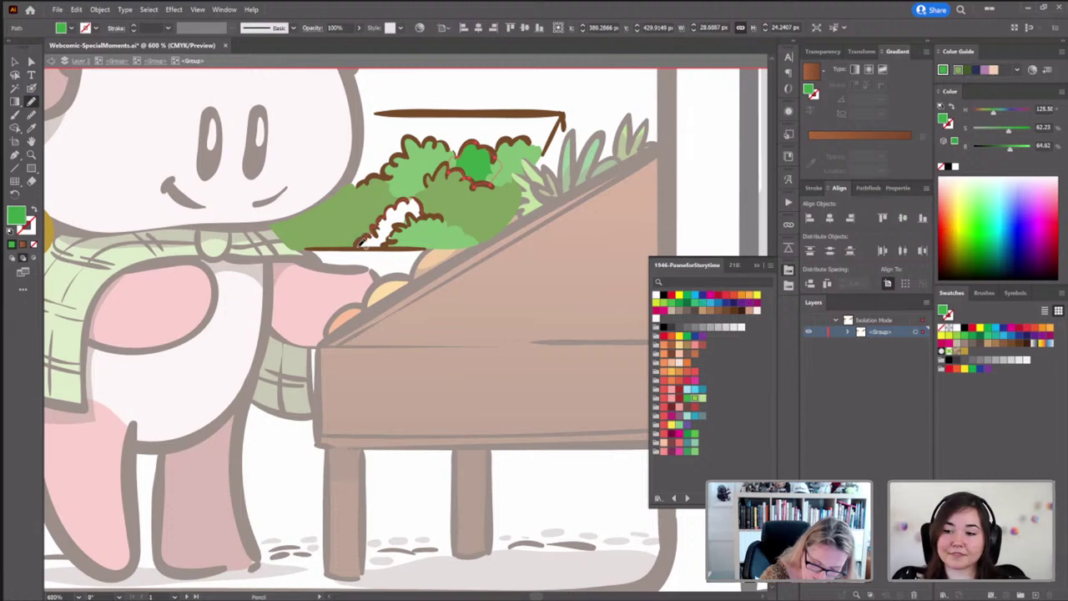
Cover the white gap with a scribbled leaf shape and fix its anchor points
drag(385, 240, 433, 212)
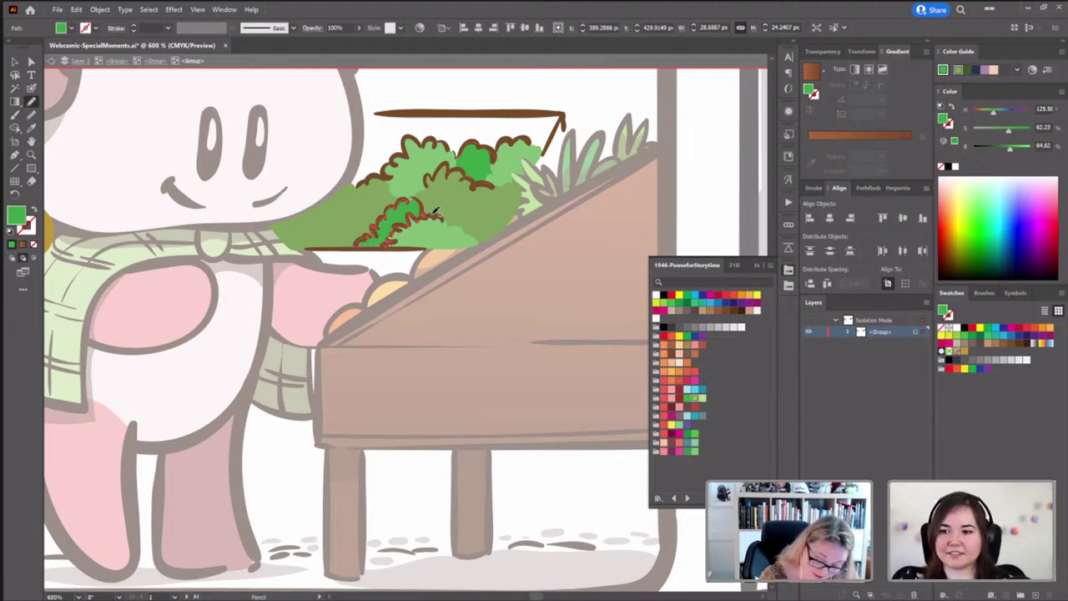
key(a)
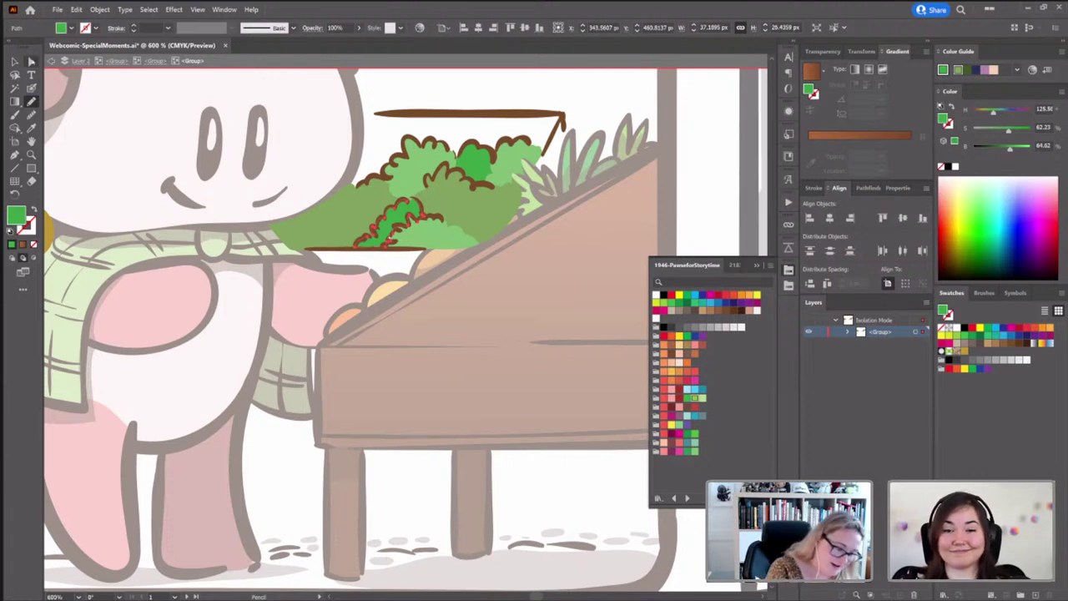
click(377, 247)
click(559, 104)
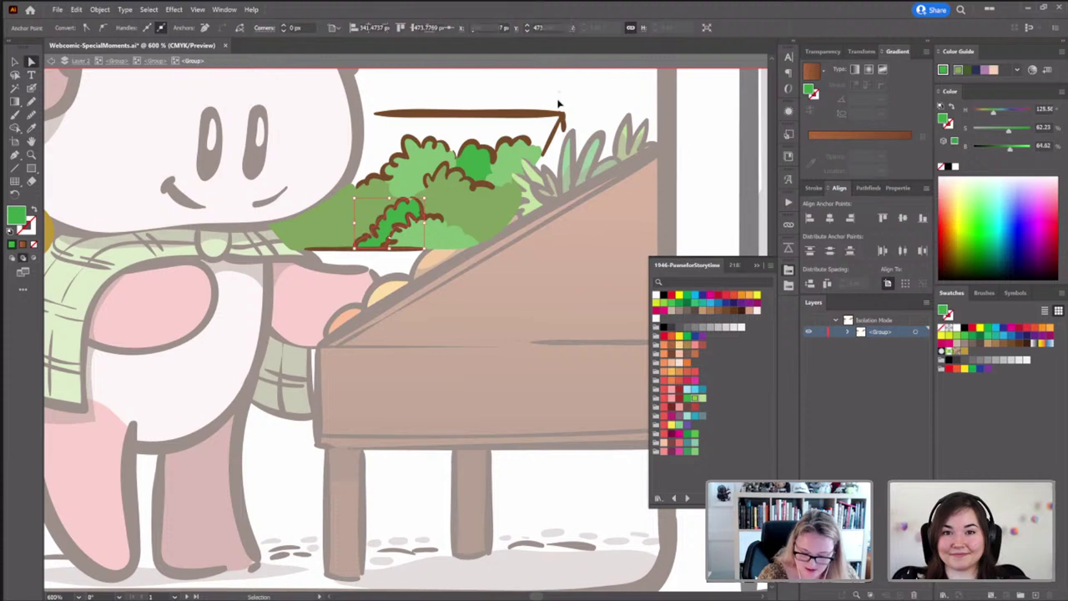
click(425, 250)
key(shift+b)
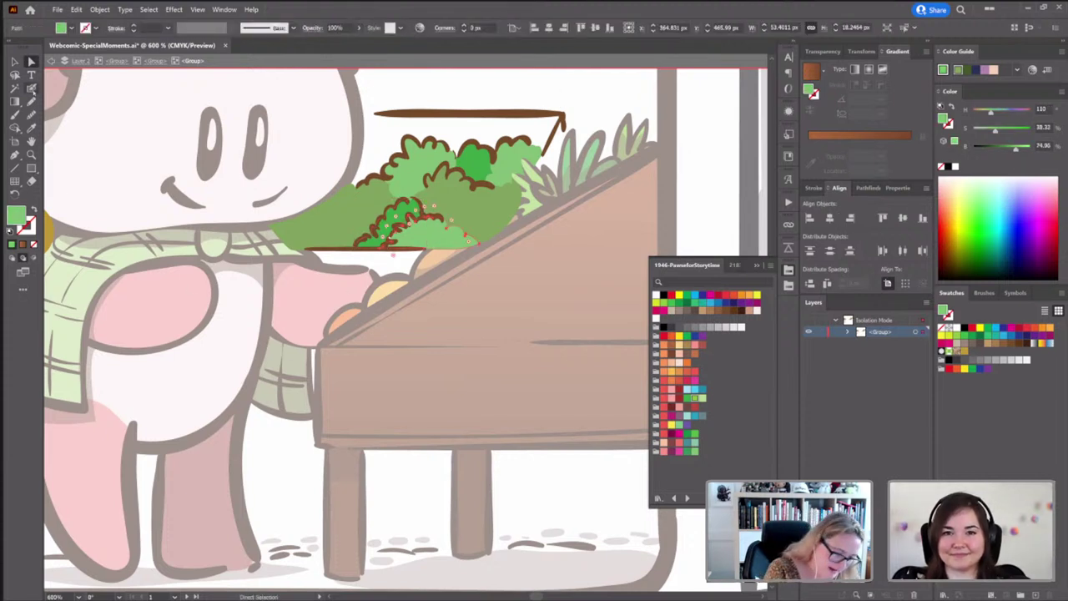
key(ctrl+shift+a)
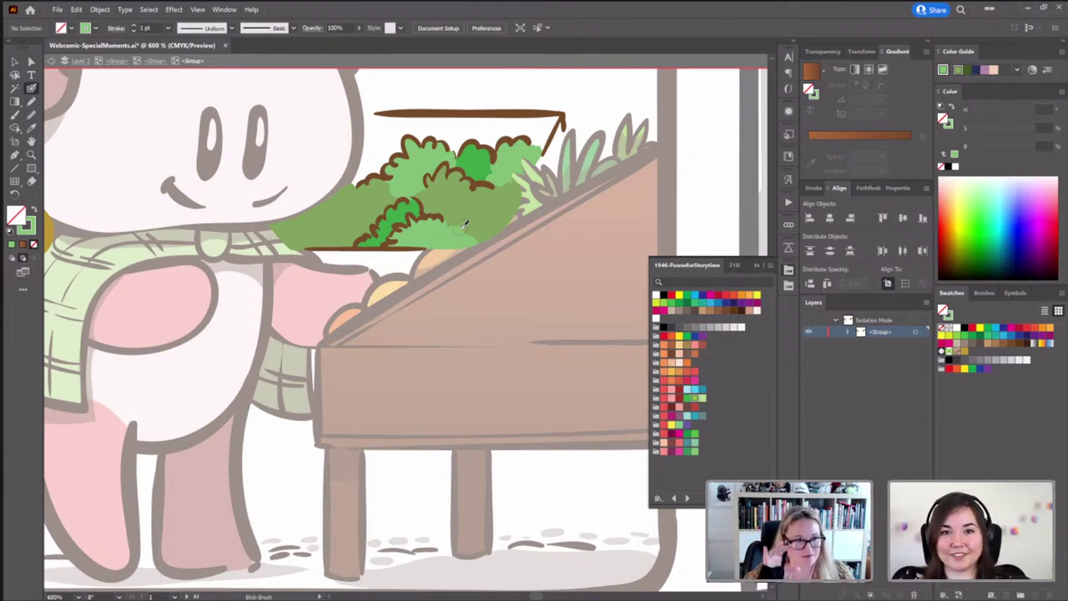
Return to the Pencil and zoom out to 300% so the whole first panel shows
key(n)
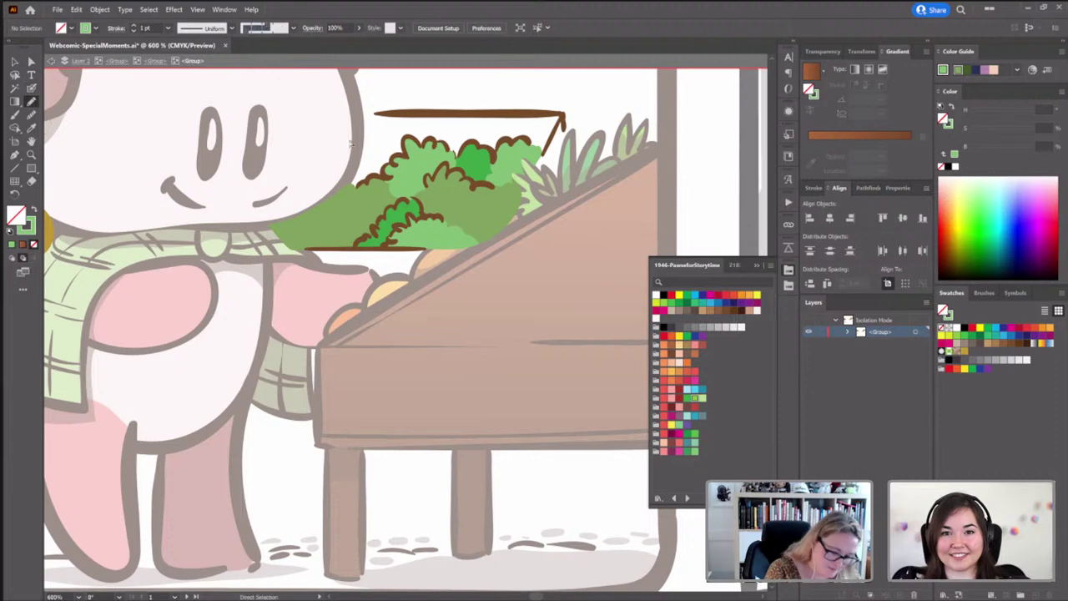
key(ctrl+minus)
key(ctrl+minus)
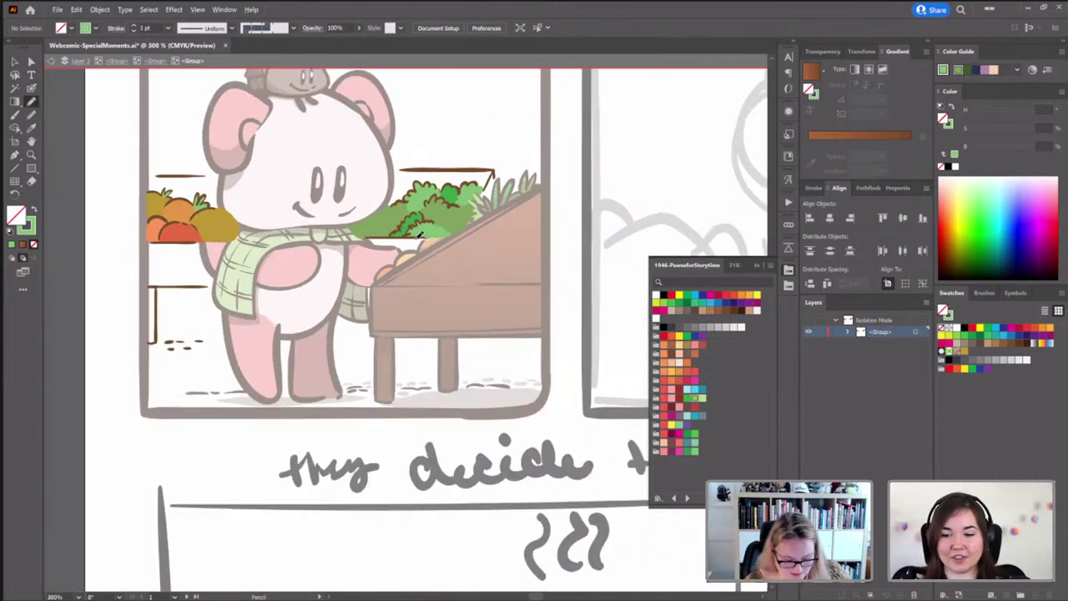
drag(314, 348, 365, 364)
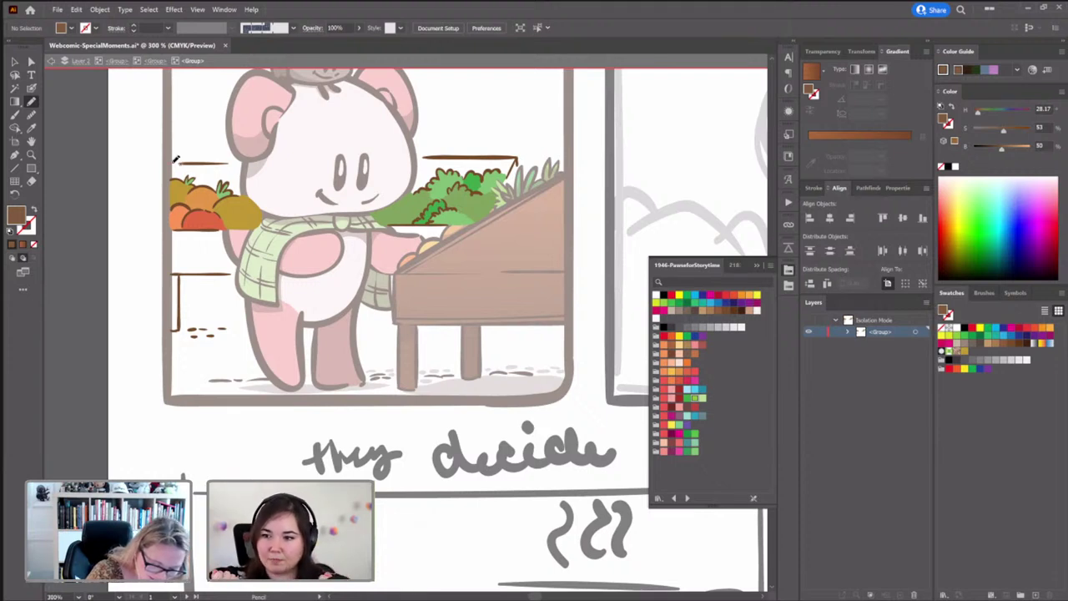
Draw a brown back-shelf fill behind the vegetables, then mute and lighten its colour
drag(198, 161, 320, 165)
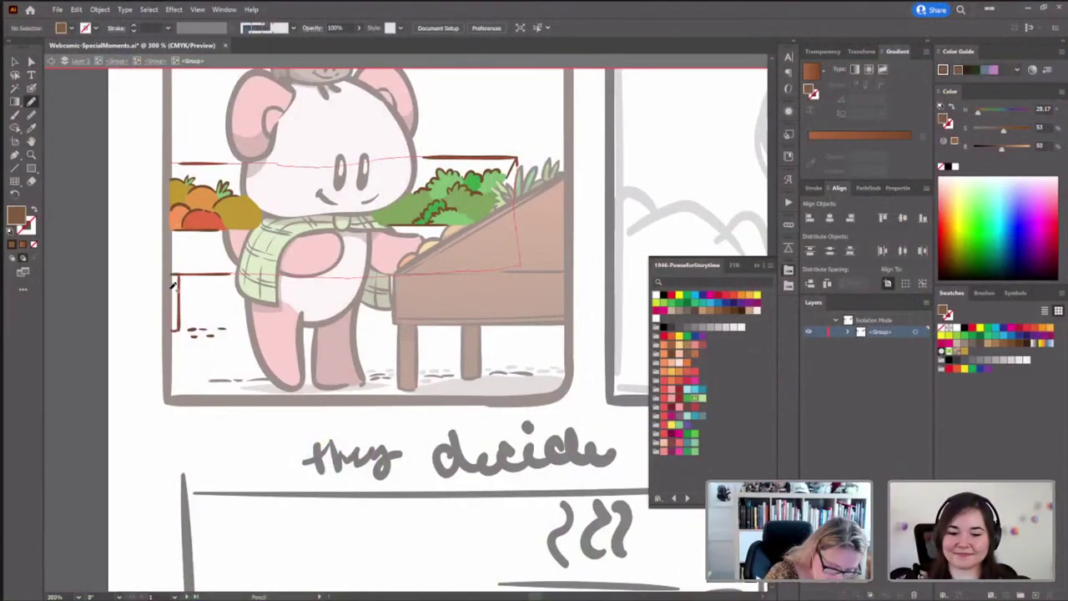
drag(171, 159, 172, 162)
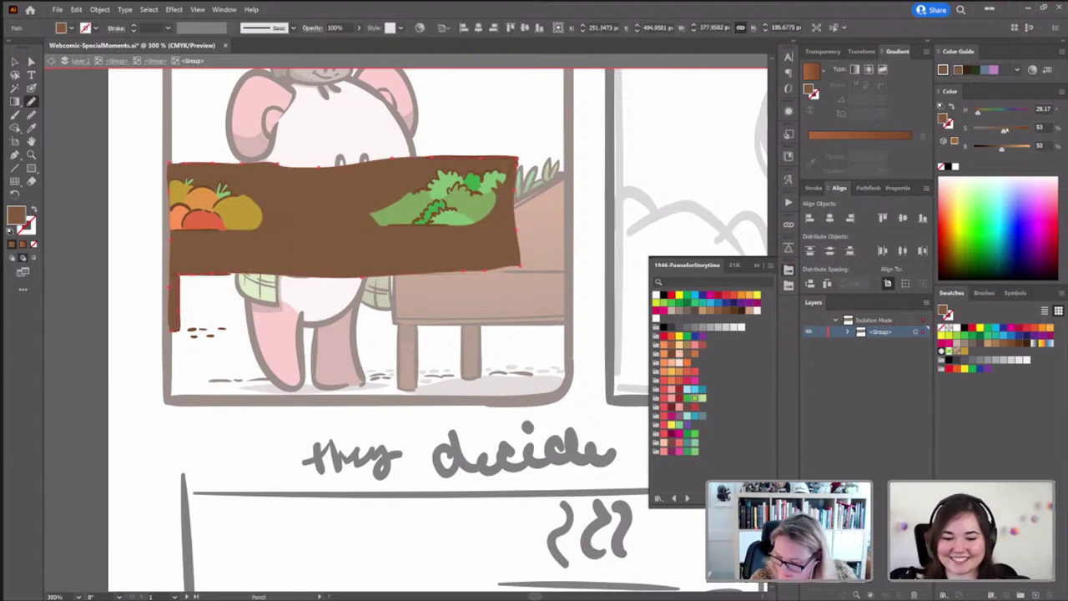
drag(1005, 131, 988, 131)
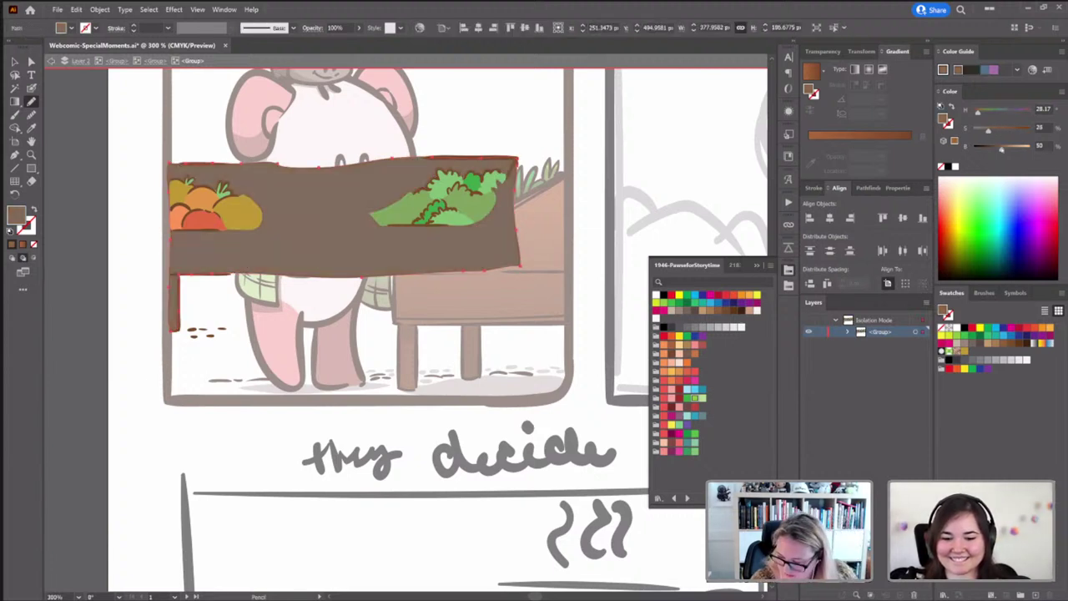
drag(1001, 146, 1007, 149)
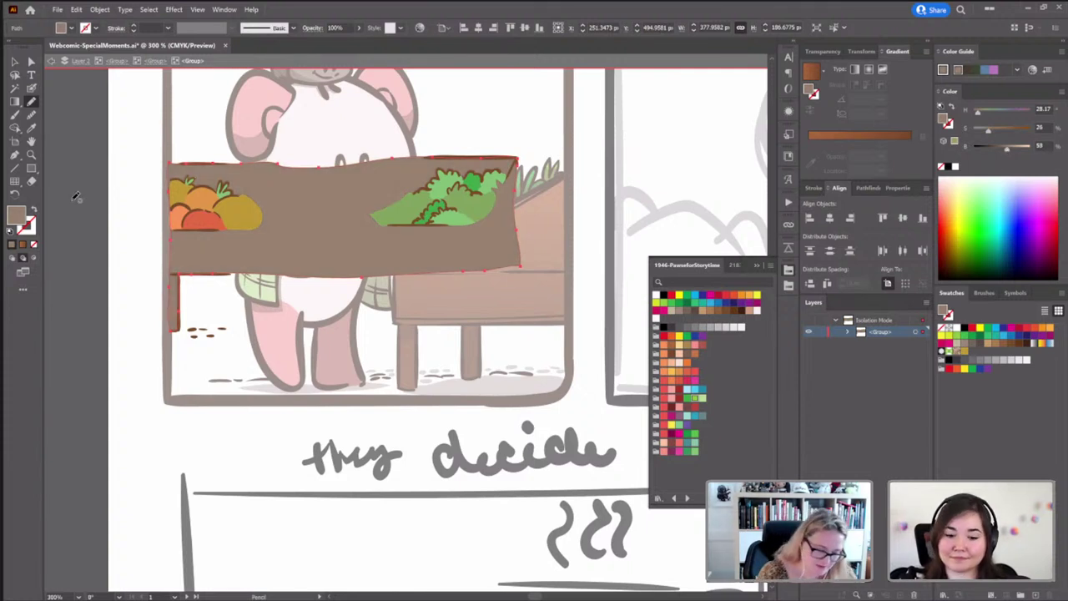
Exit to the parent group, pick a tan fill, and select the stall background group
click(156, 62)
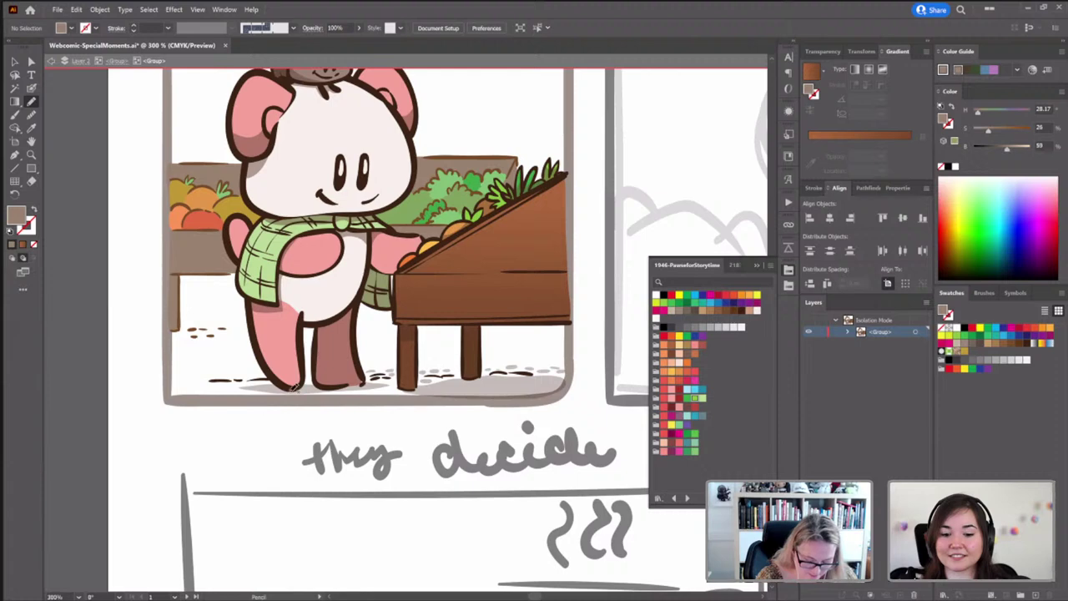
drag(394, 417, 418, 381)
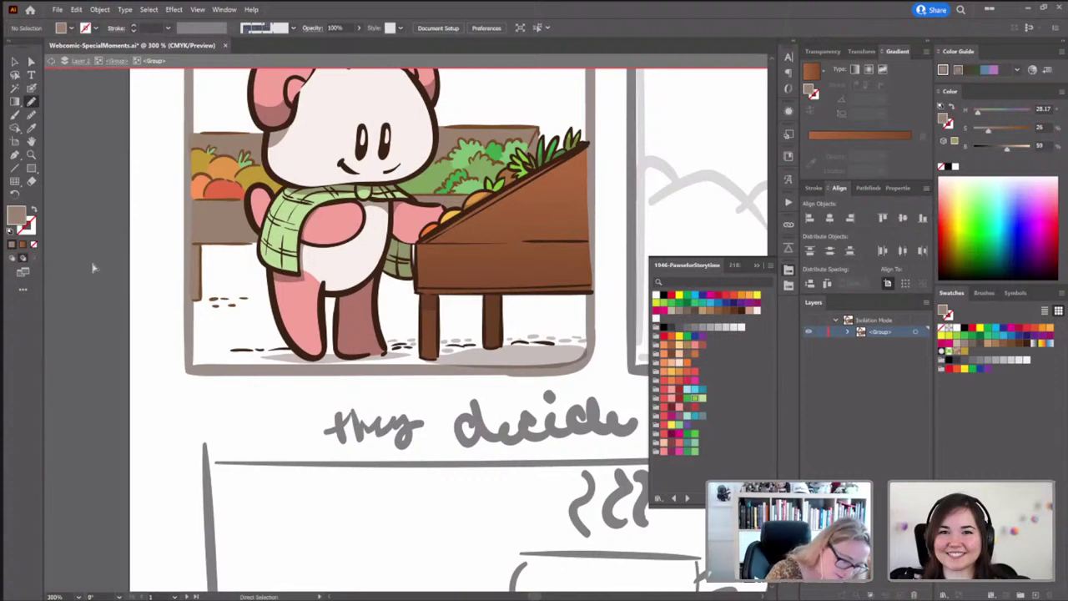
scroll(417, 334, left, 3)
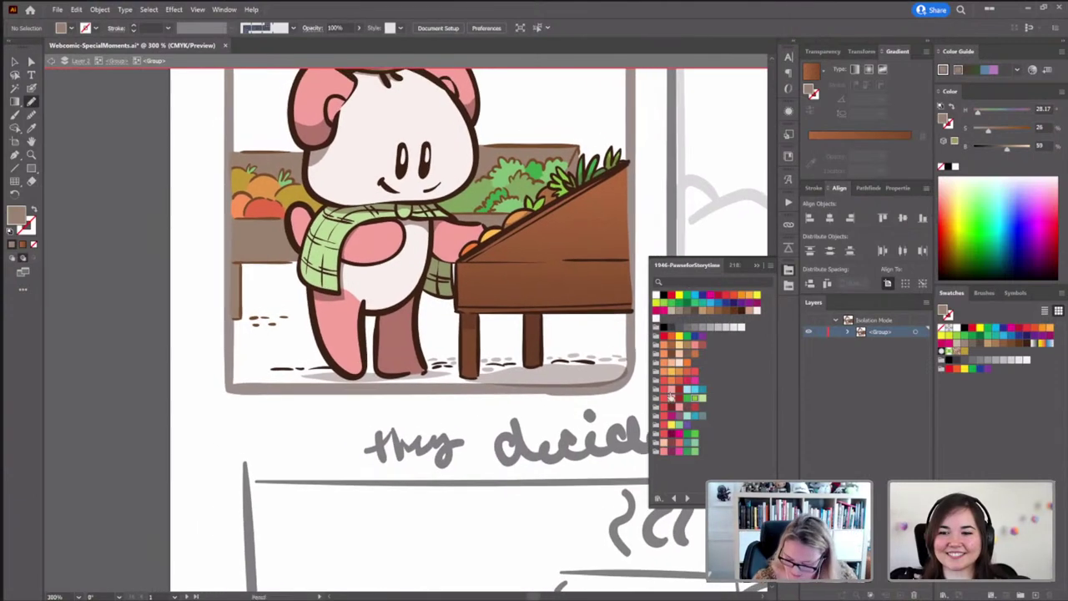
click(686, 344)
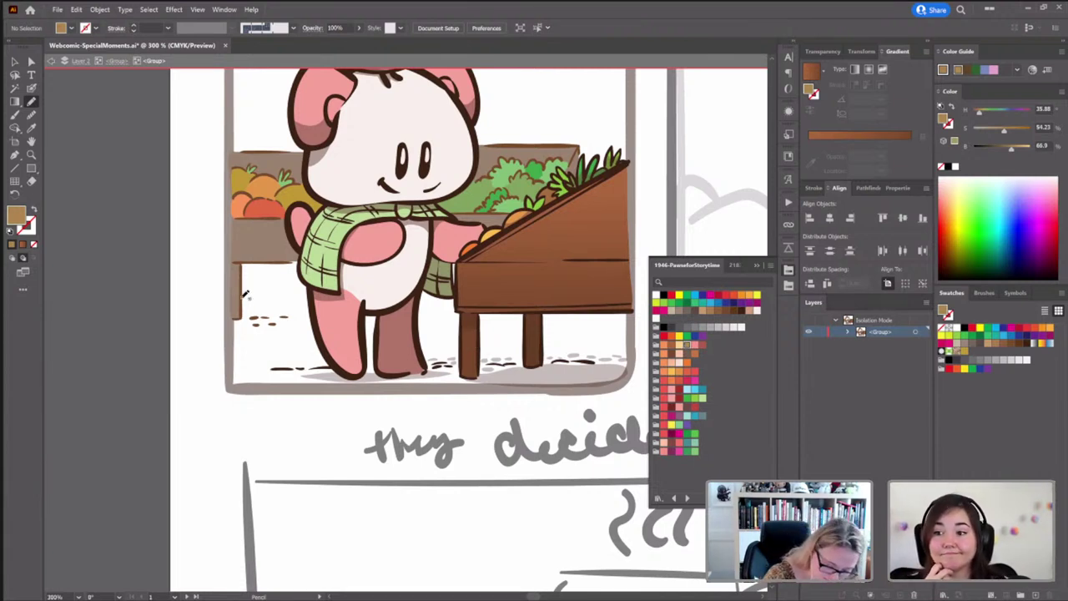
click(31, 88)
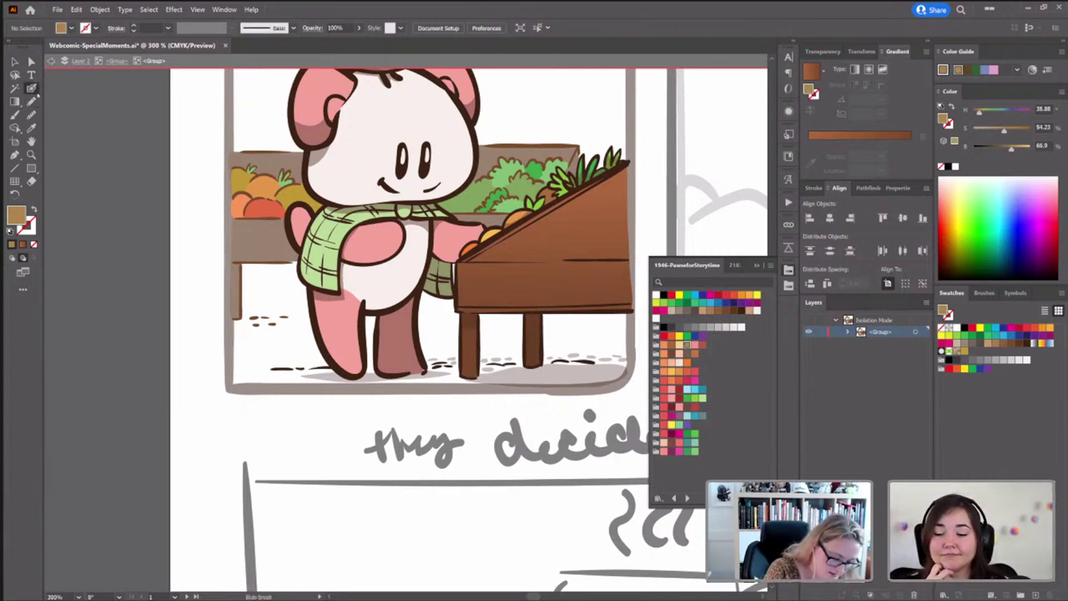
click(274, 275)
key(v)
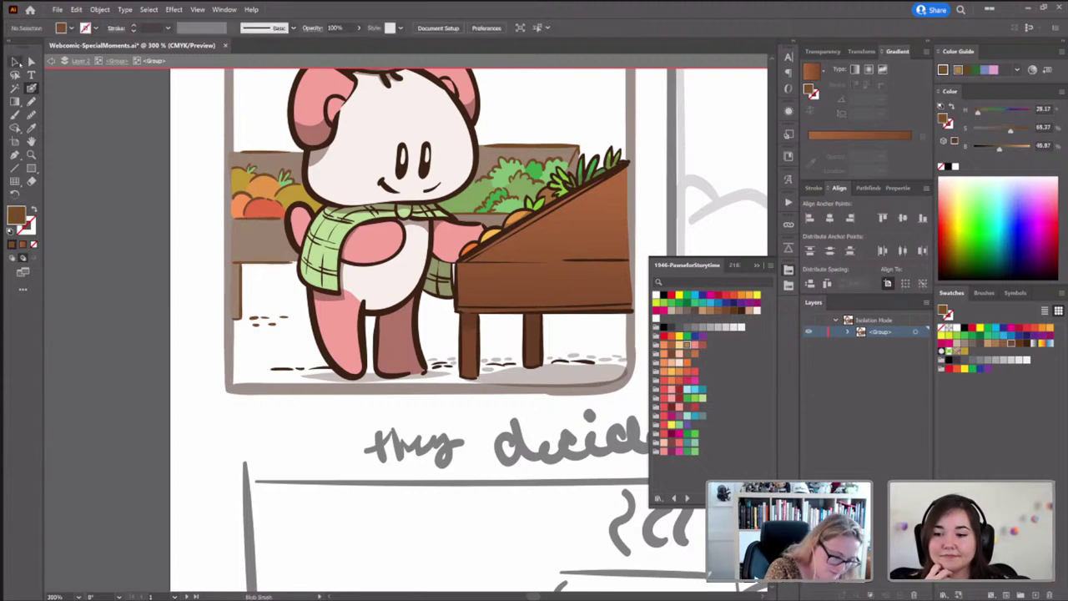
click(266, 258)
Inside the stall group, paint a dark leg on the stall's left side with the Blob Brush
double_click(268, 248)
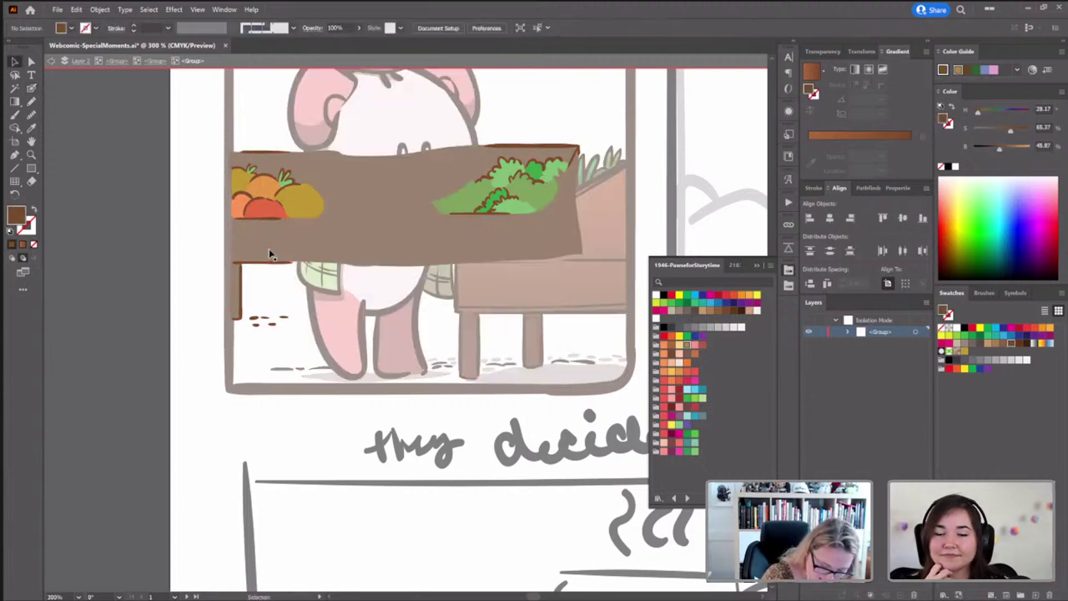
key(shift+b)
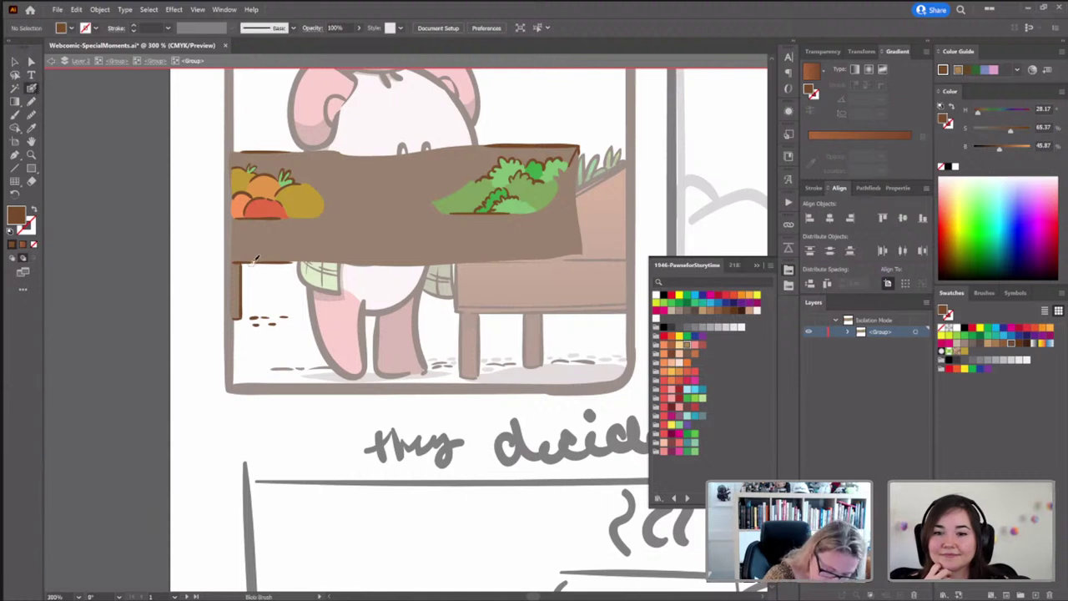
drag(255, 260, 256, 298)
key(shift+x)
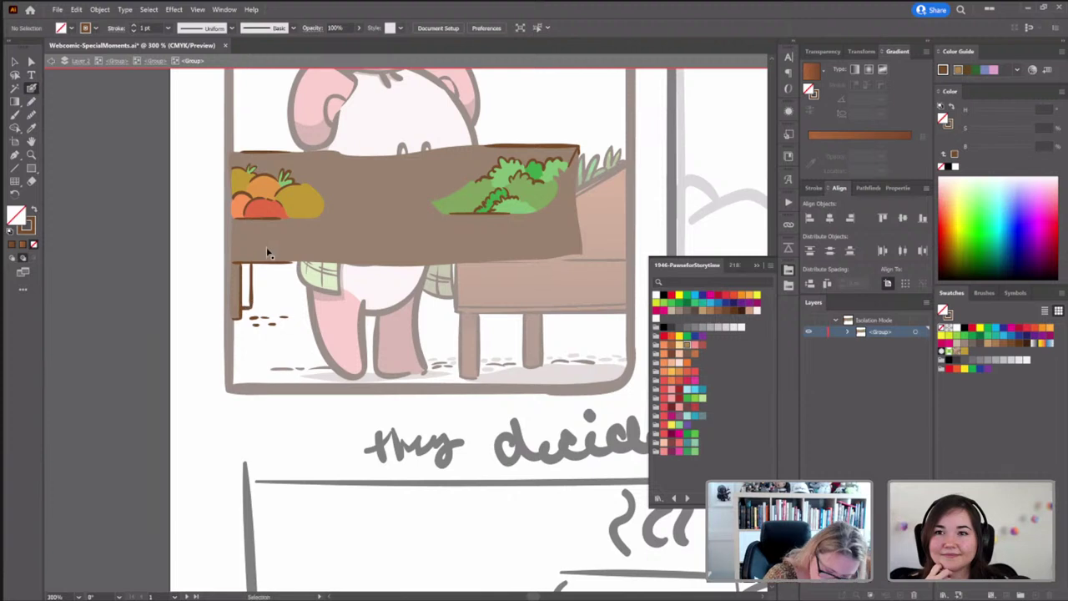
ctrl+click(234, 209)
key(v)
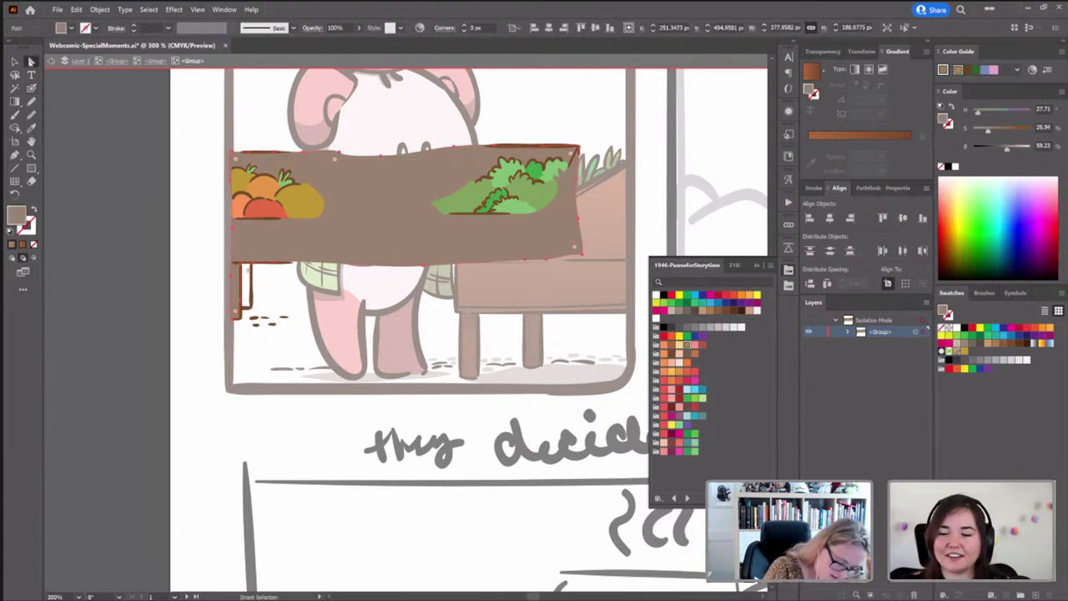
ctrl+click(242, 267)
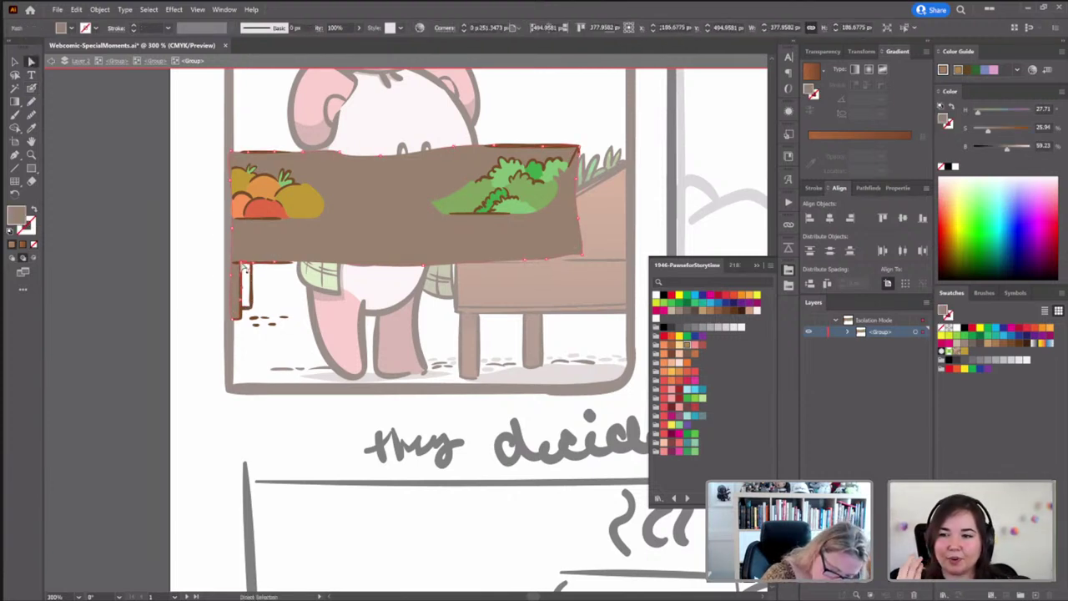
ctrl+click(244, 317)
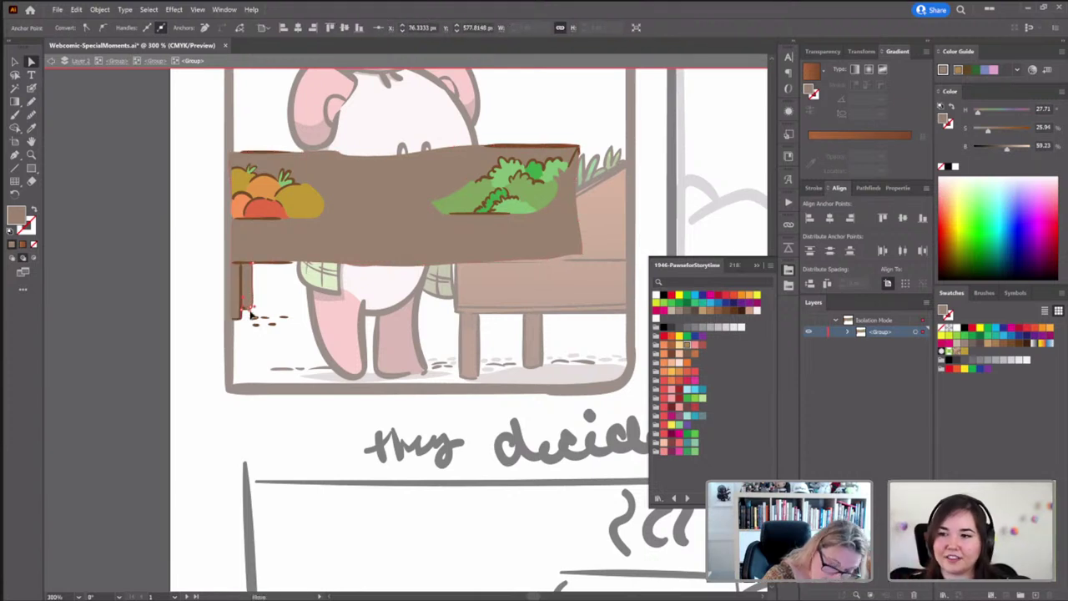
ctrl+click(247, 322)
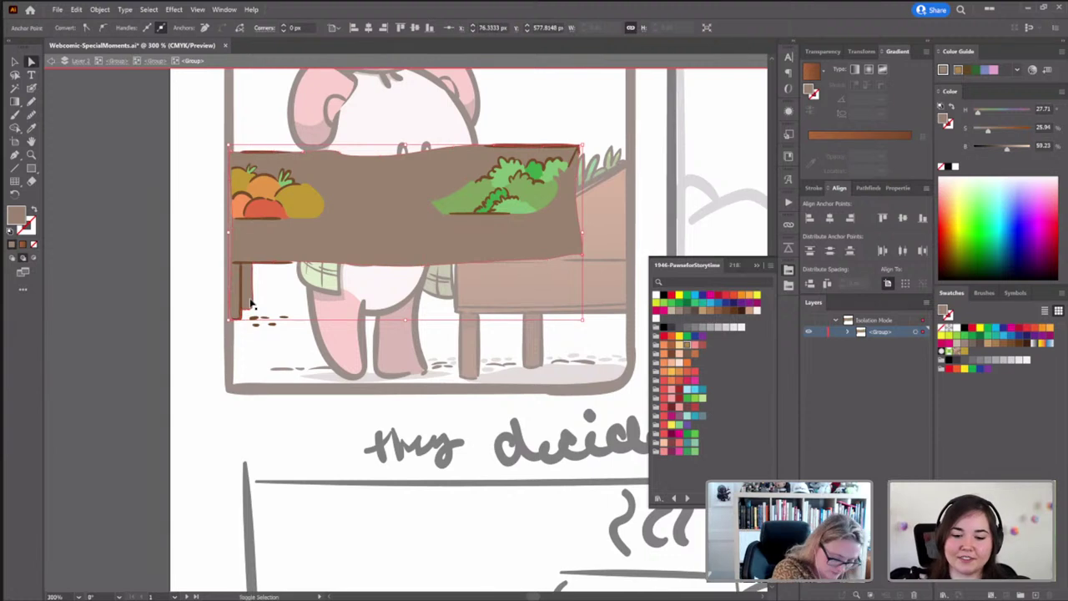
click(275, 309)
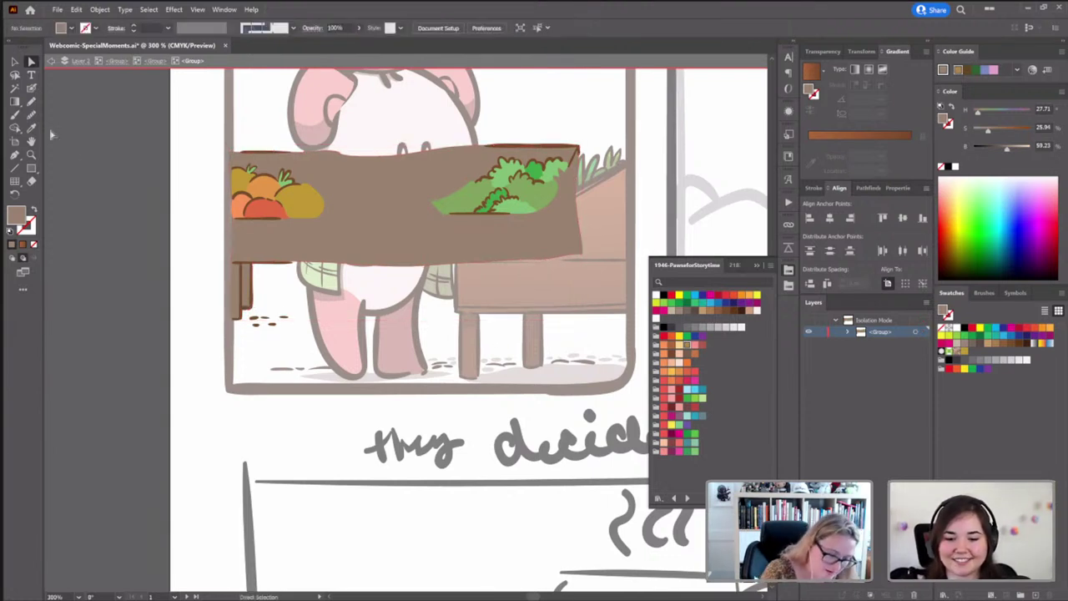
Trace the leg's edges with the Pencil and recolour it with the table-top brown
click(32, 102)
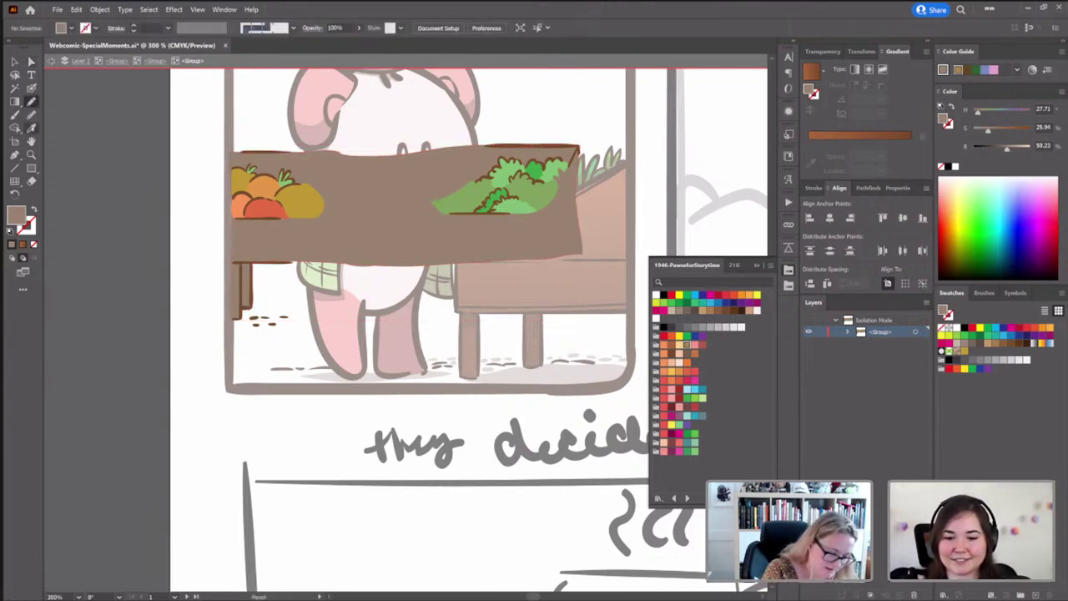
click(31, 128)
click(313, 126)
click(33, 102)
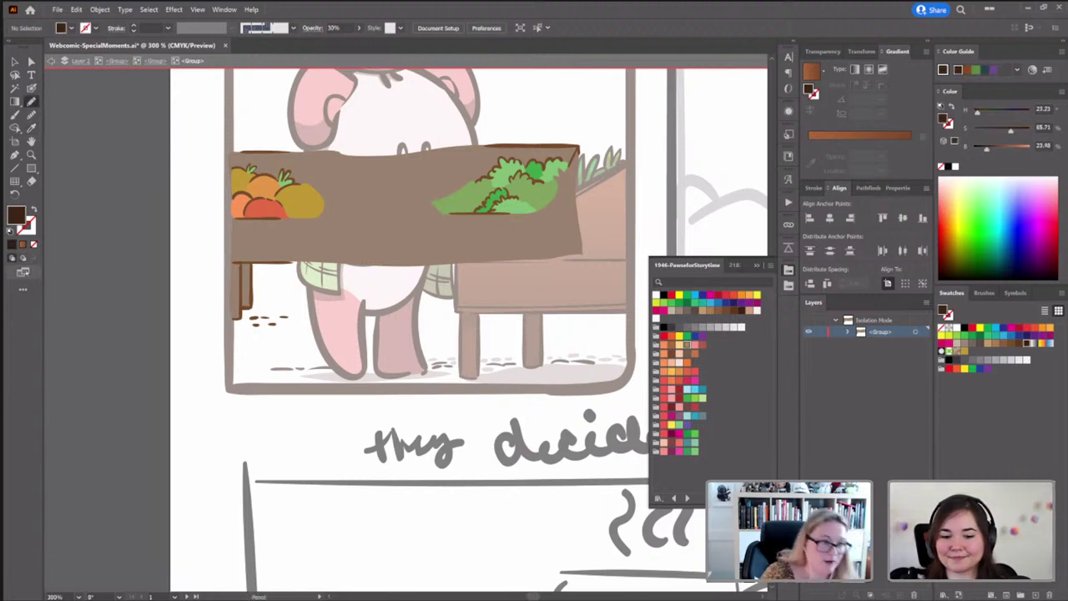
drag(247, 256, 244, 302)
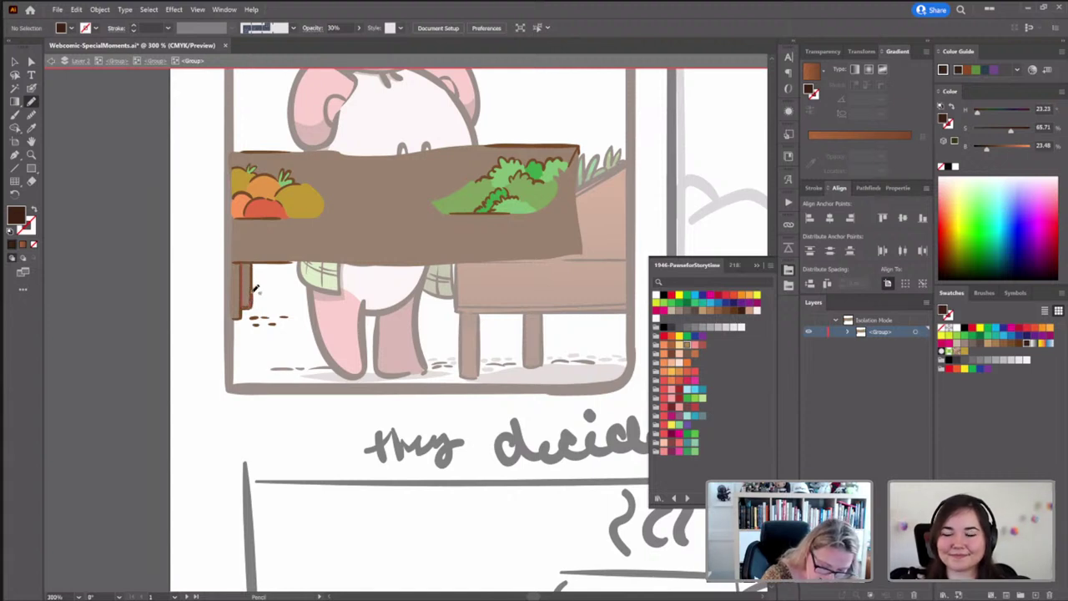
drag(253, 259, 251, 300)
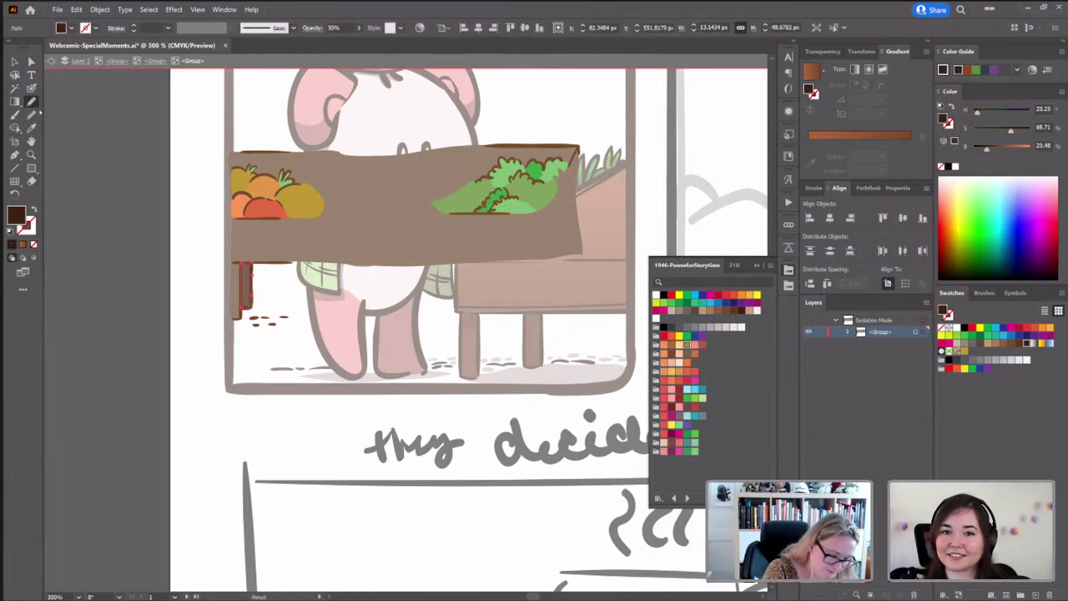
click(32, 128)
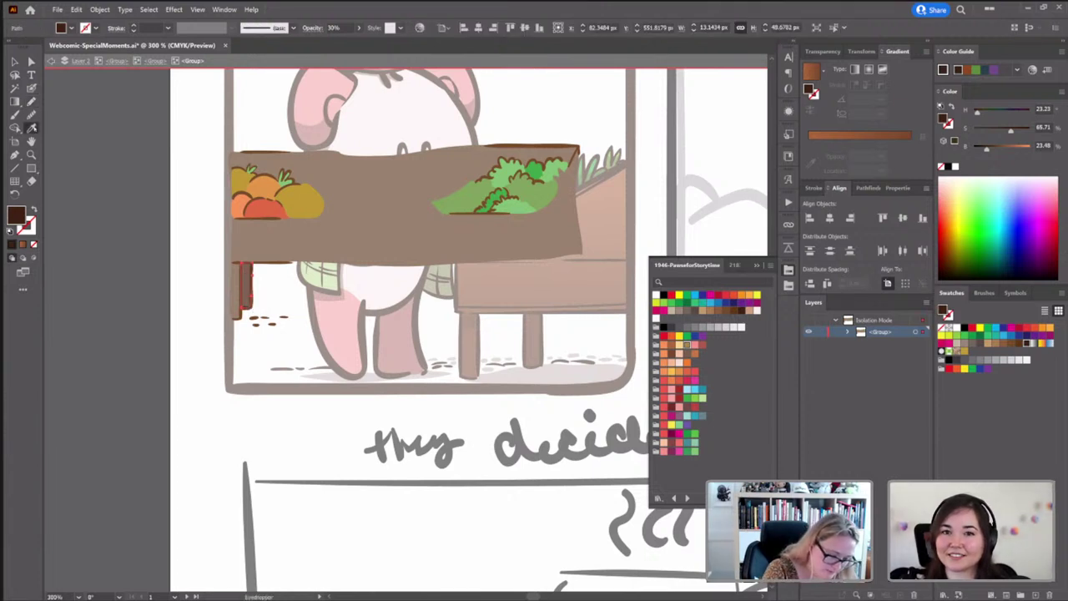
click(263, 147)
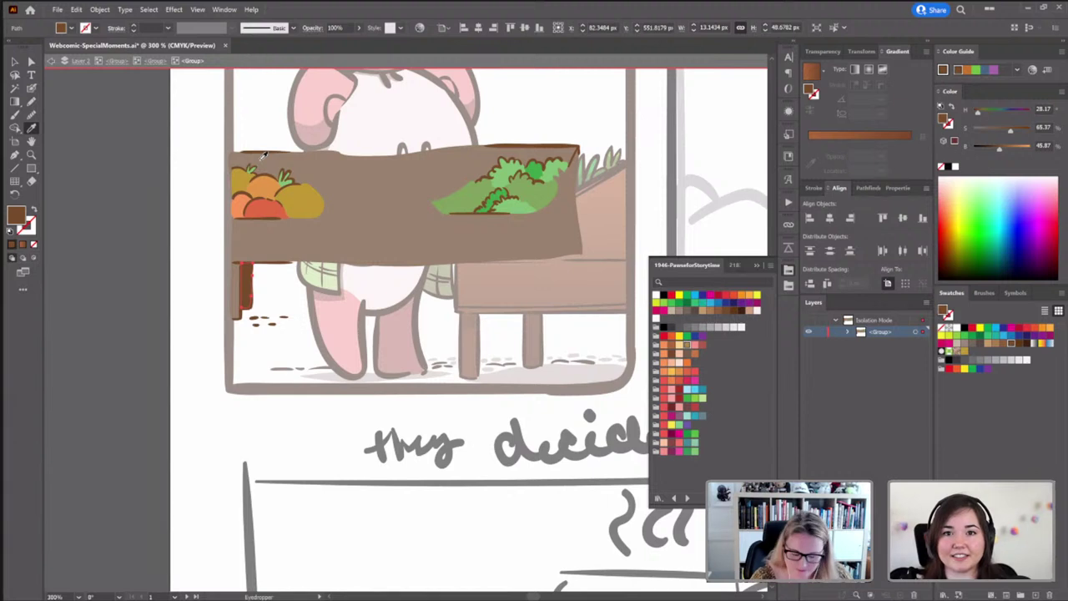
key(ctrl+shift+a)
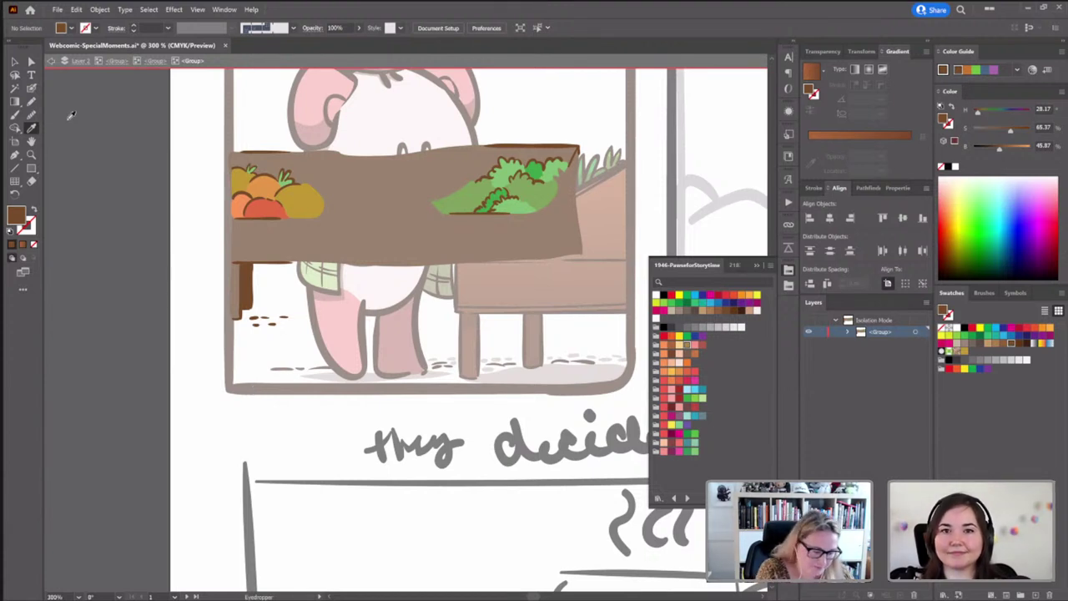
Exit the stall group and draw a light tan ground shape beneath the bear and stall
click(156, 61)
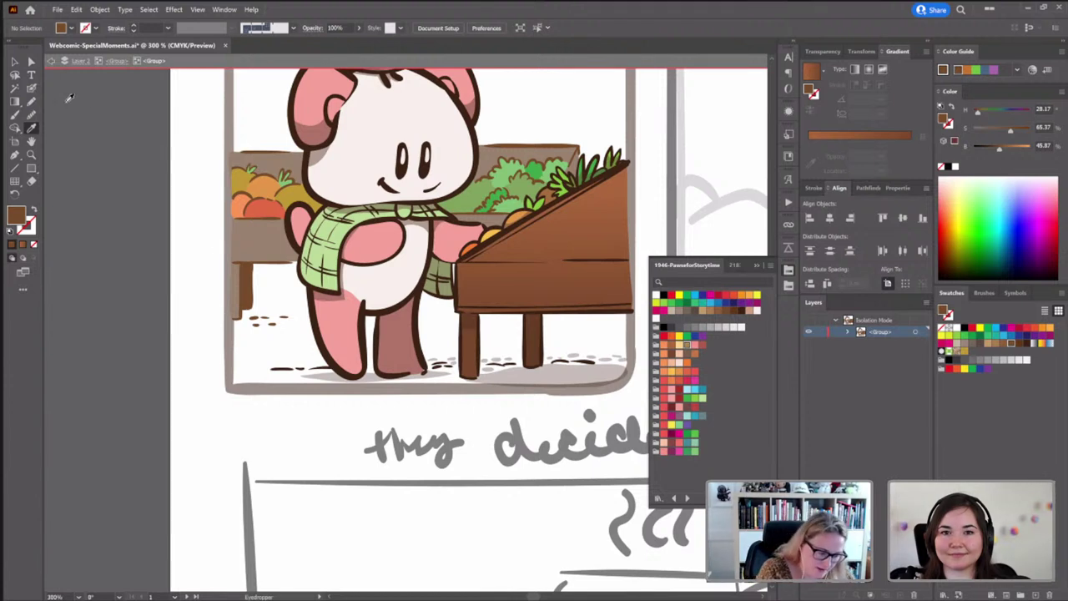
key(n)
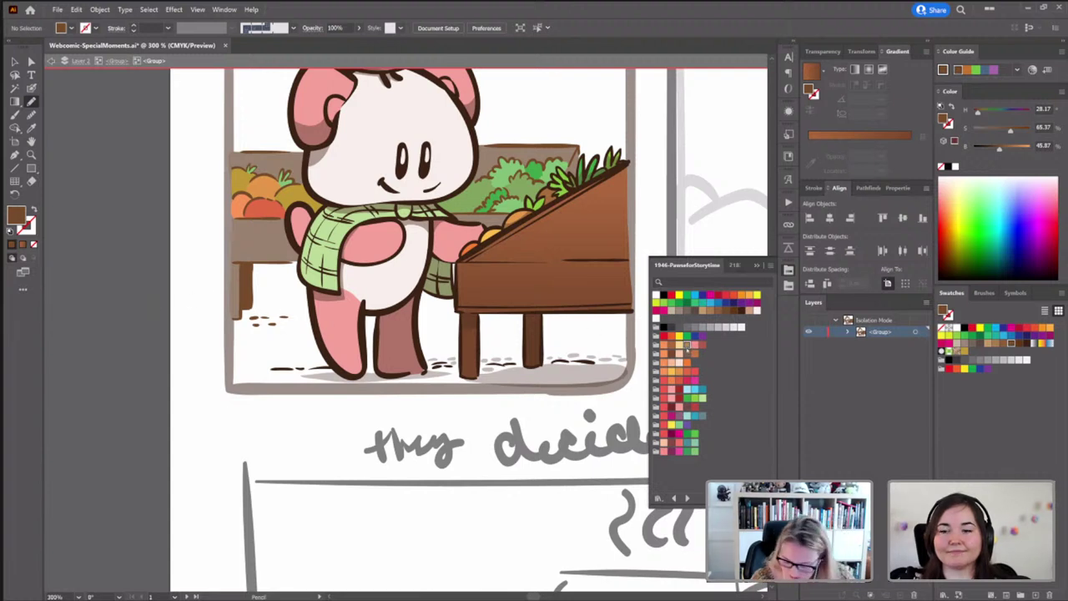
click(687, 345)
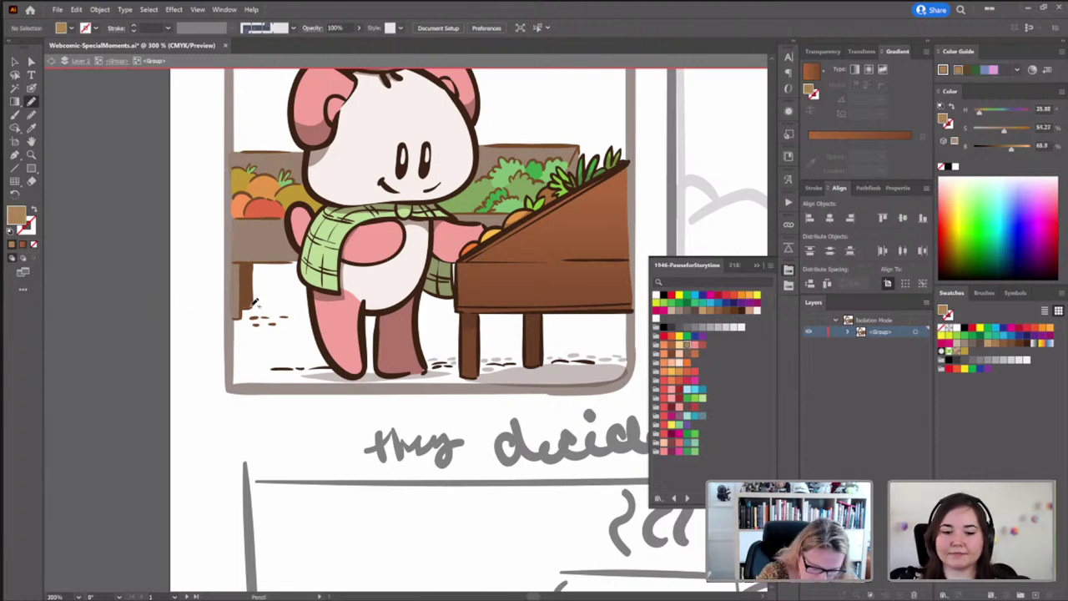
mouse_move(254, 302)
mouse_down()
mouse_move(632, 304)
mouse_move(634, 357)
mouse_move(626, 377)
mouse_move(602, 388)
mouse_move(282, 389)
mouse_move(229, 382)
mouse_move(236, 300)
mouse_up()
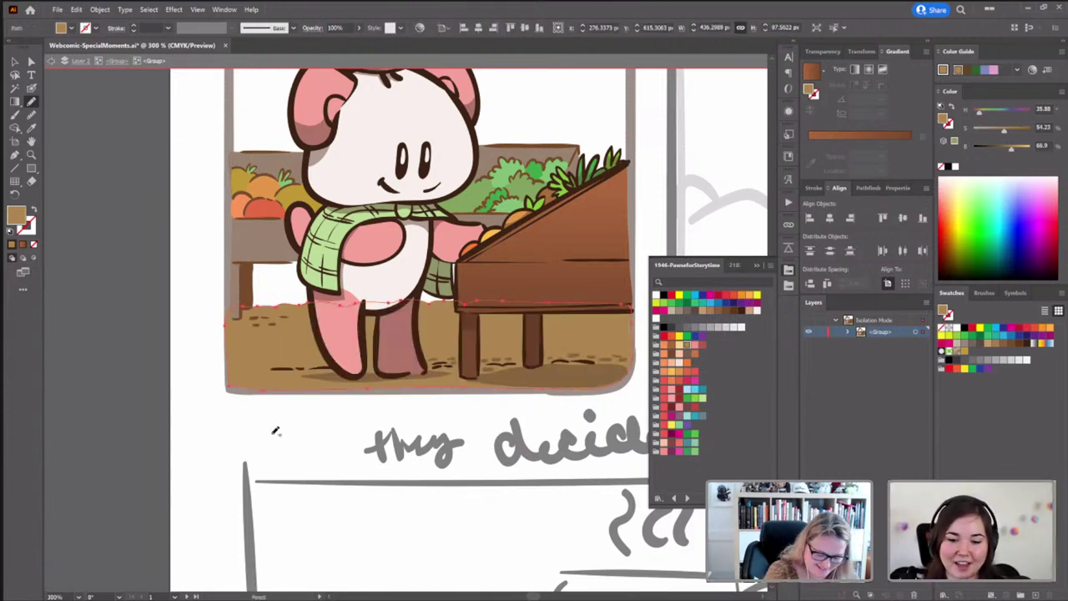
ctrl+click(422, 414)
drag(348, 403, 364, 408)
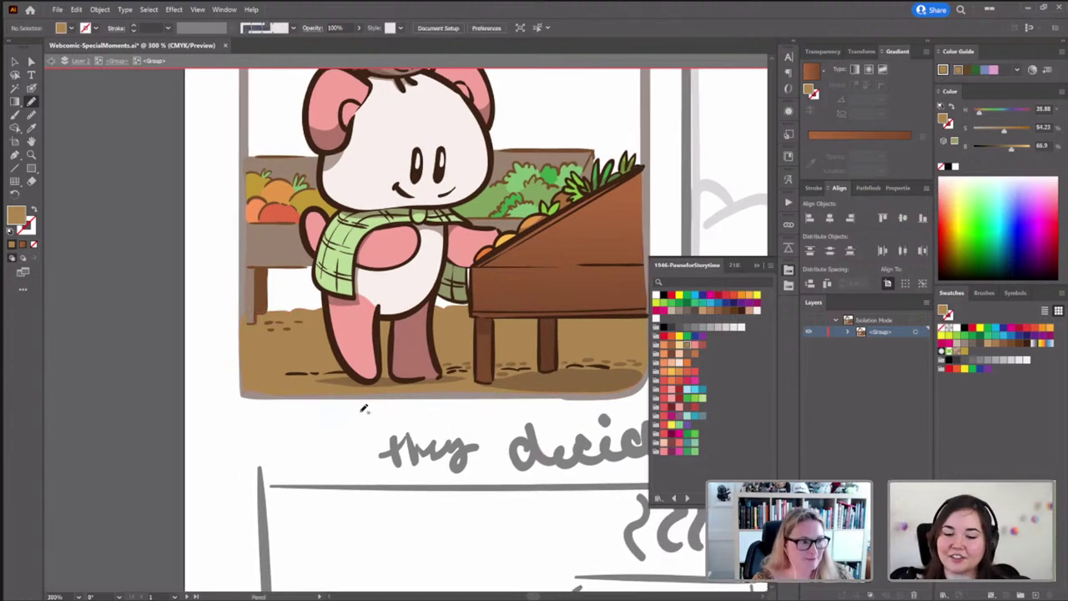
mouse_move(453, 410)
mouse_down()
mouse_move(410, 431)
mouse_move(392, 427)
mouse_up()
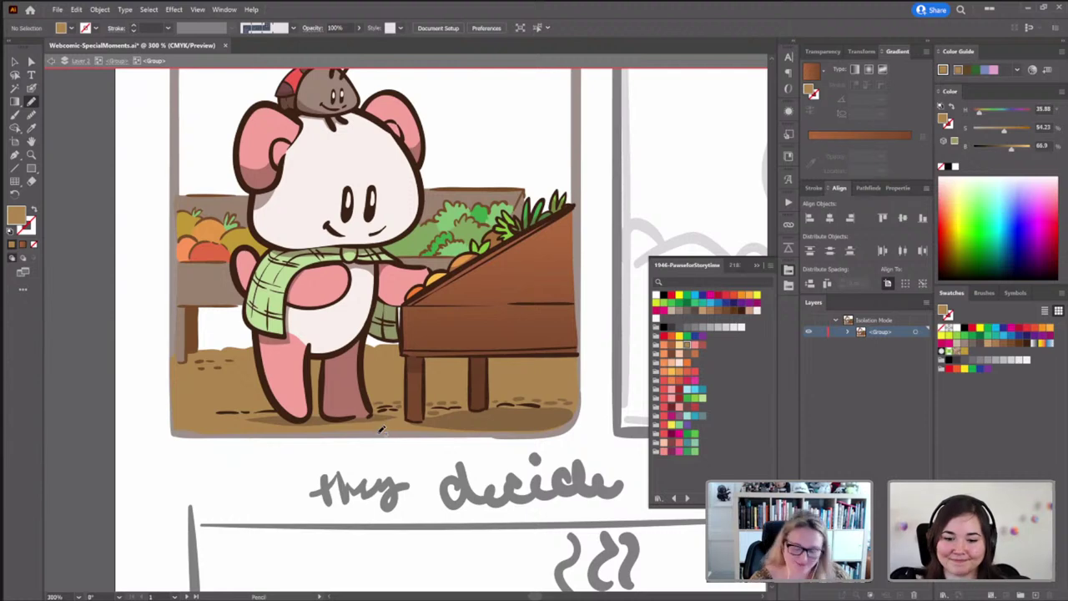
drag(444, 314, 439, 383)
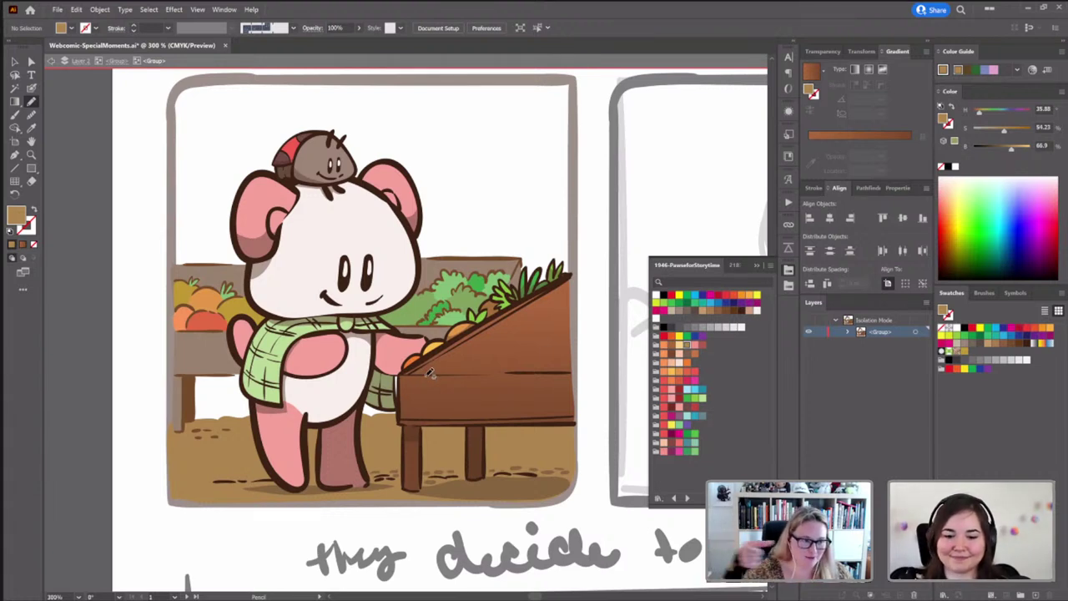
Fill the first panel's sky behind the stall with light blue, then get the Blob Brush ready
click(691, 389)
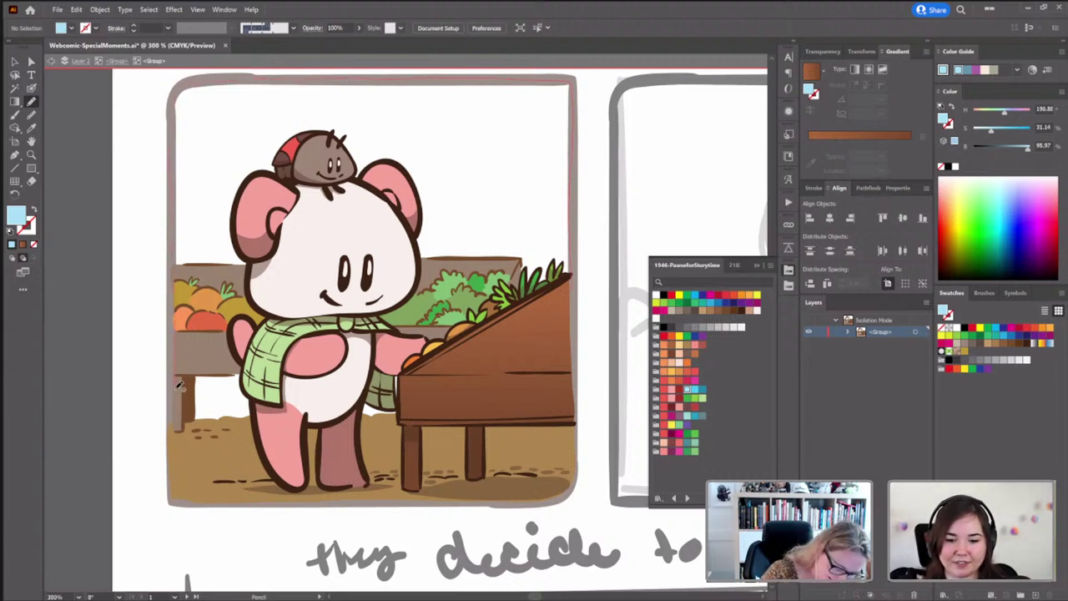
mouse_move(180, 385)
mouse_down()
mouse_move(177, 430)
mouse_move(200, 433)
mouse_move(383, 436)
mouse_move(545, 420)
mouse_move(565, 409)
mouse_move(575, 278)
mouse_up()
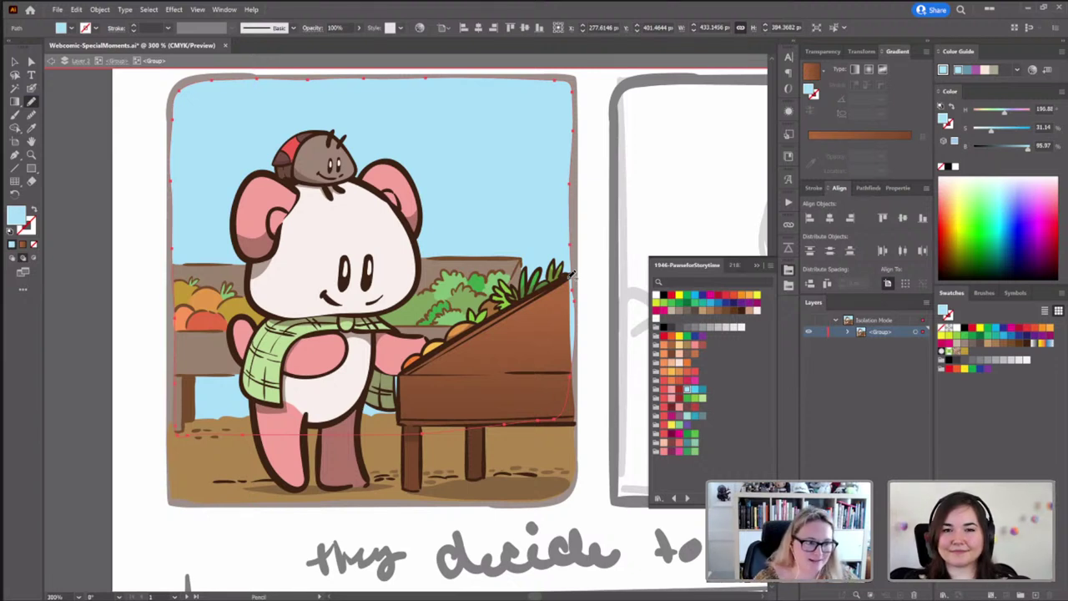
key(shift+b)
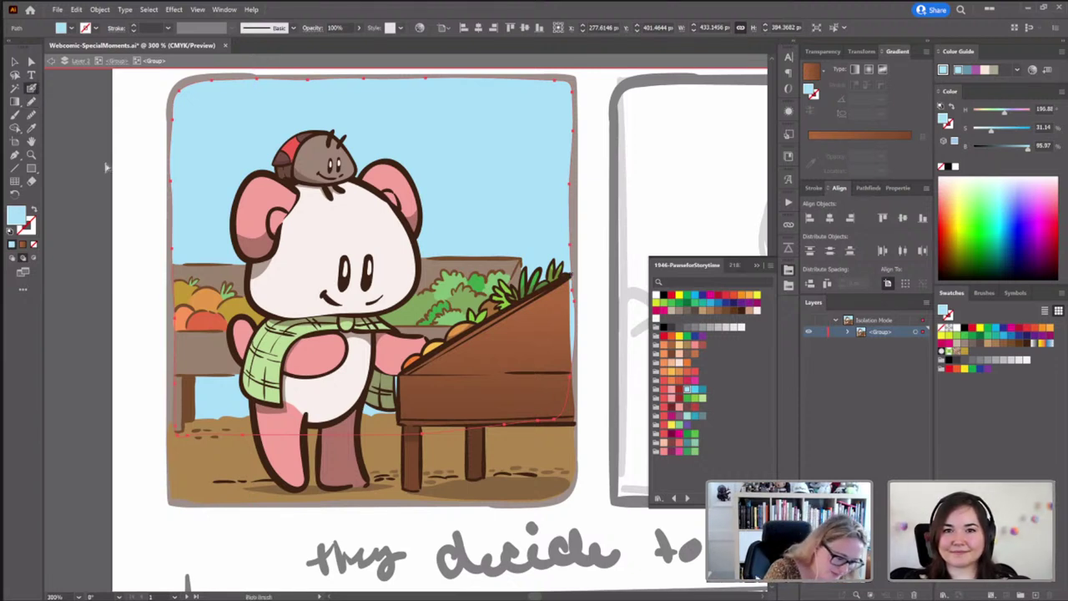
key(ctrl+shift+a)
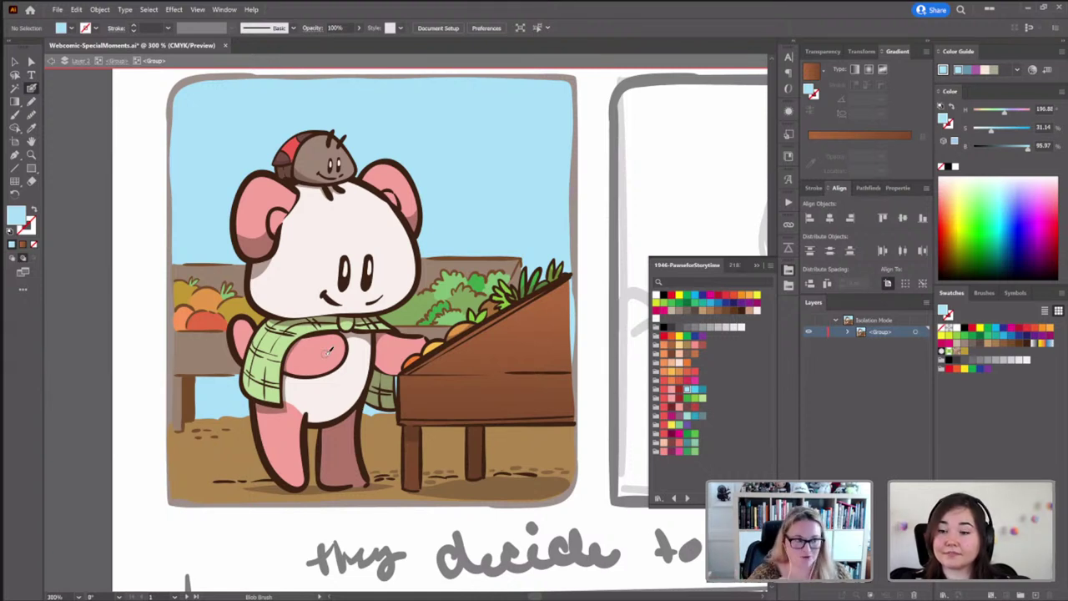
Dab about sixteen white sparkle dots across the blue sky with the Blob Brush
click(655, 295)
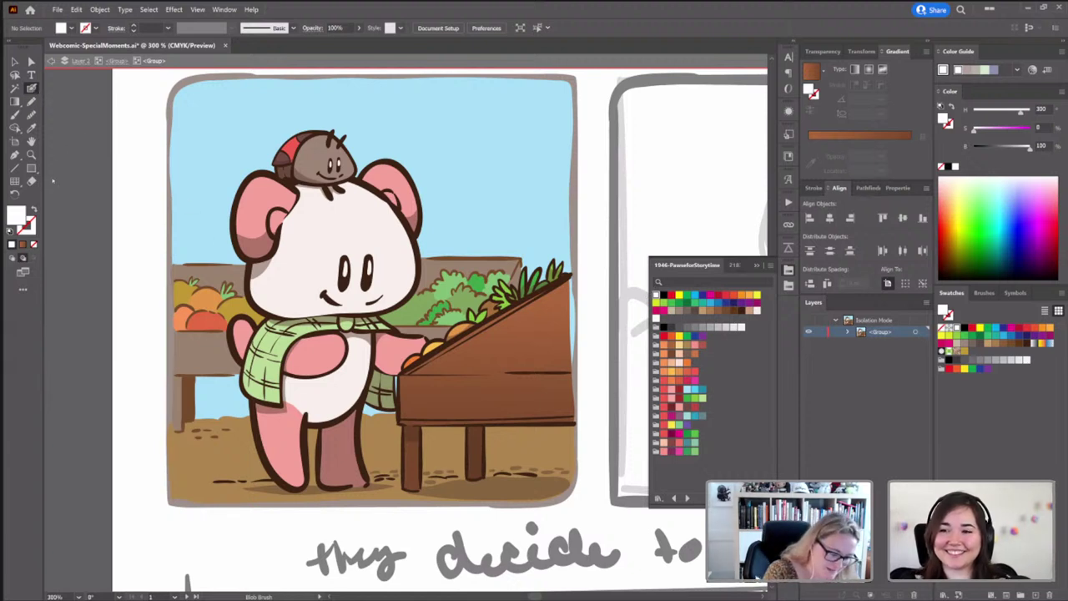
key(shift+x)
click(206, 142)
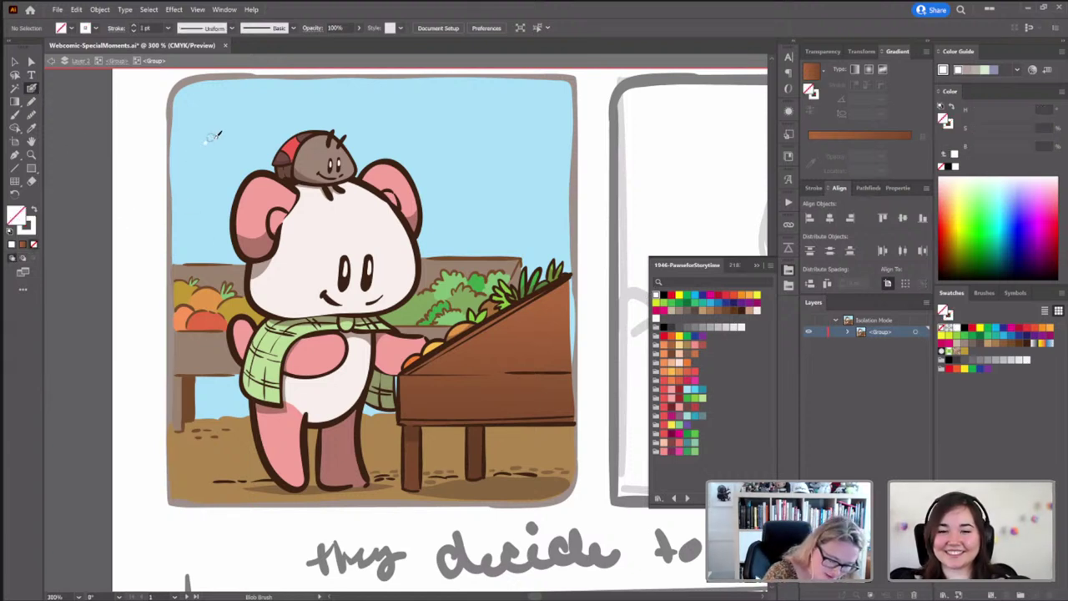
click(215, 138)
click(213, 193)
click(201, 198)
click(195, 228)
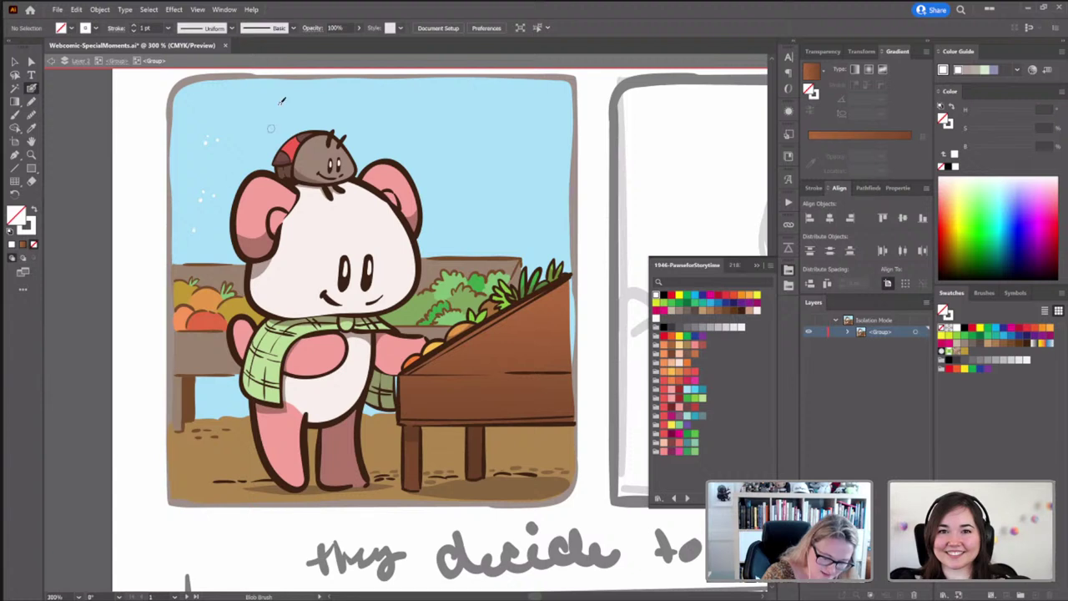
click(273, 106)
click(242, 109)
click(257, 136)
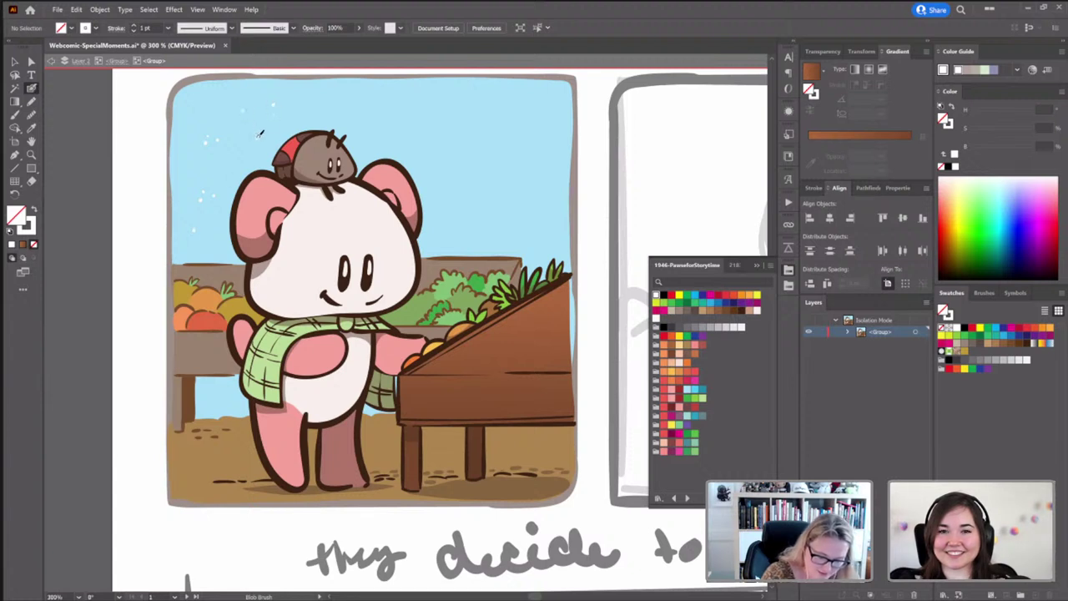
click(391, 105)
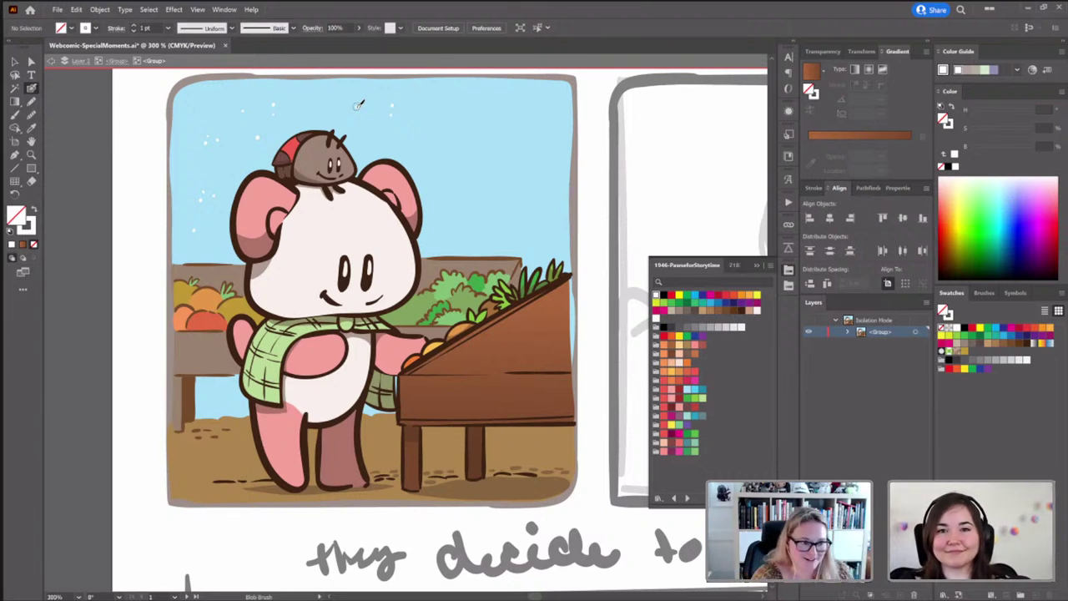
click(418, 139)
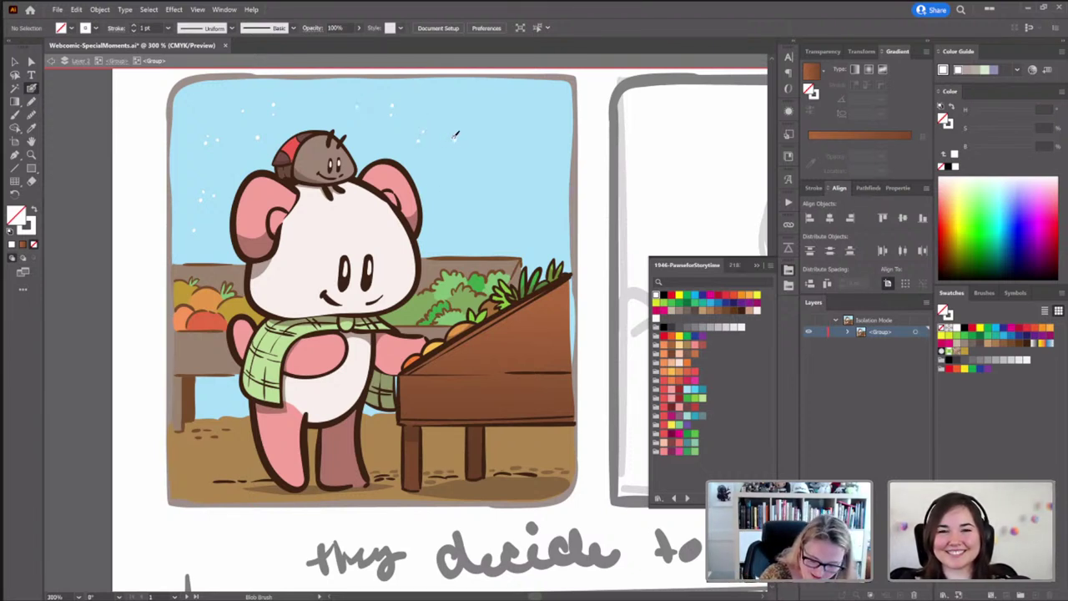
click(434, 146)
click(515, 103)
click(498, 105)
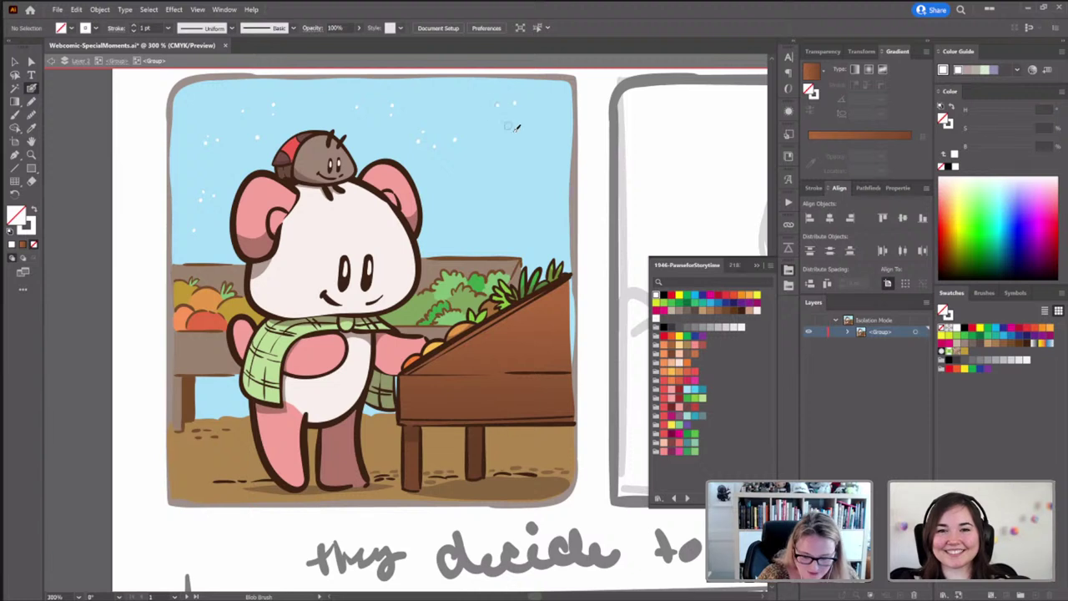
click(508, 118)
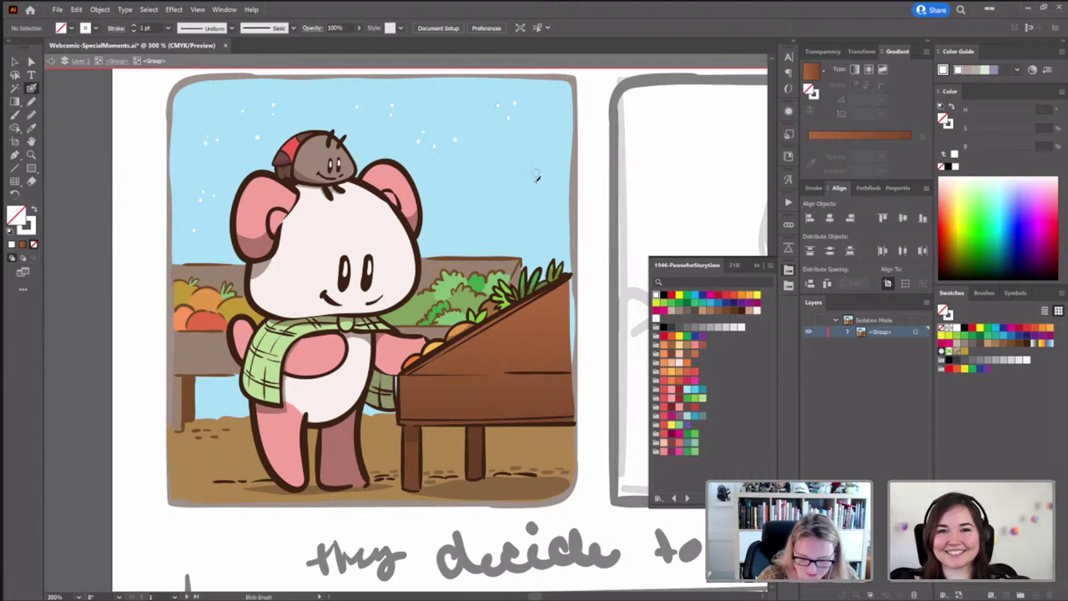
click(521, 189)
click(509, 200)
click(546, 220)
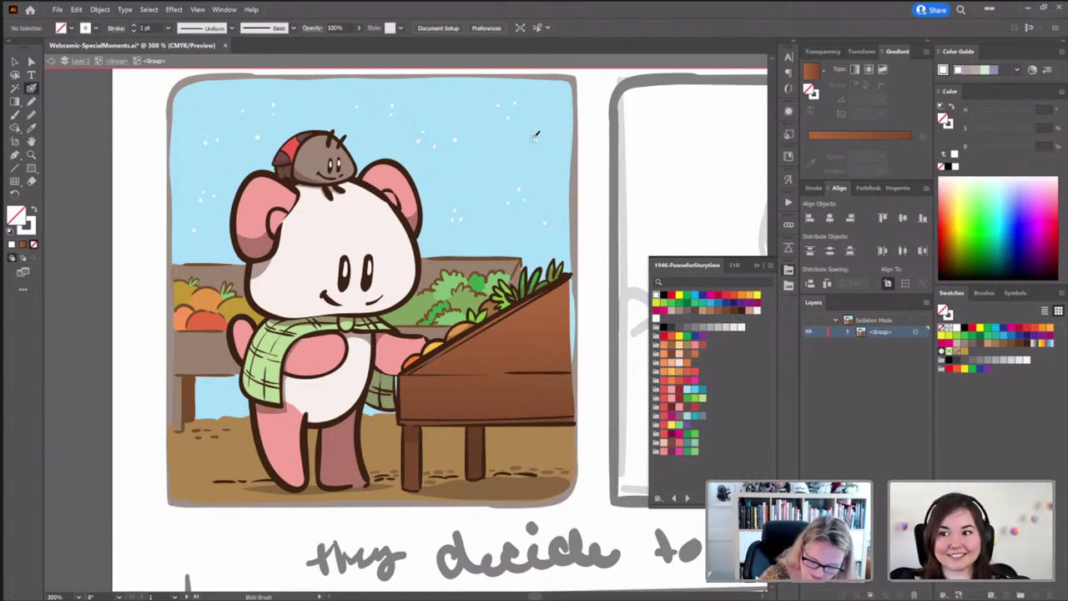
Paint a small pink heart beside the critter's head
click(14, 61)
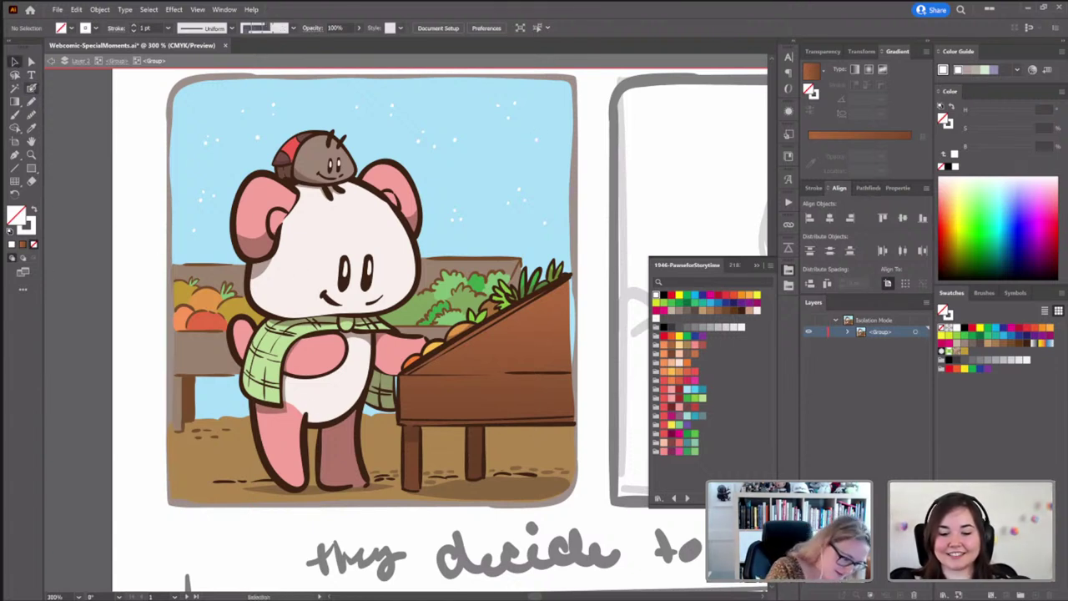
click(31, 88)
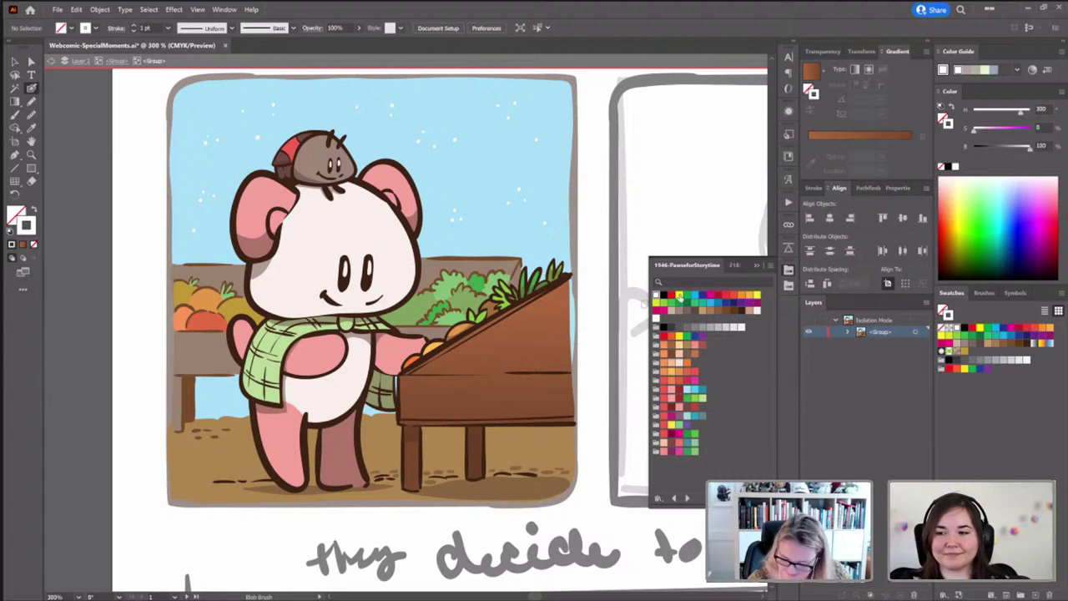
click(692, 380)
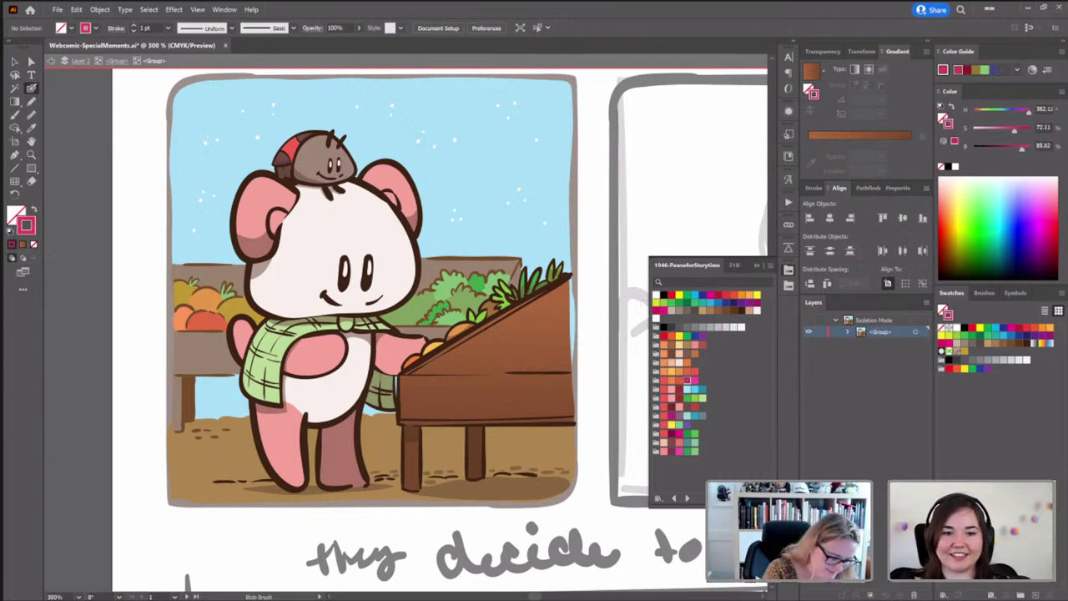
drag(359, 138, 364, 146)
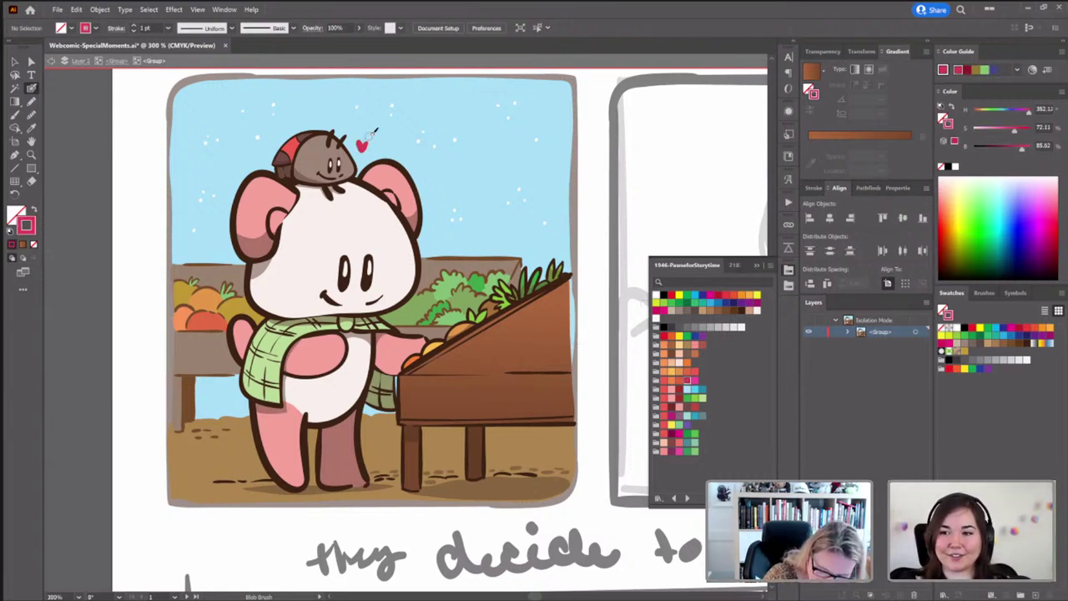
Exit isolation mode so the whole comic page shows unfaded
key(v)
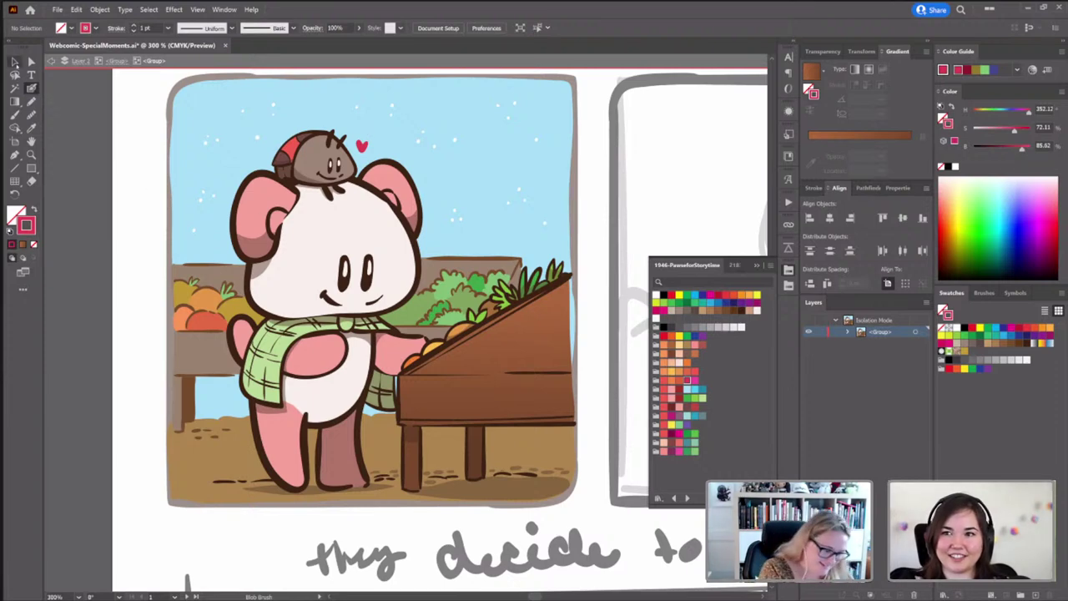
double_click(587, 196)
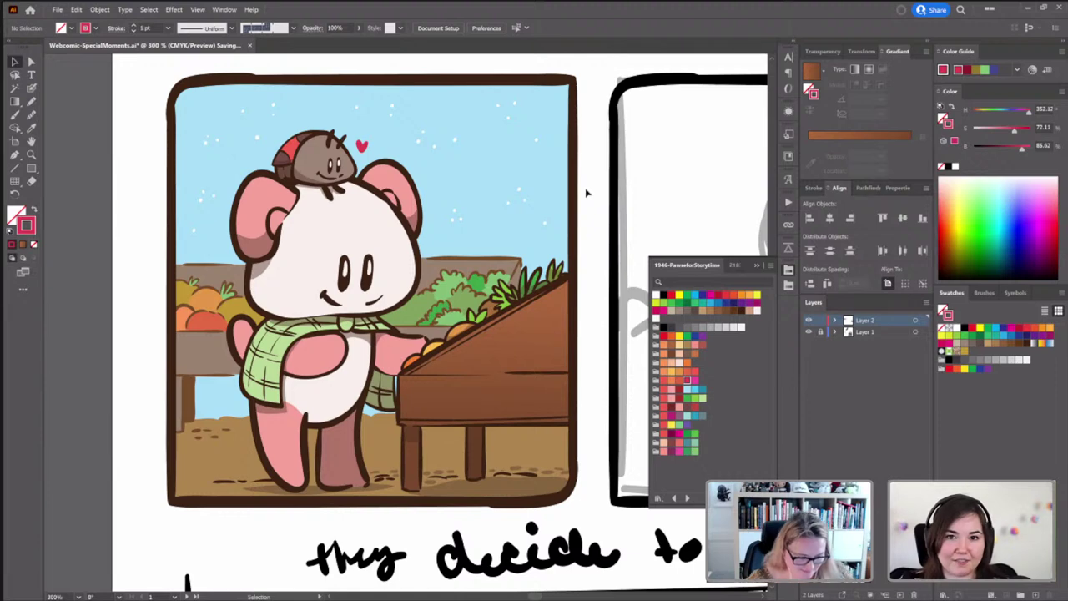
key(a)
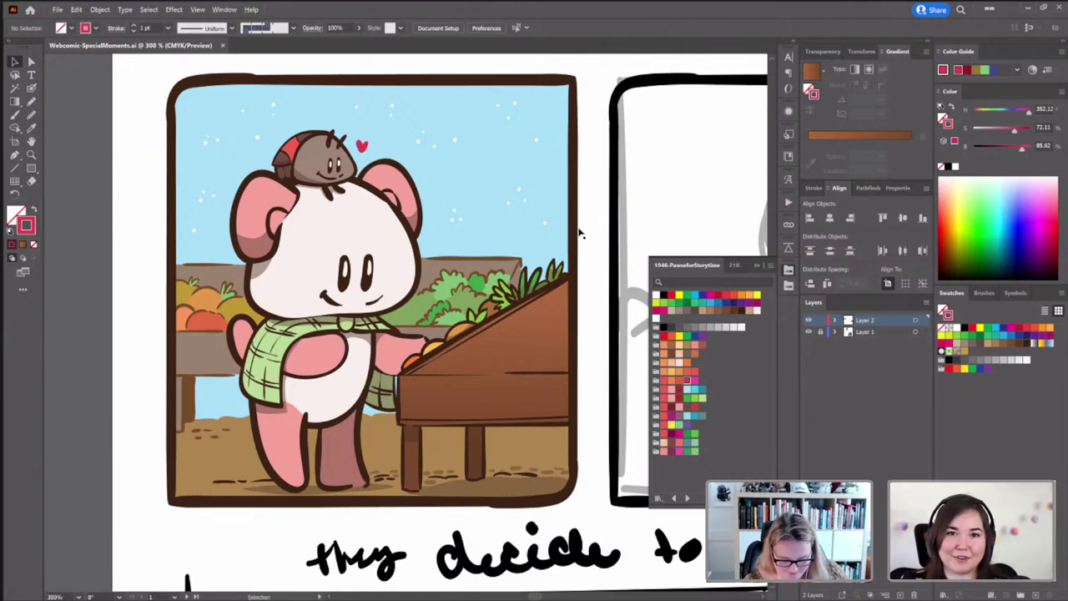
Scroll over to the sketched second panel and select its top border
scroll(584, 221, down, 2)
scroll(467, 221, right, 3)
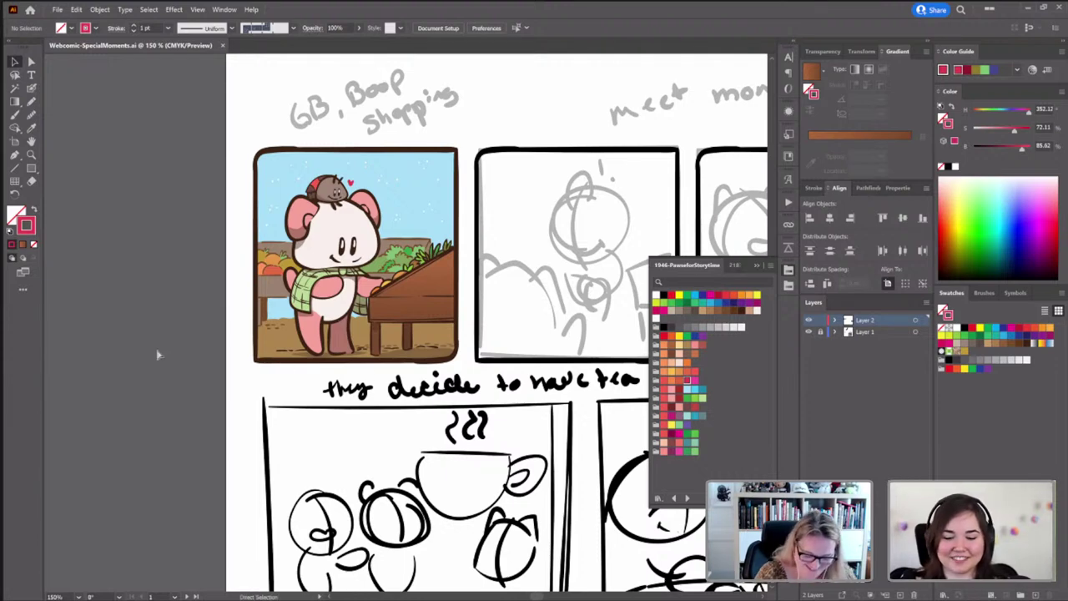
scroll(157, 354, right, 4)
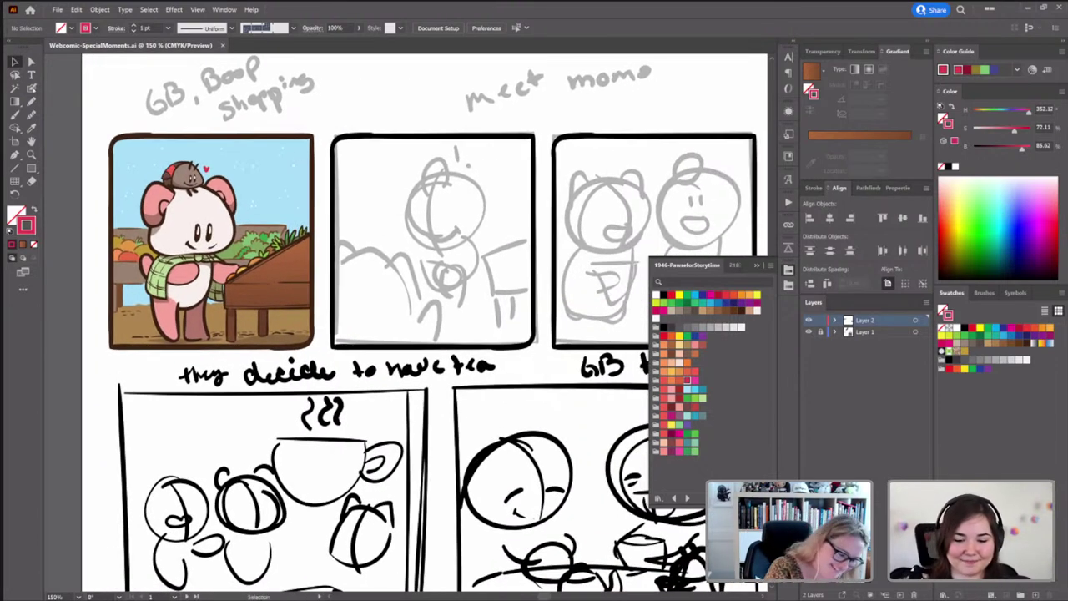
key(shift+b)
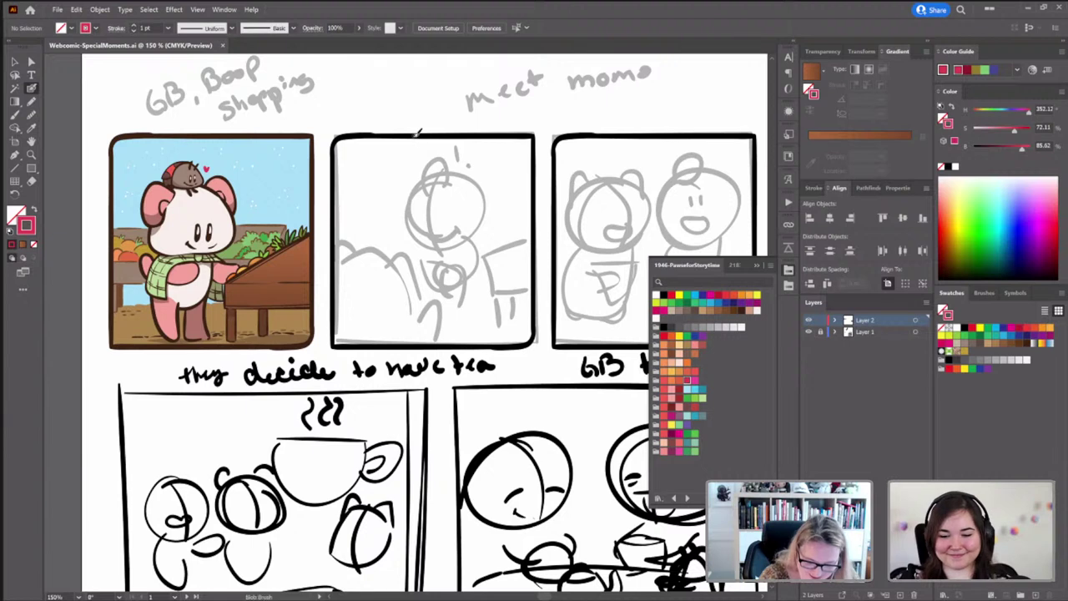
key(a)
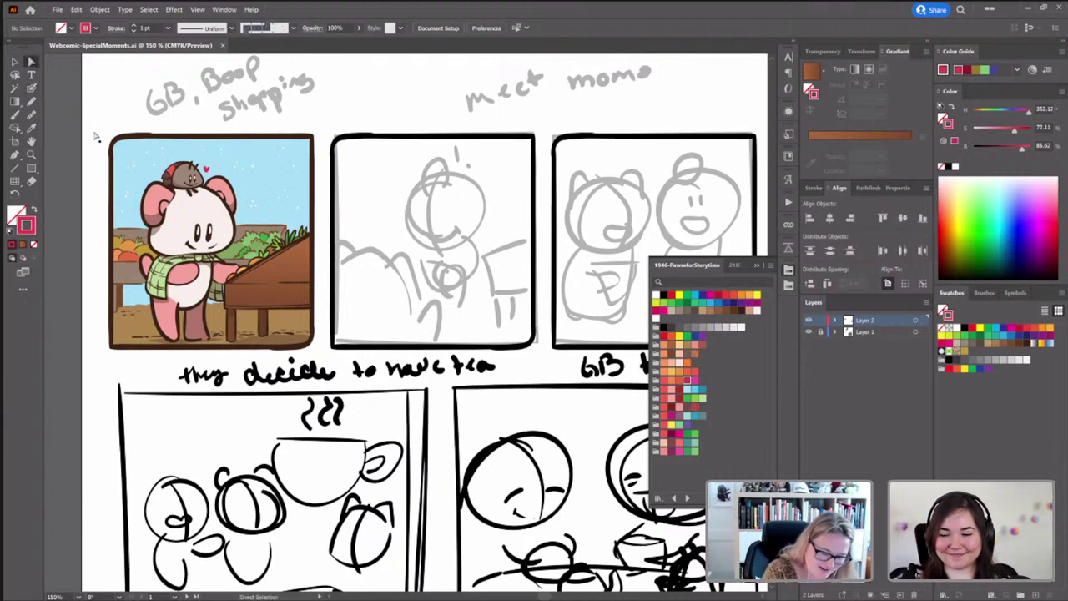
click(406, 136)
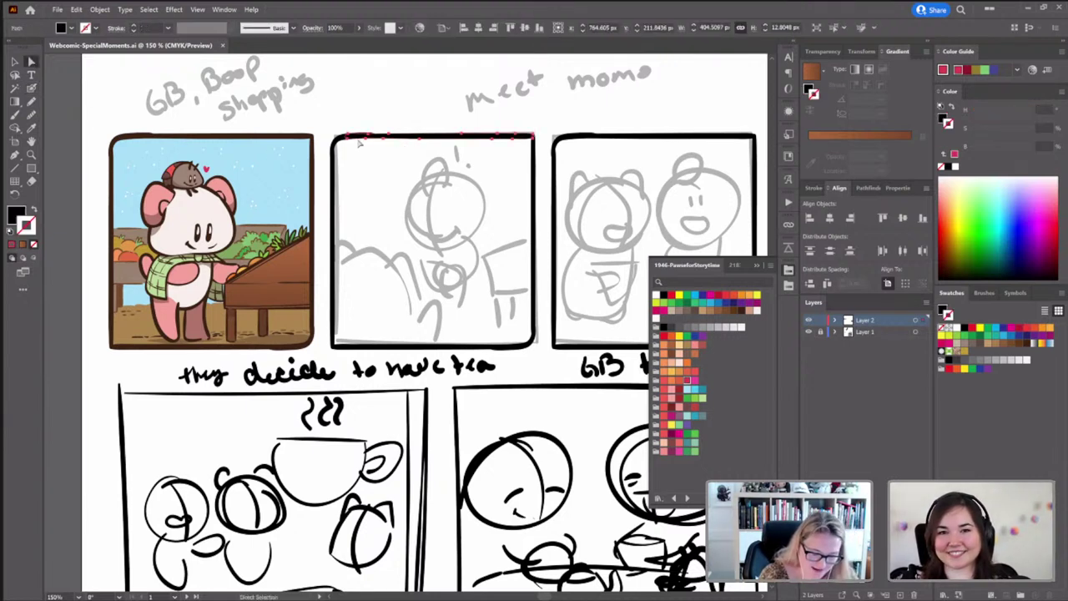
Smooth the second panel border's top-left corner into a curve
click(330, 135)
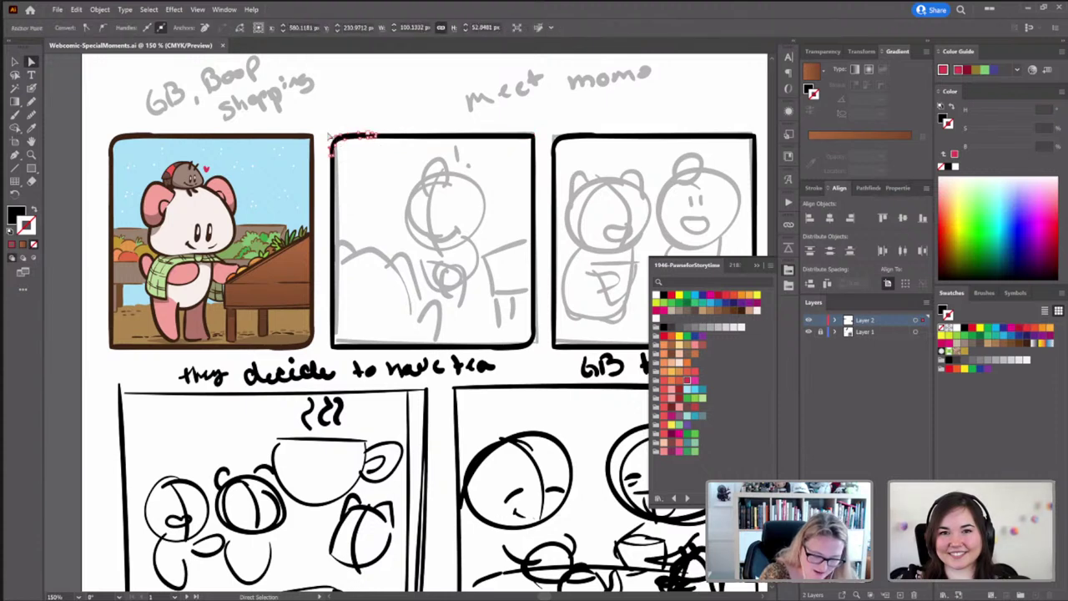
click(31, 114)
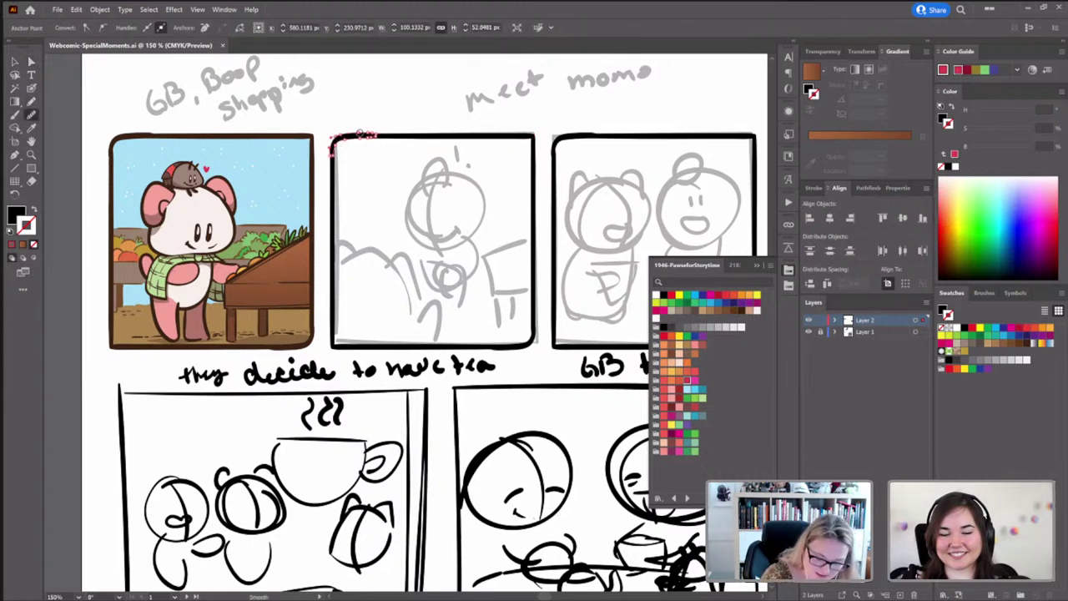
drag(360, 133, 334, 147)
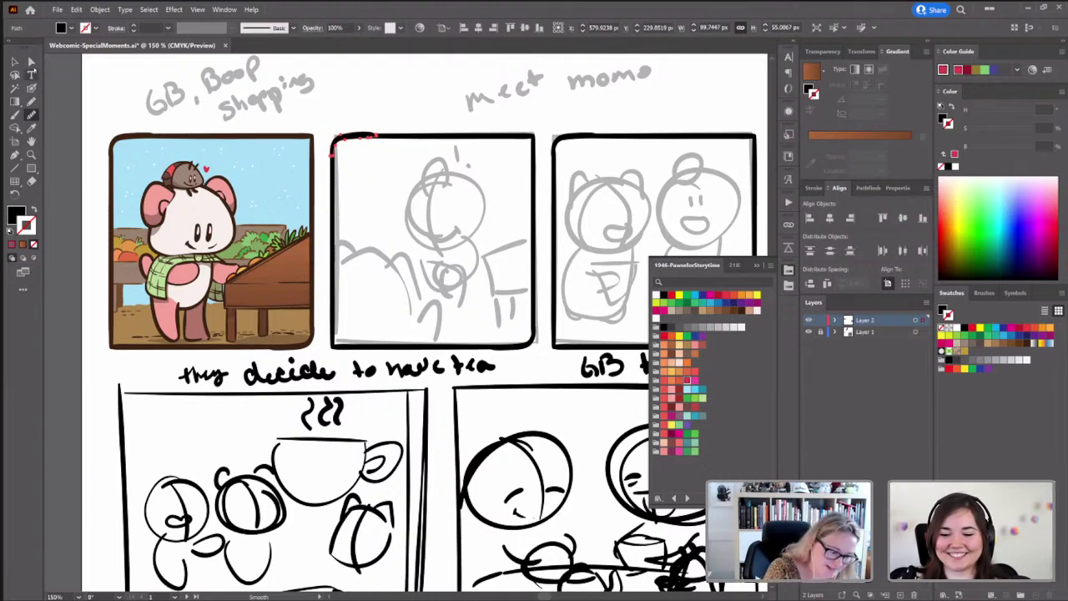
click(31, 61)
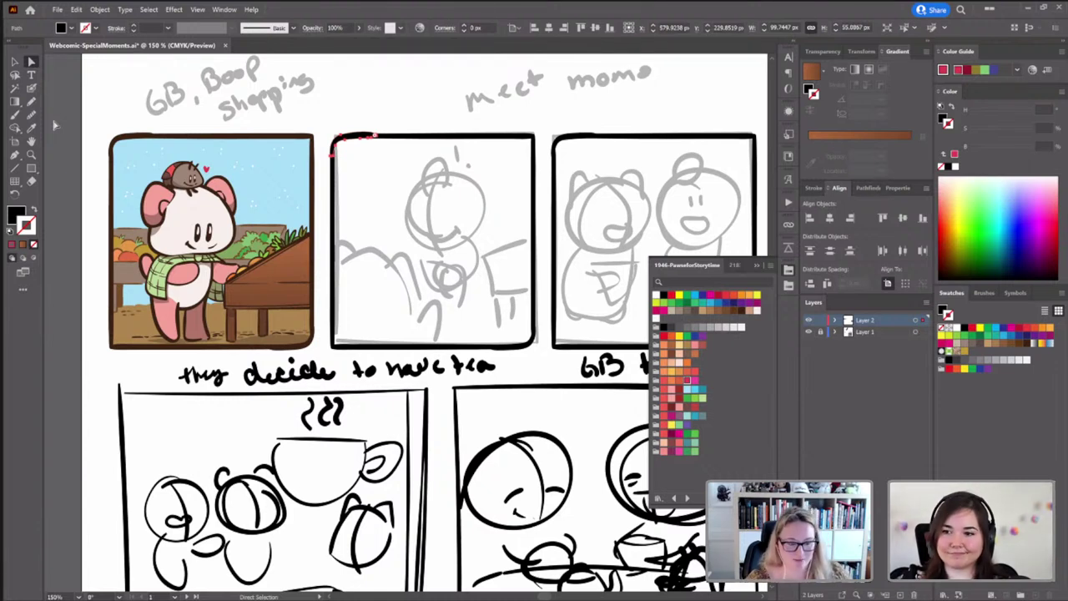
Even out the border's top edge by moving an anchor, then deselect the border
scroll(400, 132, up, 3)
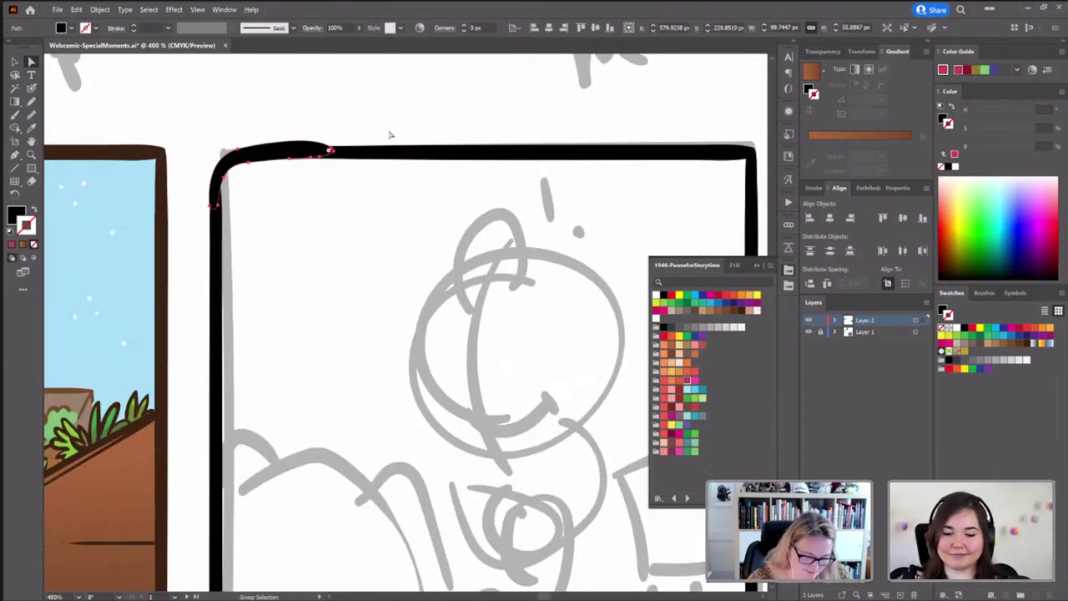
click(332, 152)
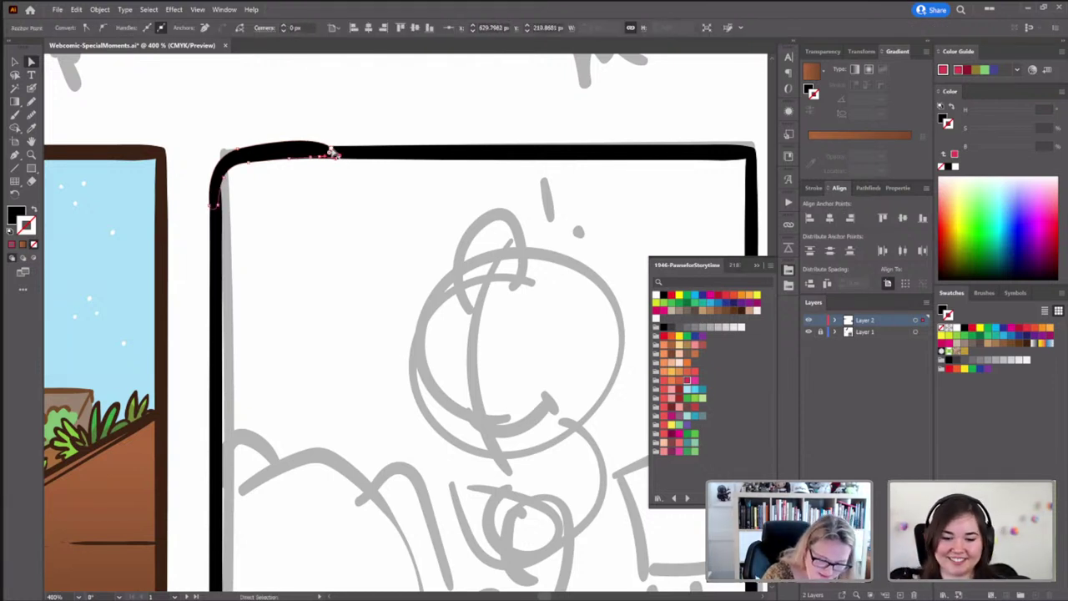
mouse_move(332, 152)
mouse_down()
mouse_move(317, 139)
mouse_move(339, 152)
mouse_up()
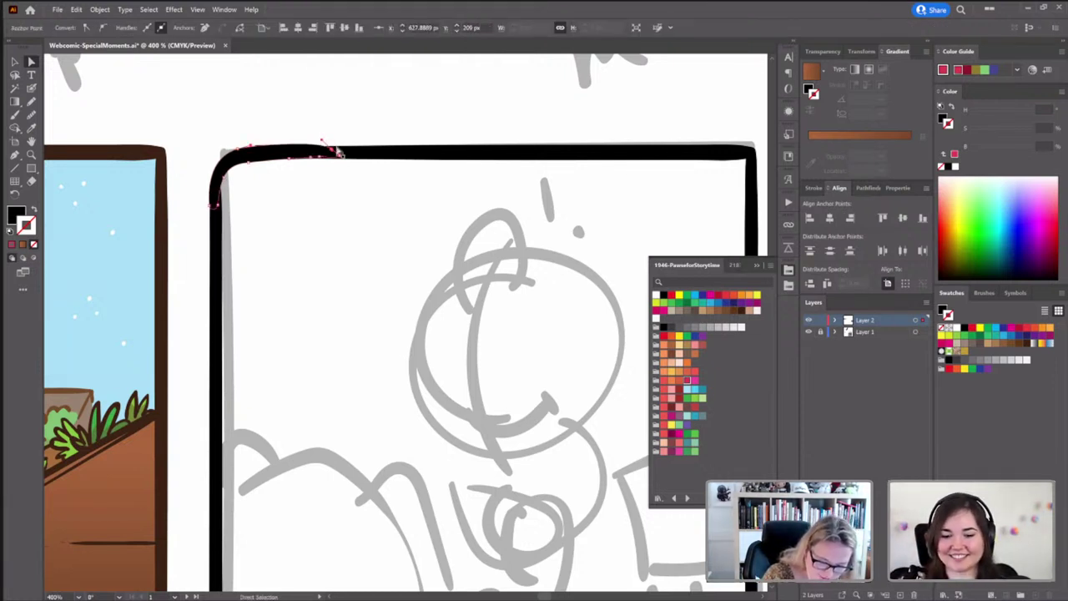
click(296, 240)
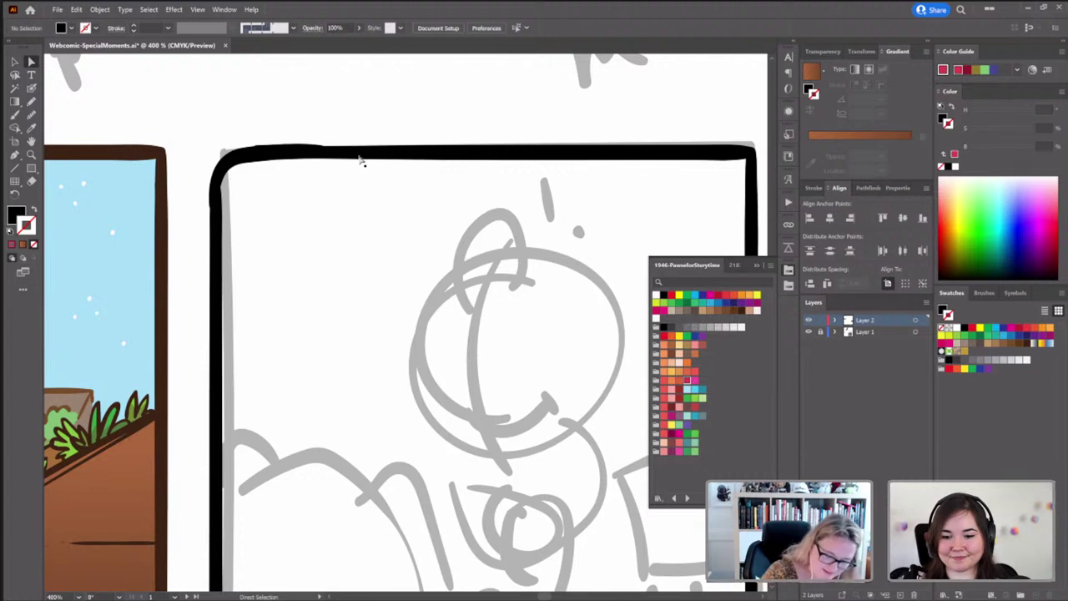
click(250, 153)
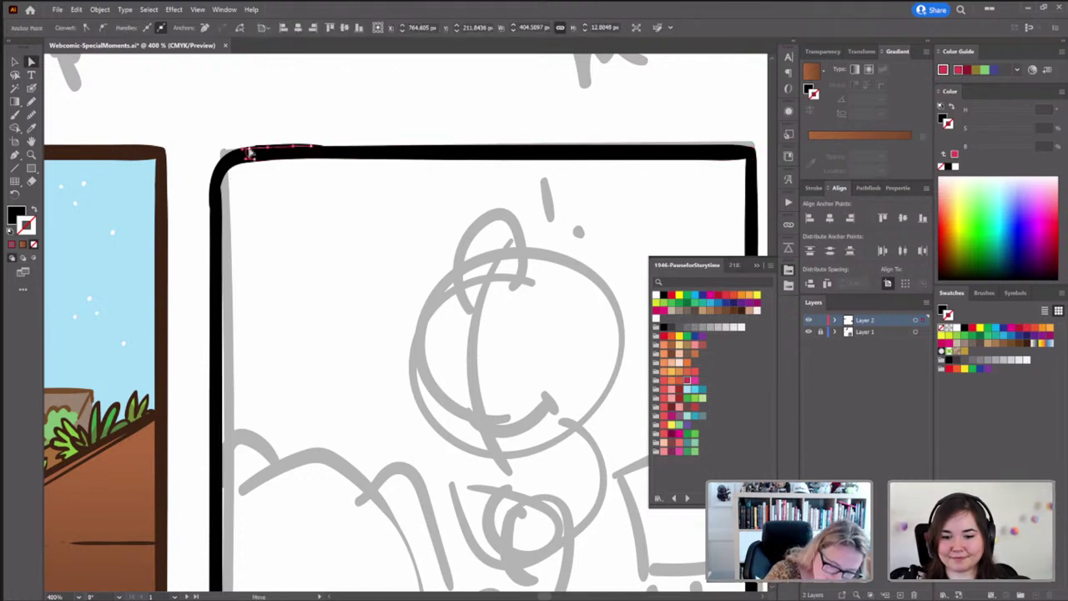
click(254, 152)
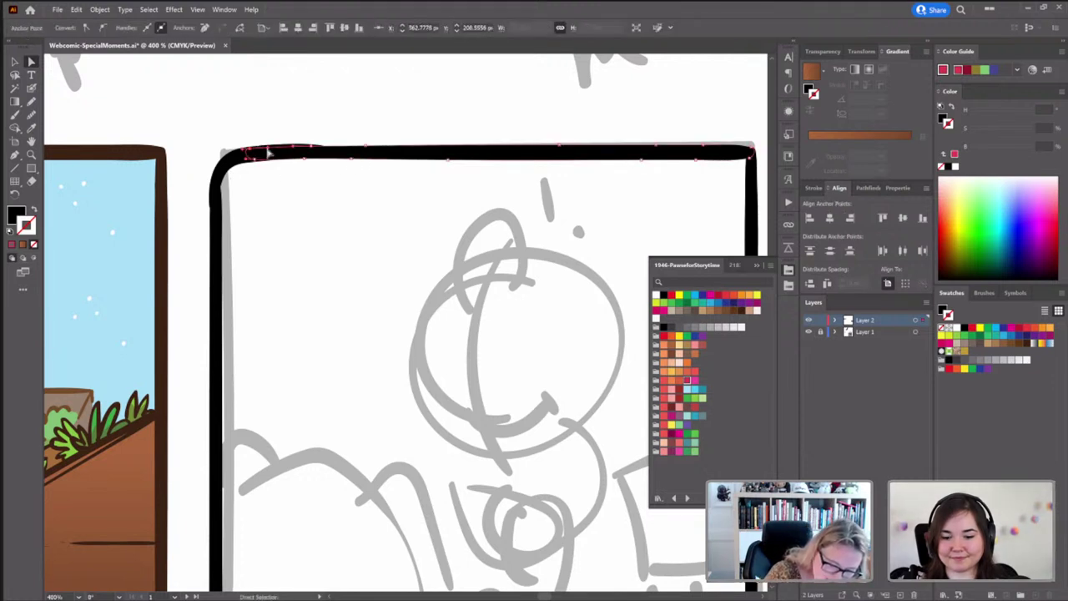
click(215, 236)
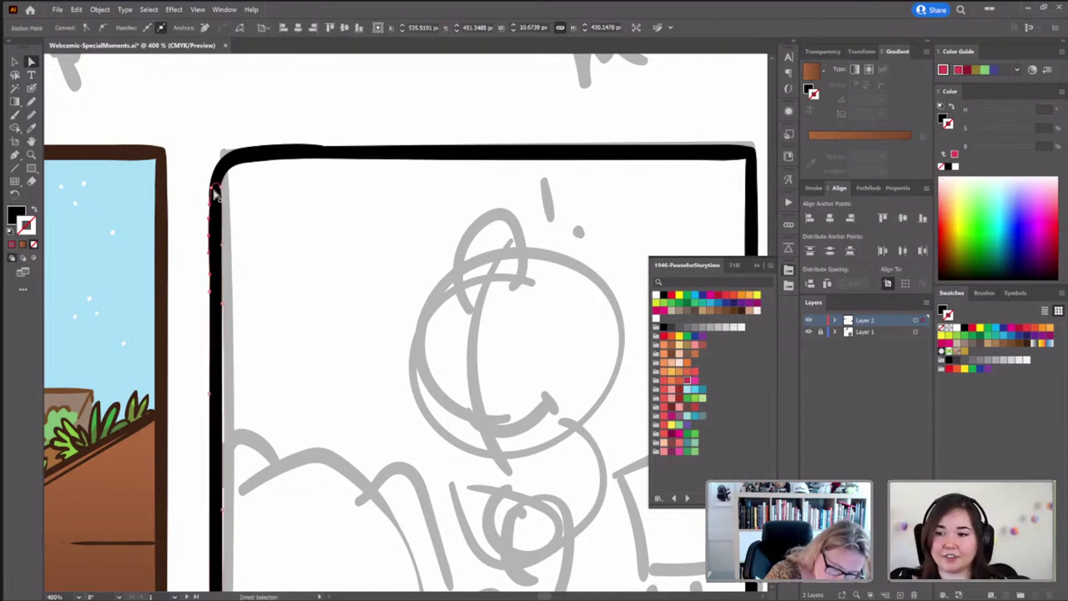
click(206, 202)
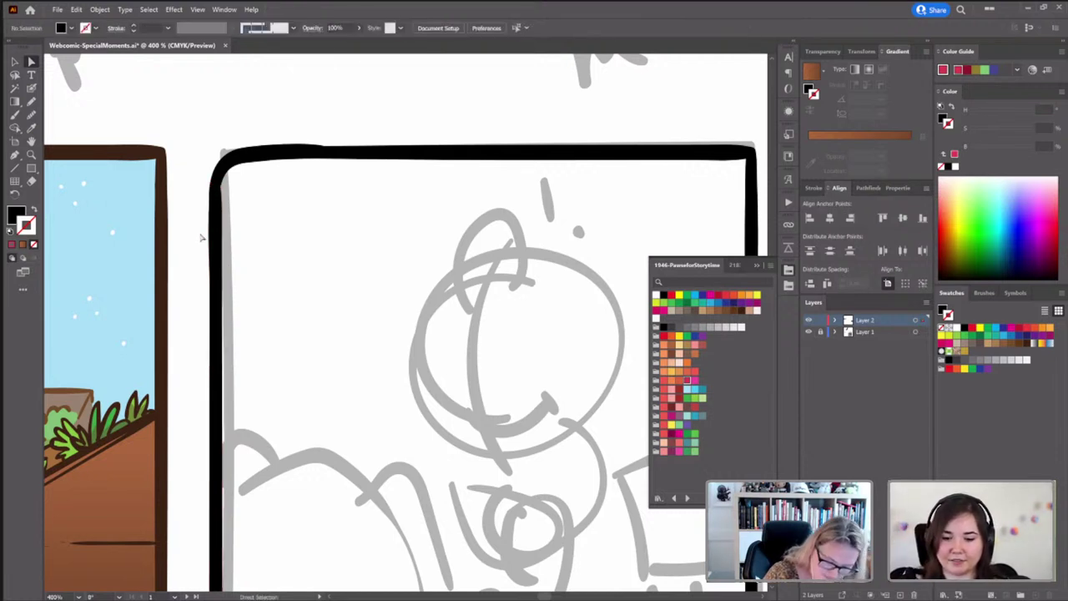
Centre the second panel and ink the bear's dome-shaped head arc with the Blob Brush
scroll(339, 242, down, 3)
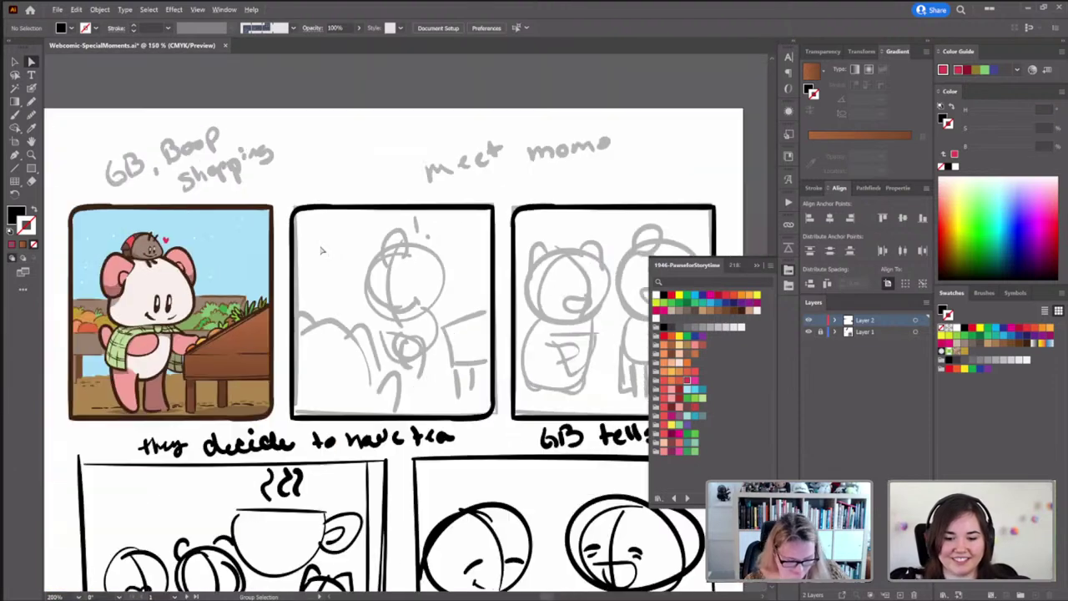
scroll(390, 375, down, 2)
key(shift+b)
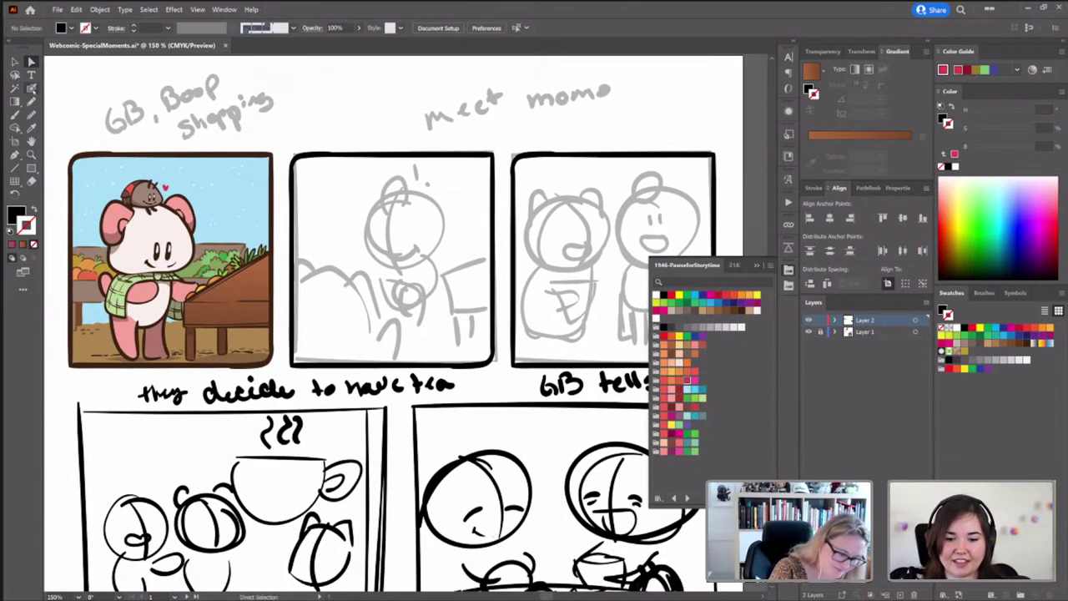
scroll(434, 294, down, 1)
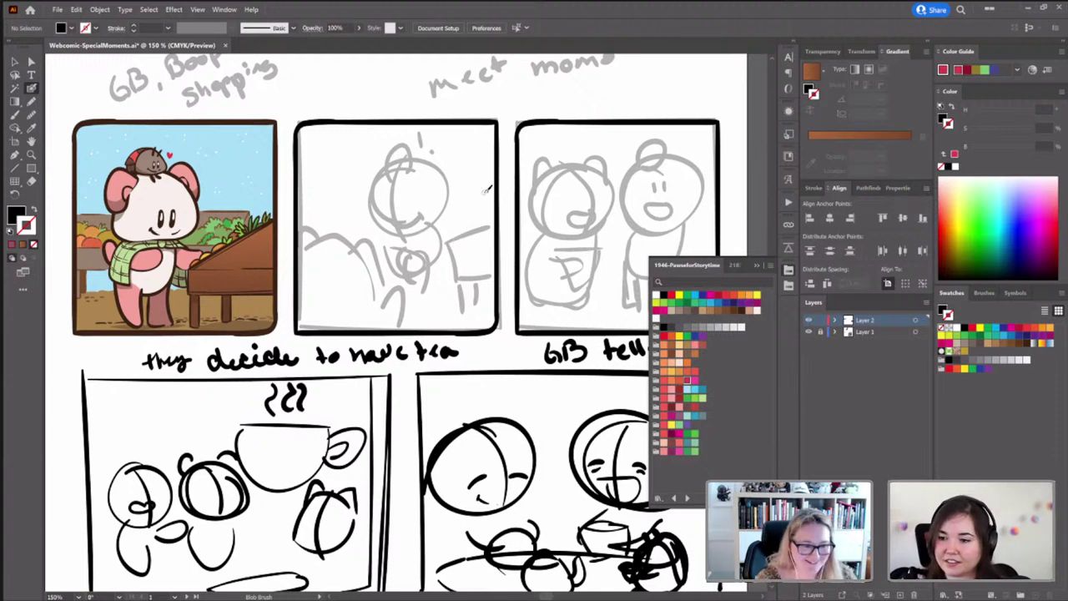
click(14, 62)
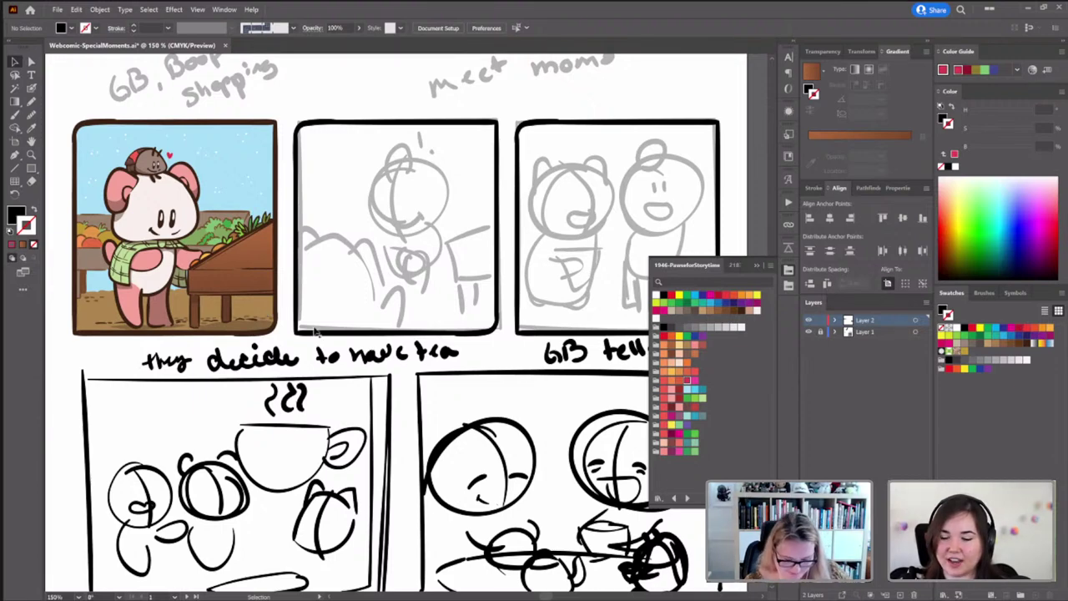
scroll(456, 252, up, 1)
mouse_move(415, 320)
mouse_down()
mouse_move(451, 327)
mouse_move(480, 312)
mouse_up()
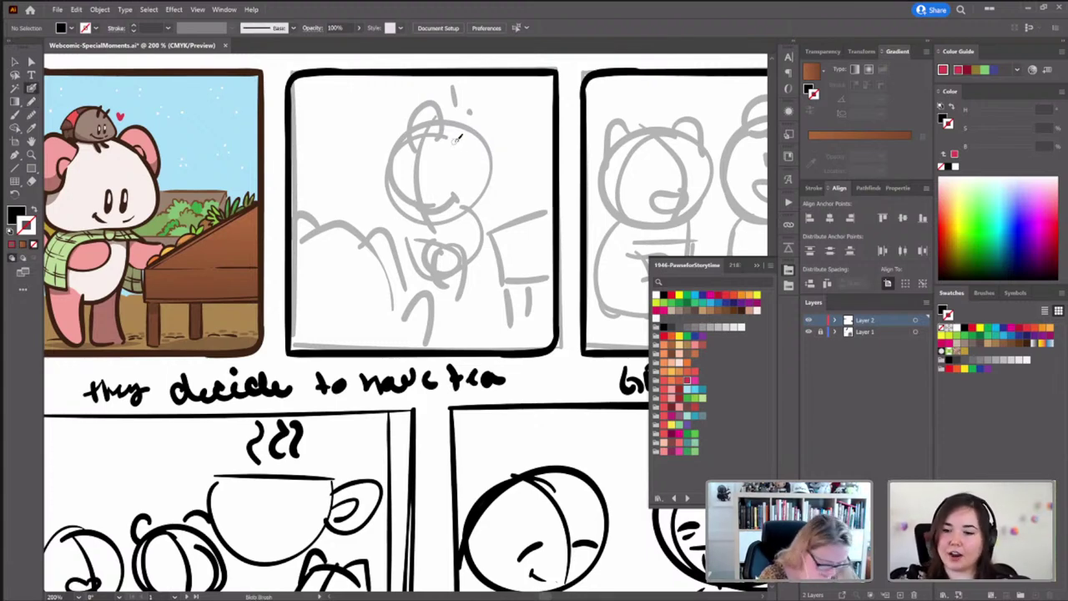
key(Return)
key(Escape)
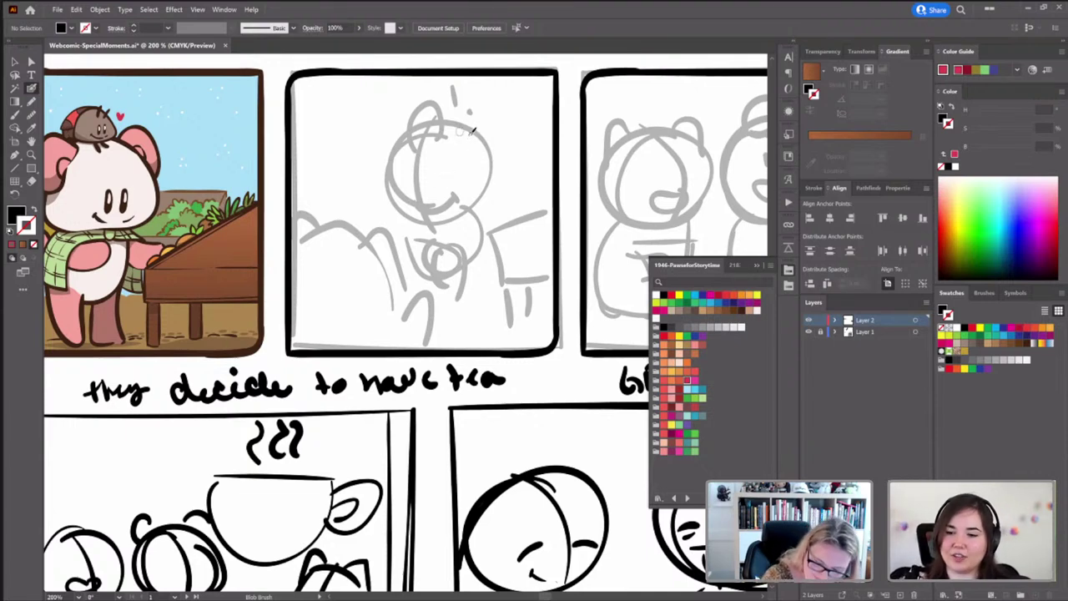
mouse_move(481, 132)
mouse_down()
mouse_move(452, 120)
mouse_move(413, 131)
mouse_move(390, 163)
mouse_move(387, 193)
mouse_move(418, 209)
mouse_move(493, 196)
mouse_move(494, 155)
mouse_move(442, 121)
mouse_up()
Smooth the inked head outline with the Smooth tool
key(shift+x)
ctrl+click(484, 159)
click(30, 115)
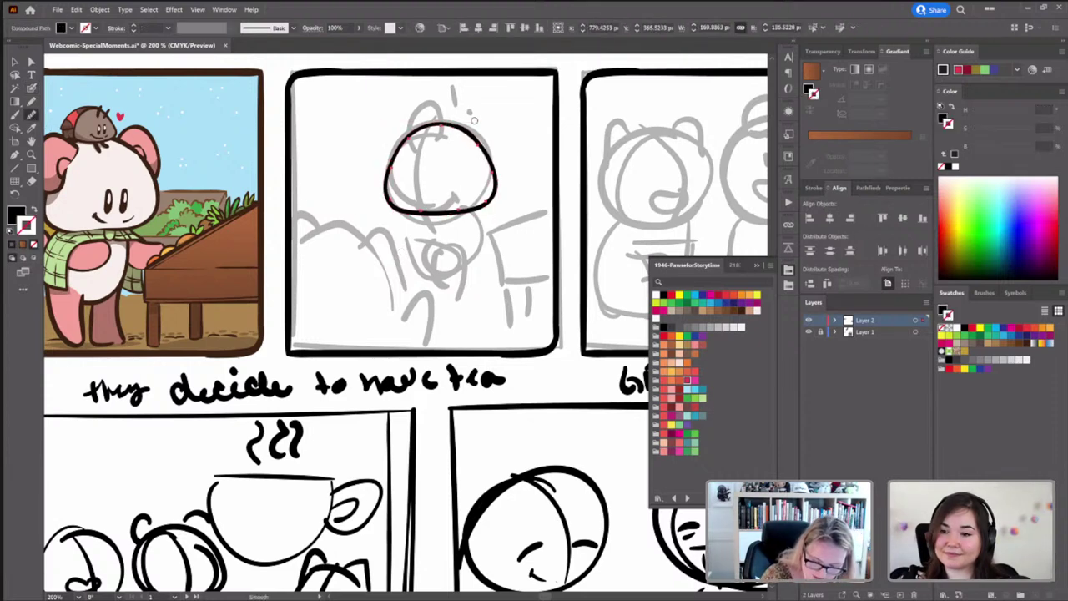
key(v)
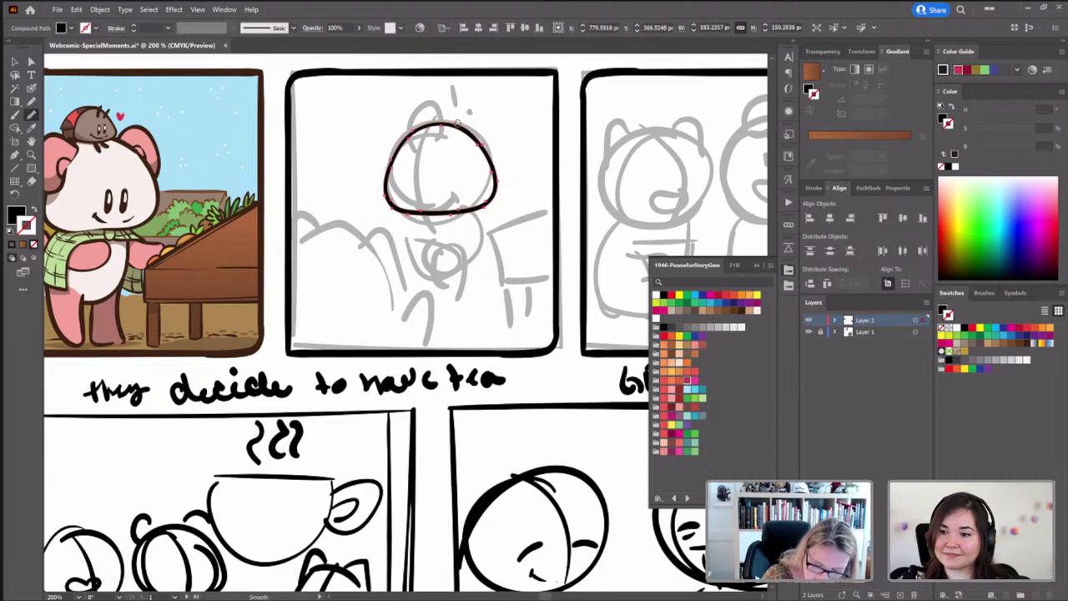
drag(455, 122, 470, 144)
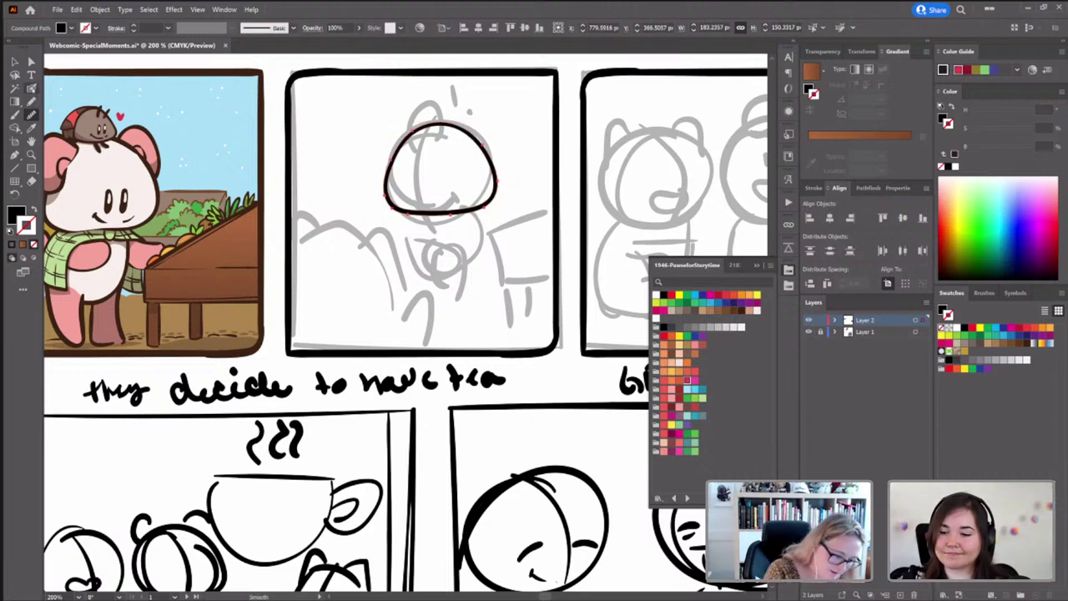
Draw a vertical centre line through the head and group it with the outline
click(32, 88)
key(ctrl+shift+a)
drag(439, 120, 434, 225)
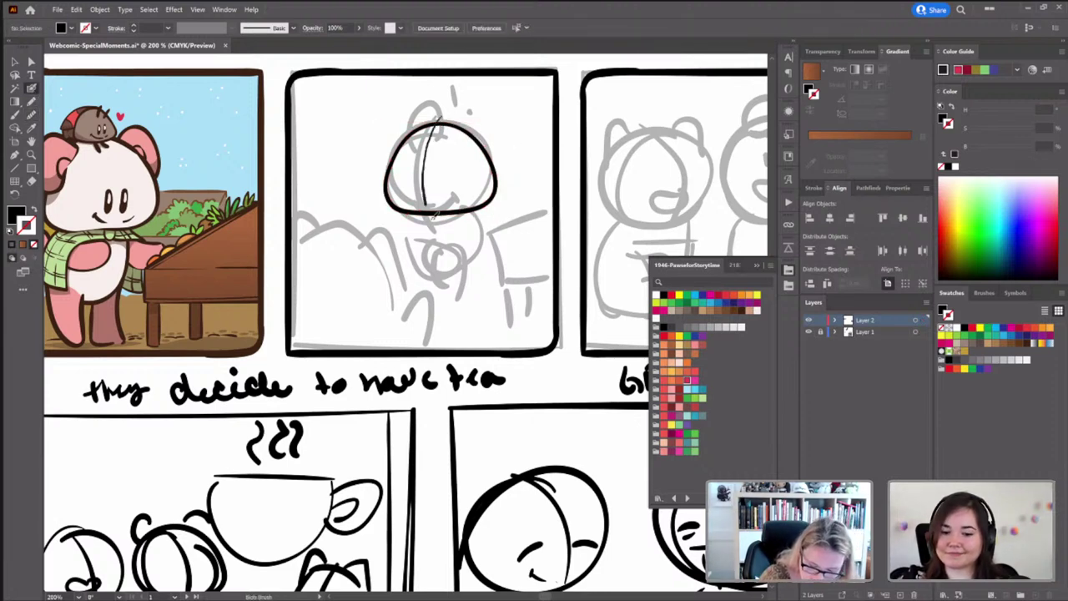
key(shift+x)
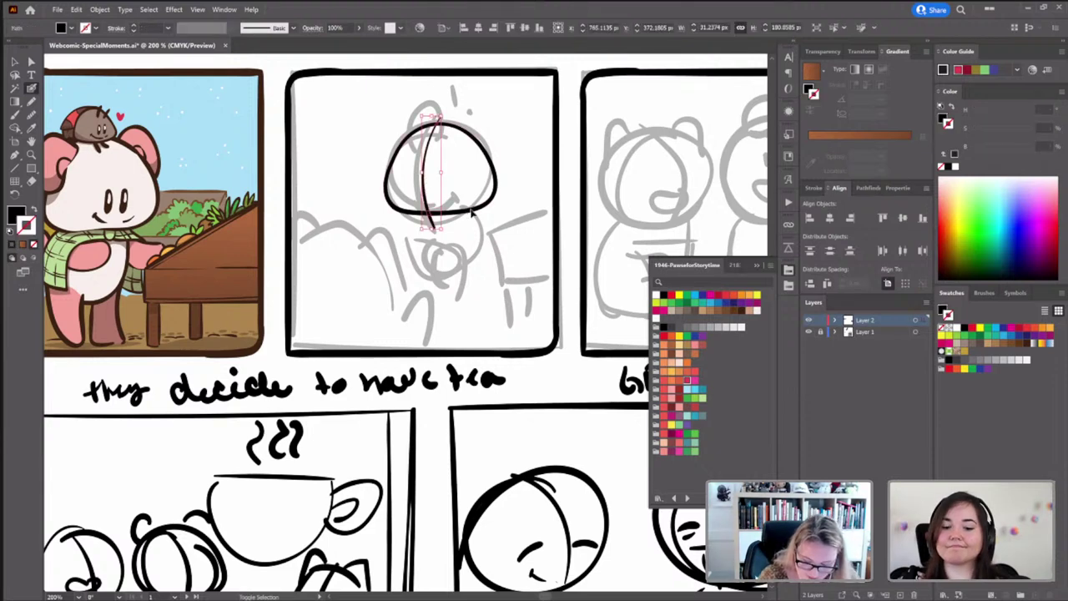
key(ctrl+a)
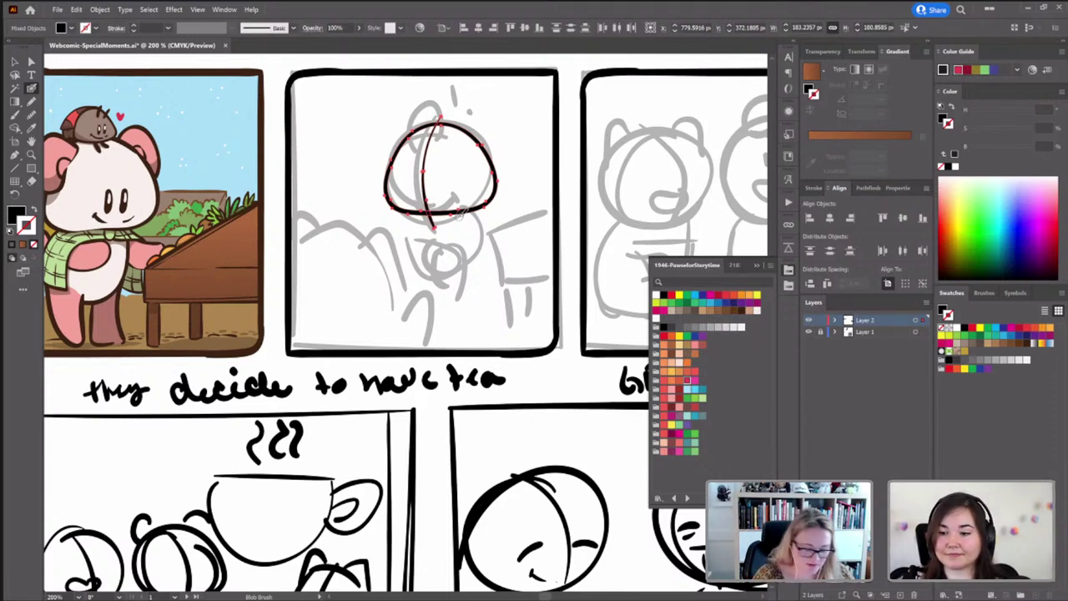
key(ctrl+g)
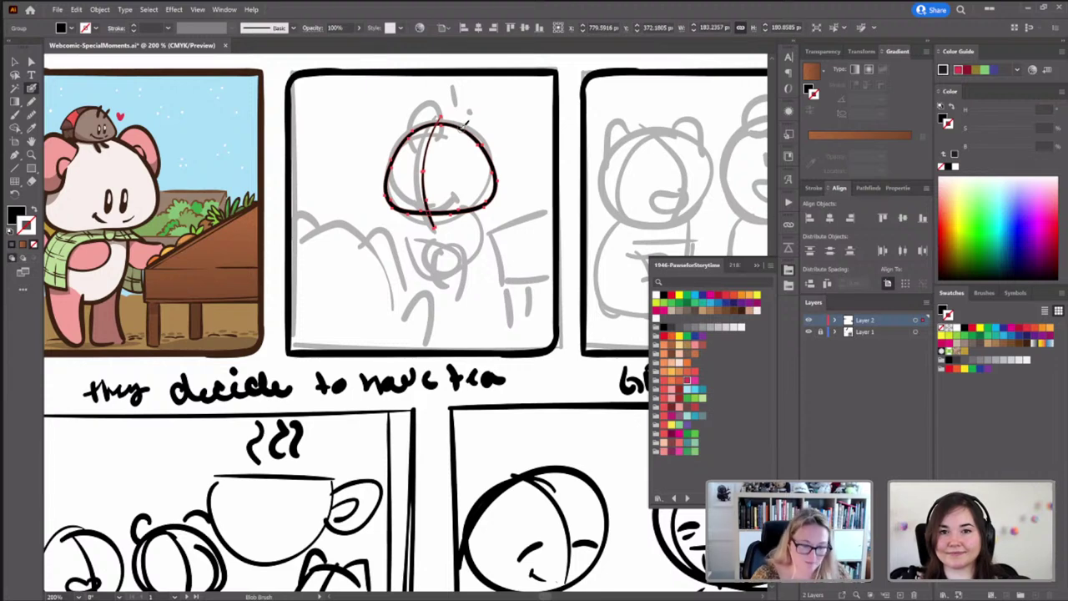
Enter the head group in isolation and draw the bear's left ear
key(v)
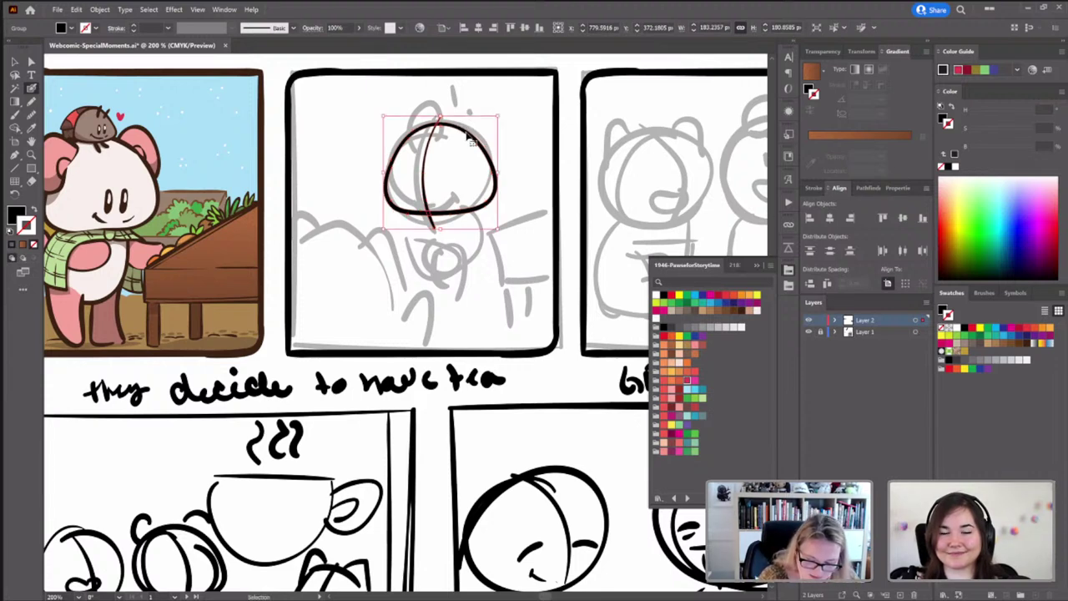
double_click(471, 137)
key(shift+b)
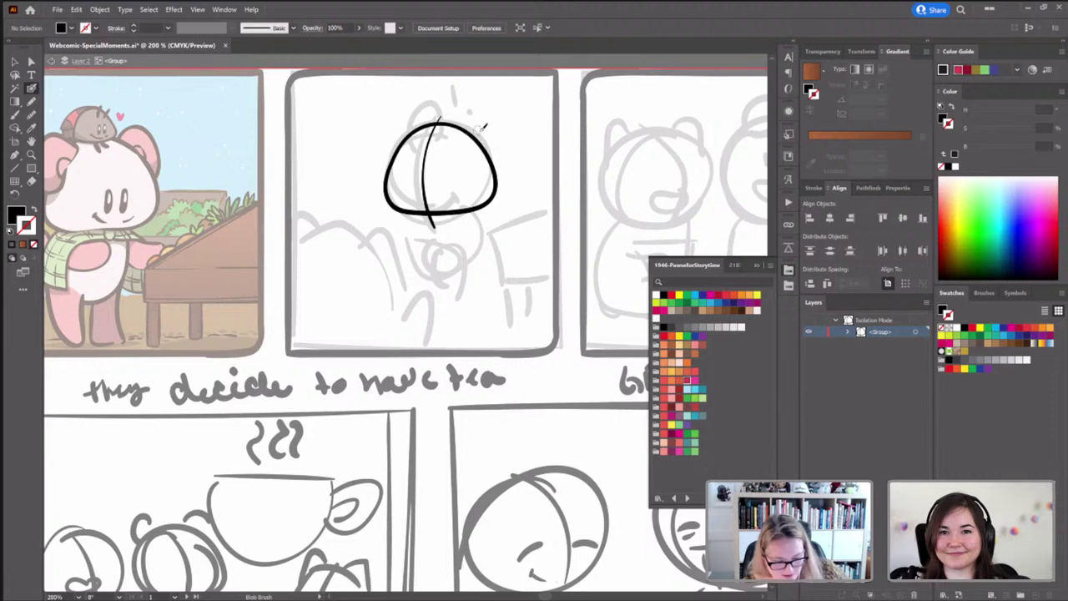
scroll(423, 167, up, 2)
scroll(422, 169, up, 3)
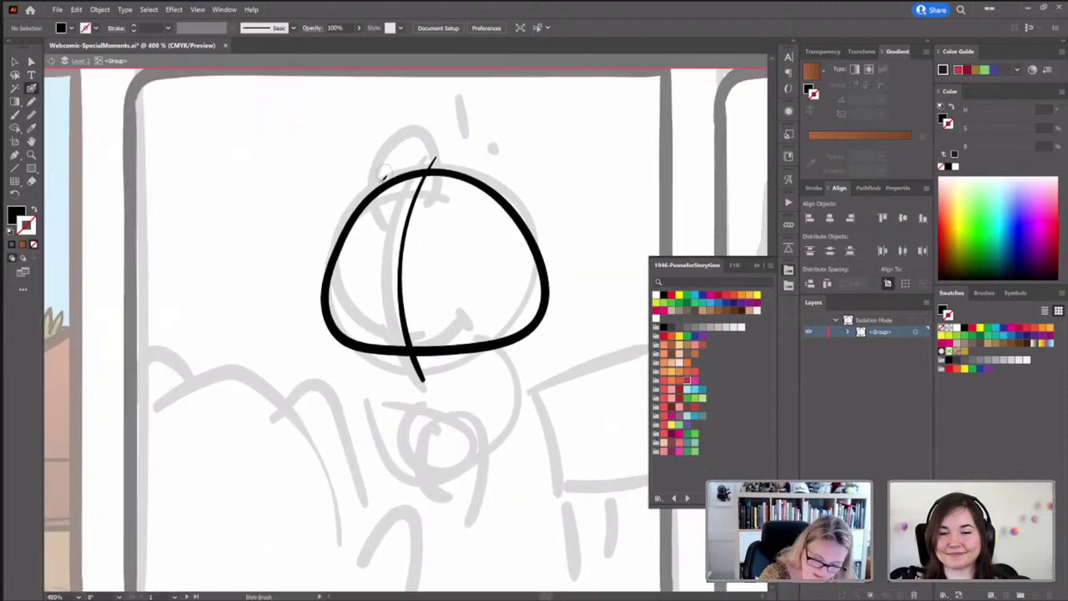
mouse_move(389, 179)
mouse_down()
mouse_move(354, 159)
mouse_move(335, 178)
mouse_move(324, 263)
mouse_up()
Nudge the left ear into place and paint its inner-ear mark
key(v)
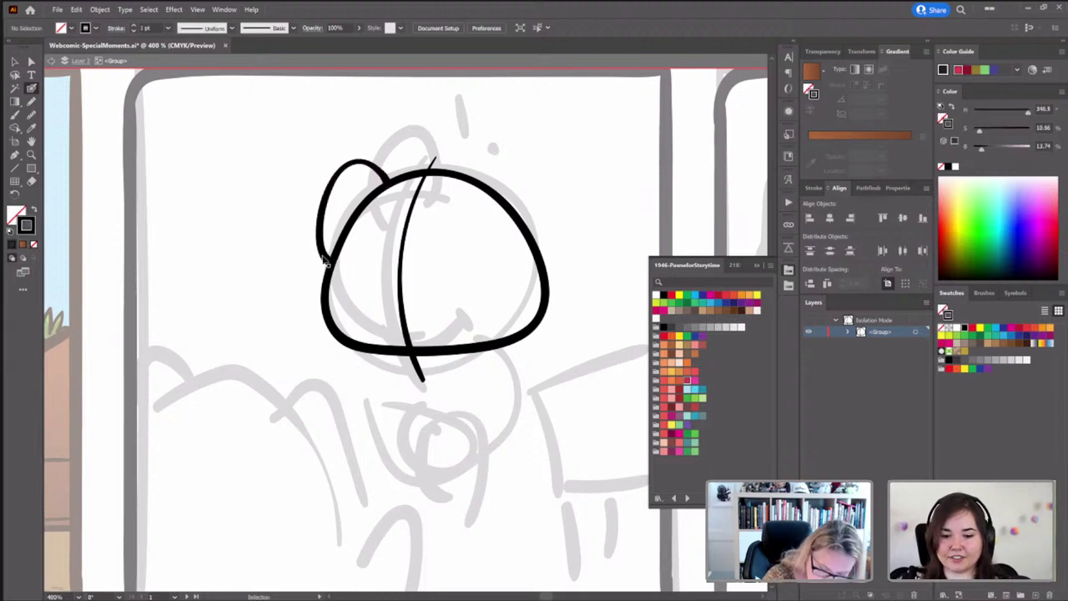
click(324, 260)
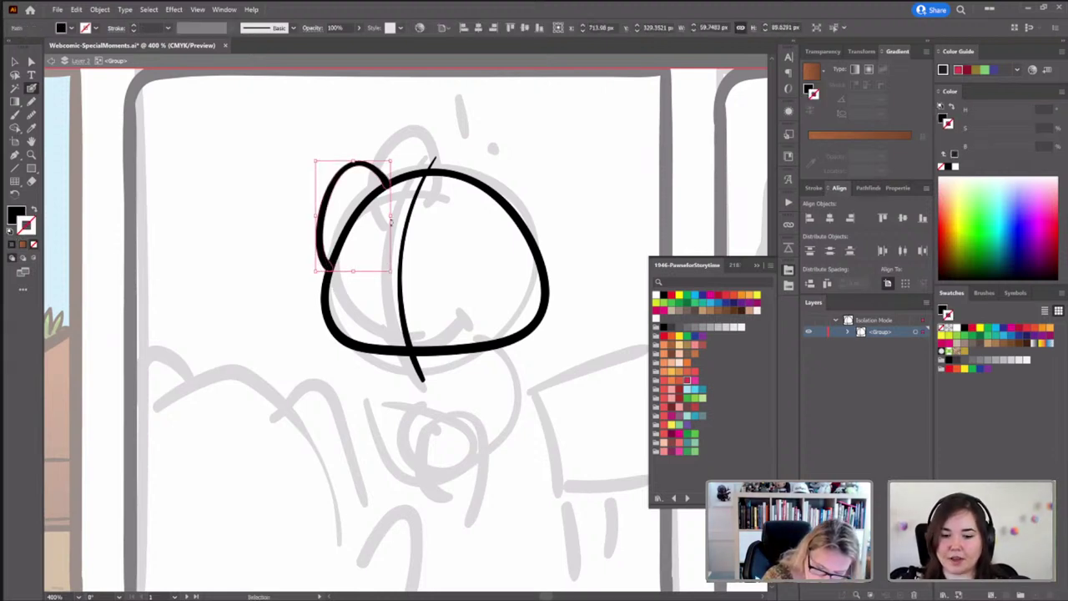
drag(392, 171, 377, 185)
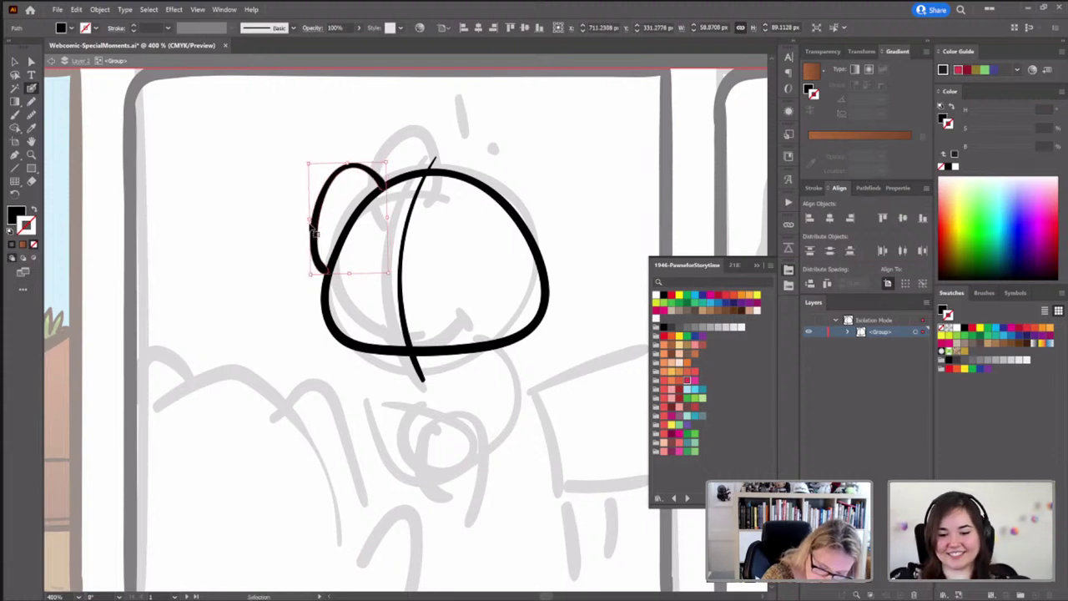
click(504, 165)
key(shift+b)
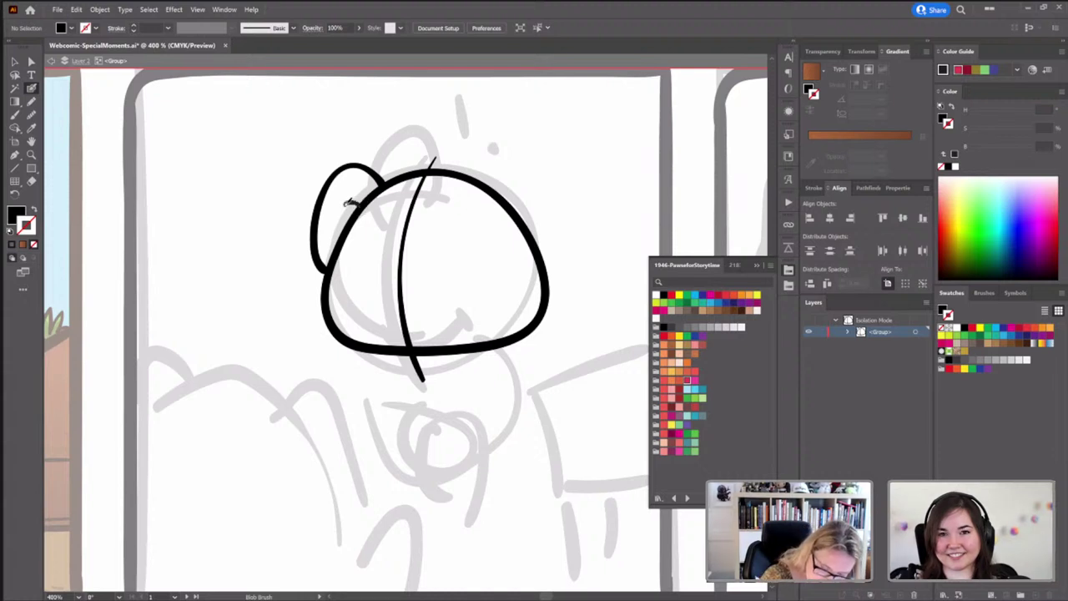
drag(351, 203, 336, 239)
key(shift+x)
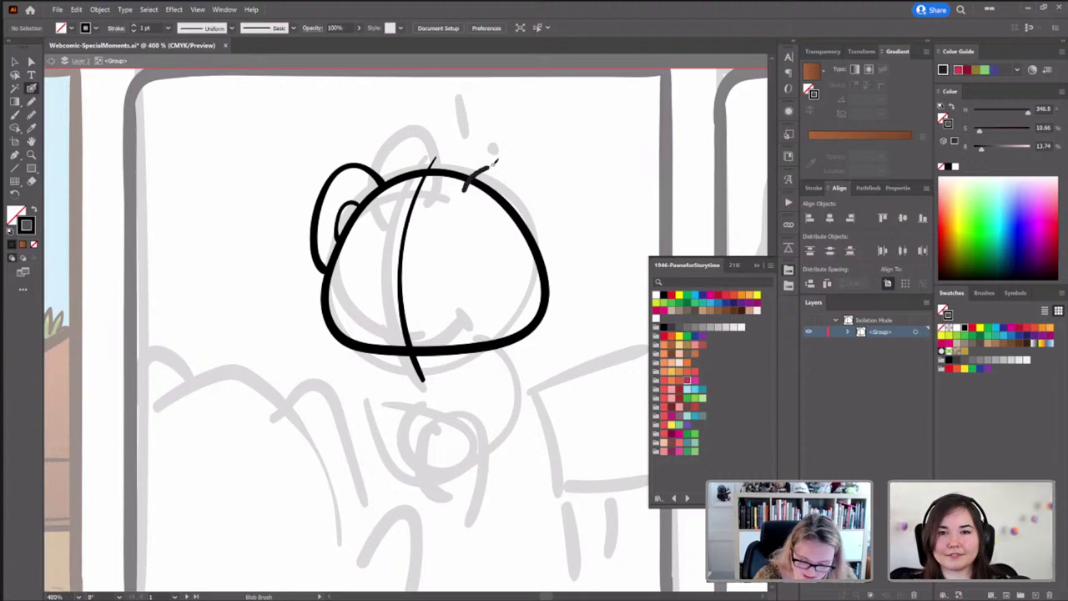
Draw the bear's right ear arc, redrawing it after two undone attempts
mouse_move(469, 187)
mouse_down()
mouse_move(498, 155)
mouse_move(539, 176)
mouse_up()
key(ctrl+z)
mouse_move(467, 188)
mouse_down()
mouse_move(495, 154)
mouse_move(509, 156)
mouse_move(560, 232)
mouse_up()
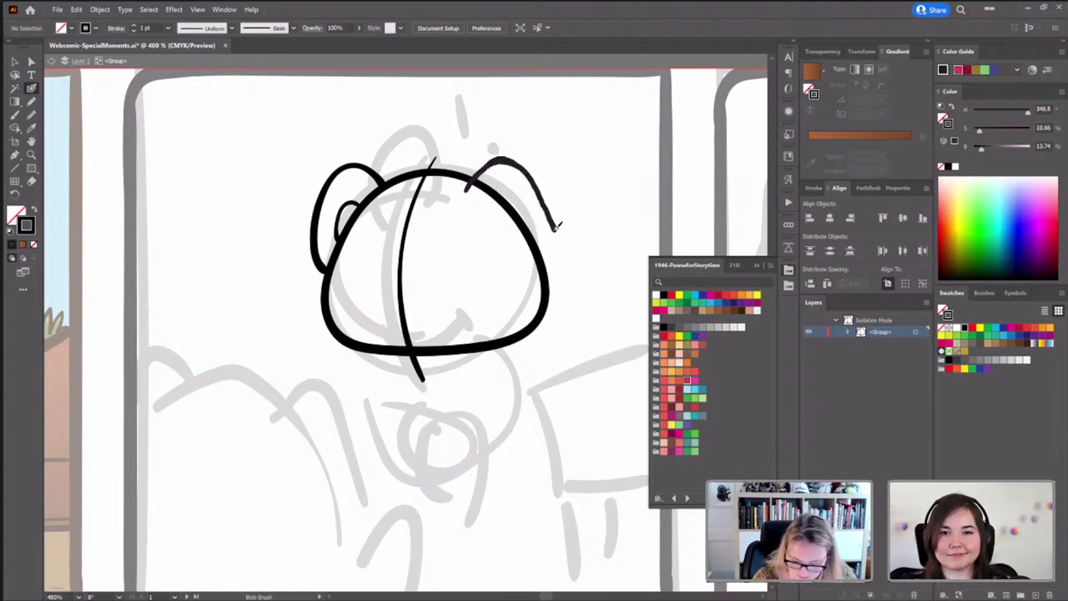
key(ctrl+z)
mouse_move(466, 192)
mouse_down()
mouse_move(491, 165)
mouse_move(518, 159)
mouse_move(553, 216)
mouse_move(544, 266)
mouse_move(531, 271)
mouse_move(510, 250)
mouse_move(469, 184)
mouse_up()
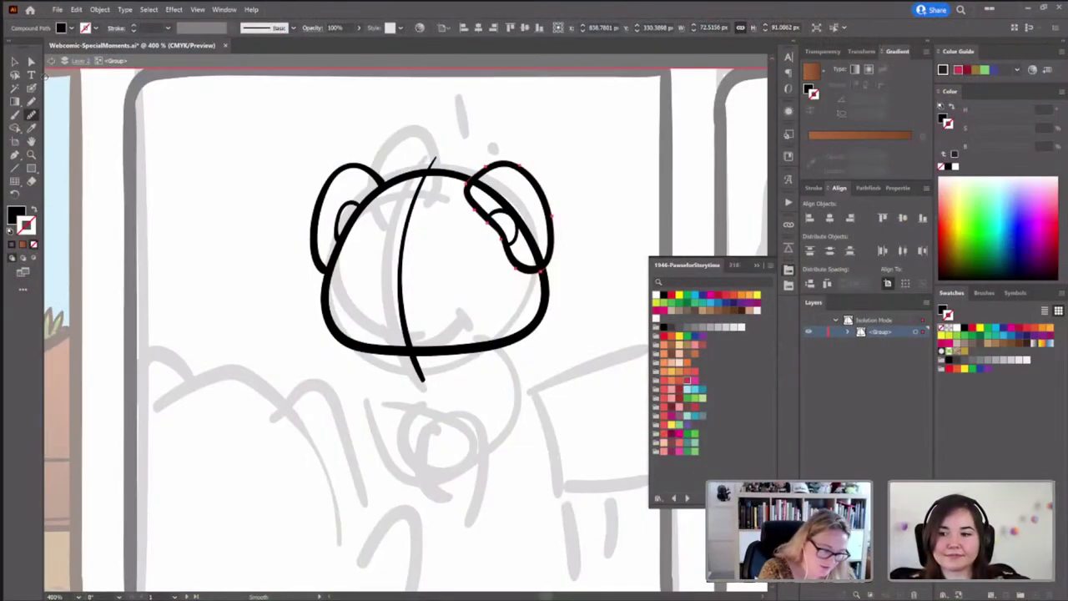
click(31, 88)
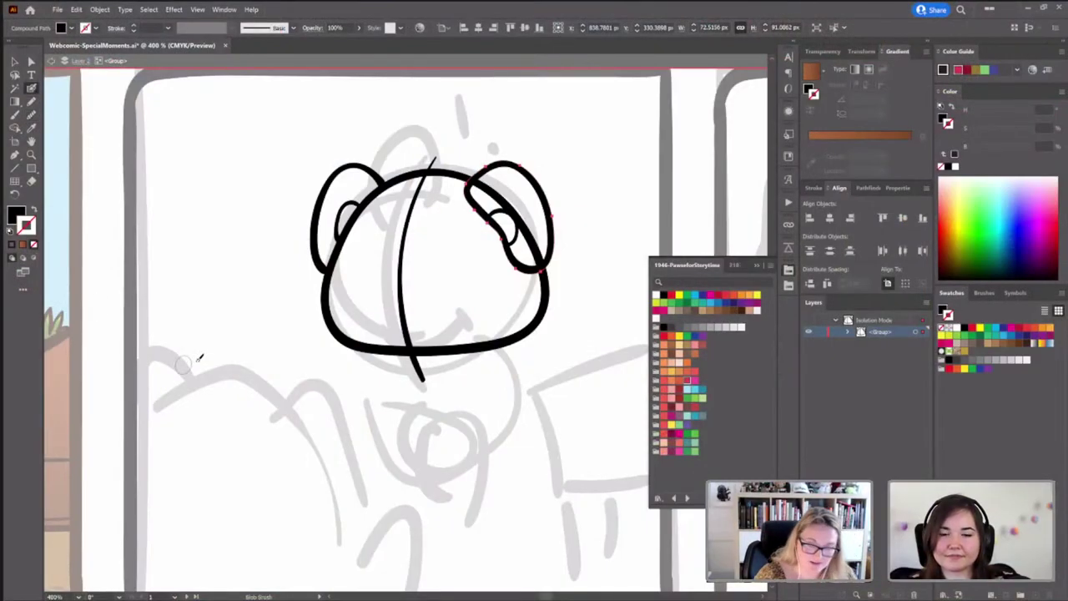
Recentre the view on the head and add a short mark at the snout
key(ctrl+shift+a)
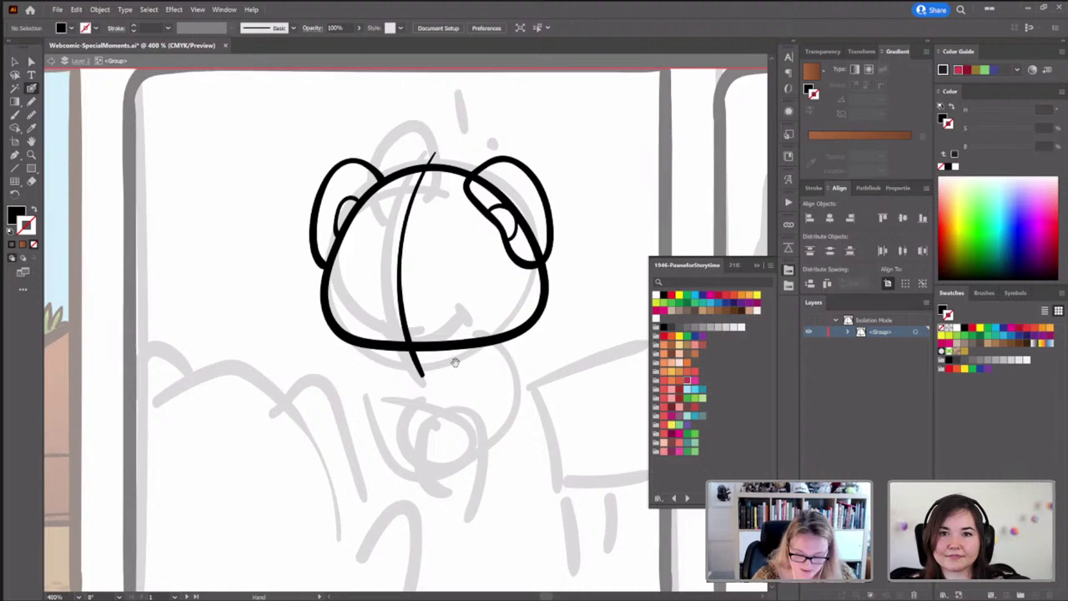
scroll(455, 358, down, 2)
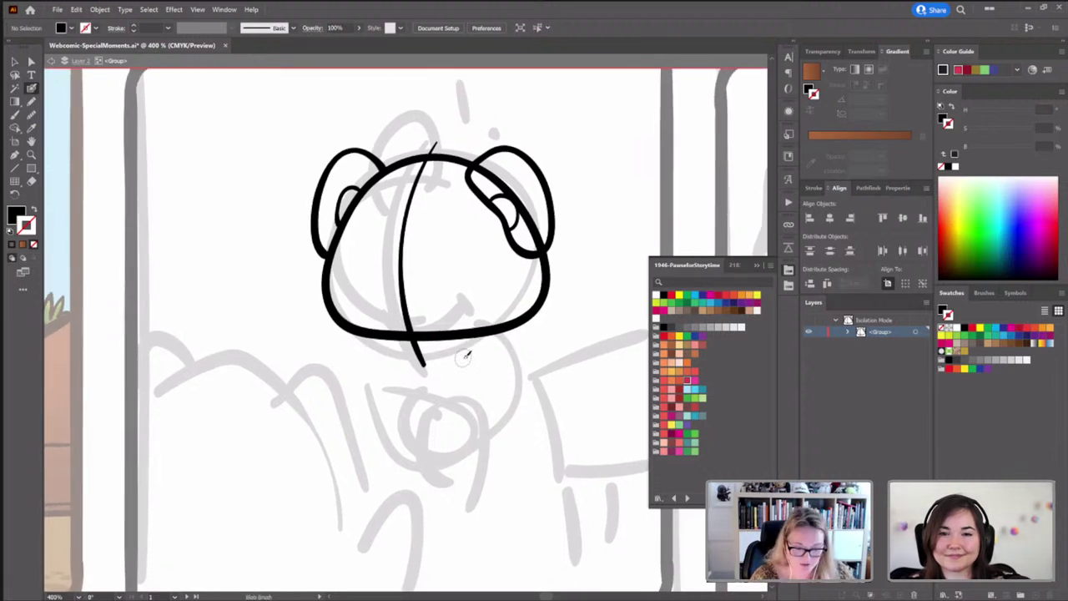
drag(465, 321, 454, 347)
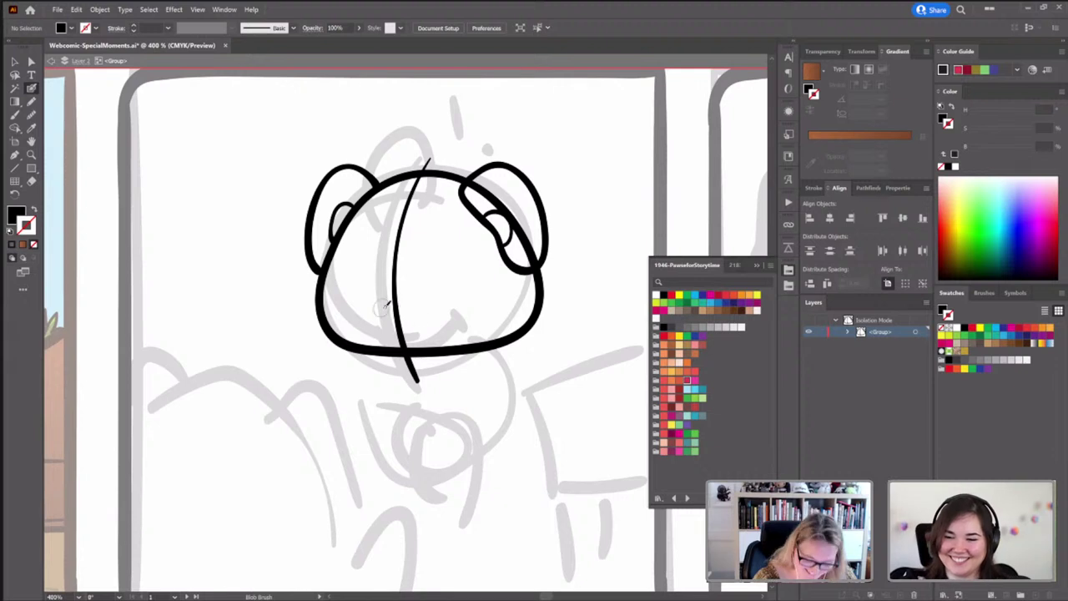
mouse_move(372, 307)
mouse_down()
mouse_move(434, 299)
mouse_move(451, 305)
mouse_move(452, 319)
mouse_move(427, 340)
mouse_move(395, 340)
mouse_move(379, 307)
mouse_up()
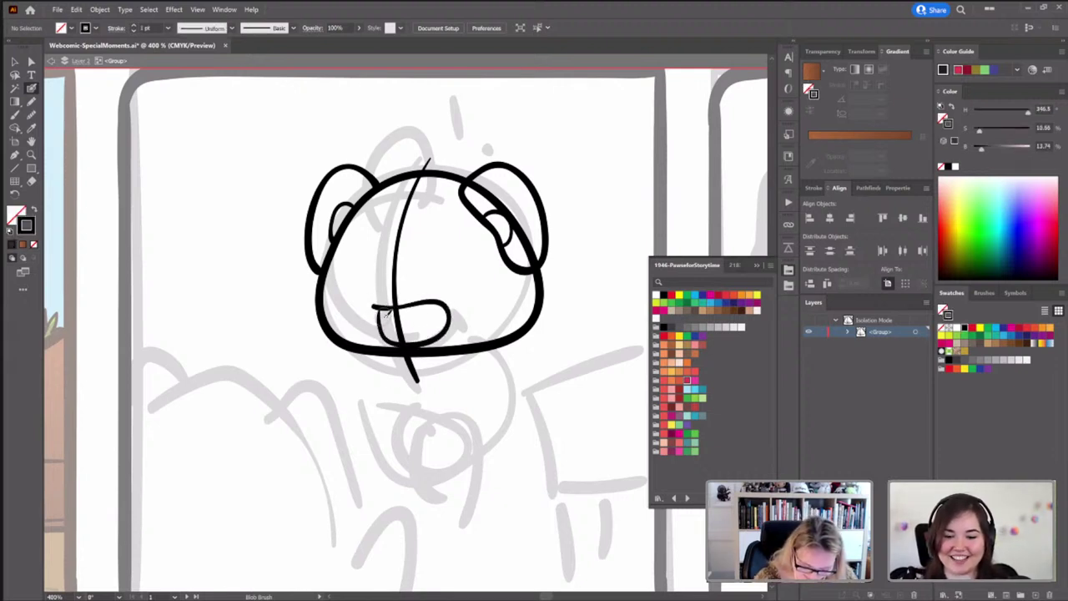
ctrl+click(411, 348)
ctrl+click(394, 325)
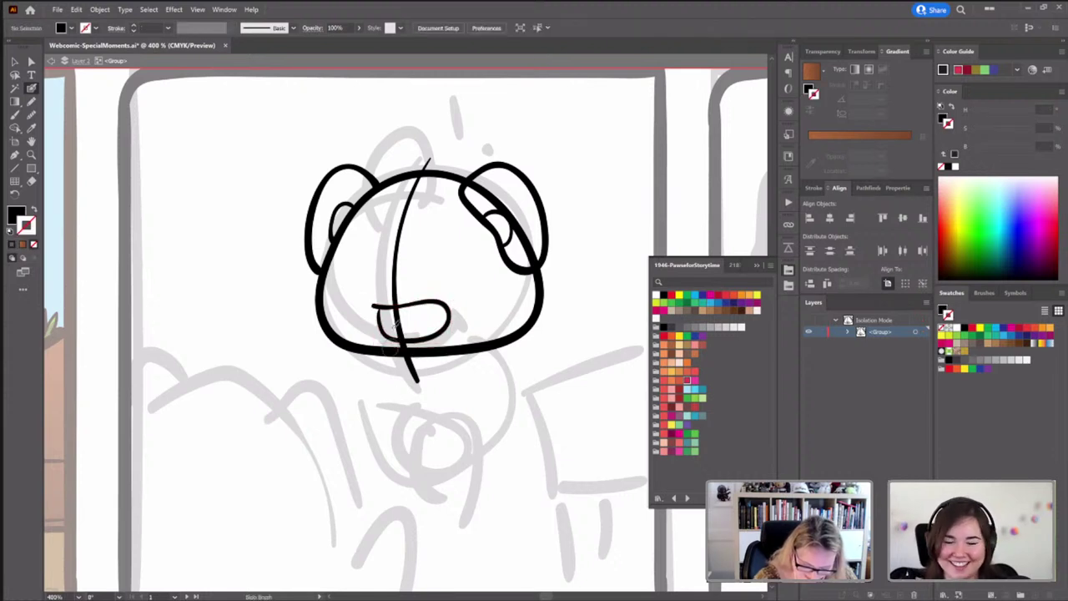
key(shift+x)
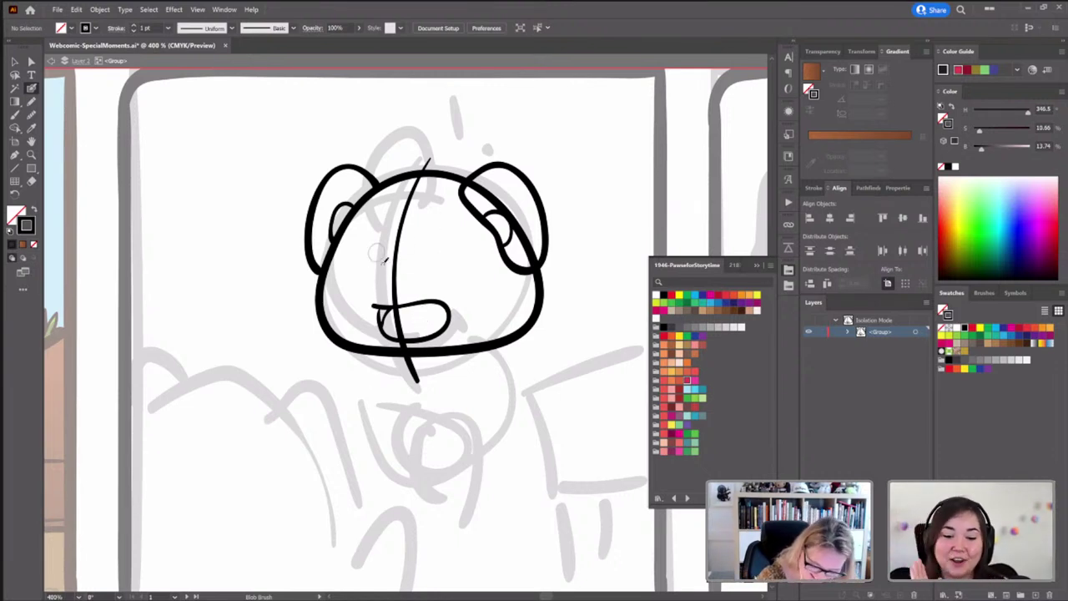
Paint the bear's left eye as a vertical stroke and try out a right eye
drag(384, 254, 383, 289)
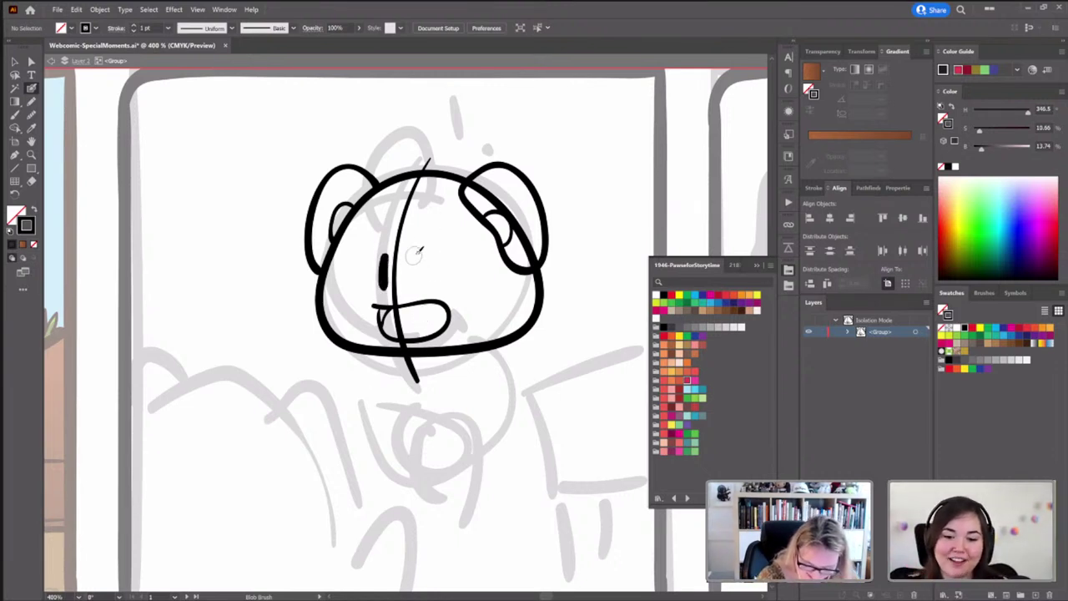
drag(415, 254, 417, 288)
key(ctrl+z)
drag(414, 250, 413, 284)
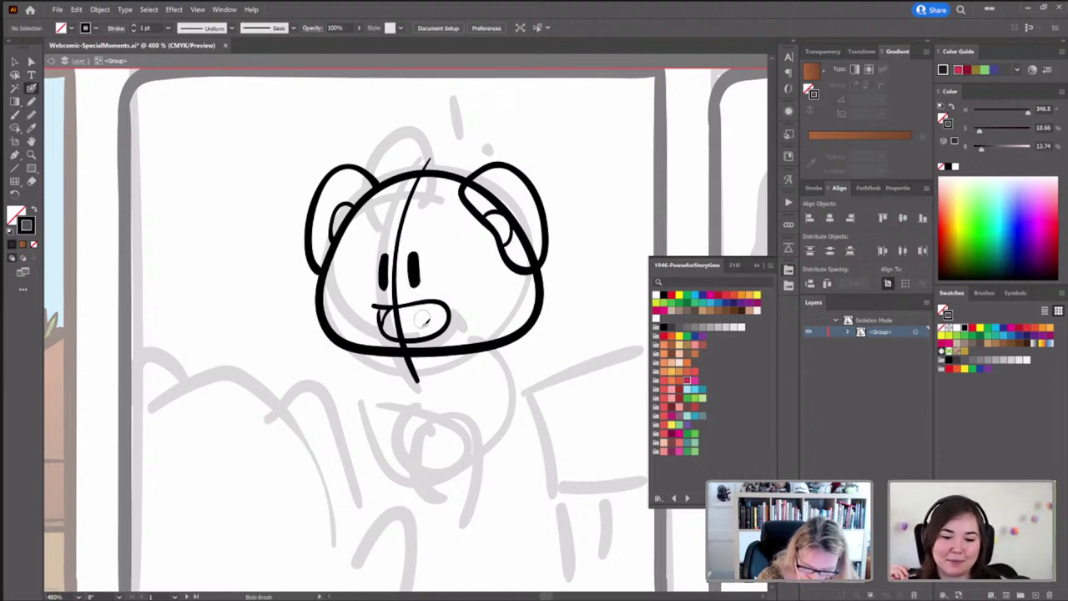
key(ctrl+z)
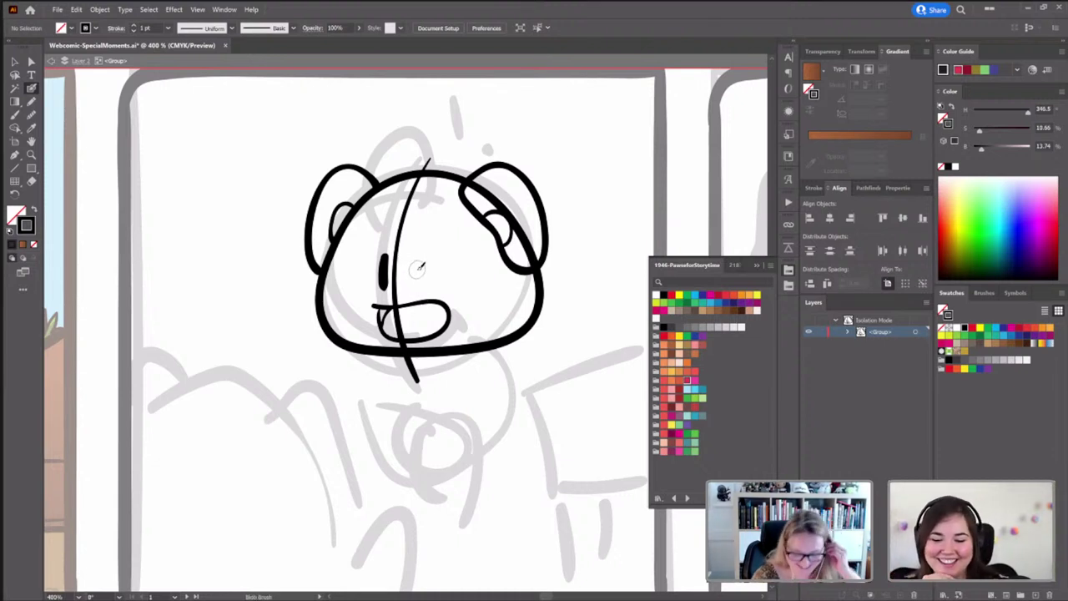
Repaint and thicken the right eye until it matches the left
ctrl+click(382, 275)
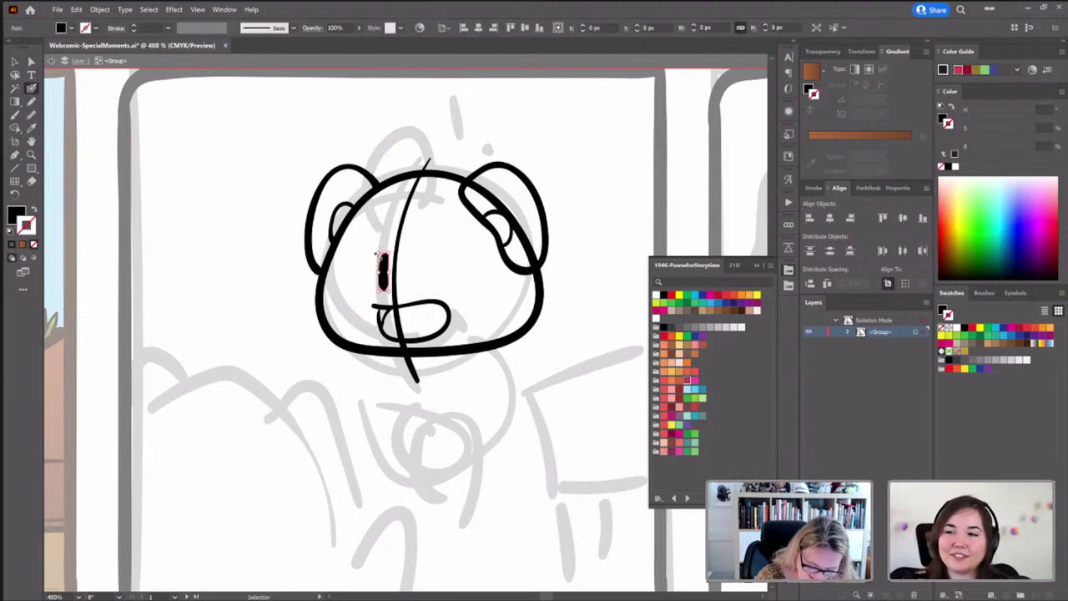
ctrl+click(417, 267)
drag(411, 248, 412, 288)
key(ctrl+z)
click(411, 253)
ctrl+click(415, 283)
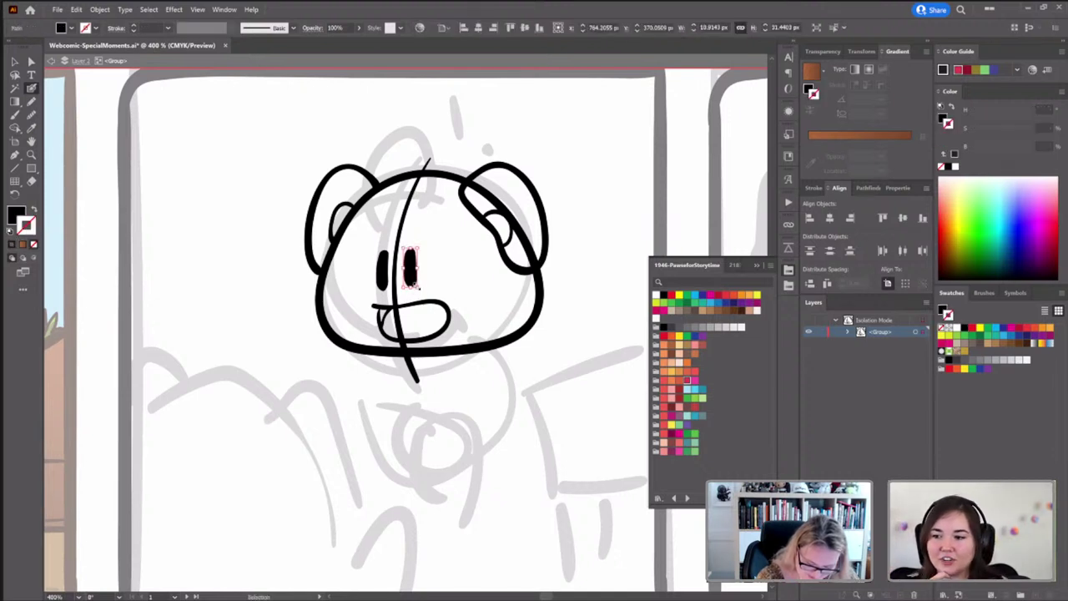
drag(410, 251, 412, 284)
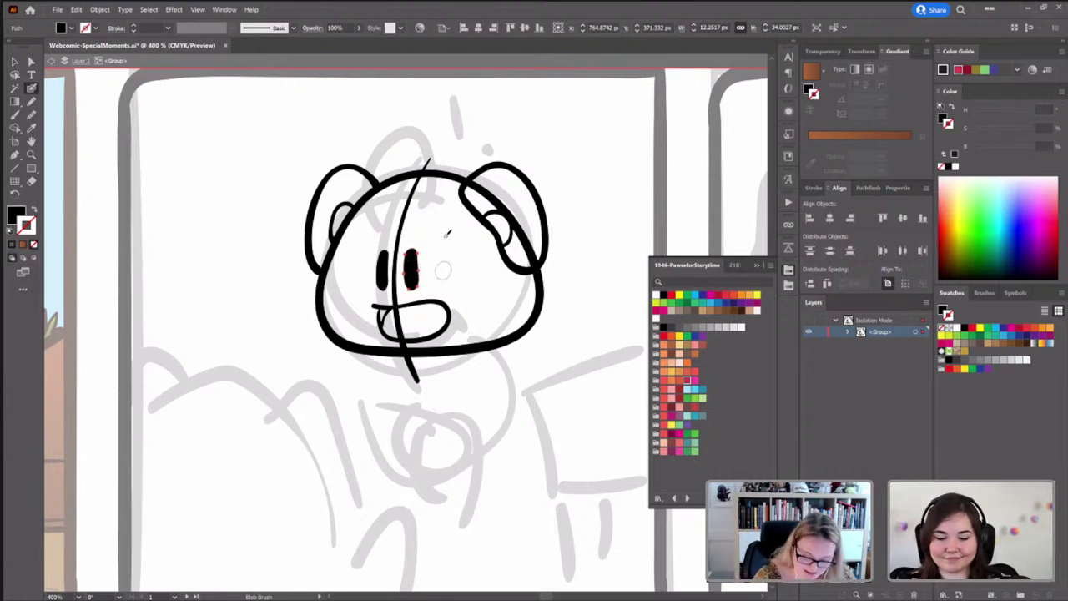
key(ctrl+shift+a)
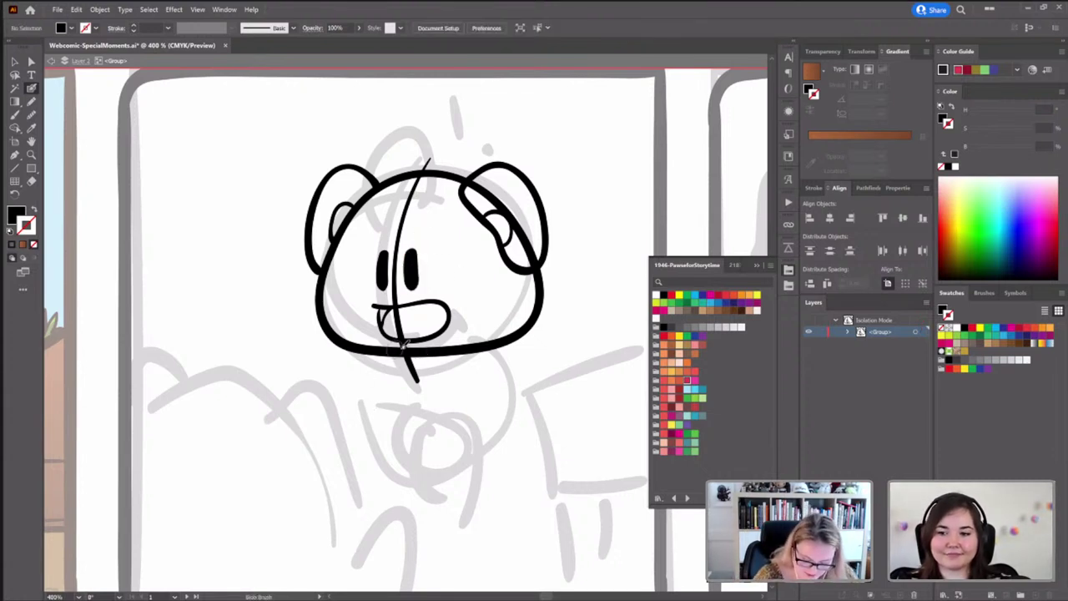
Pan around the bear and test a few body lines below the chin
key(shift+x)
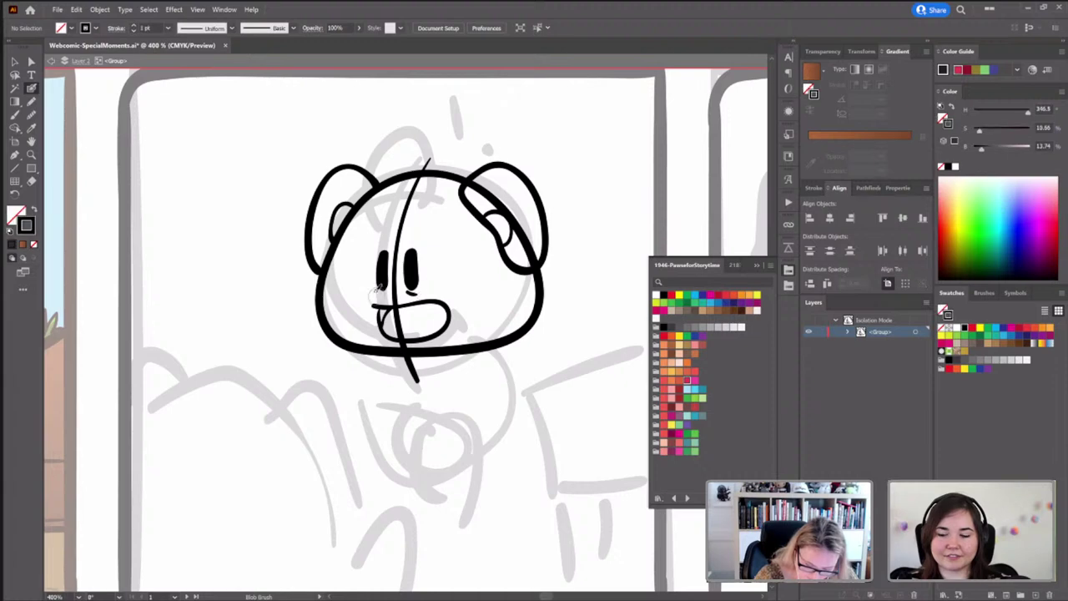
mouse_move(222, 419)
mouse_down()
mouse_move(596, 394)
mouse_move(375, 370)
mouse_move(317, 352)
mouse_up()
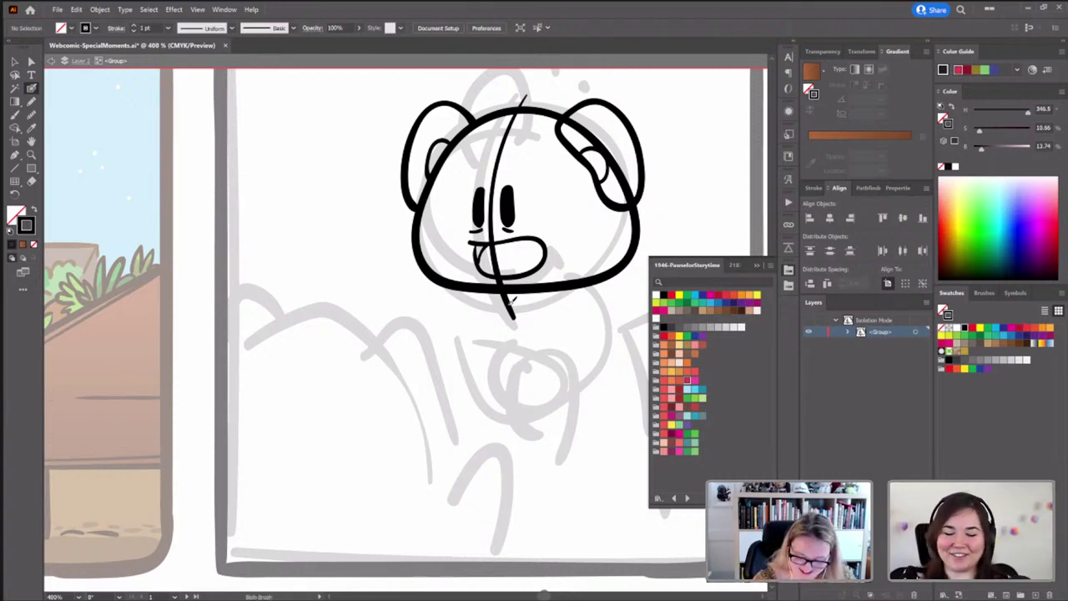
drag(512, 304, 433, 325)
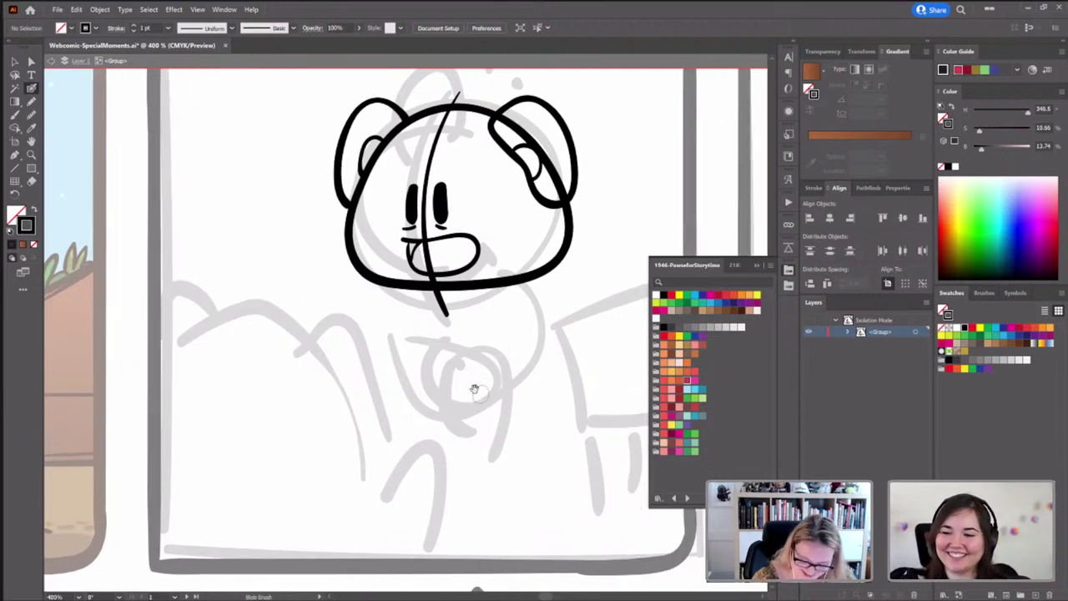
drag(474, 389, 463, 349)
mouse_move(386, 247)
mouse_down()
mouse_move(415, 322)
mouse_move(439, 342)
mouse_move(489, 353)
mouse_up()
key(ctrl+z)
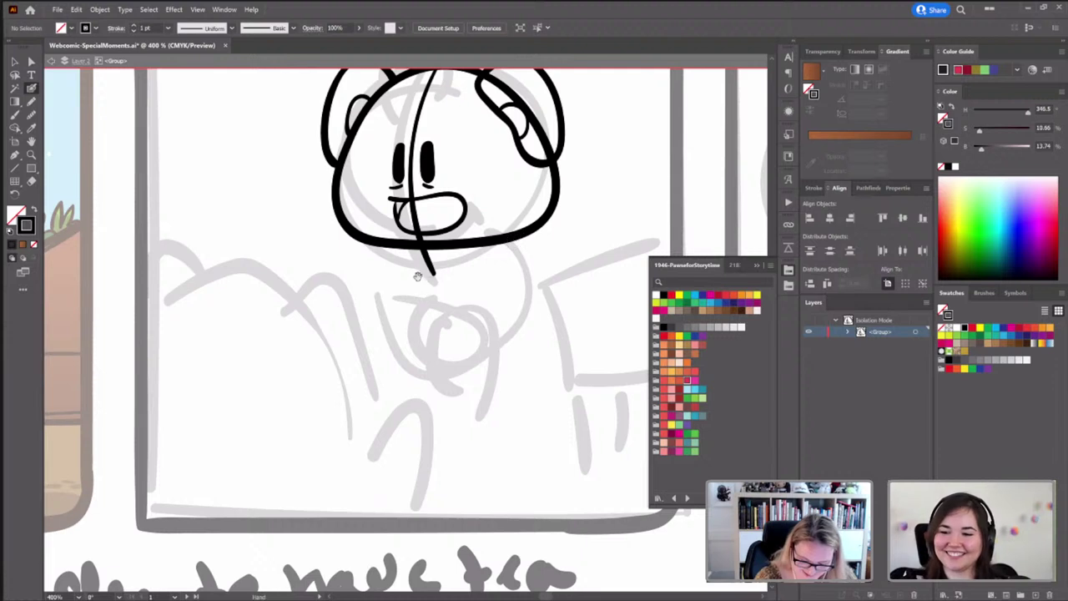
mouse_move(417, 277)
mouse_down()
mouse_move(423, 315)
mouse_move(405, 328)
mouse_move(429, 384)
mouse_up()
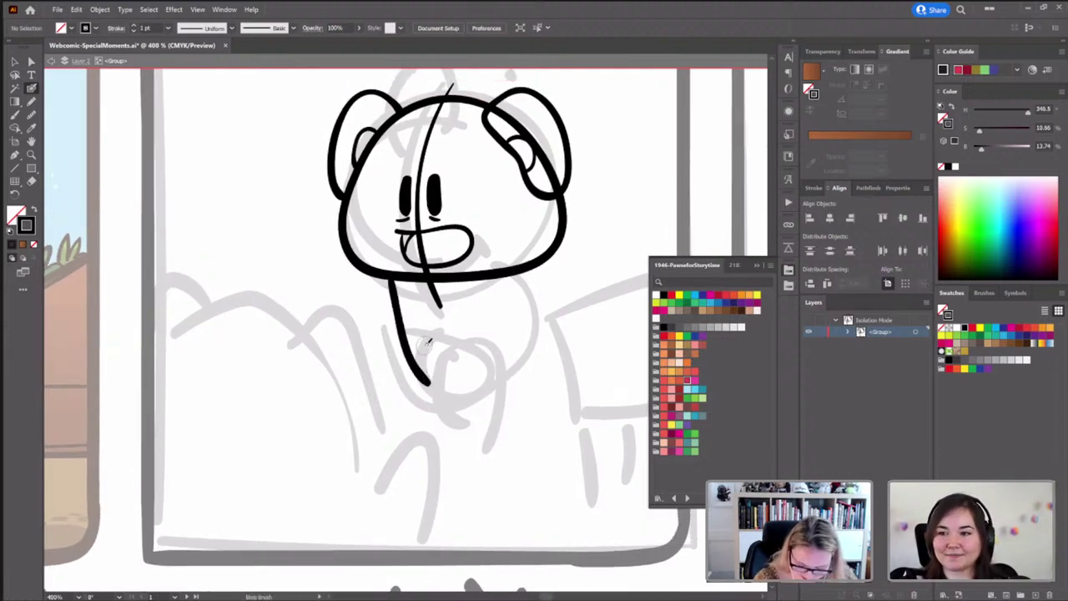
key(ctrl+z)
Redraw the U-shaped body outline under the head until it sits right
mouse_move(395, 279)
mouse_down()
mouse_move(419, 371)
mouse_move(455, 394)
mouse_move(508, 389)
mouse_move(550, 353)
mouse_move(550, 302)
mouse_move(512, 270)
mouse_up()
key(ctrl+z)
mouse_move(397, 279)
mouse_down()
mouse_move(429, 386)
mouse_move(475, 405)
mouse_move(535, 390)
mouse_move(559, 355)
mouse_move(558, 310)
mouse_move(533, 275)
mouse_move(509, 268)
mouse_up()
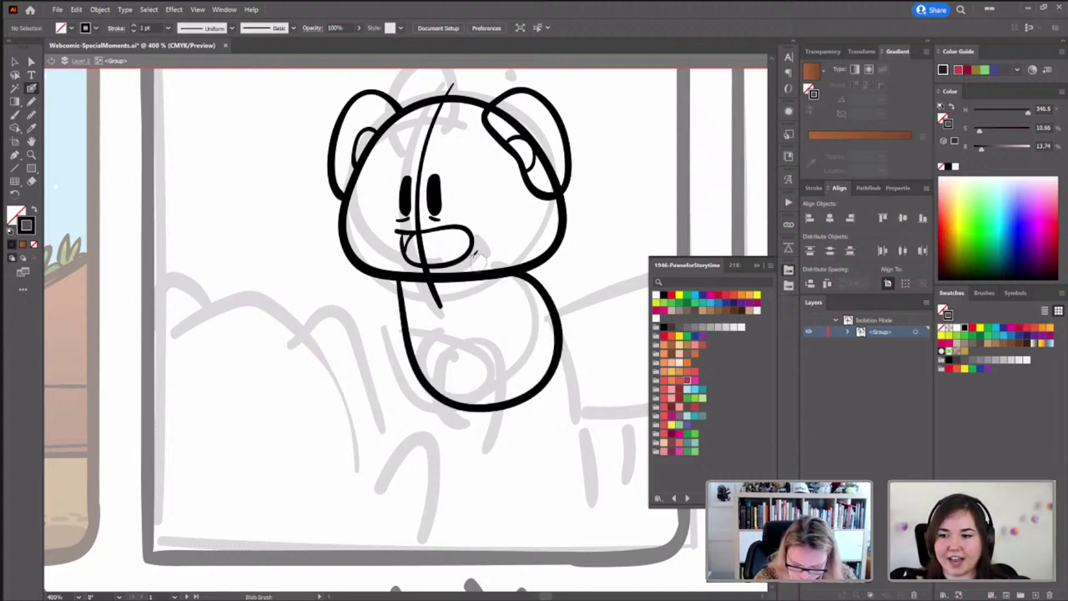
key(ctrl+z)
mouse_move(396, 278)
mouse_down()
mouse_move(411, 353)
mouse_move(427, 385)
mouse_up()
key(ctrl+z)
mouse_move(393, 272)
mouse_down()
mouse_move(423, 376)
mouse_move(464, 395)
mouse_move(500, 391)
mouse_move(529, 371)
mouse_move(538, 334)
mouse_move(527, 293)
mouse_move(505, 273)
mouse_up()
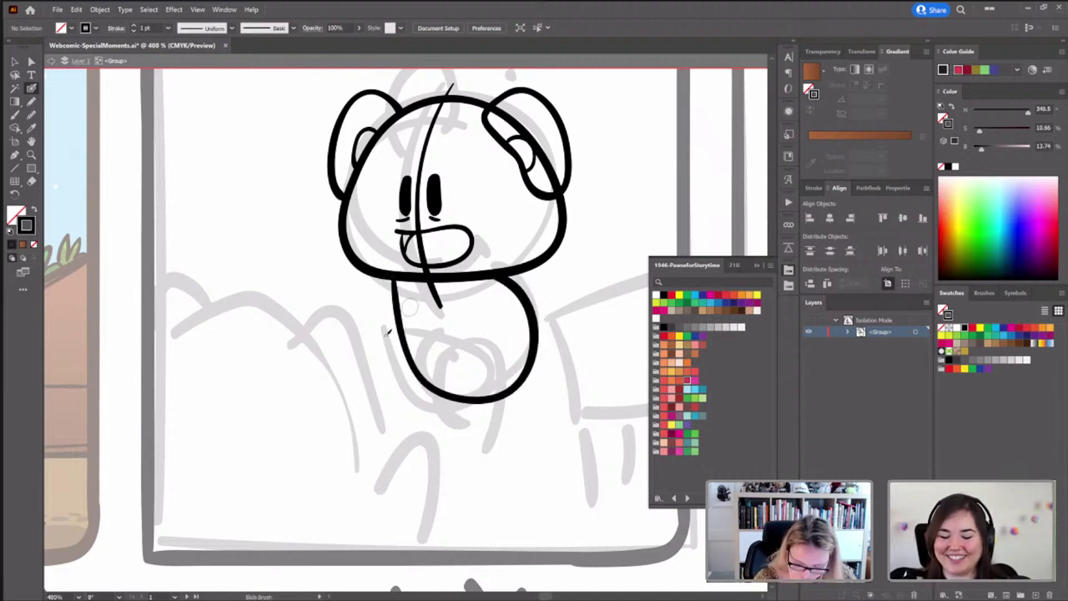
Stretch the body slightly taller and wider, then add a curved centre line through it
ctrl+click(544, 329)
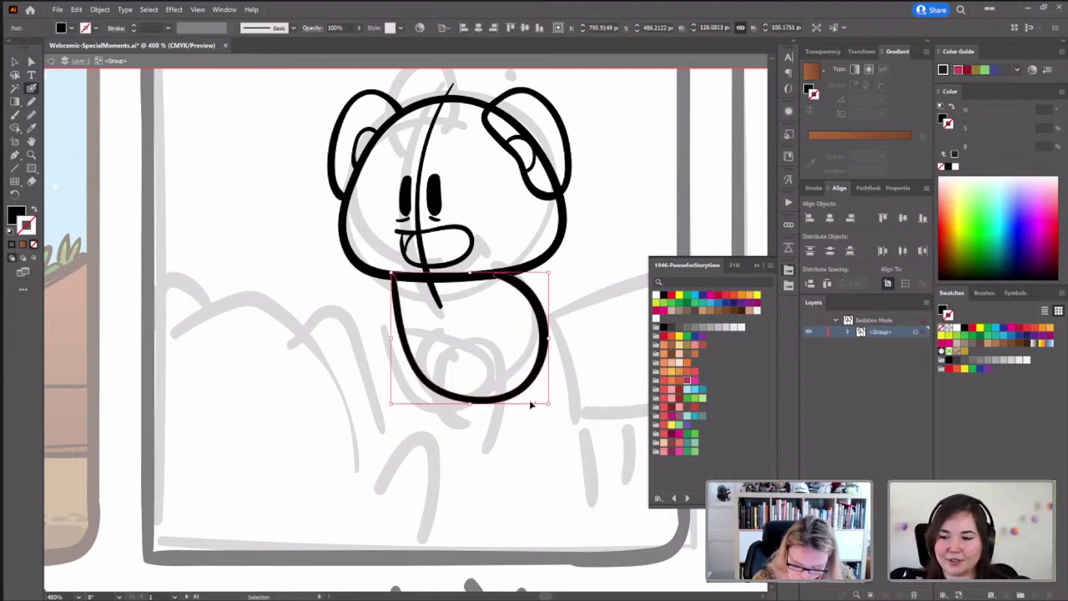
drag(469, 406, 467, 413)
drag(390, 343, 387, 342)
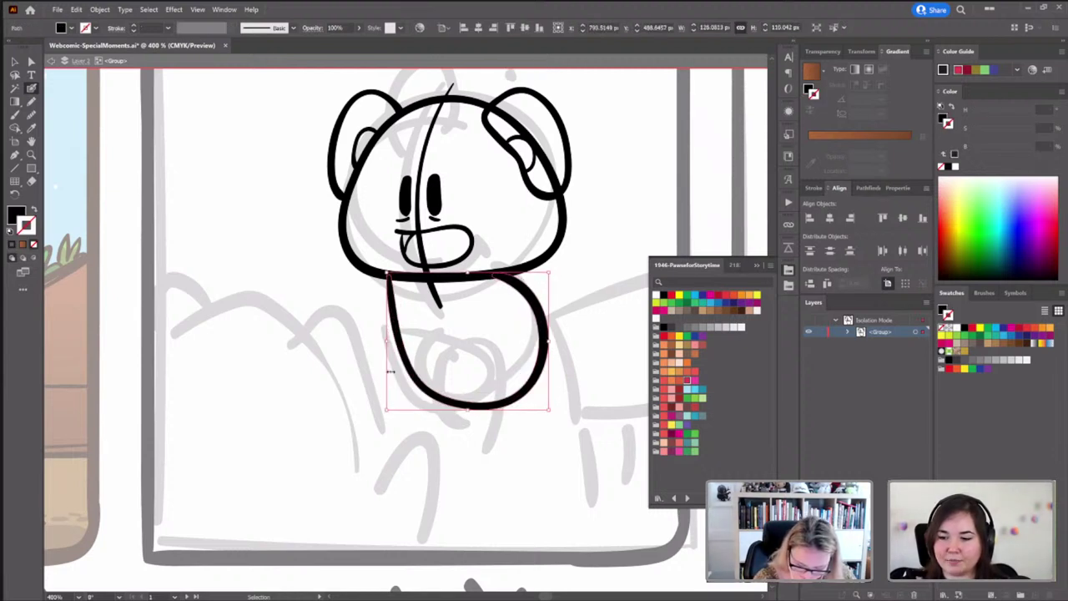
key(ctrl+shift+a)
key(shift+b)
drag(422, 280, 472, 402)
mouse_move(431, 284)
mouse_down()
mouse_move(455, 330)
mouse_move(514, 329)
mouse_up()
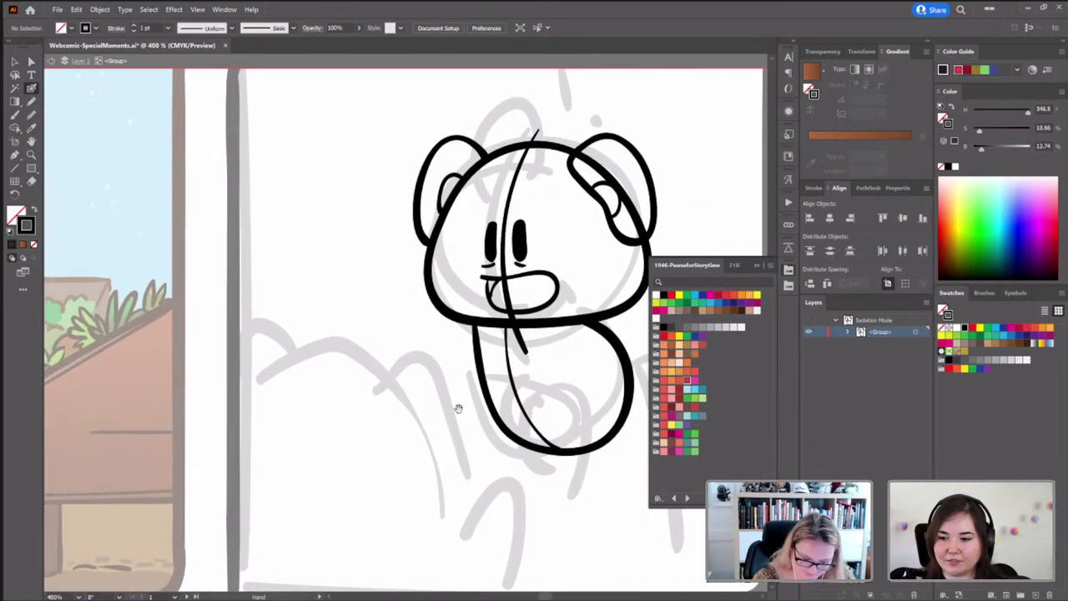
Isolate the first panel's bear sub-group and pick the Blob Brush with a dark brown swatch
key(v)
double_click(364, 273)
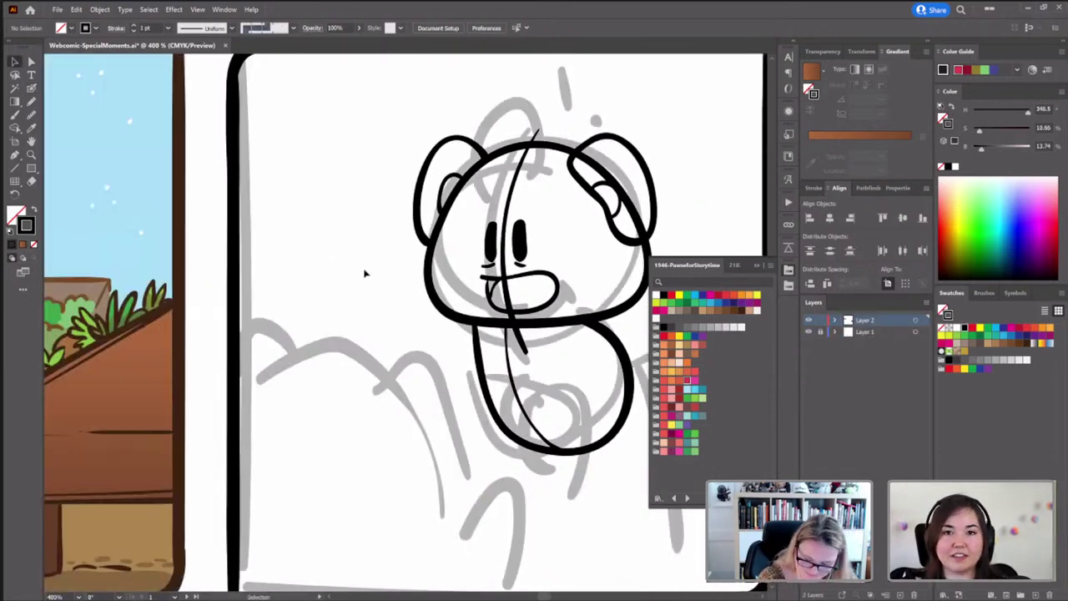
drag(179, 391, 570, 349)
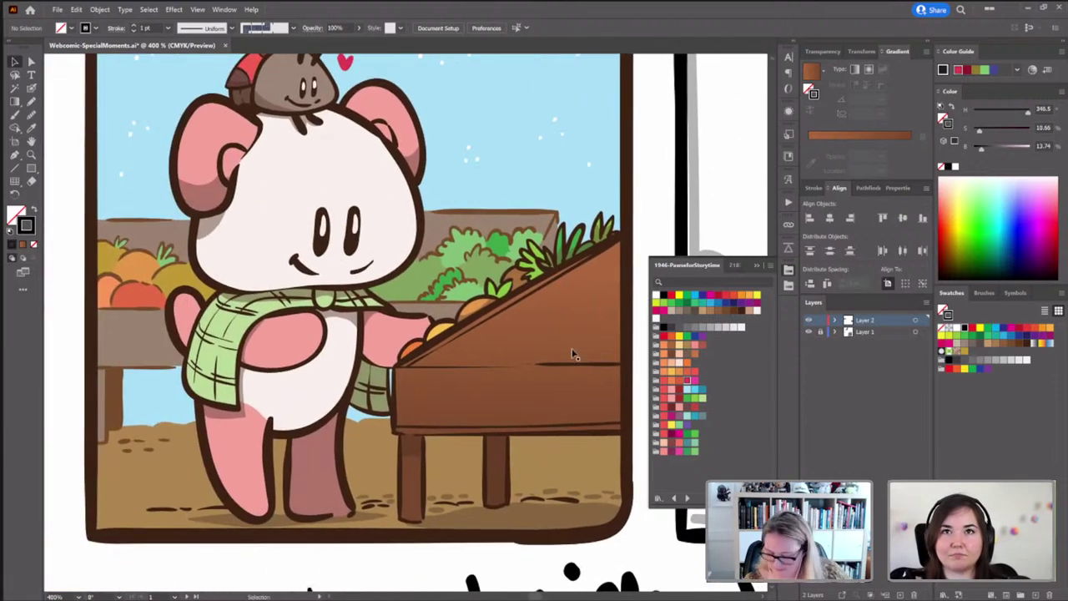
click(357, 236)
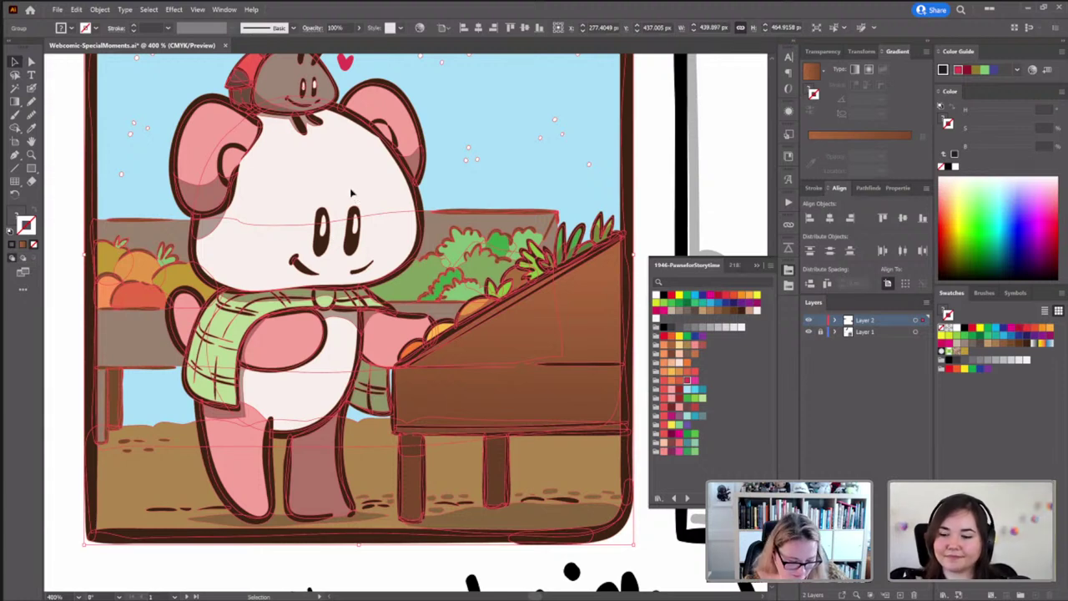
double_click(352, 193)
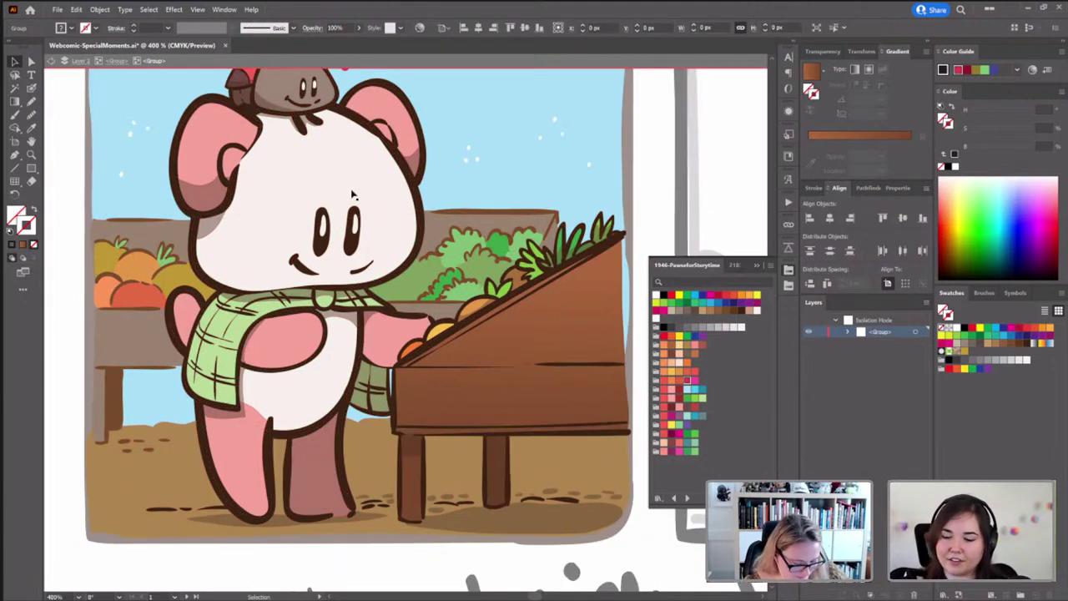
click(354, 223)
double_click(341, 235)
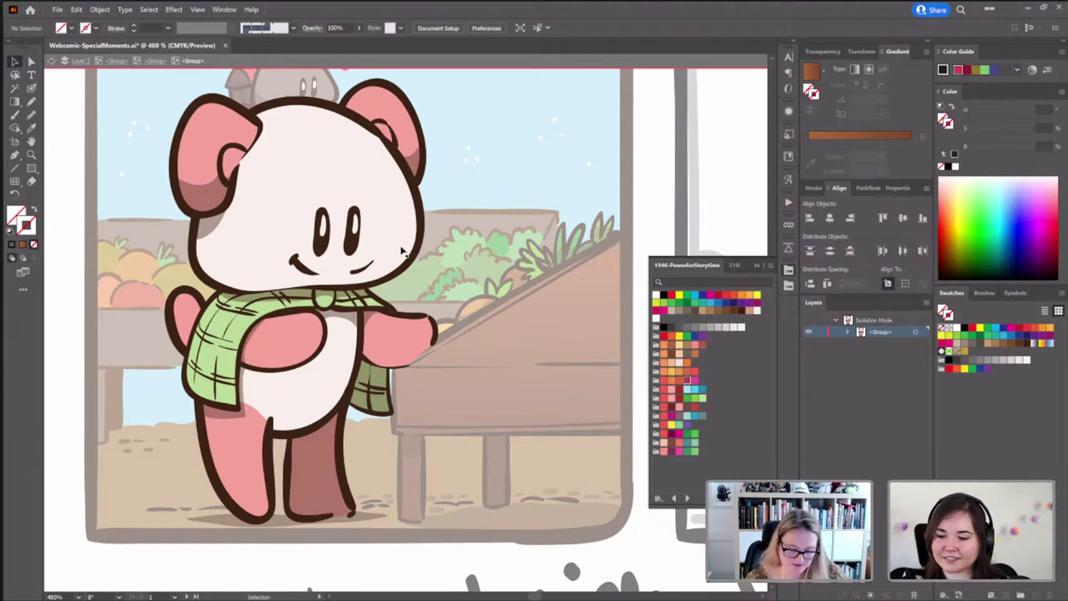
click(31, 88)
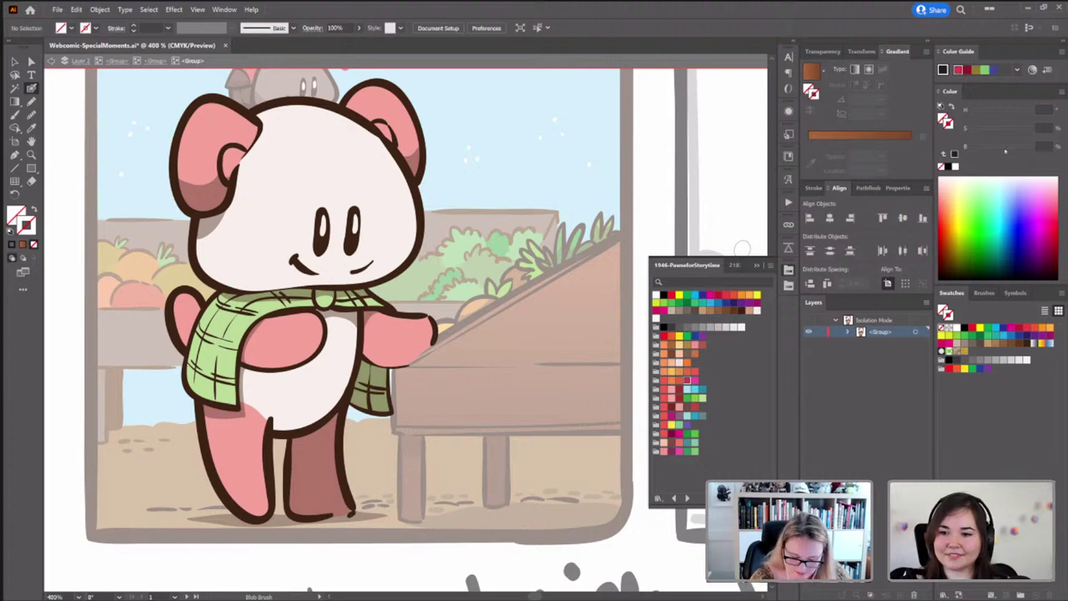
click(740, 310)
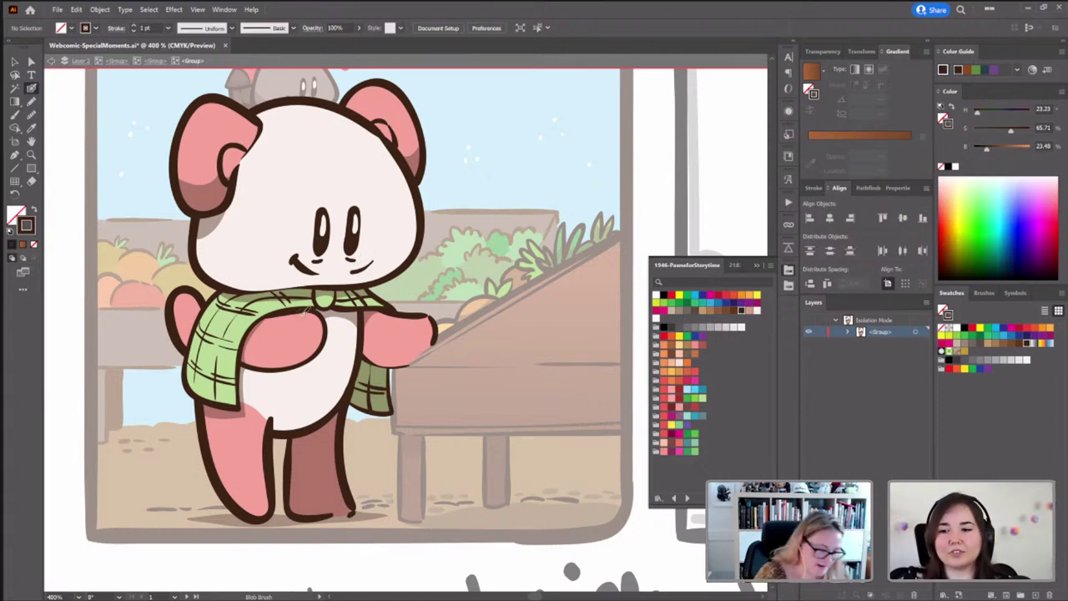
Re-isolate the first panel's bear group and select the left end of its smile
key(v)
double_click(644, 183)
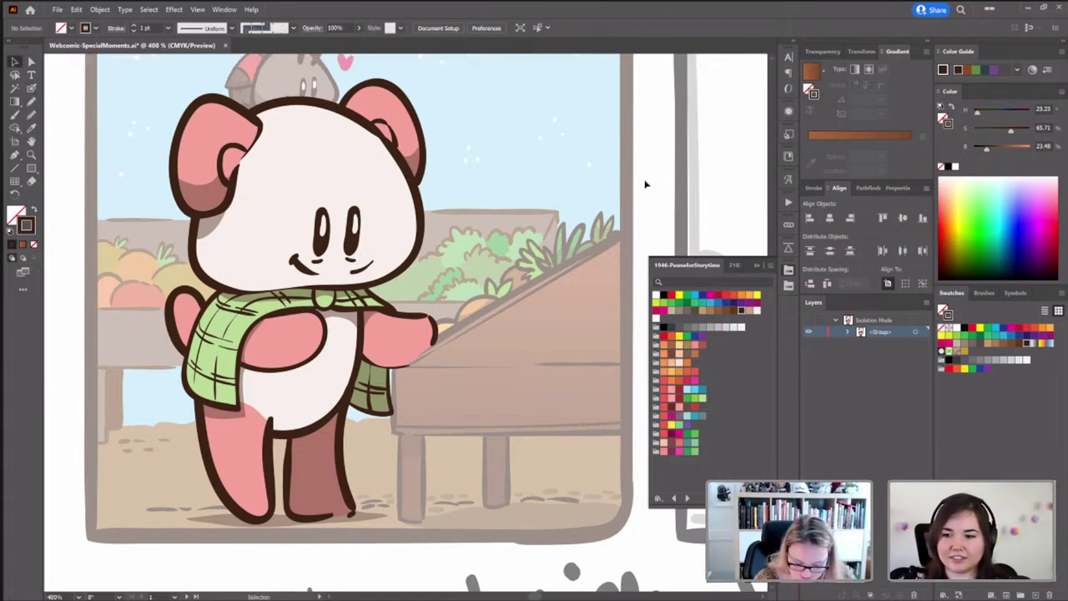
double_click(355, 255)
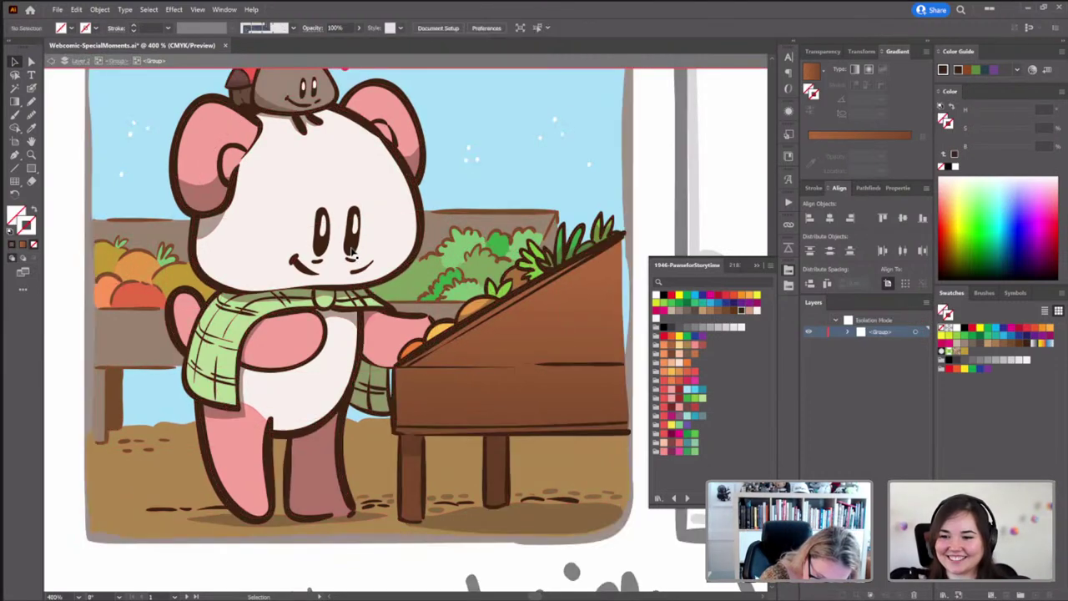
double_click(353, 253)
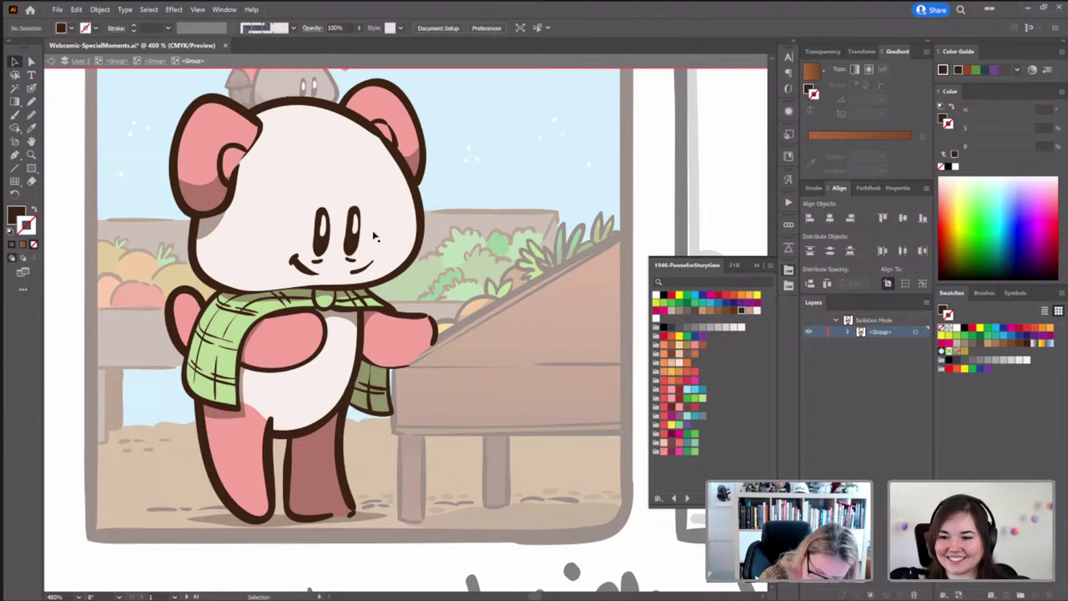
click(297, 262)
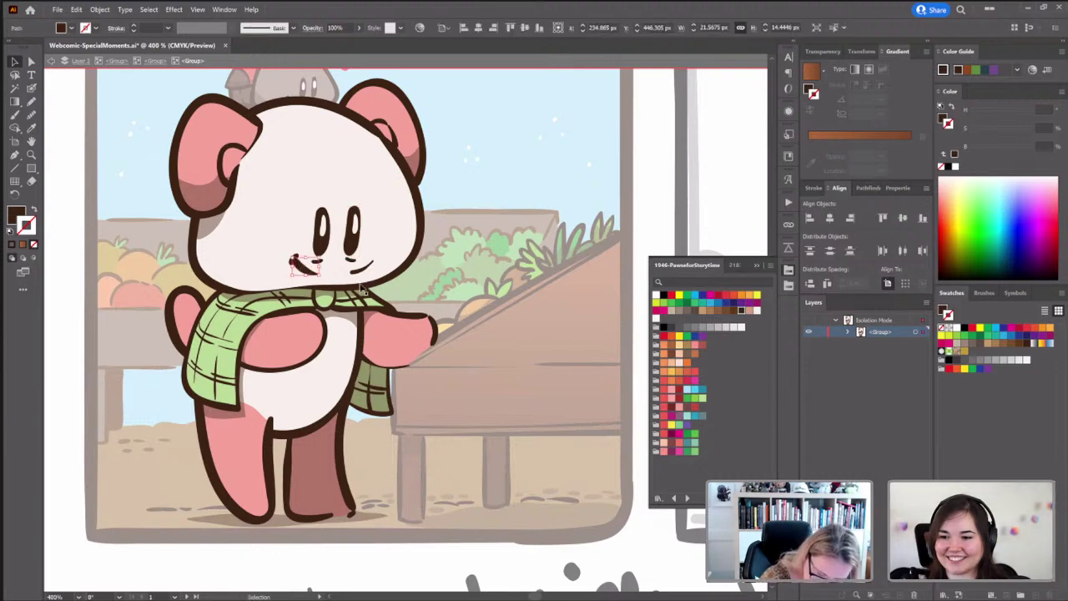
Select both smile strokes and the whisker marks and move them slightly lower
click(503, 185)
scroll(350, 284, up, 1)
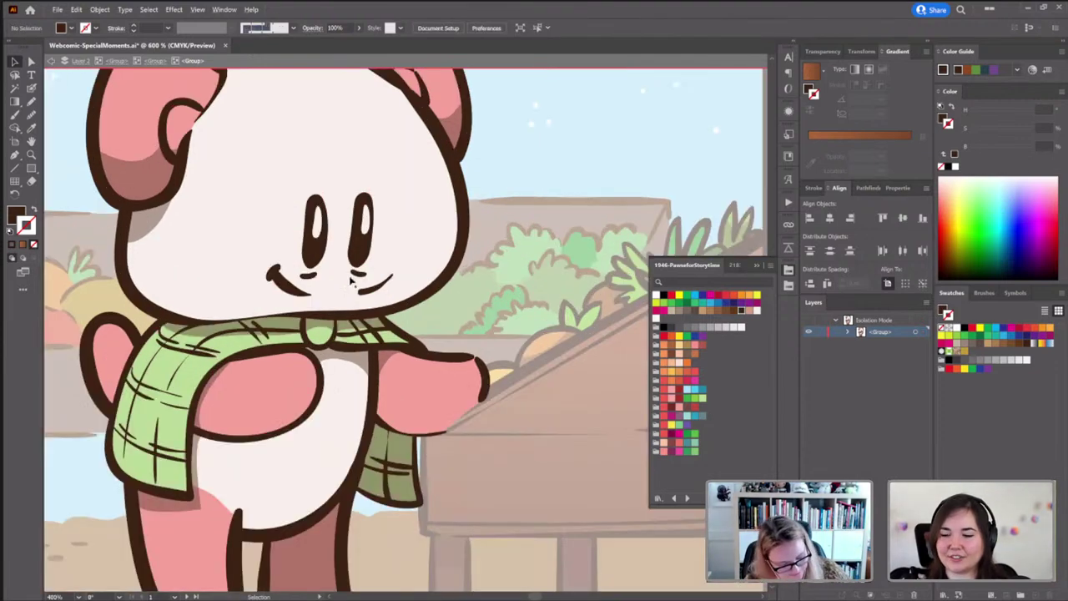
scroll(351, 283, up, 1)
click(309, 307)
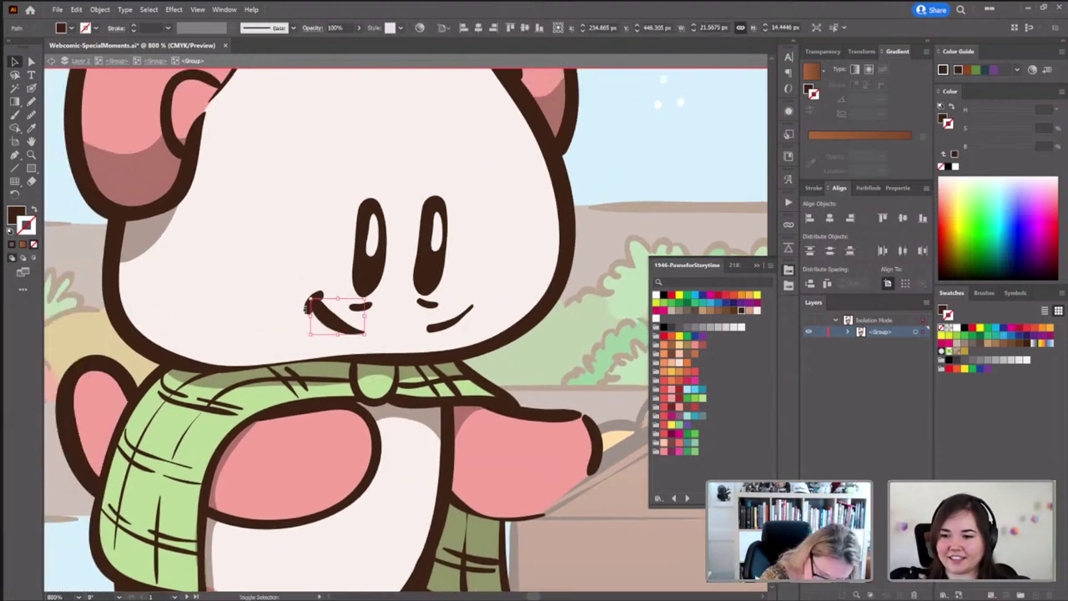
shift+click(451, 324)
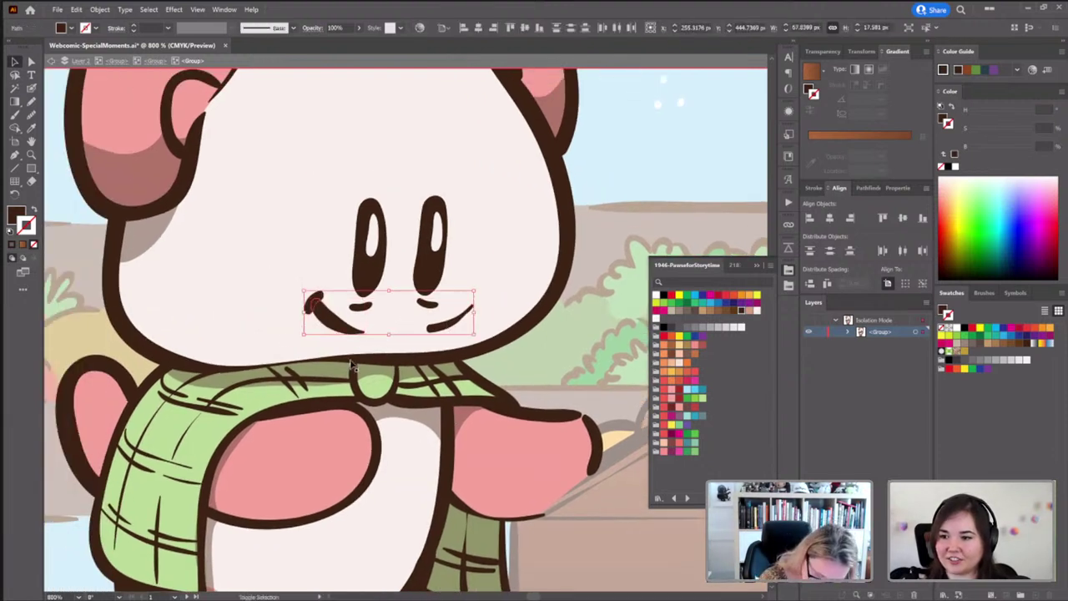
drag(455, 326, 452, 338)
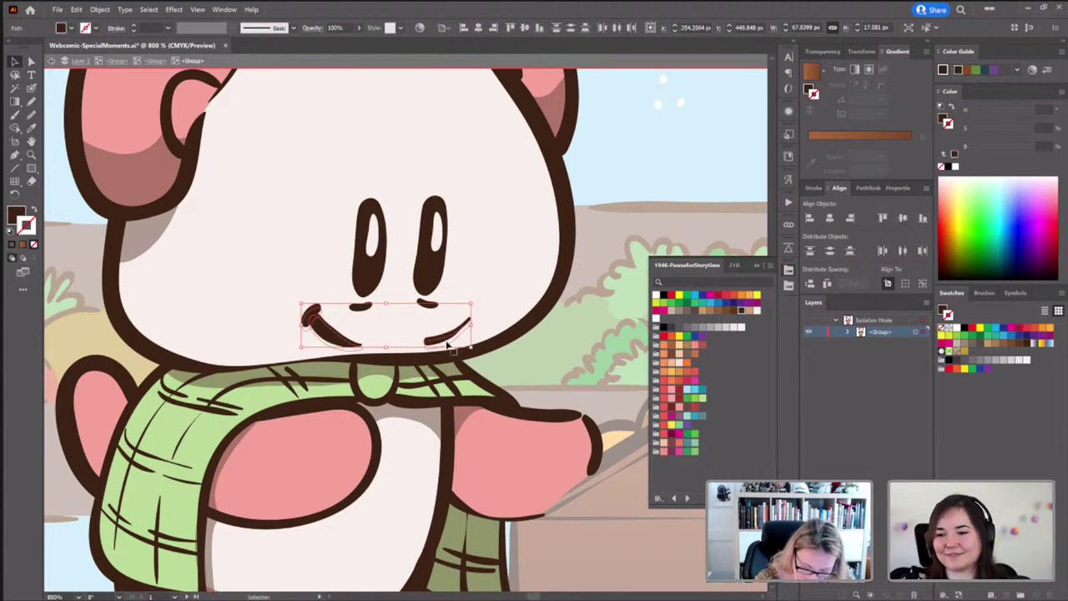
drag(448, 344, 450, 348)
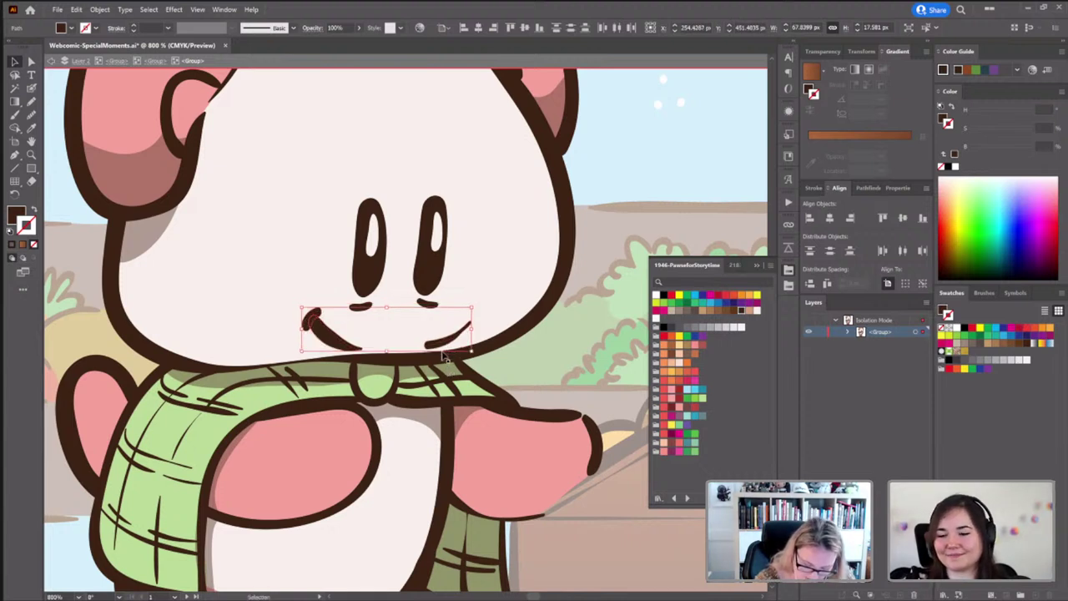
Reshape the small strokes beneath the bear's left and right eyes
click(362, 308)
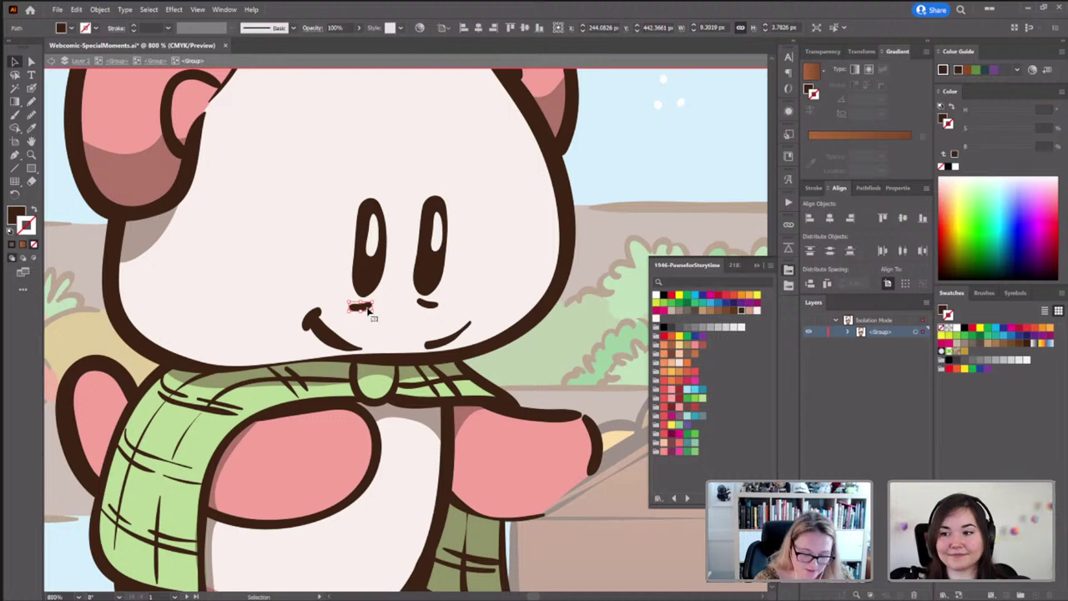
drag(377, 302, 375, 312)
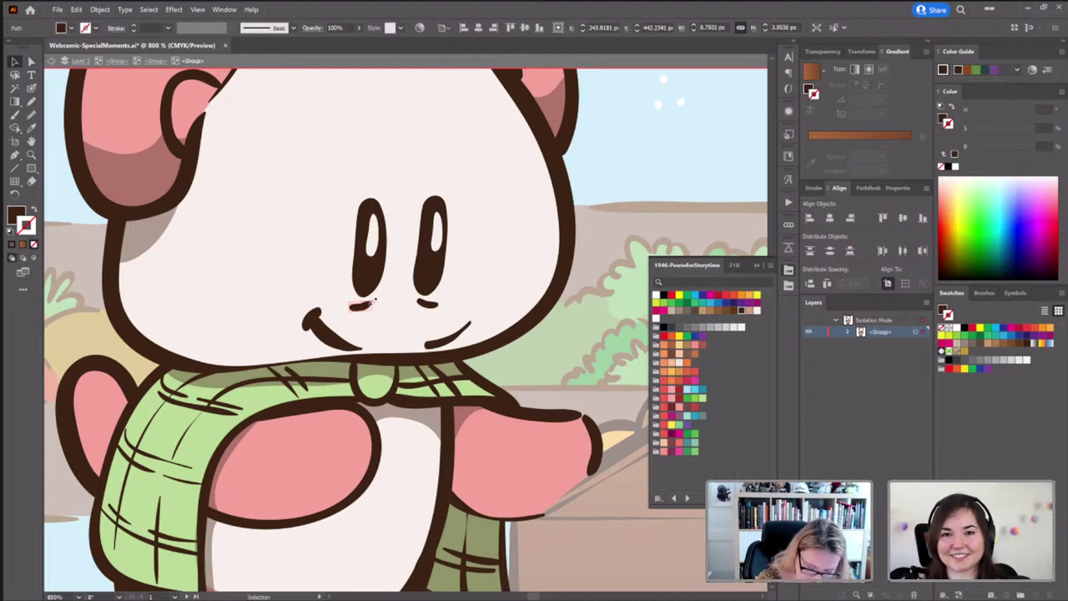
click(428, 305)
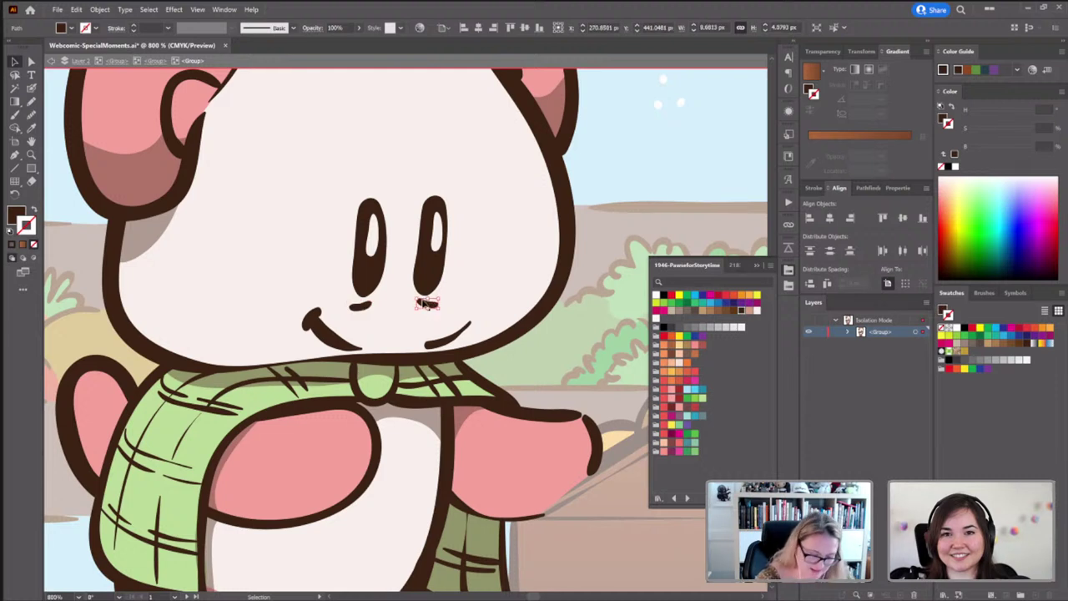
drag(429, 302, 423, 304)
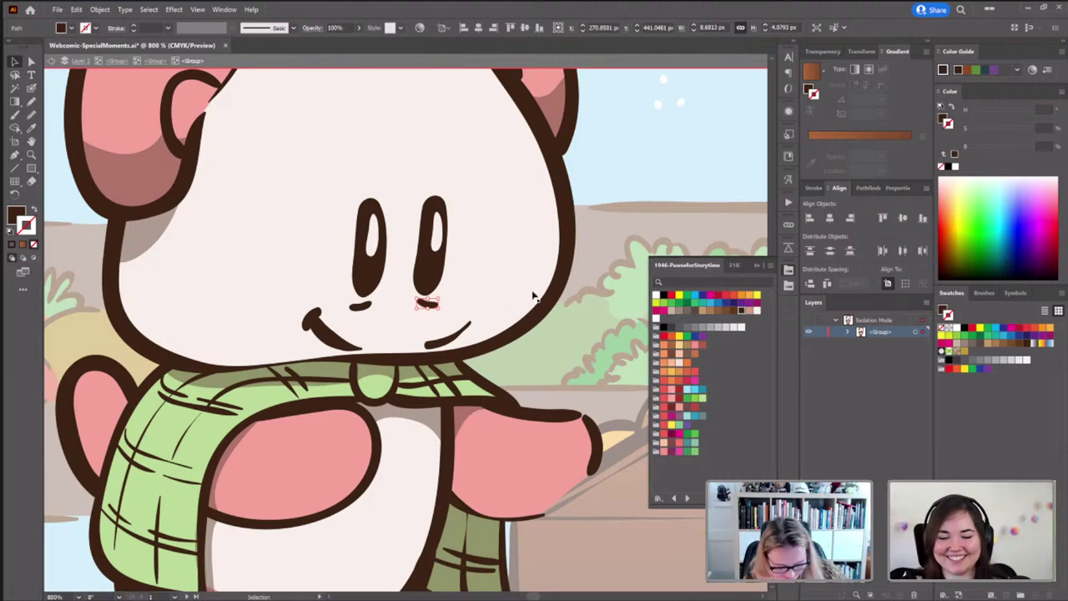
scroll(497, 288, down, 5)
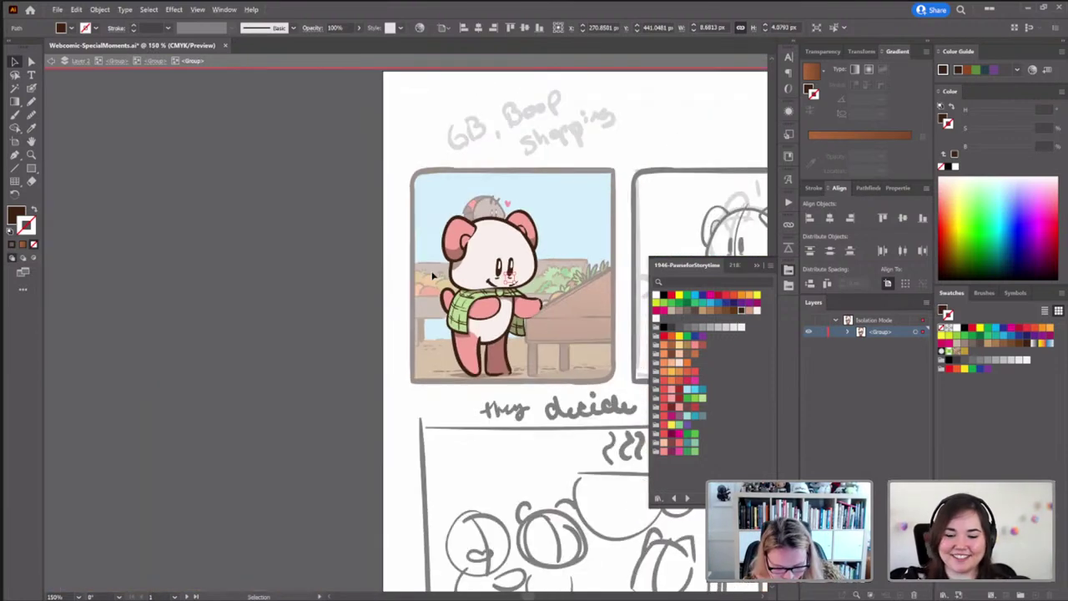
Exit the first panel's isolation, bring the second panel into view and isolate its black-ink bear group
click(644, 145)
double_click(644, 145)
drag(644, 145, 415, 247)
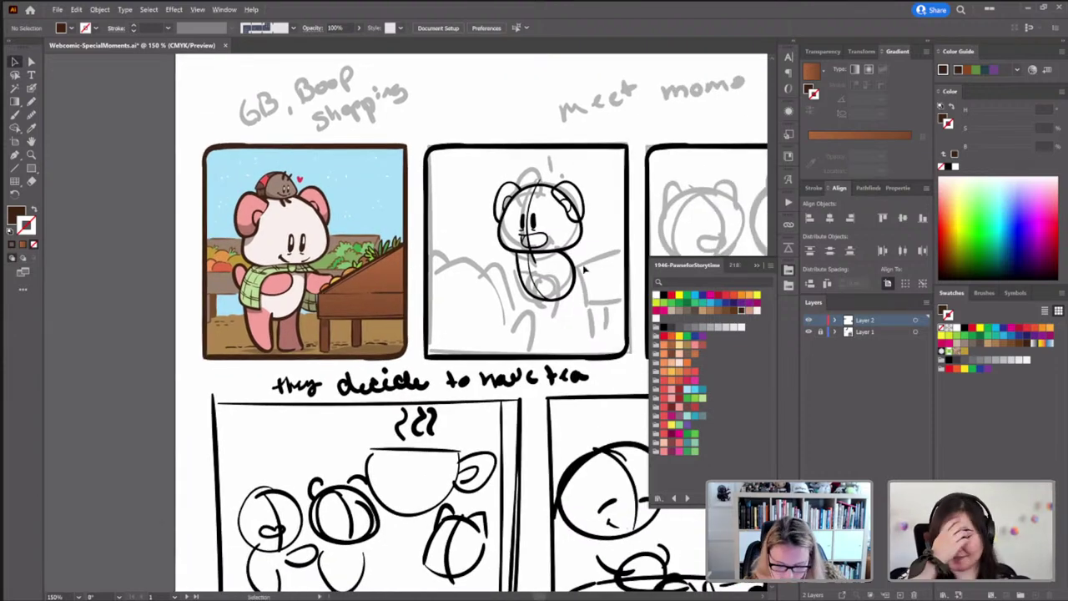
scroll(575, 266, up, 3)
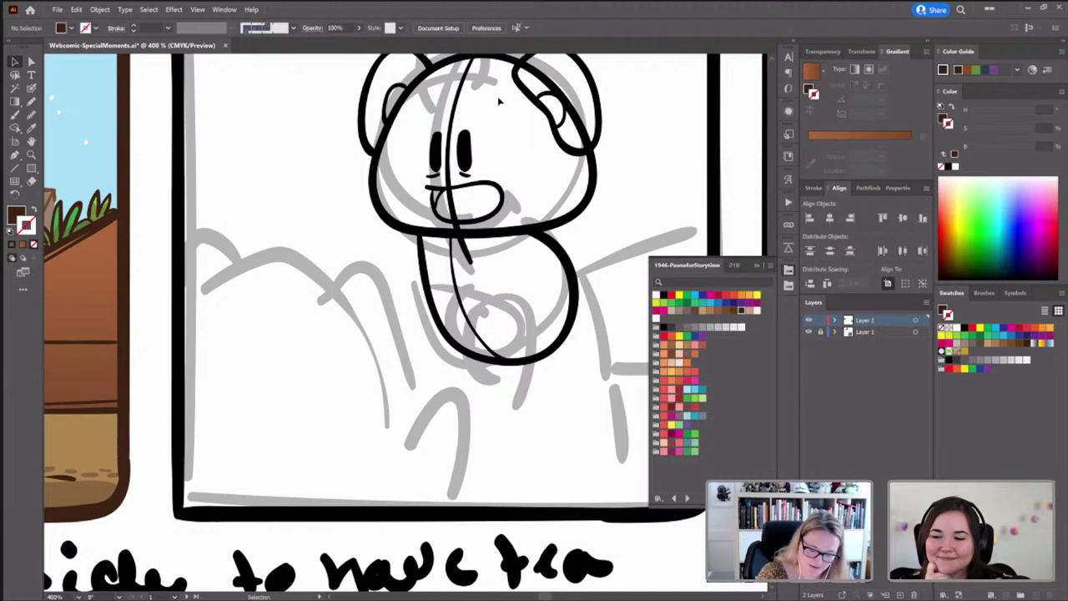
click(31, 88)
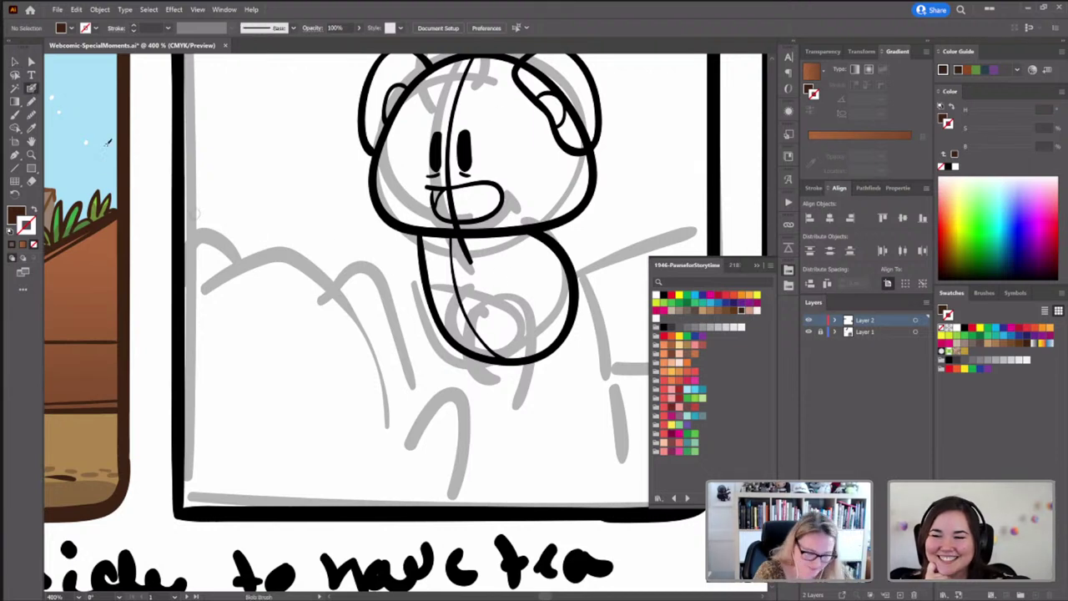
click(14, 61)
click(459, 310)
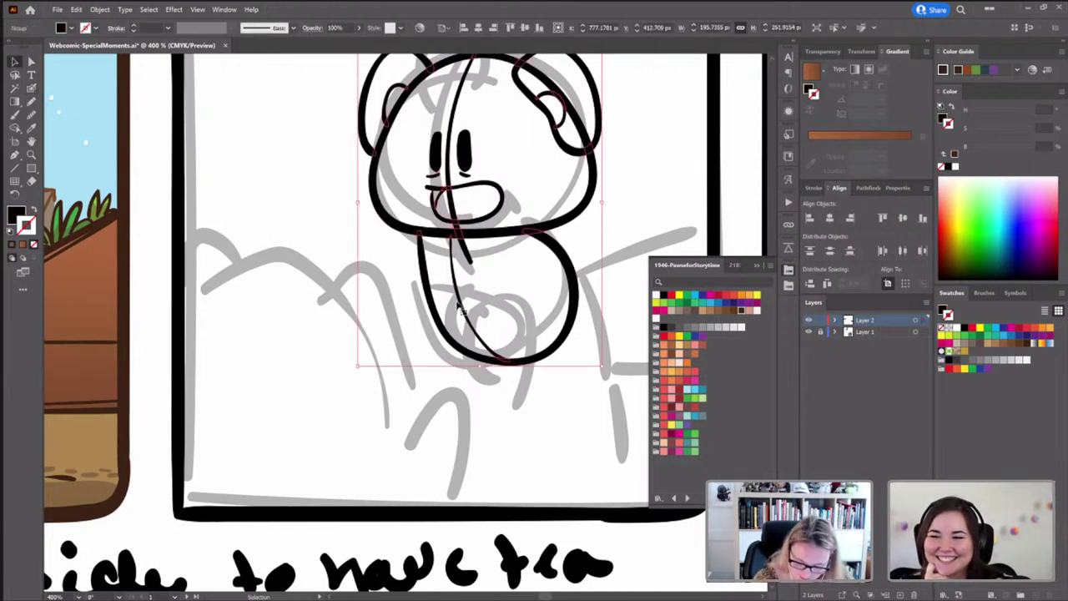
double_click(509, 235)
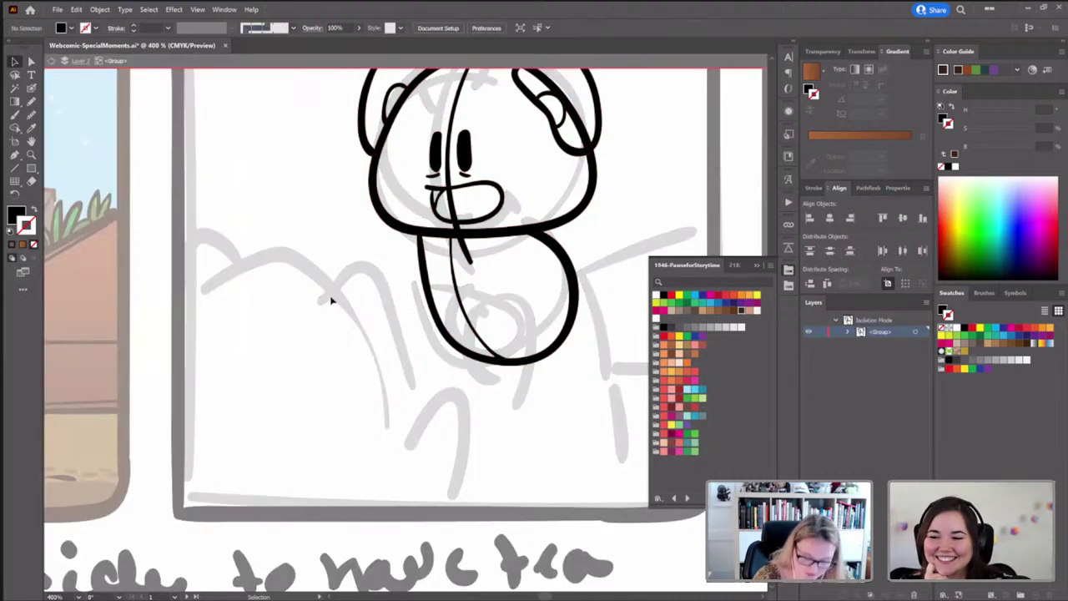
Paint a small tail plus two legs with feet on the second-panel bear using the Blob Brush
key(shift+b)
mouse_move(543, 311)
mouse_down()
mouse_move(465, 353)
mouse_move(474, 308)
mouse_move(493, 304)
mouse_move(485, 349)
mouse_up()
drag(453, 430, 505, 401)
mouse_move(392, 365)
mouse_down()
mouse_move(394, 445)
mouse_move(436, 445)
mouse_up()
key(ctrl+z)
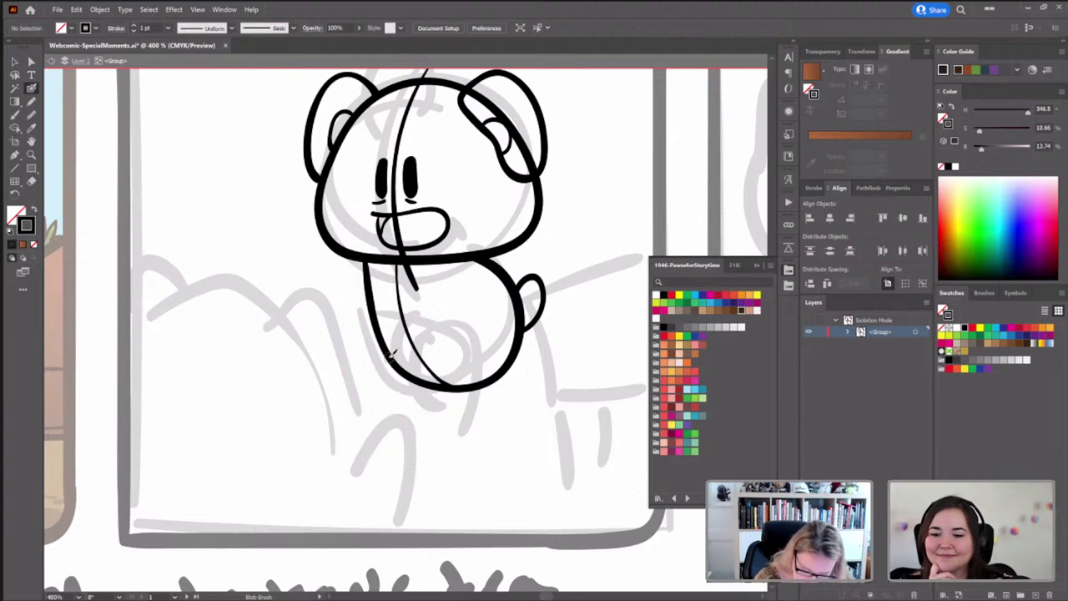
mouse_move(390, 354)
mouse_down()
mouse_move(395, 438)
mouse_move(430, 442)
mouse_move(454, 425)
mouse_move(449, 386)
mouse_move(429, 447)
mouse_up()
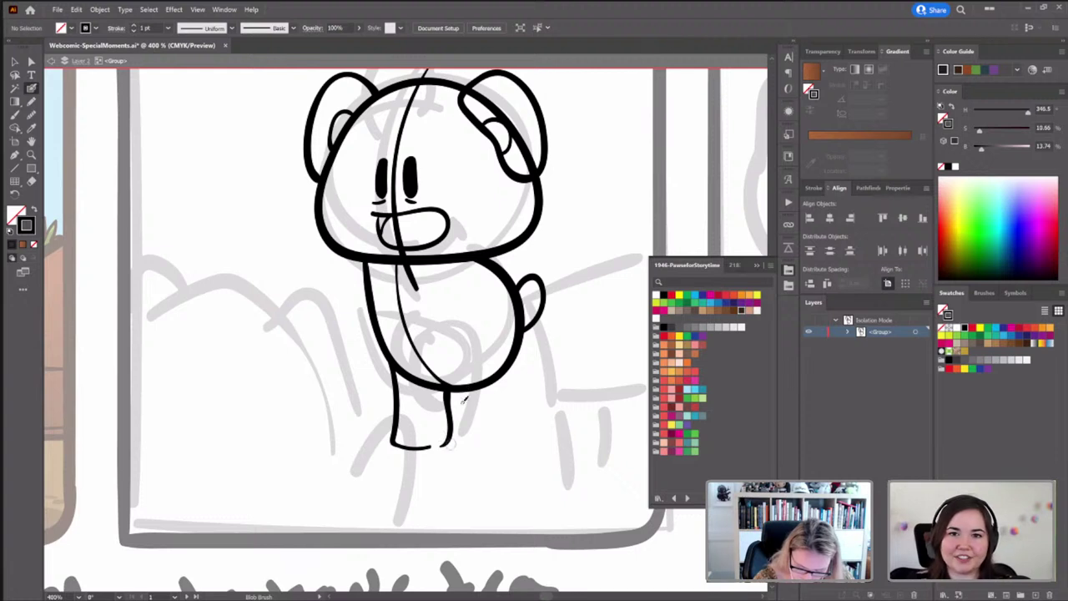
mouse_move(465, 384)
mouse_down()
mouse_move(462, 442)
mouse_move(515, 446)
mouse_move(526, 409)
mouse_move(520, 286)
mouse_up()
mouse_move(437, 464)
mouse_down()
mouse_move(427, 430)
mouse_move(438, 480)
mouse_move(351, 396)
mouse_up()
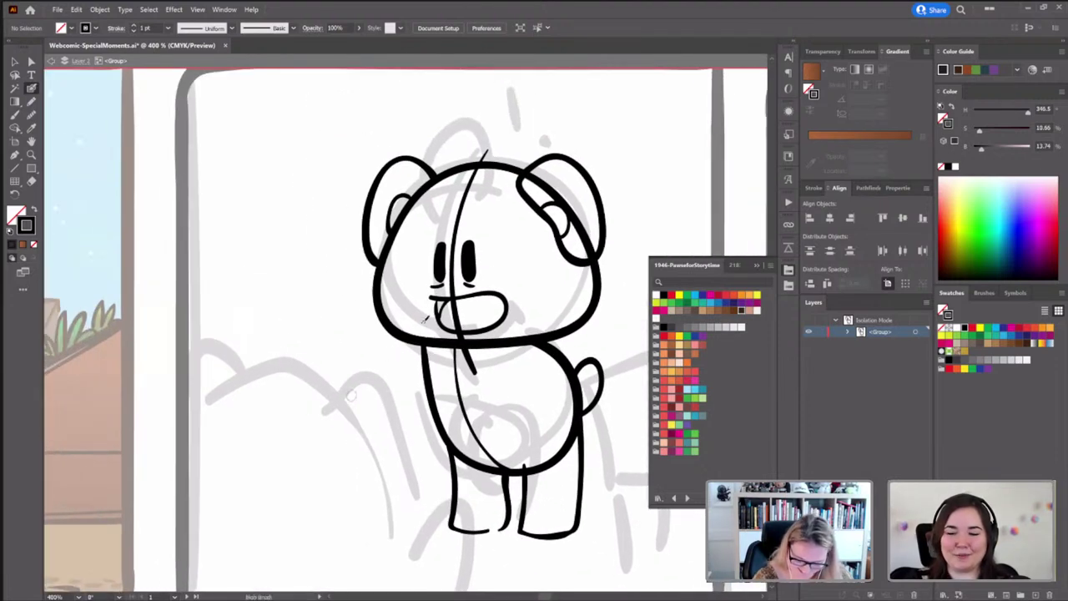
Delete the bear's old mouth, paint a new curved mouth under the eyes, and swap fill and stroke
ctrl+click(464, 204)
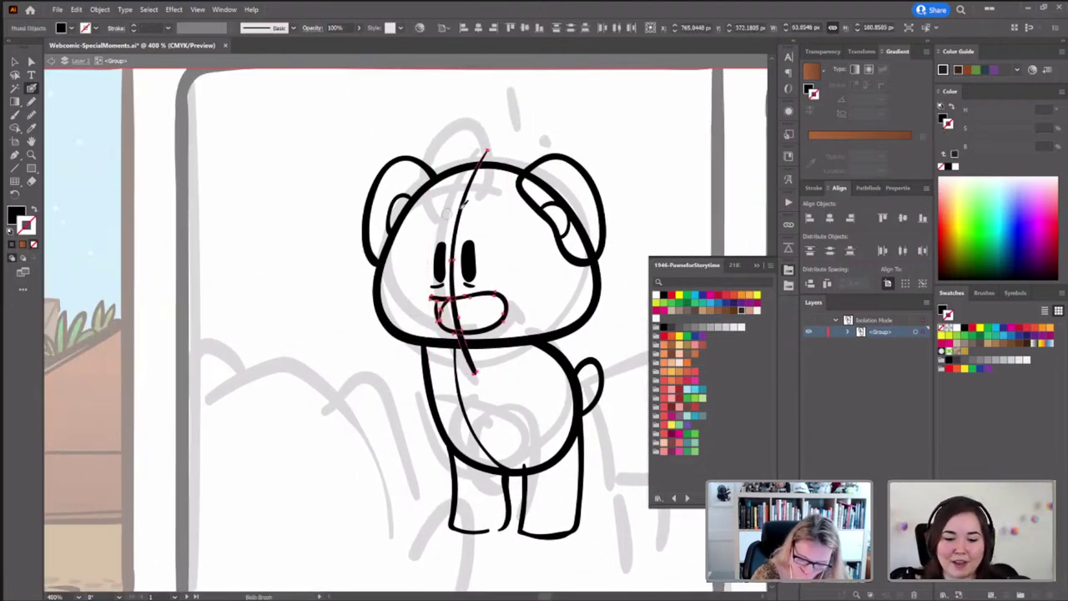
ctrl+shift+click(464, 204)
key(Delete)
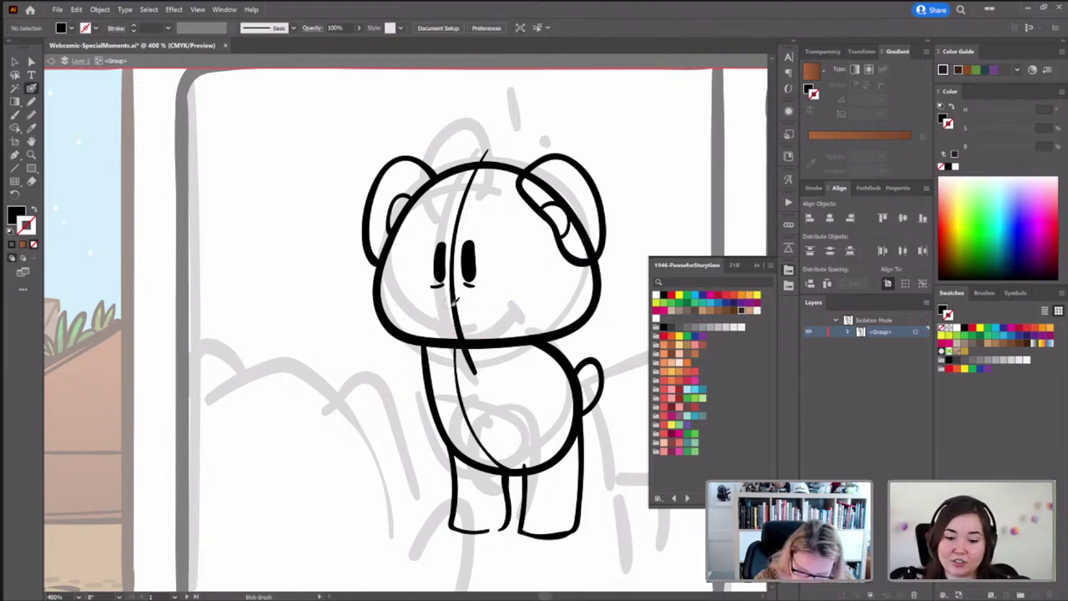
mouse_move(440, 303)
mouse_down()
mouse_move(488, 288)
mouse_move(497, 304)
mouse_move(472, 329)
mouse_move(434, 294)
mouse_up()
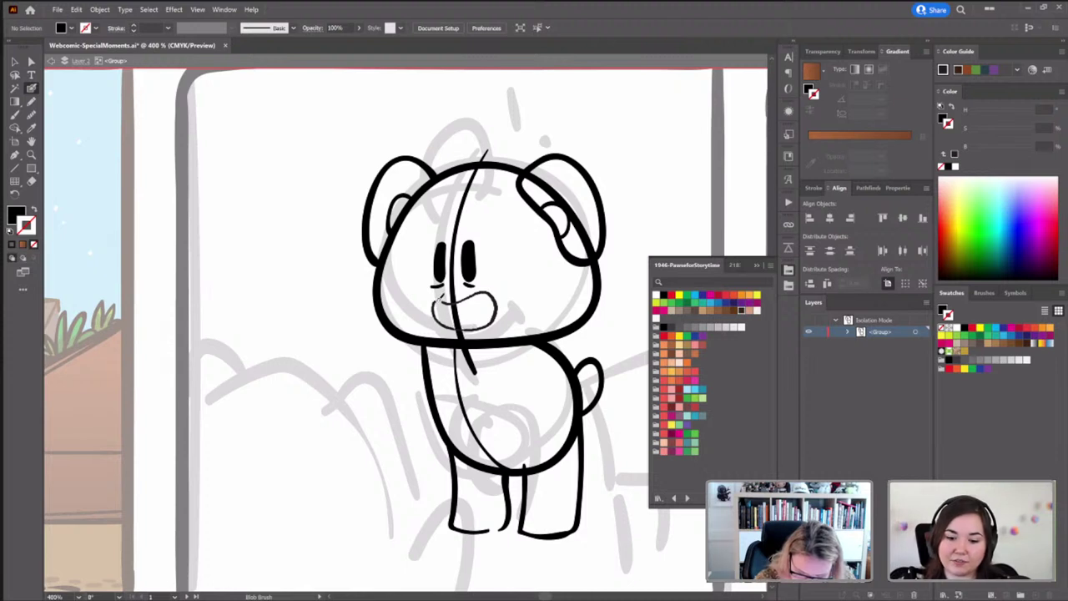
key(shift+x)
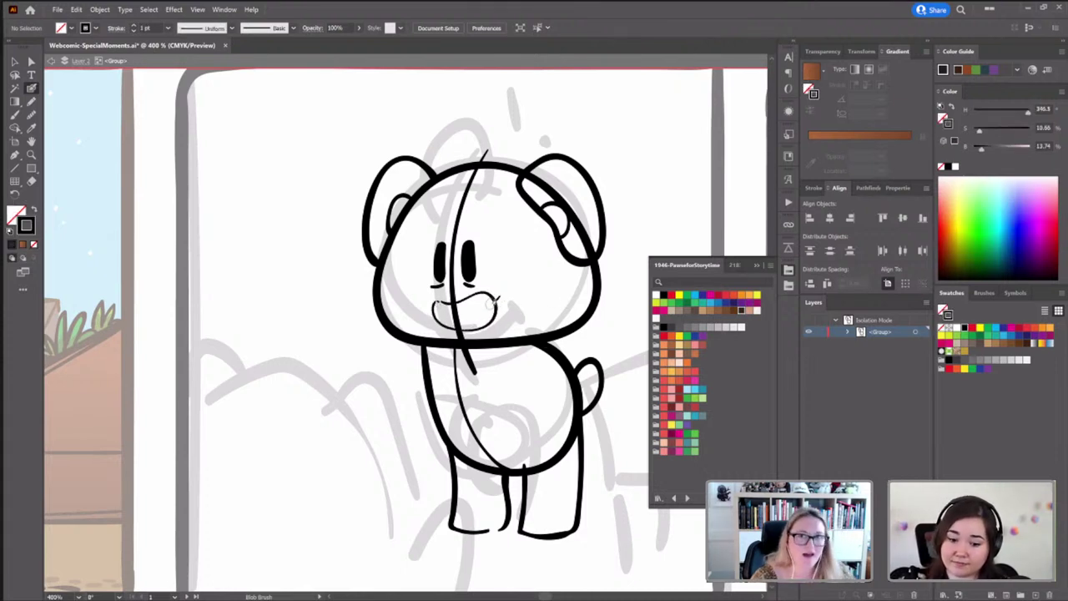
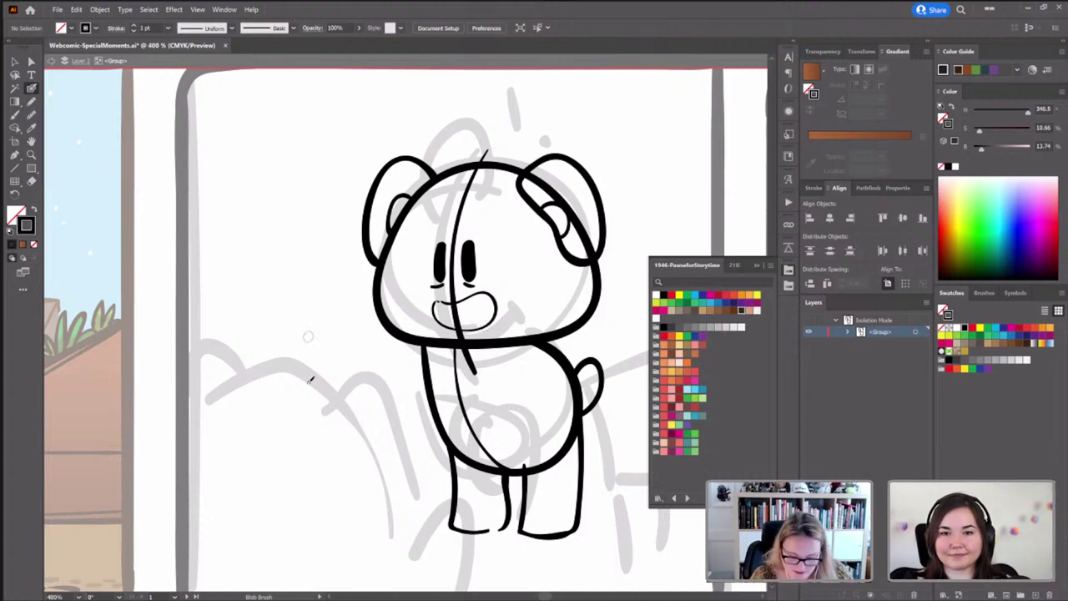
Nudge and reshape the small stroke at the bear's mouth
key(space)
drag(506, 409, 471, 379)
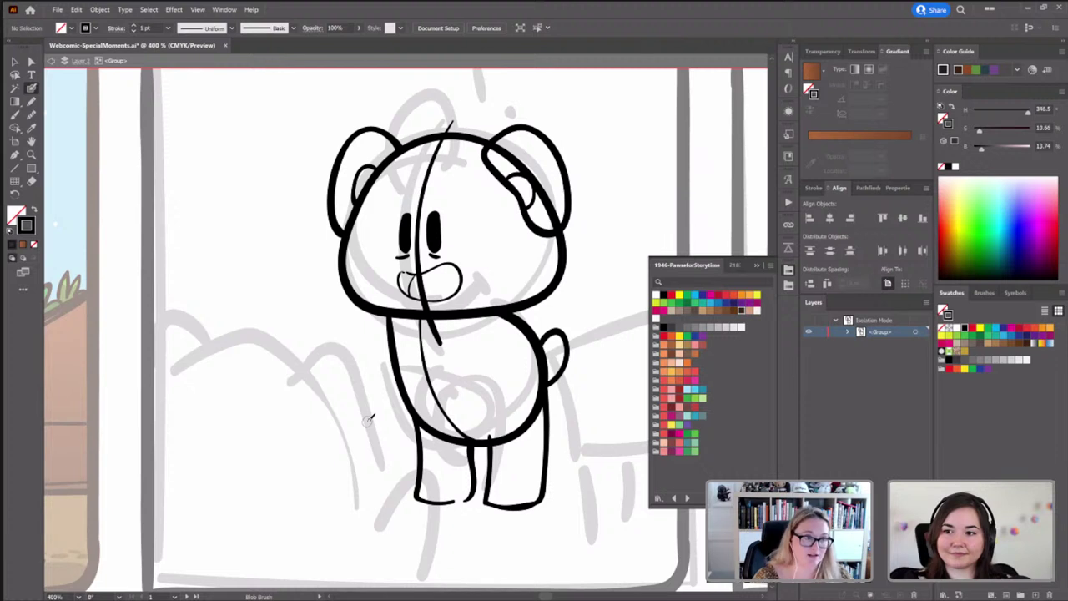
ctrl+click(412, 282)
drag(412, 282, 409, 287)
Paint a Blob Brush line from the bear's chin down across the chest
key(shift+b)
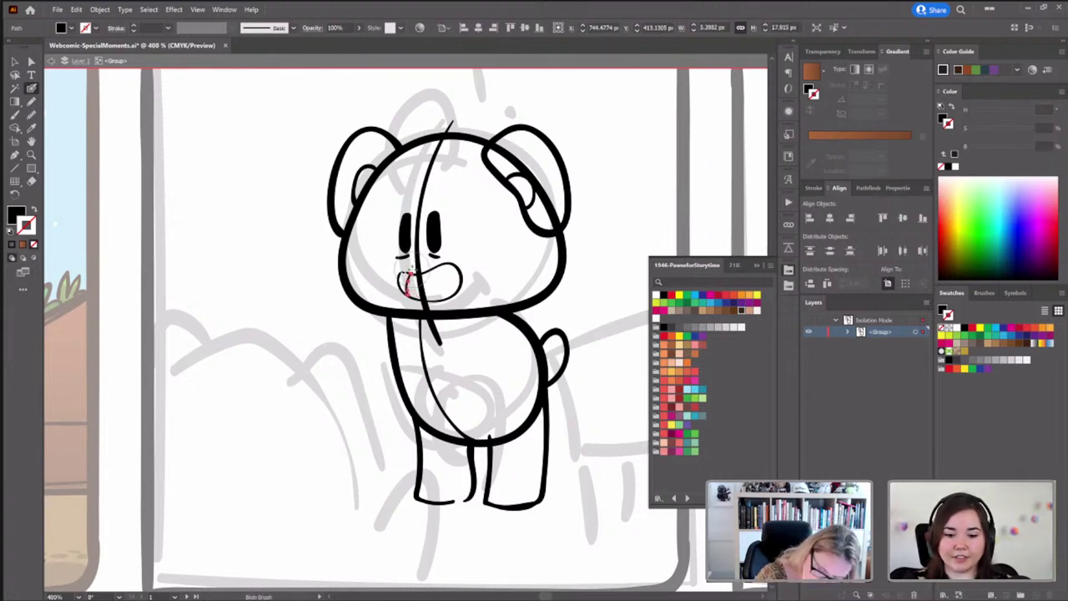
key(ctrl+shift+a)
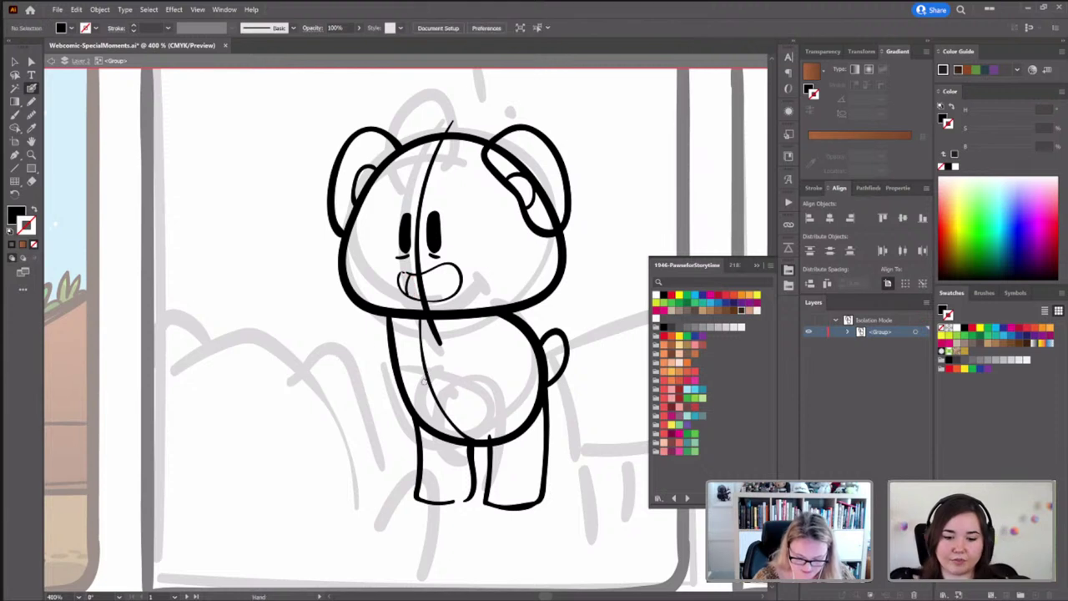
drag(415, 470, 390, 481)
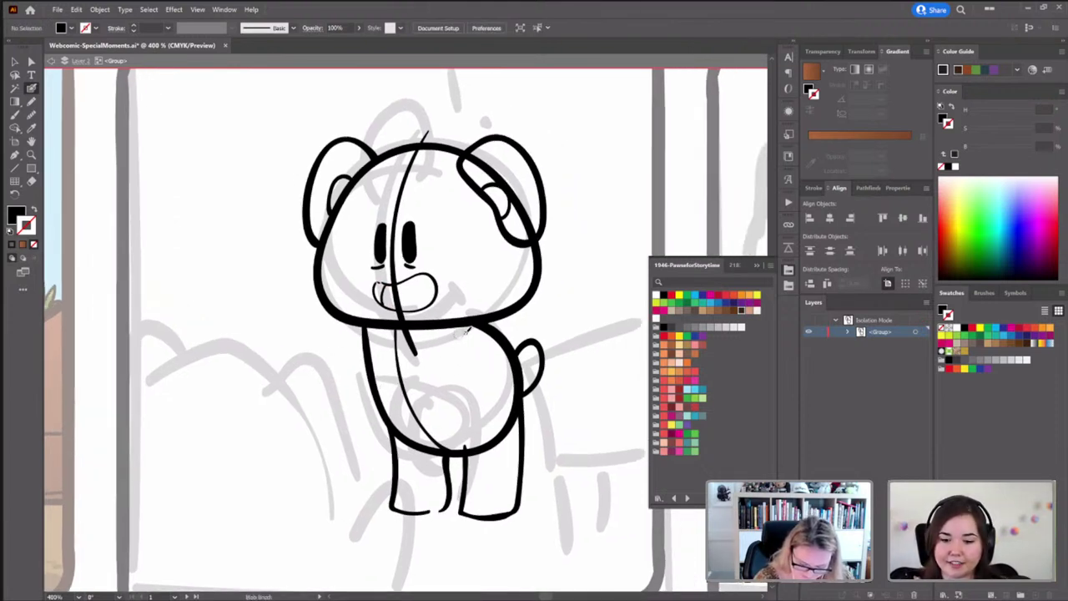
mouse_move(453, 334)
mouse_down()
mouse_move(395, 319)
mouse_move(426, 378)
mouse_move(469, 382)
mouse_move(499, 368)
mouse_up()
Swap the fill and stroke colours so the arm curve across the belly can continue
key(shift+x)
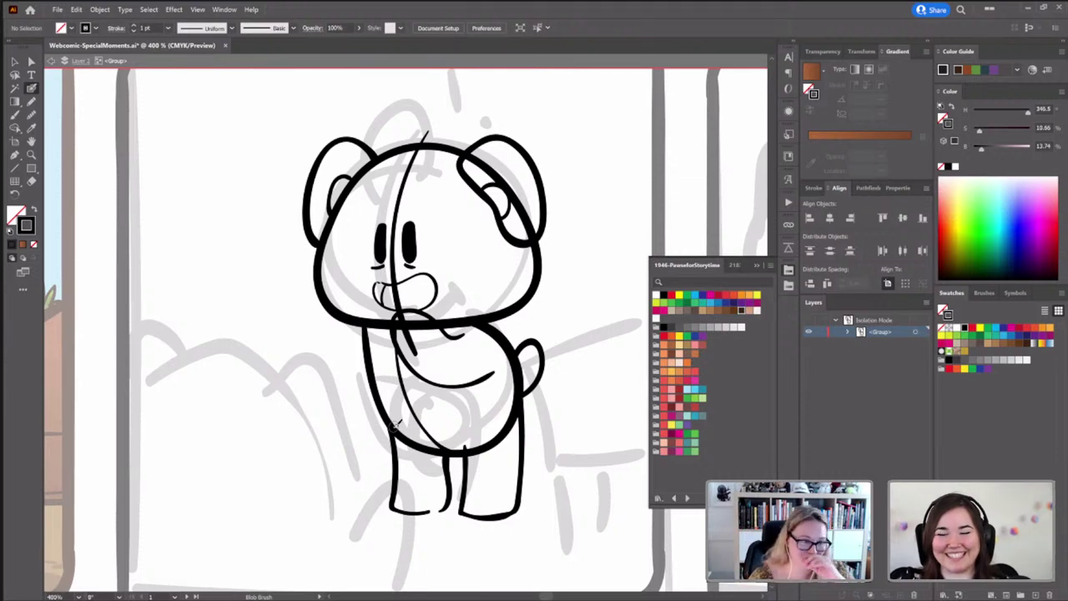
Paint the raised arm left of the head down to the body, then open the Overlord panel
click(529, 215)
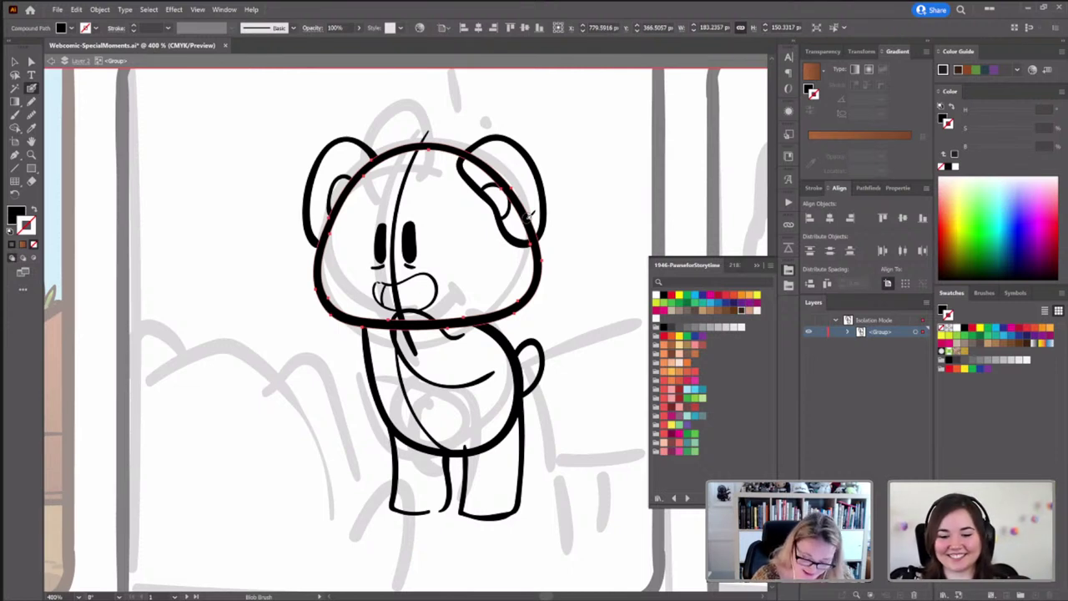
click(558, 314)
scroll(513, 433, down, 1)
mouse_move(513, 433)
mouse_down()
mouse_move(517, 381)
mouse_move(522, 400)
mouse_up()
mouse_move(318, 185)
mouse_down()
mouse_move(294, 184)
mouse_move(289, 214)
mouse_move(301, 253)
mouse_move(371, 302)
mouse_up()
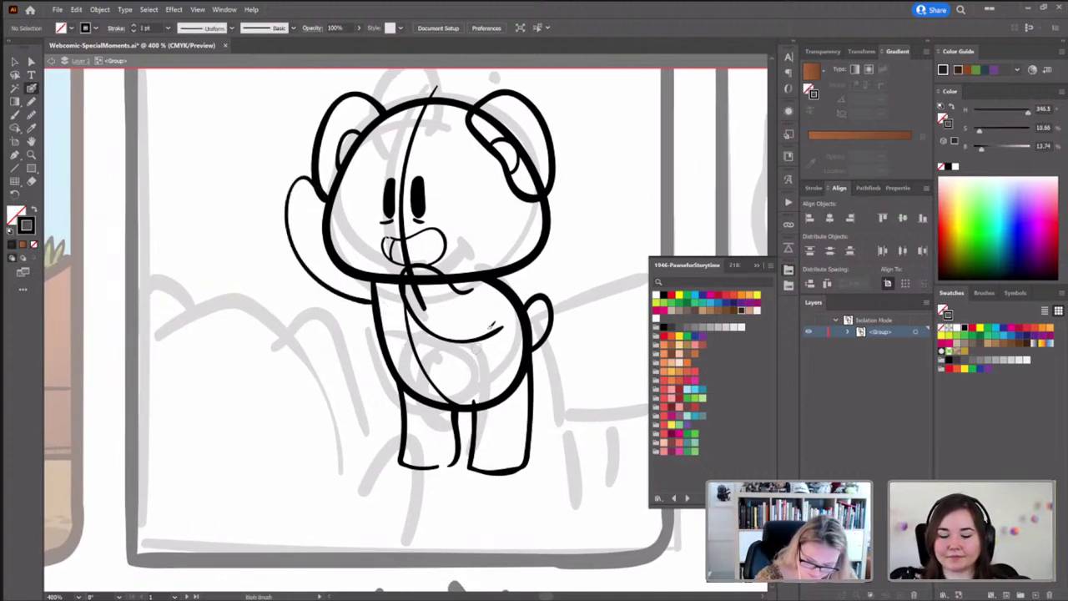
drag(477, 224, 500, 262)
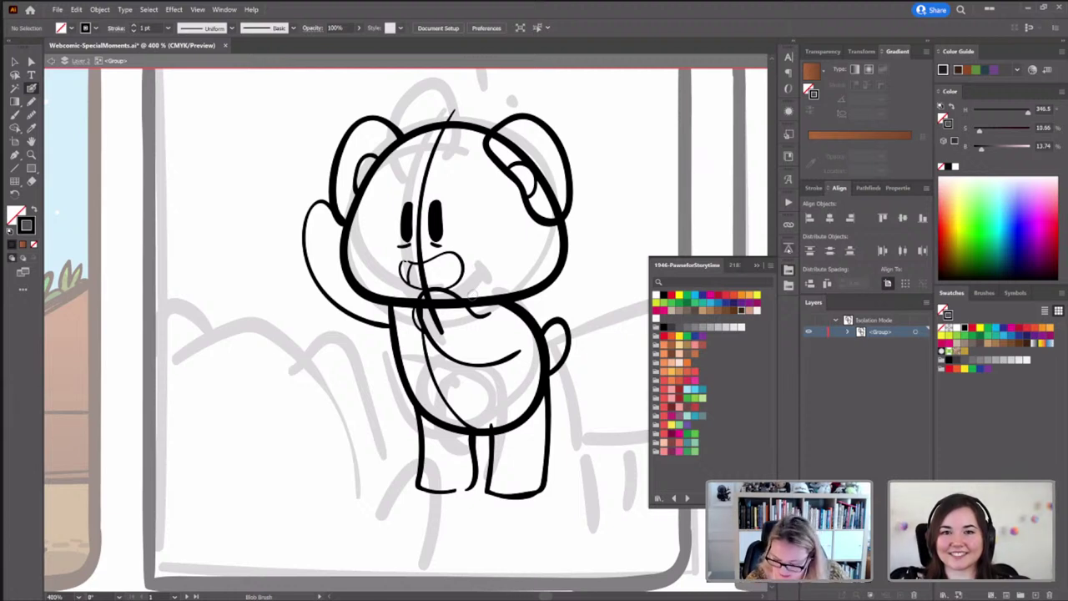
click(789, 266)
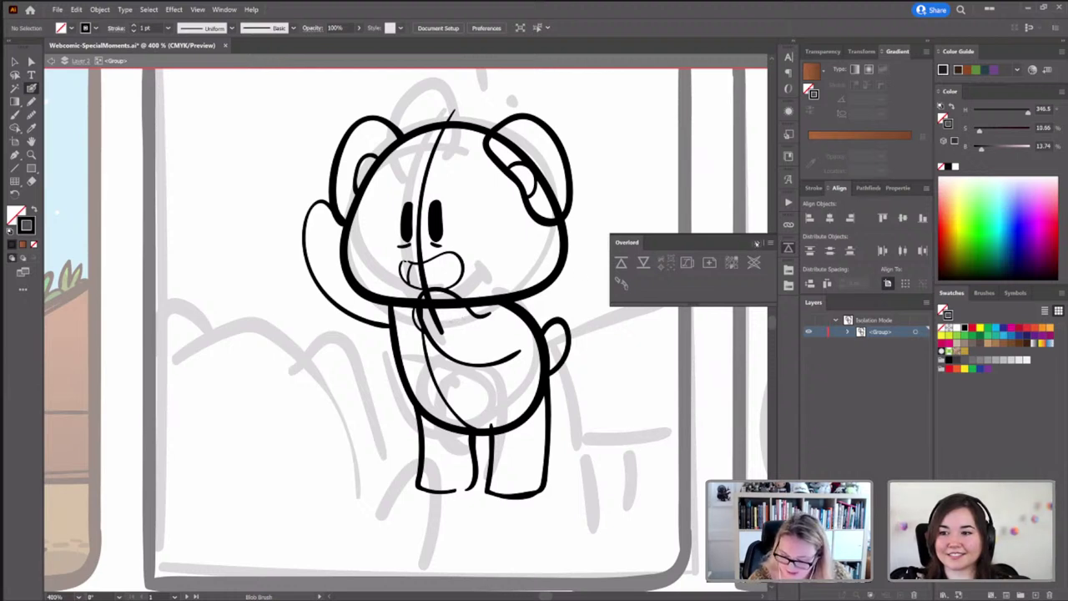
Close the floating Overlord panel to uncover the bear drawing
click(757, 243)
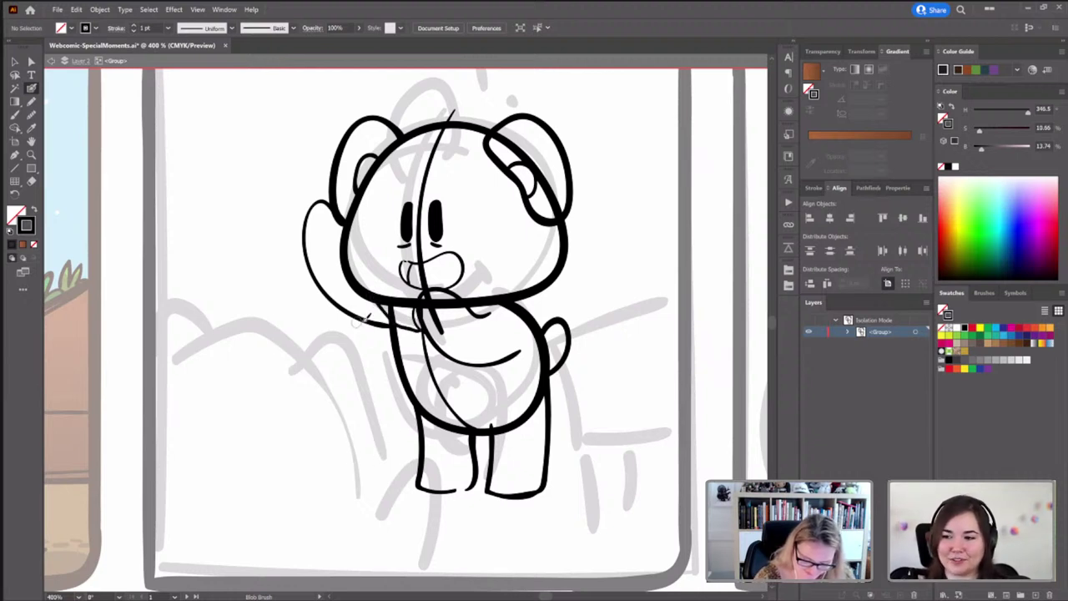
Ink the body side under the raised arm, redoing it once, then add a stroke across the belly
mouse_move(364, 332)
mouse_down()
mouse_move(353, 383)
mouse_move(402, 378)
mouse_up()
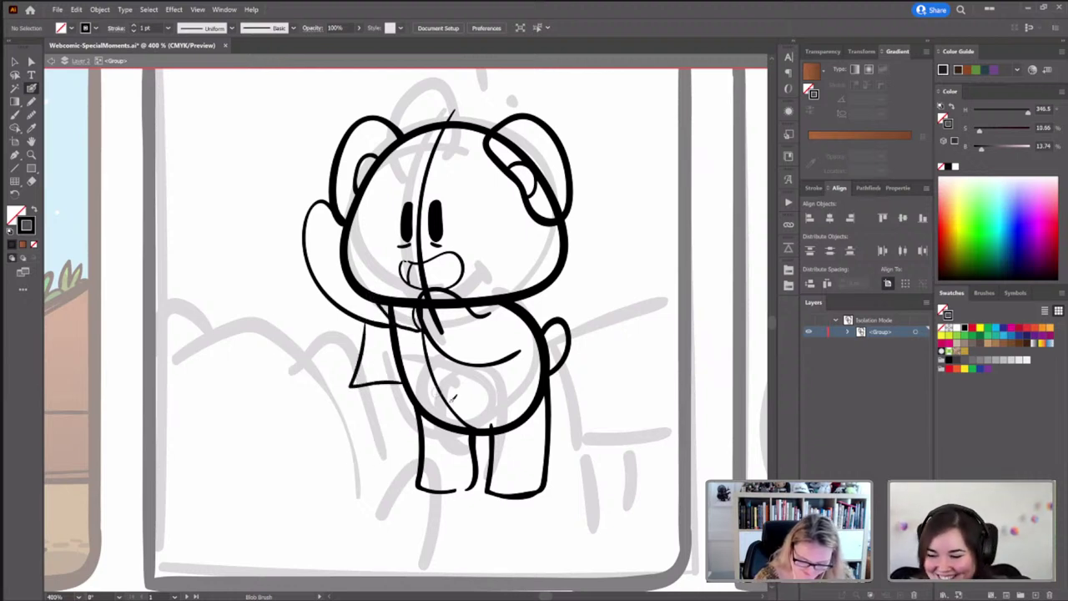
key(ctrl+z)
mouse_move(367, 315)
mouse_down()
mouse_move(361, 386)
mouse_move(416, 396)
mouse_up()
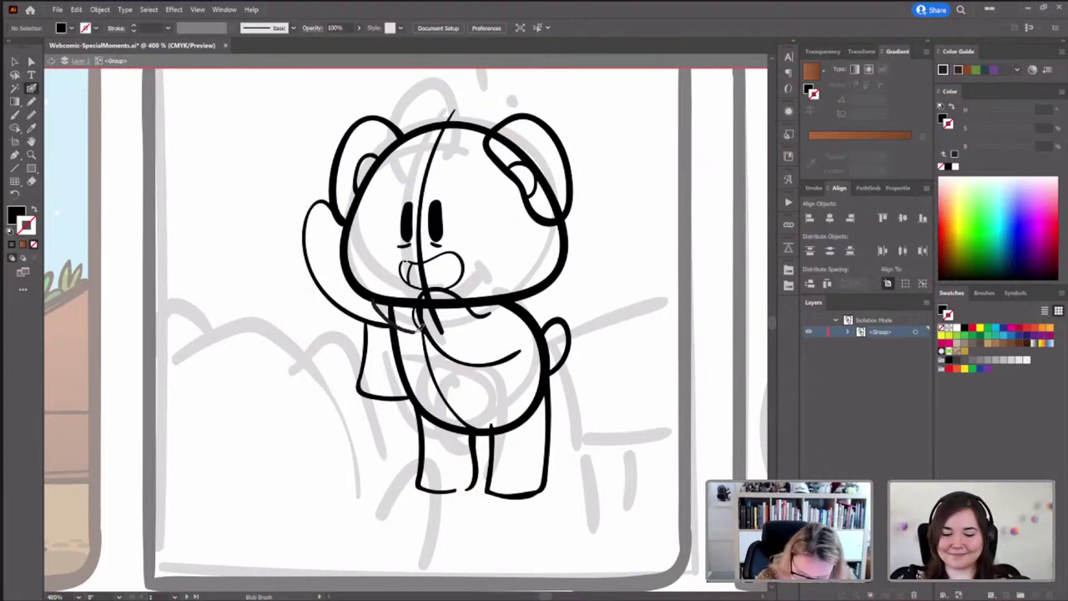
key(shift+x)
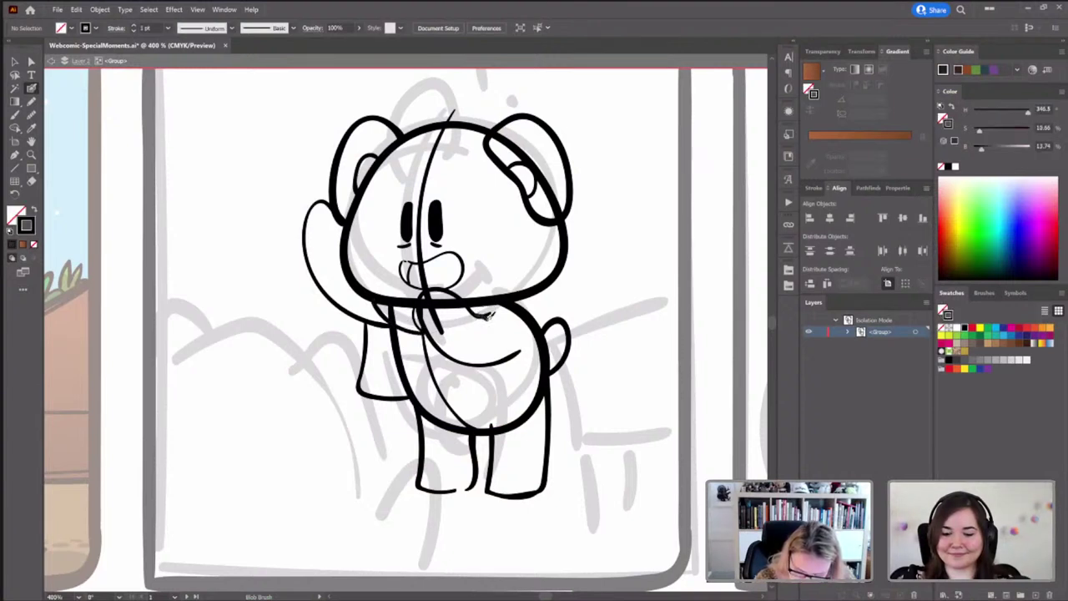
mouse_move(491, 314)
mouse_down()
mouse_move(512, 354)
mouse_move(507, 398)
mouse_move(545, 391)
mouse_move(564, 370)
mouse_move(559, 348)
mouse_move(525, 307)
mouse_move(492, 300)
mouse_up()
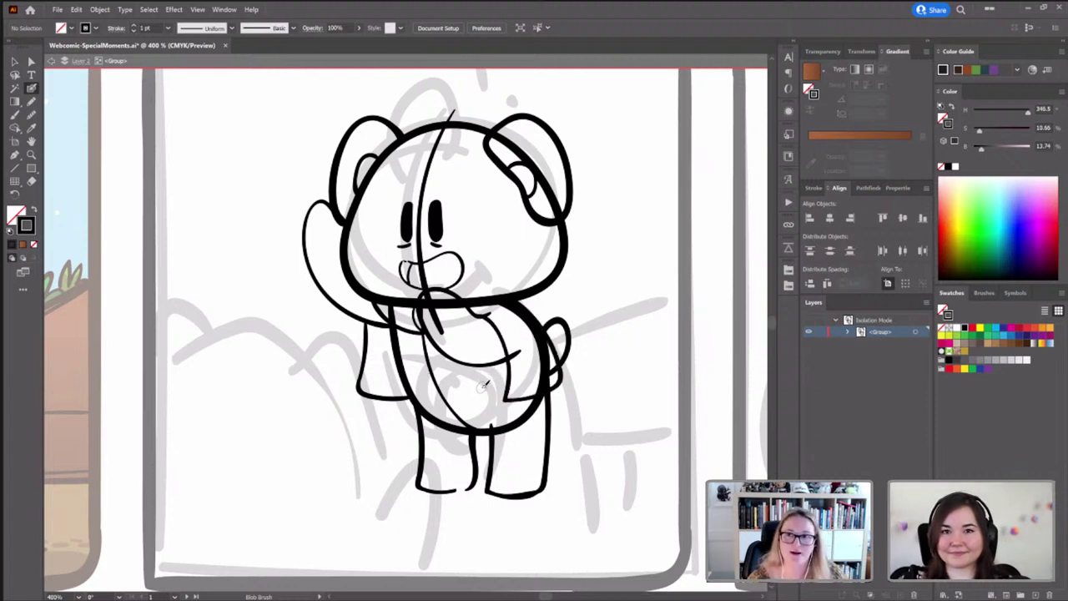
Erase the belly stroke's right end, rework the right leg outline, and trim the ear's inner line
ctrl+click(512, 423)
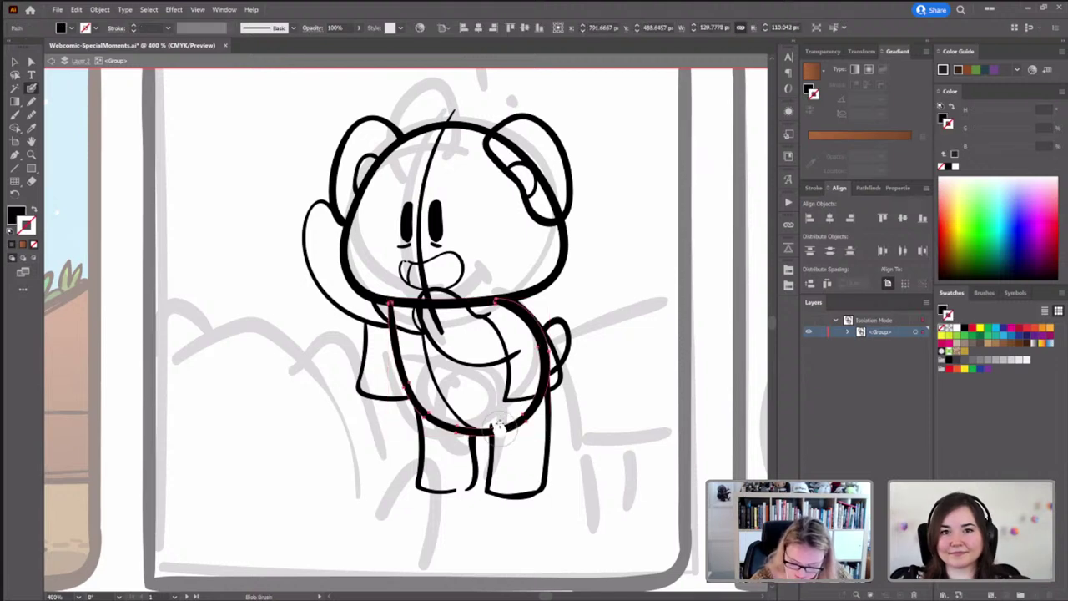
mouse_move(514, 428)
mouse_down()
mouse_move(534, 392)
mouse_move(534, 330)
mouse_move(501, 297)
mouse_move(536, 432)
mouse_up()
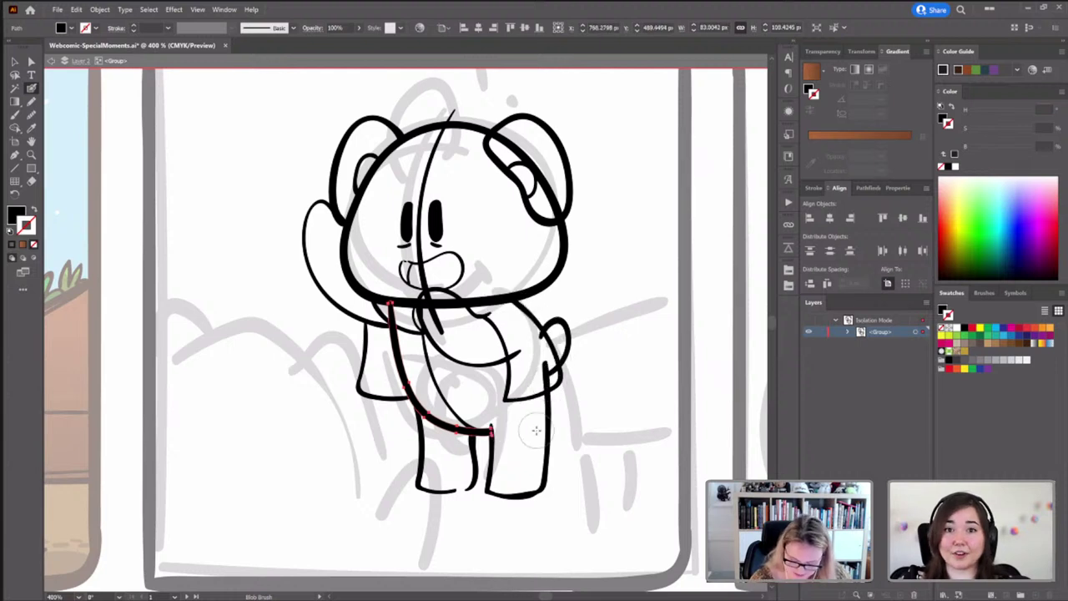
ctrl+click(551, 408)
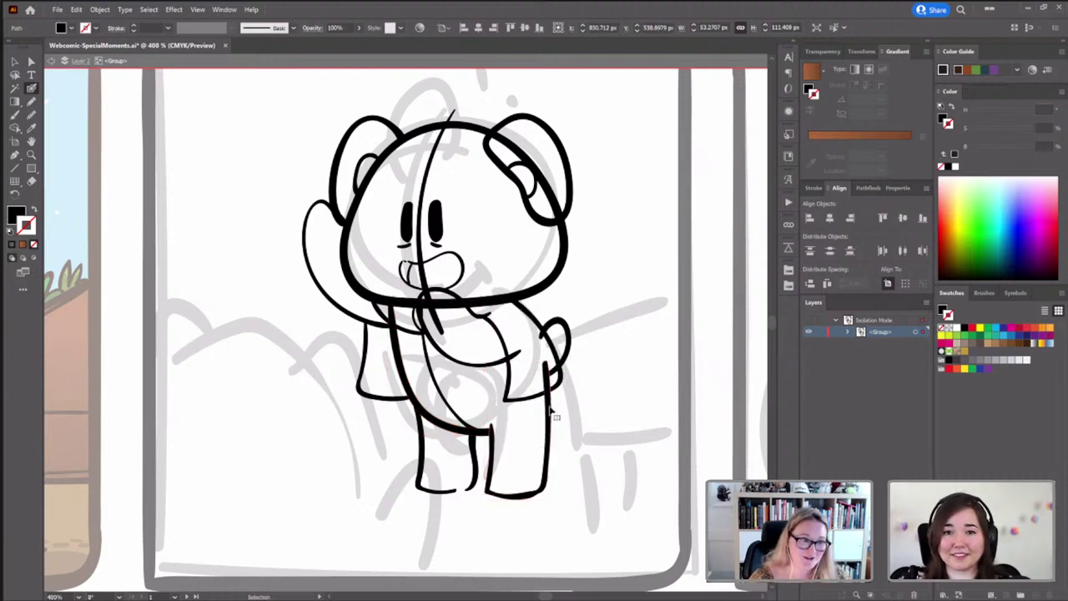
key(shift+b)
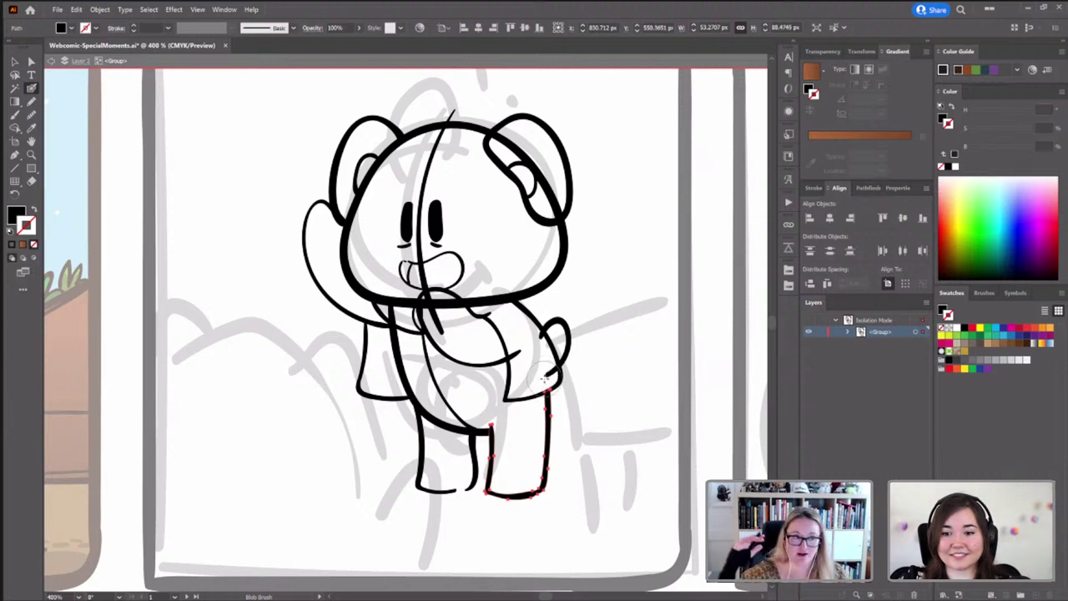
ctrl+click(566, 335)
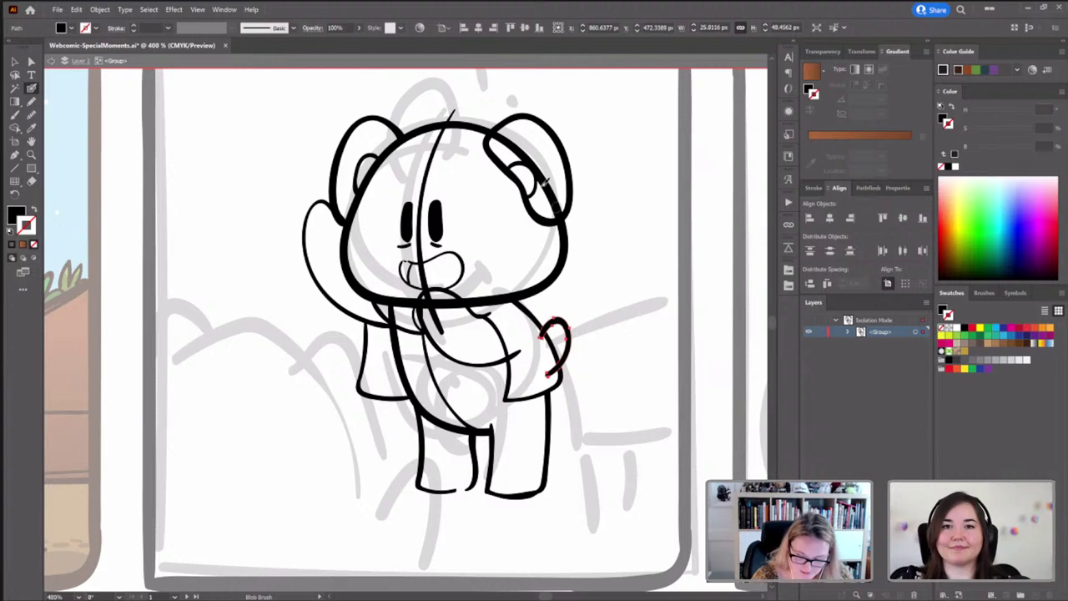
click(557, 189)
mouse_move(558, 189)
mouse_down()
mouse_move(496, 141)
mouse_move(541, 178)
mouse_move(558, 214)
mouse_up()
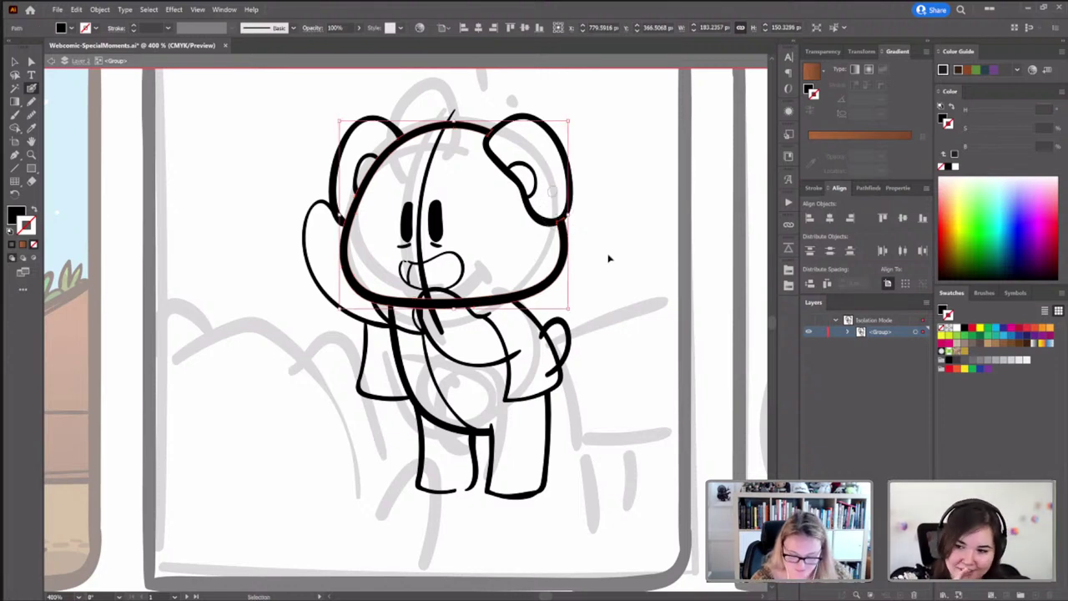
Delete the guide line through the head and thicken the head outline near the mouth
key(ctrl+shift+a)
drag(457, 313, 469, 269)
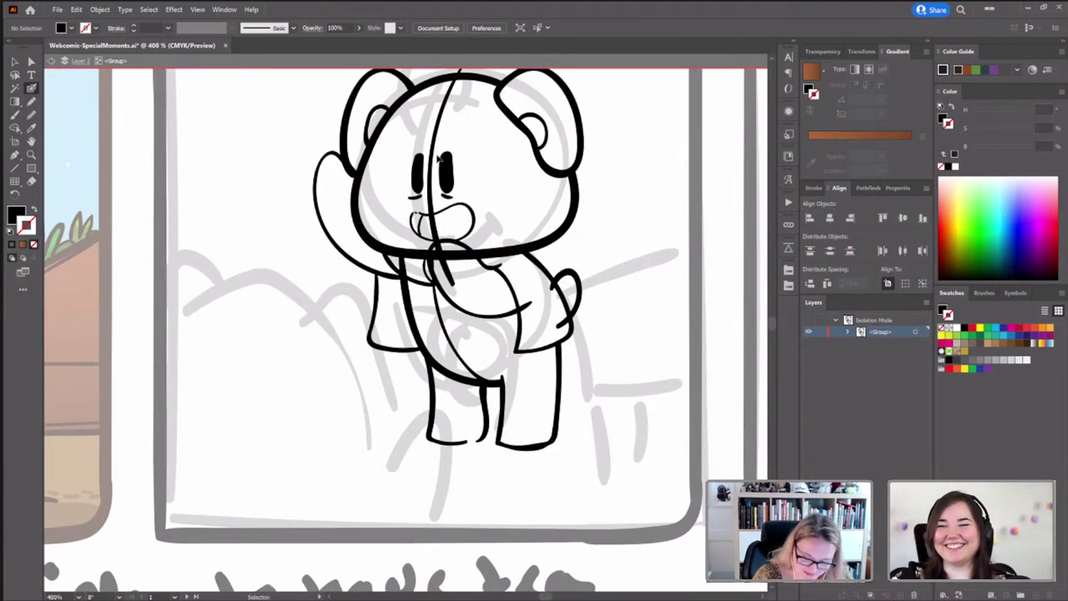
ctrl+click(436, 158)
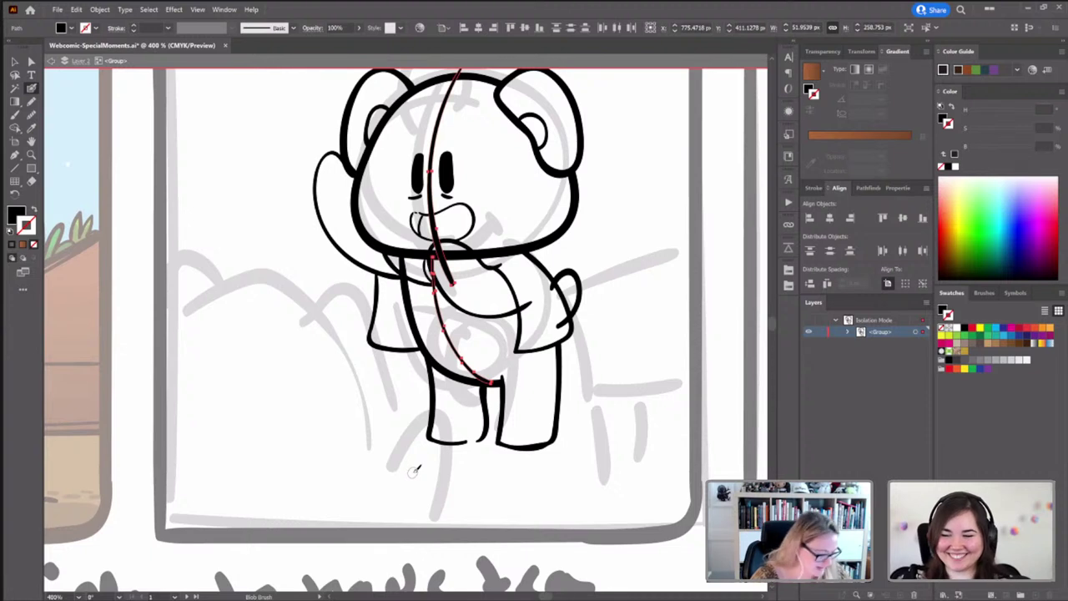
key(Delete)
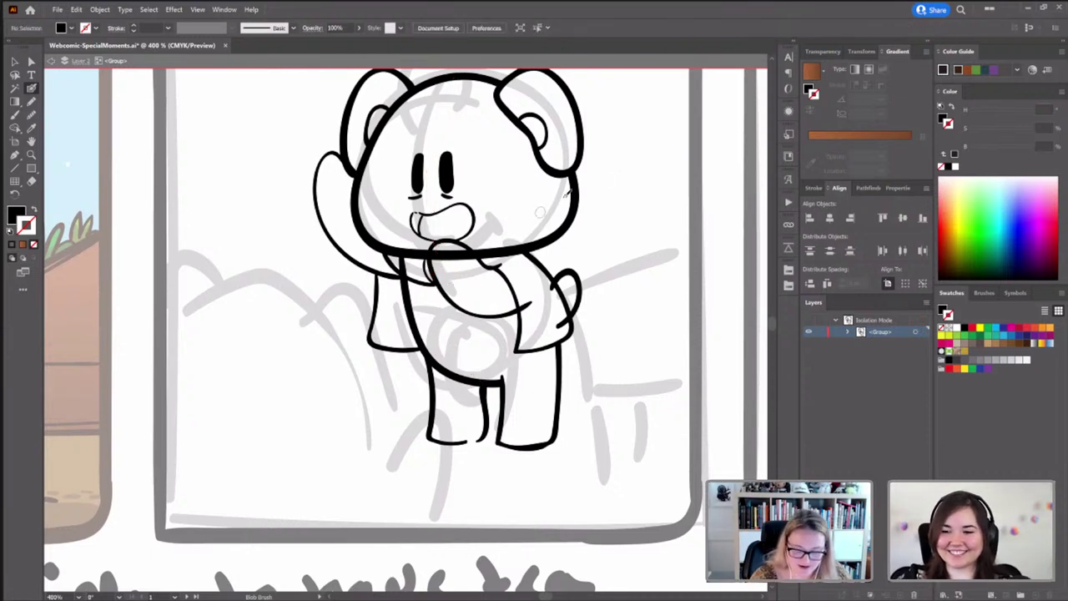
ctrl+click(451, 250)
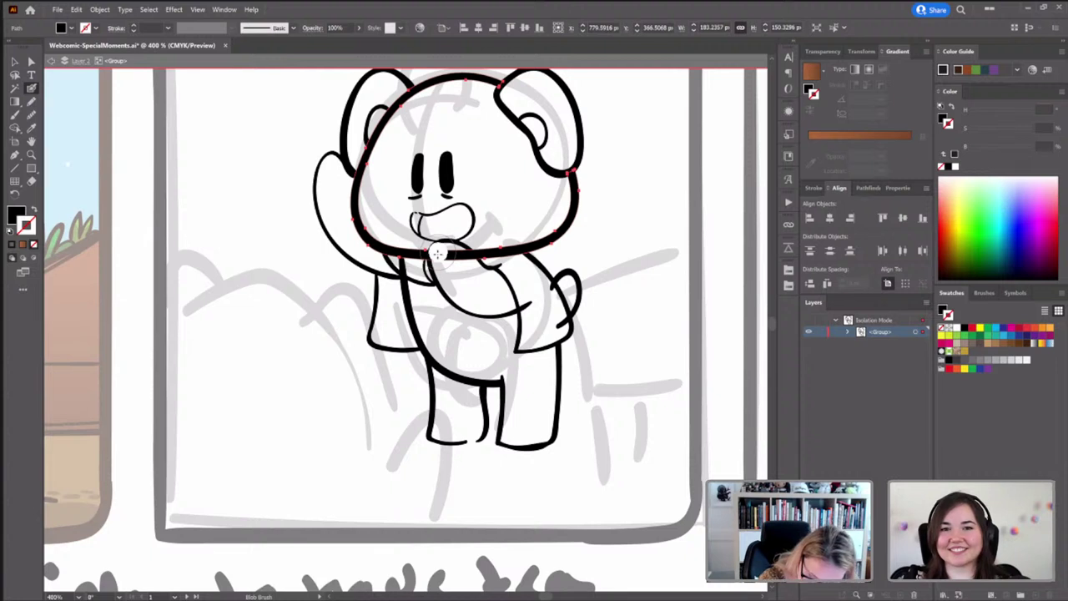
drag(459, 256, 438, 250)
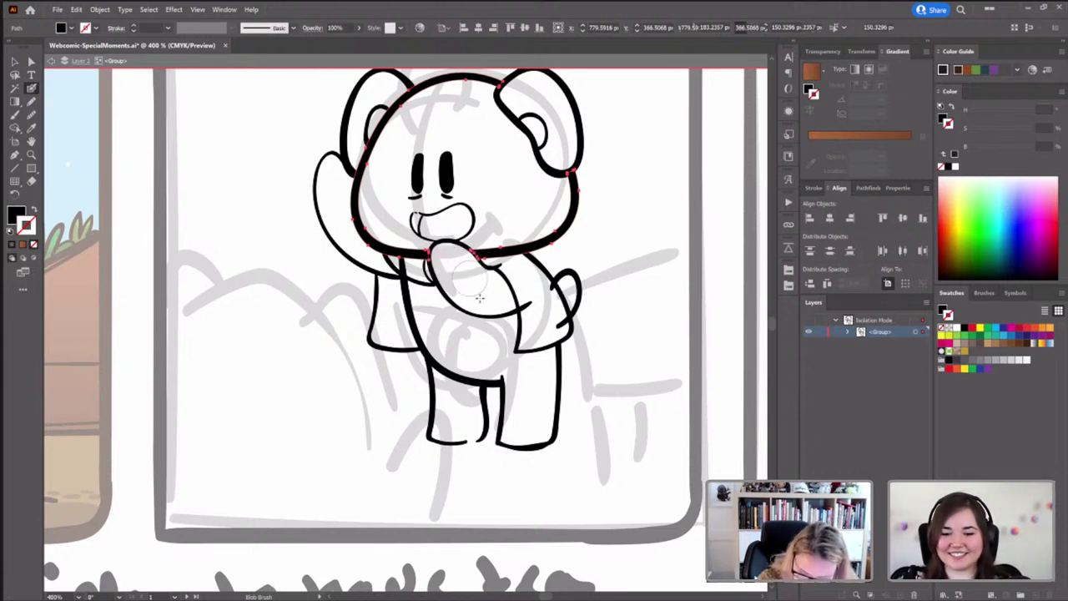
Add a small stroke to the right arm and reshape its outer edge
key(v)
key(shift+b)
scroll(584, 334, right, 1)
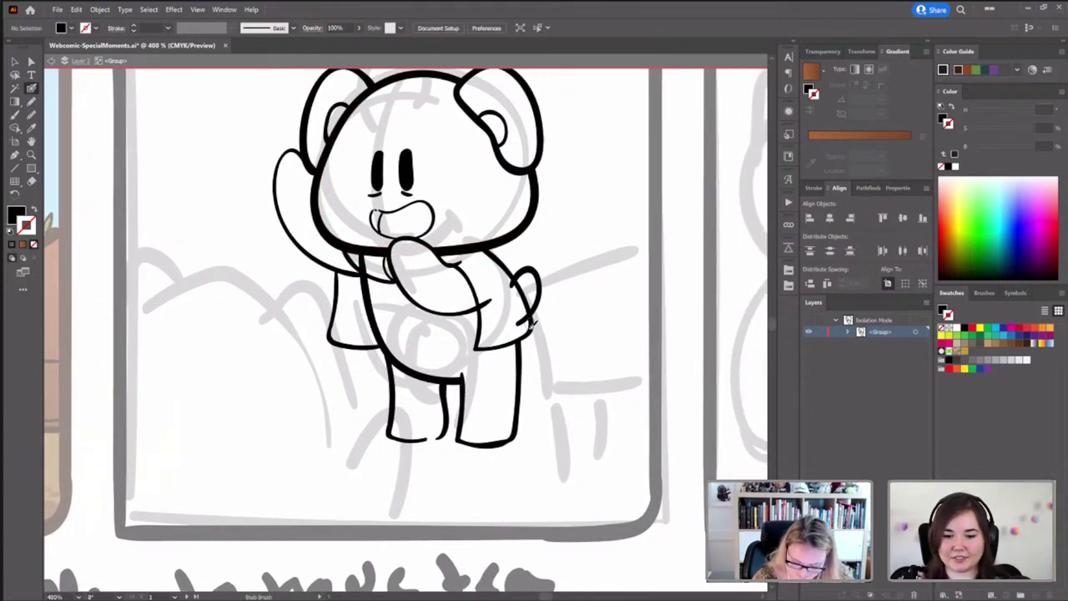
drag(527, 318, 536, 338)
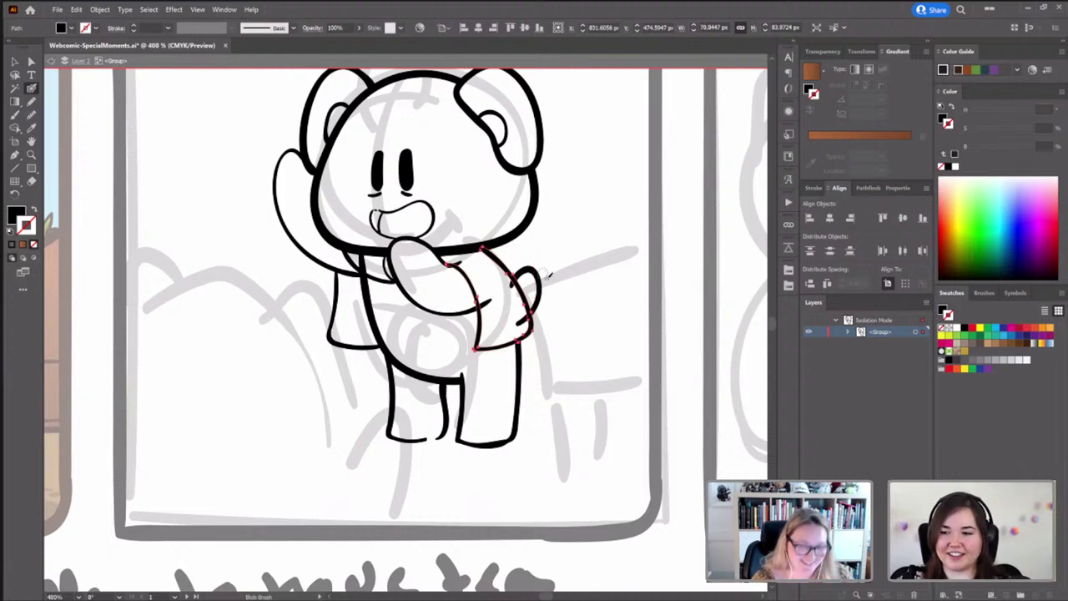
drag(543, 274, 519, 316)
key(v)
click(567, 351)
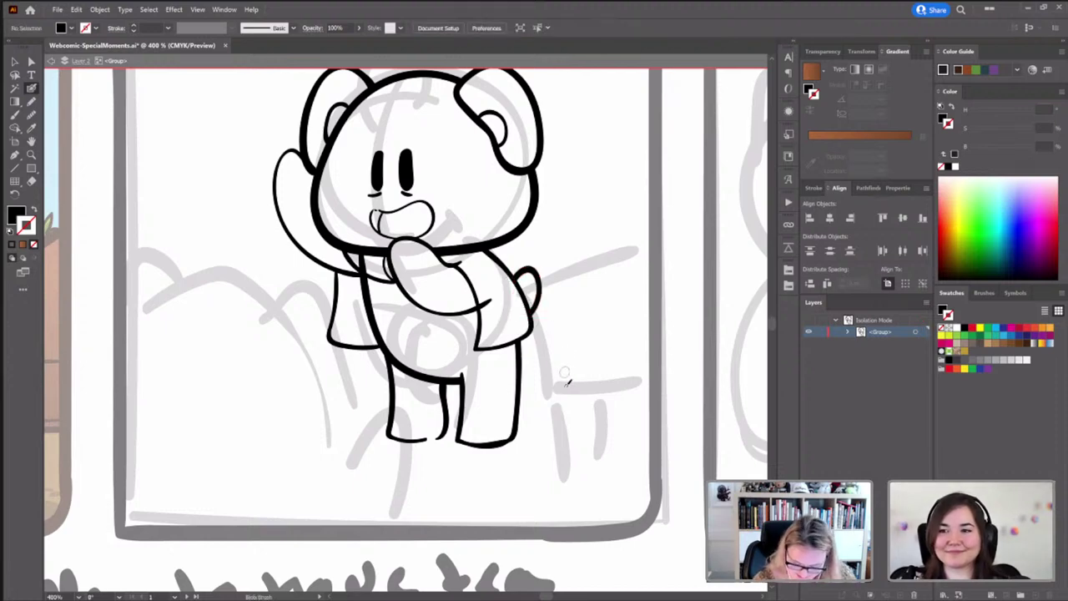
mouse_move(558, 351)
mouse_down()
mouse_move(548, 310)
mouse_move(557, 345)
mouse_up()
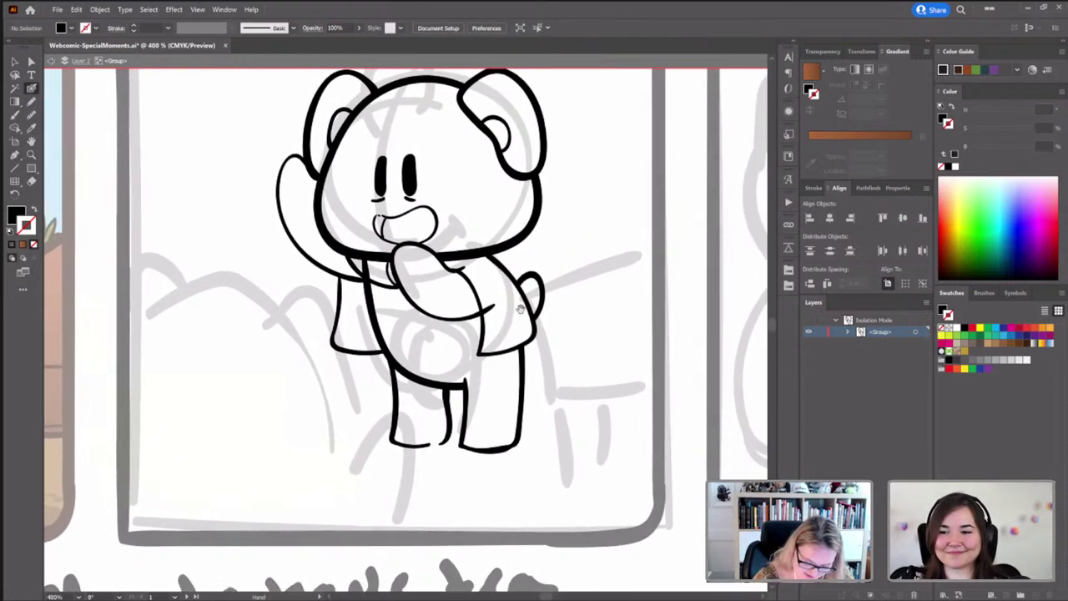
Erase the collar line behind the raised hand and trim the hand path's right end
ctrl+click(373, 291)
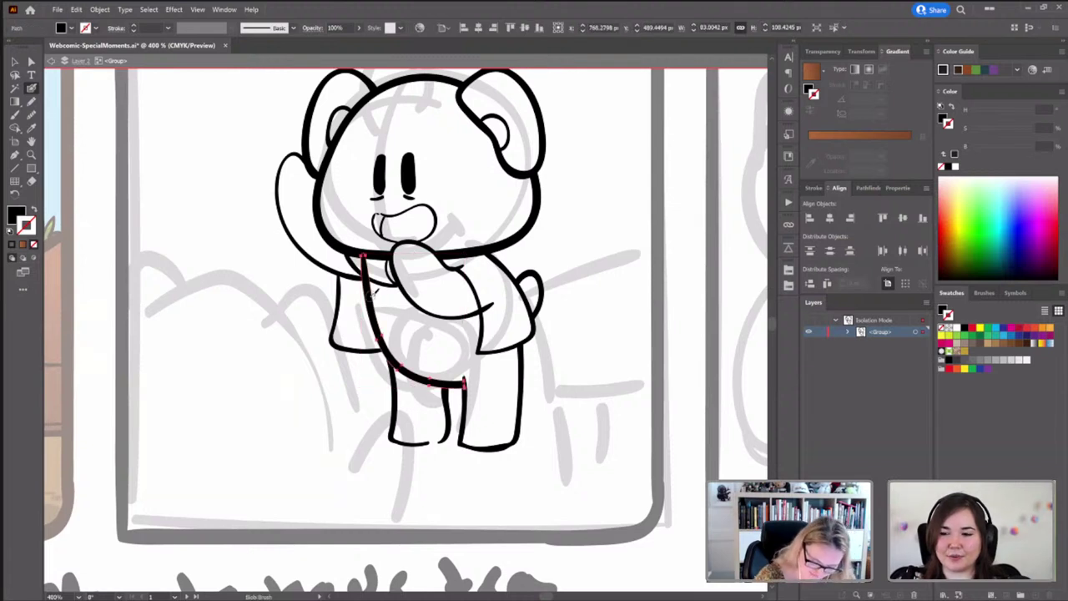
drag(365, 252, 386, 275)
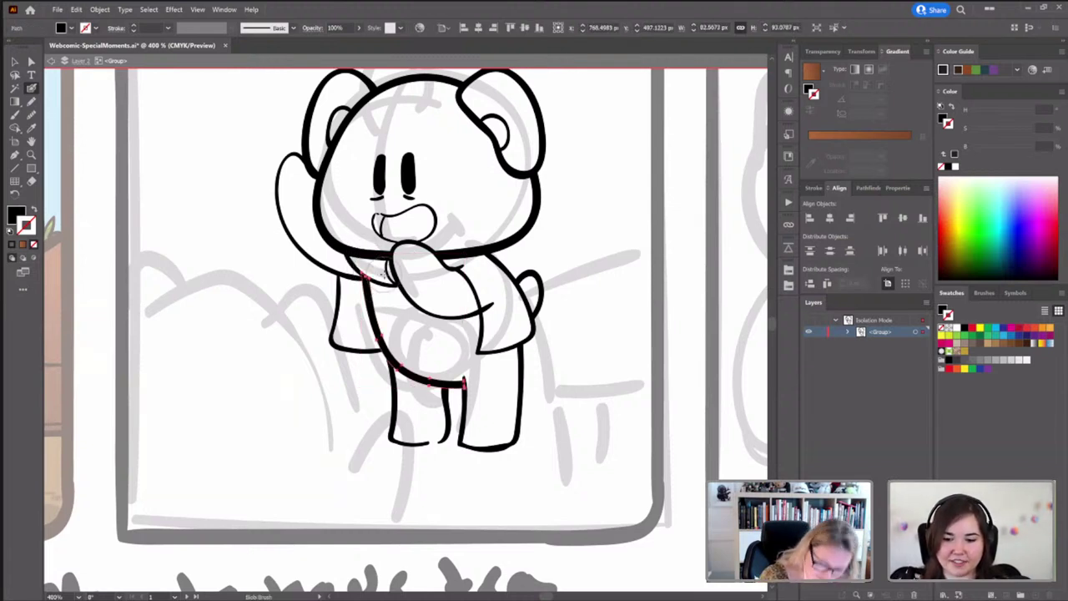
ctrl+click(583, 322)
ctrl+click(480, 313)
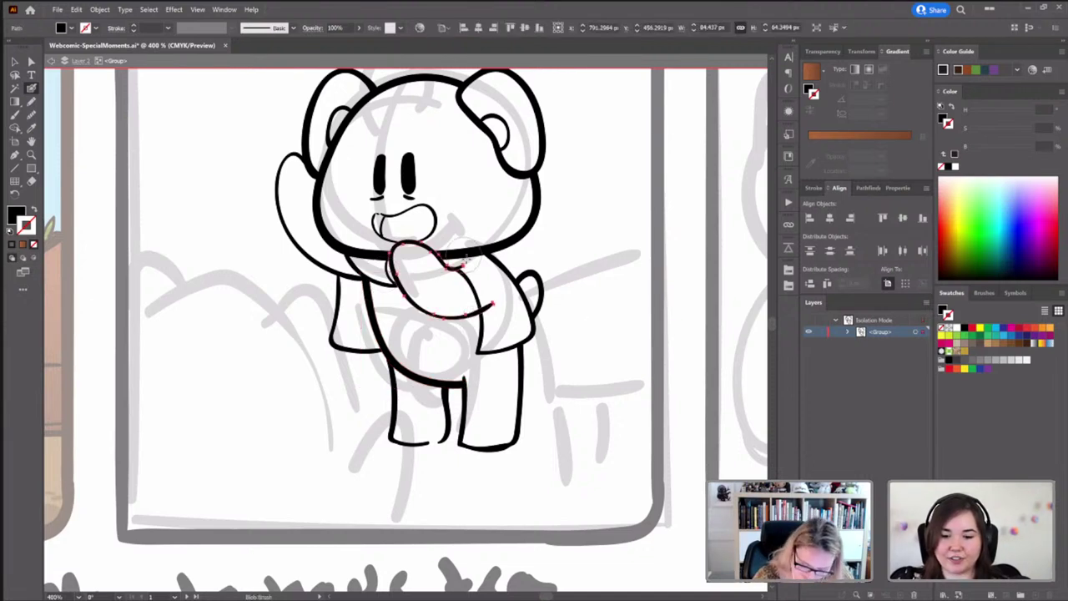
mouse_move(454, 264)
mouse_down()
mouse_move(494, 287)
mouse_move(488, 318)
mouse_up()
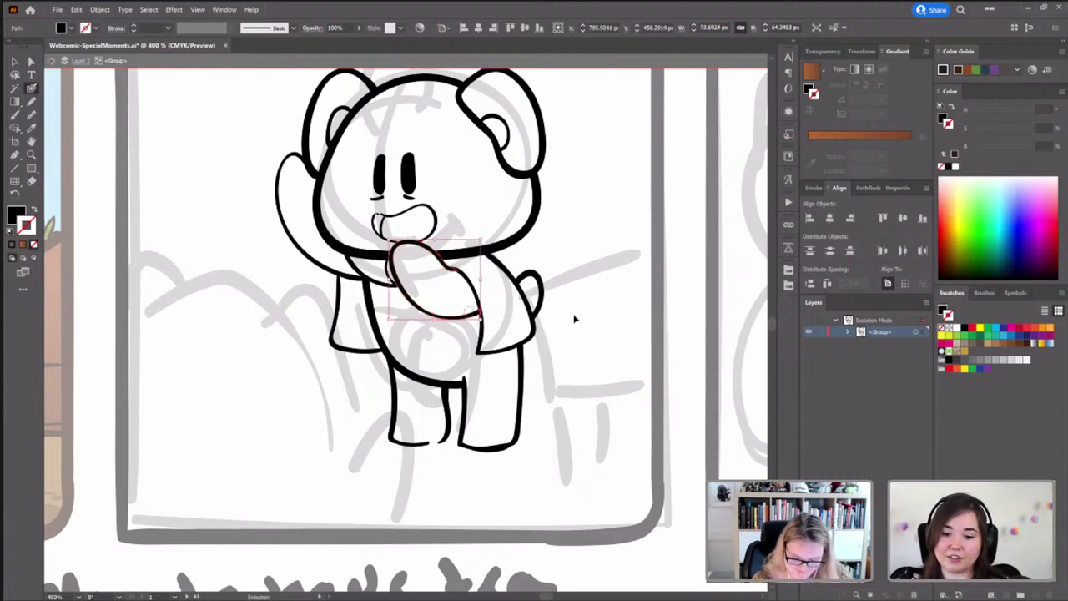
ctrl+click(590, 339)
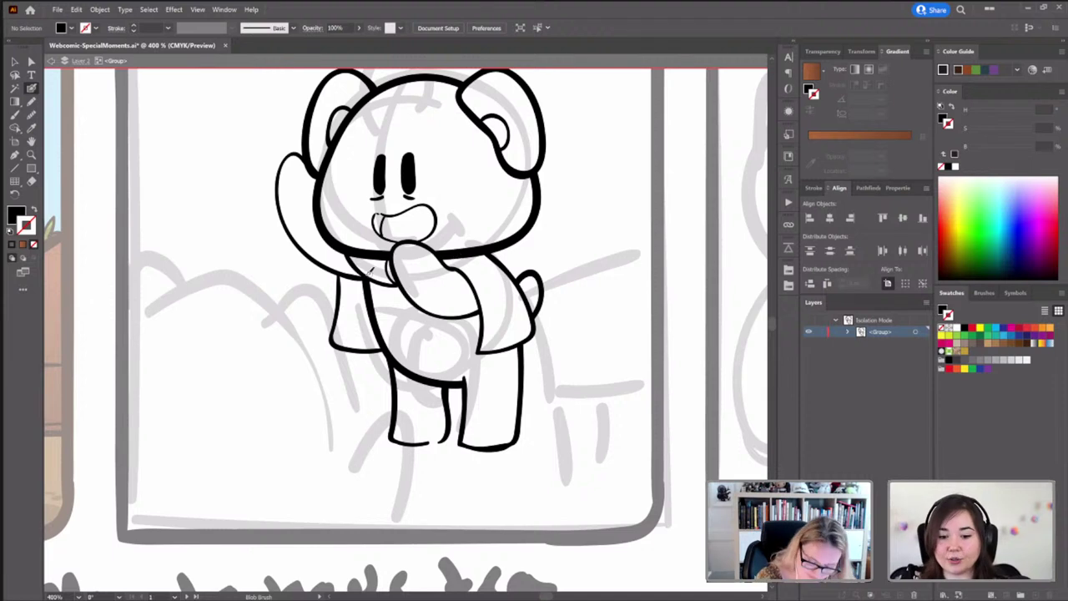
key(shift+x)
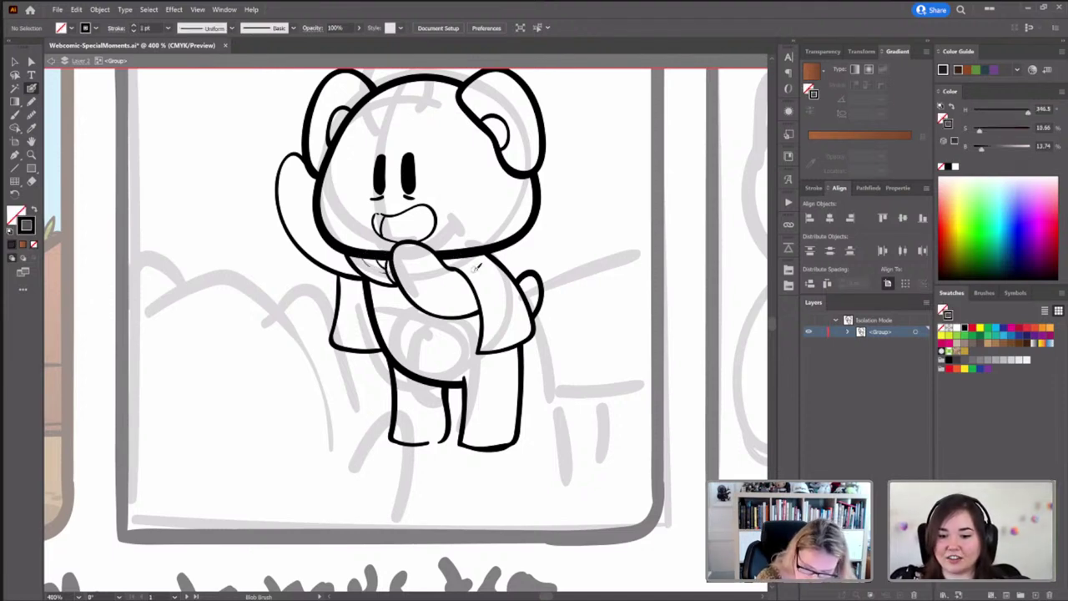
Hatch thin plaid lines on the right scarf end and outline the scarf end on the bear's left
mouse_move(450, 262)
mouse_down()
mouse_move(476, 262)
mouse_move(500, 304)
mouse_move(506, 347)
mouse_up()
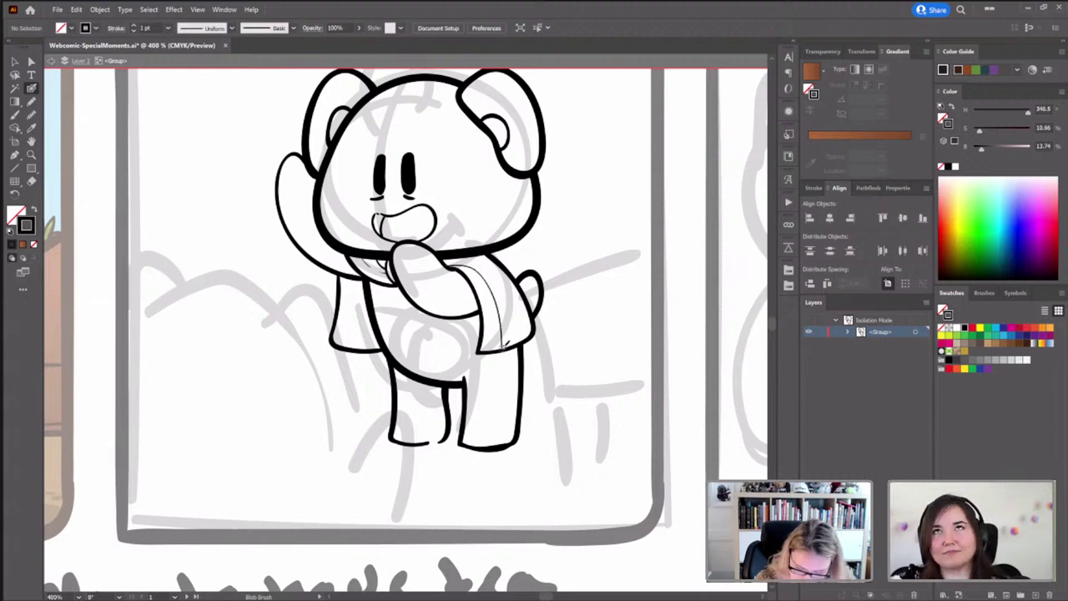
mouse_move(457, 254)
mouse_down()
mouse_move(509, 277)
mouse_move(522, 333)
mouse_up()
mouse_move(503, 275)
mouse_down()
mouse_move(489, 325)
mouse_move(499, 330)
mouse_move(488, 329)
mouse_move(530, 309)
mouse_move(487, 322)
mouse_up()
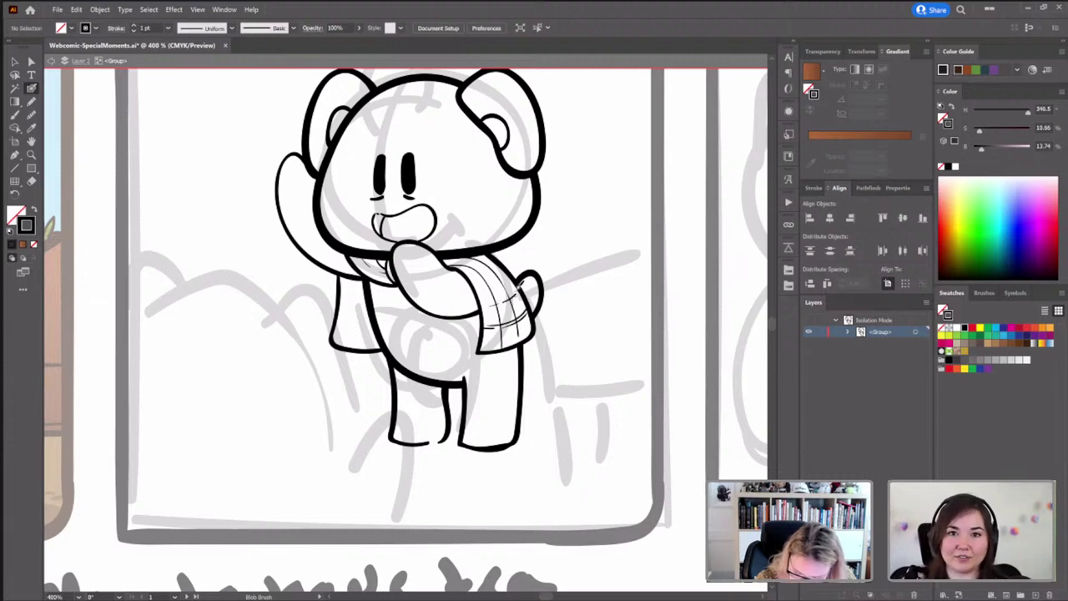
drag(518, 285, 501, 297)
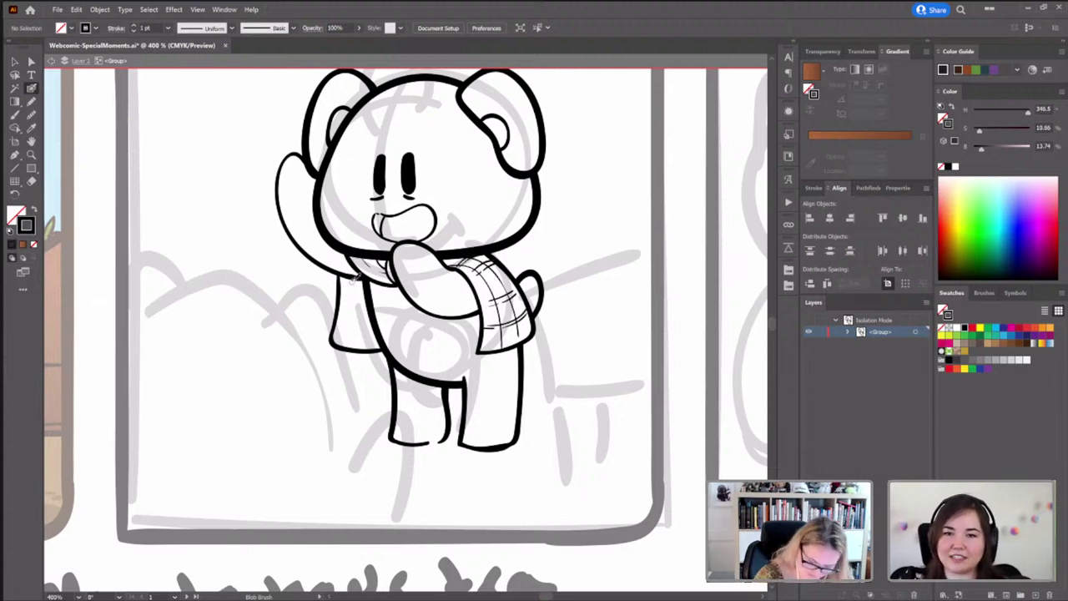
drag(357, 271, 348, 345)
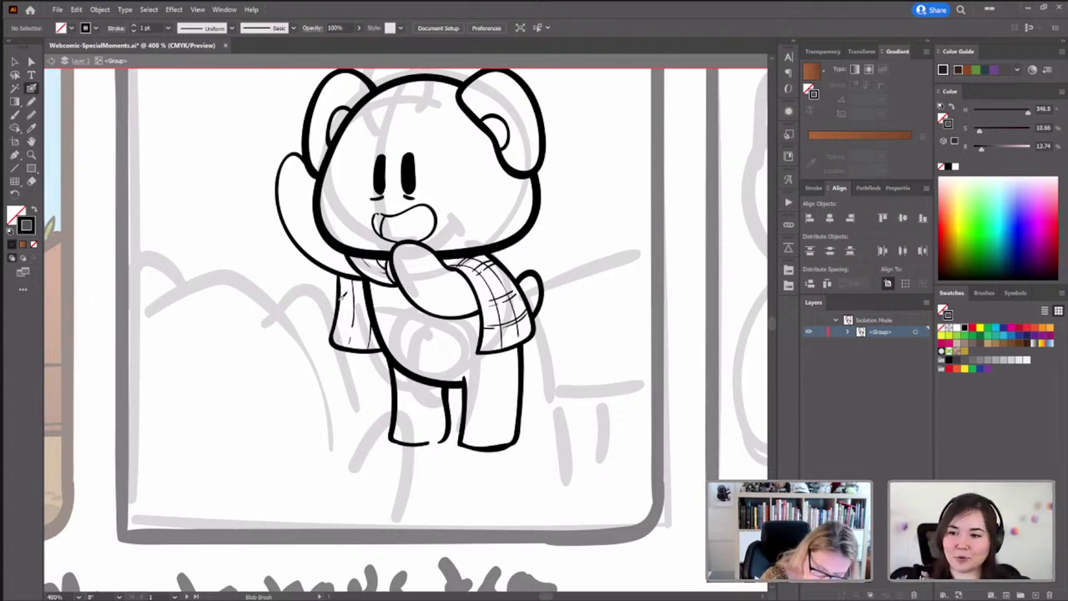
Hatch plaid lines across the left scarf end and the wrap near the neck
drag(357, 289, 372, 299)
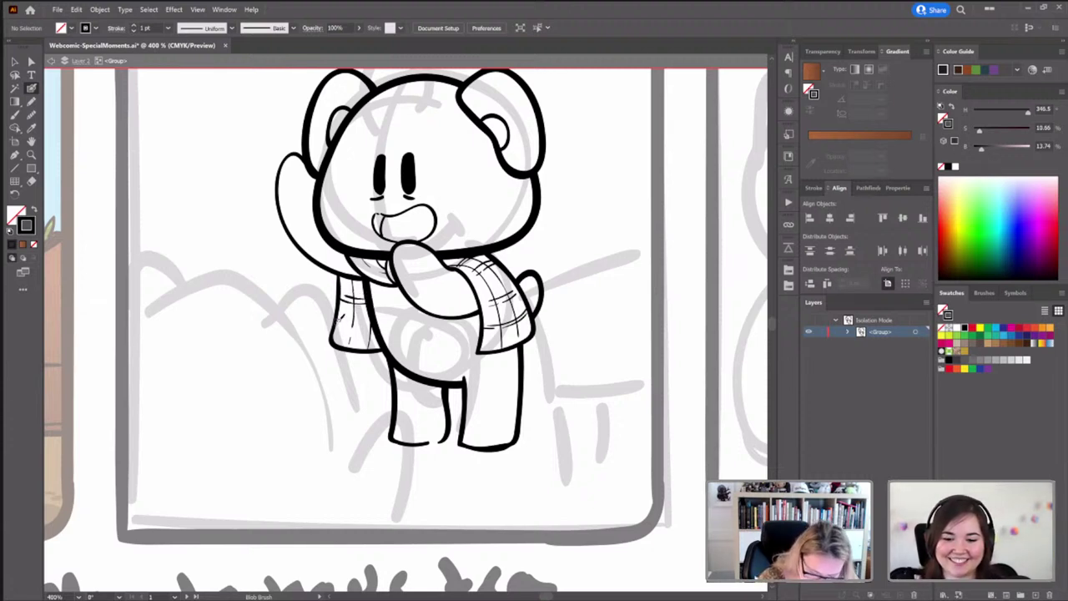
drag(337, 326, 382, 328)
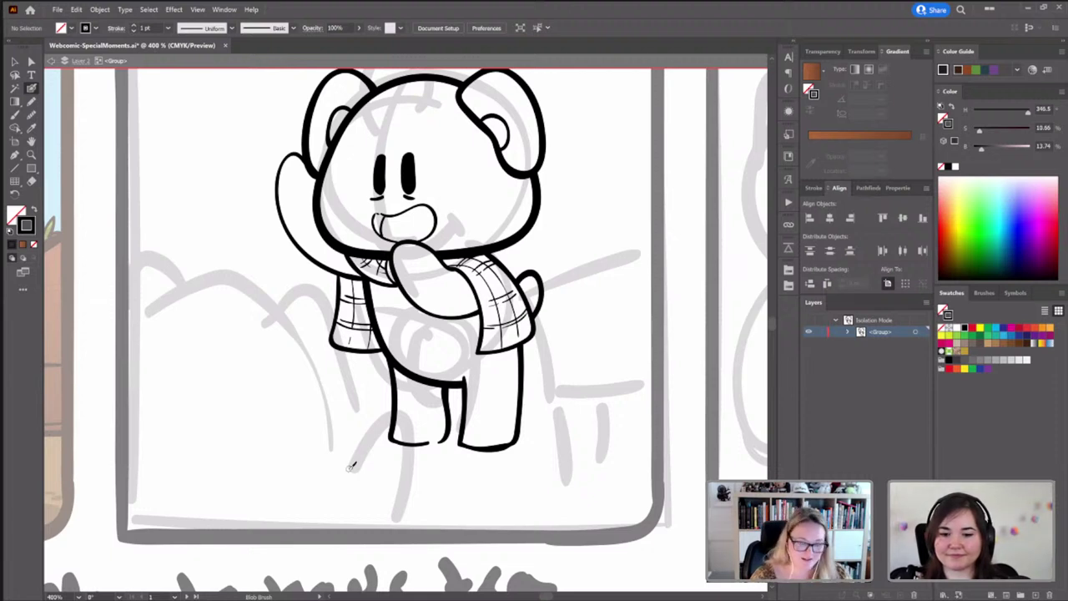
mouse_move(376, 260)
mouse_down()
mouse_move(381, 278)
mouse_move(380, 266)
mouse_up()
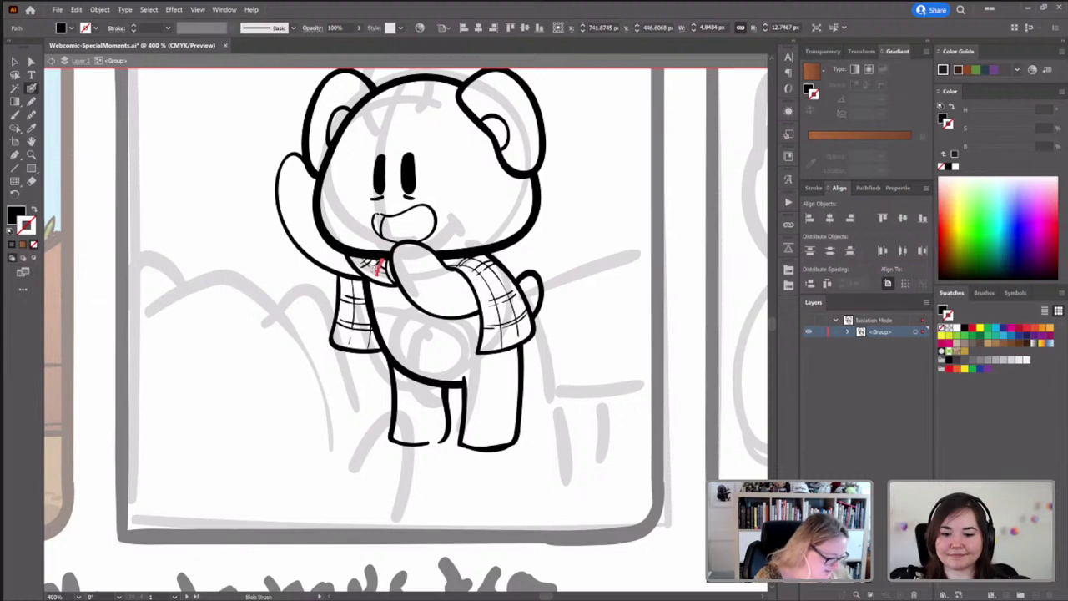
Deselect the scarf stroke and toggle fill and stroke, ending on a thin black outline
key(ctrl+shift+a)
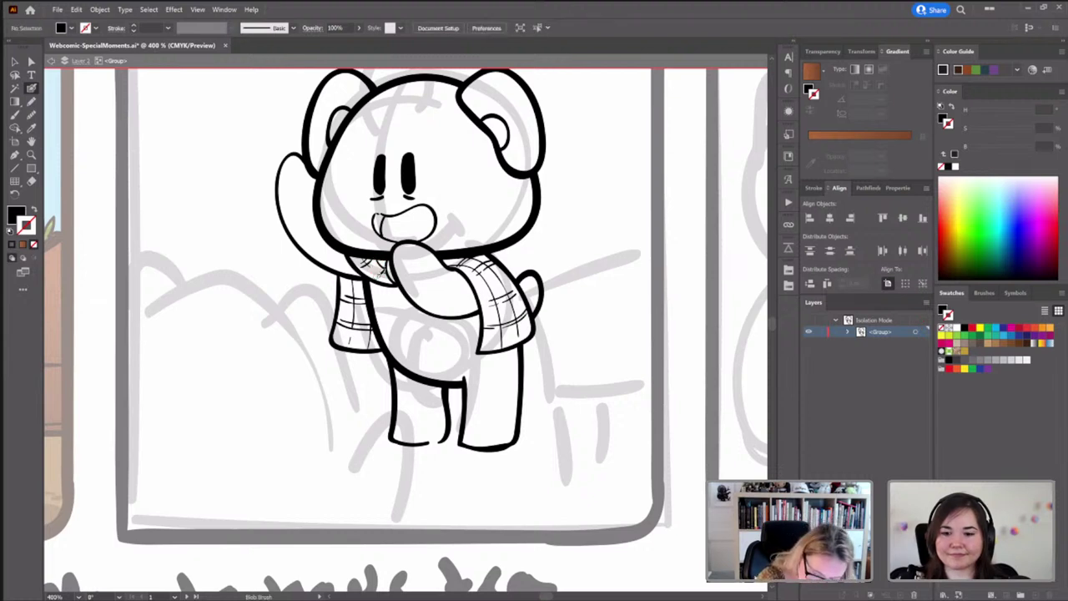
key(shift+x)
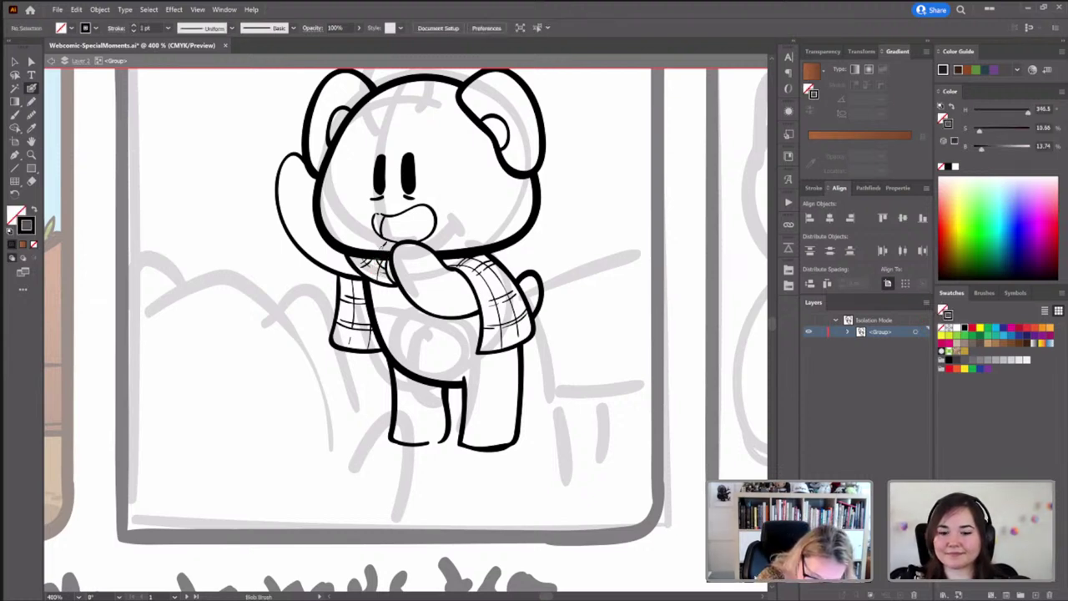
key(shift+x)
key(shift+x)
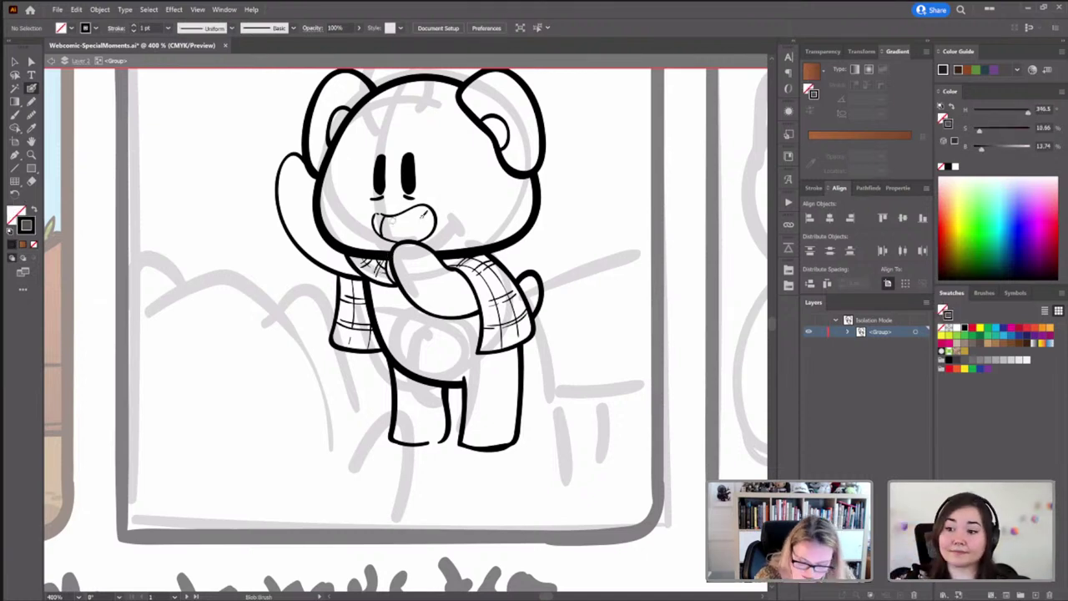
key(shift+x)
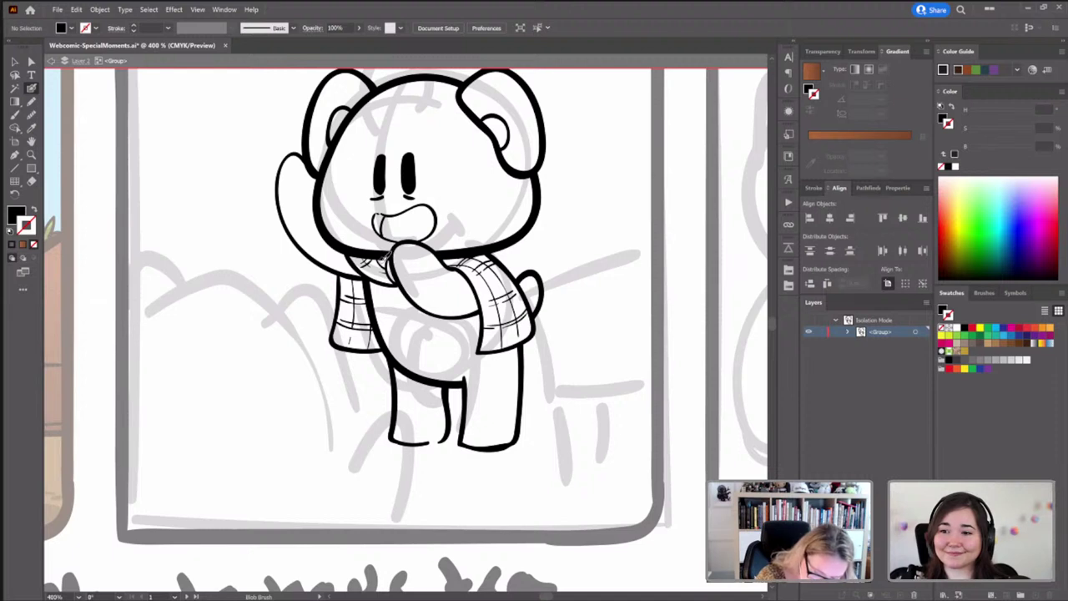
key(shift+x)
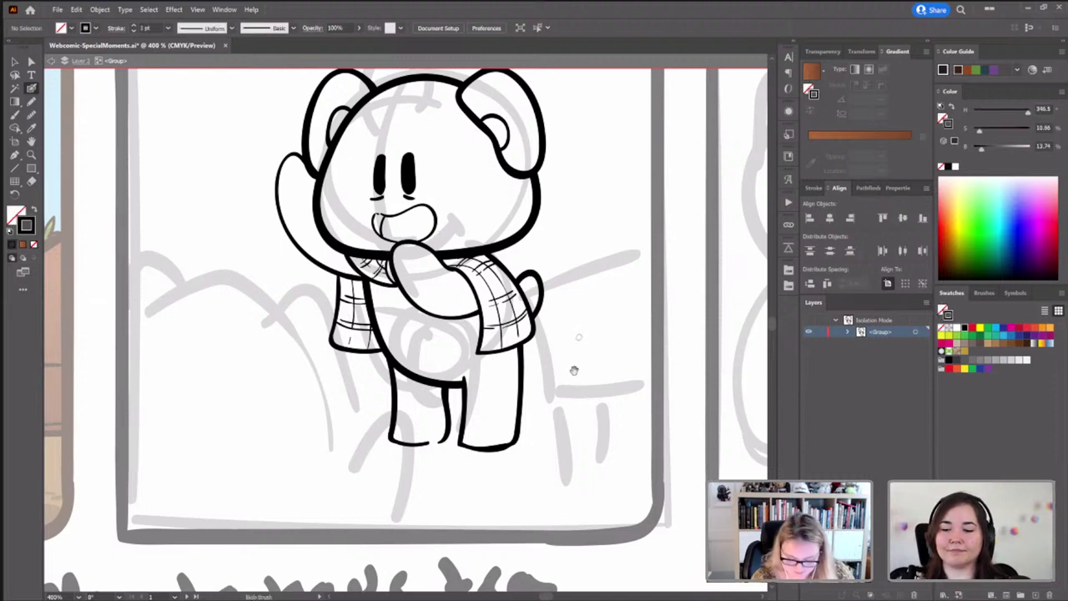
Paint an exclamation mark, stroke and dot, to the left of the bear's head
scroll(574, 369, up, 3)
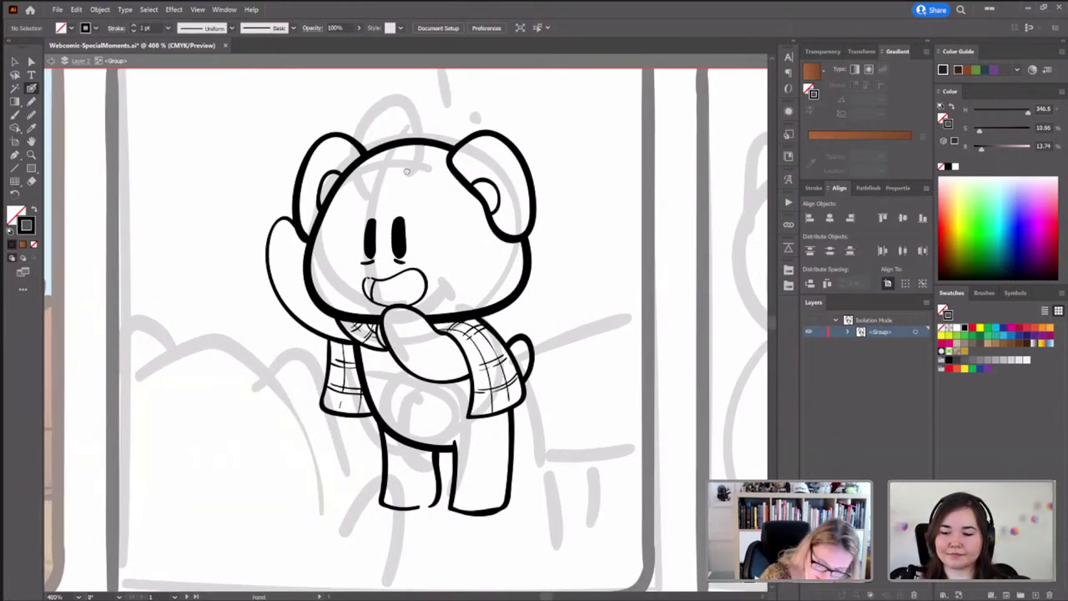
scroll(406, 171, up, 2)
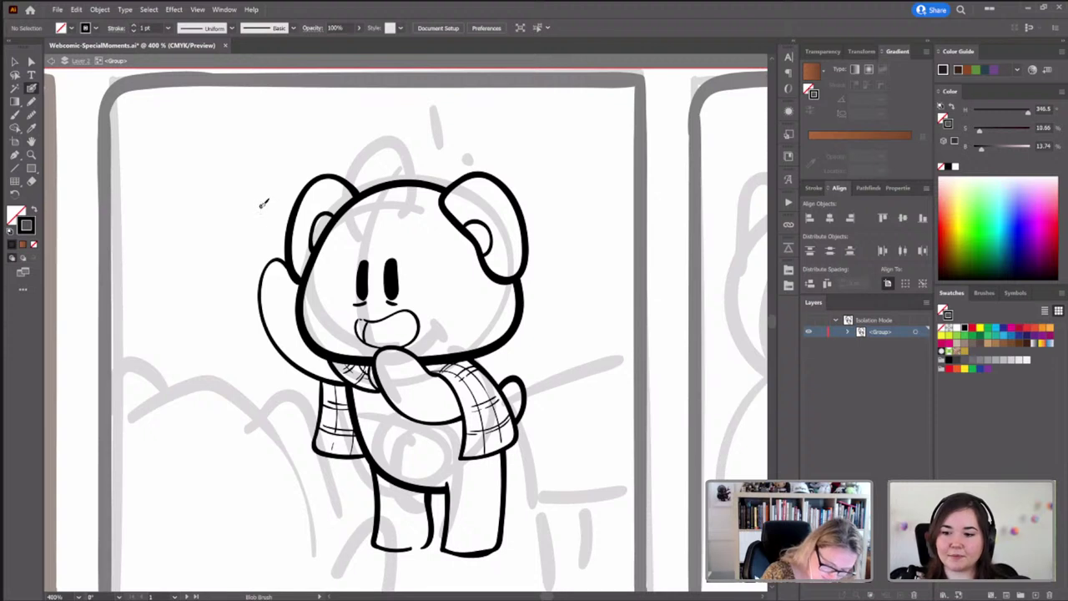
drag(262, 205, 264, 231)
click(263, 242)
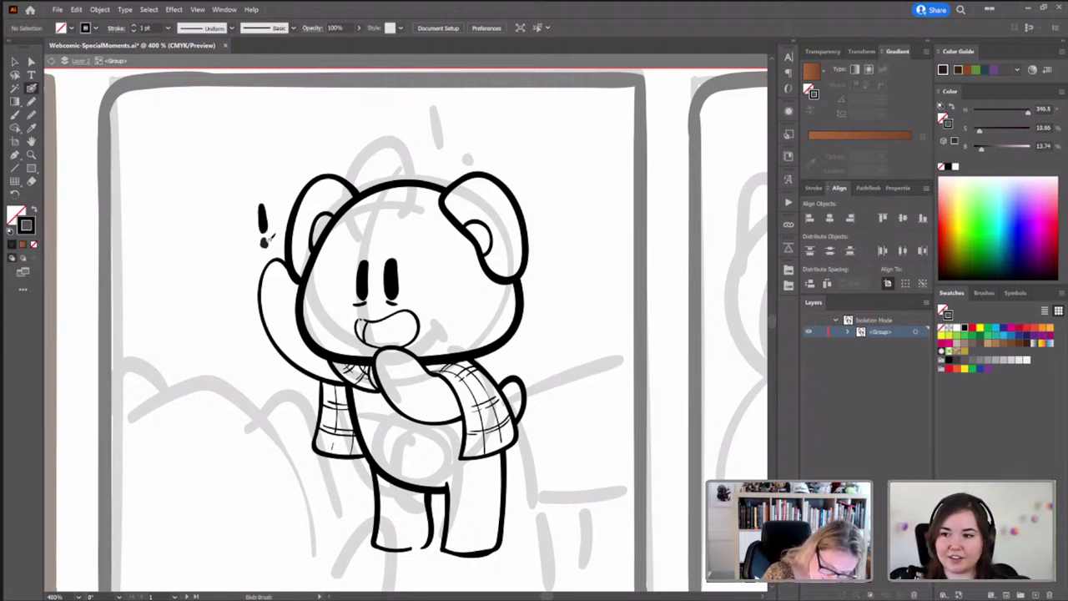
drag(401, 249, 439, 304)
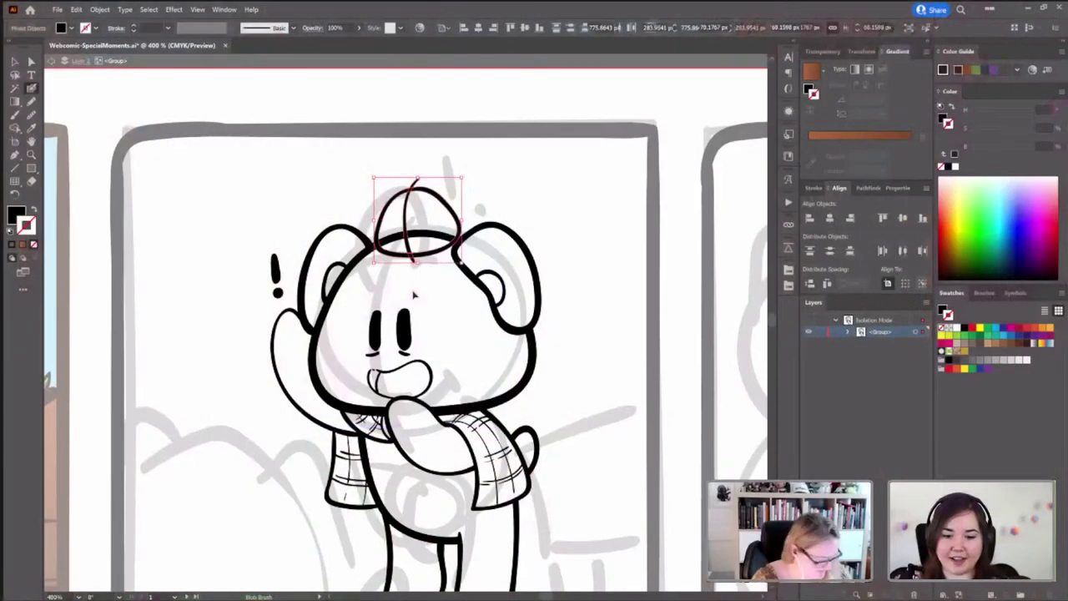
Tilt the small cap slightly and fit it onto the bear's head, then deselect
drag(468, 174, 464, 185)
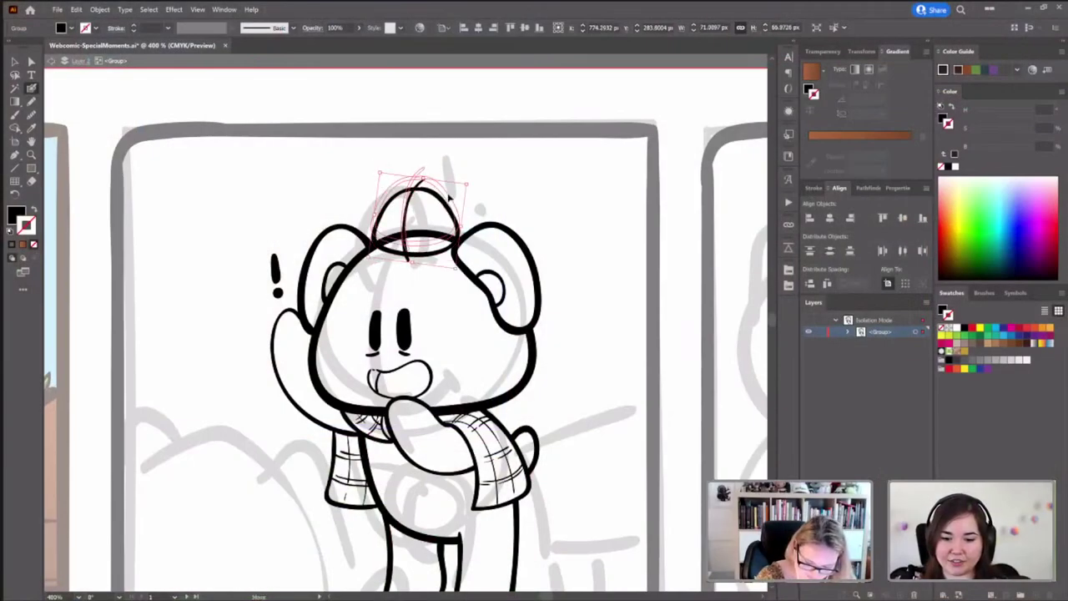
drag(418, 219, 426, 192)
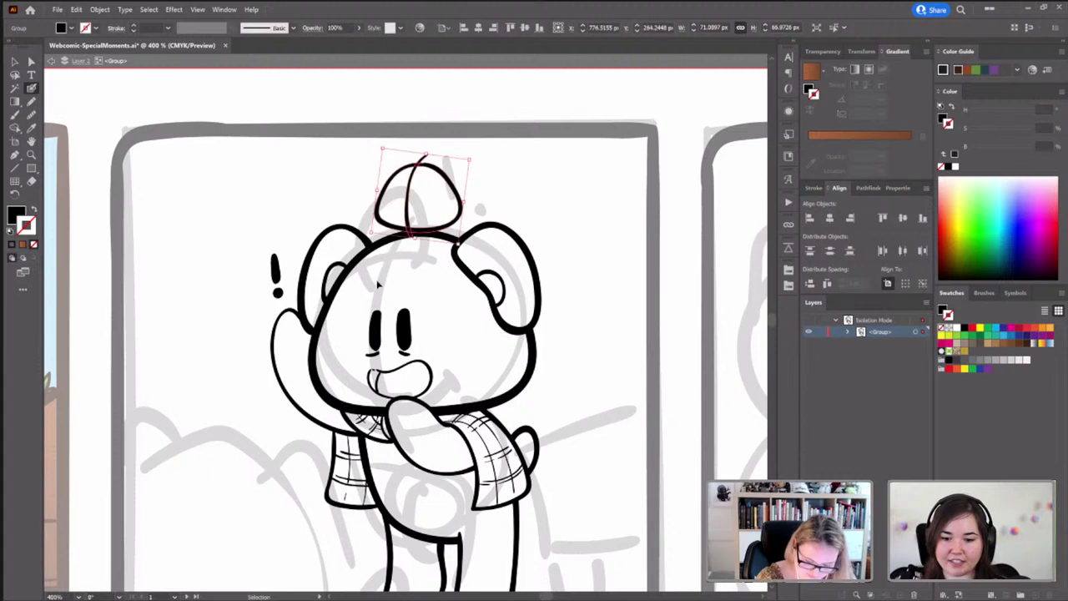
click(513, 195)
key(shift+b)
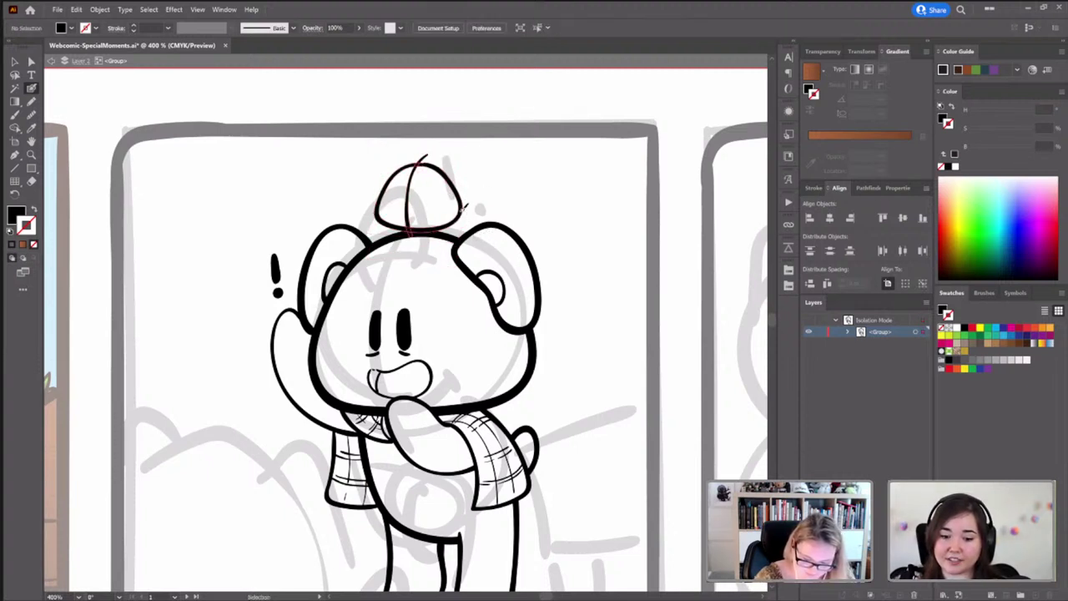
ctrl+click(458, 217)
key(ctrl+shift+a)
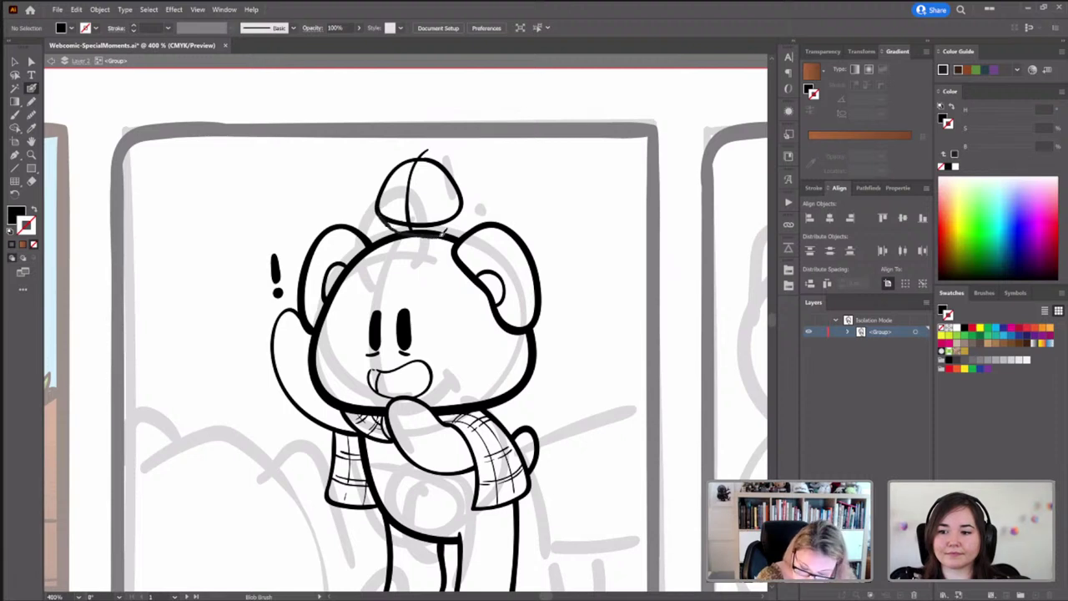
Ink a curved line along the hat's upper right edge and a line down inside it
key(shift+x)
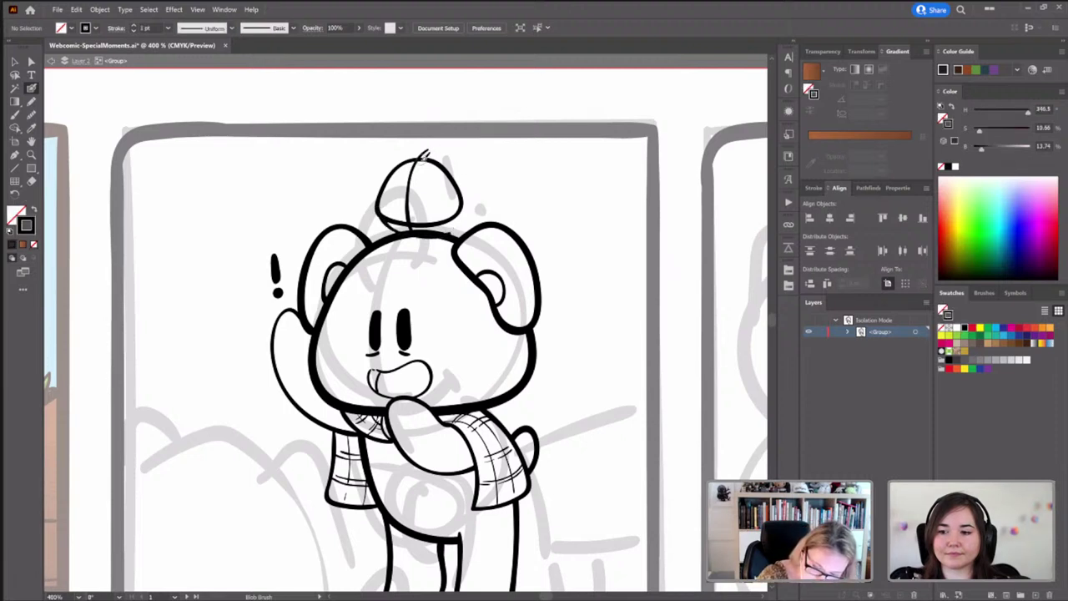
mouse_move(423, 157)
mouse_down()
mouse_move(448, 159)
mouse_move(470, 226)
mouse_up()
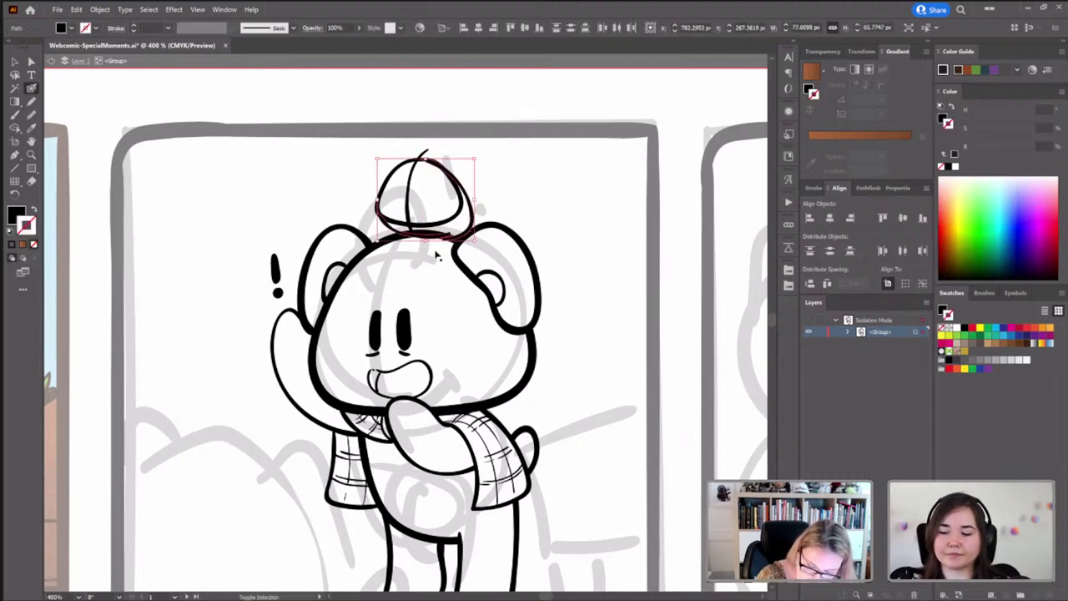
drag(421, 158, 409, 219)
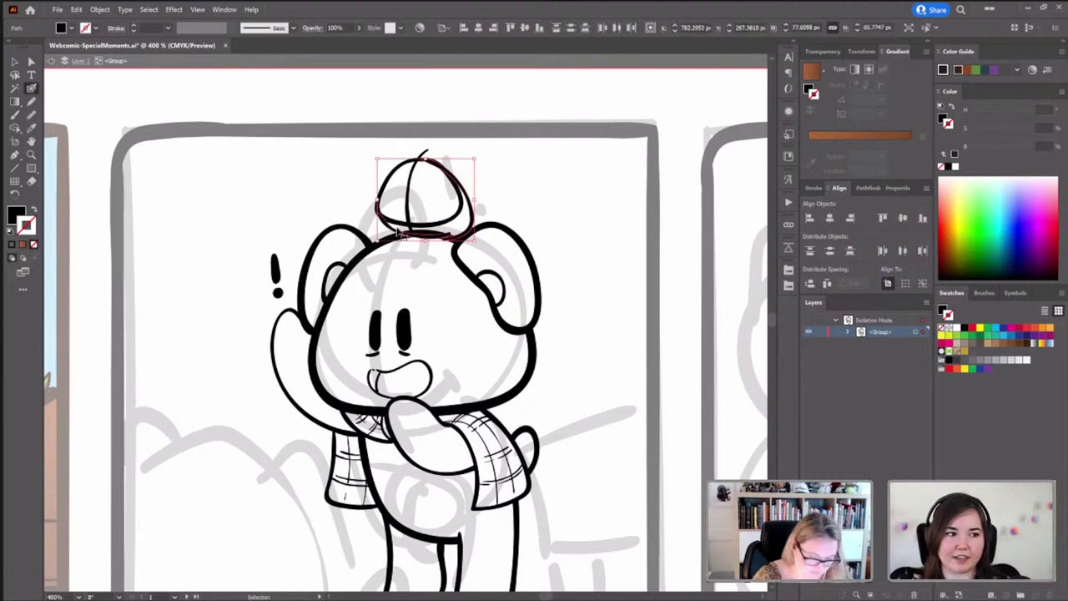
key(ctrl+shift+a)
key(v)
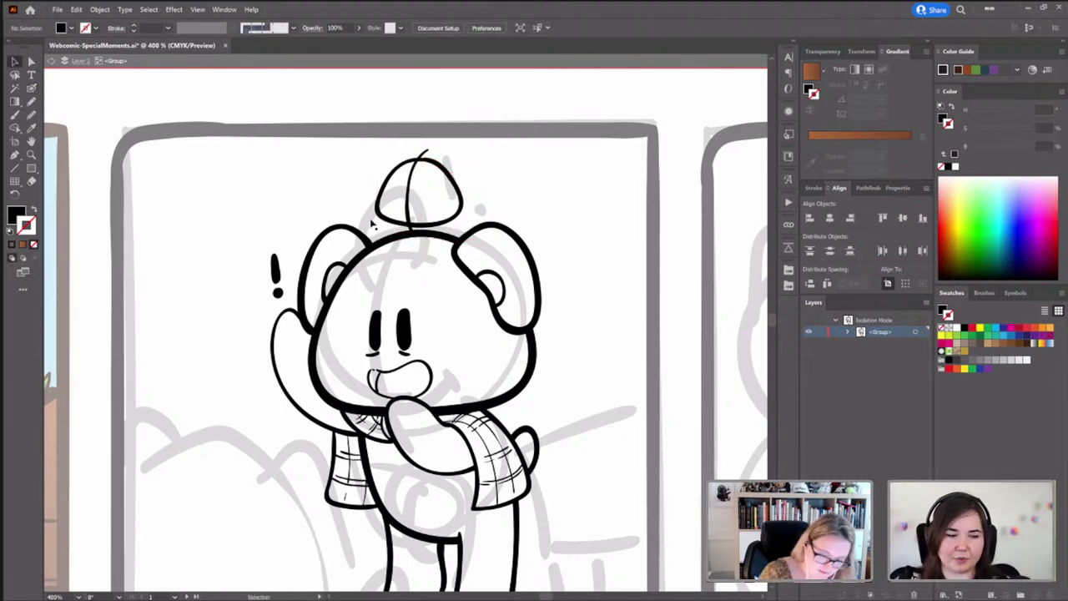
Inside the isolated hat group, stretch the brim stroke slightly taller downward
double_click(458, 195)
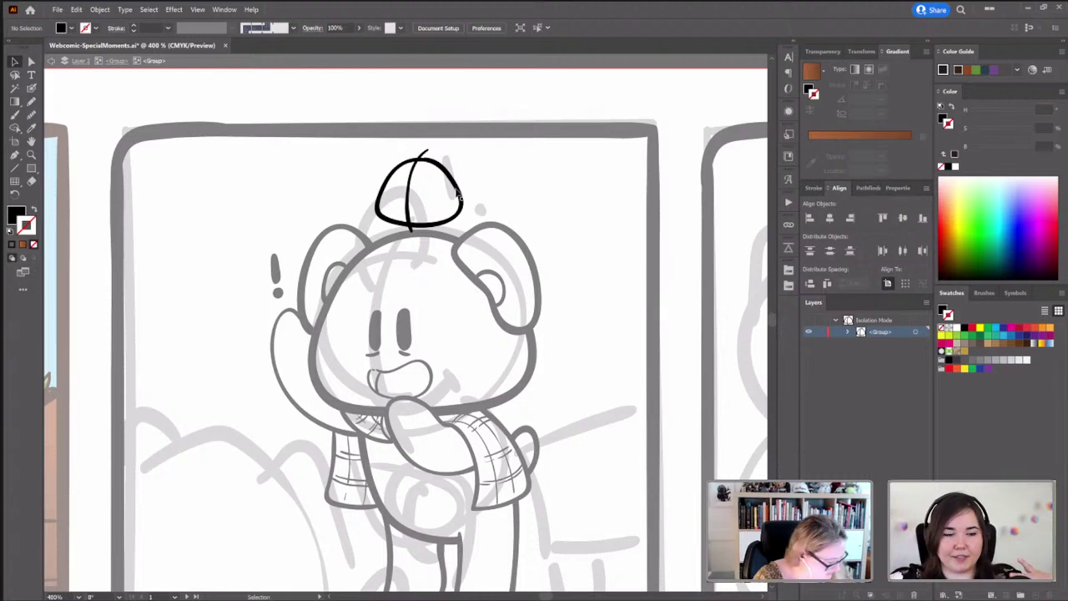
click(458, 194)
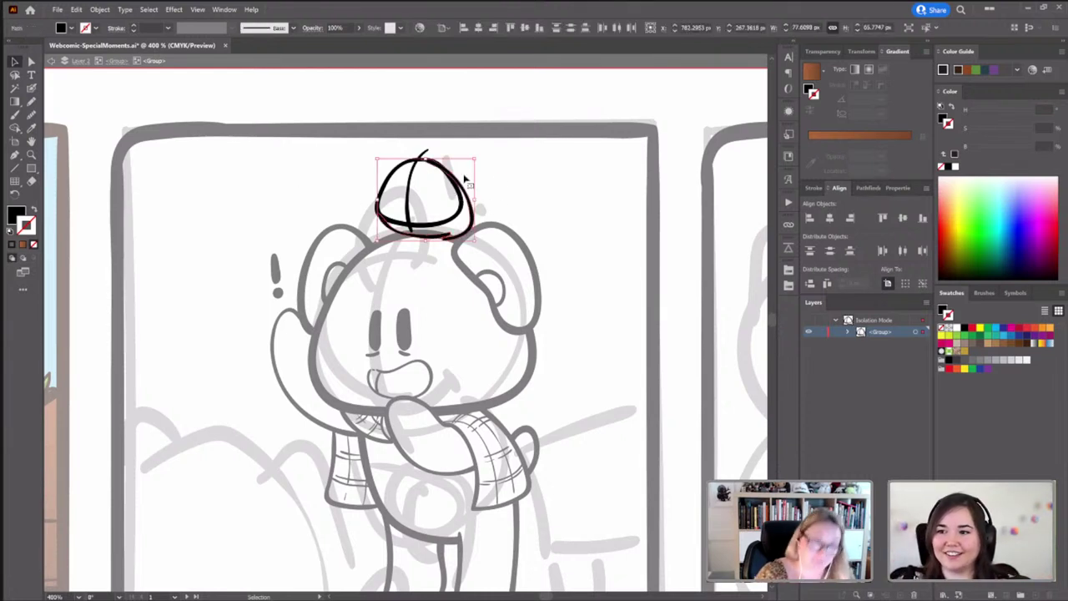
click(422, 237)
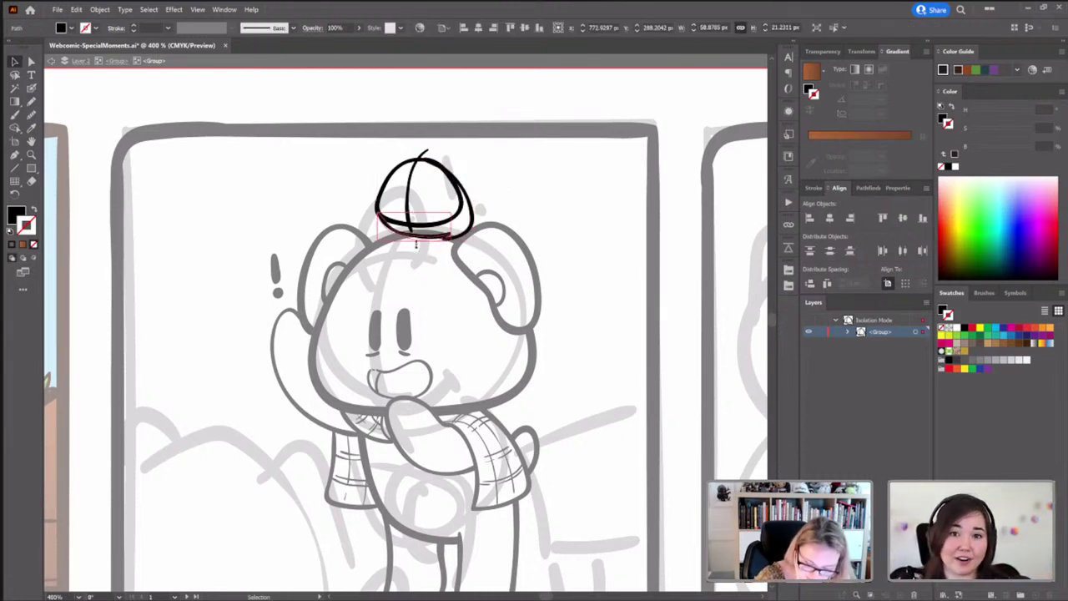
drag(417, 243, 426, 244)
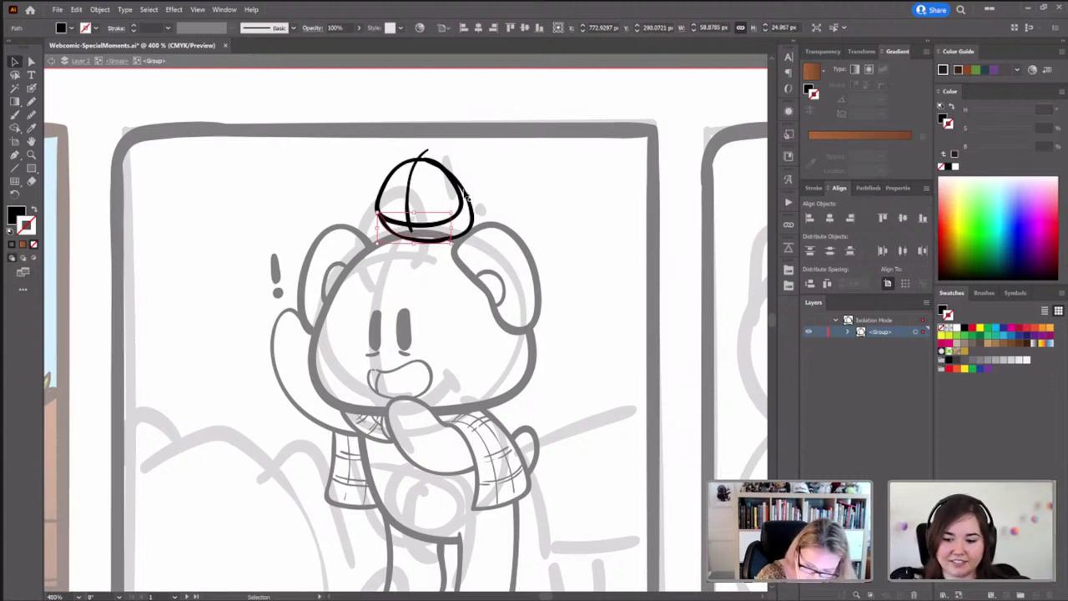
key(a)
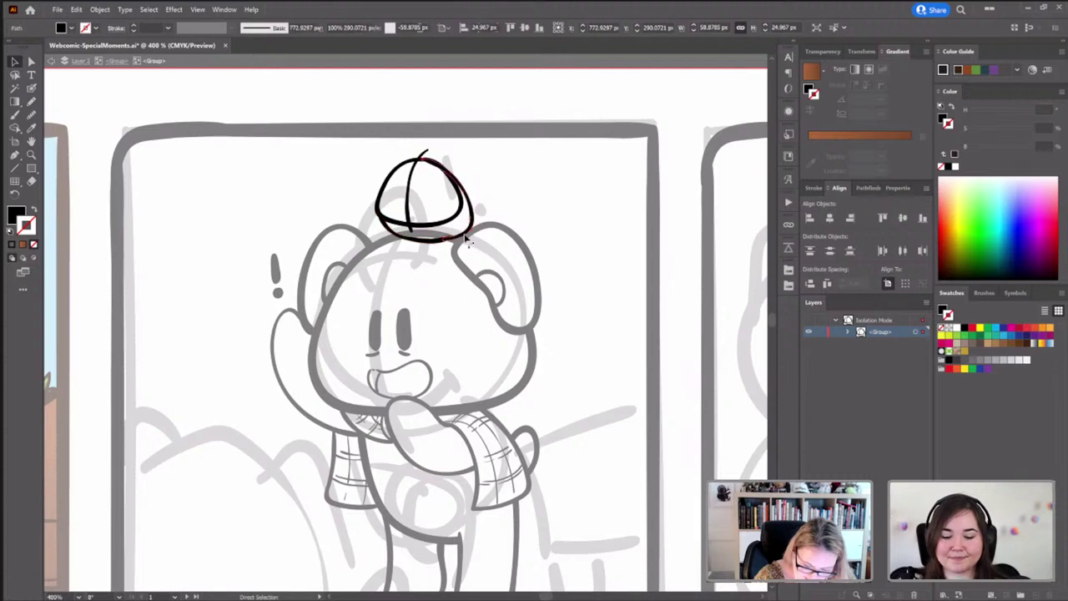
click(466, 241)
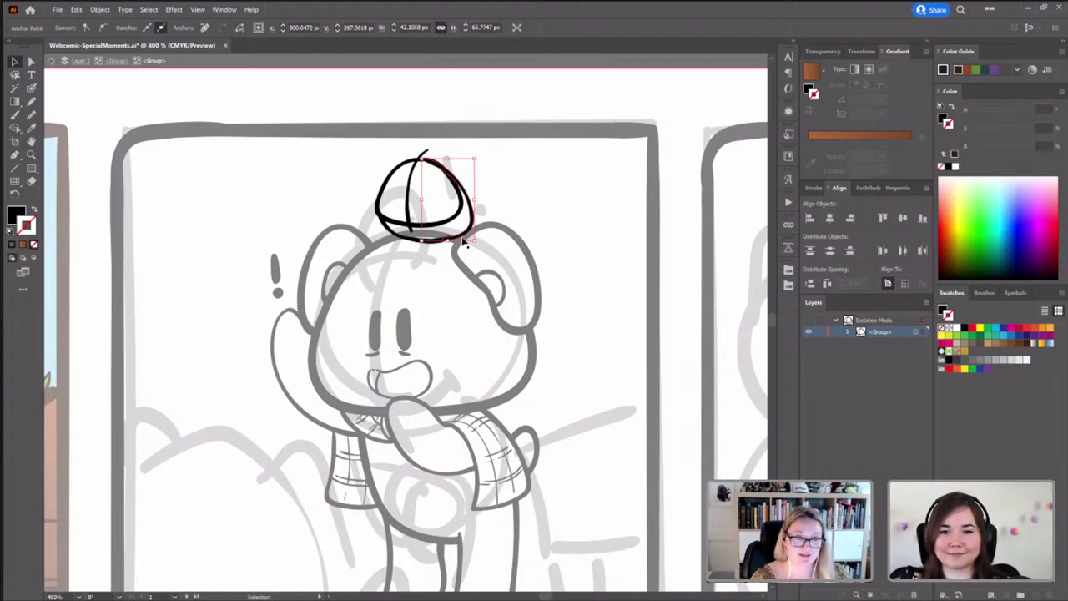
Zoom in and paint a Blob Brush stroke along the brim's bottom edge to thicken it
click(517, 211)
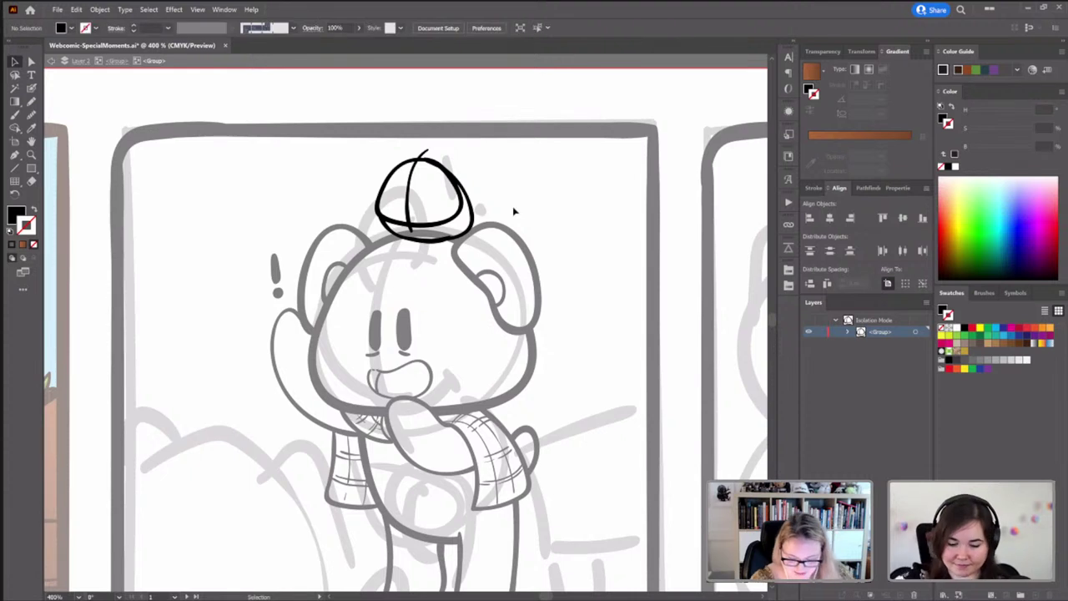
scroll(484, 207, up, 2)
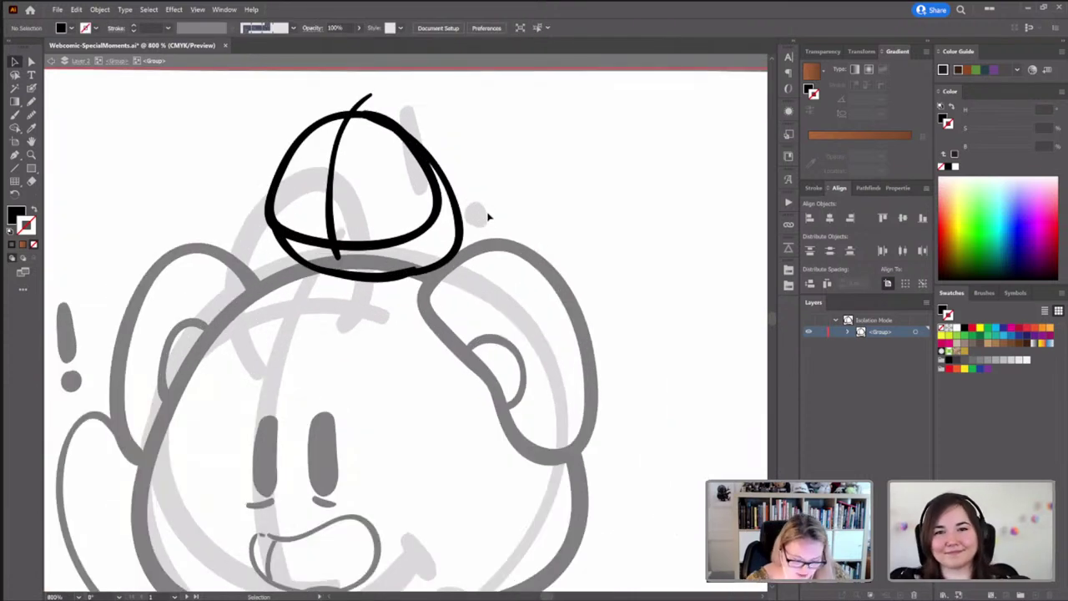
click(31, 88)
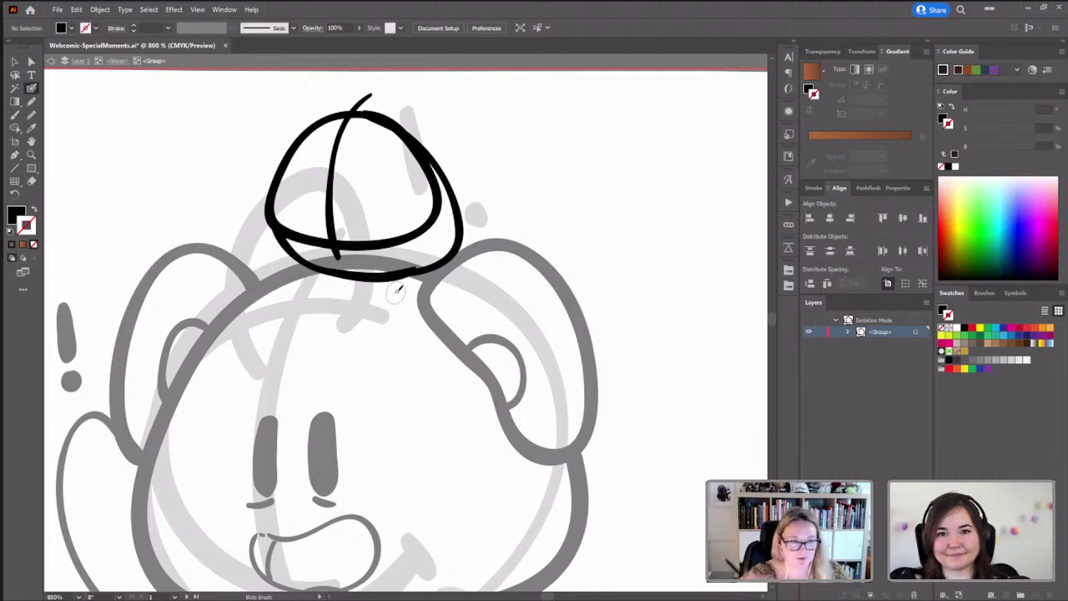
drag(382, 279, 422, 276)
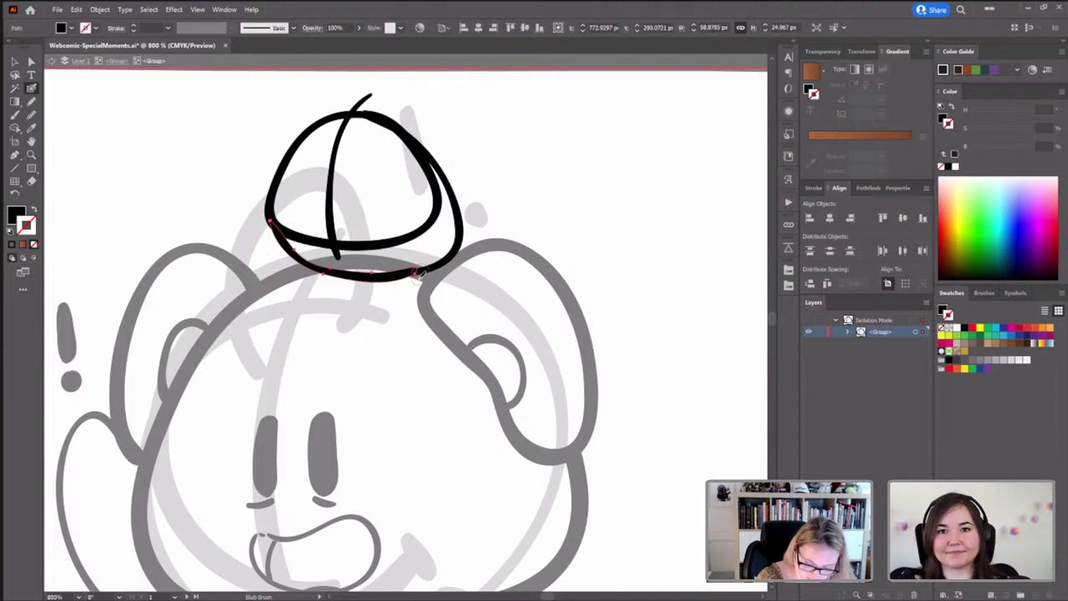
click(31, 61)
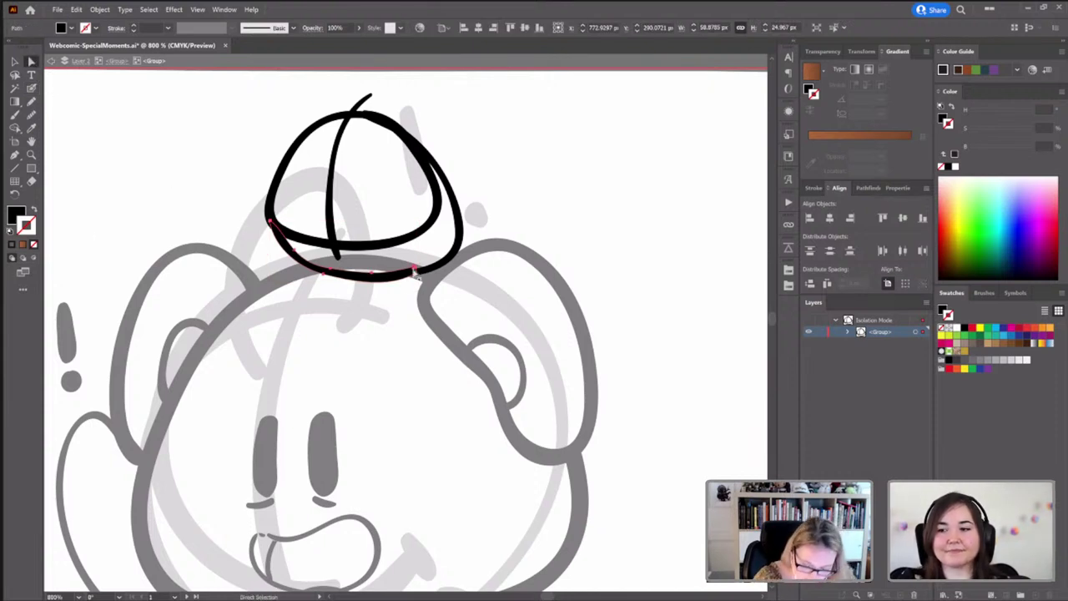
Paint two small dark legs beneath the hat
click(499, 227)
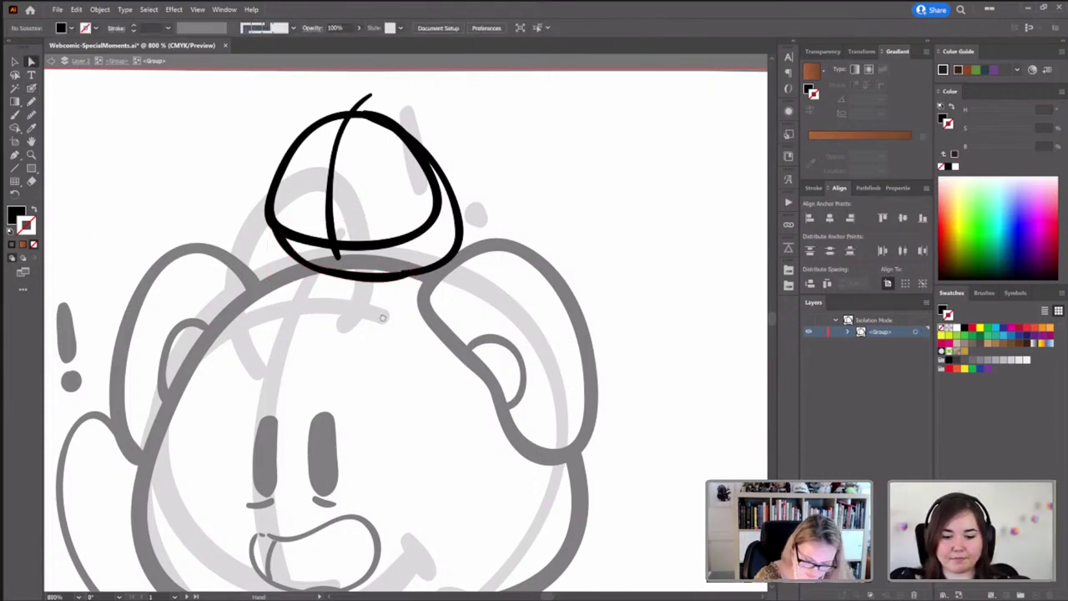
drag(383, 317, 471, 334)
key(shift+b)
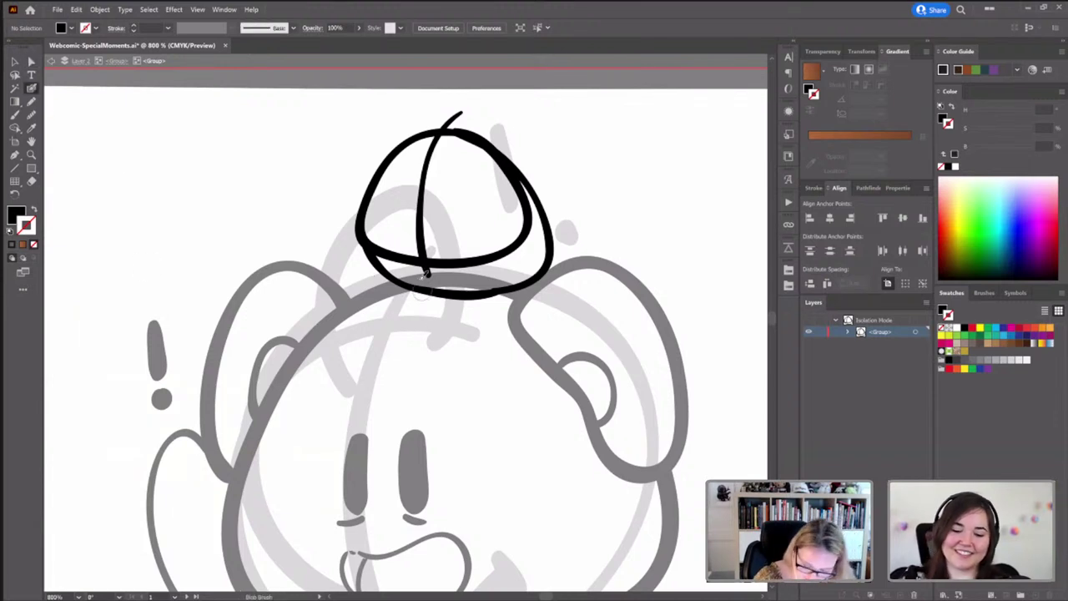
mouse_move(423, 268)
mouse_down()
mouse_move(402, 309)
mouse_move(447, 302)
mouse_move(443, 317)
mouse_up()
scroll(470, 335, up, 2)
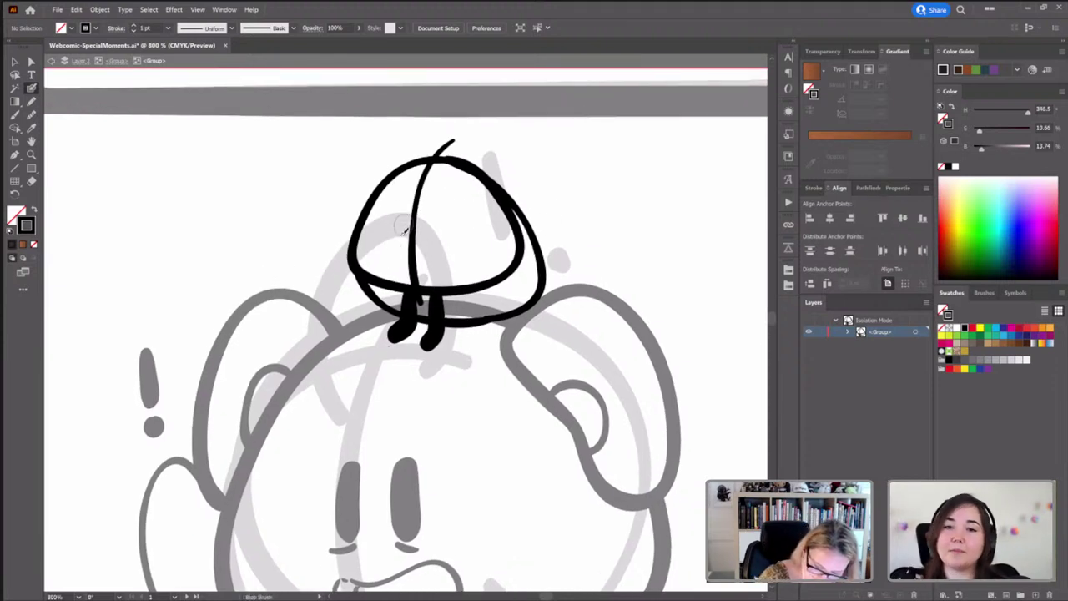
Draw a rounded loop on the hat's front, discarding a stray line, and select it
drag(398, 237, 449, 236)
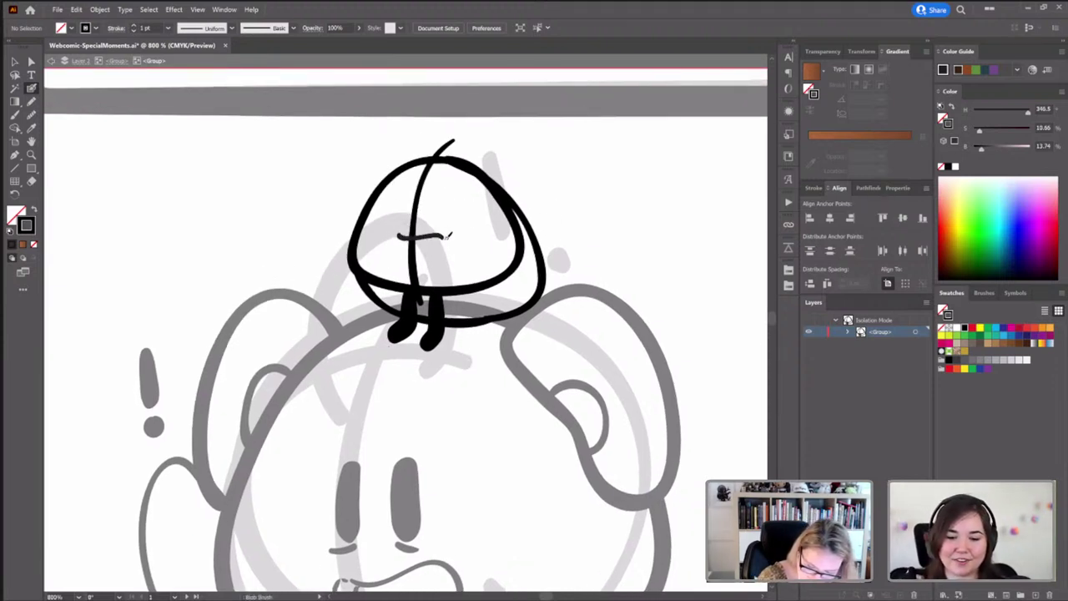
key(ctrl+z)
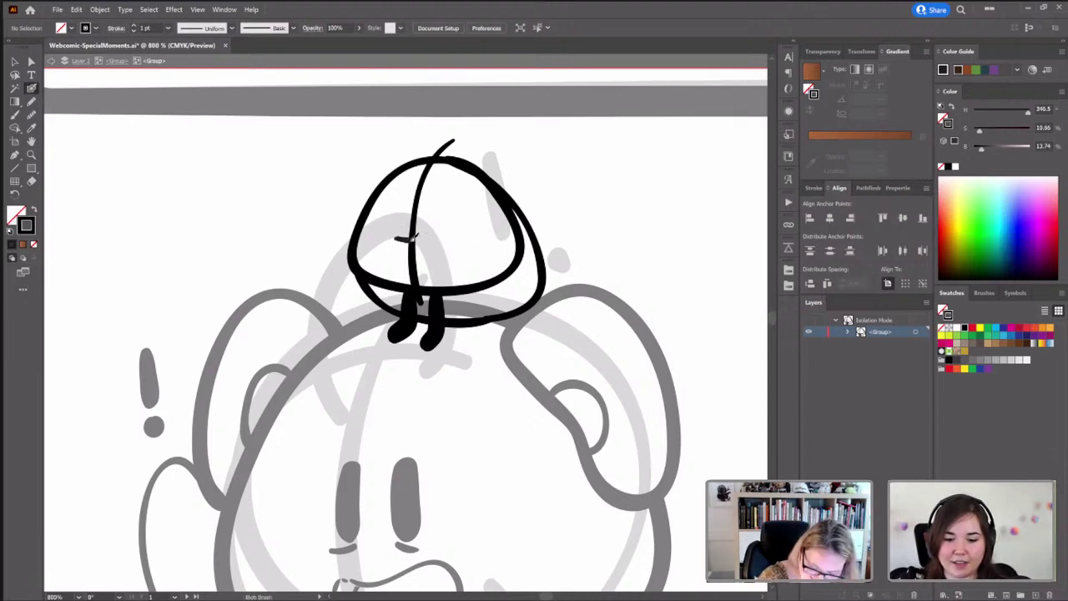
mouse_move(411, 238)
mouse_down()
mouse_move(453, 238)
mouse_move(455, 260)
mouse_move(430, 276)
mouse_move(400, 264)
mouse_move(390, 250)
mouse_move(398, 237)
mouse_up()
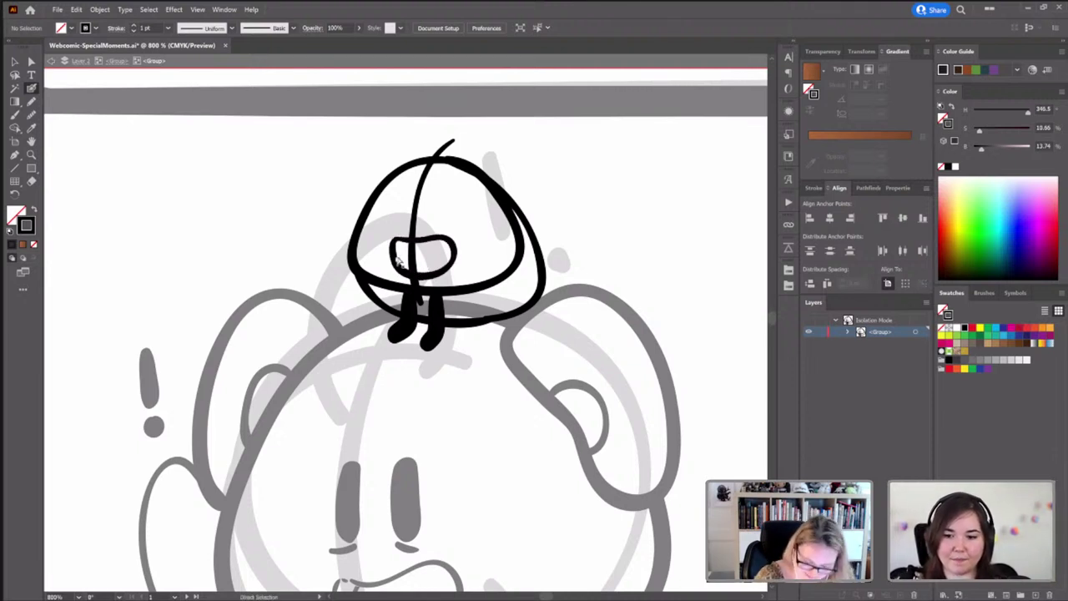
click(14, 61)
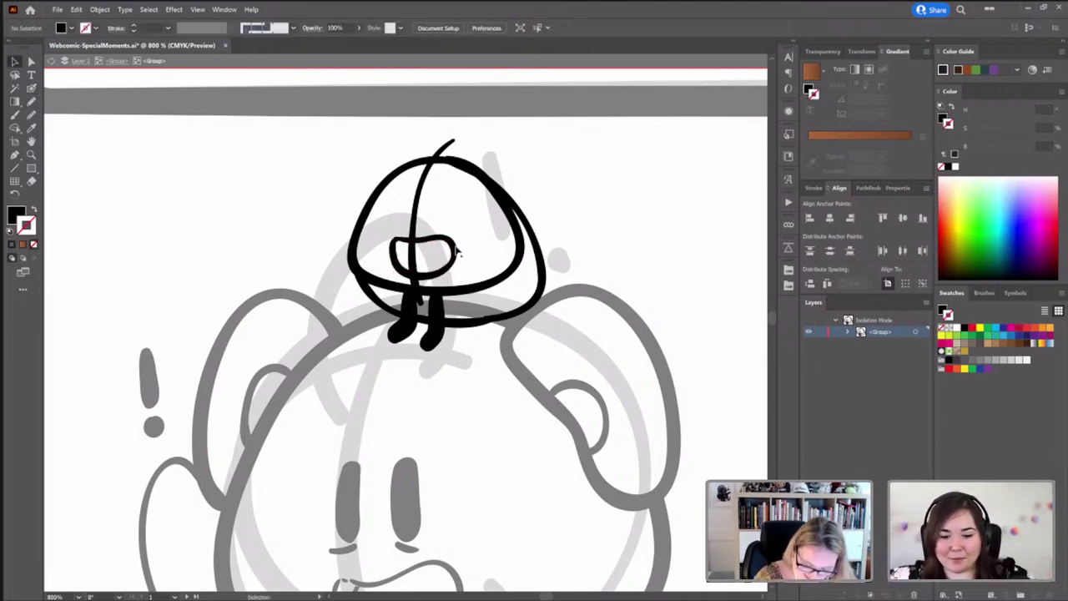
click(456, 251)
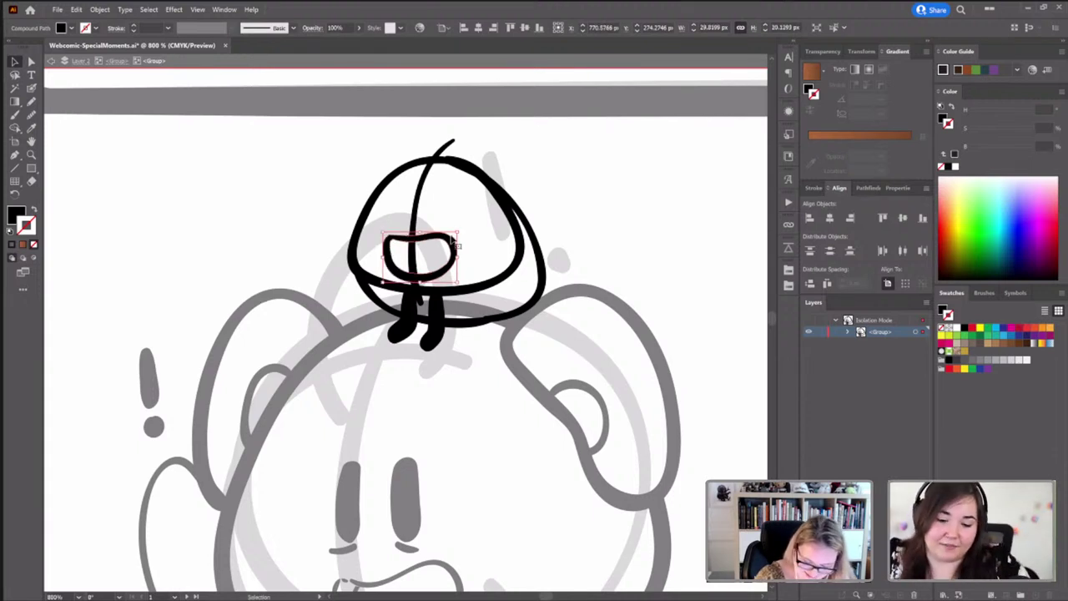
key(a)
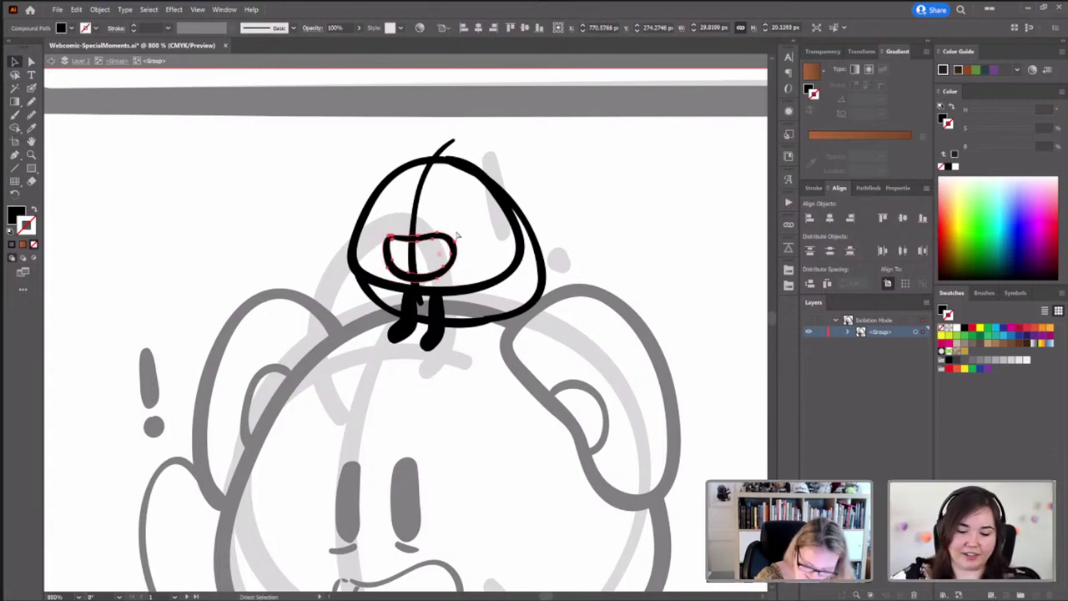
key(v)
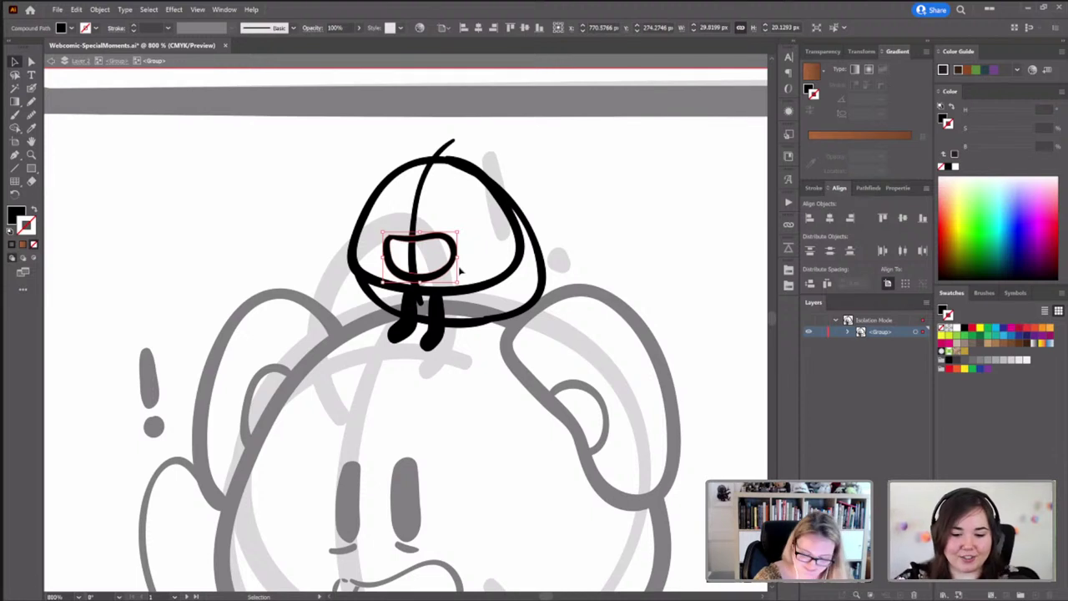
Fade the loop to 30% opacity to use as a guide
click(825, 51)
click(891, 68)
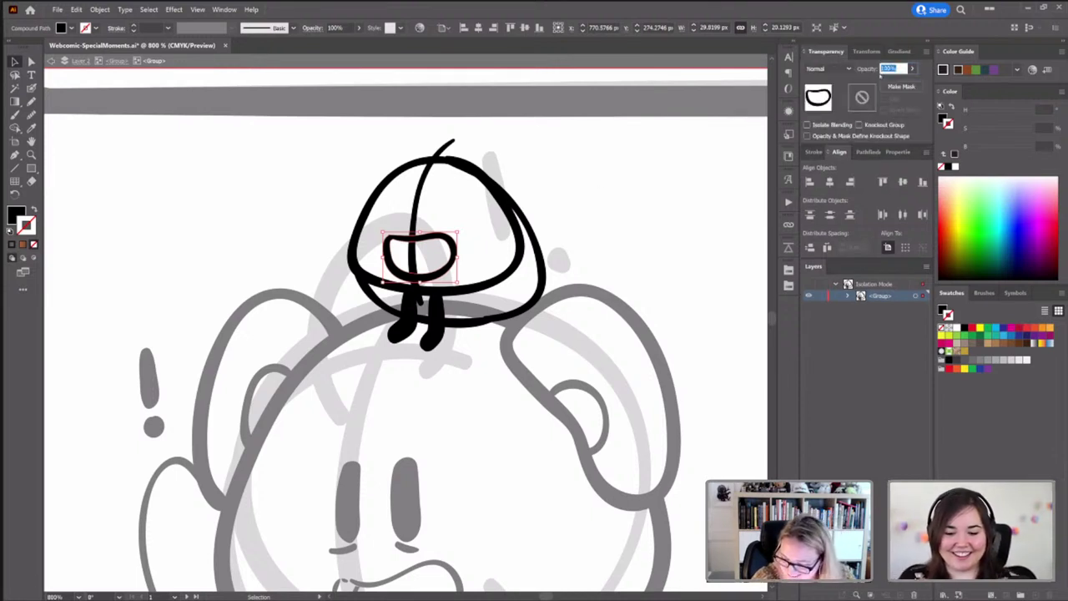
text(30)
key(Return)
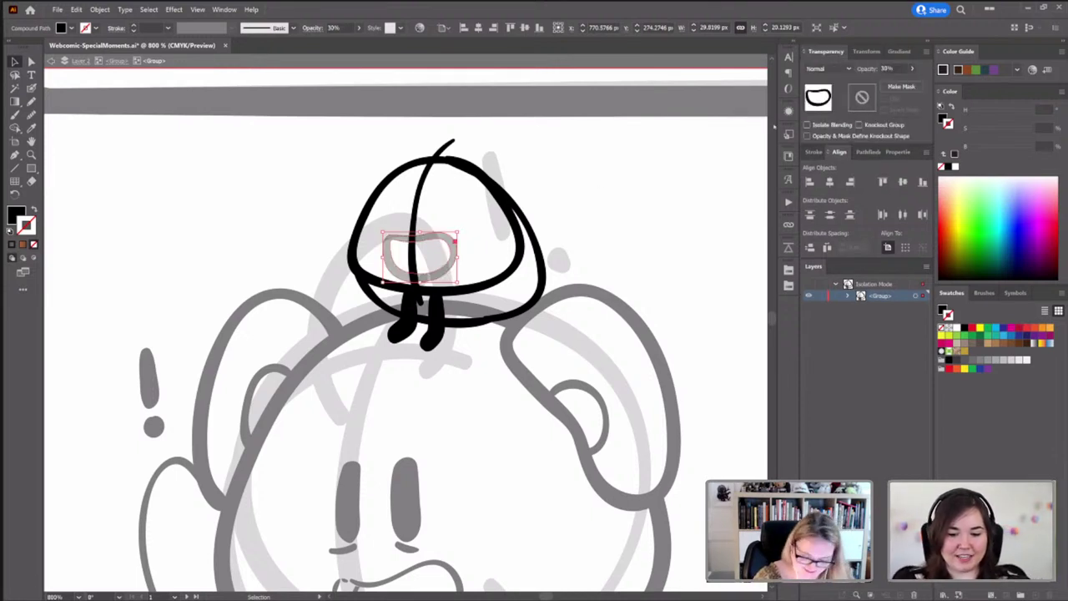
key(a)
click(520, 242)
key(shift+b)
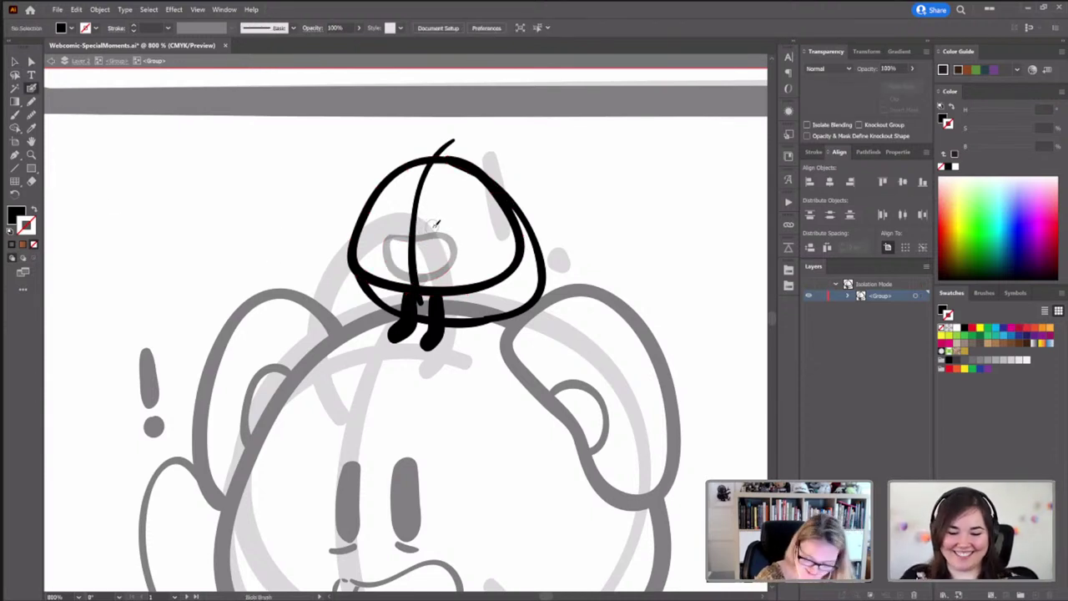
Trace a cleaner loop over the faded one, smooth it, and check its anchor points
mouse_move(398, 234)
mouse_down()
mouse_move(453, 233)
mouse_move(457, 252)
mouse_move(418, 273)
mouse_move(391, 255)
mouse_move(386, 235)
mouse_move(399, 234)
mouse_up()
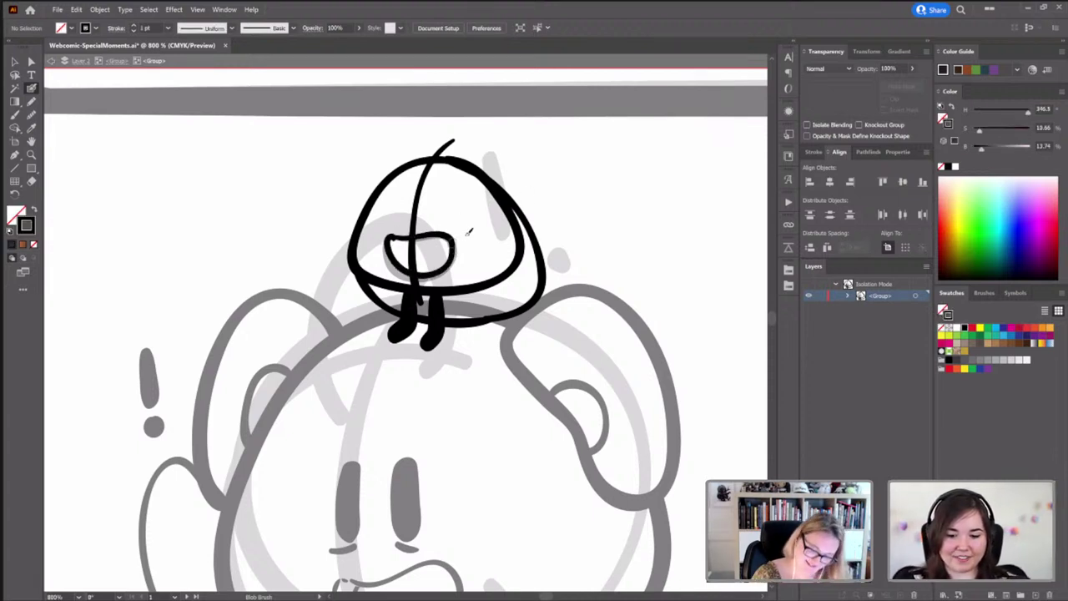
ctrl+click(420, 247)
key(alt)
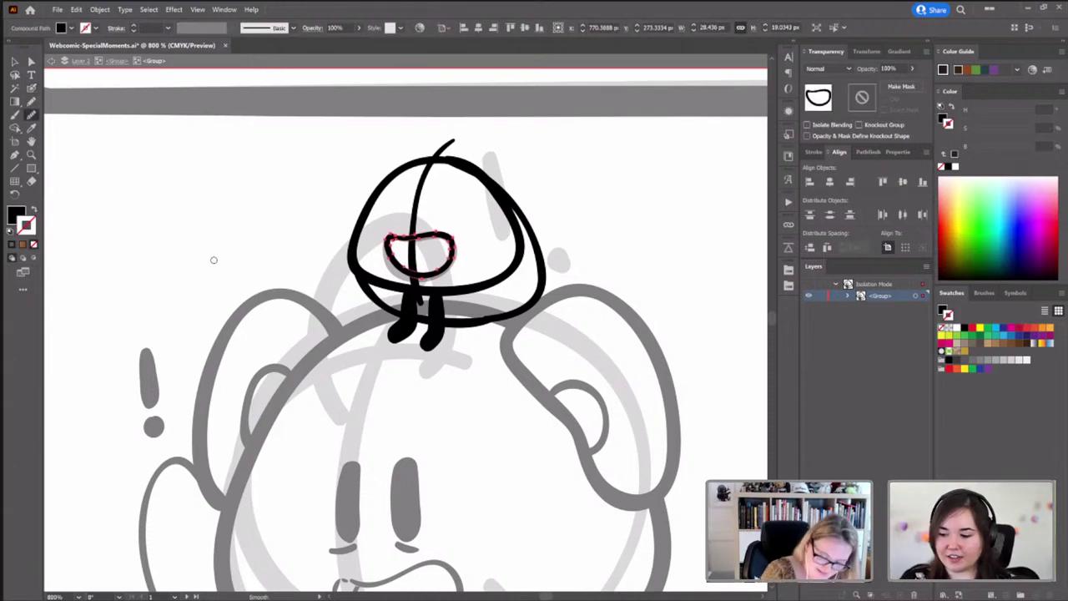
drag(391, 240, 451, 266)
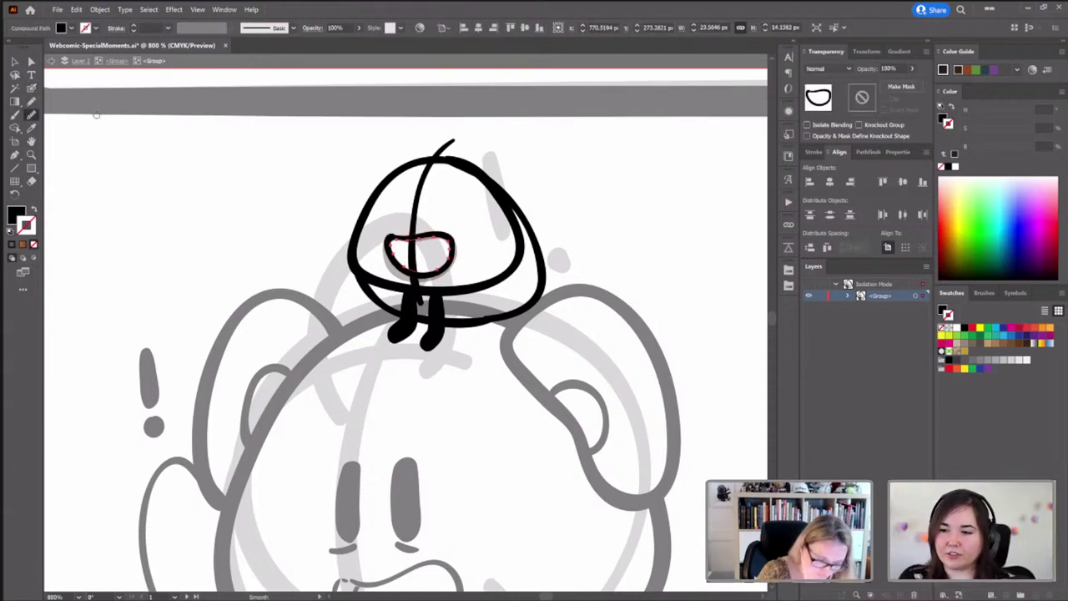
key(ctrl)
ctrl+click(392, 244)
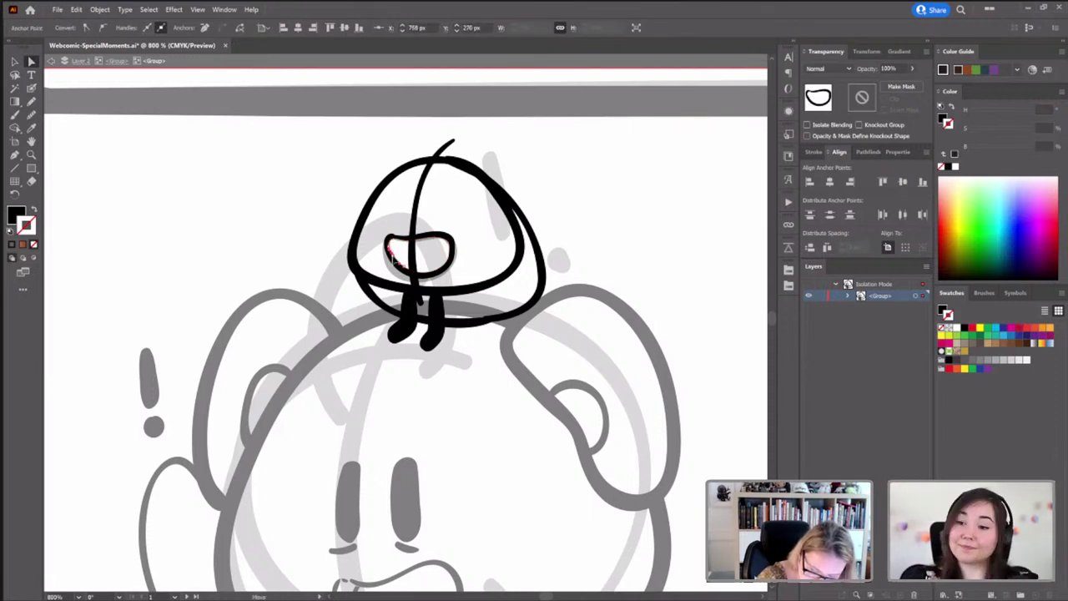
click(400, 267)
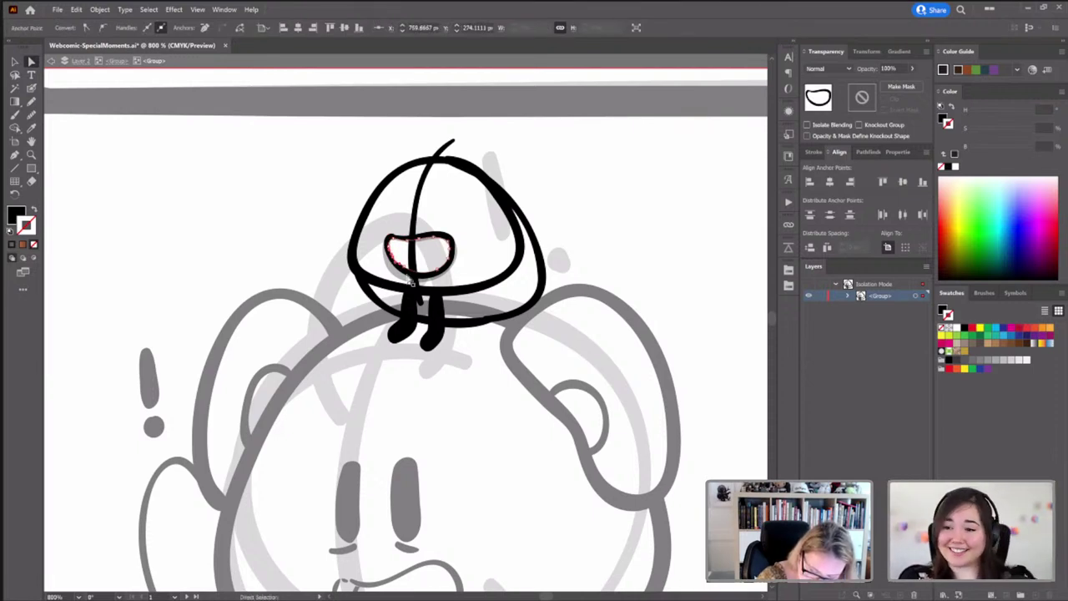
click(451, 261)
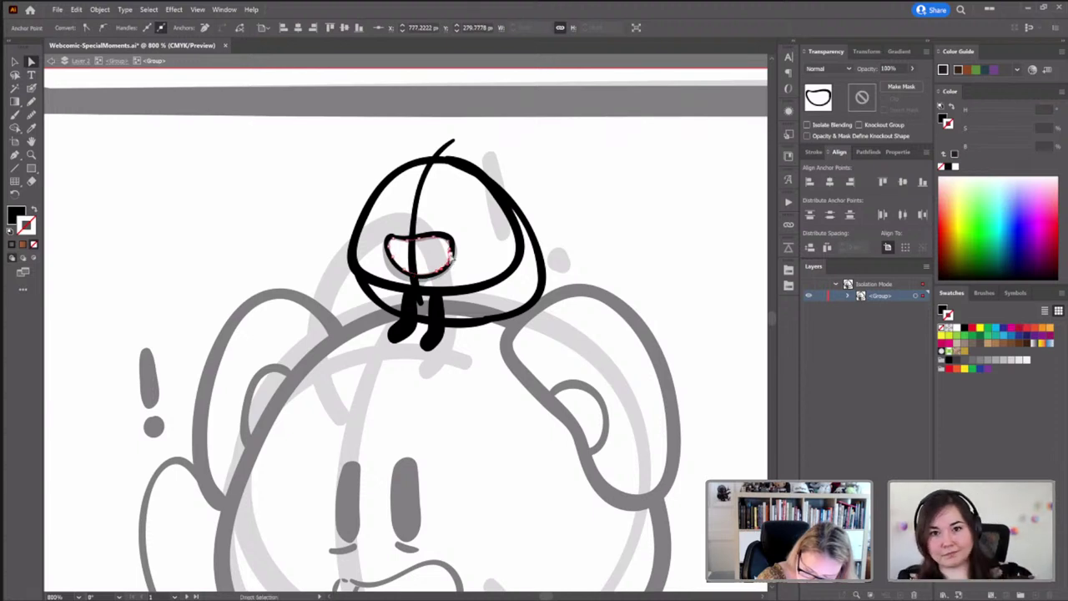
click(451, 247)
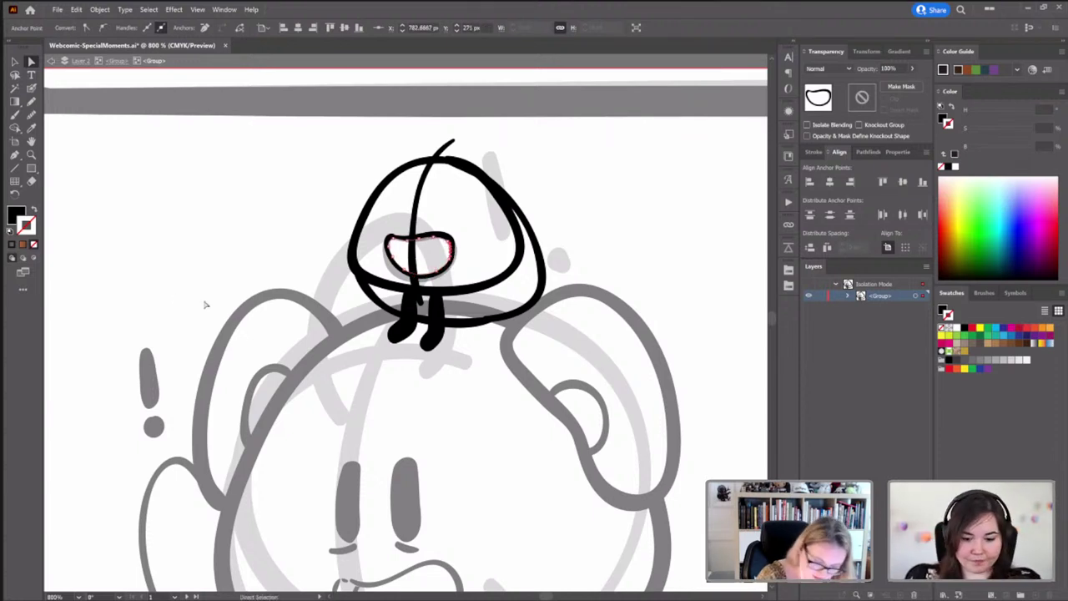
key(v)
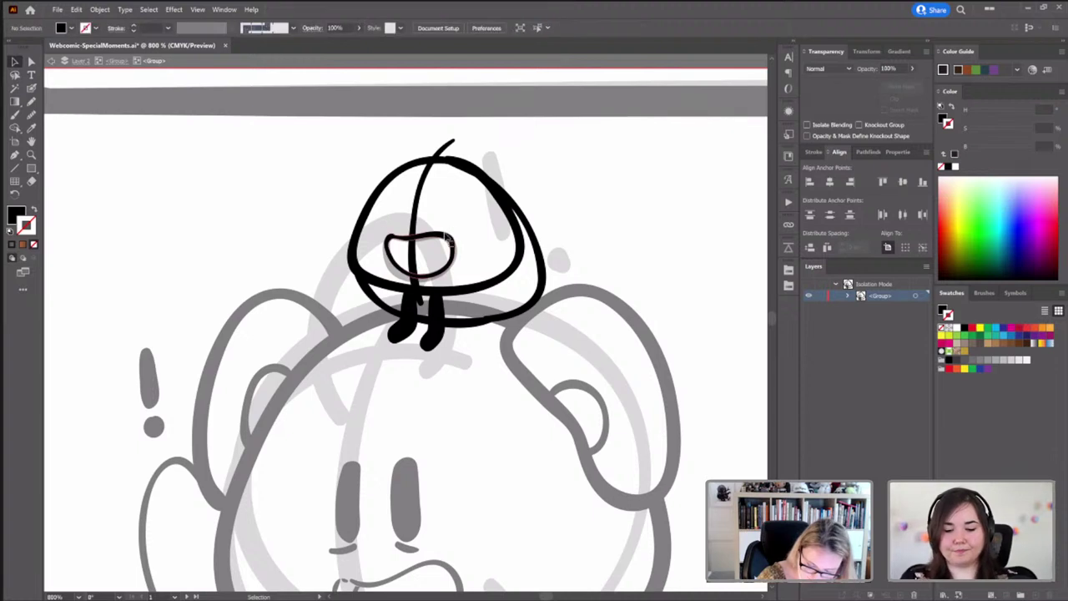
Deselect everything and return to the Blob Brush with fill and stroke swapped to black
key(shift+b)
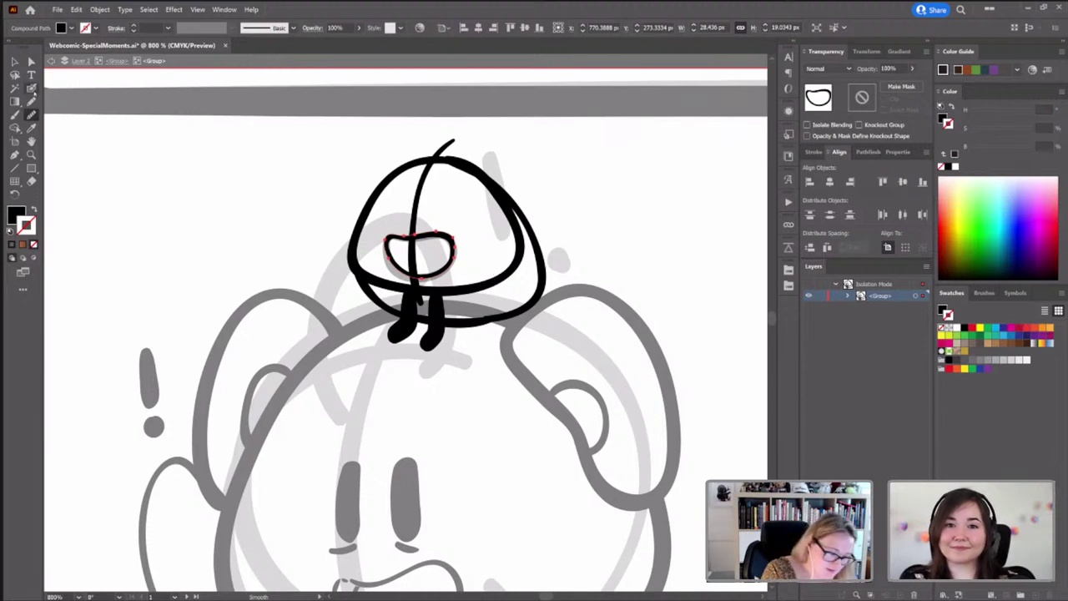
key(shift+b)
key(ctrl+shift+a)
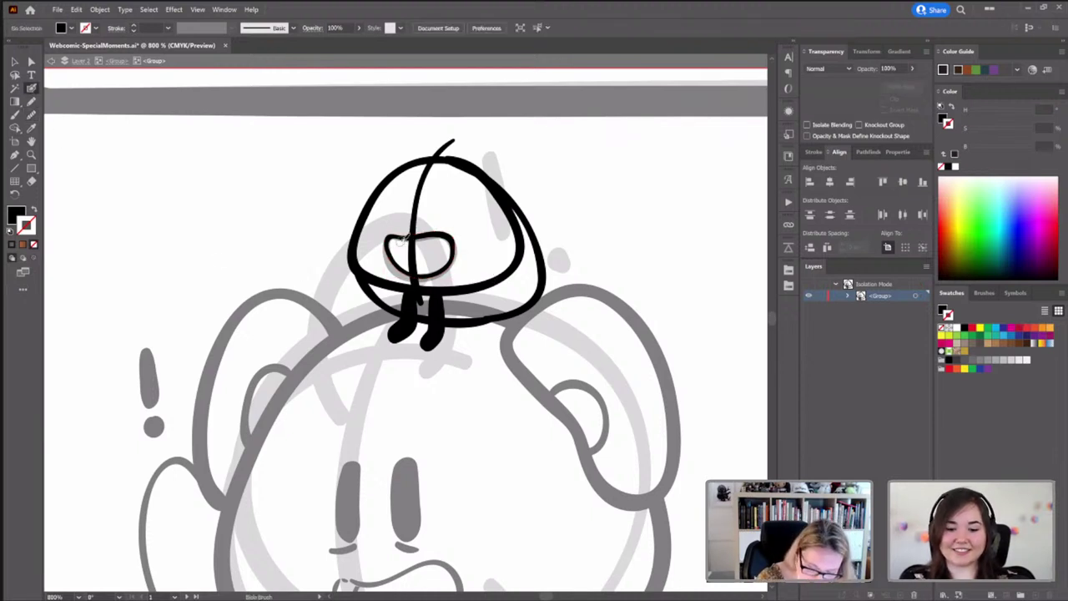
key(shift+x)
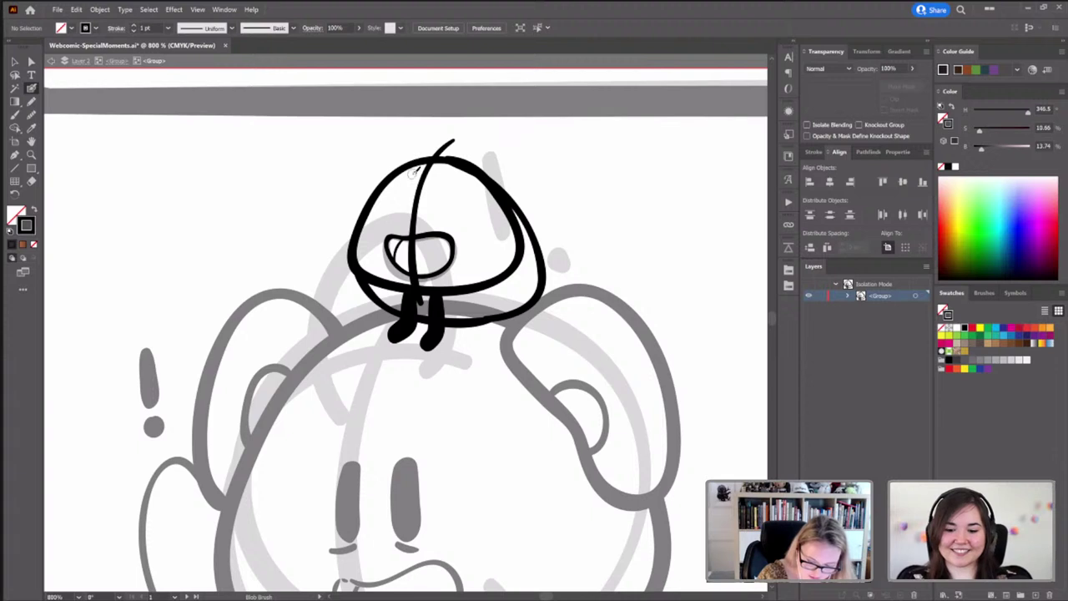
Set the Blob Brush Size and Variation both to 13 pt
drag(413, 173, 396, 144)
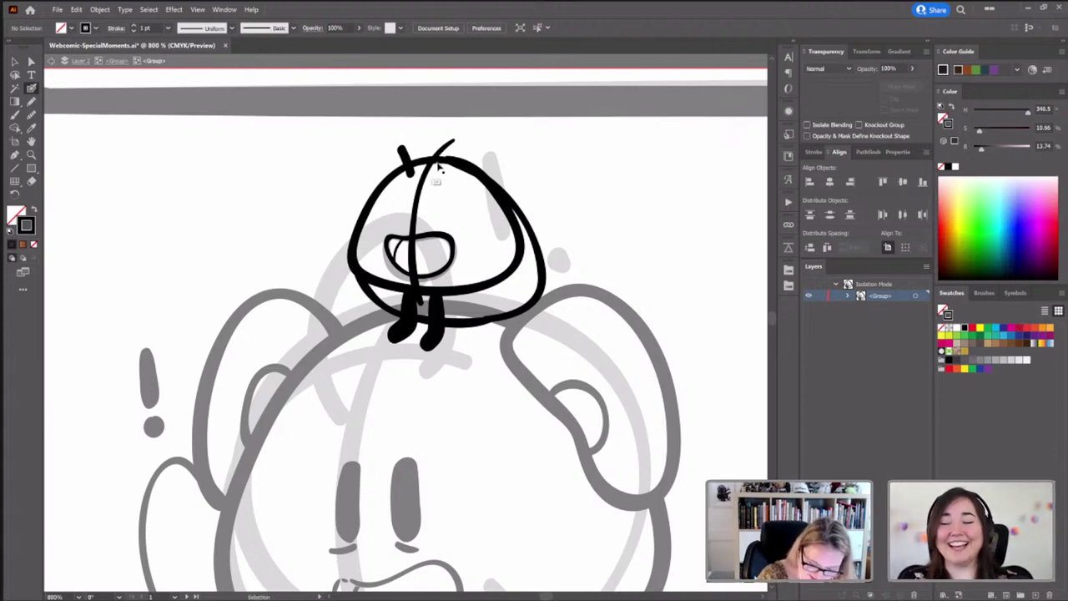
key(ctrl+z)
key(Return)
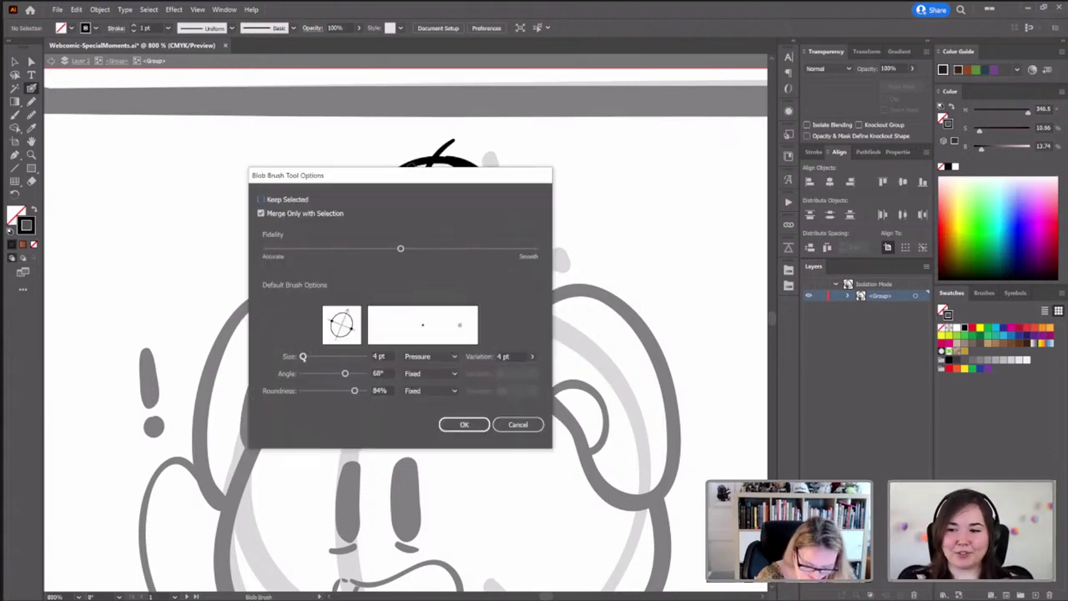
drag(303, 356, 305, 357)
drag(533, 356, 530, 369)
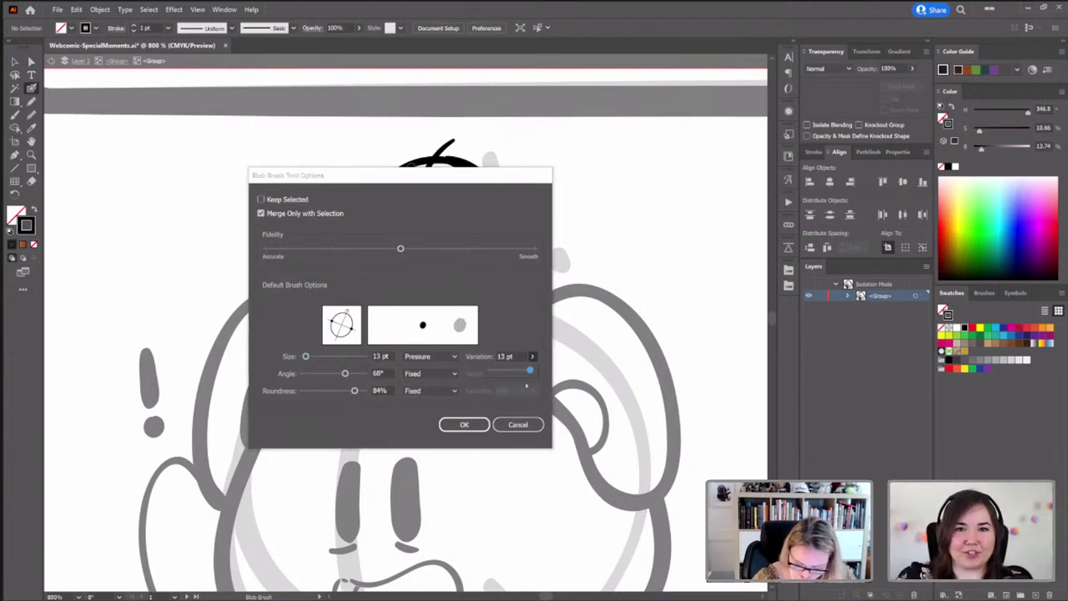
click(464, 423)
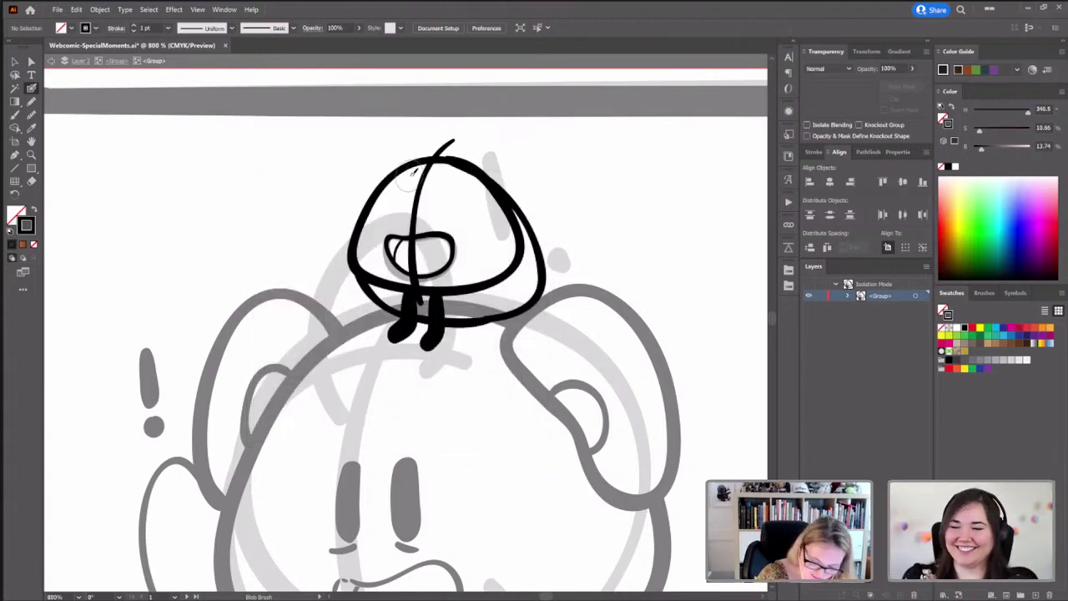
Paint the left and forked right antennae and an eye on the small character
drag(412, 171, 385, 149)
mouse_move(450, 142)
mouse_down()
mouse_move(434, 171)
mouse_move(427, 140)
mouse_up()
key(ctrl+z)
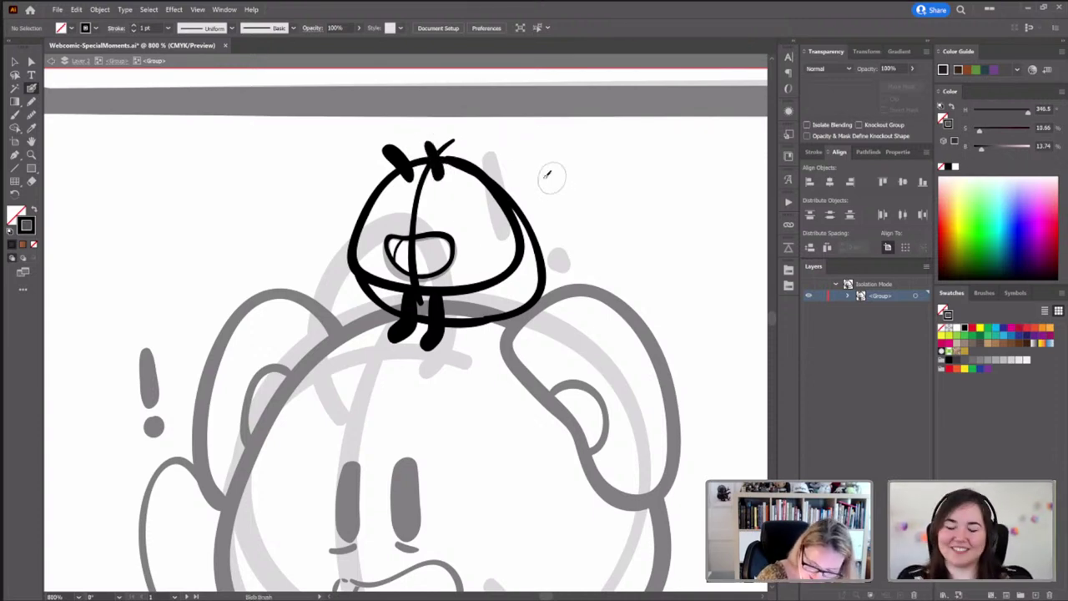
mouse_move(404, 202)
mouse_down()
mouse_move(404, 228)
mouse_move(423, 222)
mouse_up()
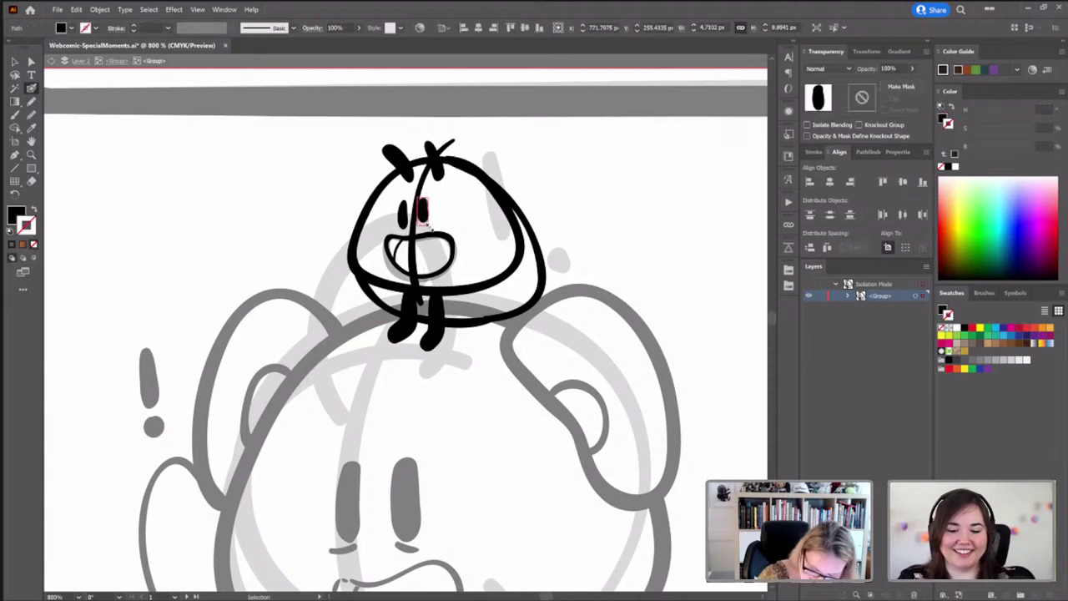
key(ctrl+shift+a)
Thicken the character's lower head outline, undoing a stray central stroke
drag(509, 318, 480, 307)
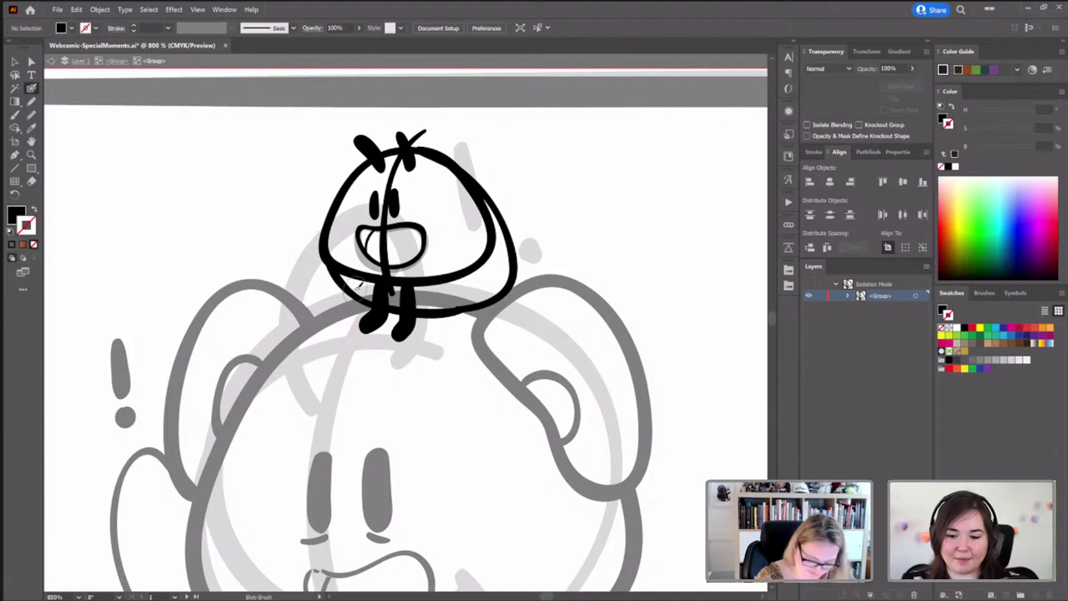
key(shift+x)
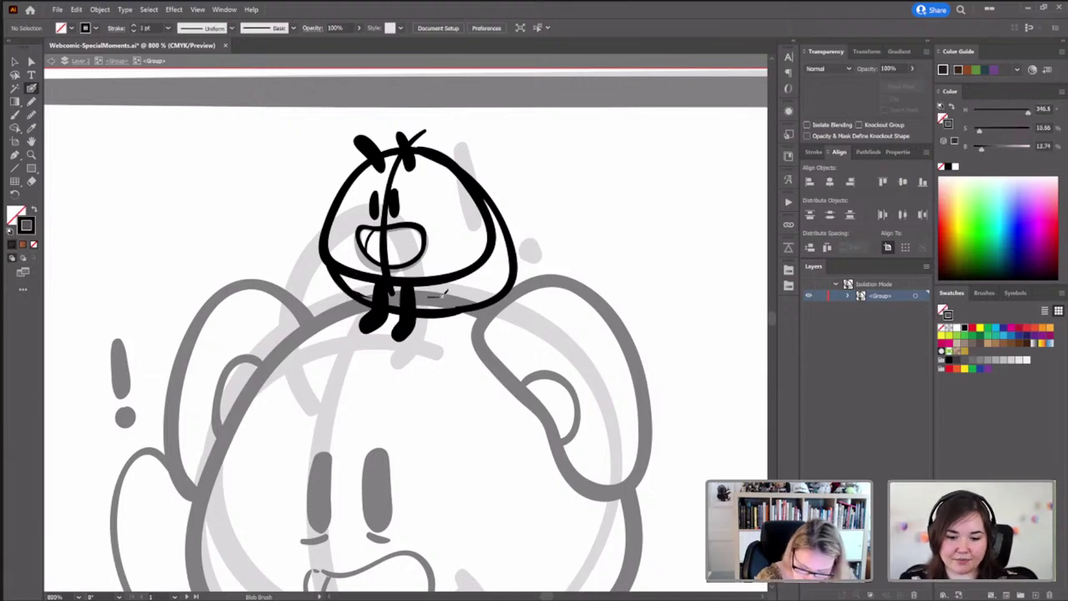
mouse_move(444, 292)
mouse_down()
mouse_move(496, 277)
mouse_move(506, 242)
mouse_move(511, 260)
mouse_up()
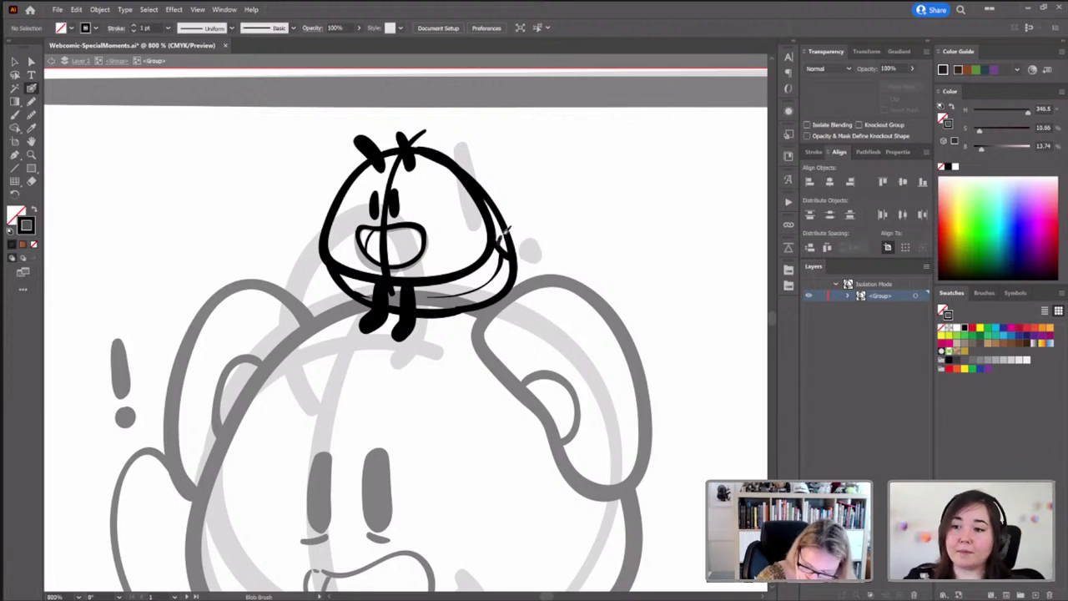
key(space)
drag(515, 188, 545, 212)
drag(455, 156, 417, 316)
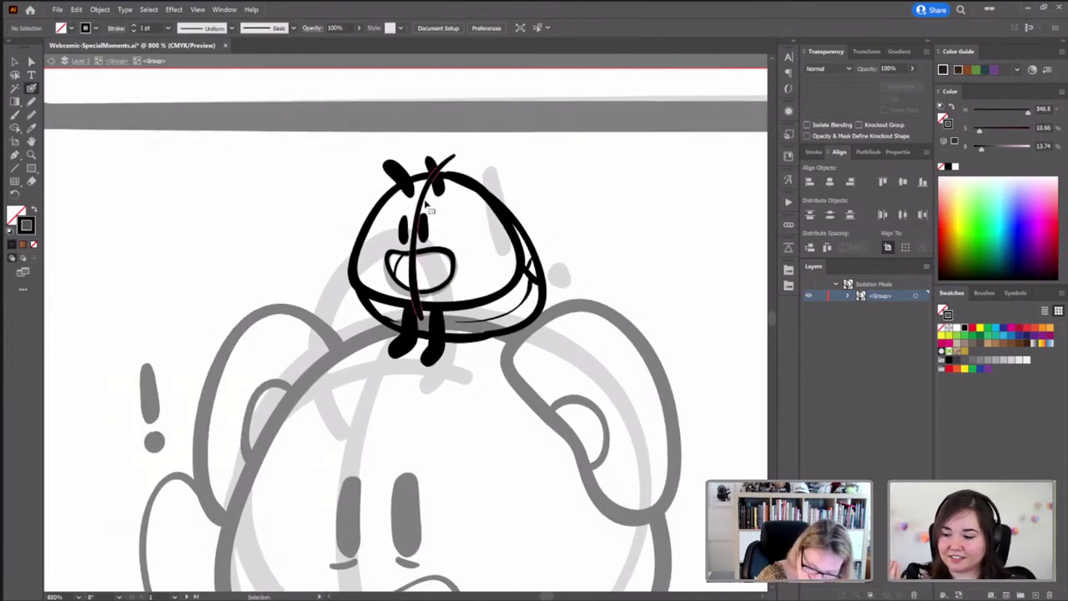
key(ctrl+z)
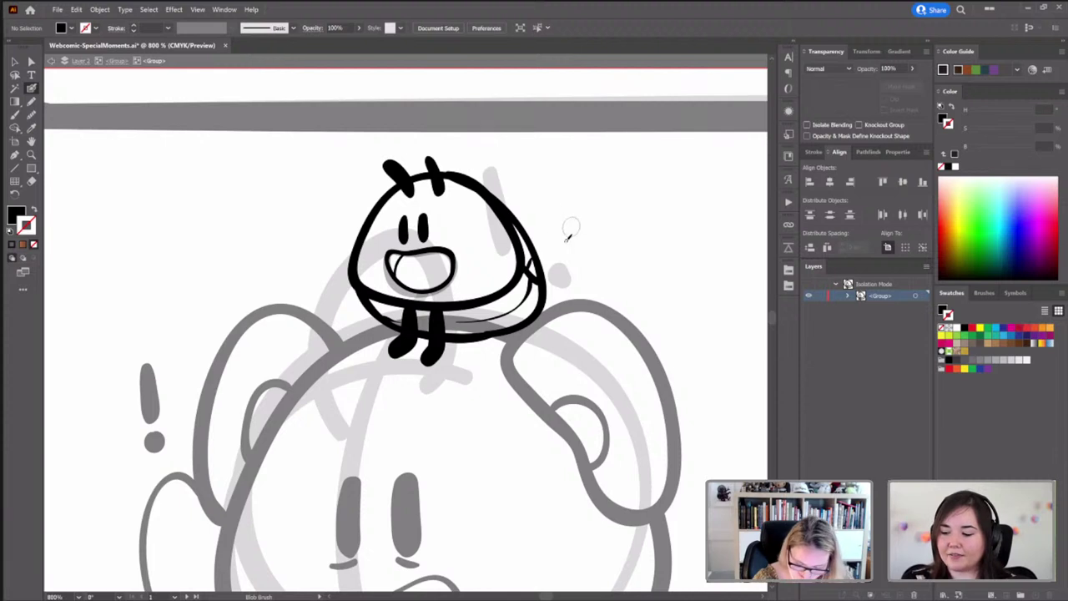
Paint along the head's lower right edge and its bottom edge above the legs
key(shift+x)
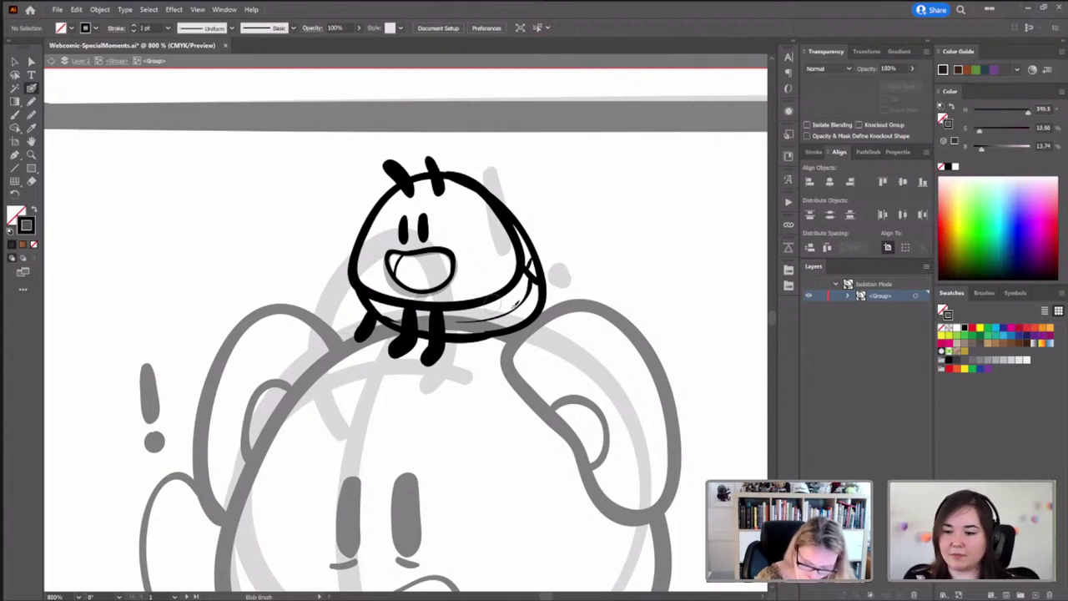
scroll(406, 334, right, 2)
scroll(406, 334, down, 1)
mouse_move(459, 264)
mouse_down()
mouse_move(457, 274)
mouse_move(490, 283)
mouse_up()
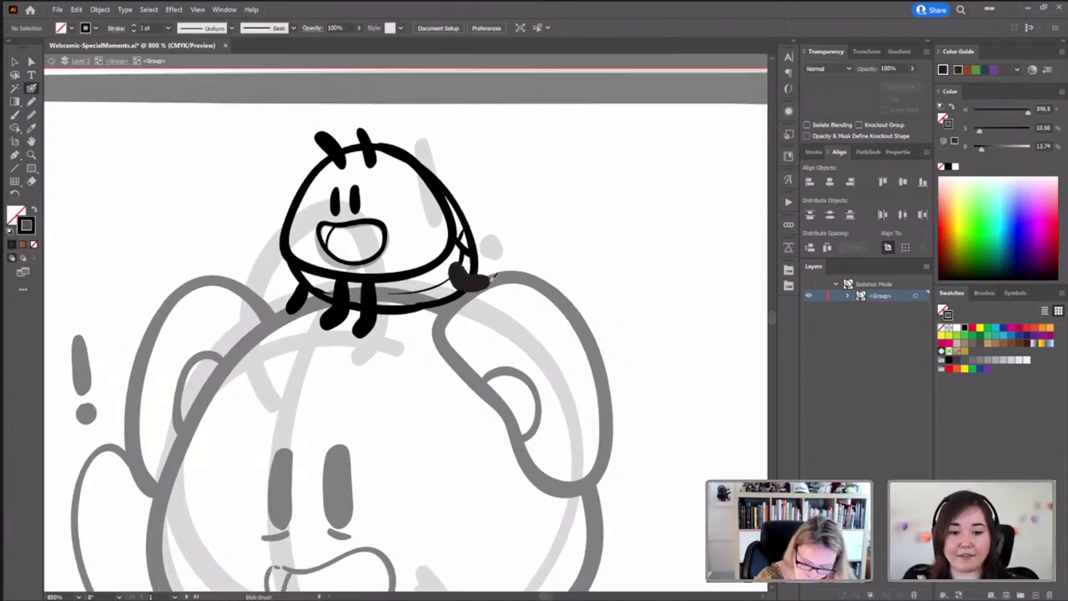
drag(403, 351, 423, 333)
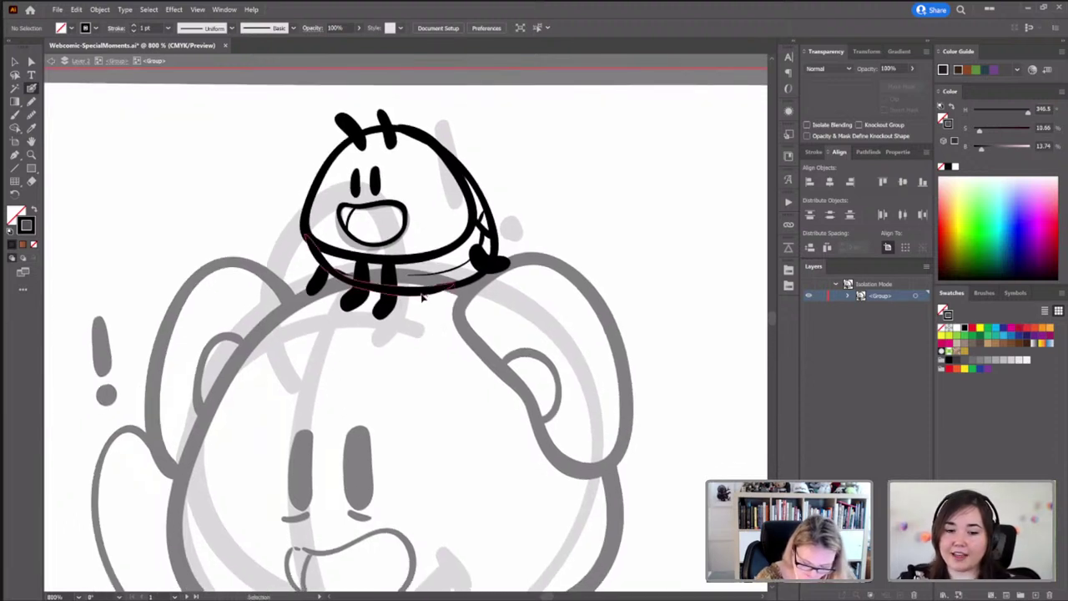
ctrl+click(455, 271)
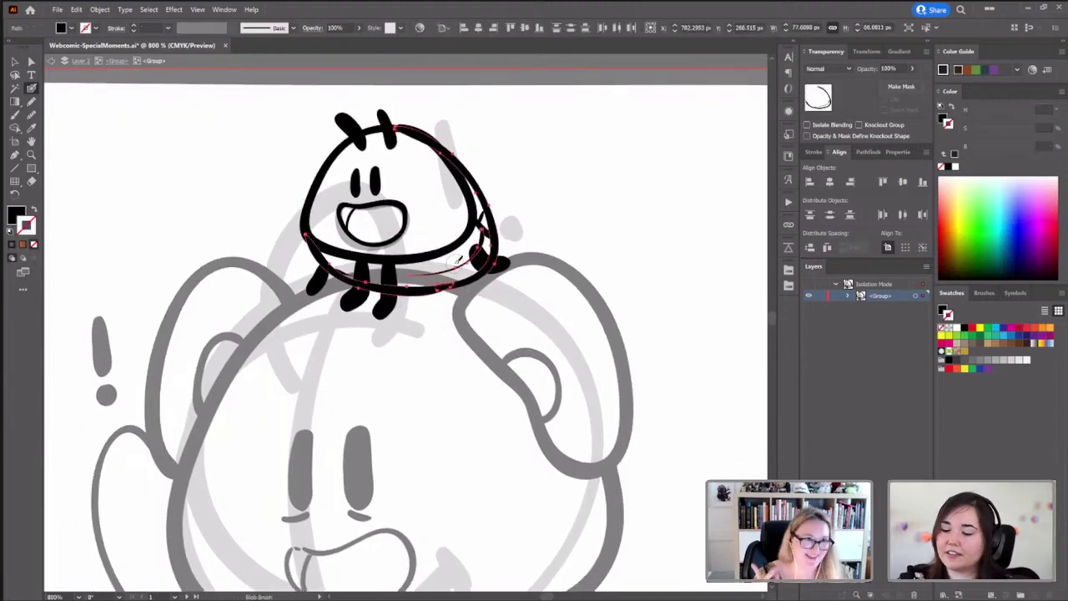
mouse_move(355, 285)
mouse_down()
mouse_move(451, 294)
mouse_move(415, 288)
mouse_up()
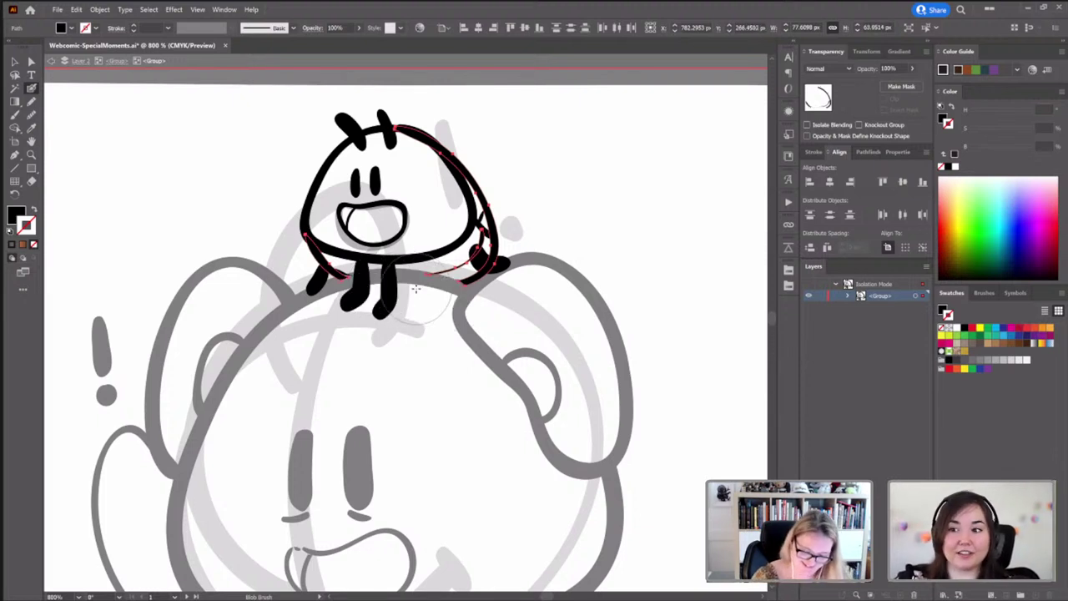
ctrl+click(576, 210)
mouse_move(387, 328)
mouse_down()
mouse_move(408, 342)
mouse_move(402, 333)
mouse_up()
click(31, 101)
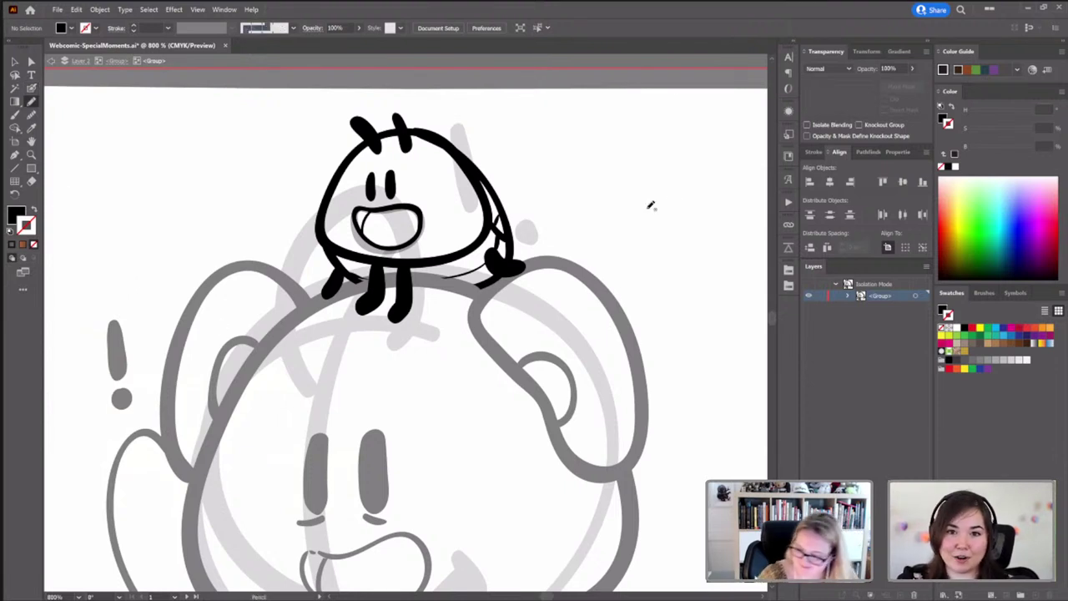
At 30% opacity, draw grey shapes inside the mouth and along the bottom of the head
click(893, 68)
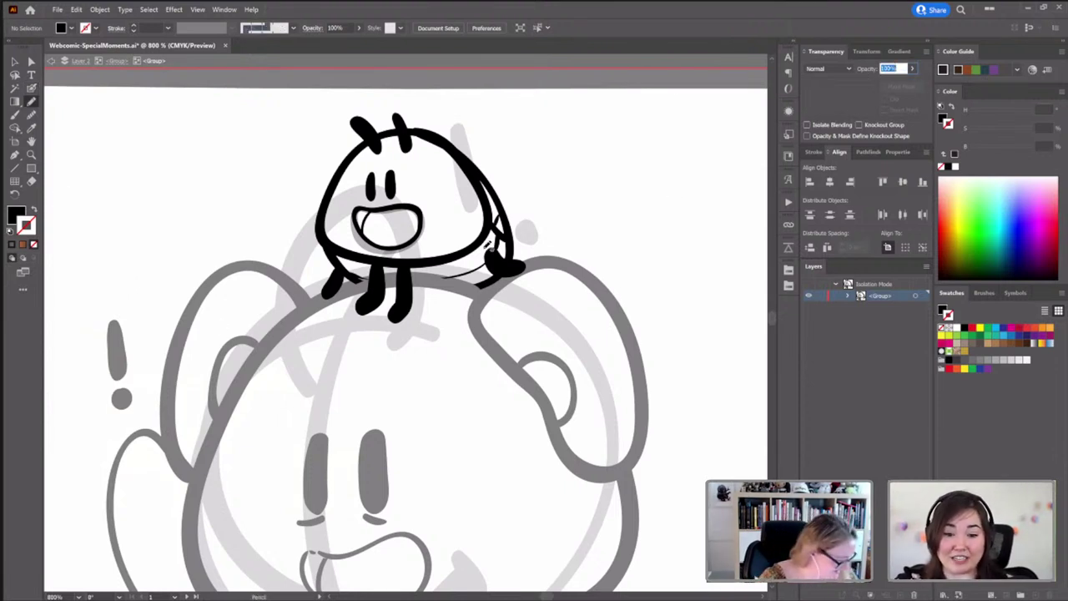
text(30)
key(Return)
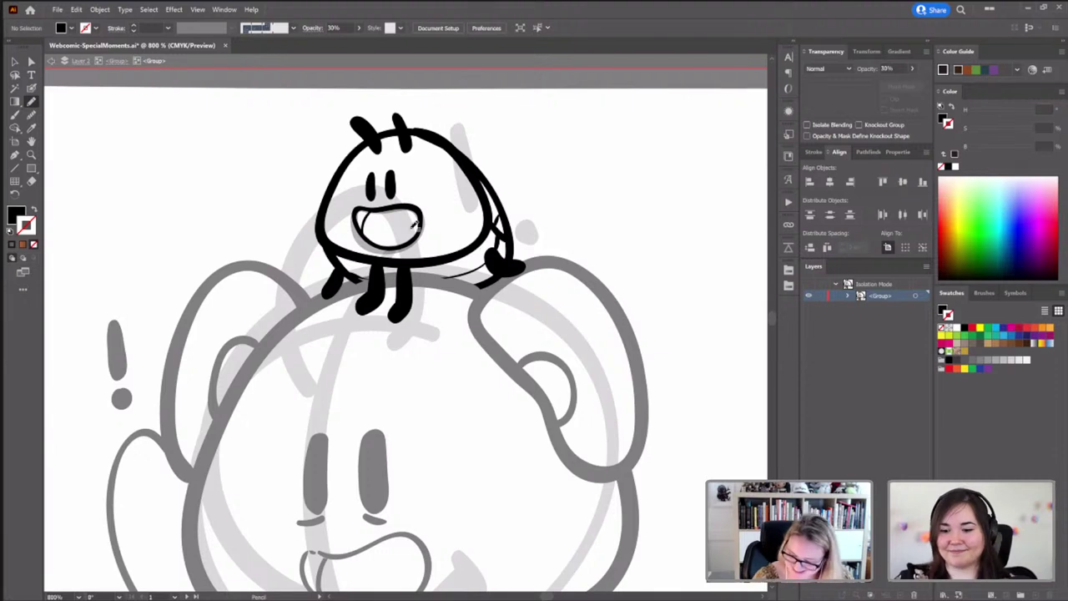
mouse_move(375, 224)
mouse_down()
mouse_move(424, 237)
mouse_move(422, 205)
mouse_move(394, 204)
mouse_move(367, 206)
mouse_move(354, 223)
mouse_move(367, 235)
mouse_up()
drag(445, 267, 397, 274)
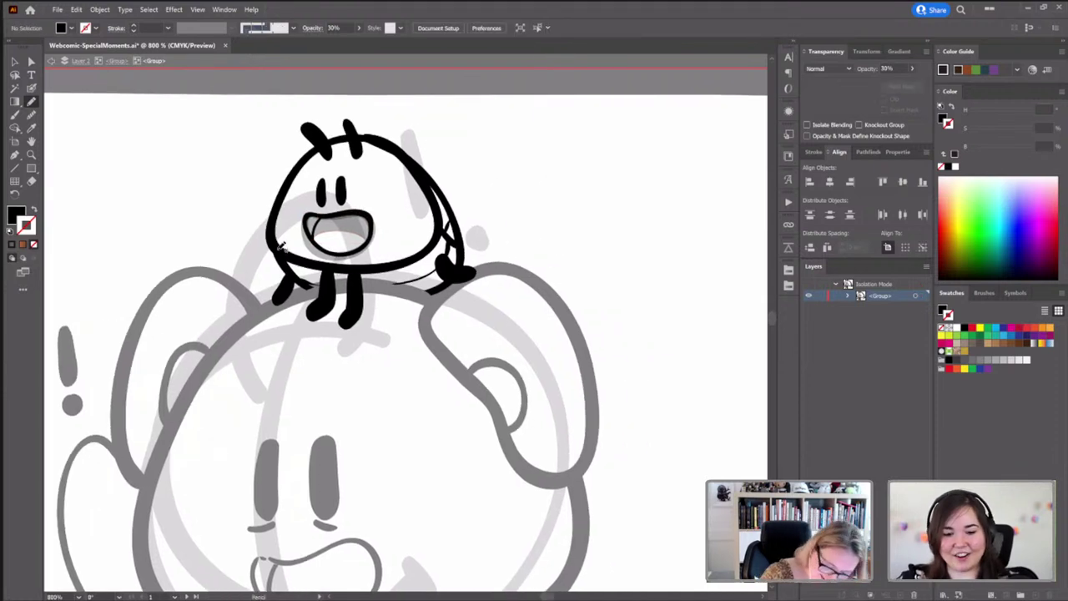
mouse_move(282, 247)
mouse_down()
mouse_move(387, 269)
mouse_move(431, 252)
mouse_move(442, 233)
mouse_move(463, 247)
mouse_move(453, 279)
mouse_move(432, 290)
mouse_move(301, 286)
mouse_move(286, 259)
mouse_up()
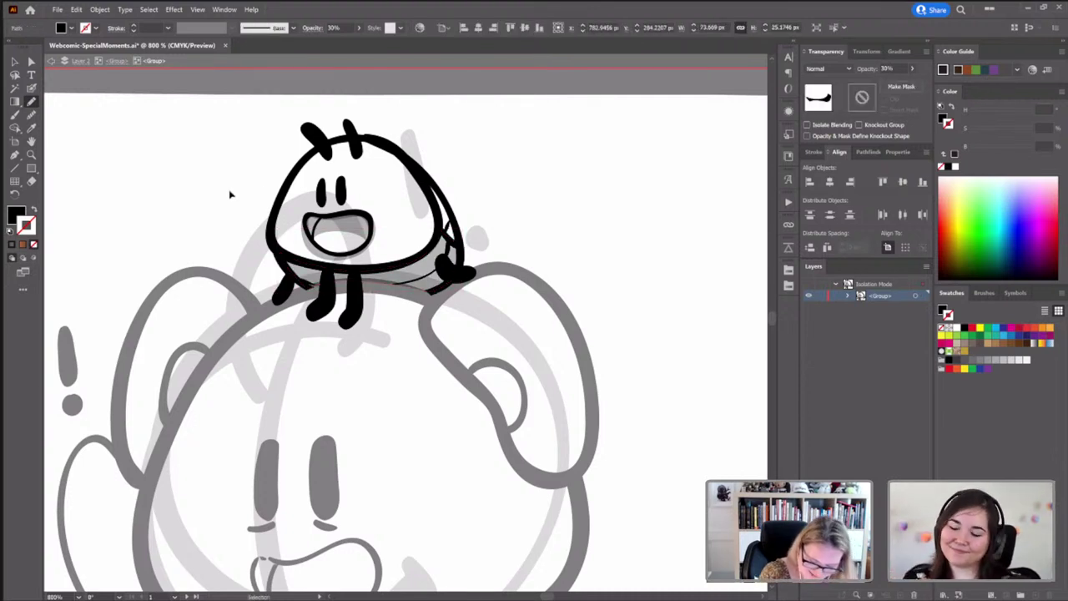
Draw a shadow path along the bottom of the legs and the character's underside
scroll(501, 208, left, 2)
scroll(501, 208, down, 3)
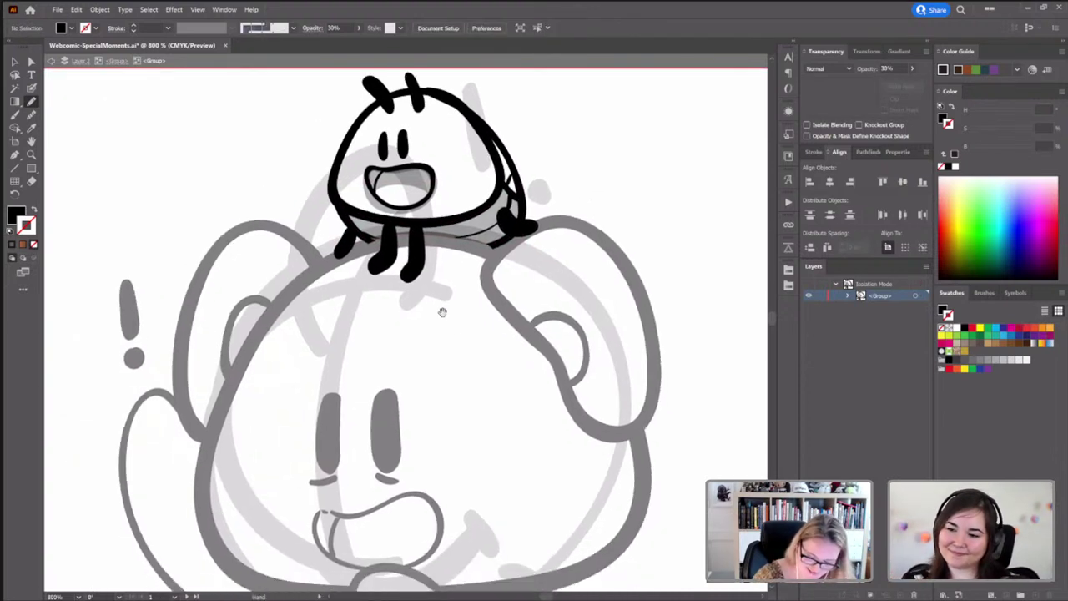
drag(374, 237, 422, 240)
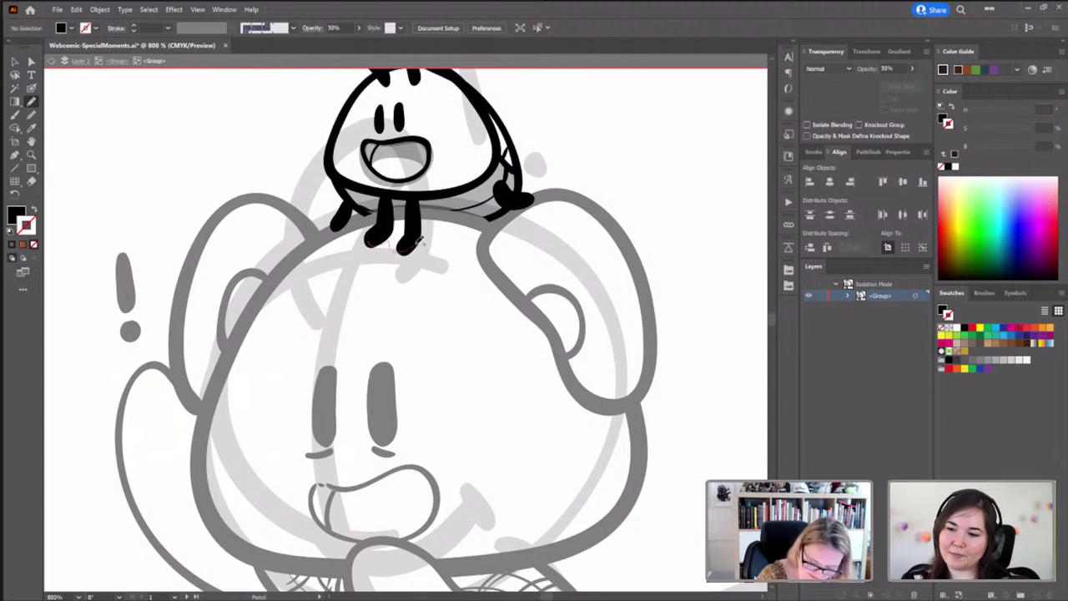
mouse_move(489, 222)
mouse_down()
mouse_move(408, 217)
mouse_move(369, 244)
mouse_up()
ctrl+click(597, 167)
scroll(404, 310, up, 5)
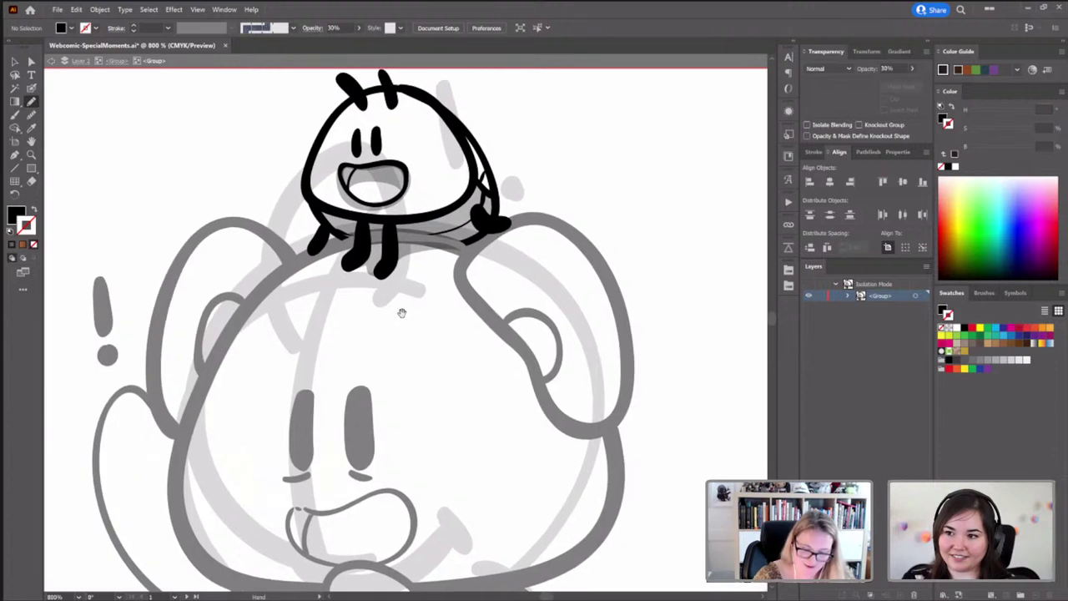
Pull the head outline's top point up-left and reshape its top-right curve
click(32, 61)
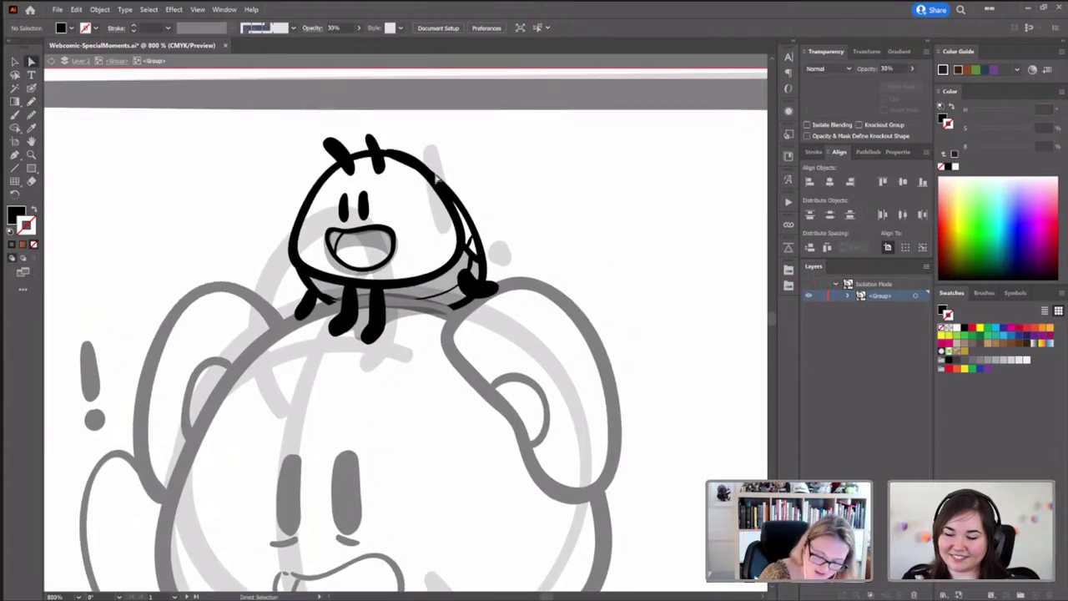
click(458, 218)
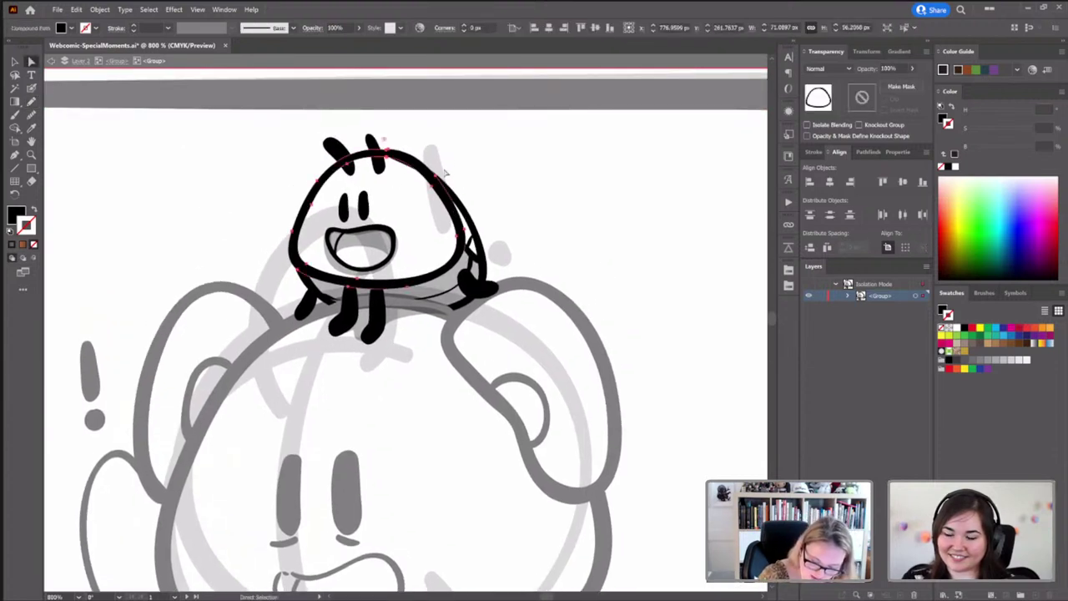
click(411, 153)
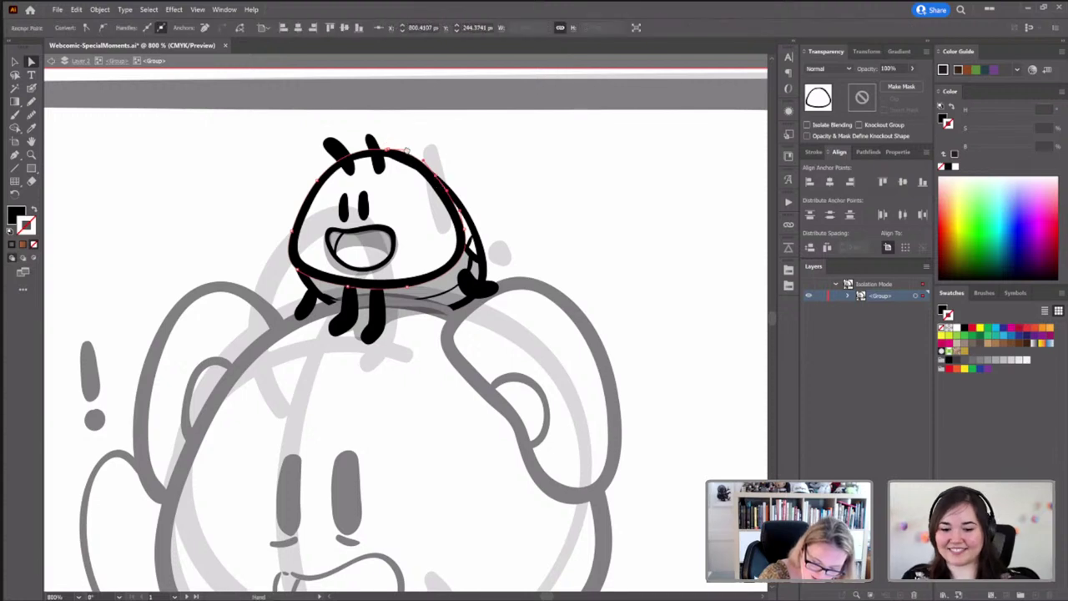
scroll(405, 155, up, 1)
drag(406, 157, 399, 156)
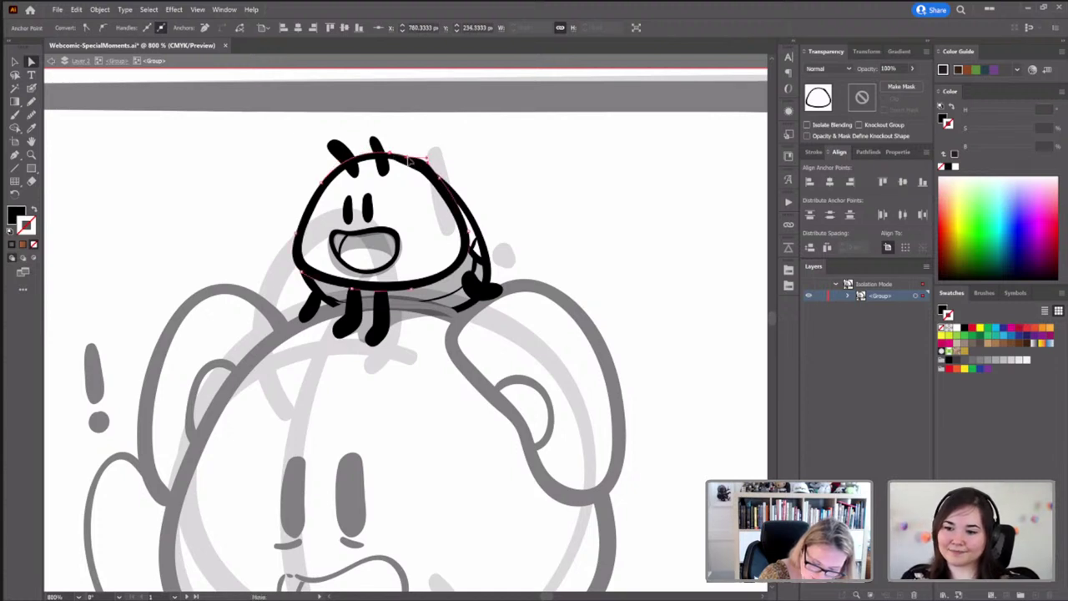
click(418, 163)
drag(418, 162, 434, 185)
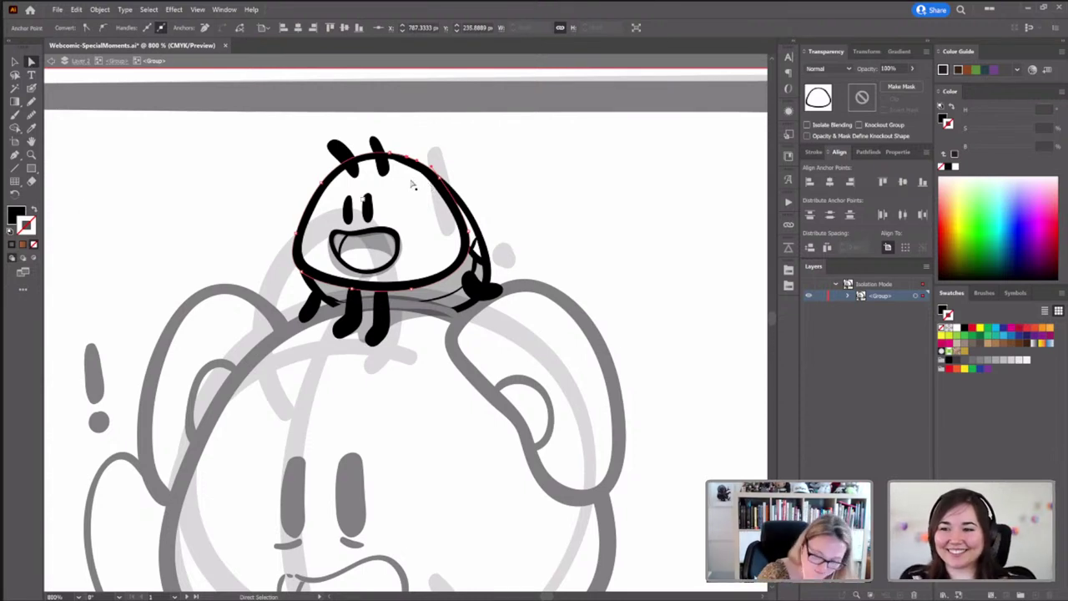
click(420, 171)
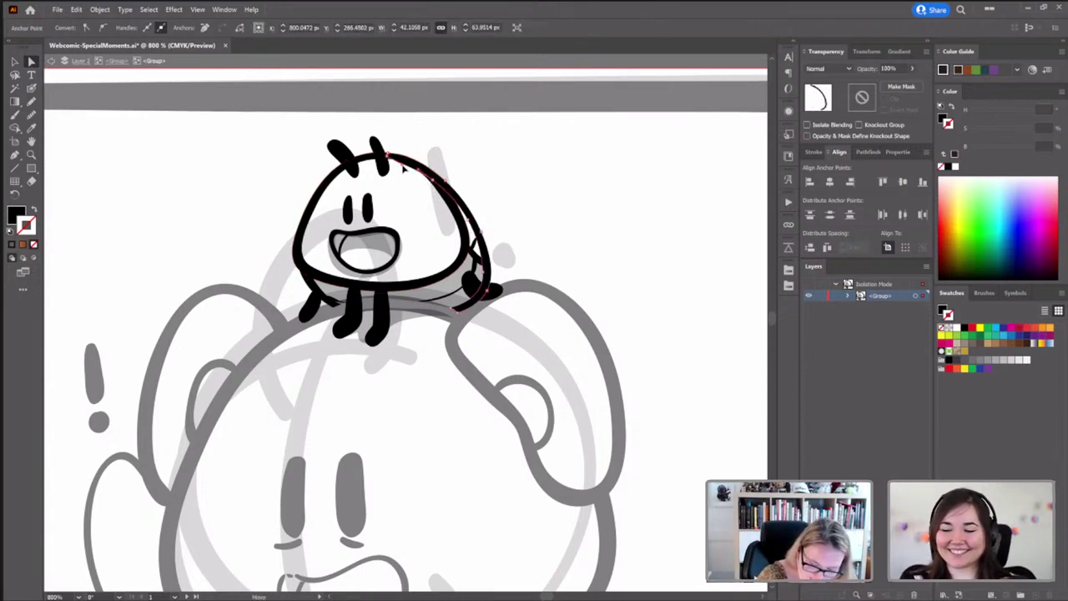
click(422, 168)
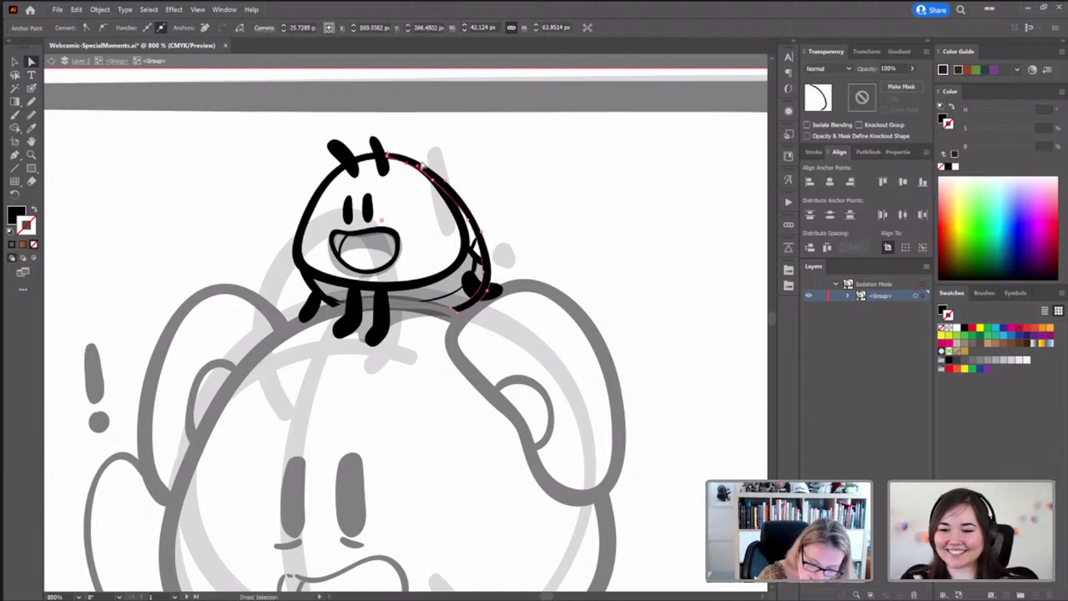
click(481, 162)
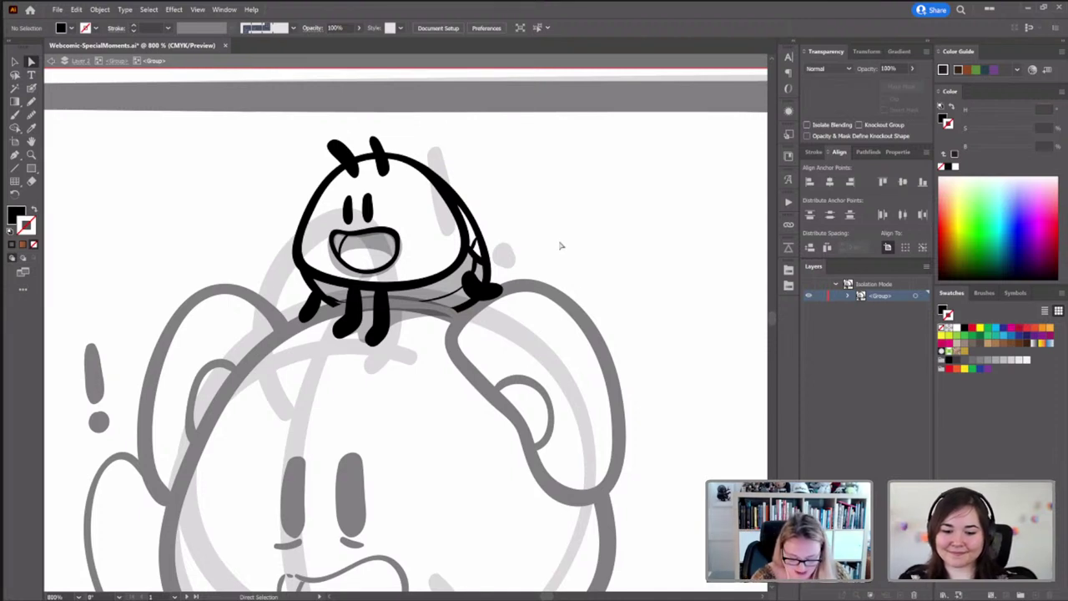
Select the eyes and mouth together and shift them slightly up and right
click(339, 273)
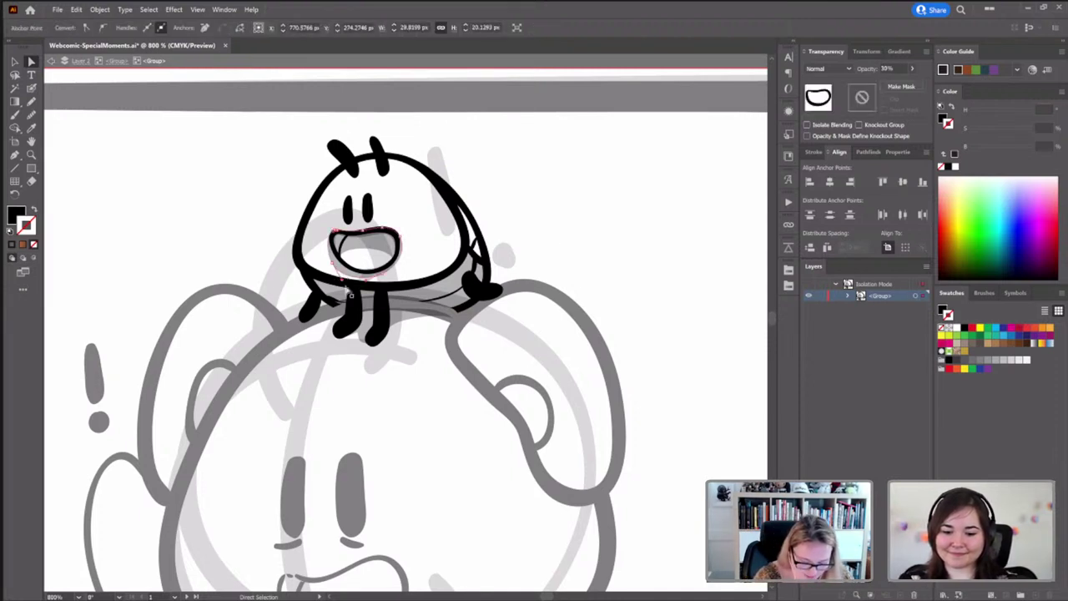
click(14, 62)
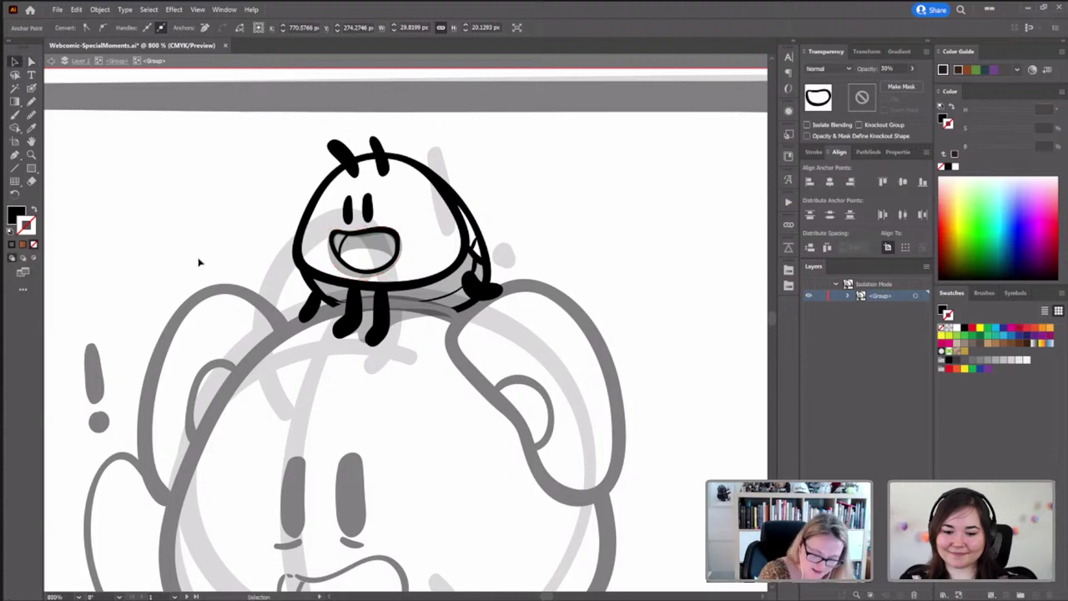
click(338, 272)
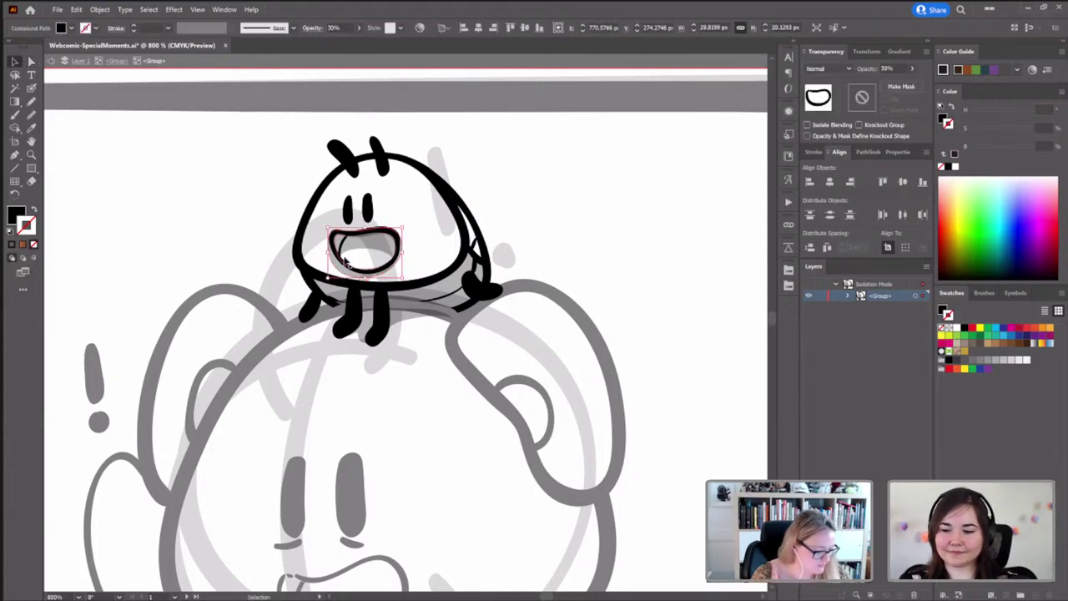
click(398, 364)
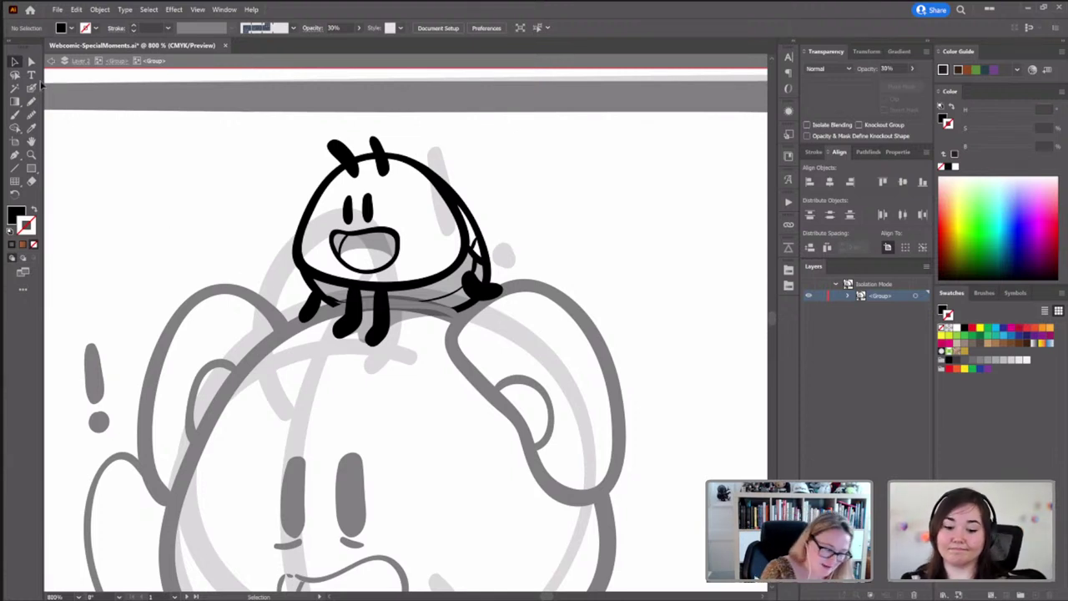
click(396, 247)
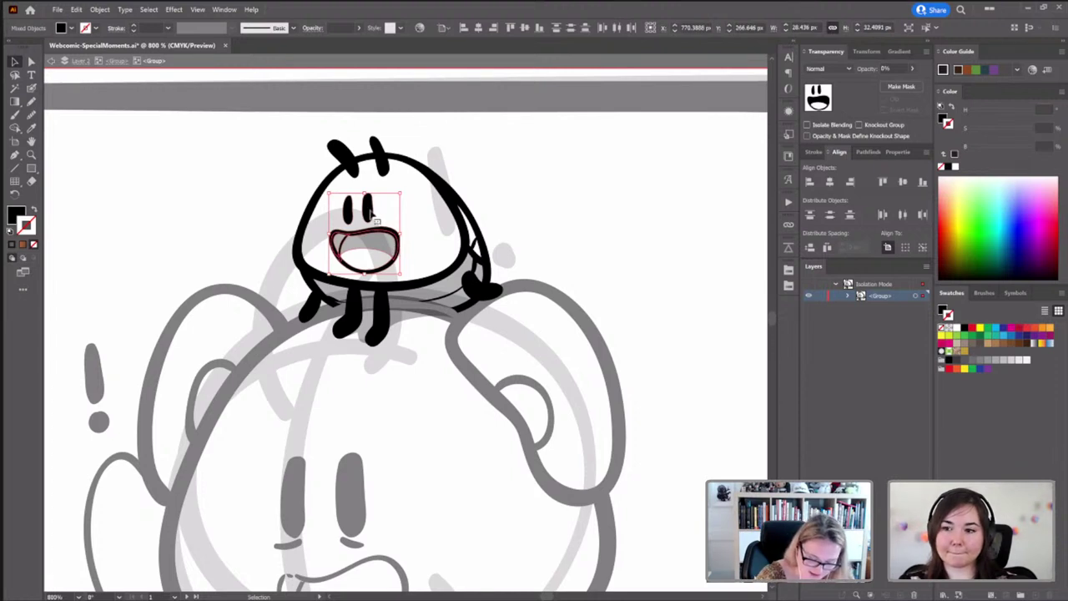
drag(378, 222, 382, 218)
click(505, 194)
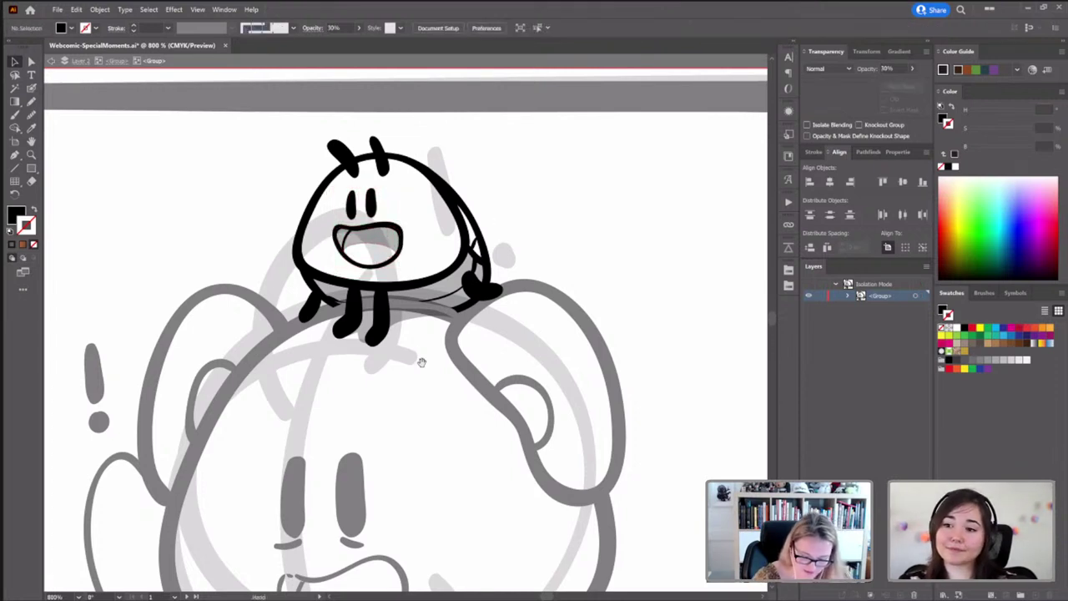
scroll(255, 263, left, 3)
Paint a black exclamation mark left of the character's head, replacing a stray grey stroke
key(shift+b)
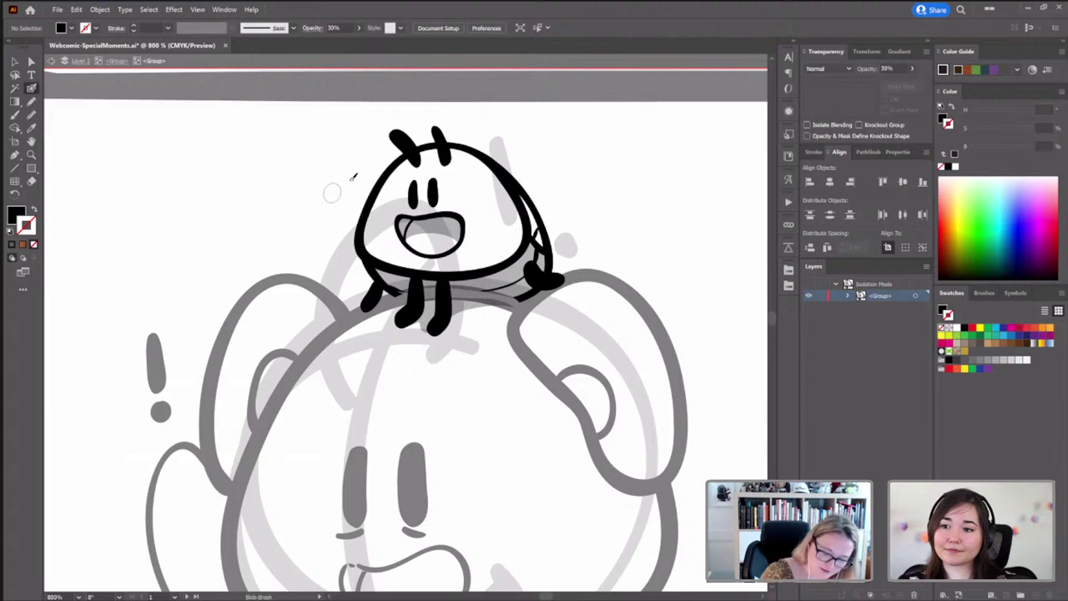
drag(343, 153, 340, 189)
key(ctrl+z)
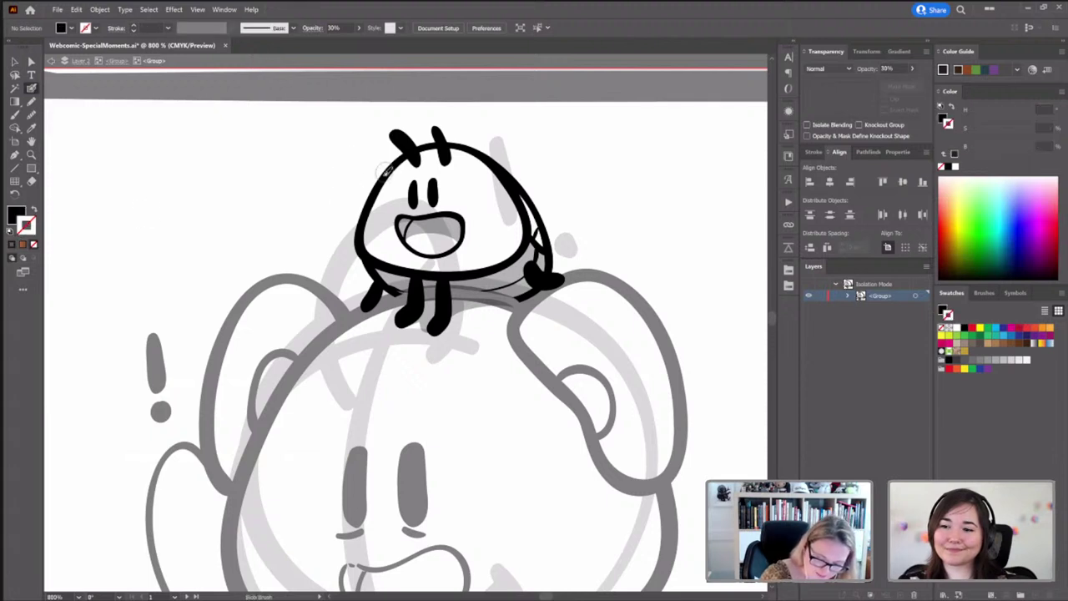
key(ctrl+z)
key(ctrl+shift+a)
key(shift+x)
drag(342, 144, 338, 202)
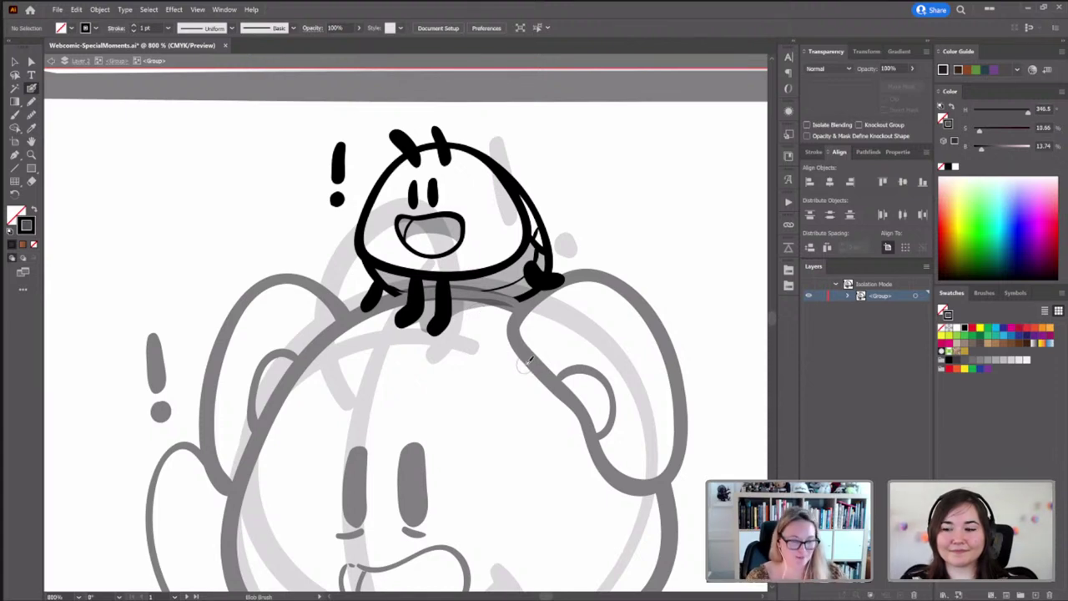
Nudge the left antenna slightly to the left
key(v)
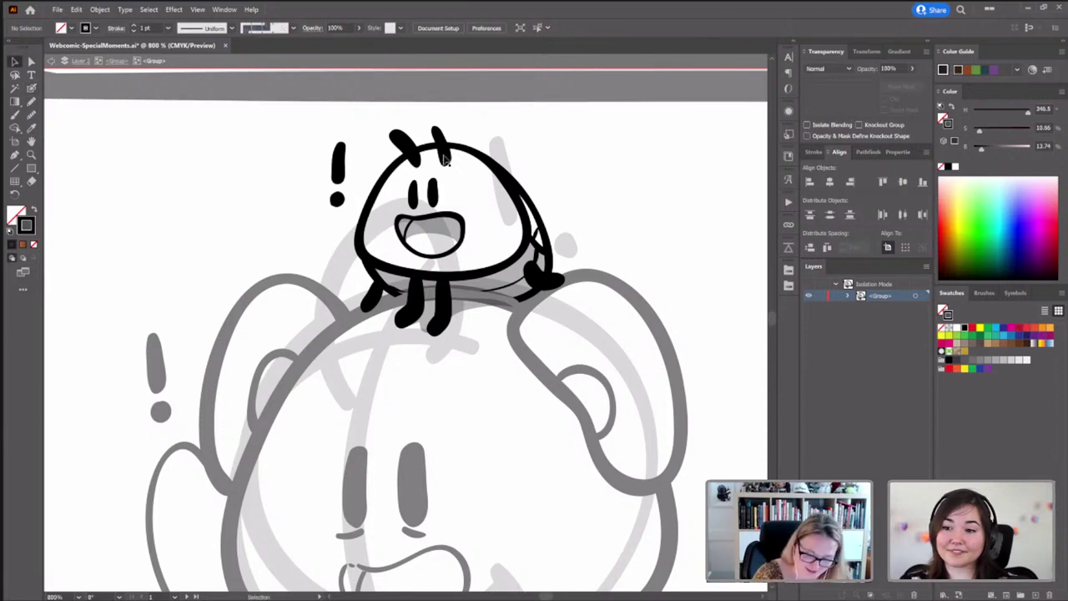
drag(444, 161, 429, 158)
click(453, 401)
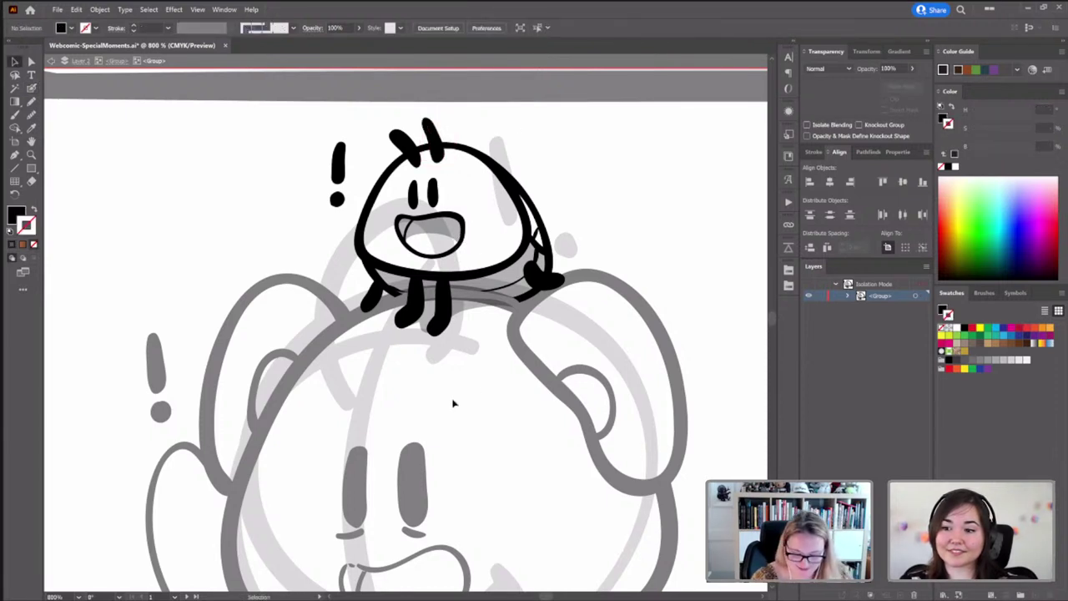
click(406, 150)
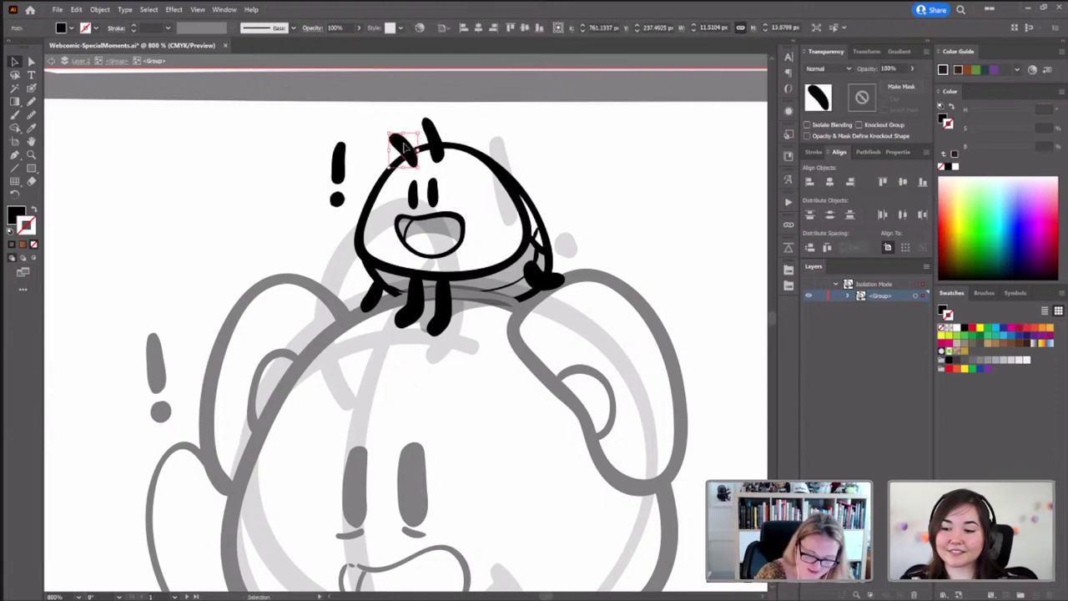
click(443, 409)
Step out of the current group and isolate the small character's group instead
drag(444, 410, 453, 365)
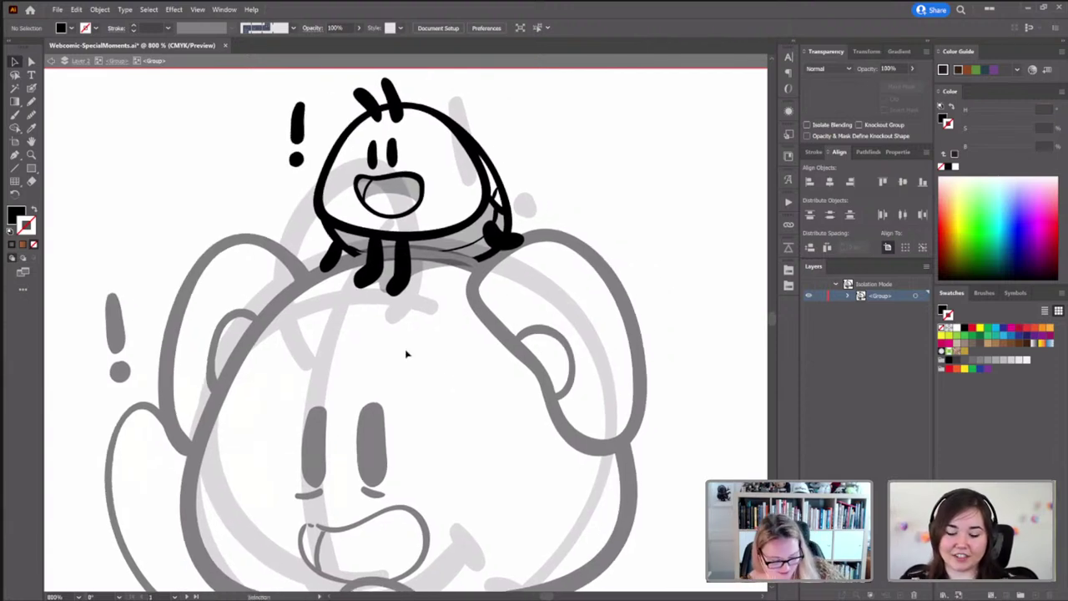
scroll(483, 302, down, 3)
drag(486, 466, 470, 358)
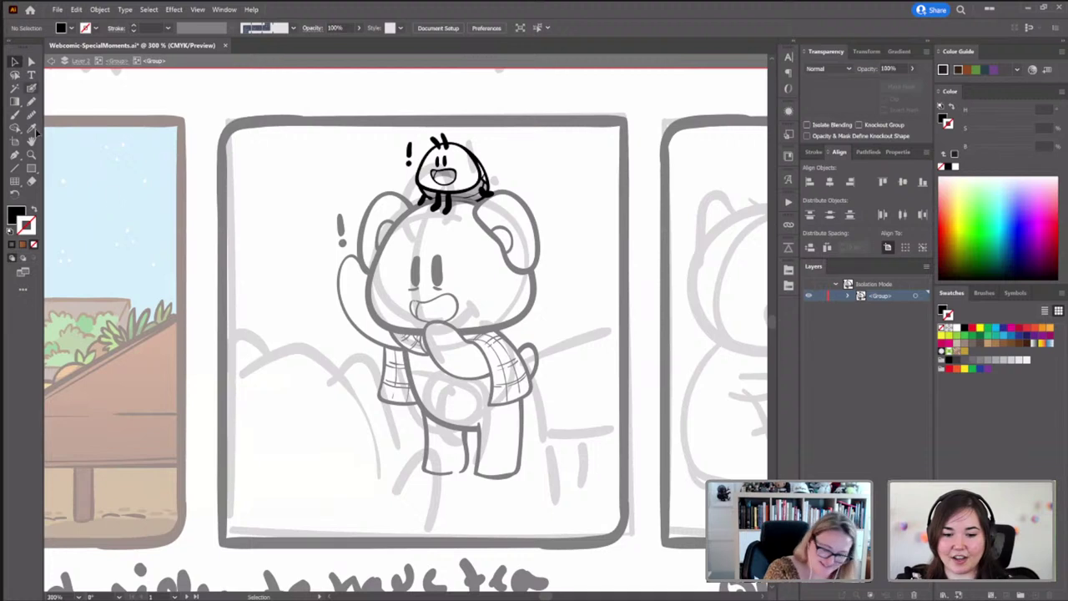
click(116, 61)
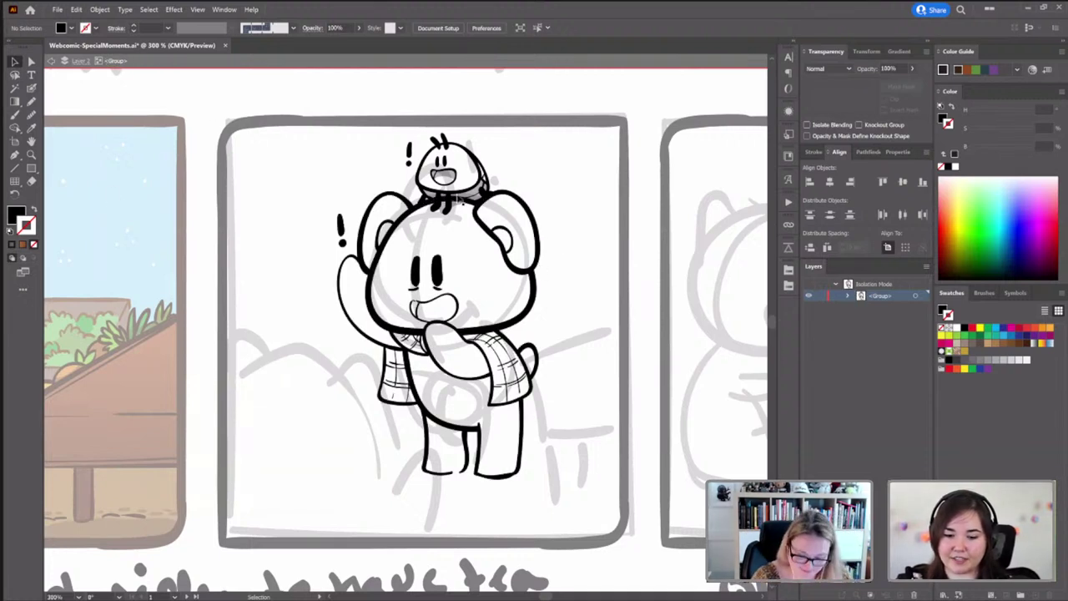
click(451, 214)
double_click(449, 214)
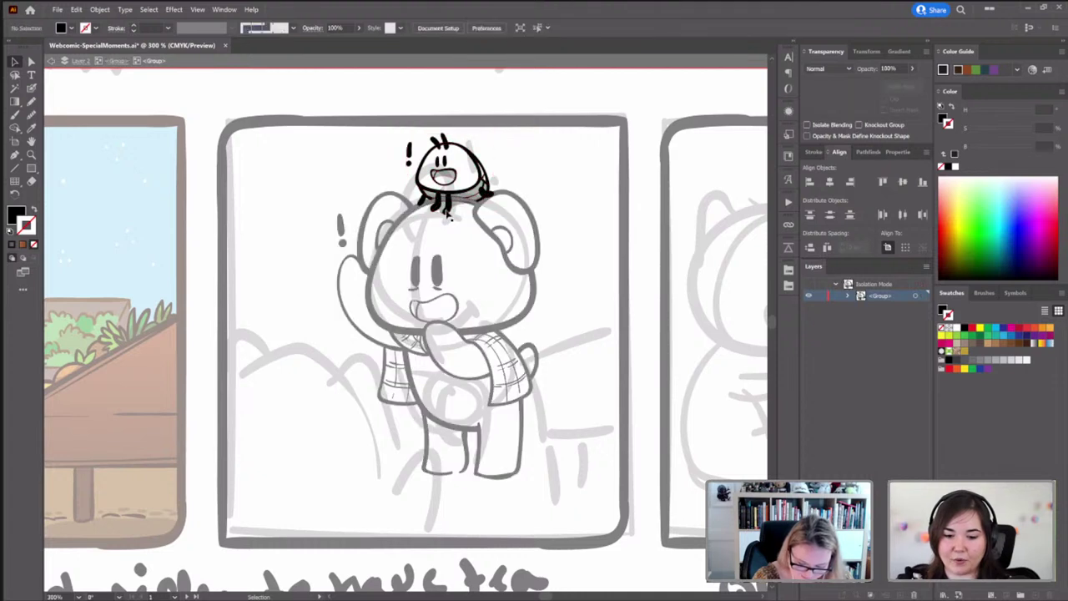
Inspect the character's faint lower path and leg strokes by selecting each
click(451, 206)
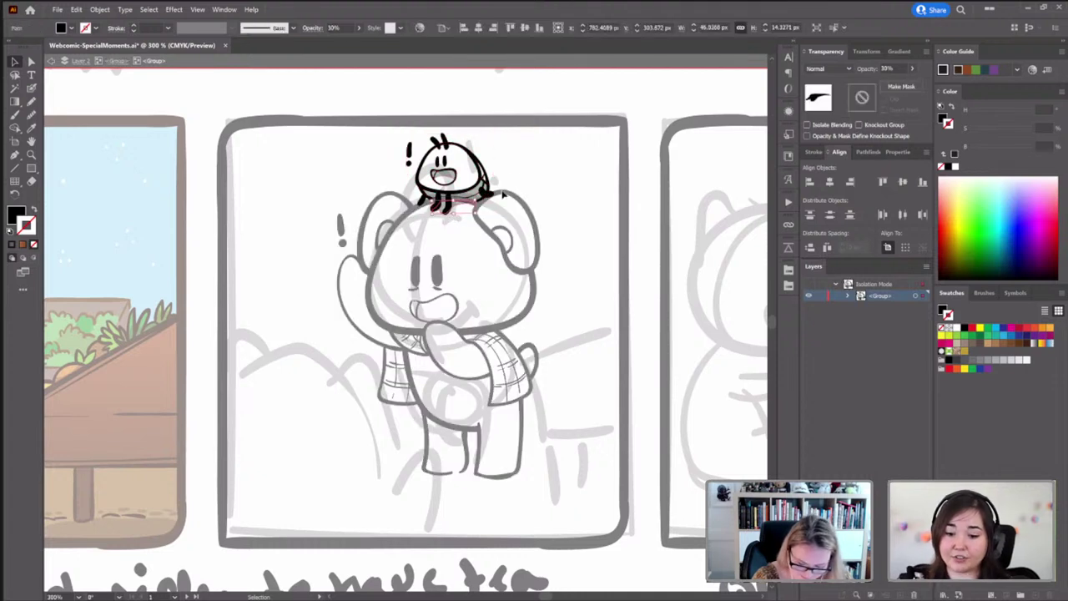
click(534, 172)
scroll(440, 177, up, 1)
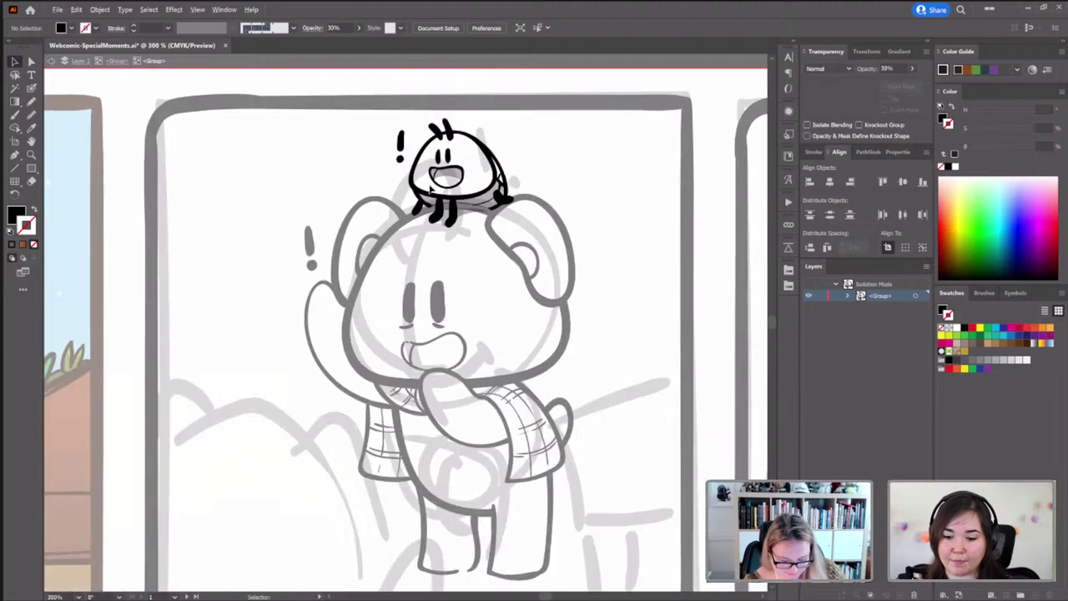
scroll(422, 193, up, 2)
click(469, 219)
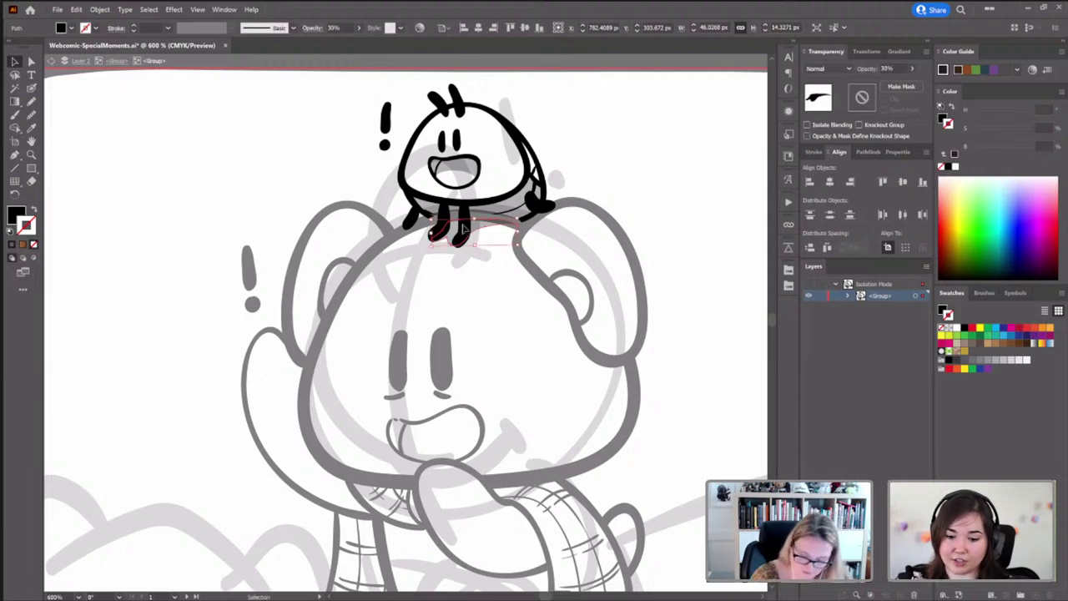
click(462, 231)
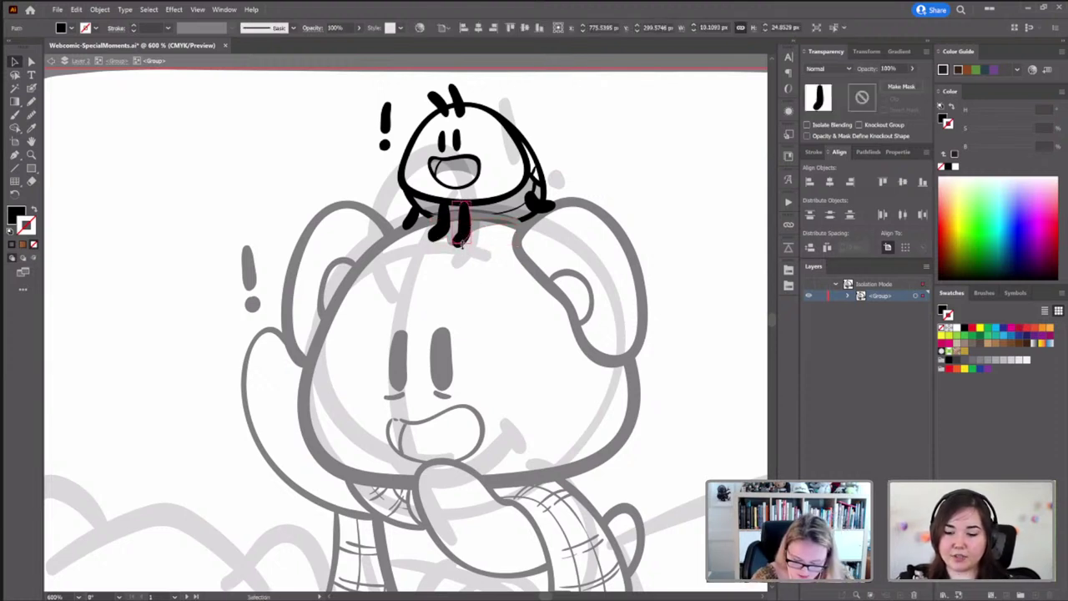
click(434, 236)
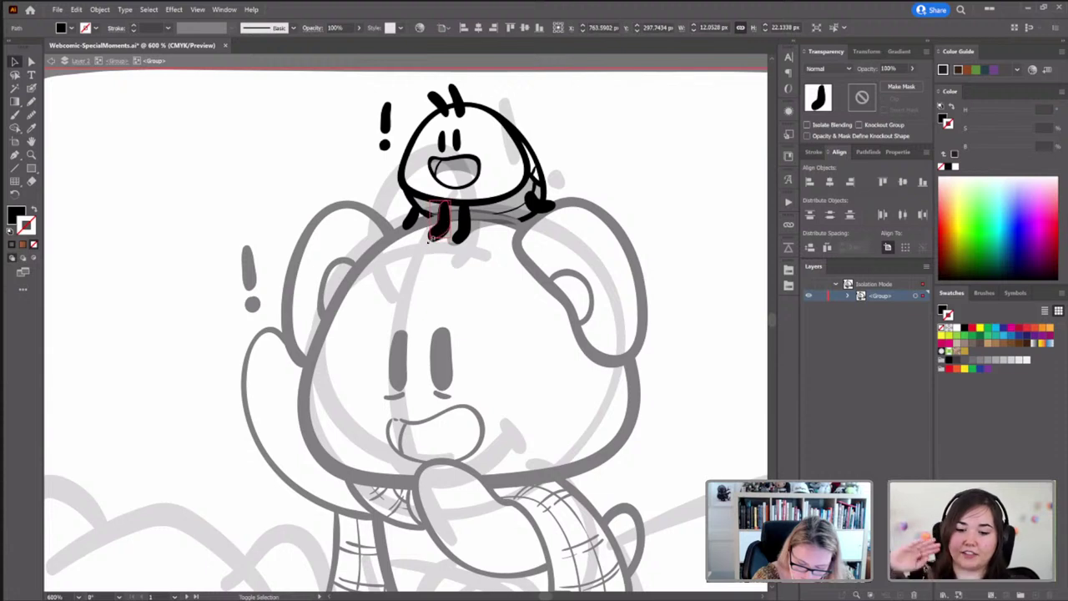
click(430, 240)
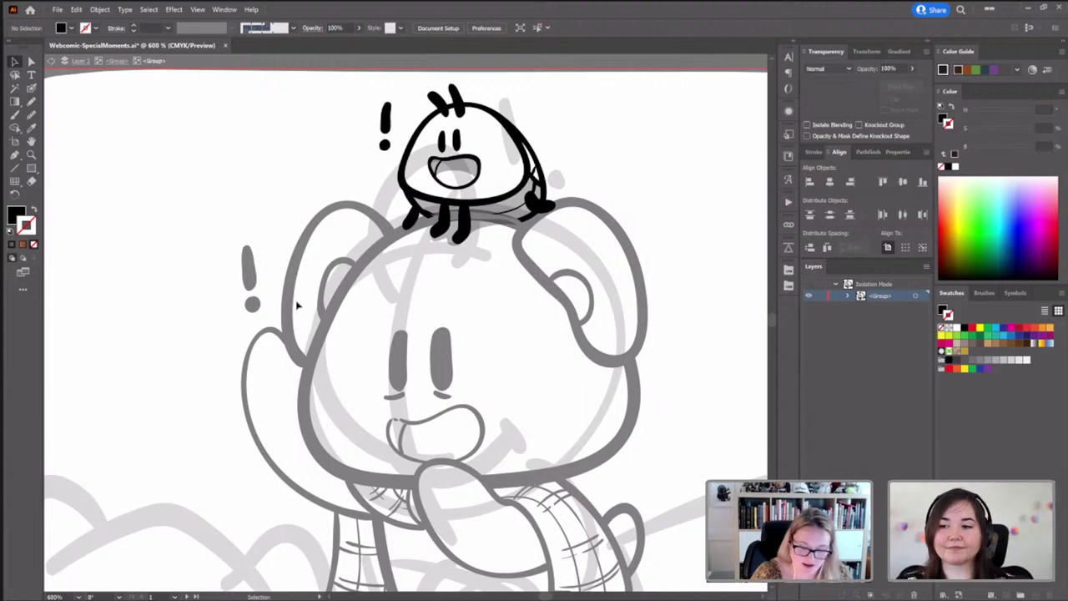
Exit Isolation Mode on the bear group and zoom out to 150% to see the whole comic page
key(n)
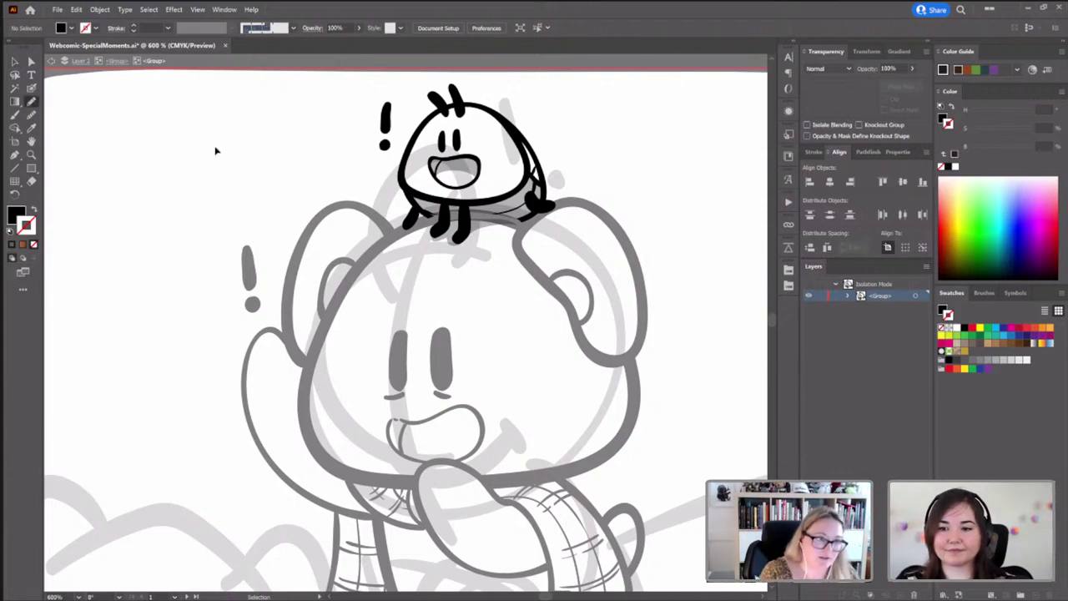
scroll(214, 150, up, 1)
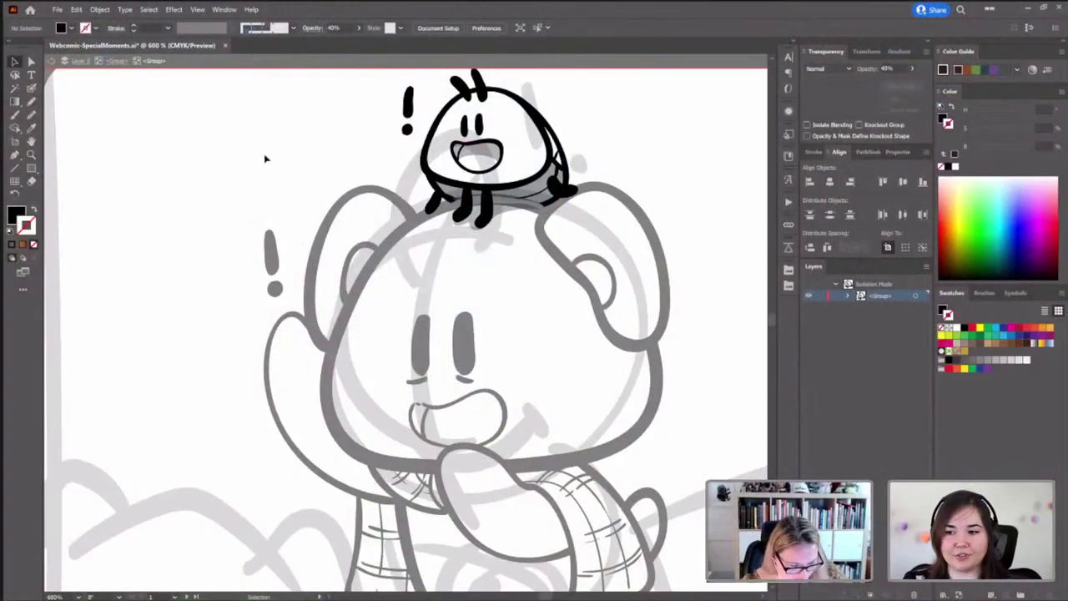
double_click(230, 149)
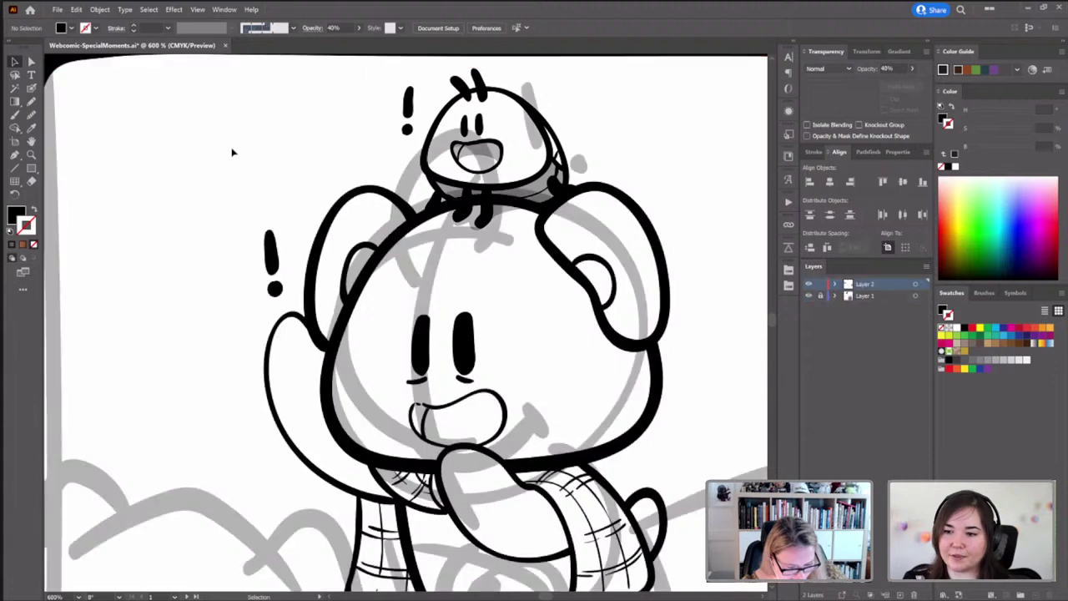
scroll(495, 326, down, 6)
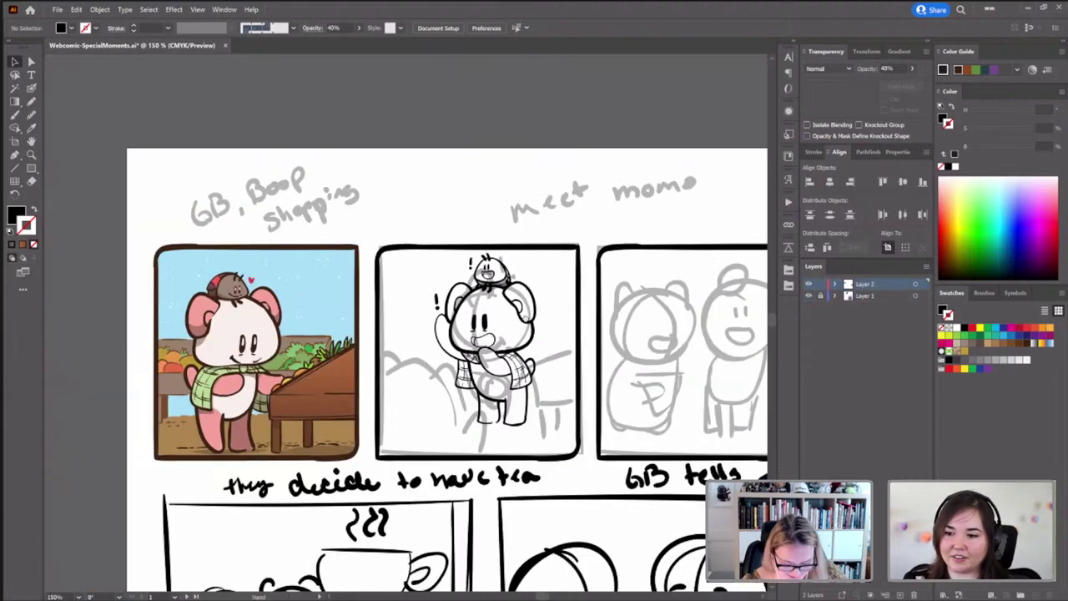
drag(494, 430, 534, 260)
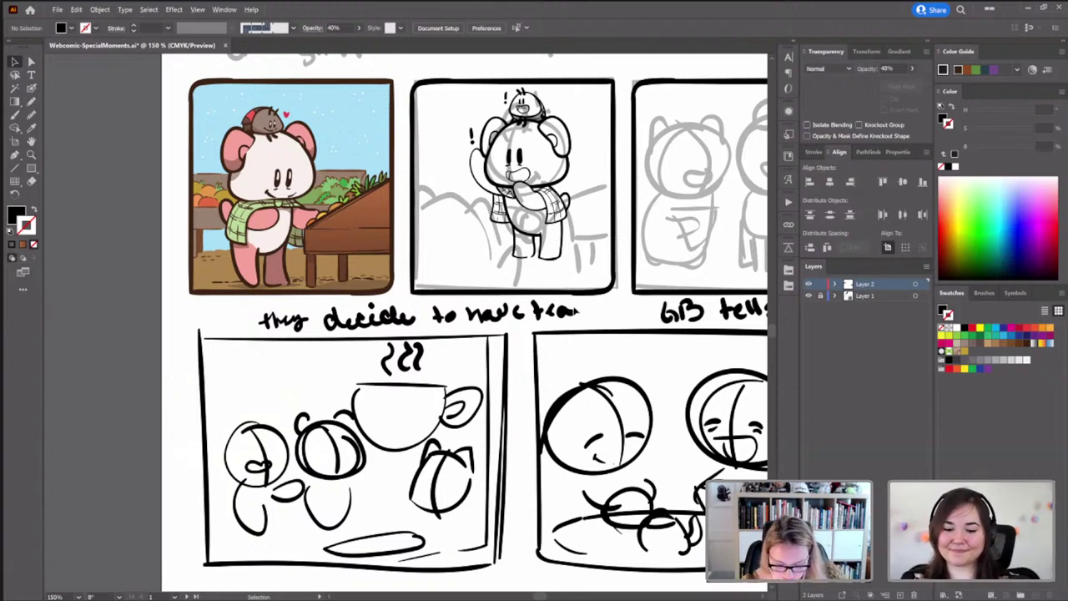
scroll(523, 333, down, 2)
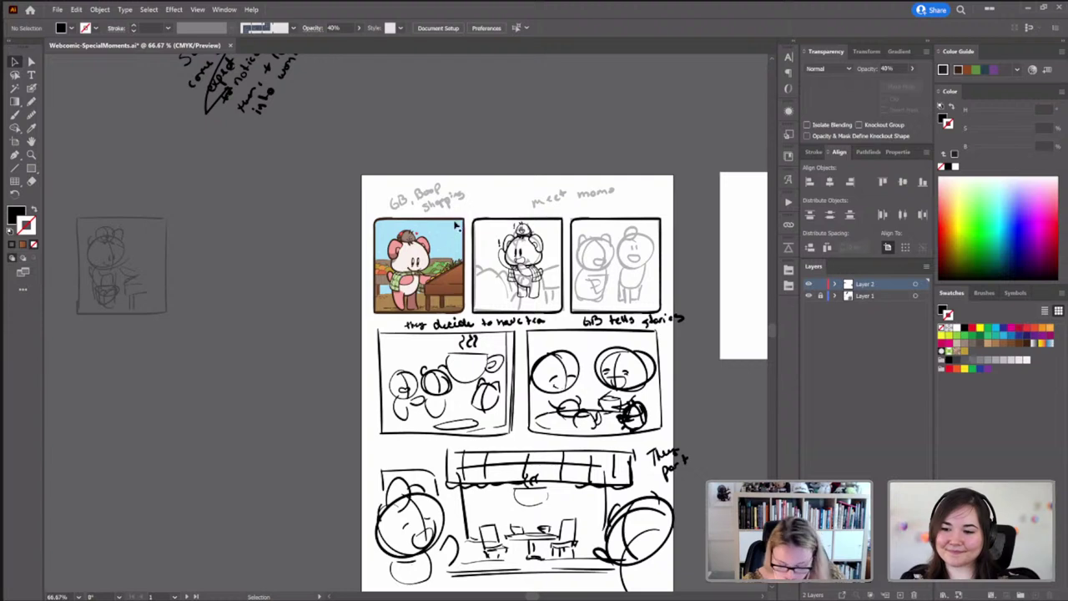
drag(539, 390, 494, 316)
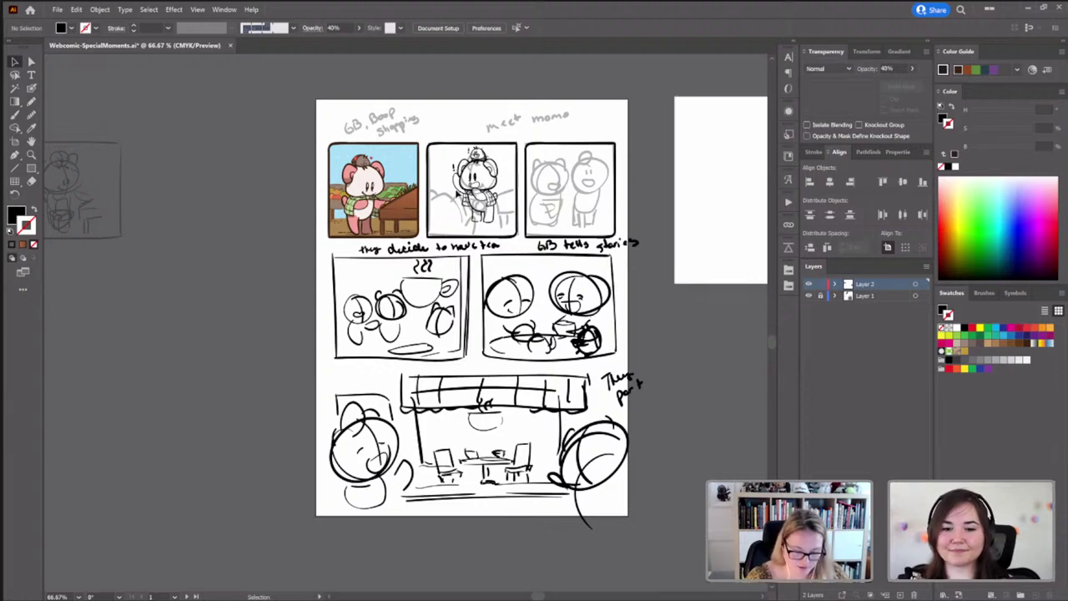
scroll(371, 180, up, 4)
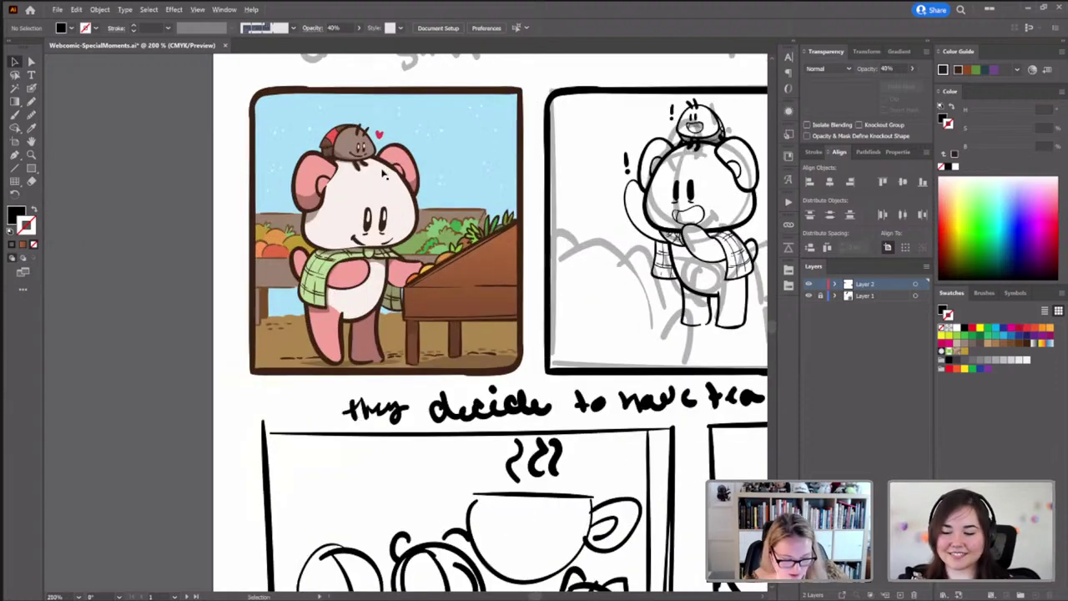
scroll(351, 213, down, 5)
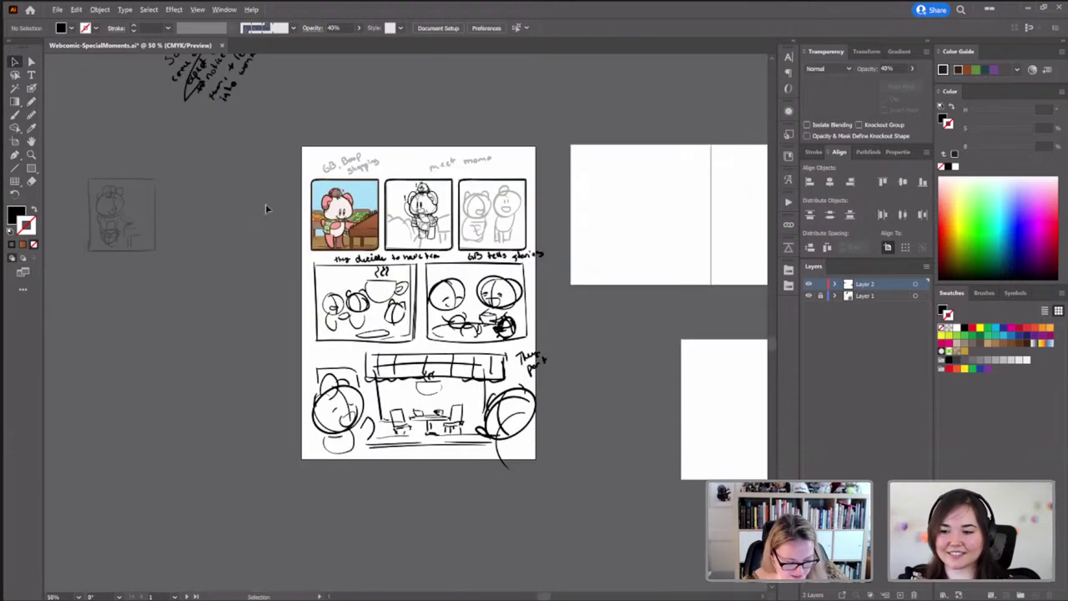
scroll(295, 225, left, 5)
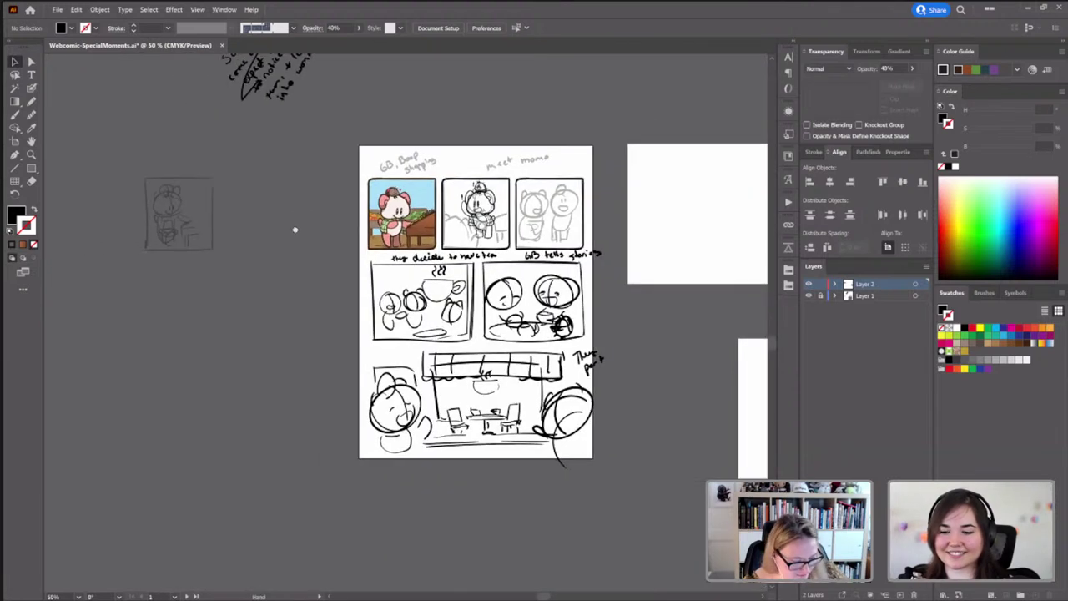
scroll(396, 218, up, 4)
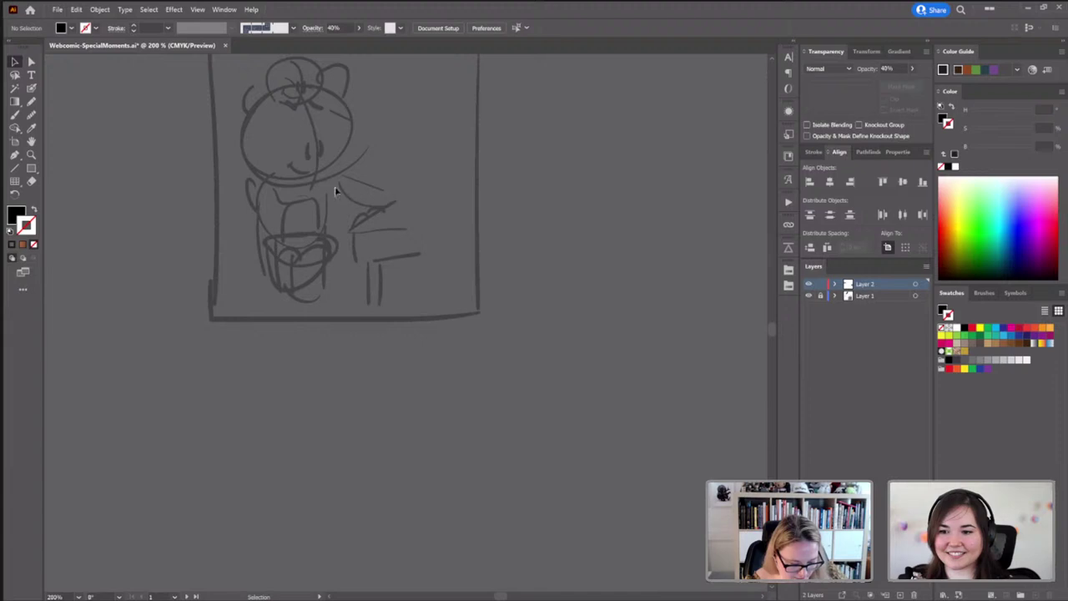
scroll(560, 198, right, 10)
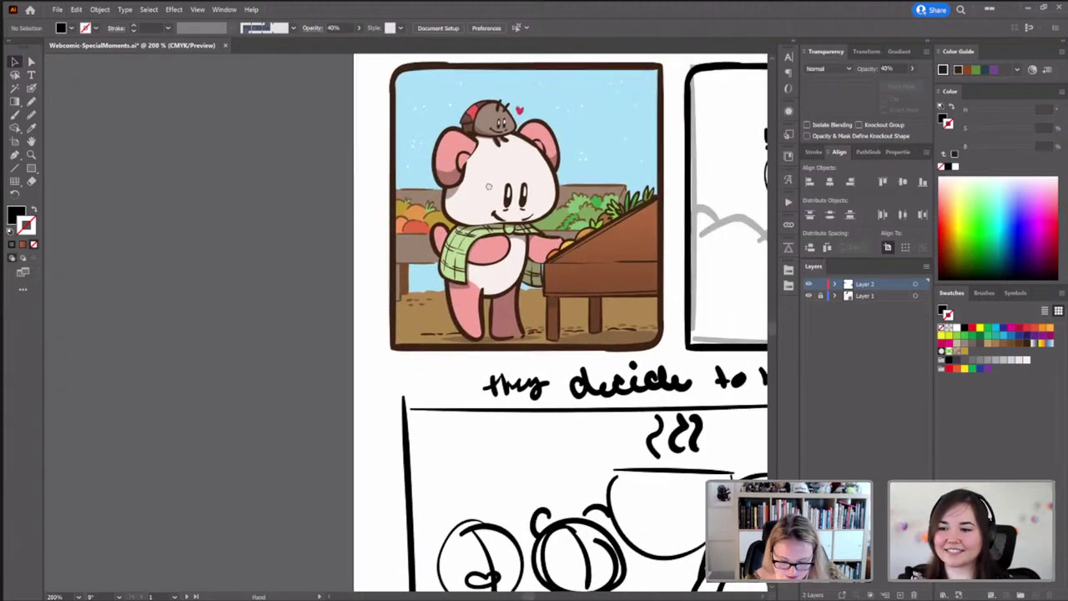
drag(489, 186, 426, 208)
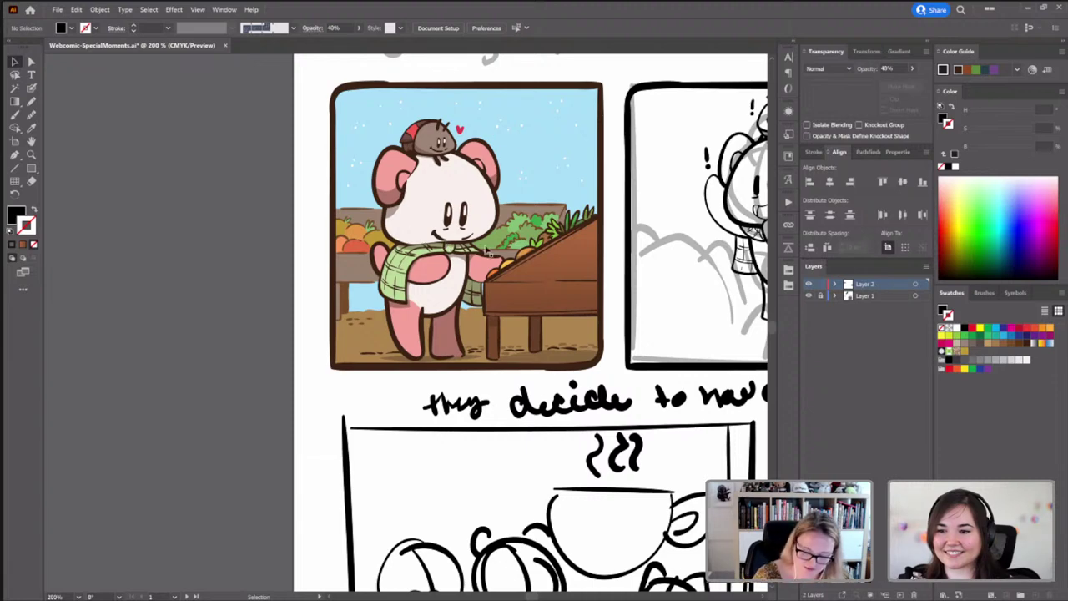
scroll(618, 275, right, 5)
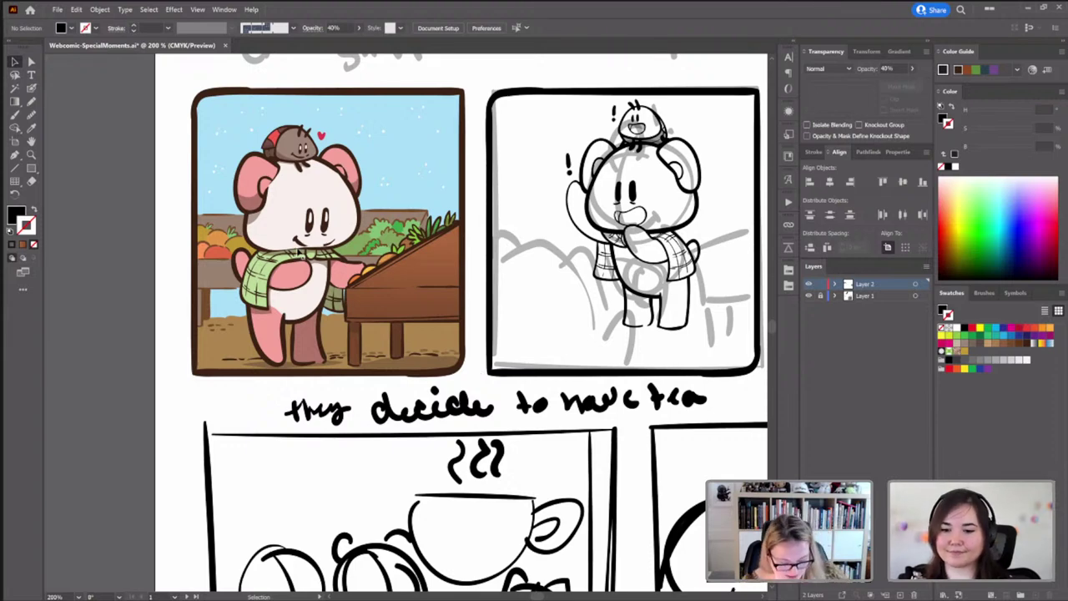
Select the coloured market panel group and re-enter Isolation Mode on it, dimming the bear panel
click(422, 281)
double_click(421, 282)
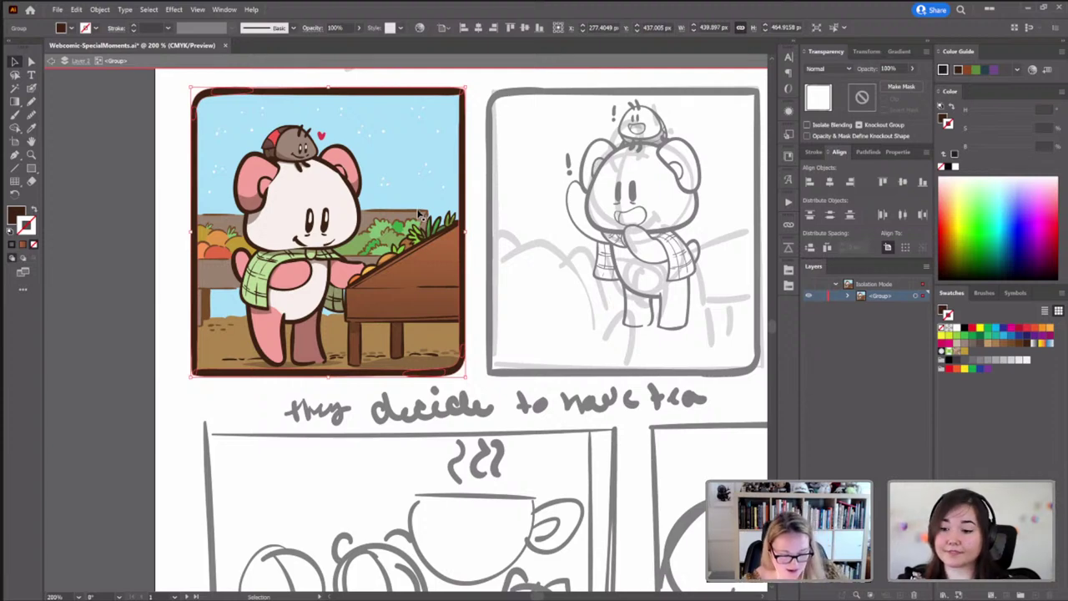
double_click(480, 217)
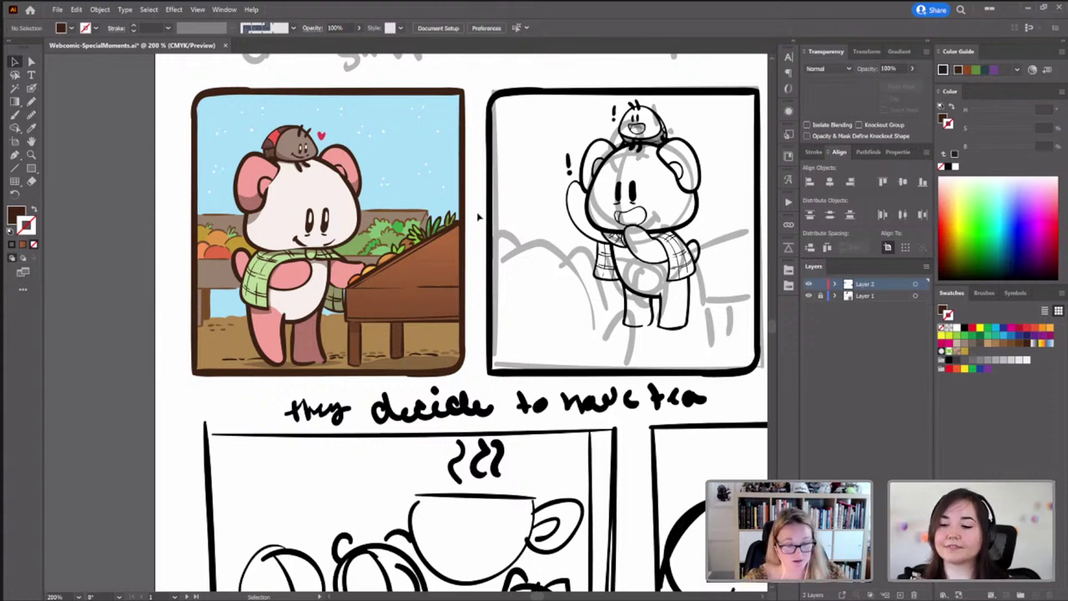
double_click(422, 207)
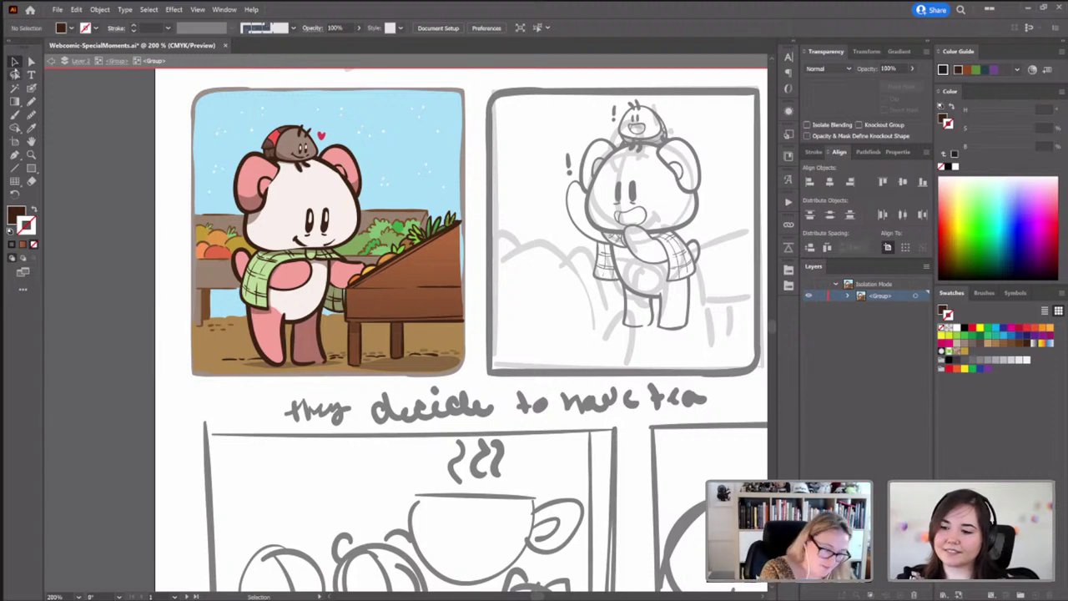
click(436, 265)
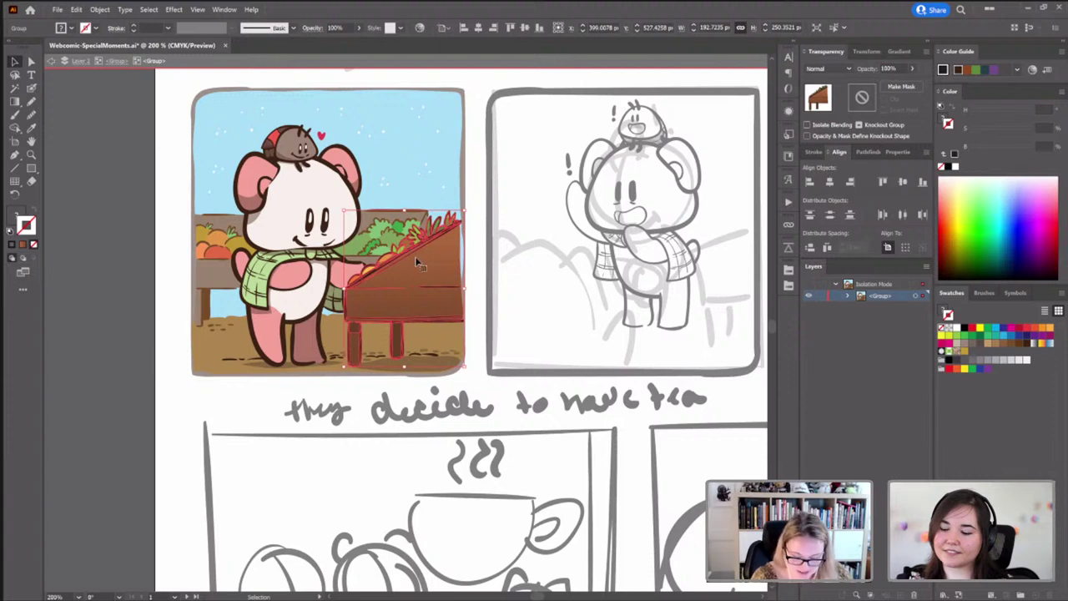
click(330, 234)
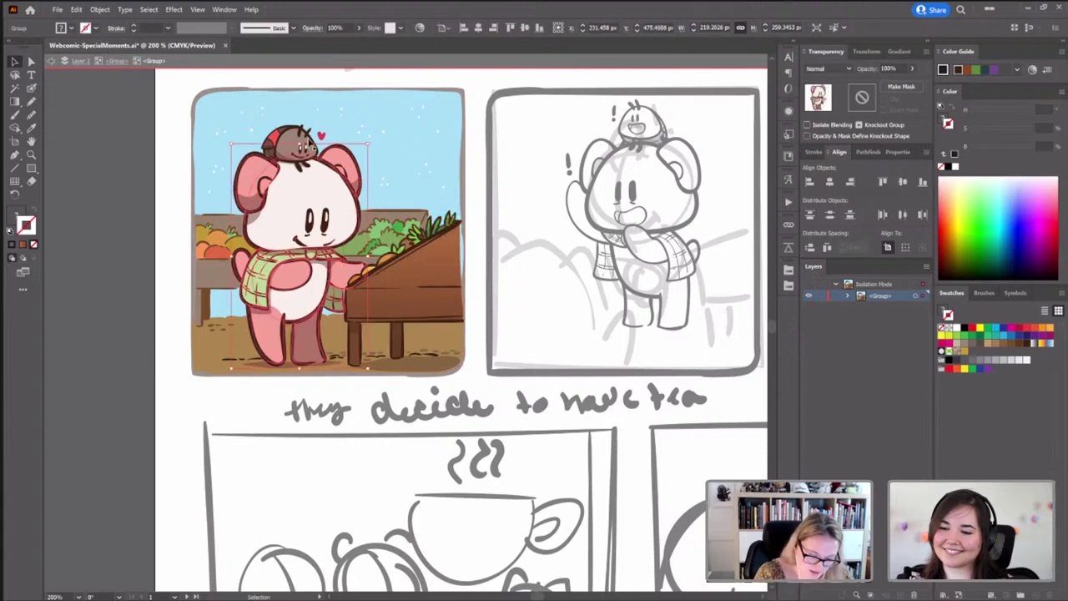
click(306, 141)
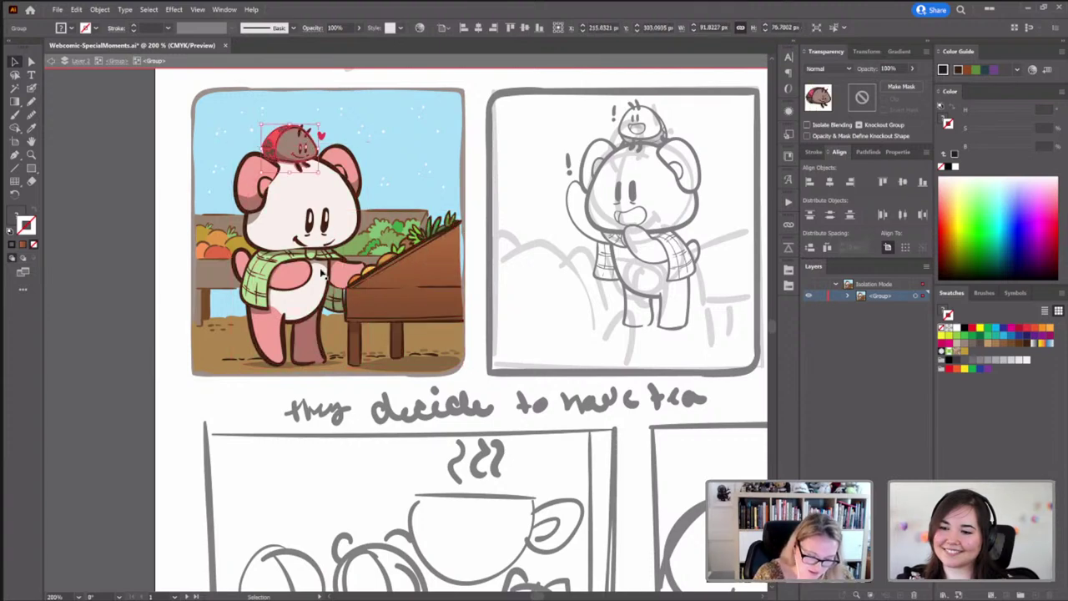
click(396, 294)
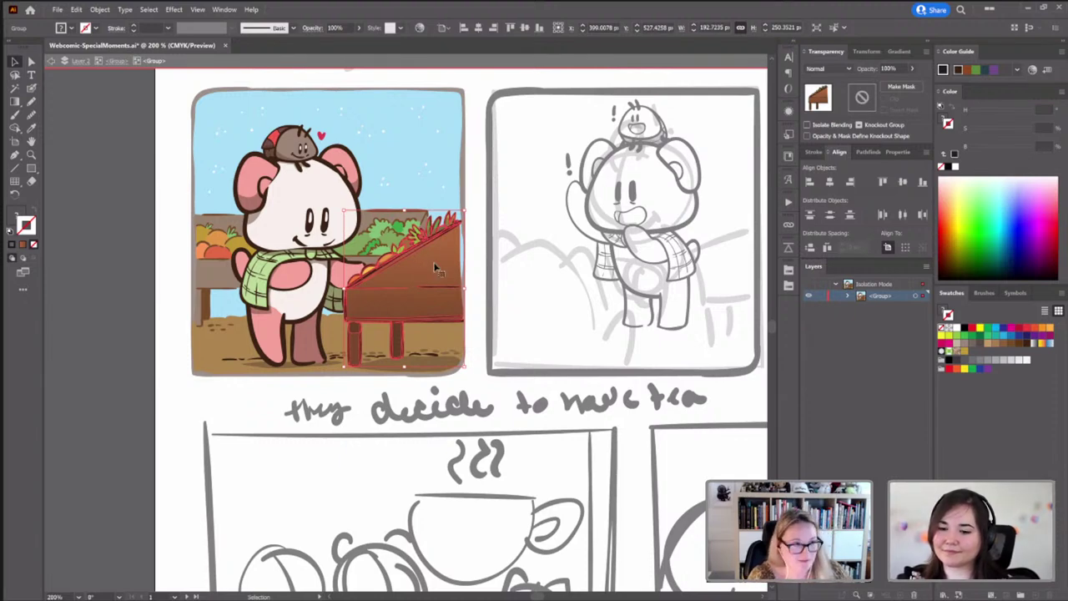
click(393, 234)
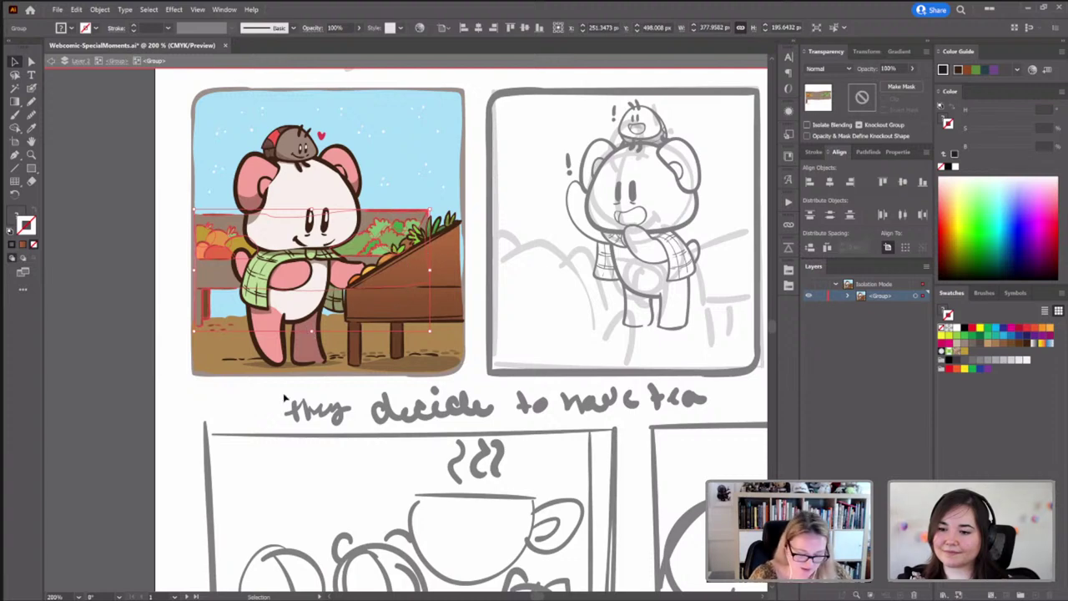
click(348, 358)
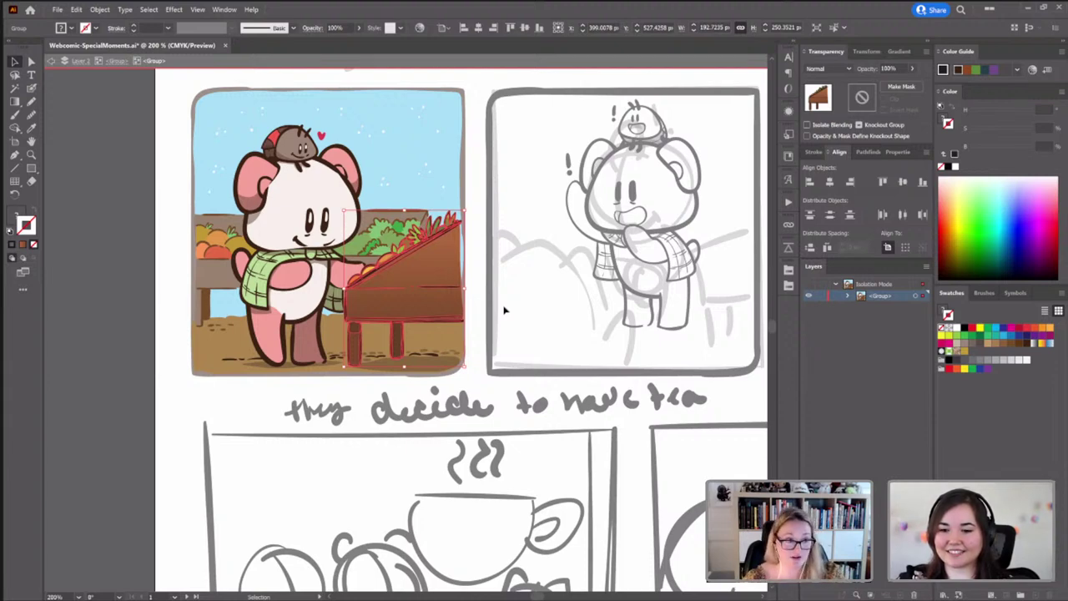
Exit the coloured panel's Isolation Mode, zoom out to 100%, and pan to the page's top panels
double_click(477, 197)
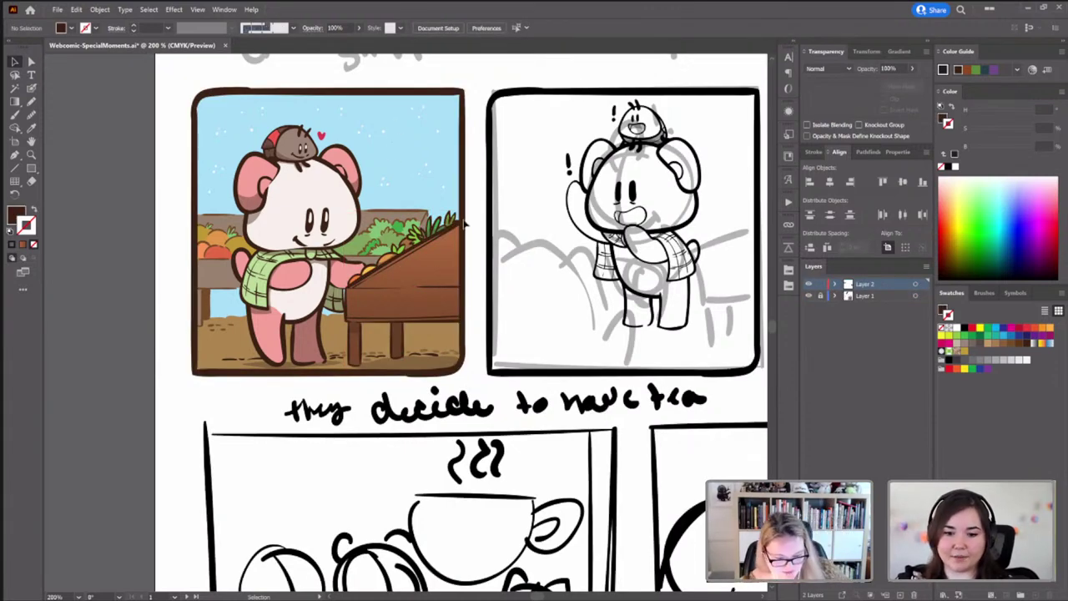
scroll(537, 183, down, 2)
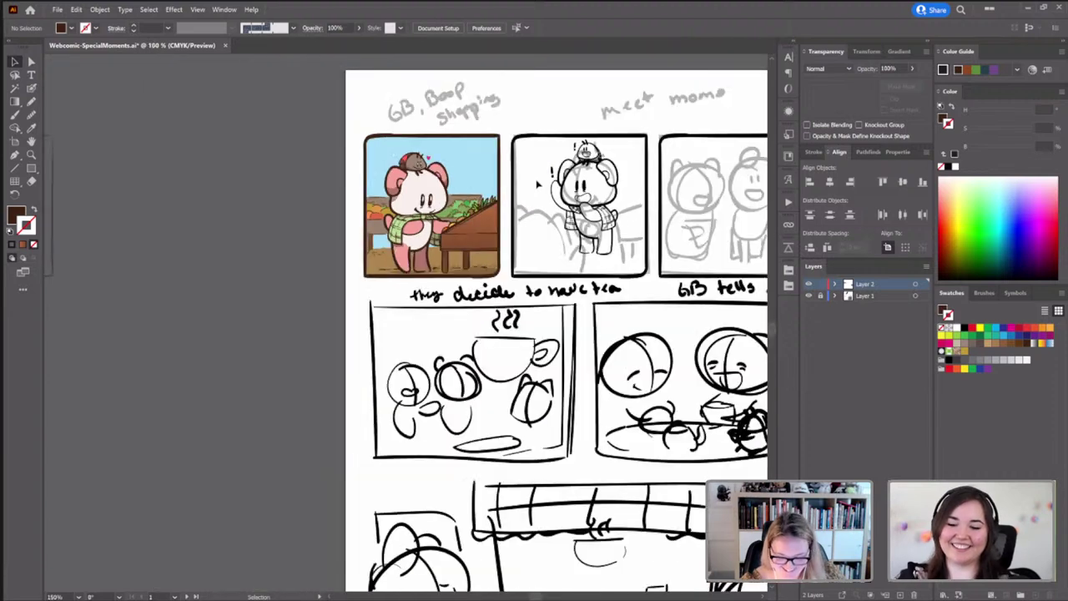
drag(666, 244, 544, 237)
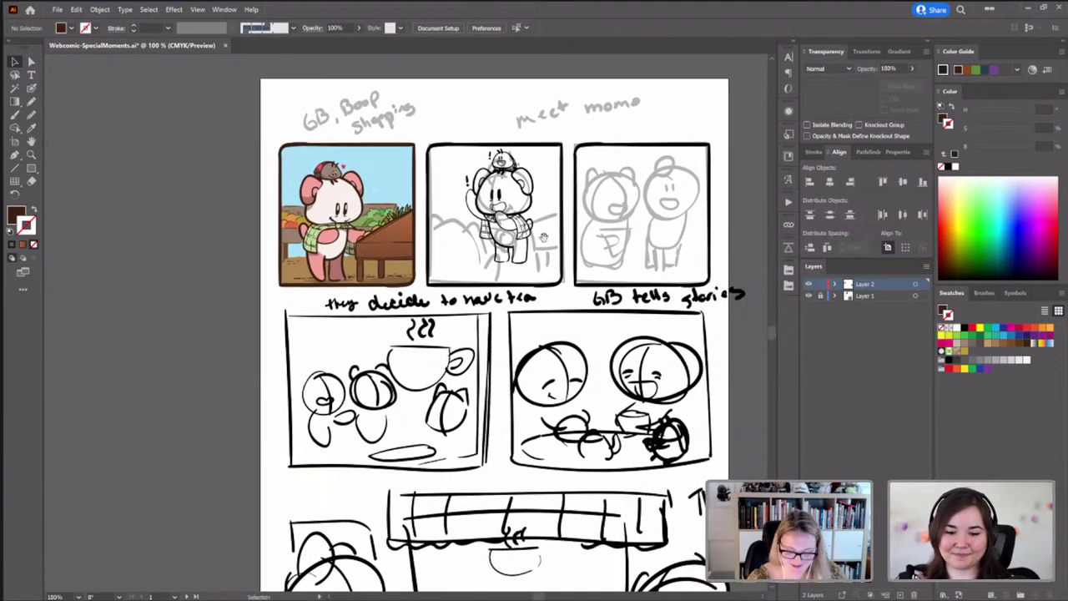